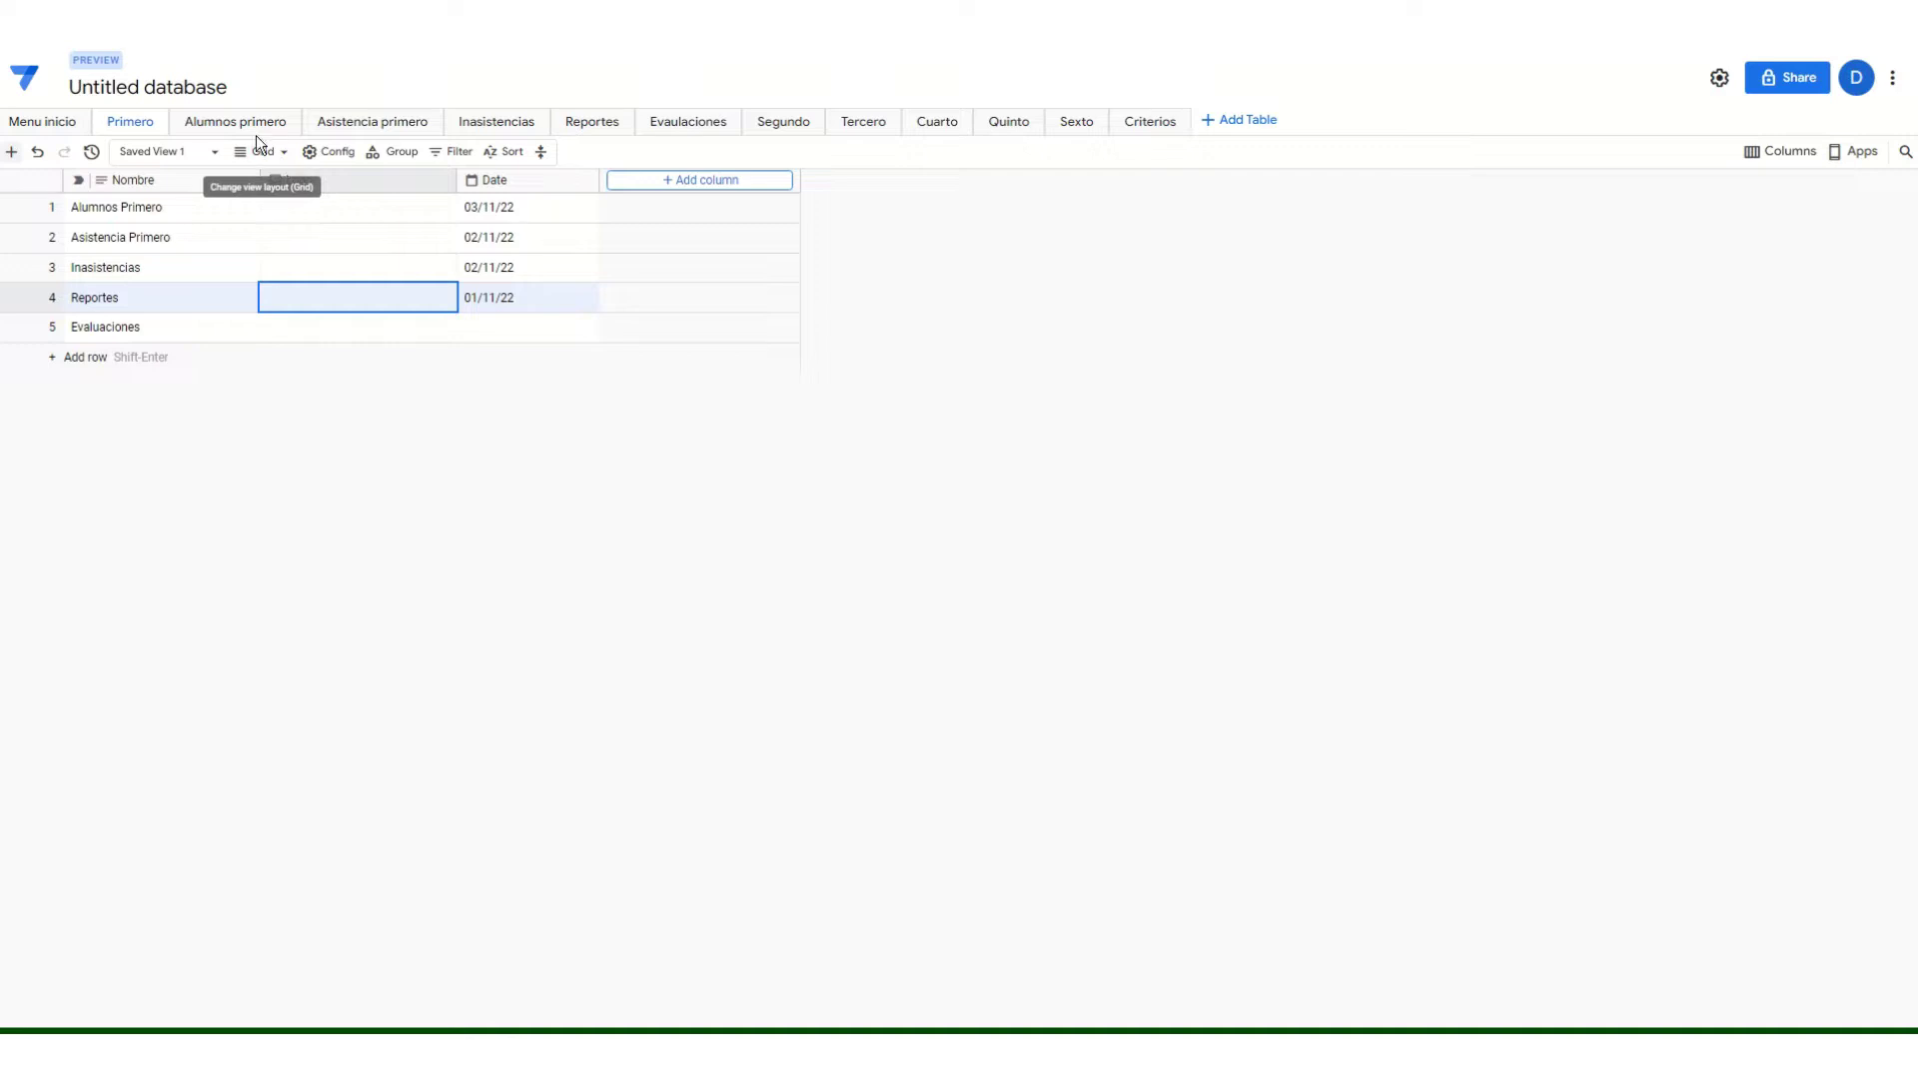
# In the Asistencia primero table, rename the Title column to "Nombres".
pyautogui.click(235, 122)
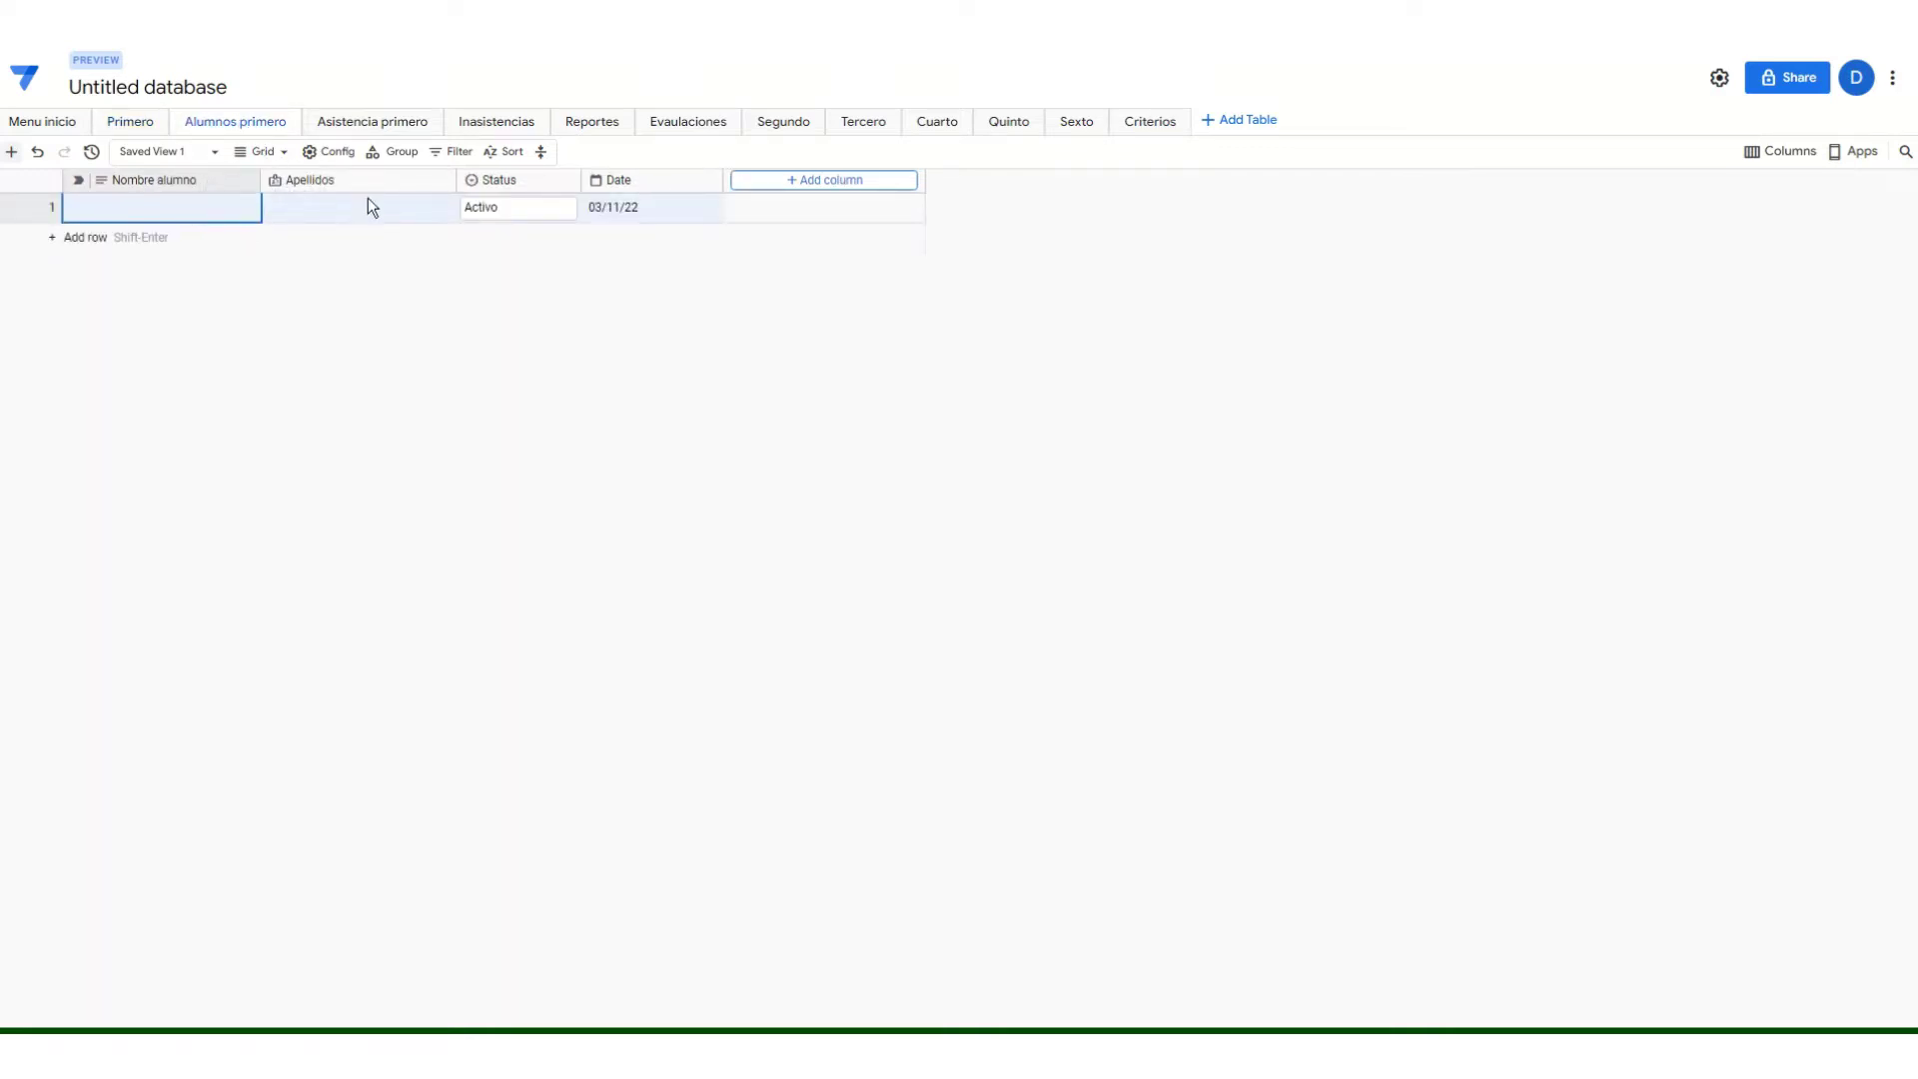
pyautogui.click(375, 125)
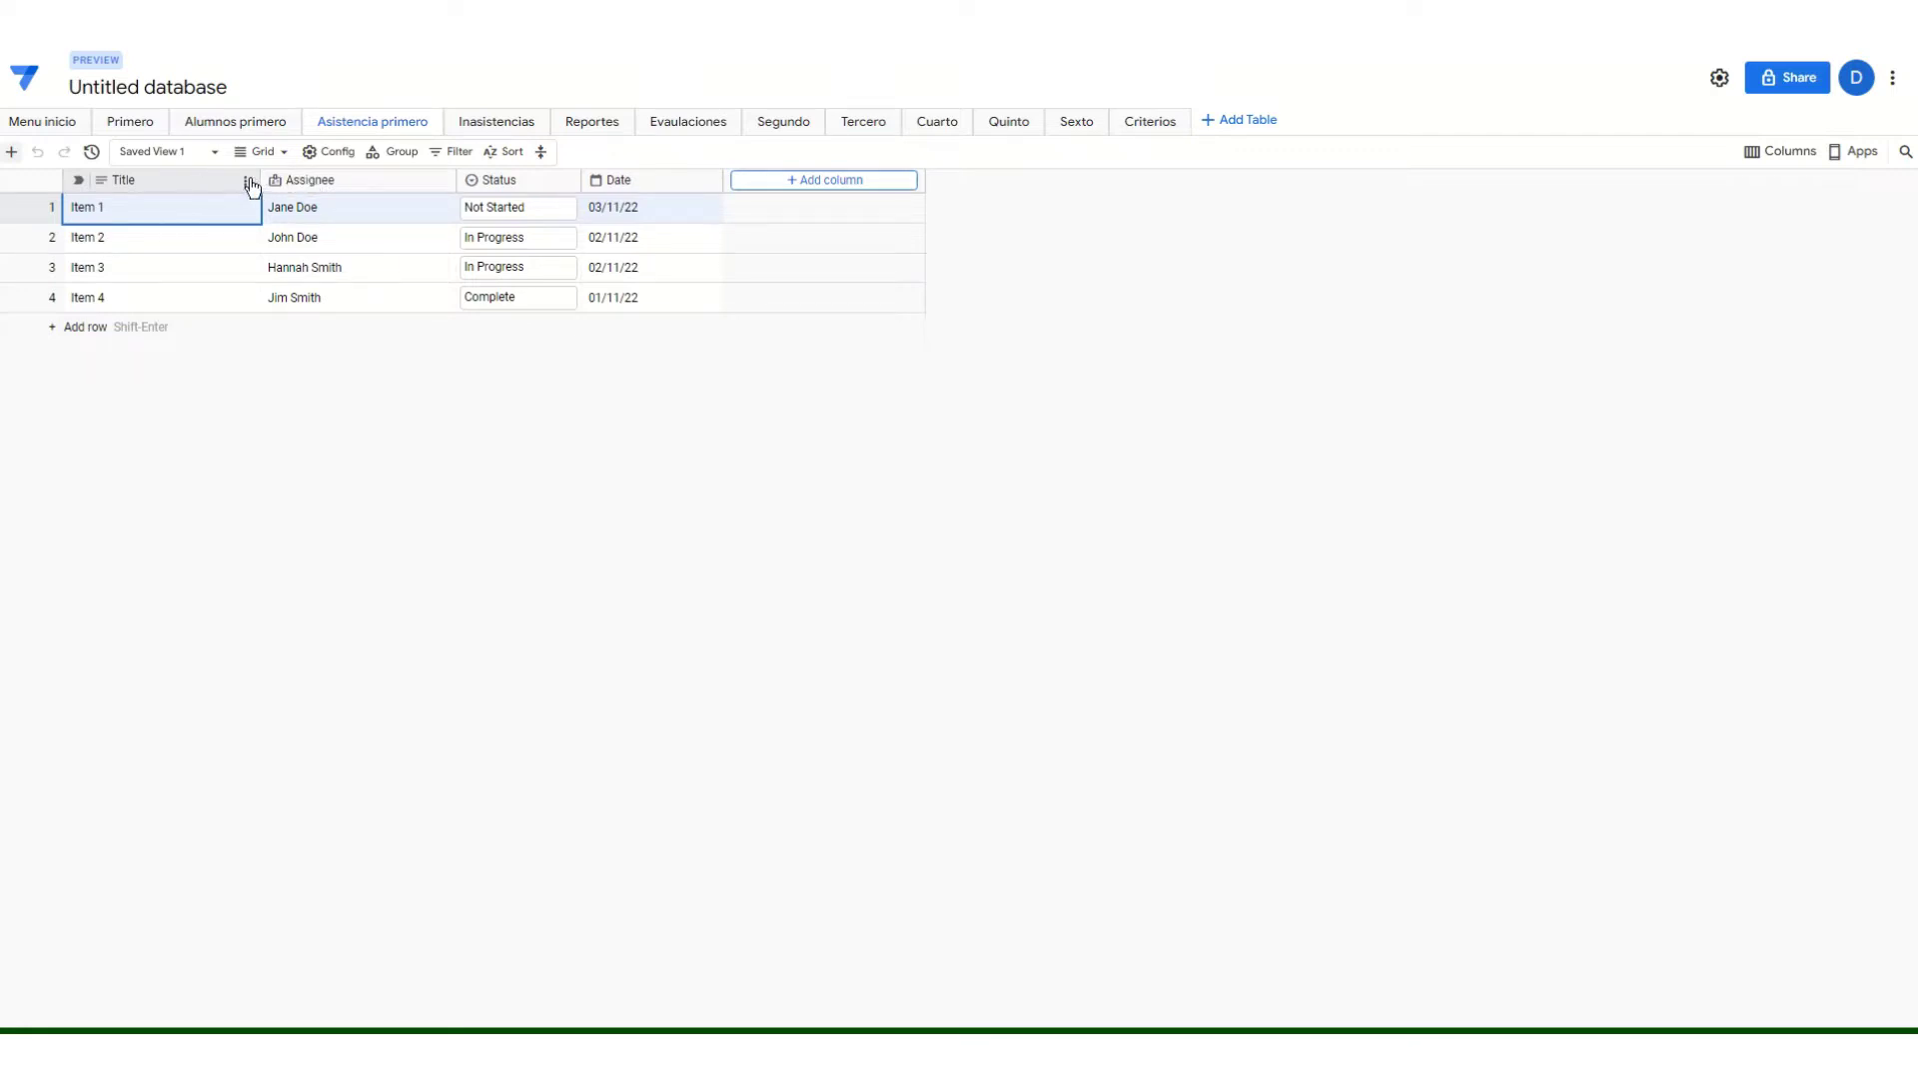
pyautogui.click(243, 183)
pyautogui.click(294, 206)
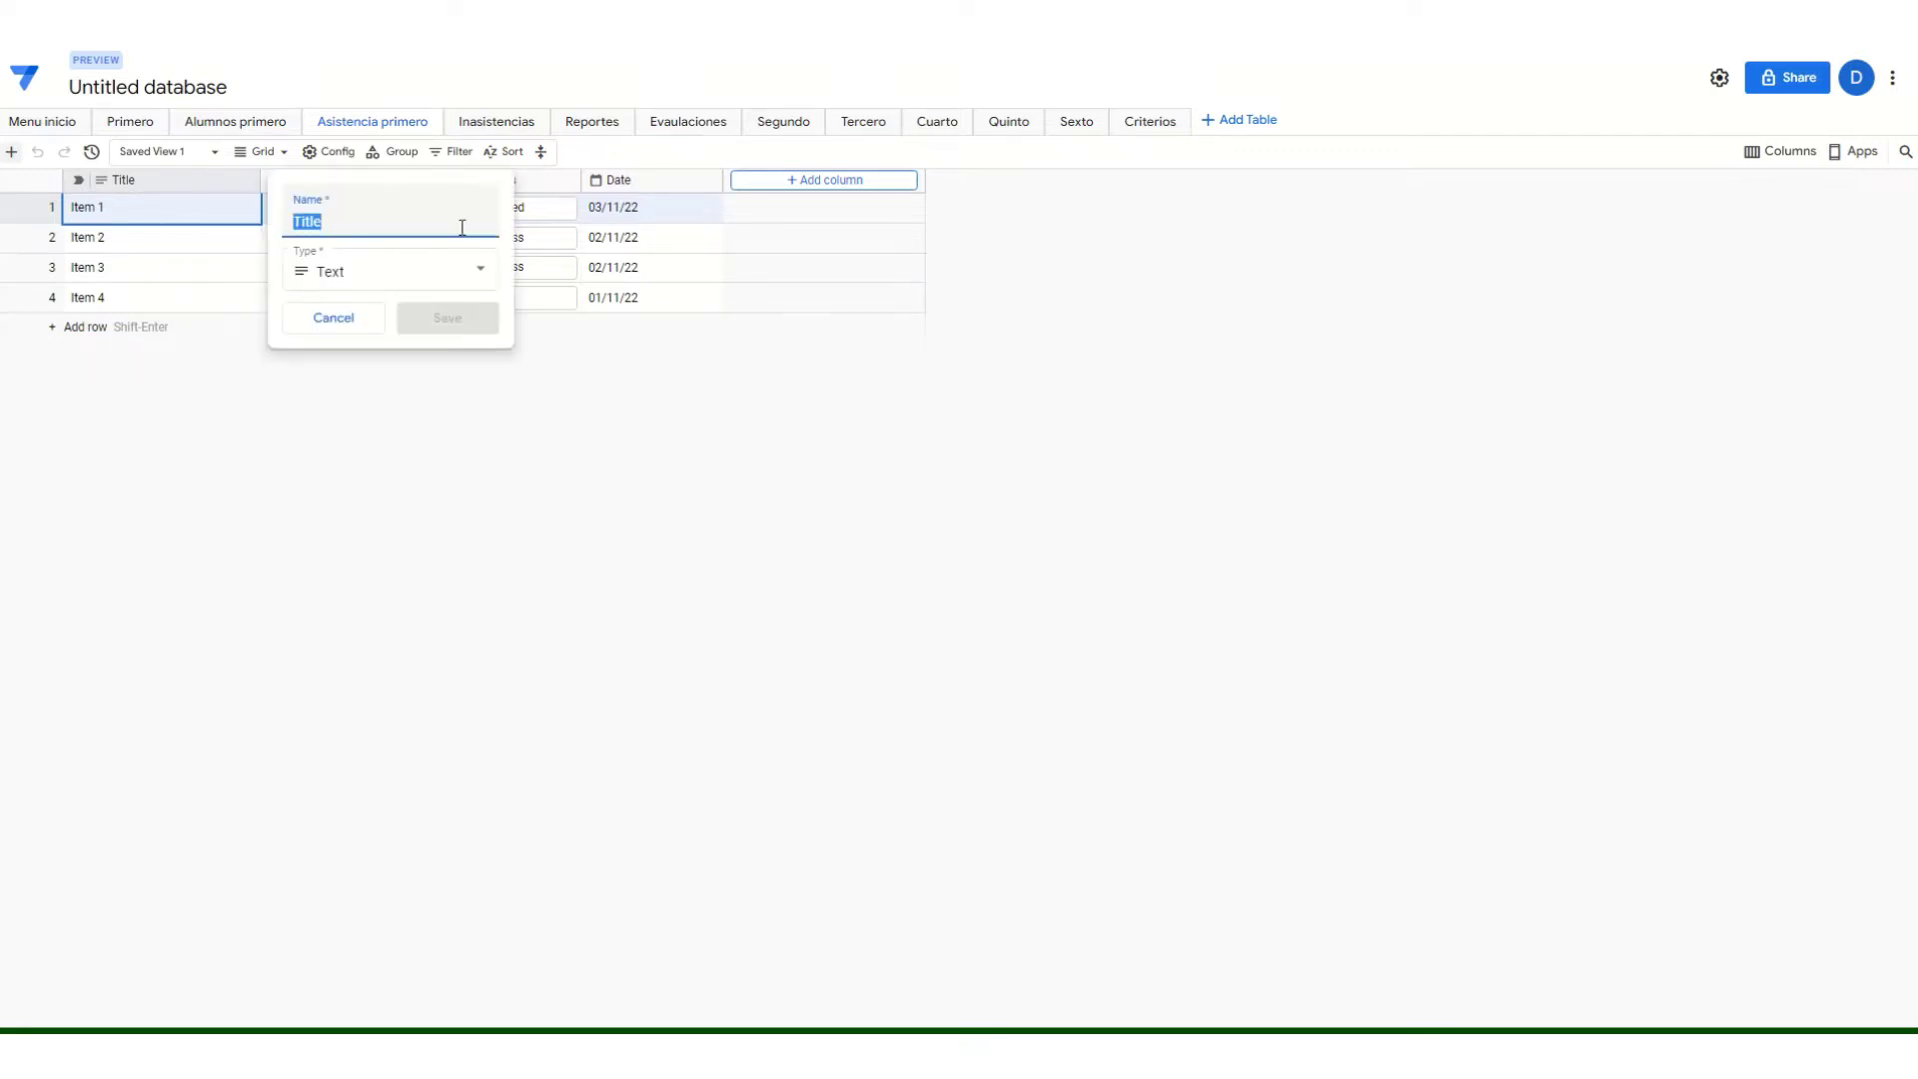
pyautogui.write('Nombr')
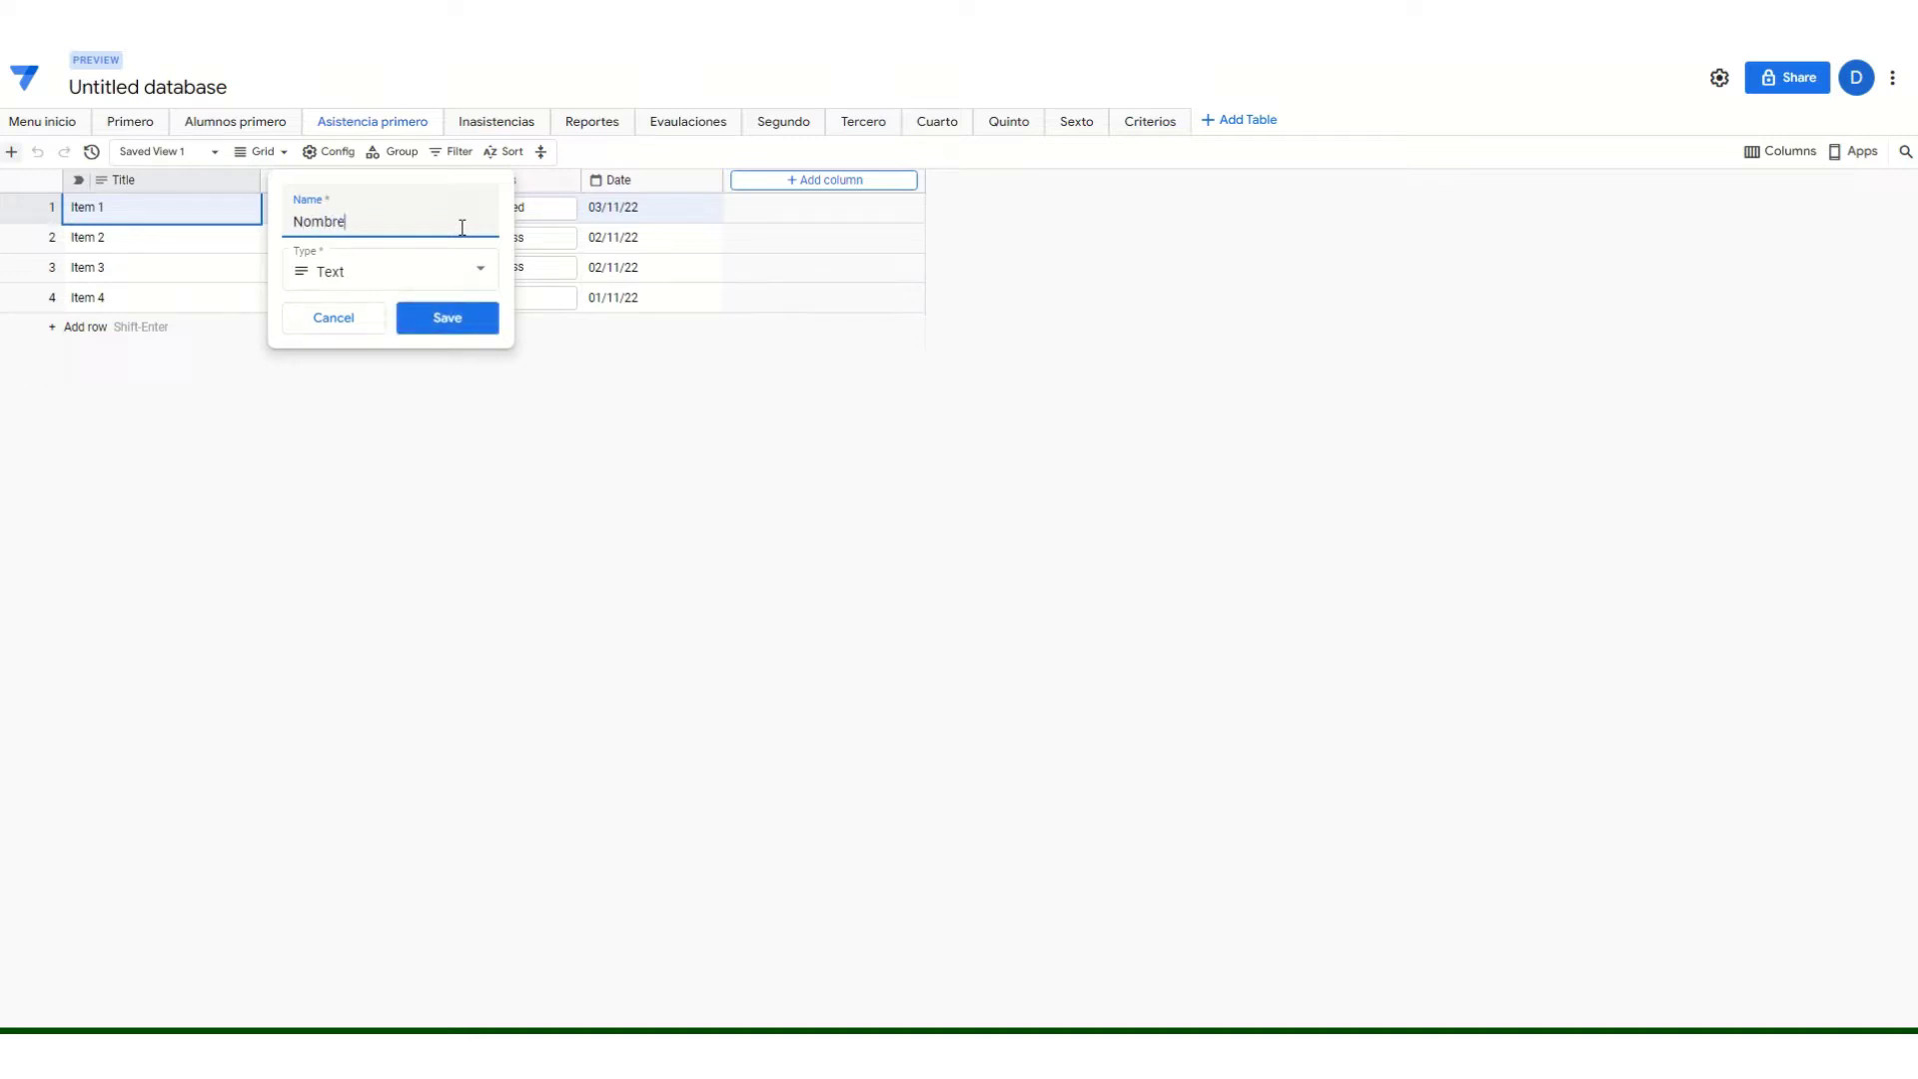
pyautogui.write('es')
pyautogui.click(450, 319)
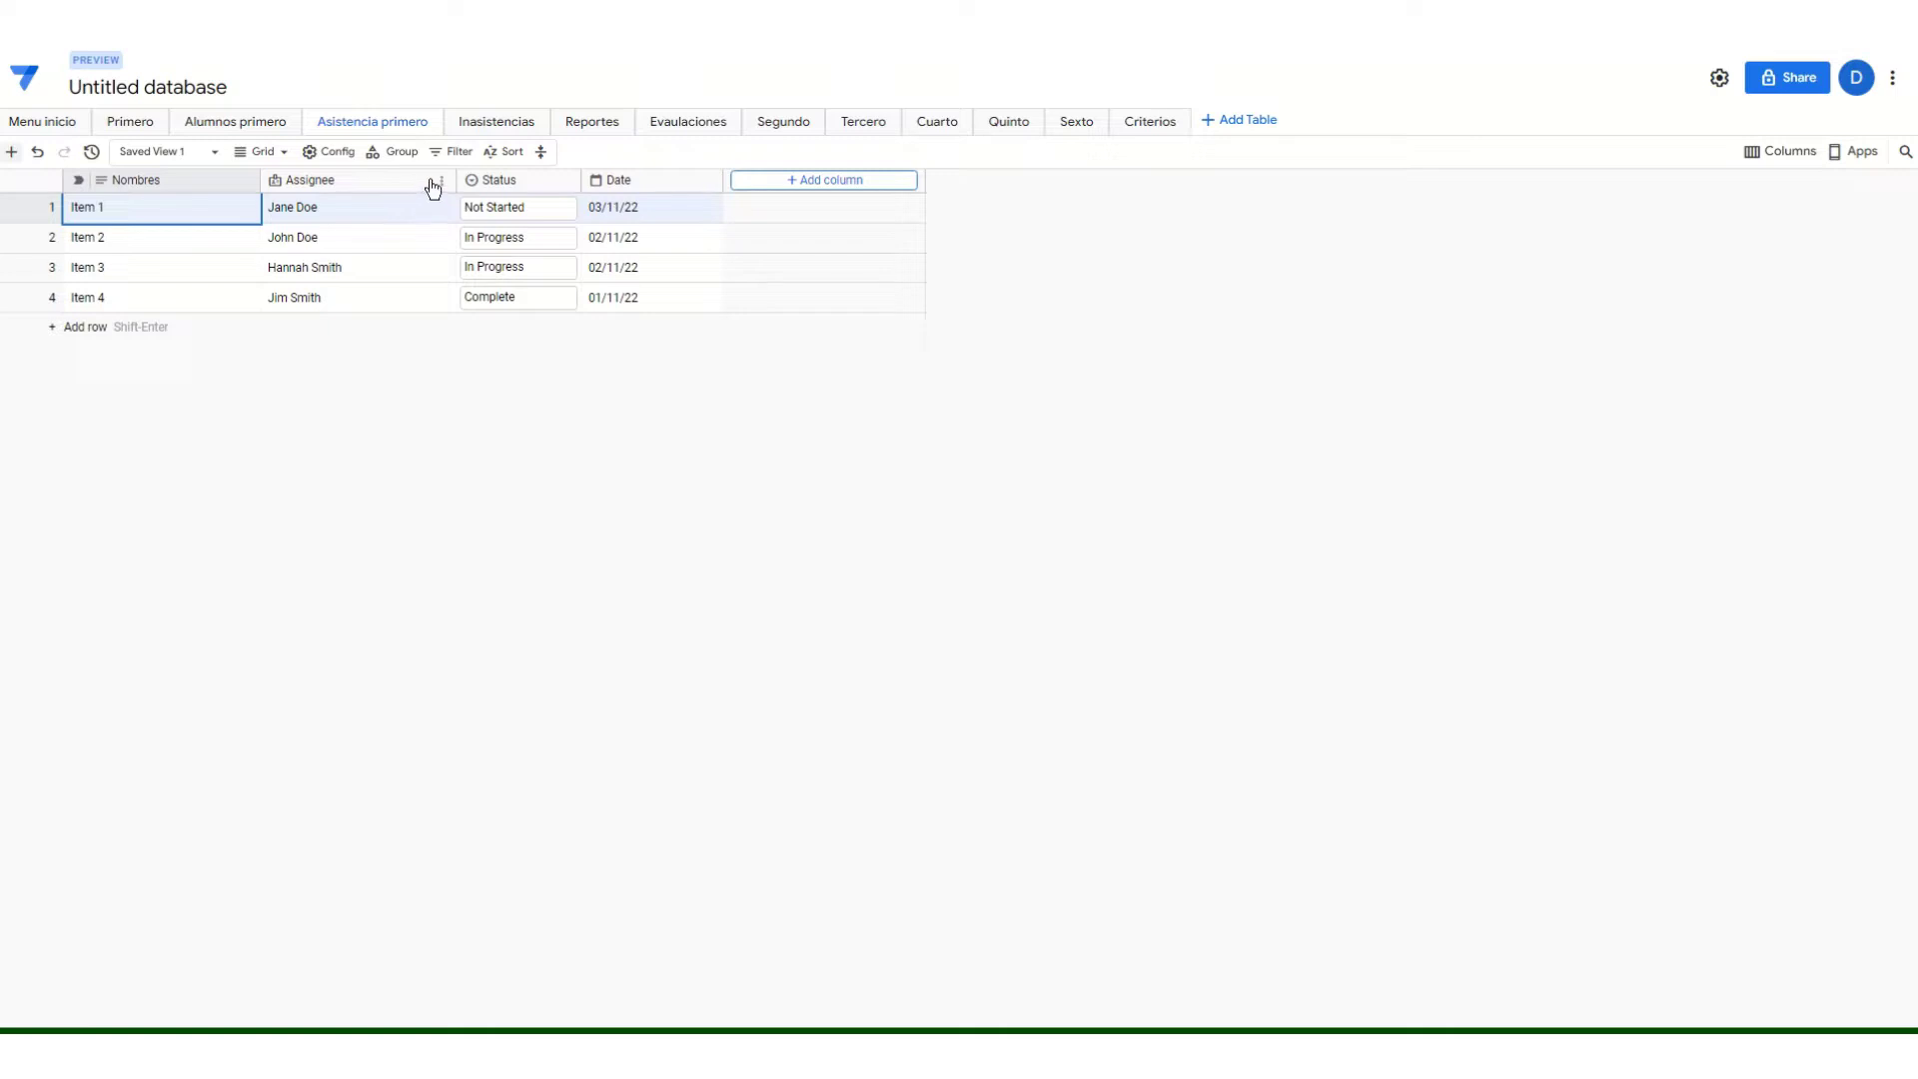
# Rename the Assignee column of the Asistencia primero table to "Apellidos alumno".
pyautogui.click(442, 184)
pyautogui.click(478, 210)
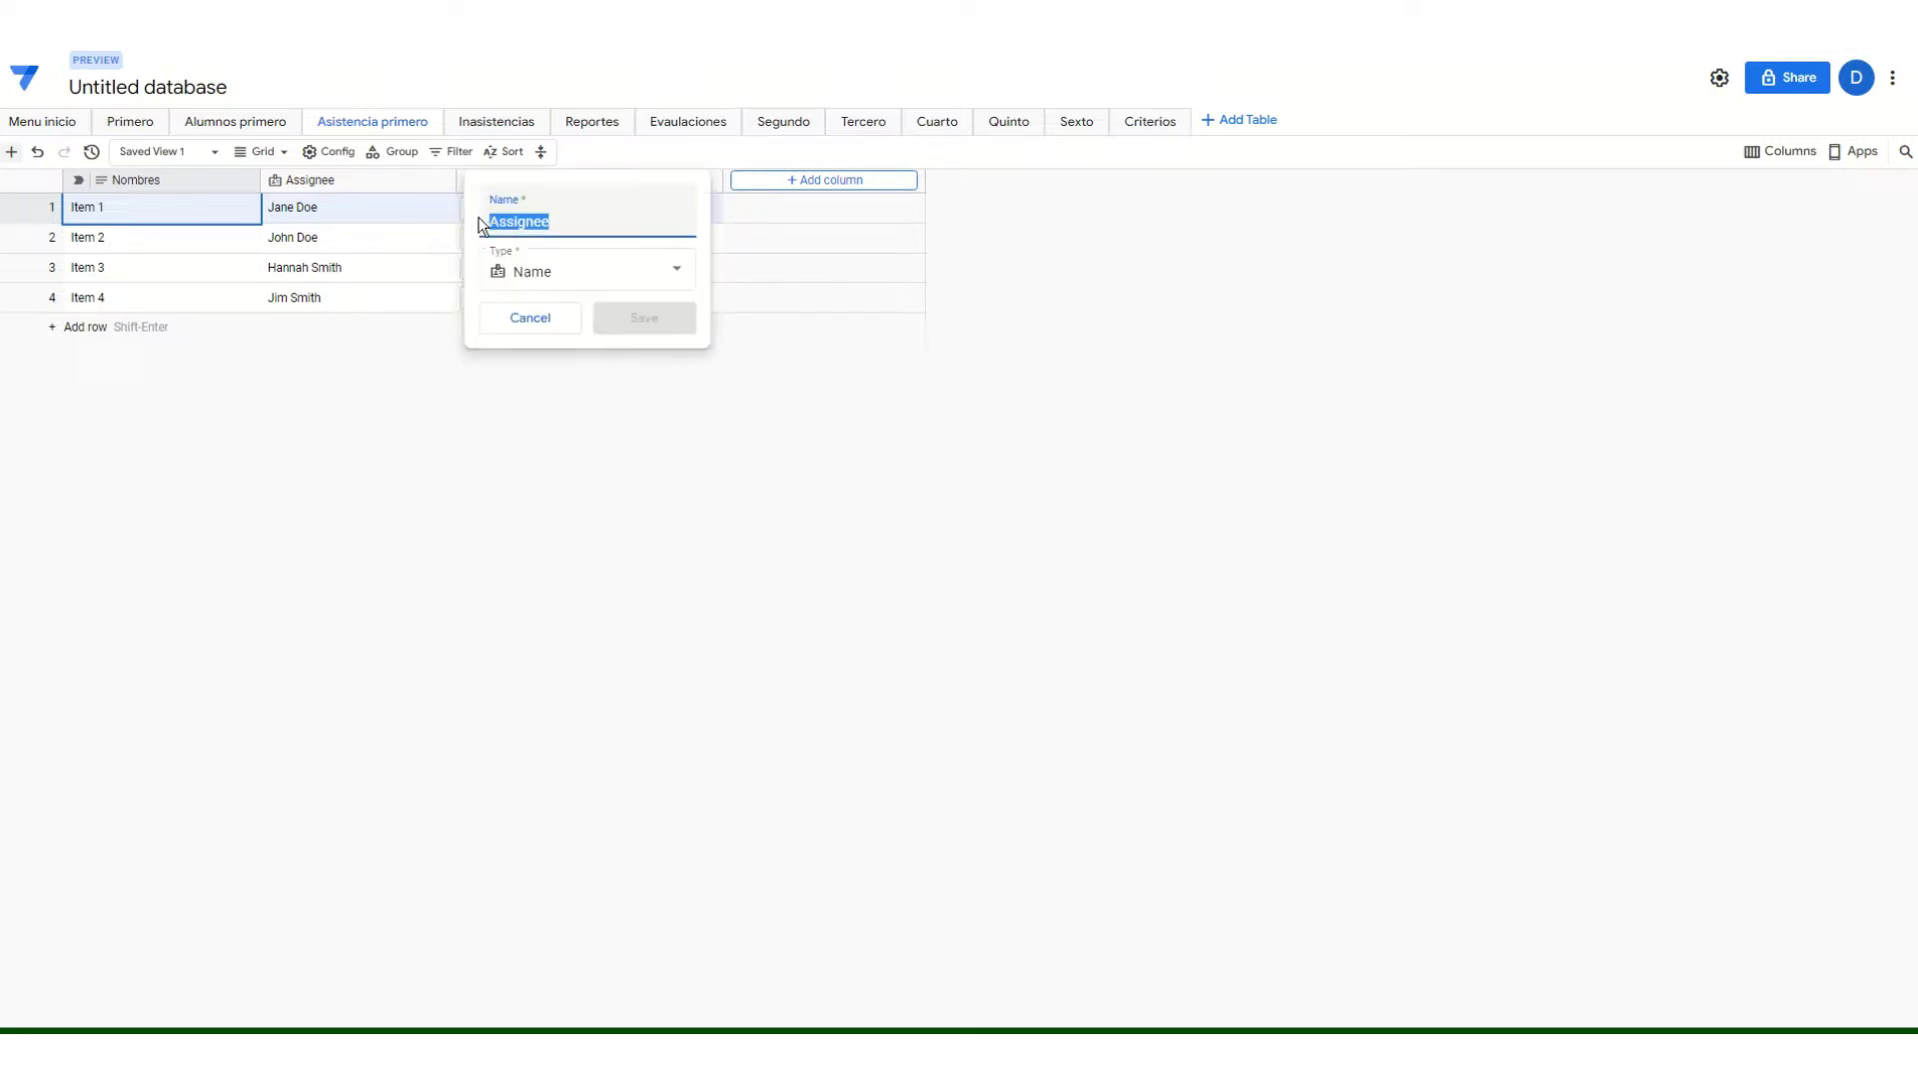
pyautogui.write('Apelli')
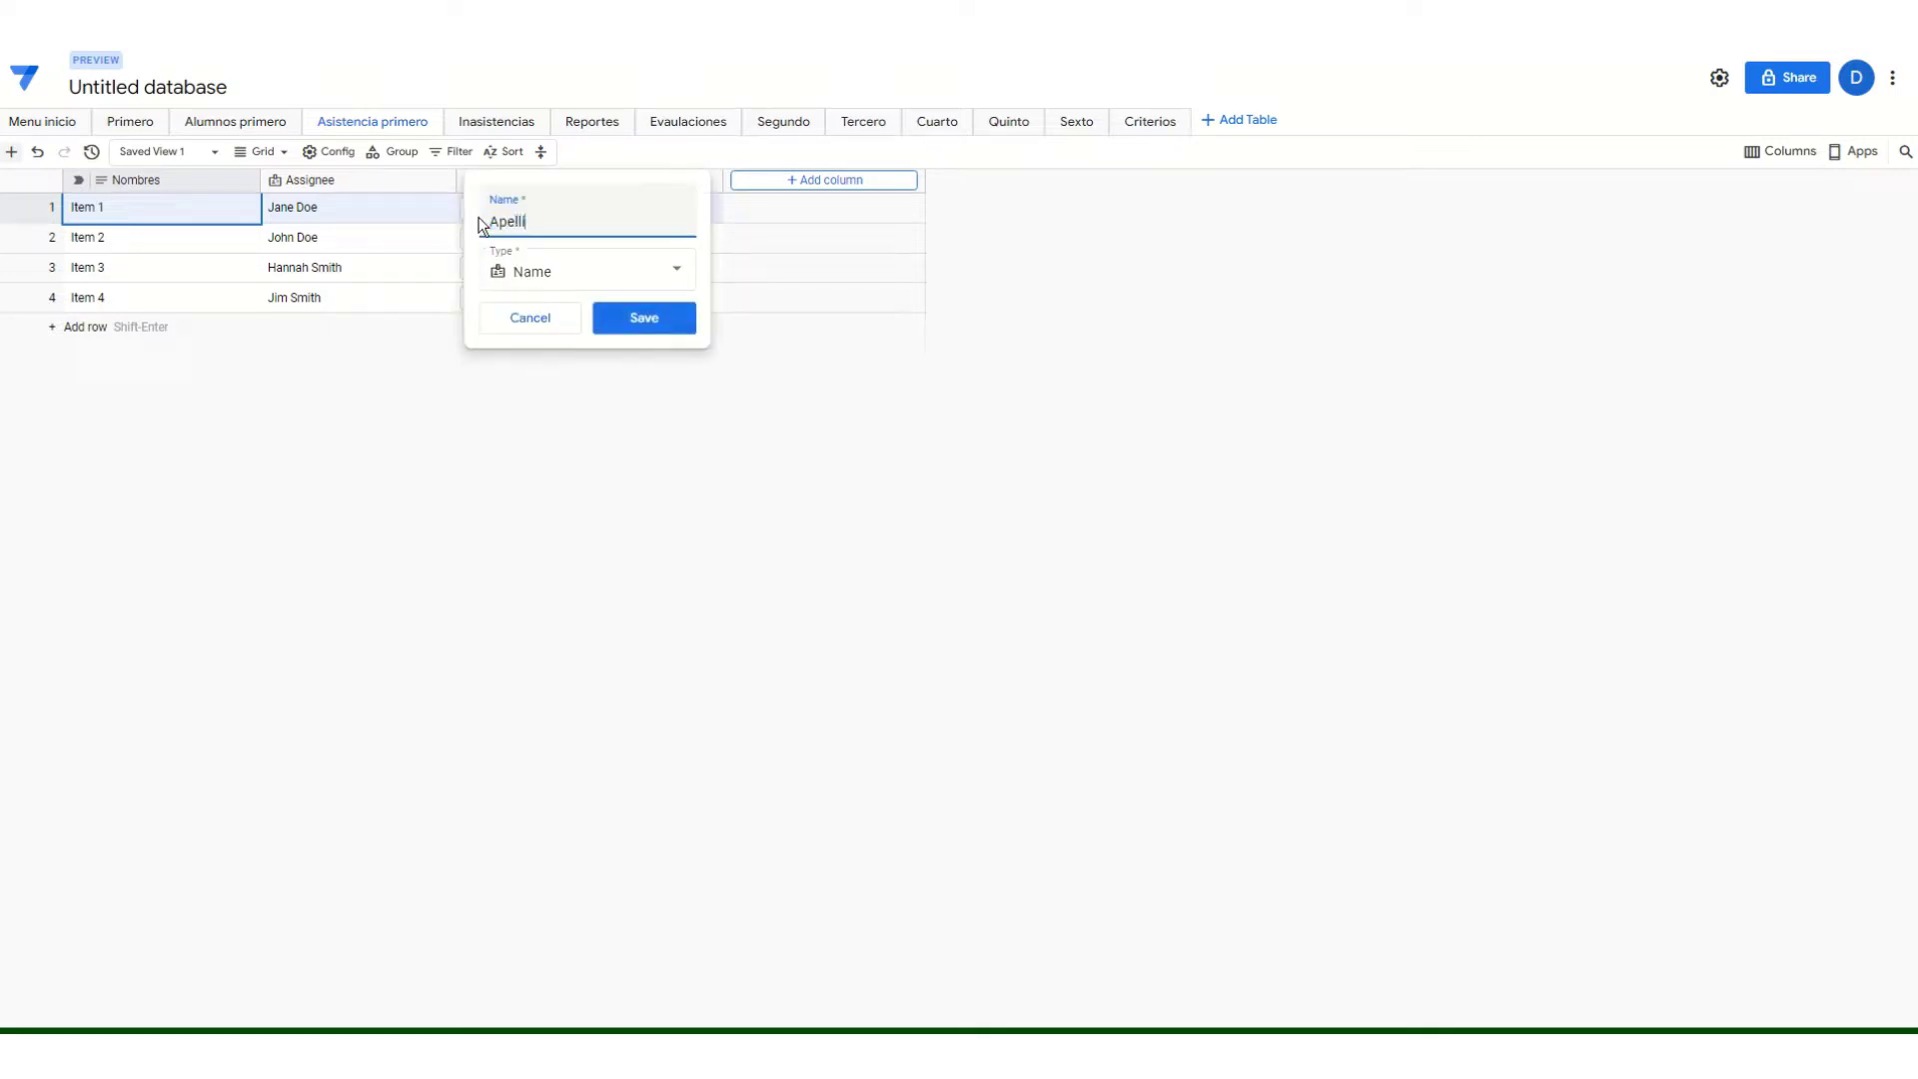
pyautogui.write('dos alumno')
pyautogui.press('BackSpace')
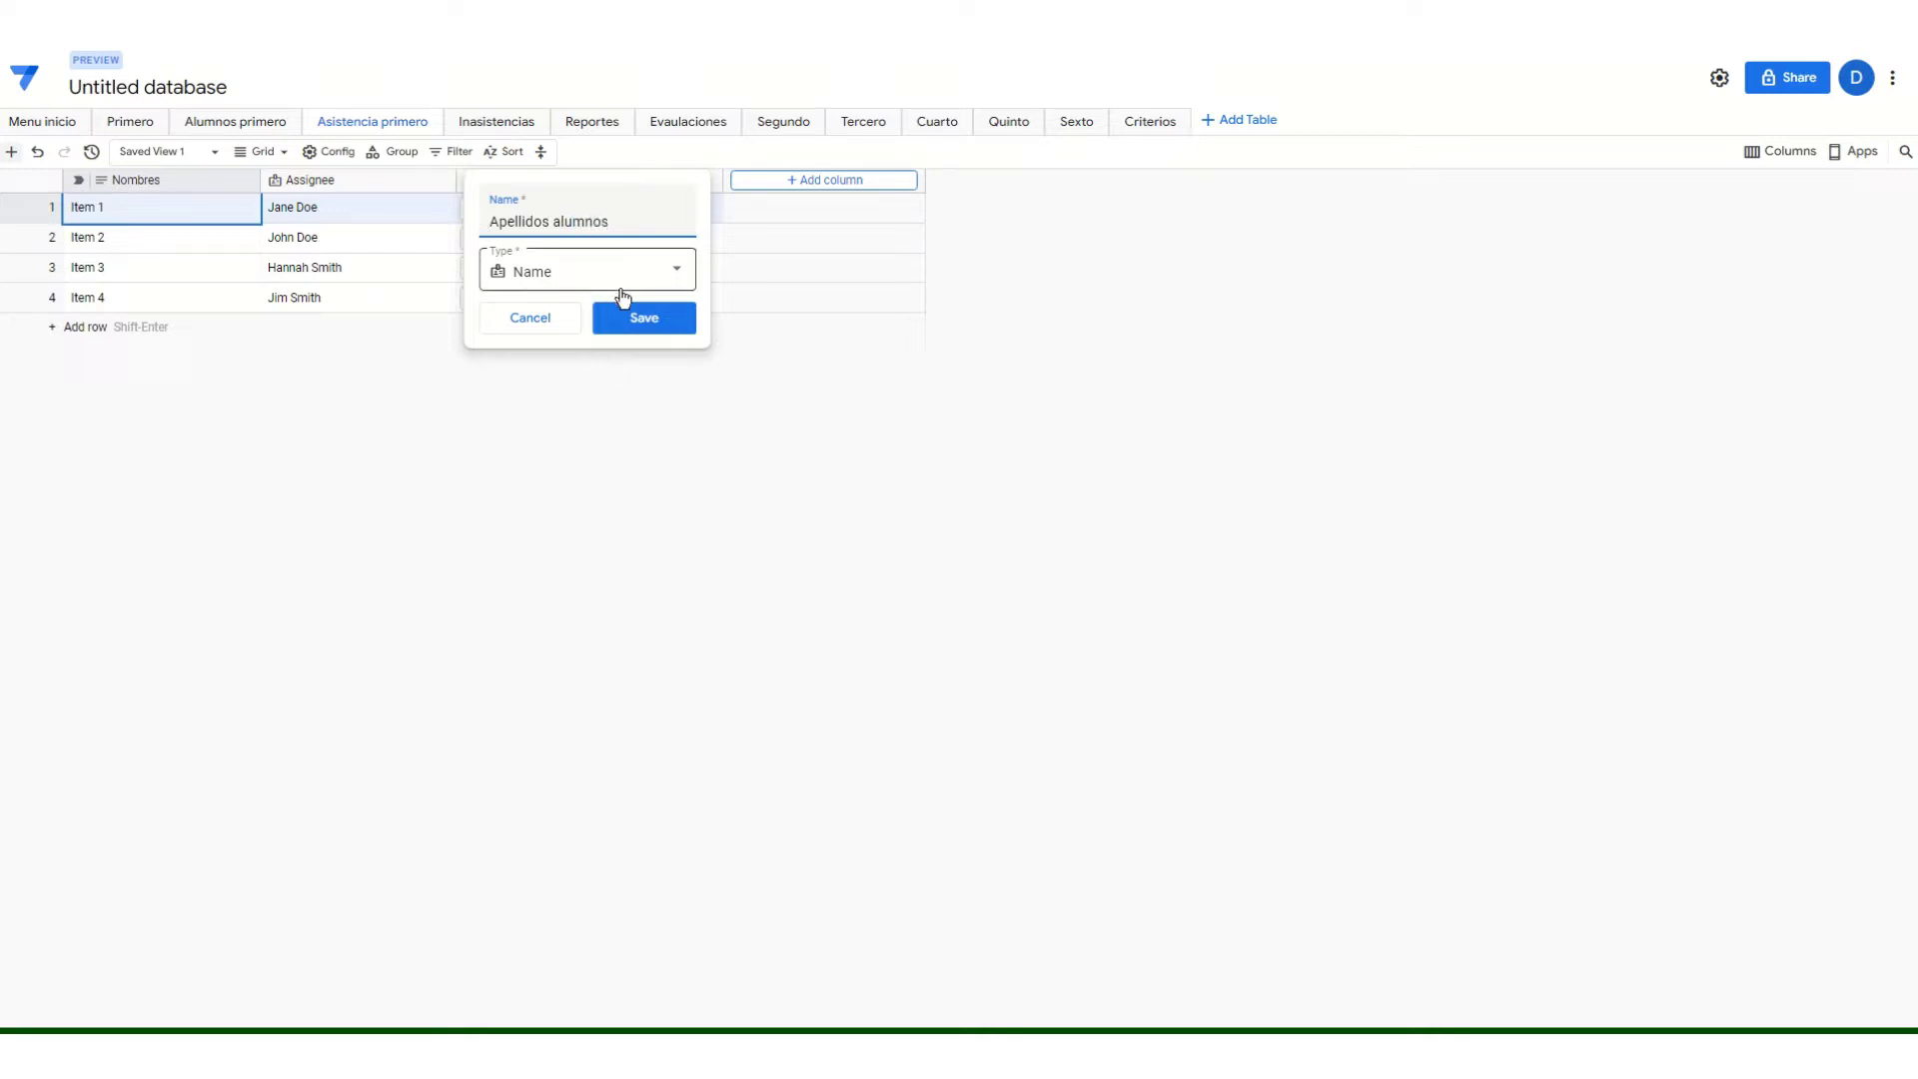
pyautogui.click(645, 318)
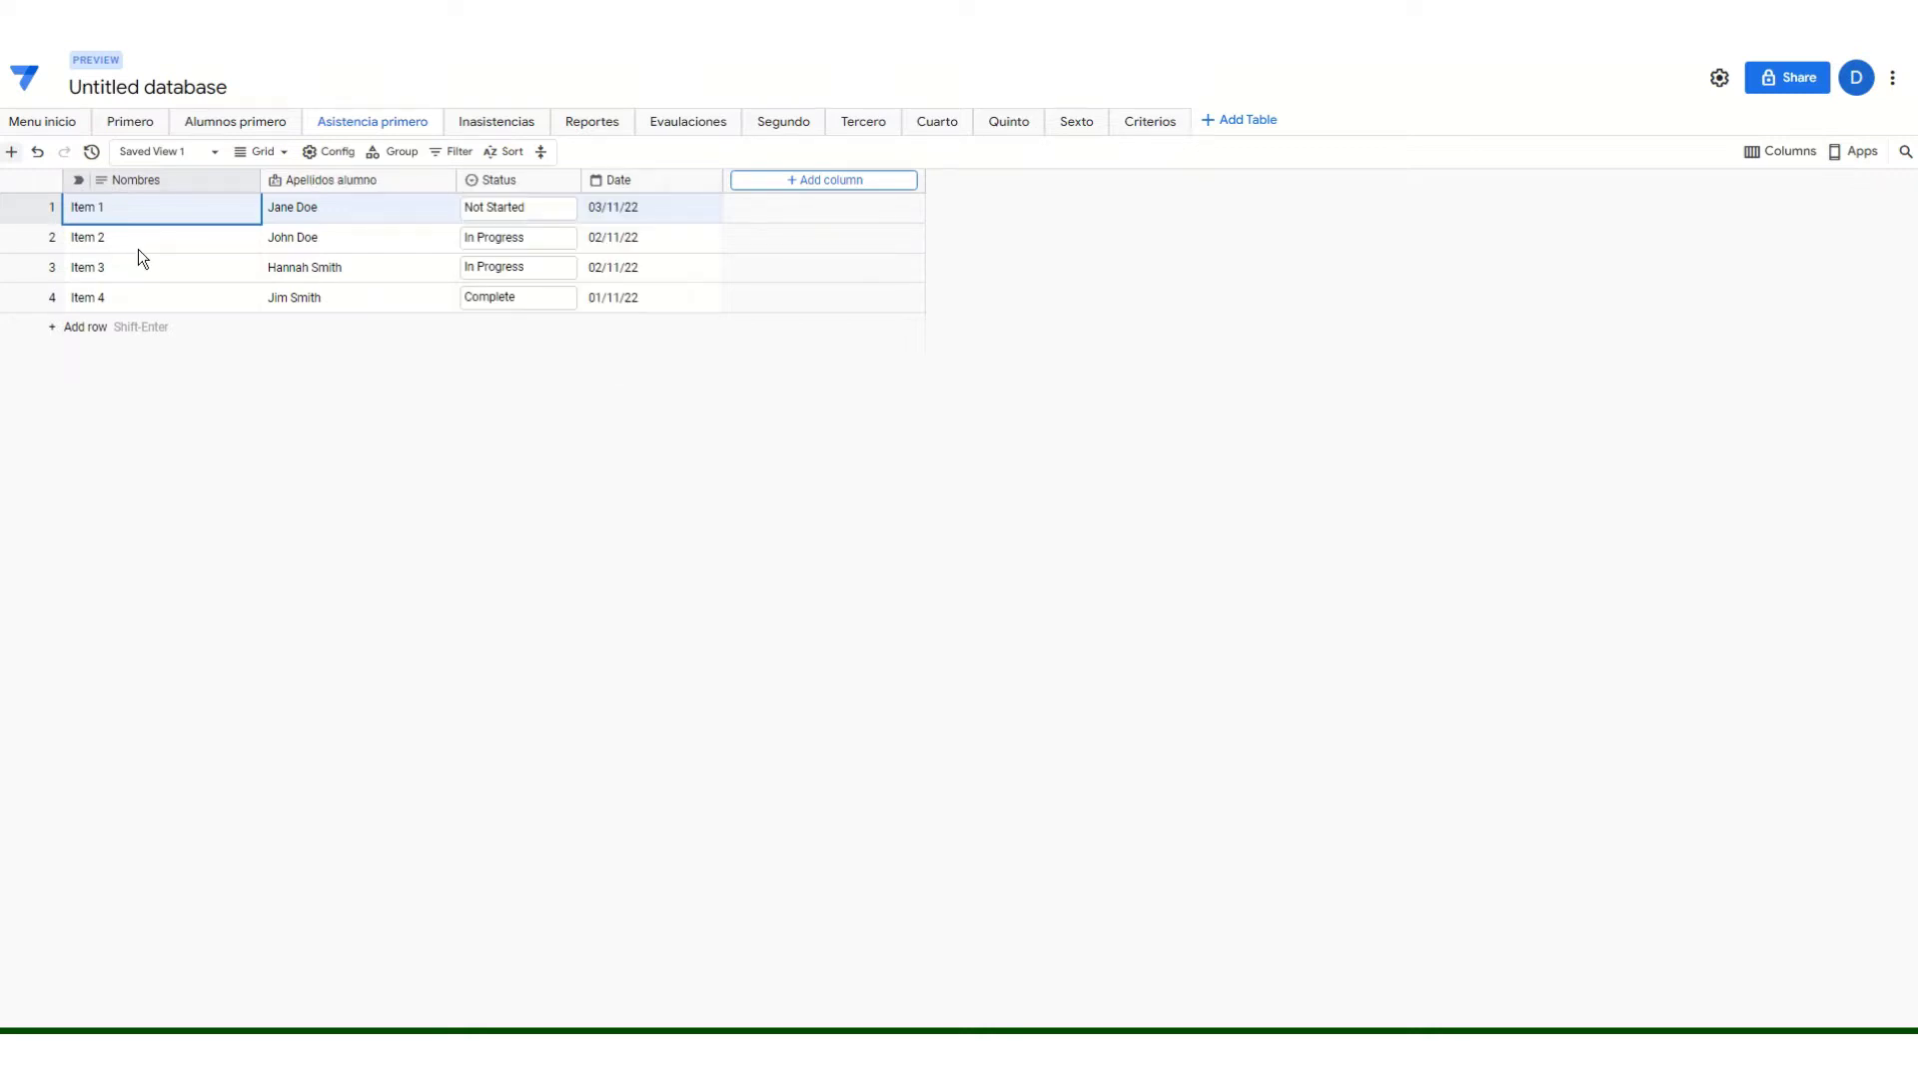
# Extend the name of the Nombres column to "Nombres alumno".
pyautogui.click(248, 181)
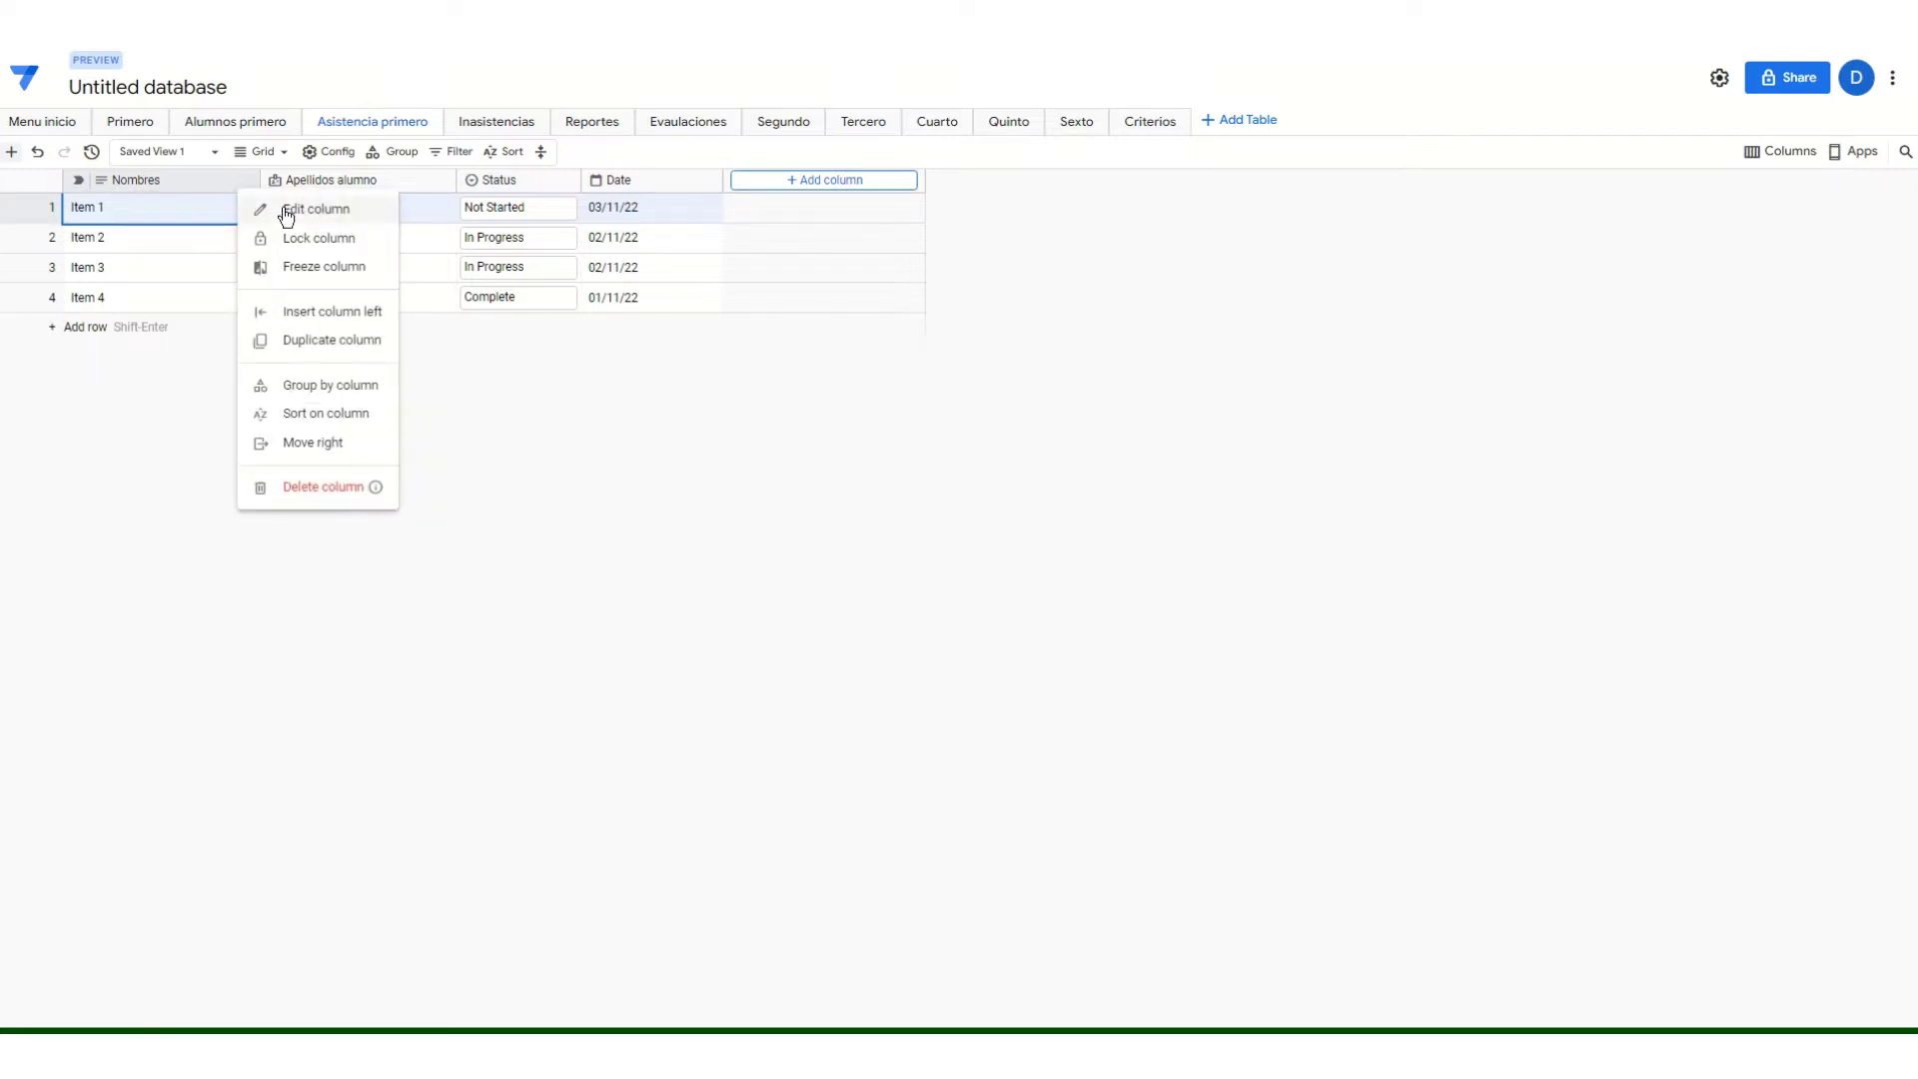
pyautogui.click(282, 205)
pyautogui.click(464, 221)
pyautogui.write('a')
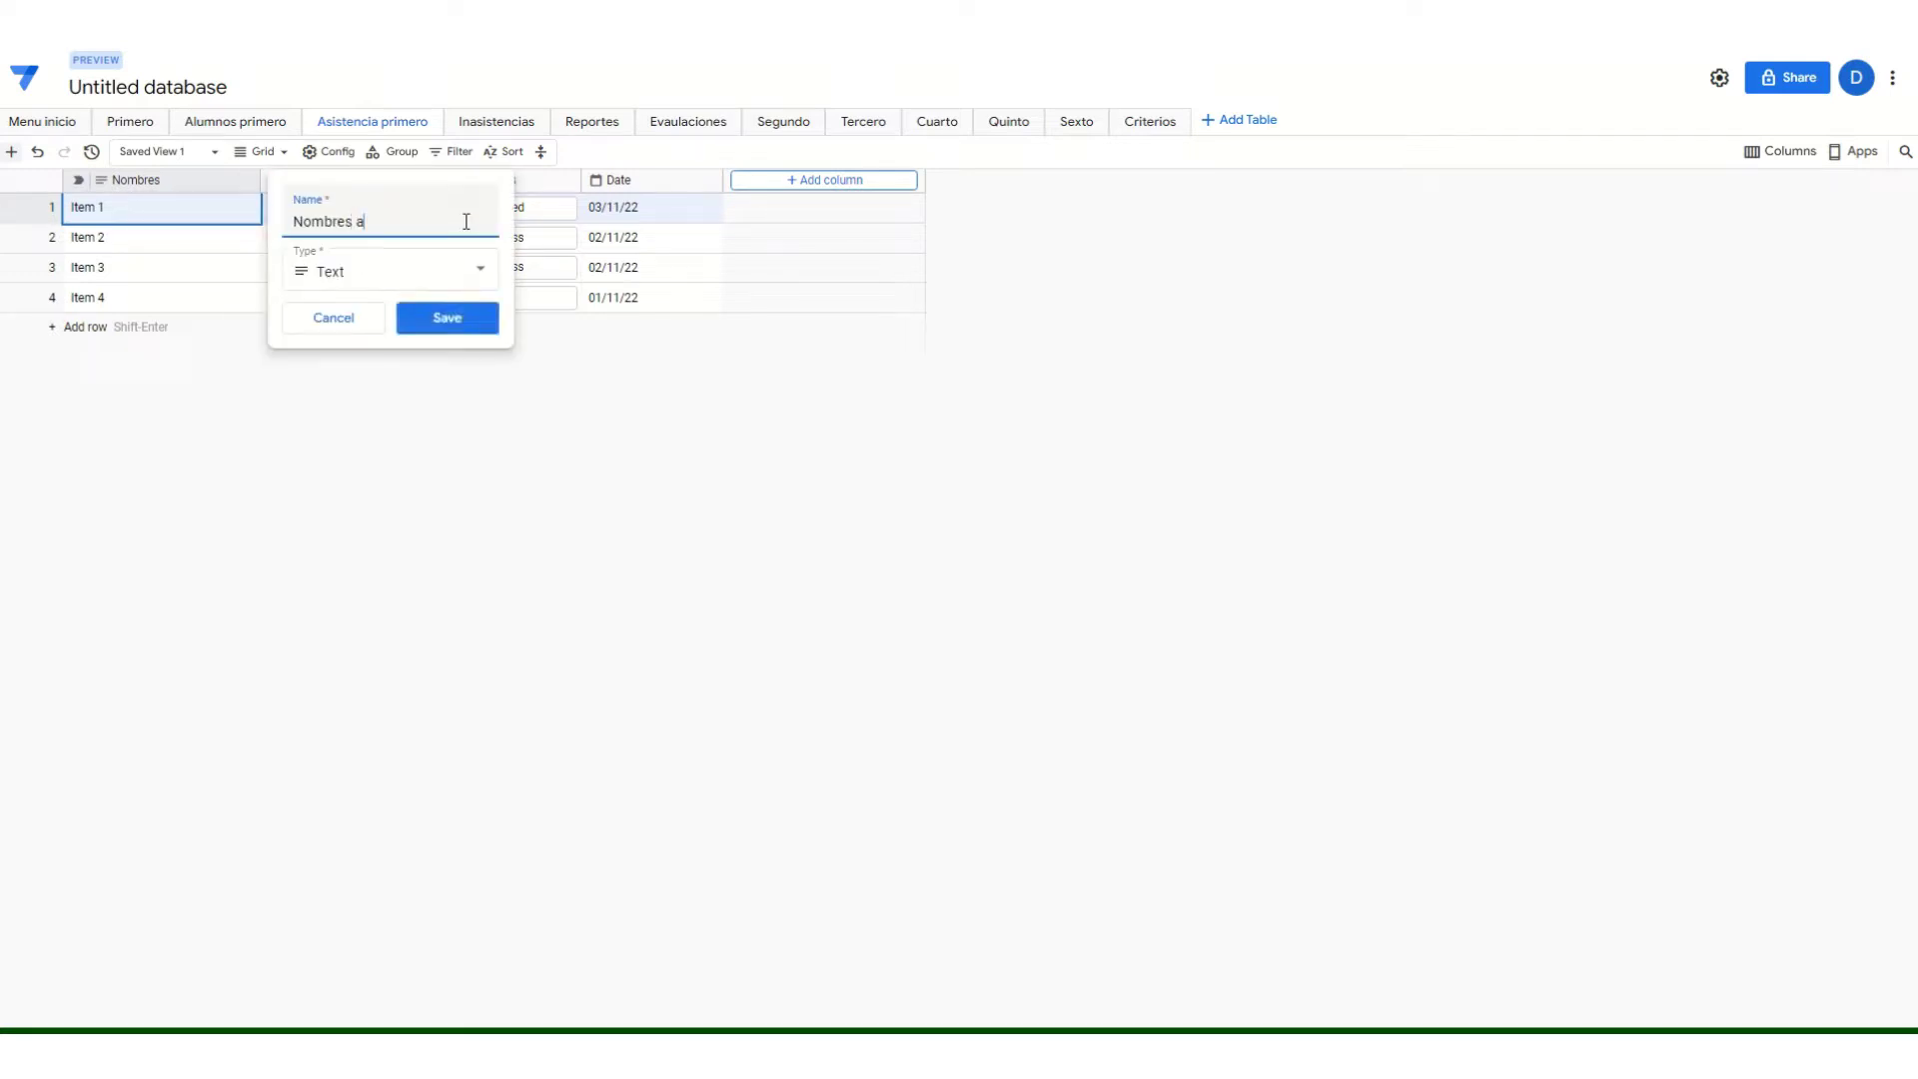
pyautogui.write('lumno')
pyautogui.click(464, 326)
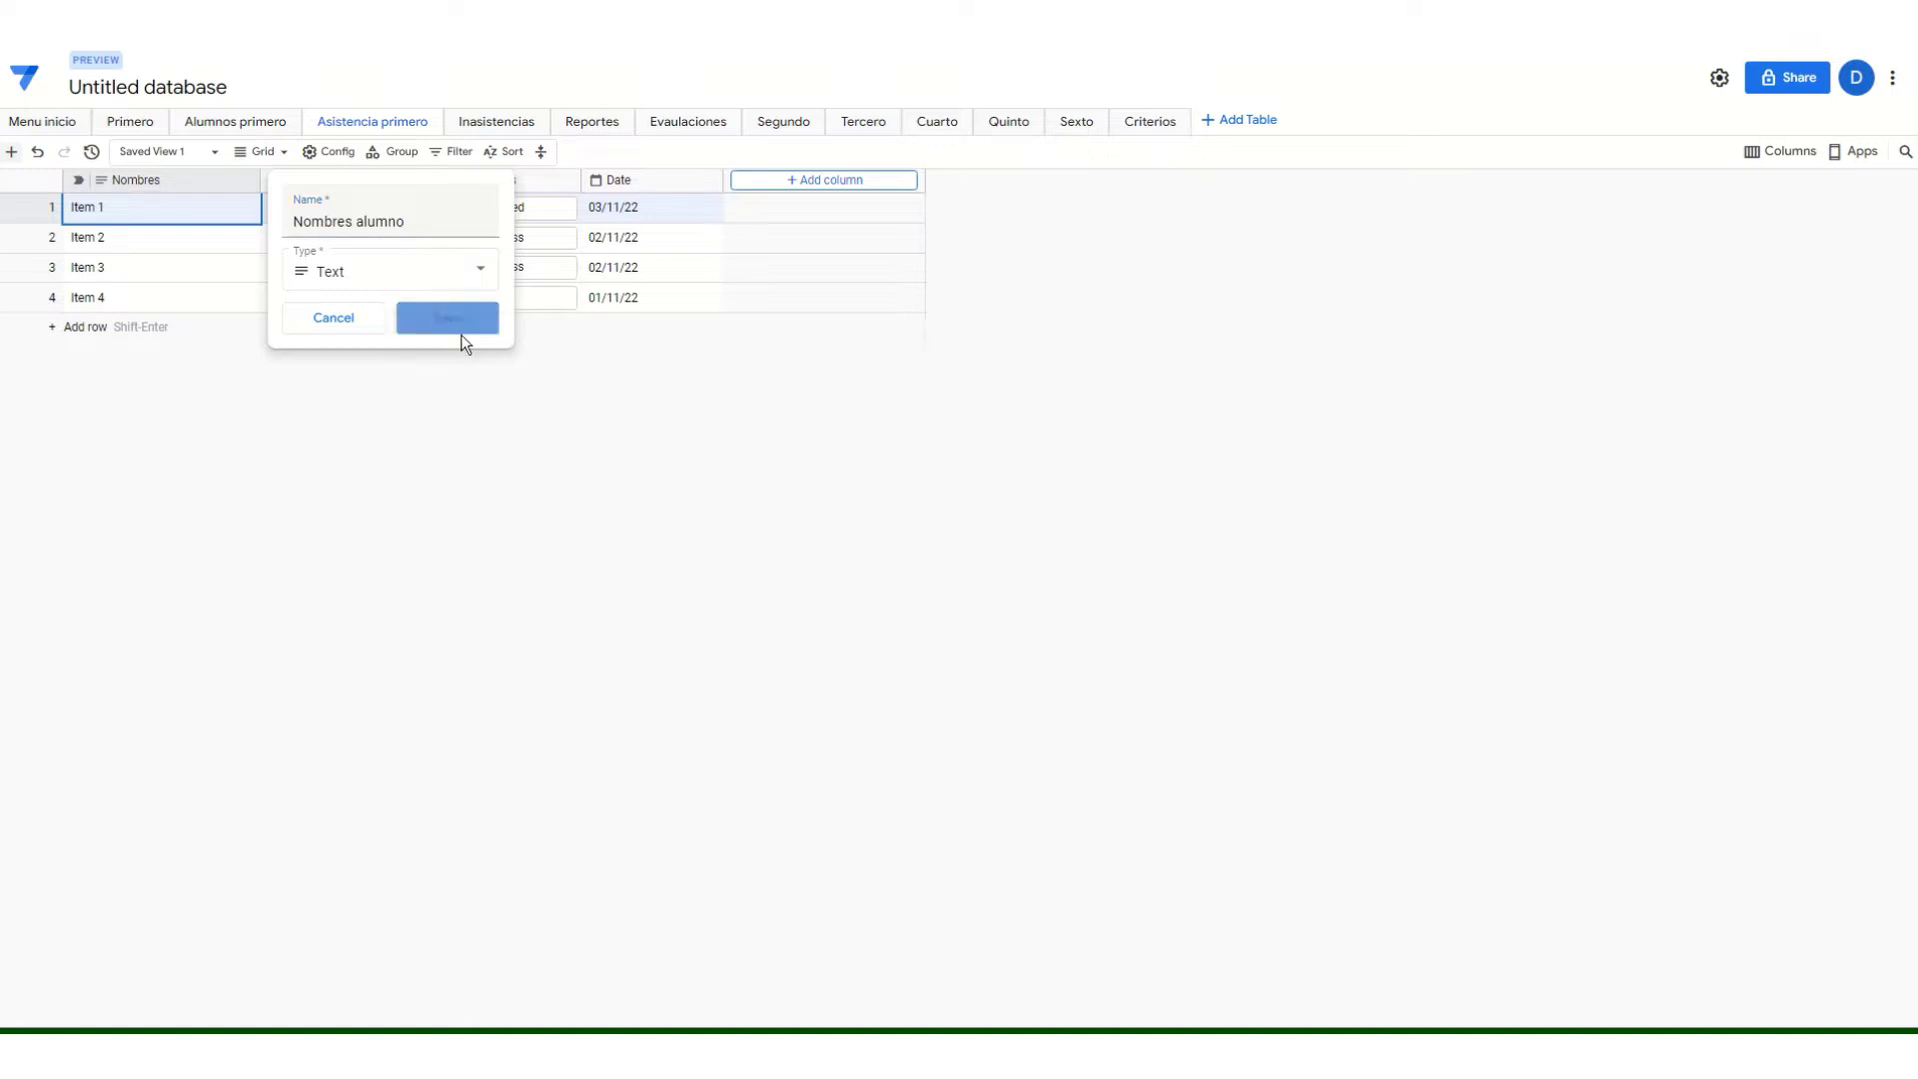
pyautogui.click(567, 185)
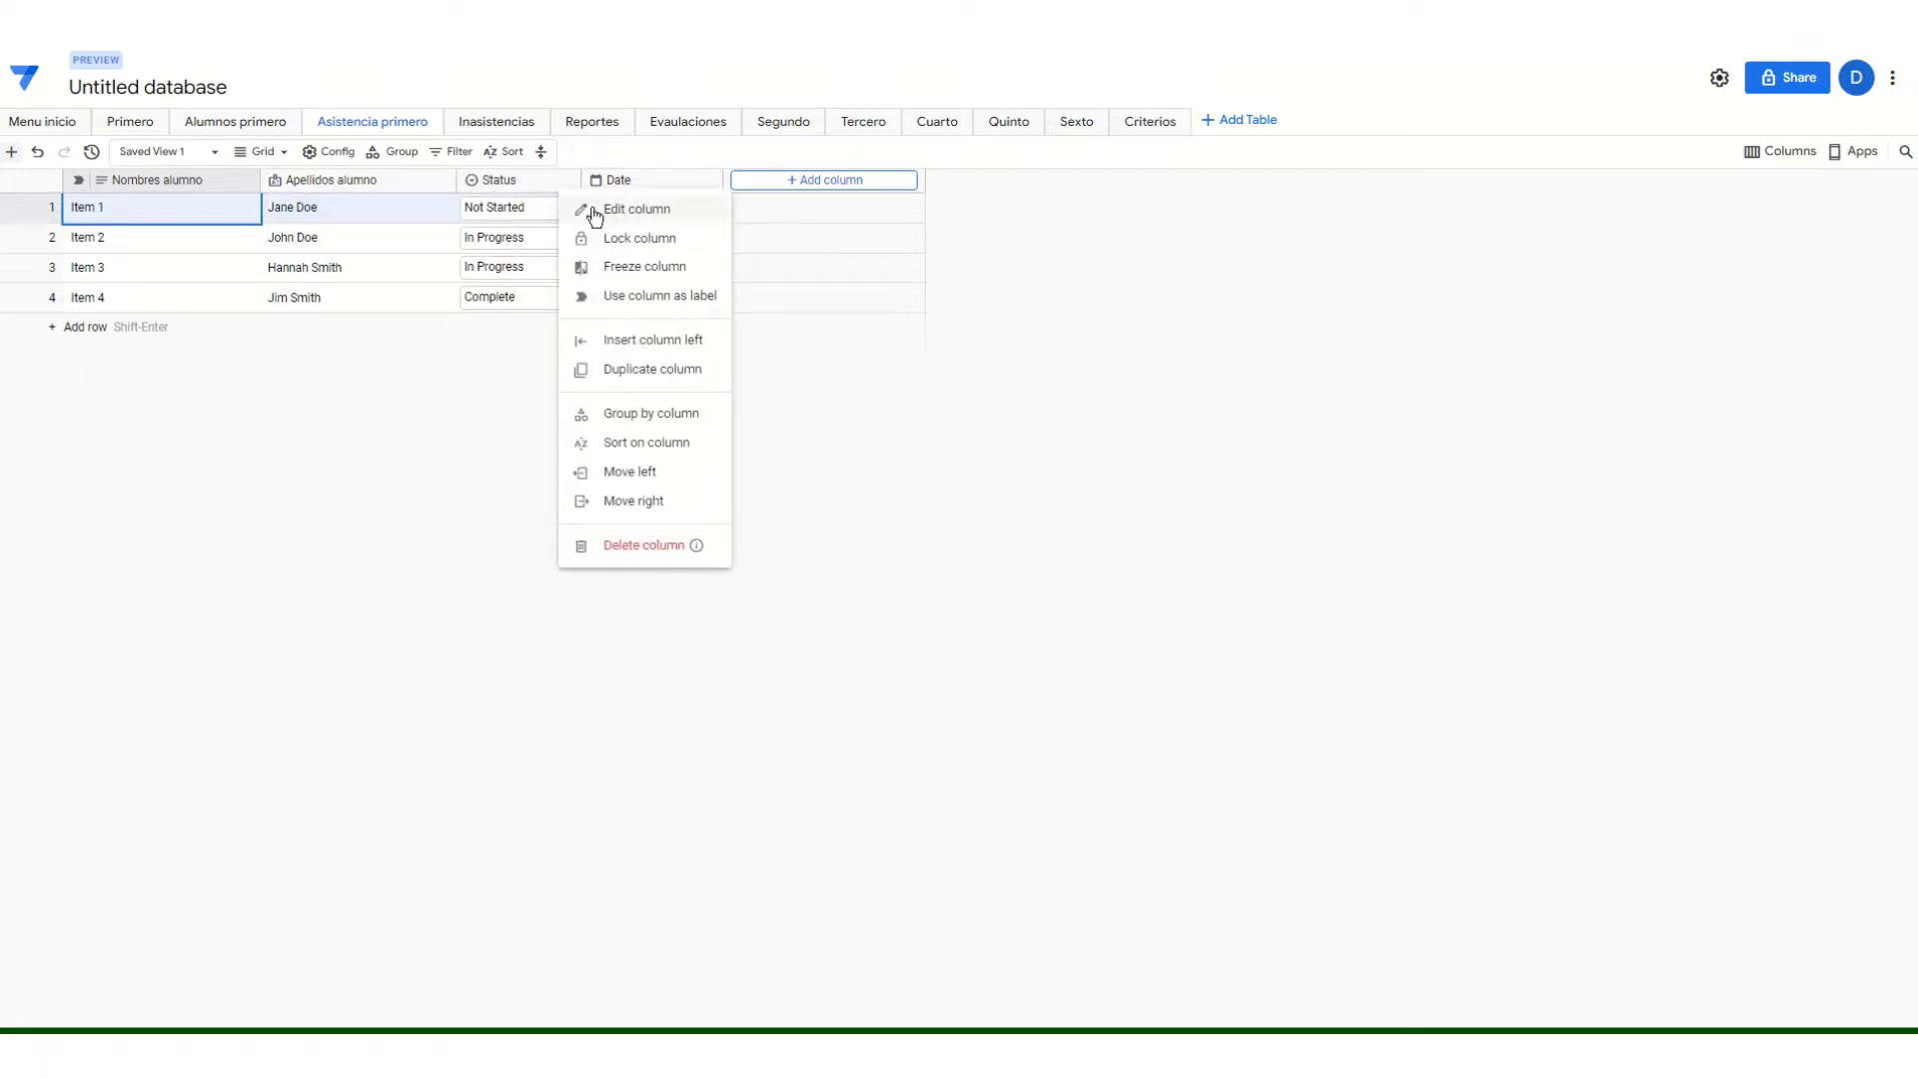
pyautogui.click(593, 211)
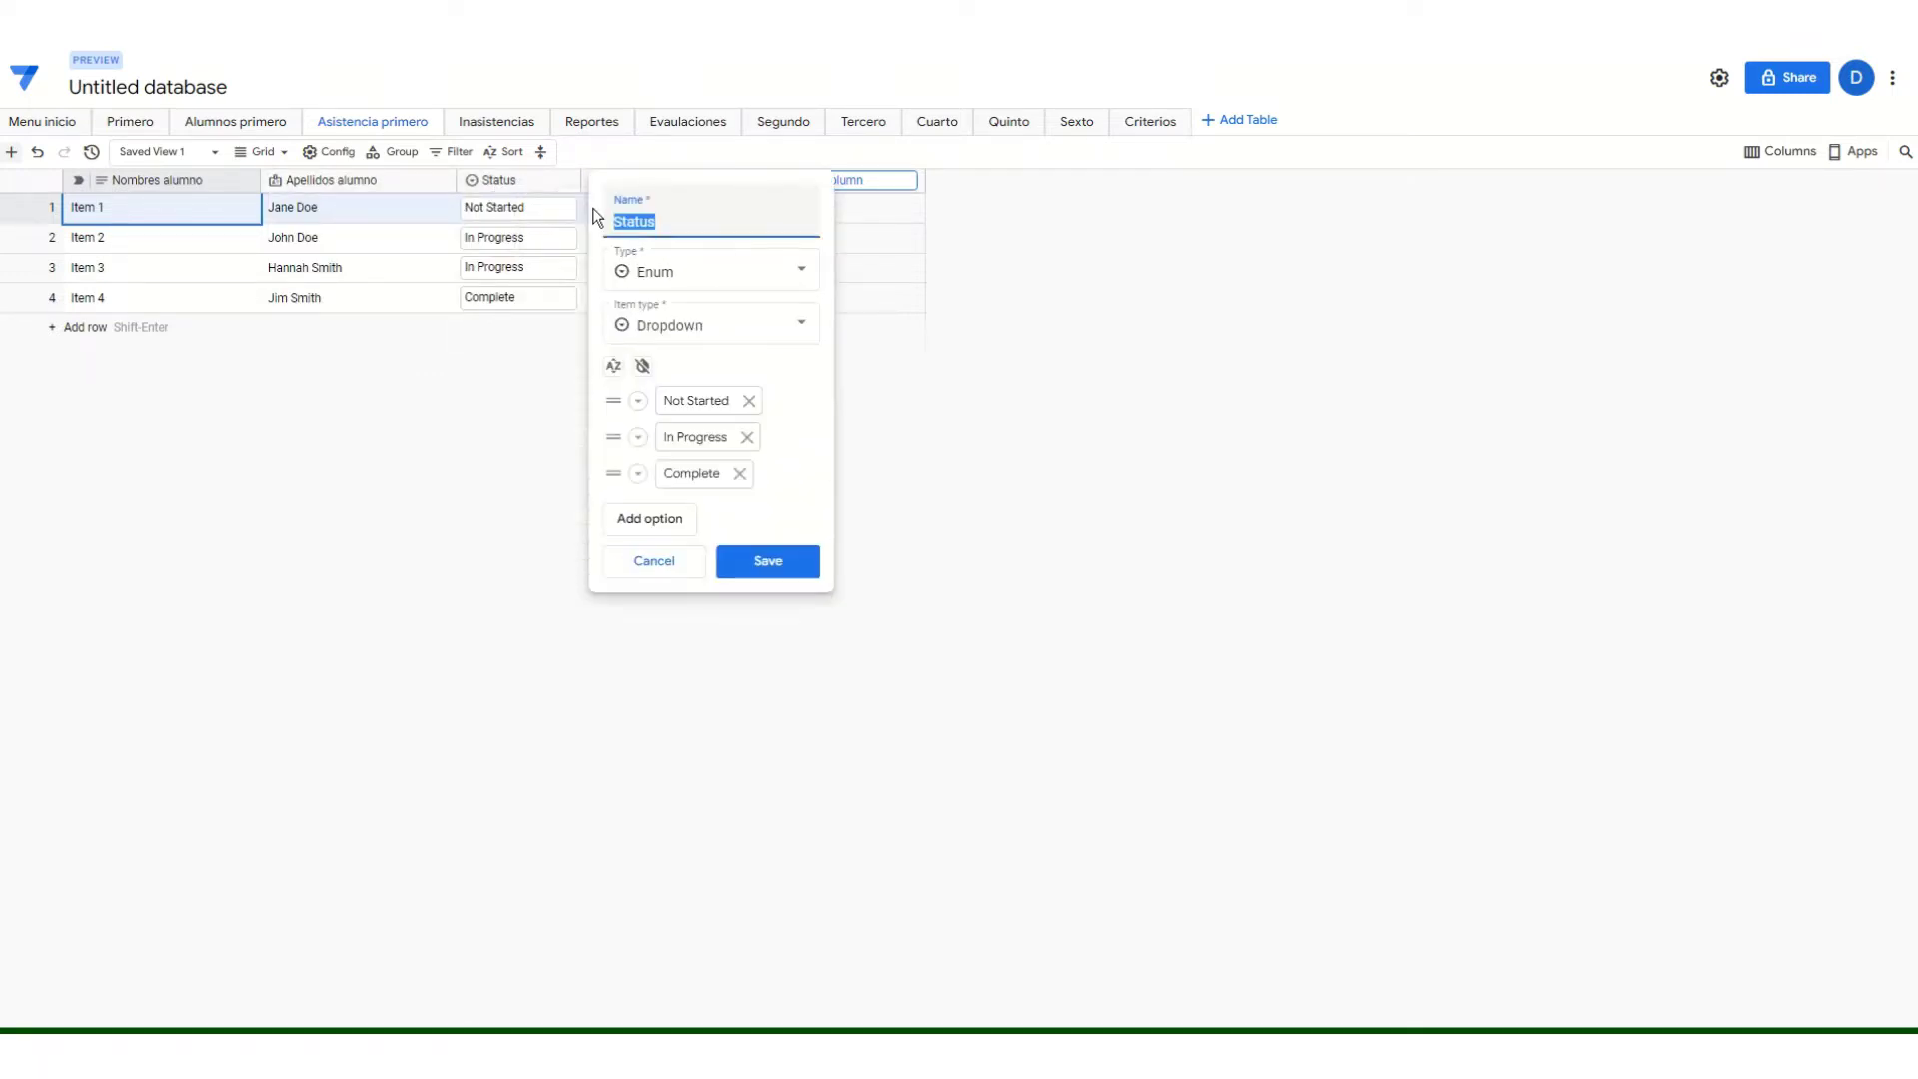
pyautogui.click(697, 284)
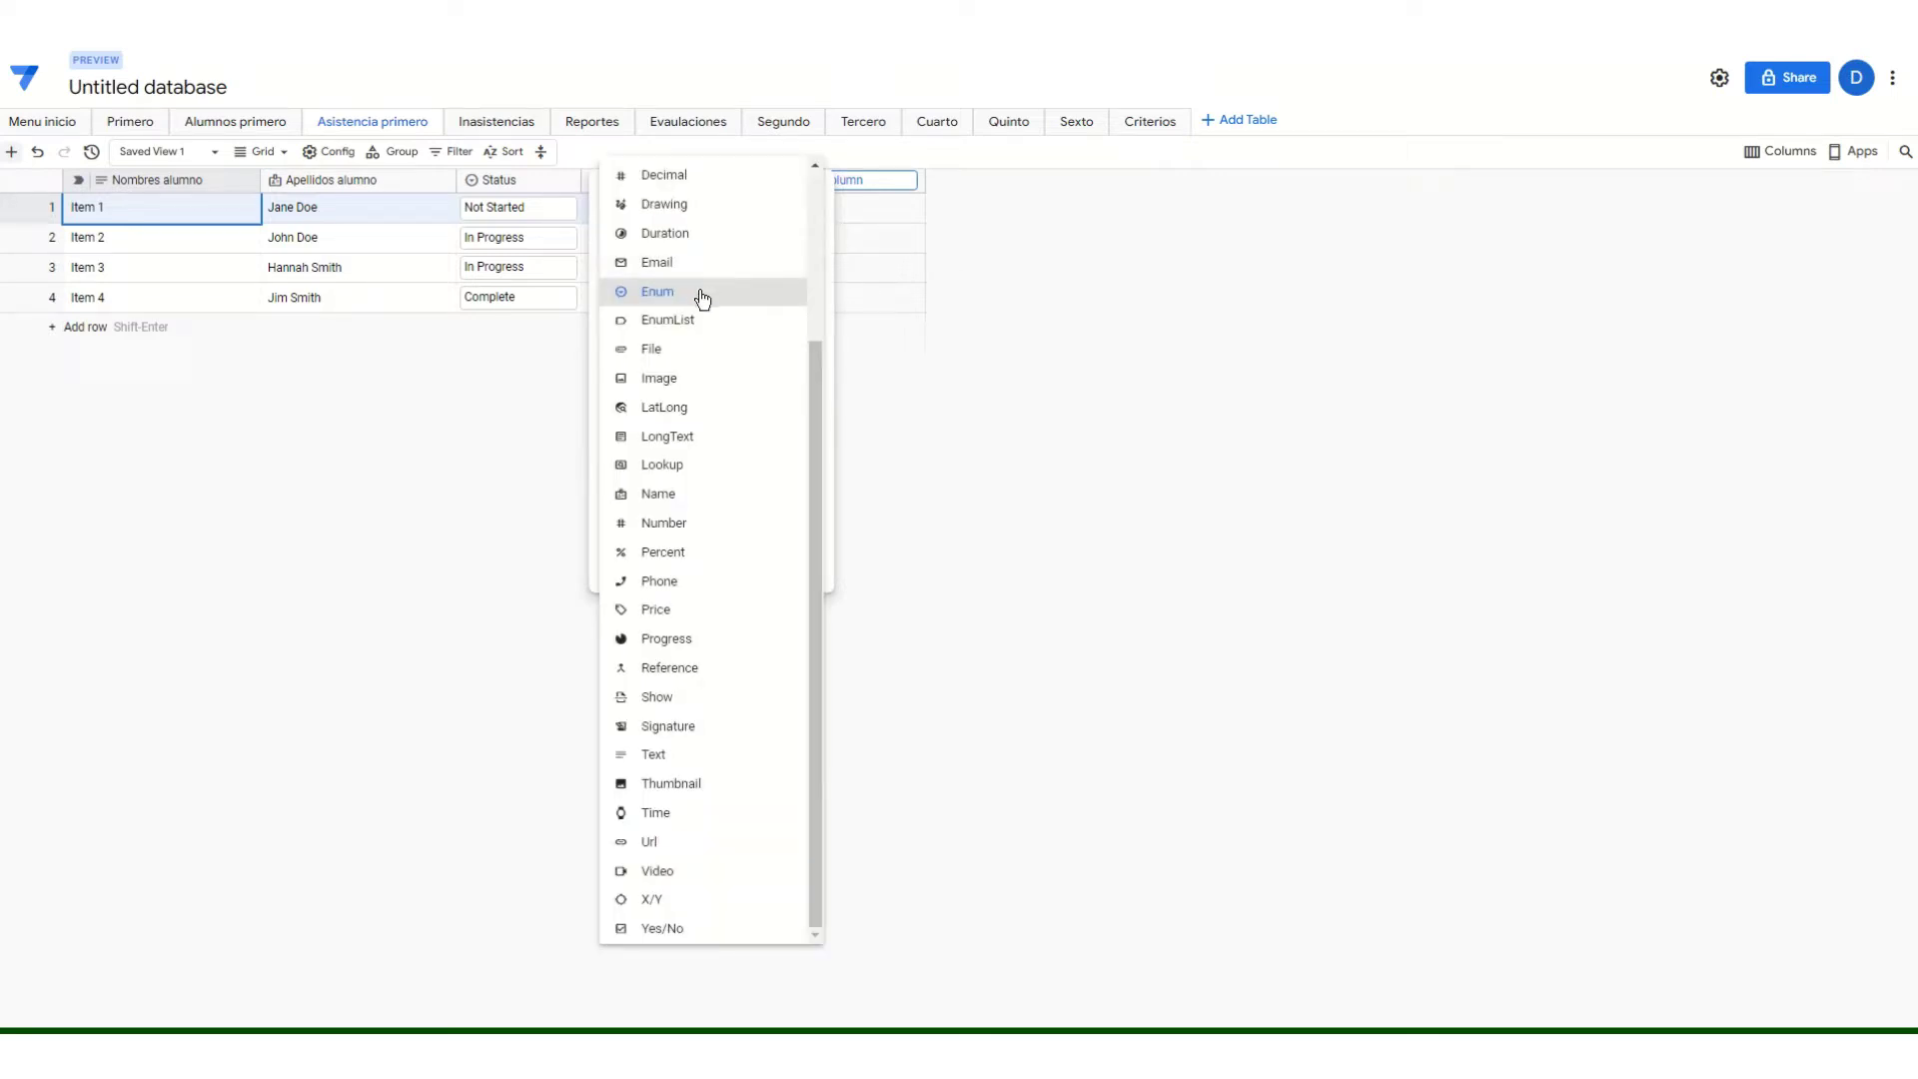
pyautogui.click(647, 290)
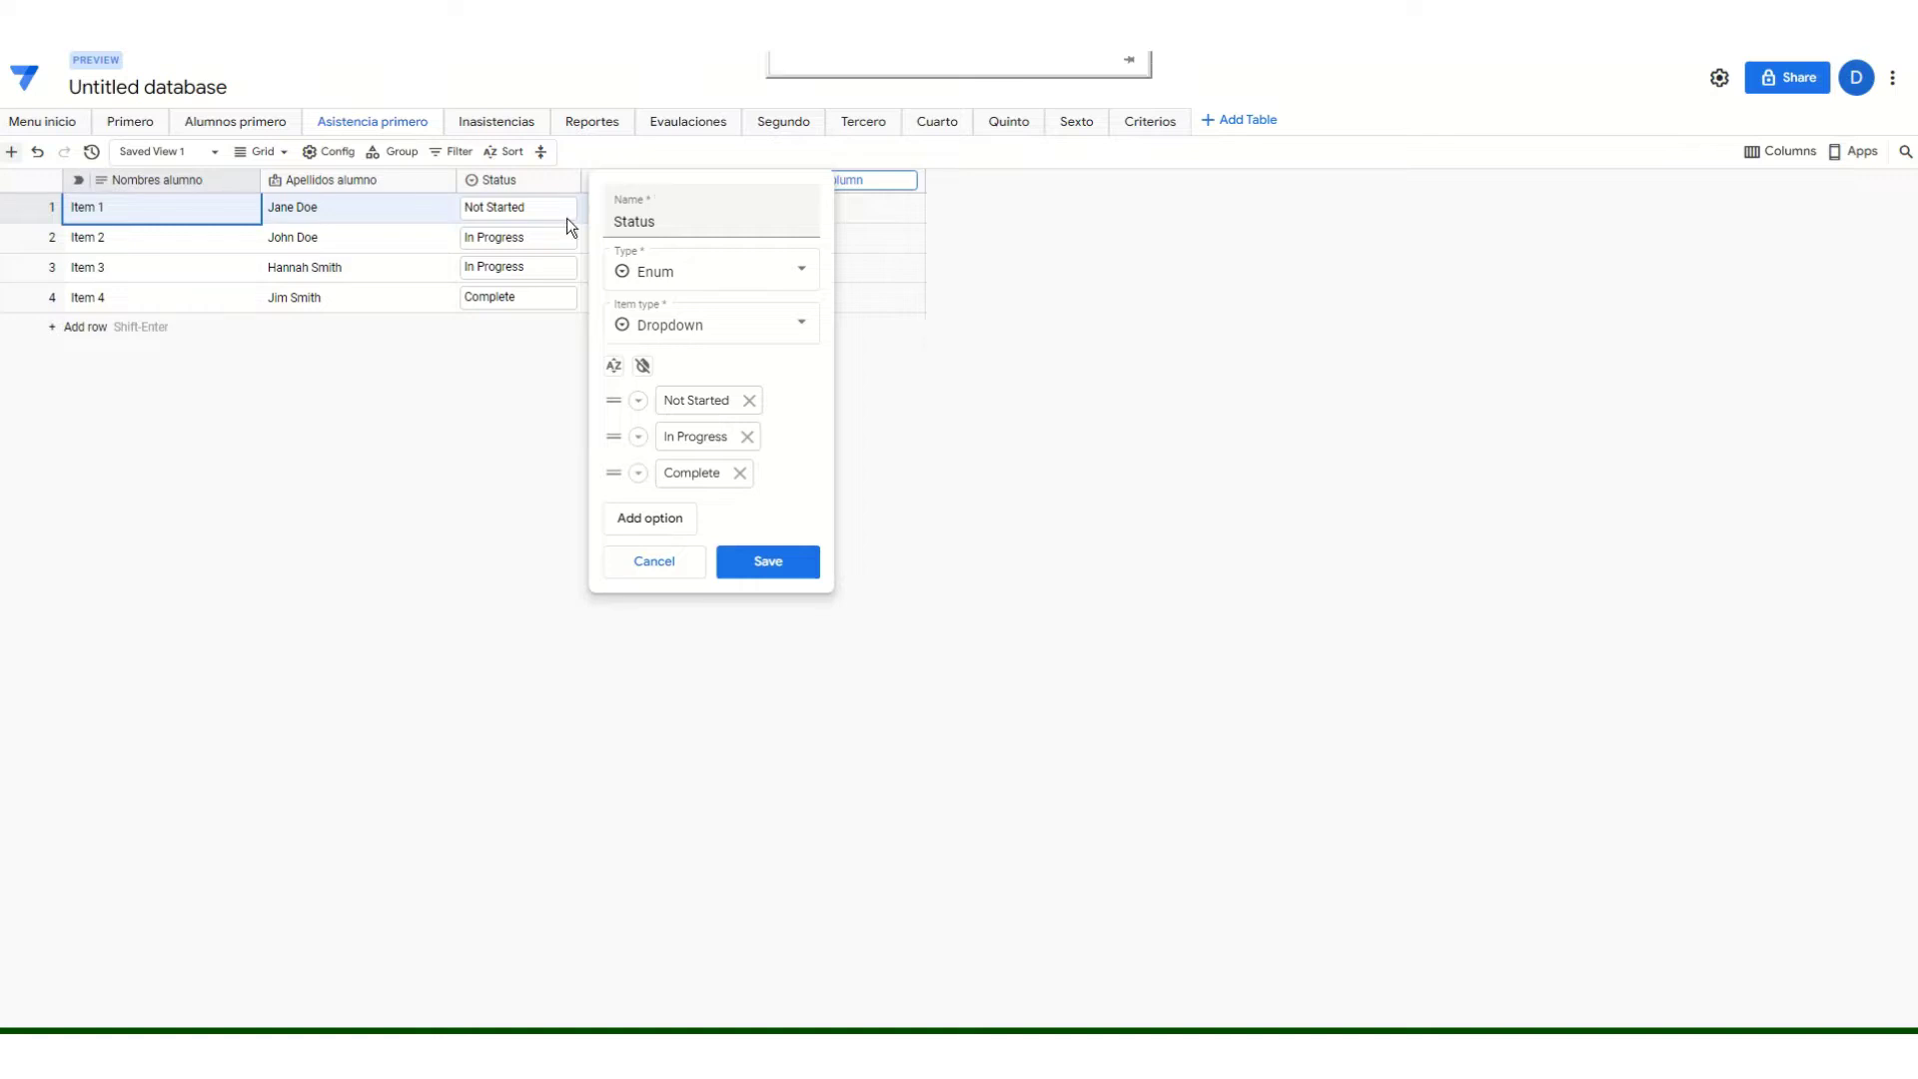
pyautogui.click(540, 178)
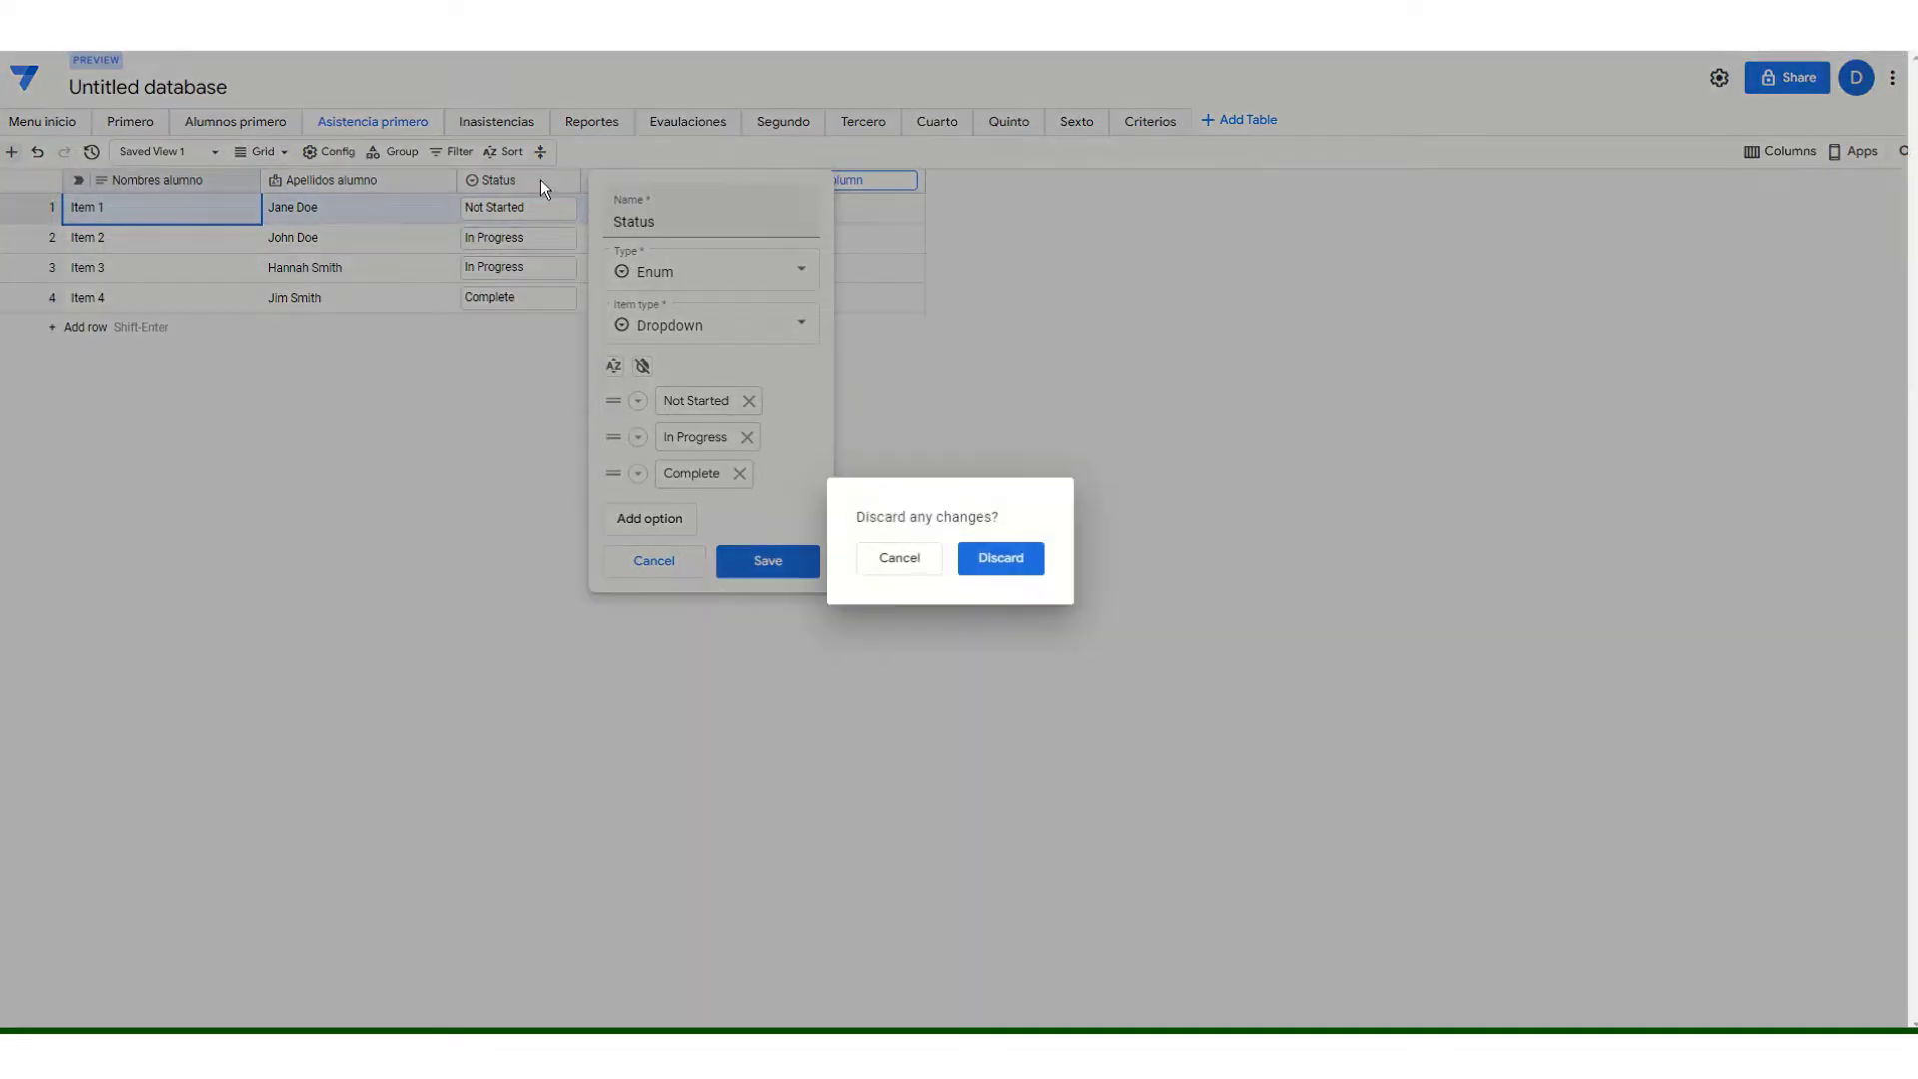
pyautogui.click(981, 558)
# Rename the Date column of the Asistencia primero table to "Fecha asistencia".
pyautogui.click(706, 179)
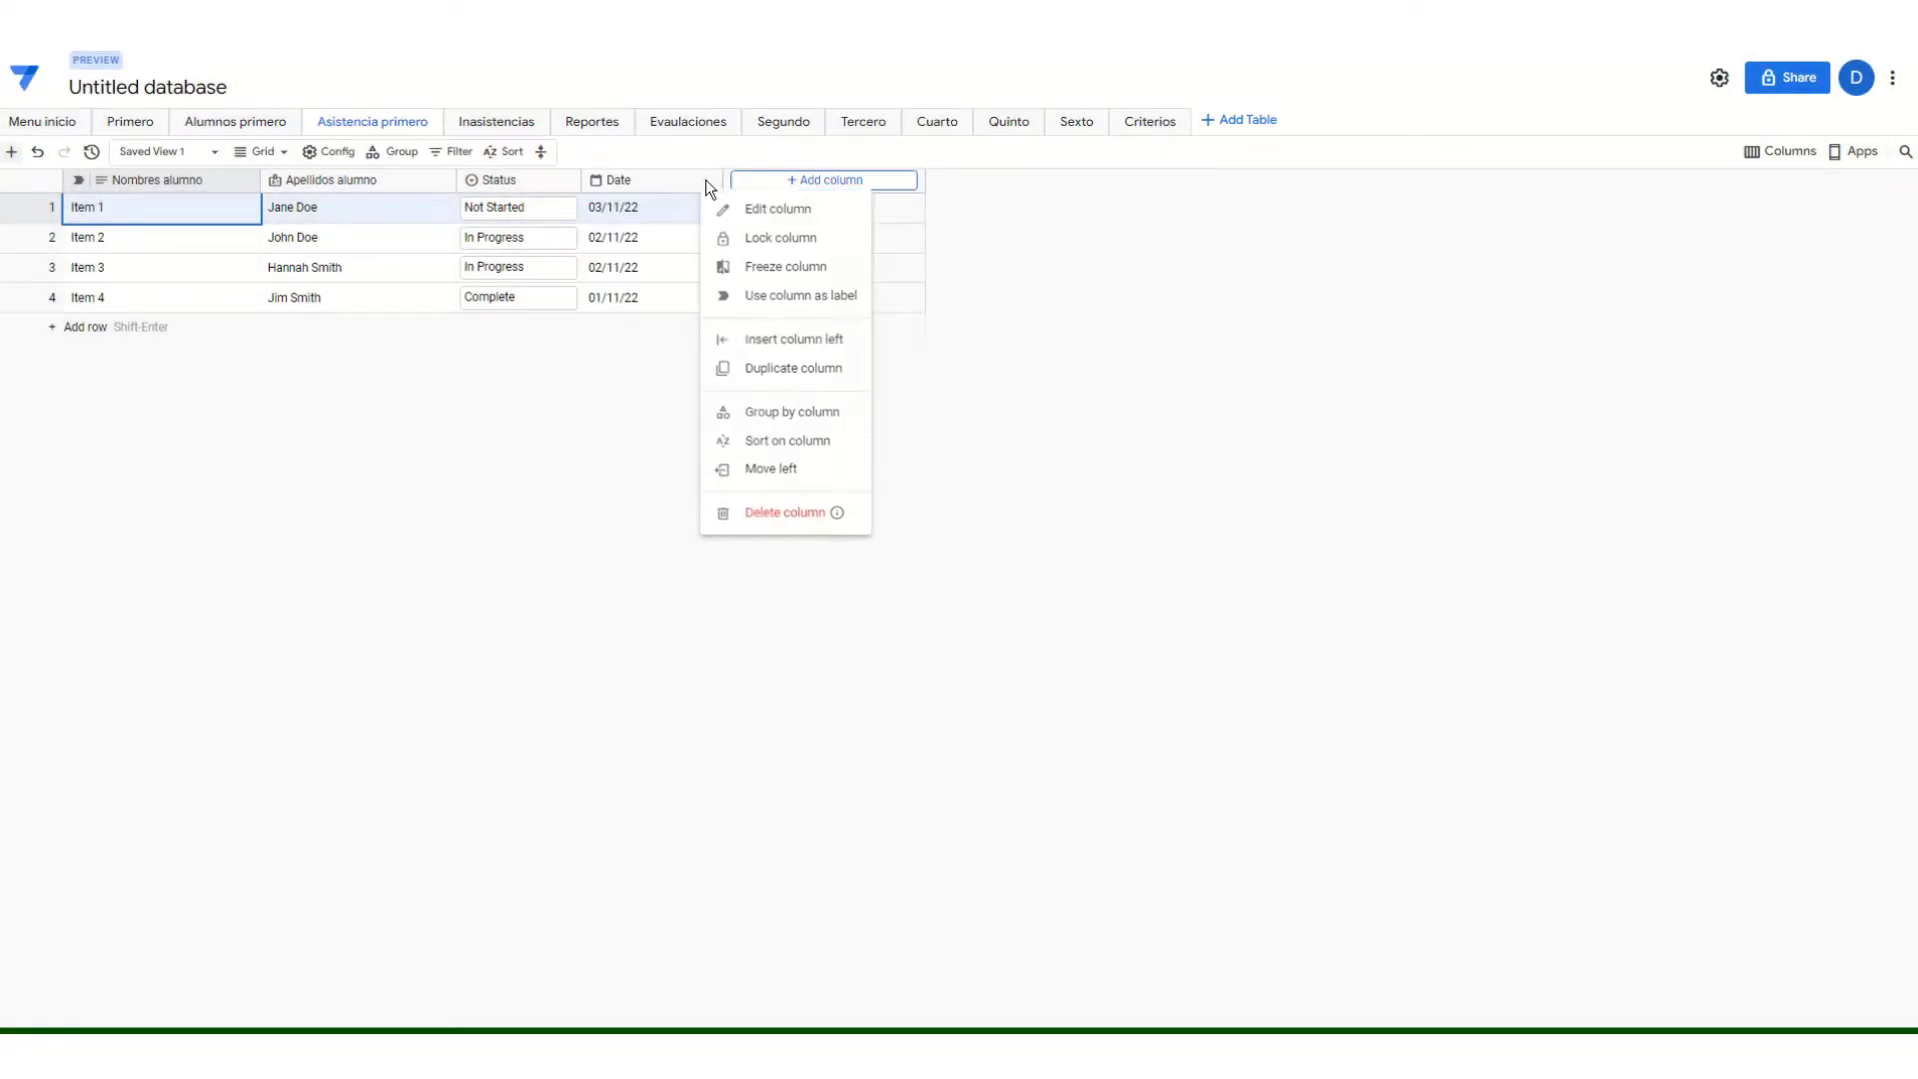
pyautogui.click(751, 208)
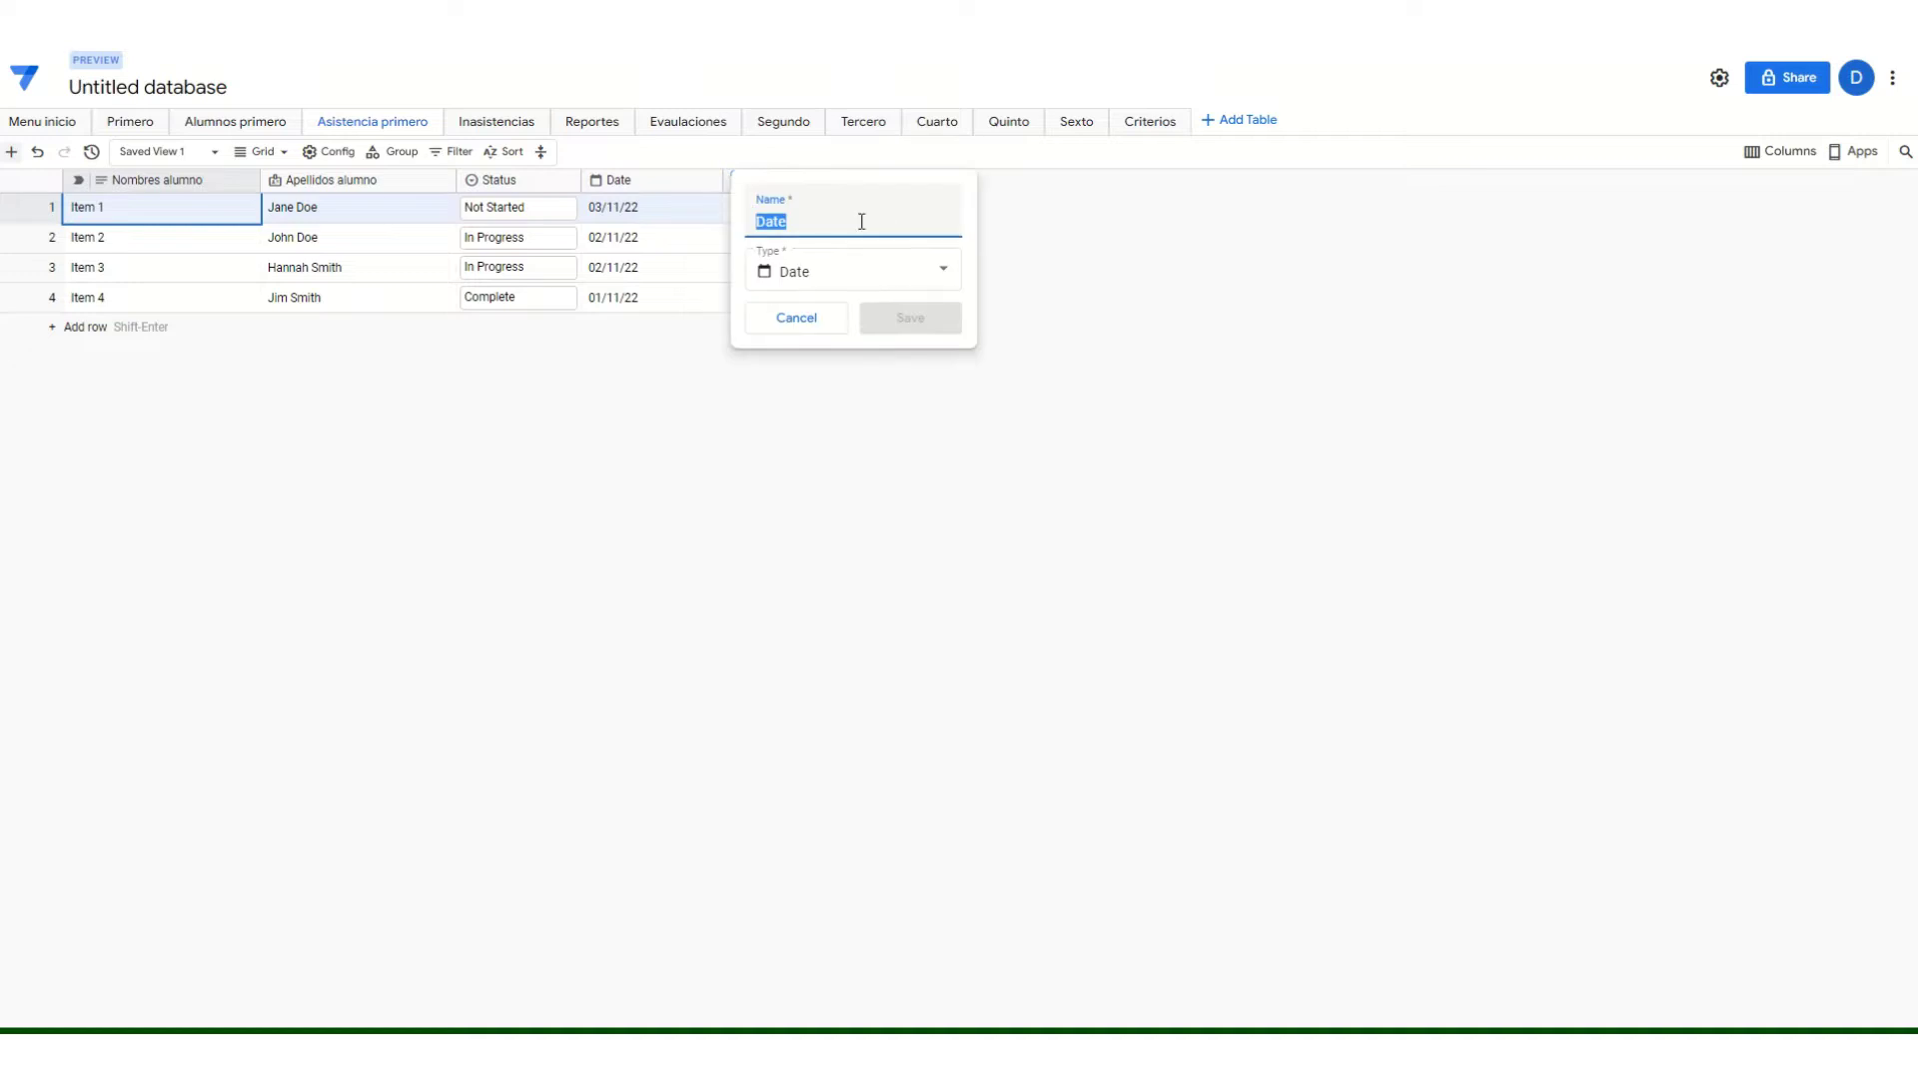
pyautogui.write('Fecha asi')
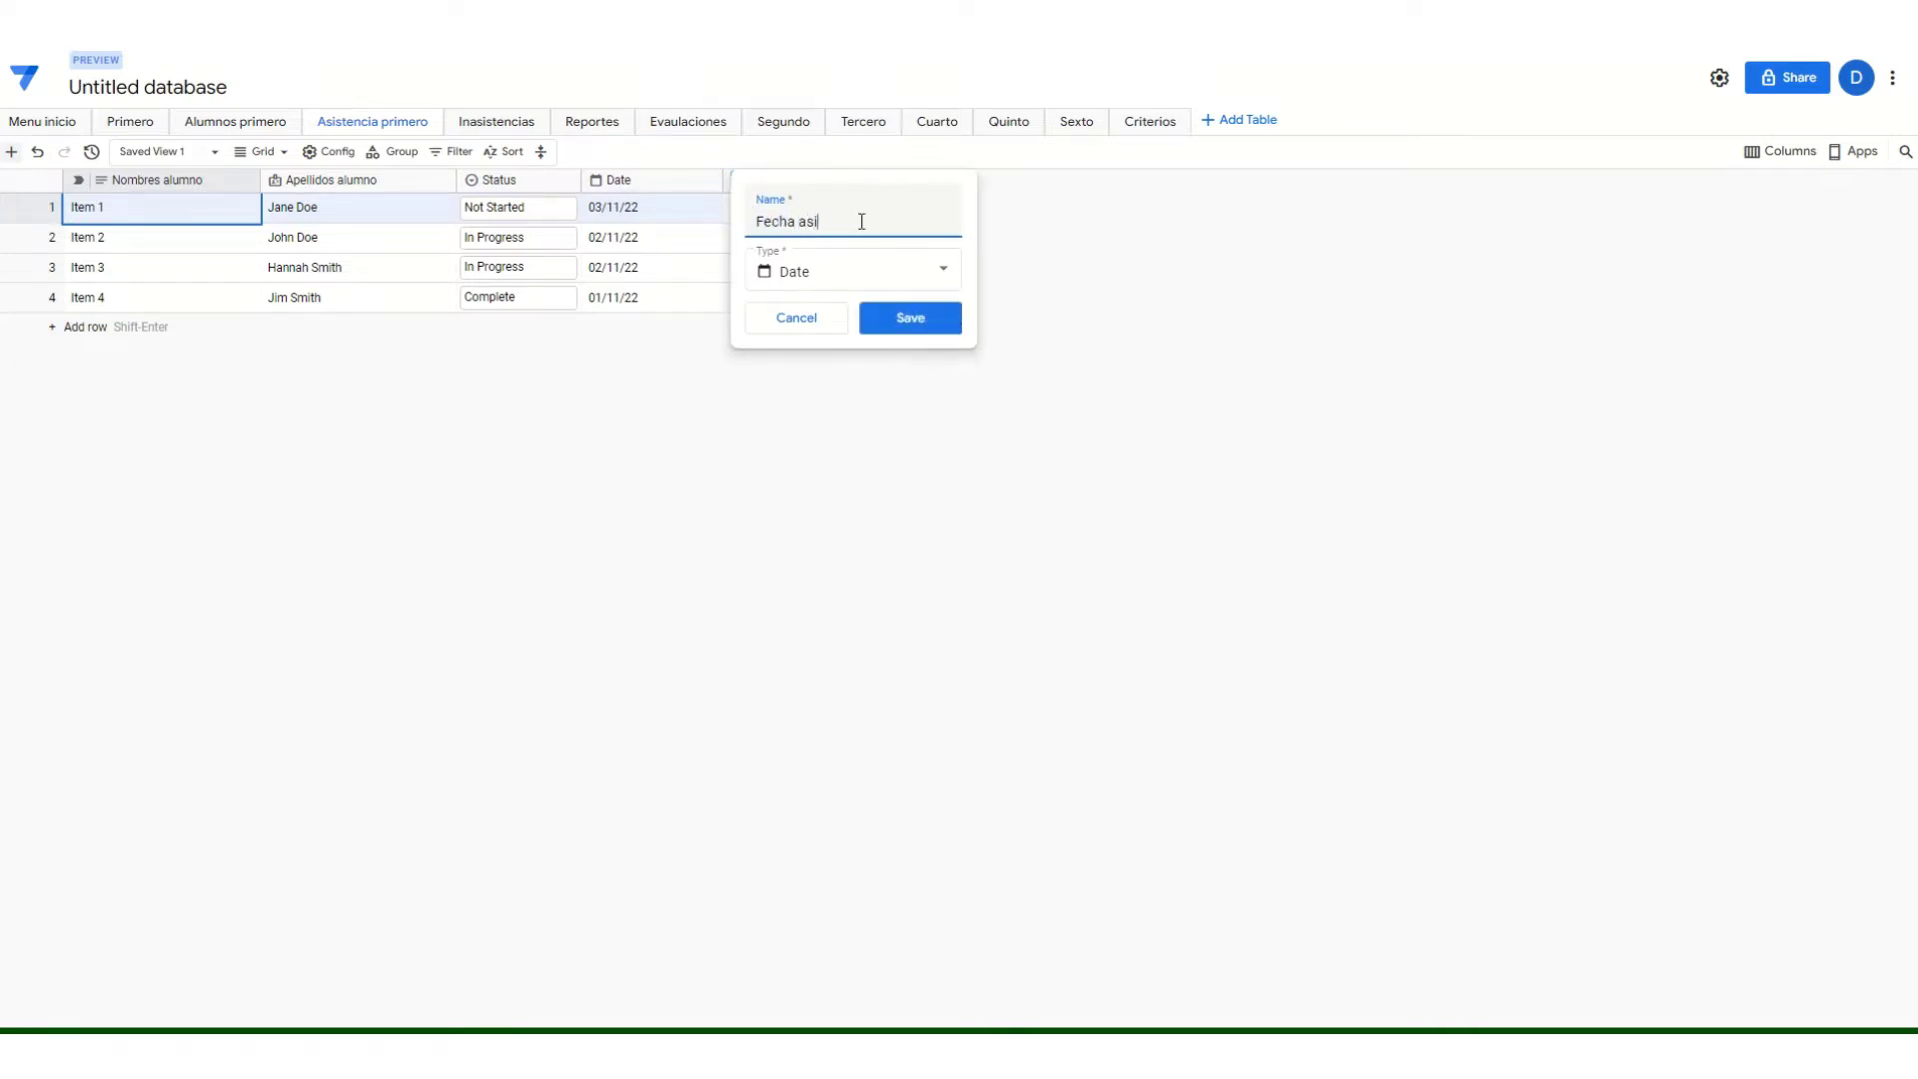
pyautogui.write('stencia')
pyautogui.click(915, 327)
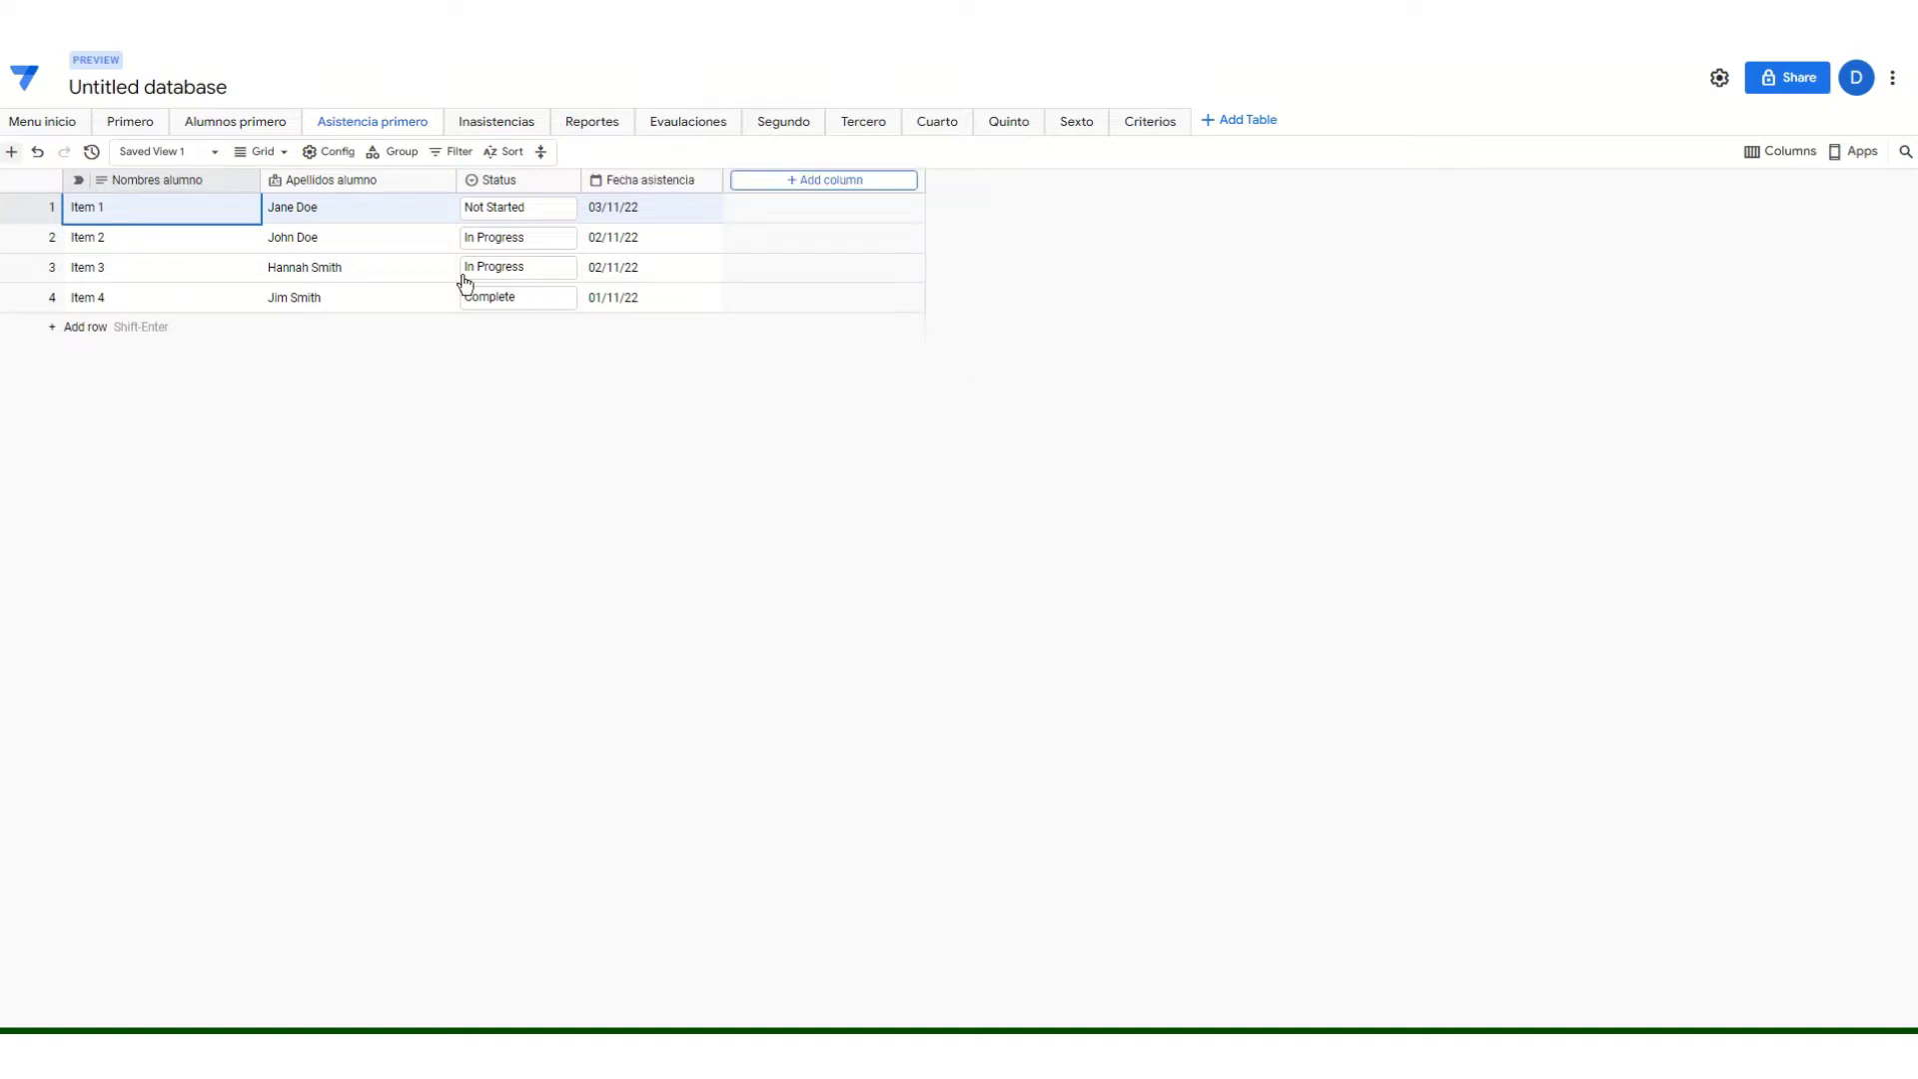
# Delete all four sample rows from the Asistencia primero table.
pyautogui.click(25, 208)
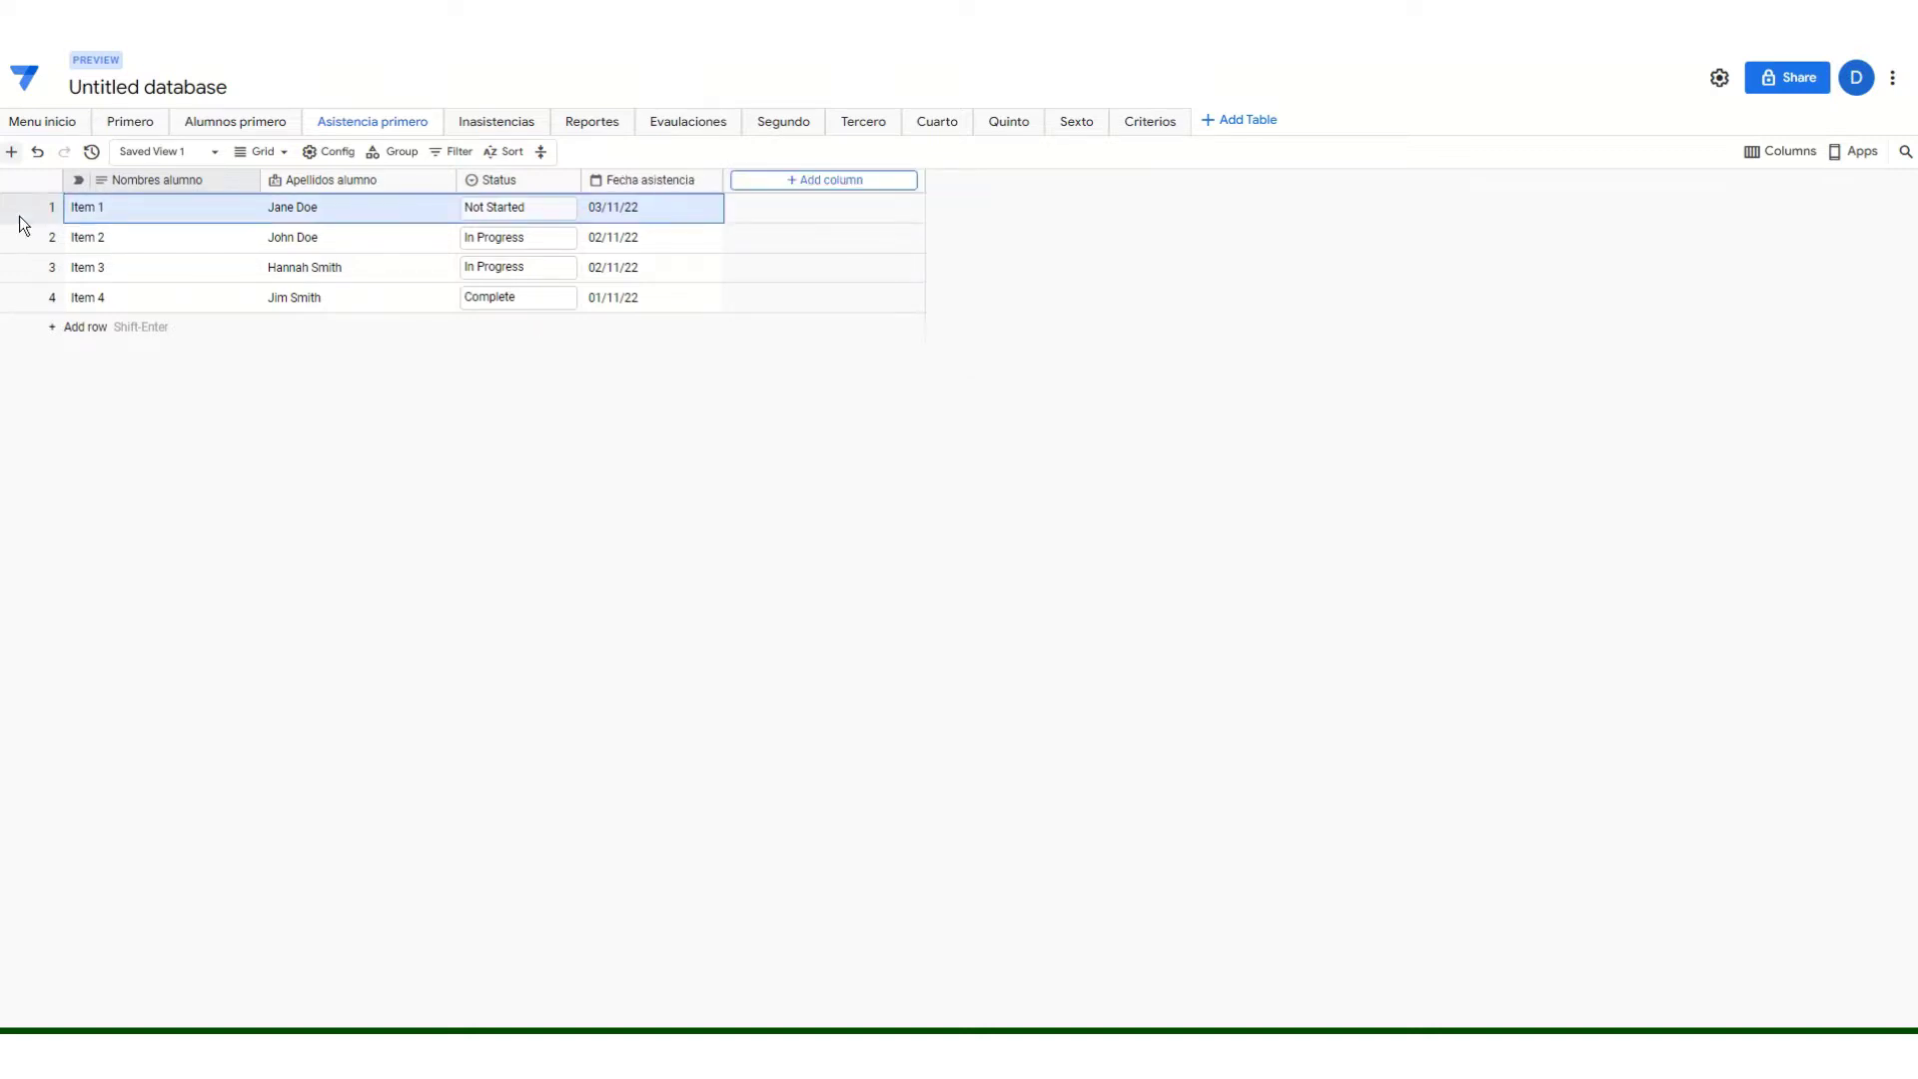
pyautogui.rightClick(23, 300)
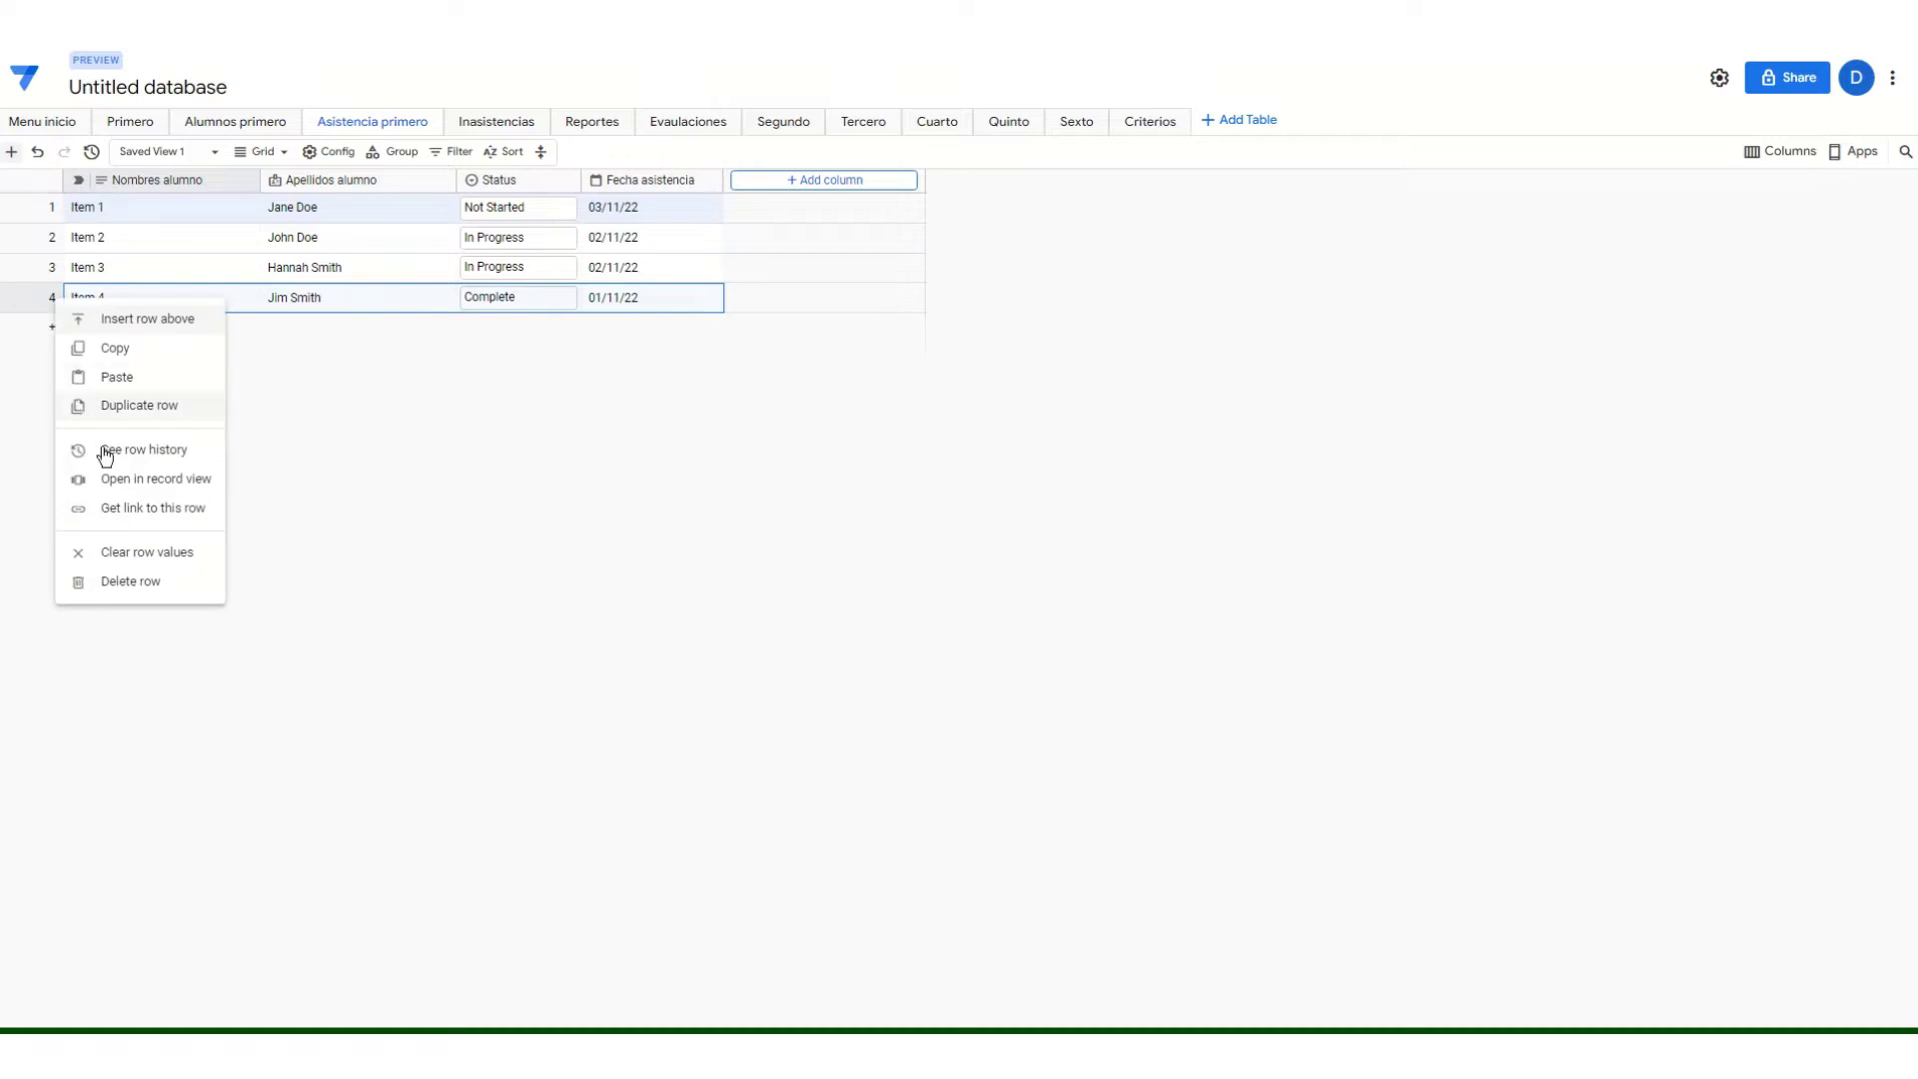
pyautogui.click(155, 582)
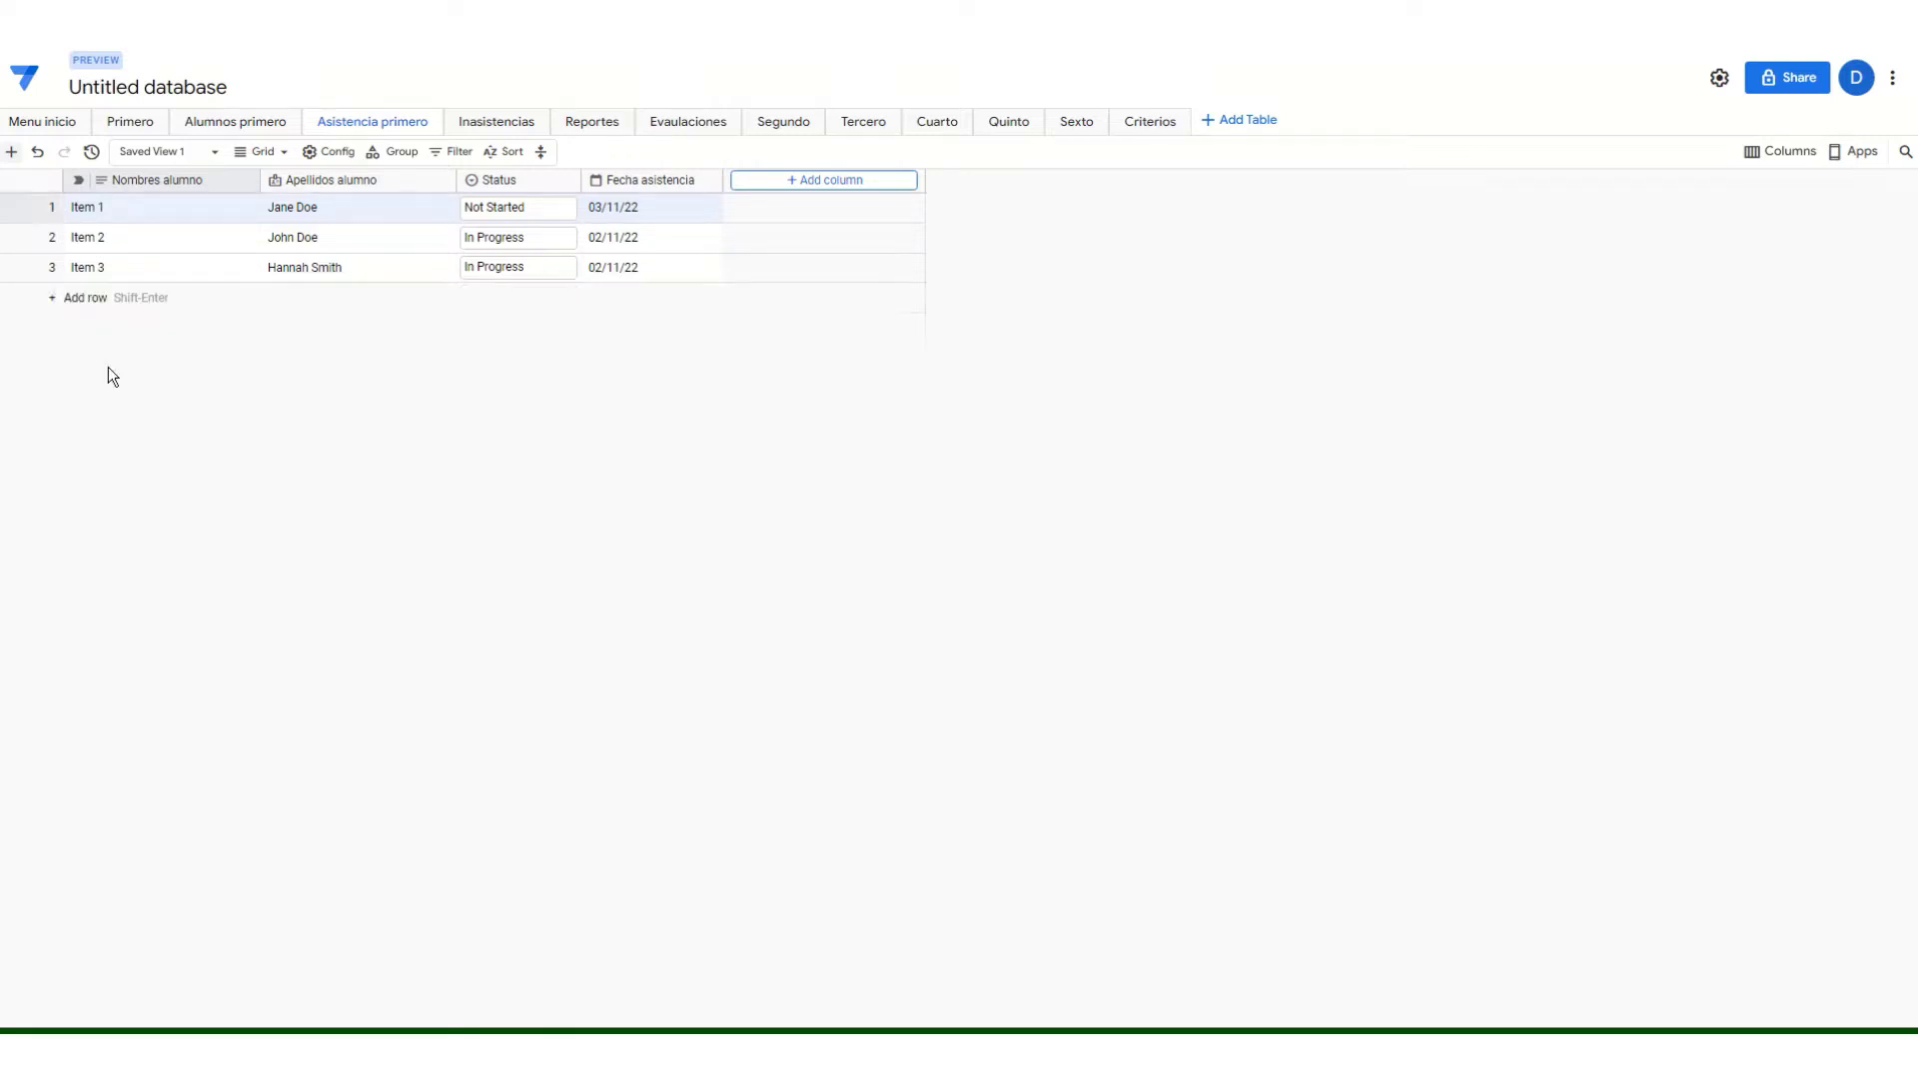
pyautogui.rightClick(46, 270)
pyautogui.click(124, 547)
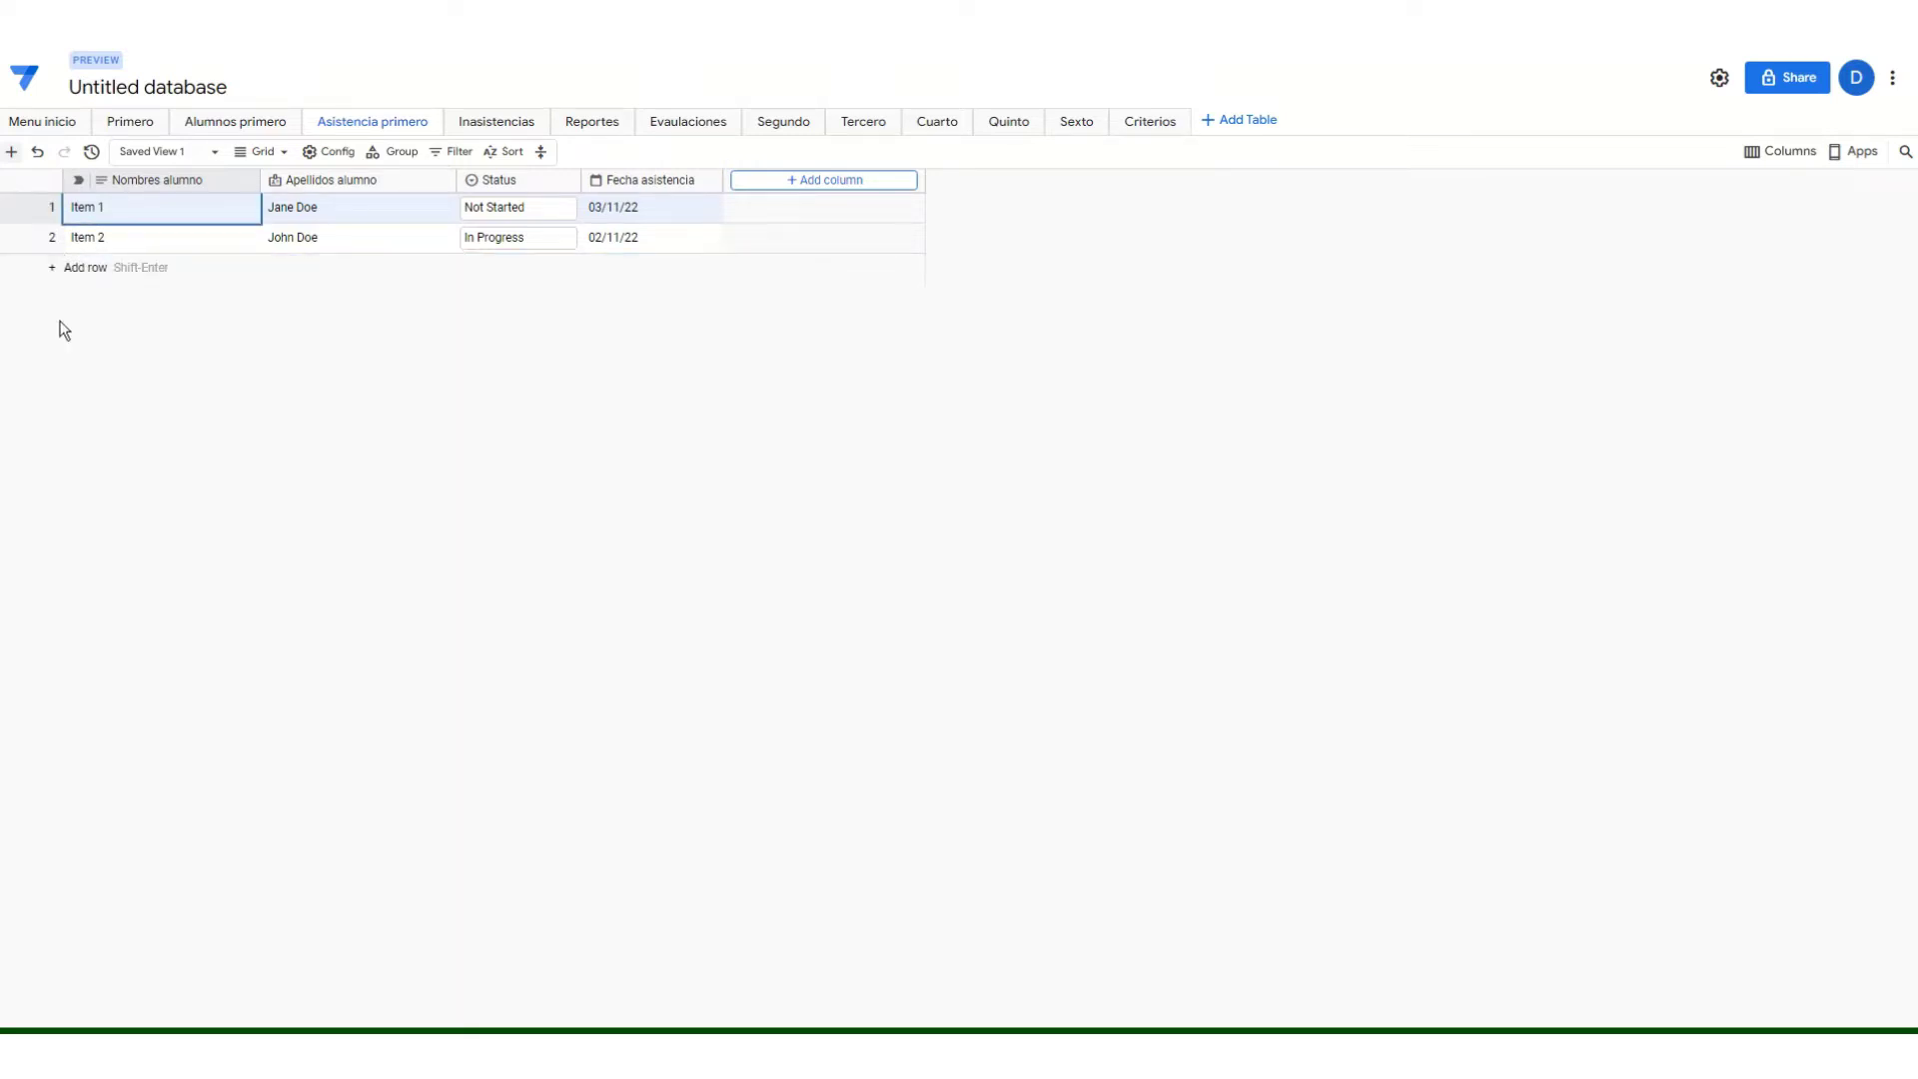
pyautogui.rightClick(52, 241)
pyautogui.click(128, 519)
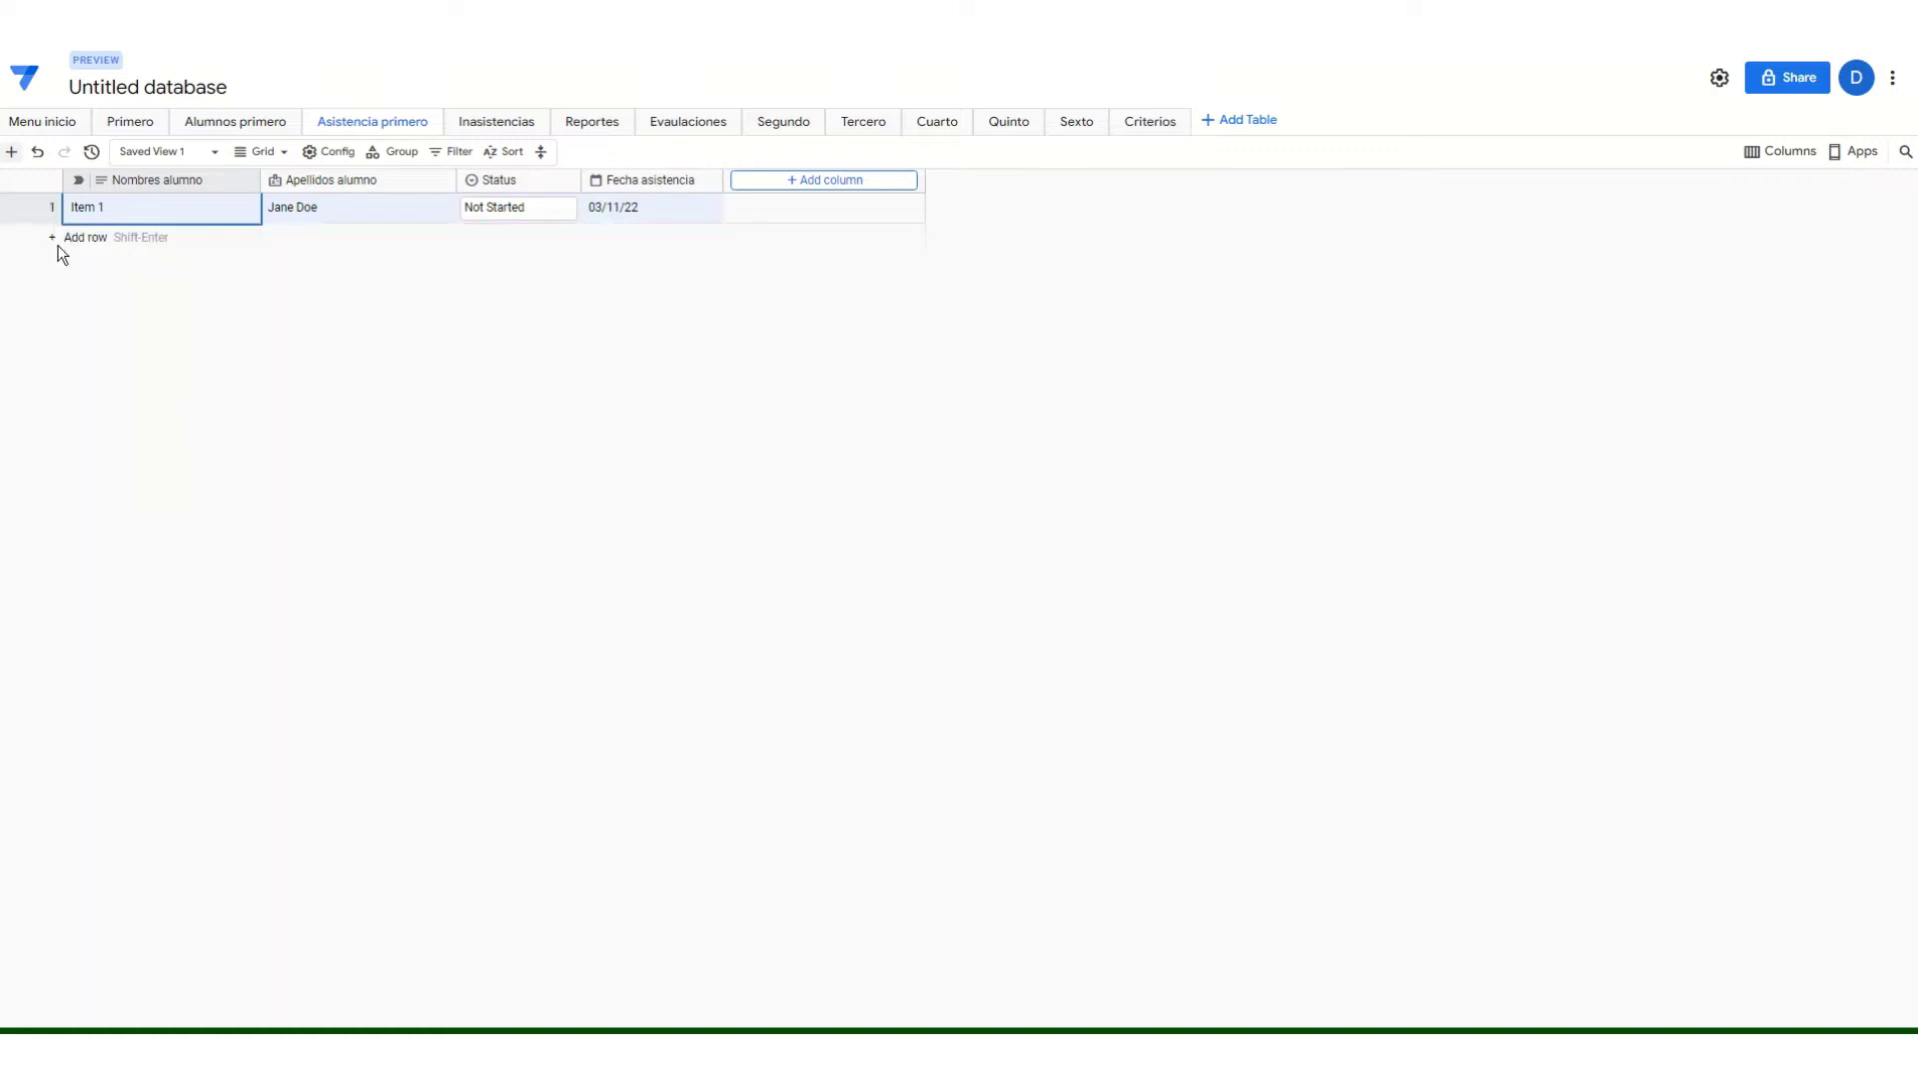
pyautogui.rightClick(38, 207)
pyautogui.click(110, 518)
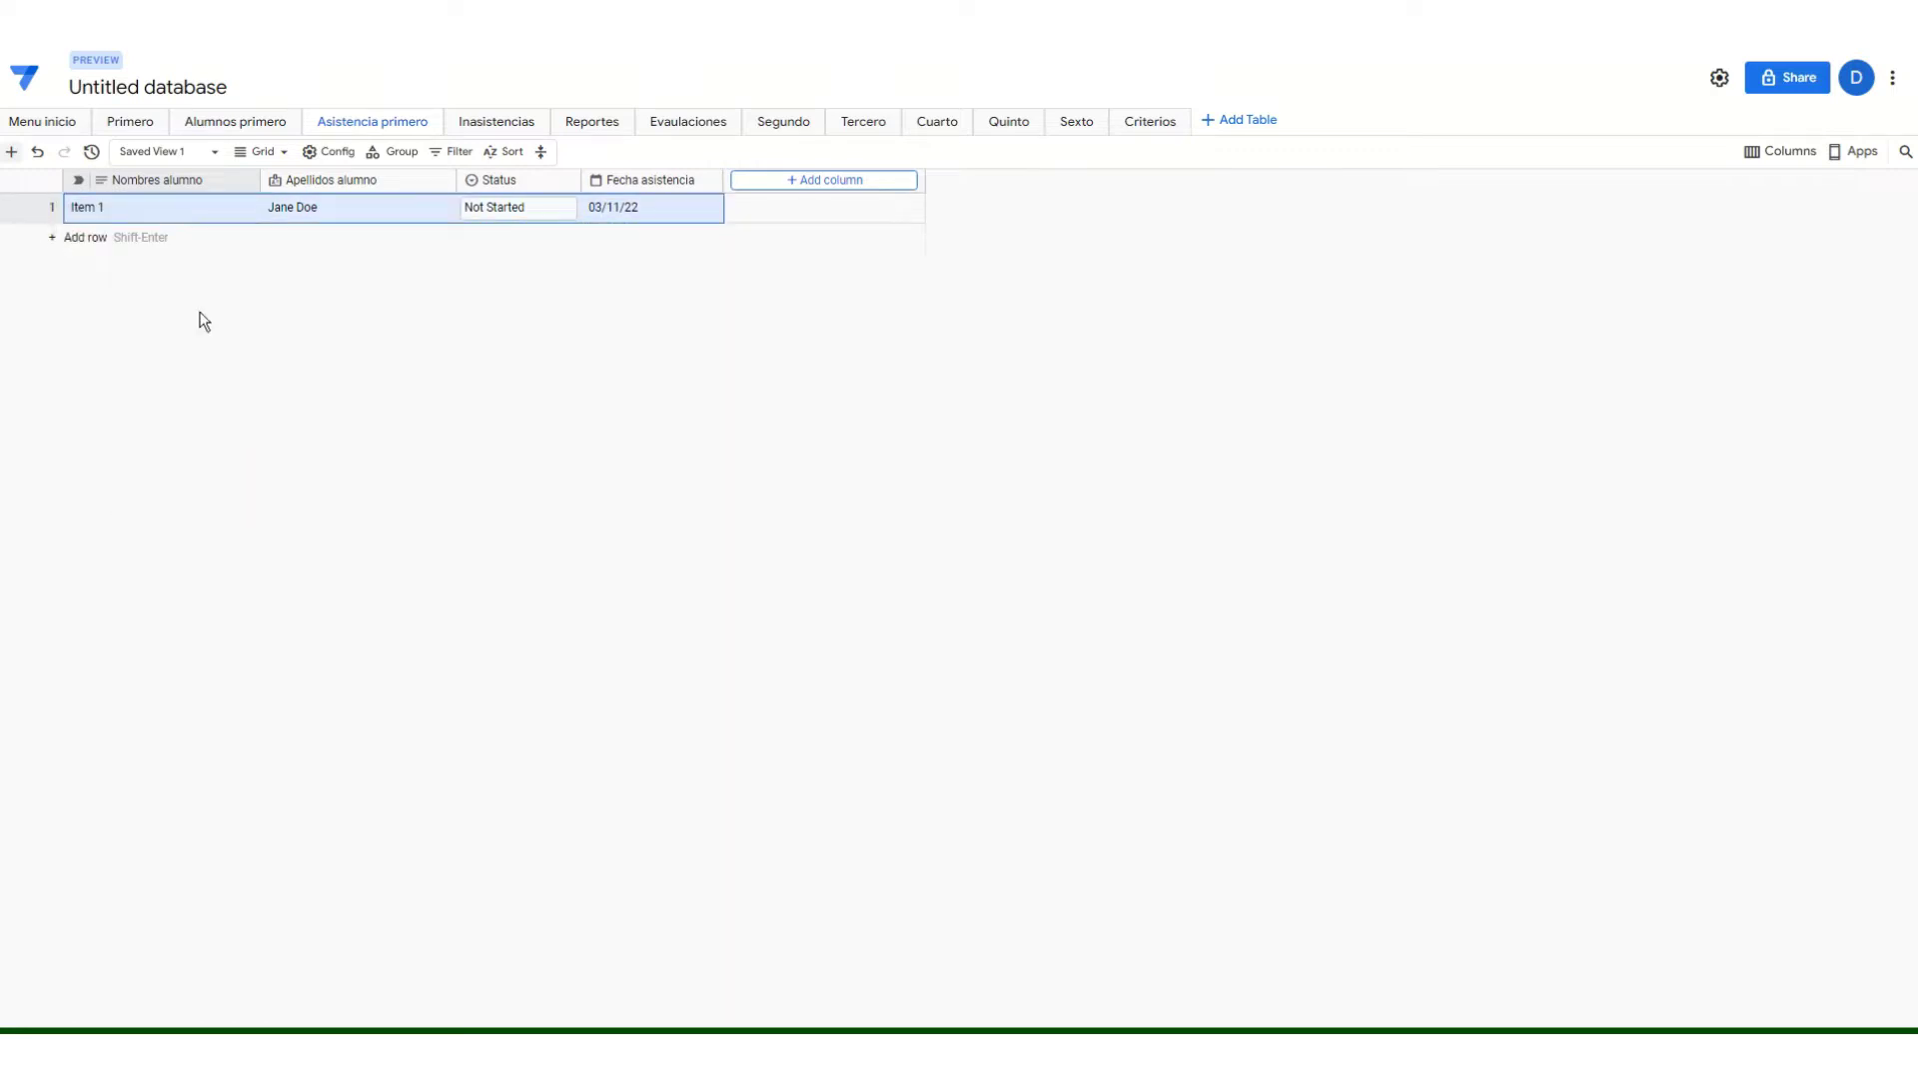
pyautogui.rightClick(47, 205)
pyautogui.click(130, 492)
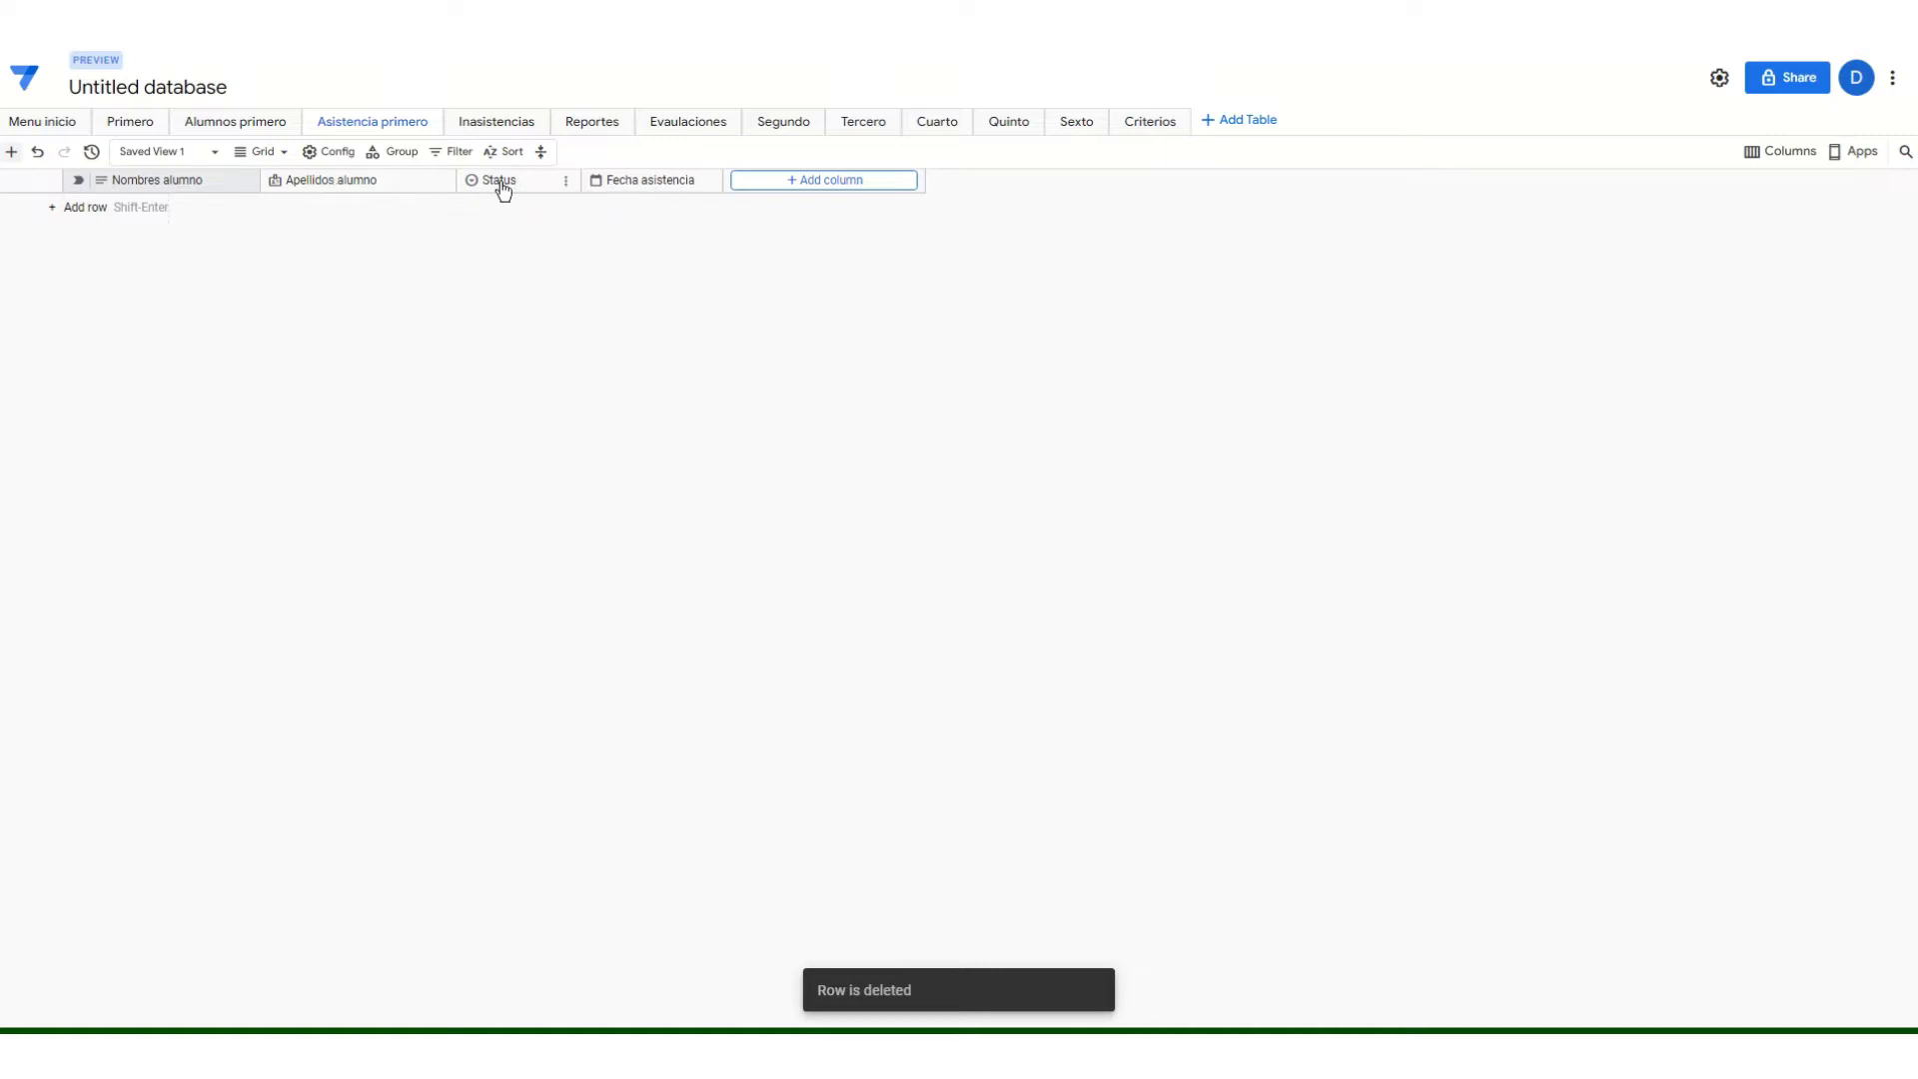
# In the Inasistencias table, rename the Title column to "Nombres alumno".
pyautogui.click(502, 124)
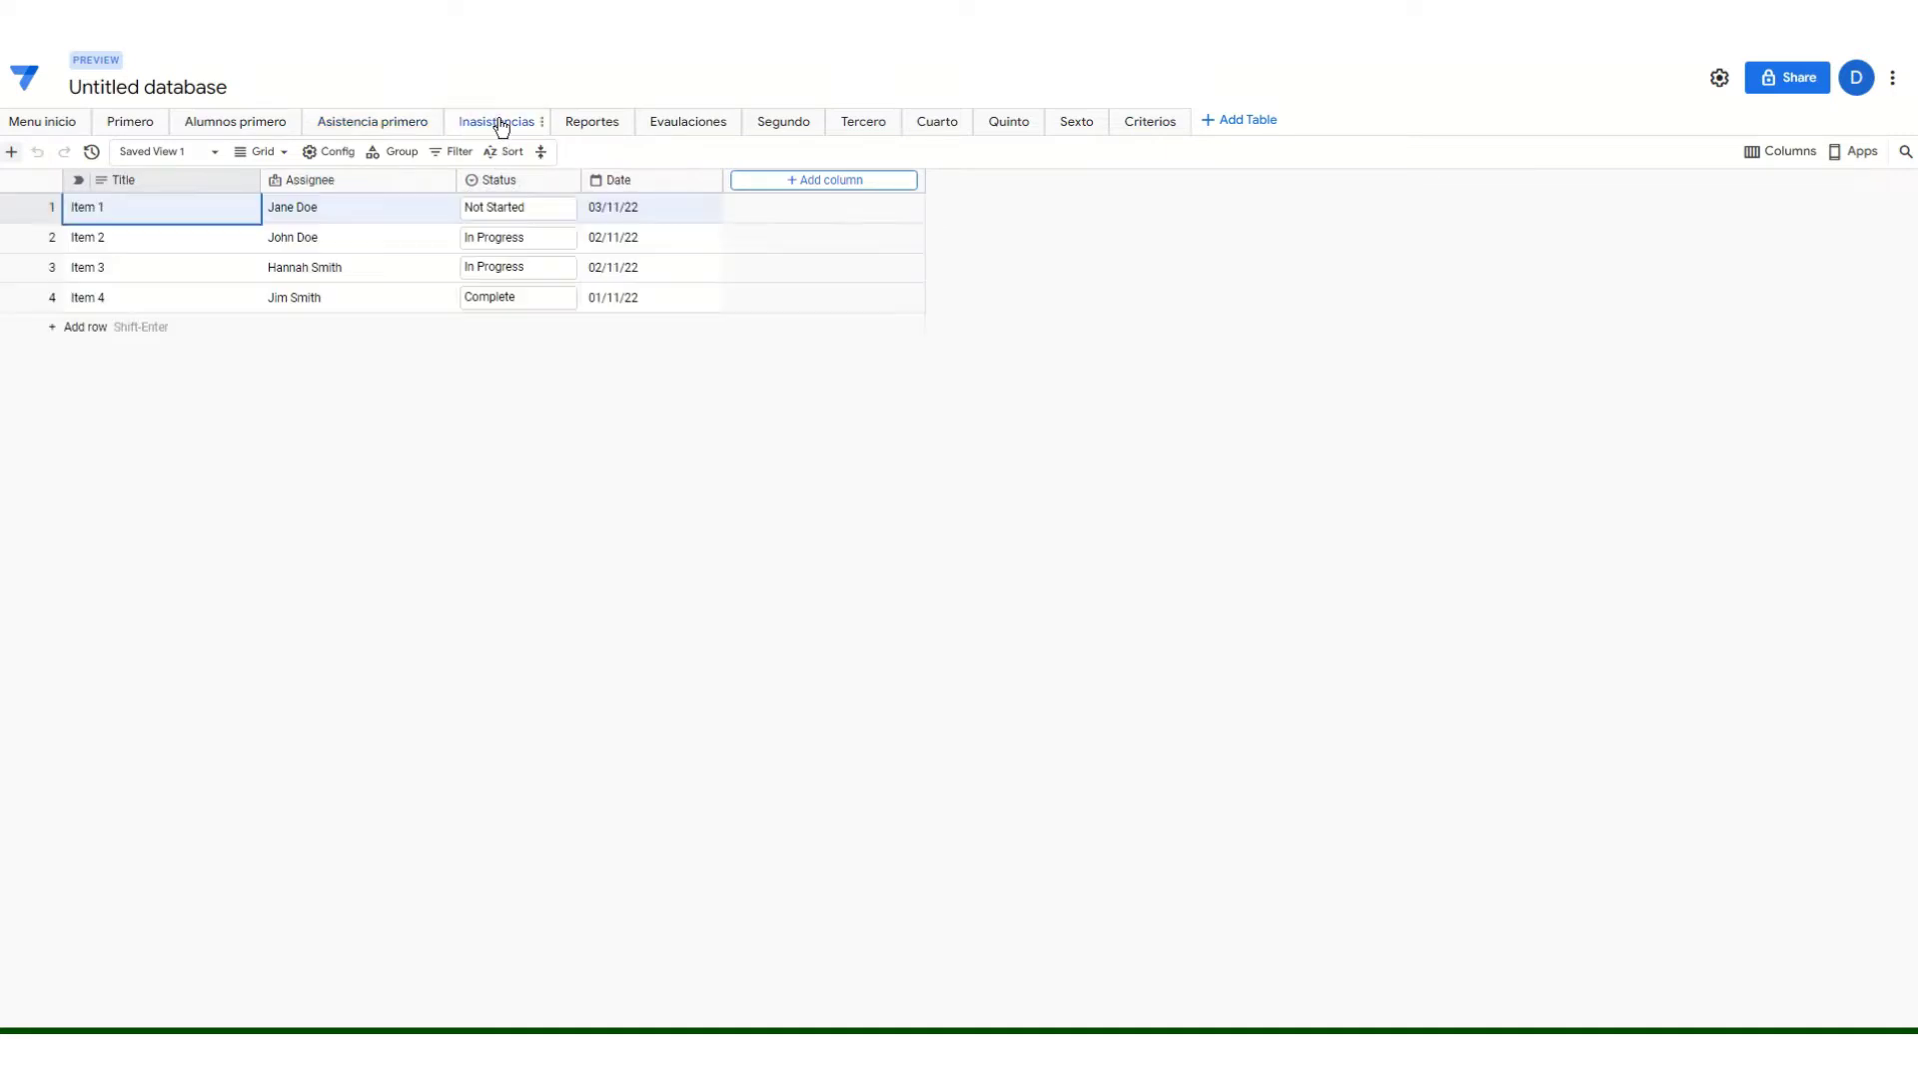
pyautogui.click(250, 182)
pyautogui.click(292, 210)
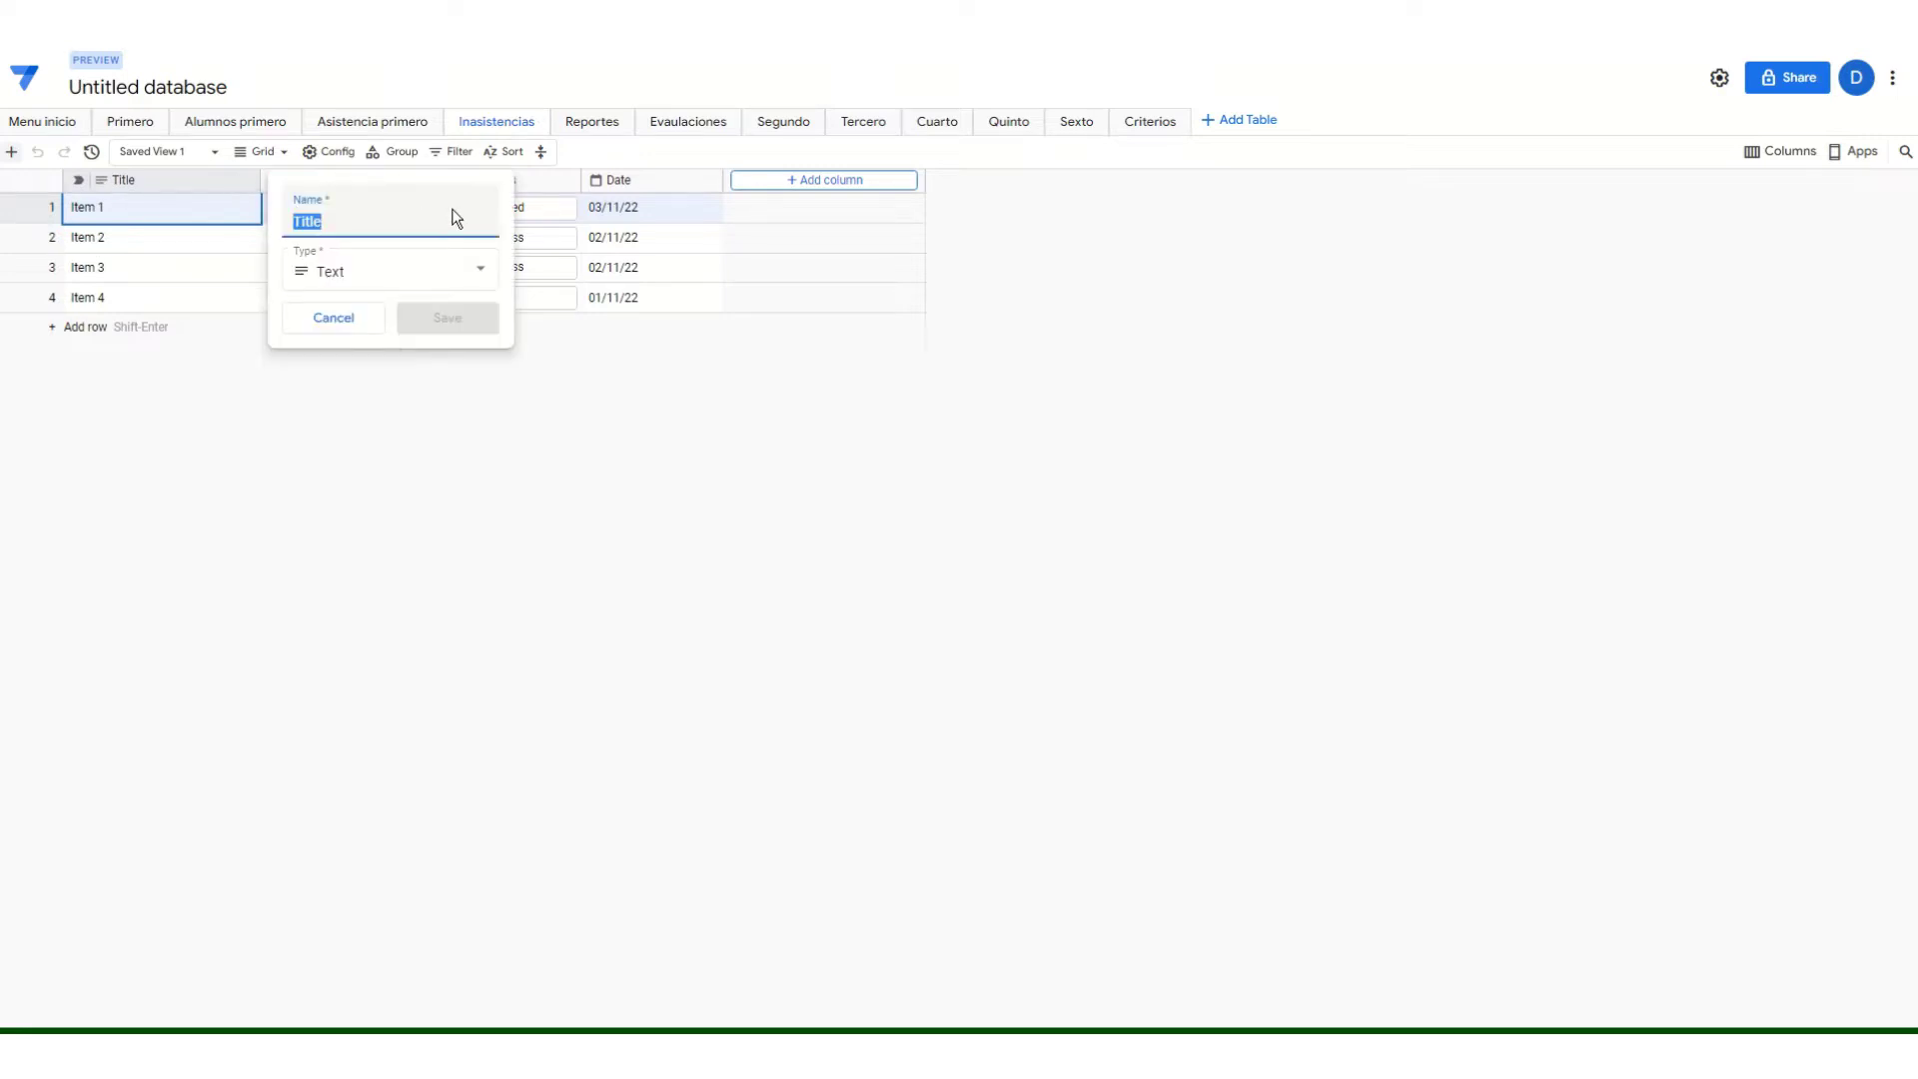
pyautogui.write('Nombres a')
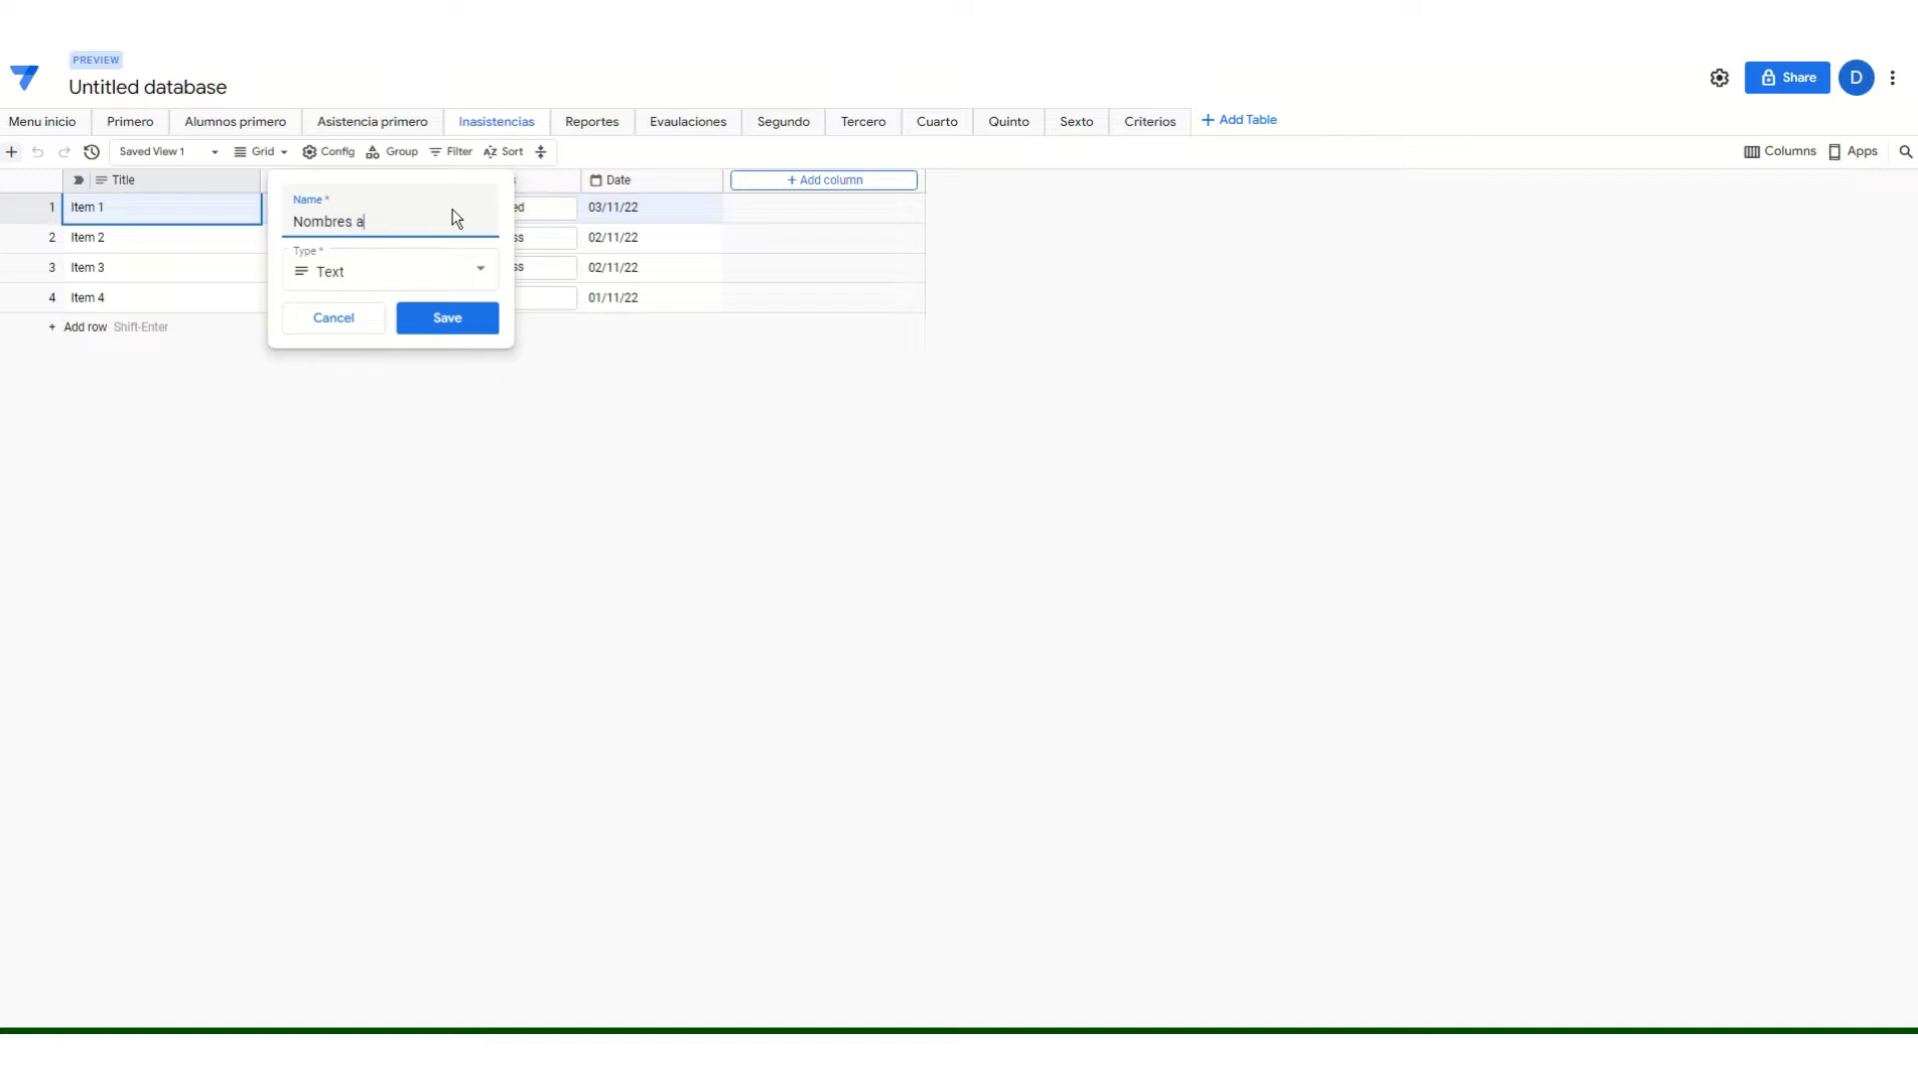
pyautogui.write('lumno')
pyautogui.click(446, 320)
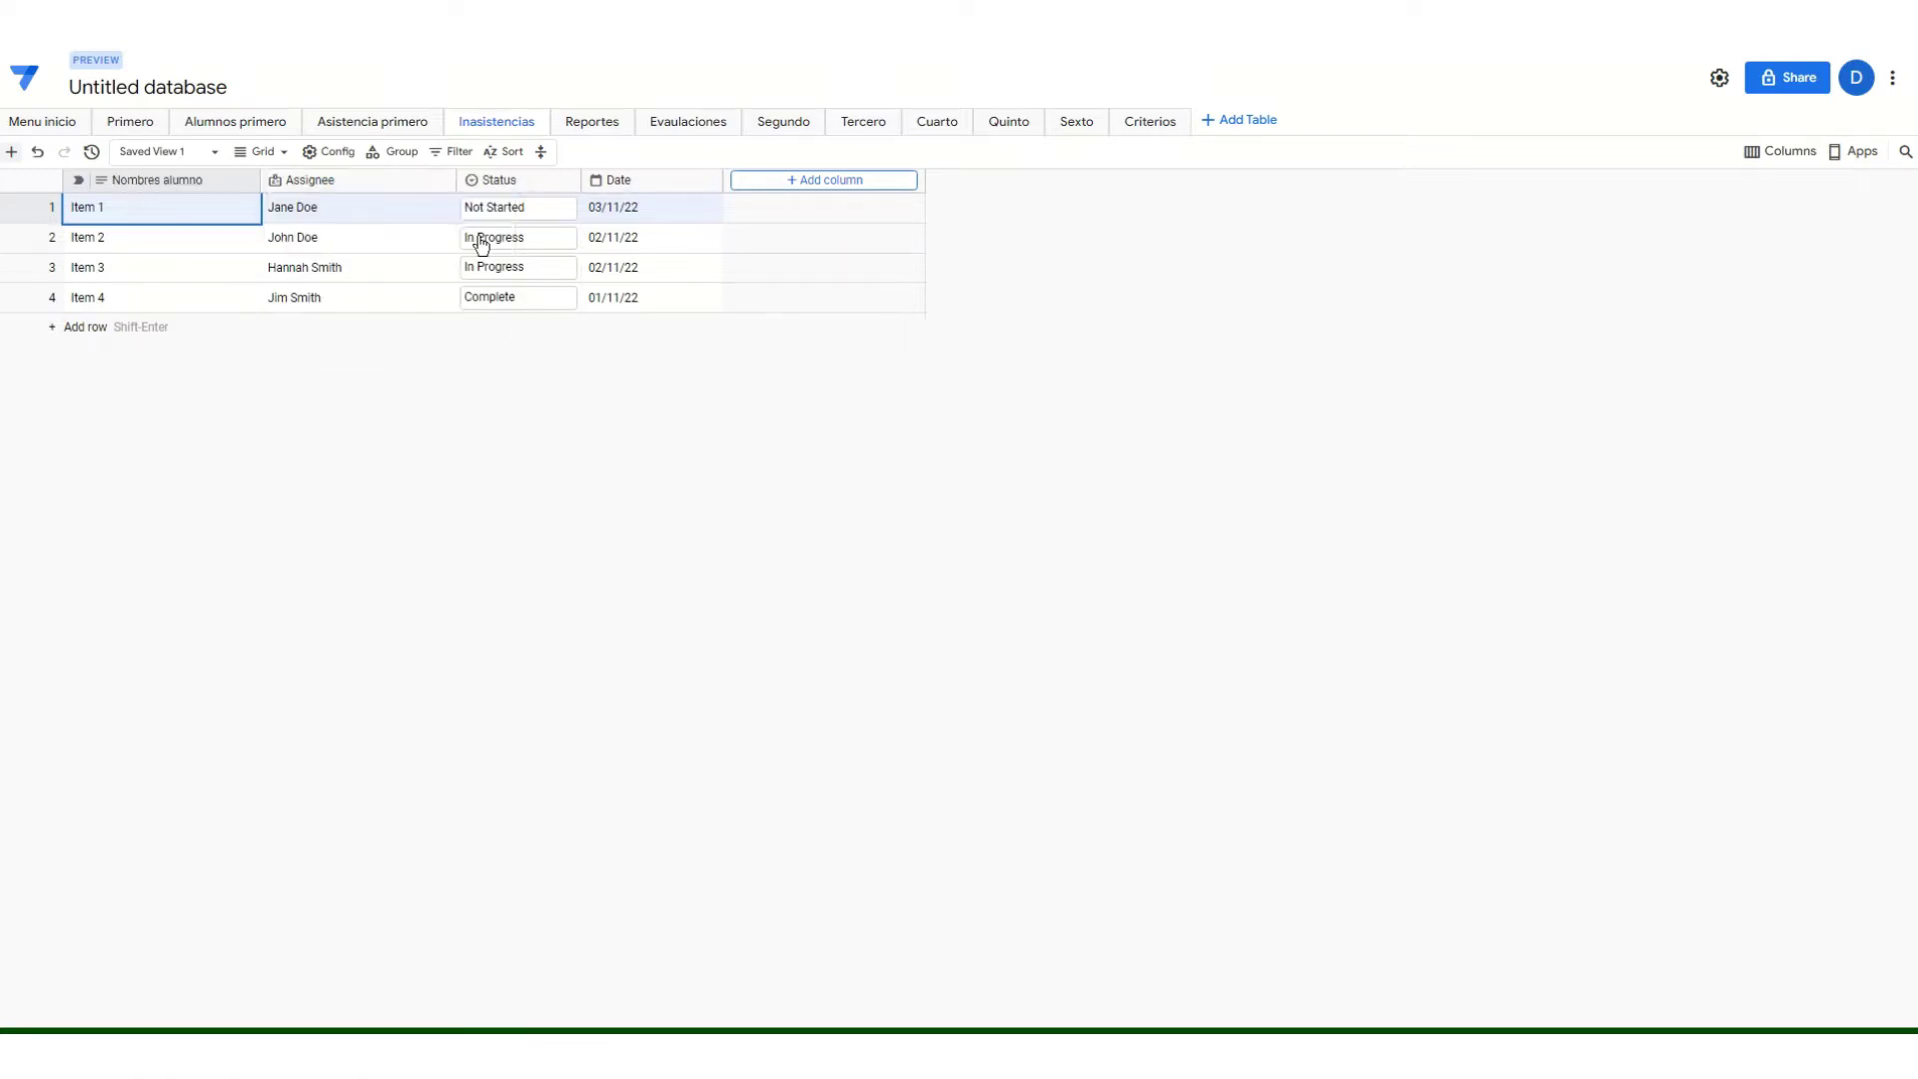
# Rename the Assignee column of the Inasistencias table to "Apellidos alumno".
pyautogui.rightClick(451, 184)
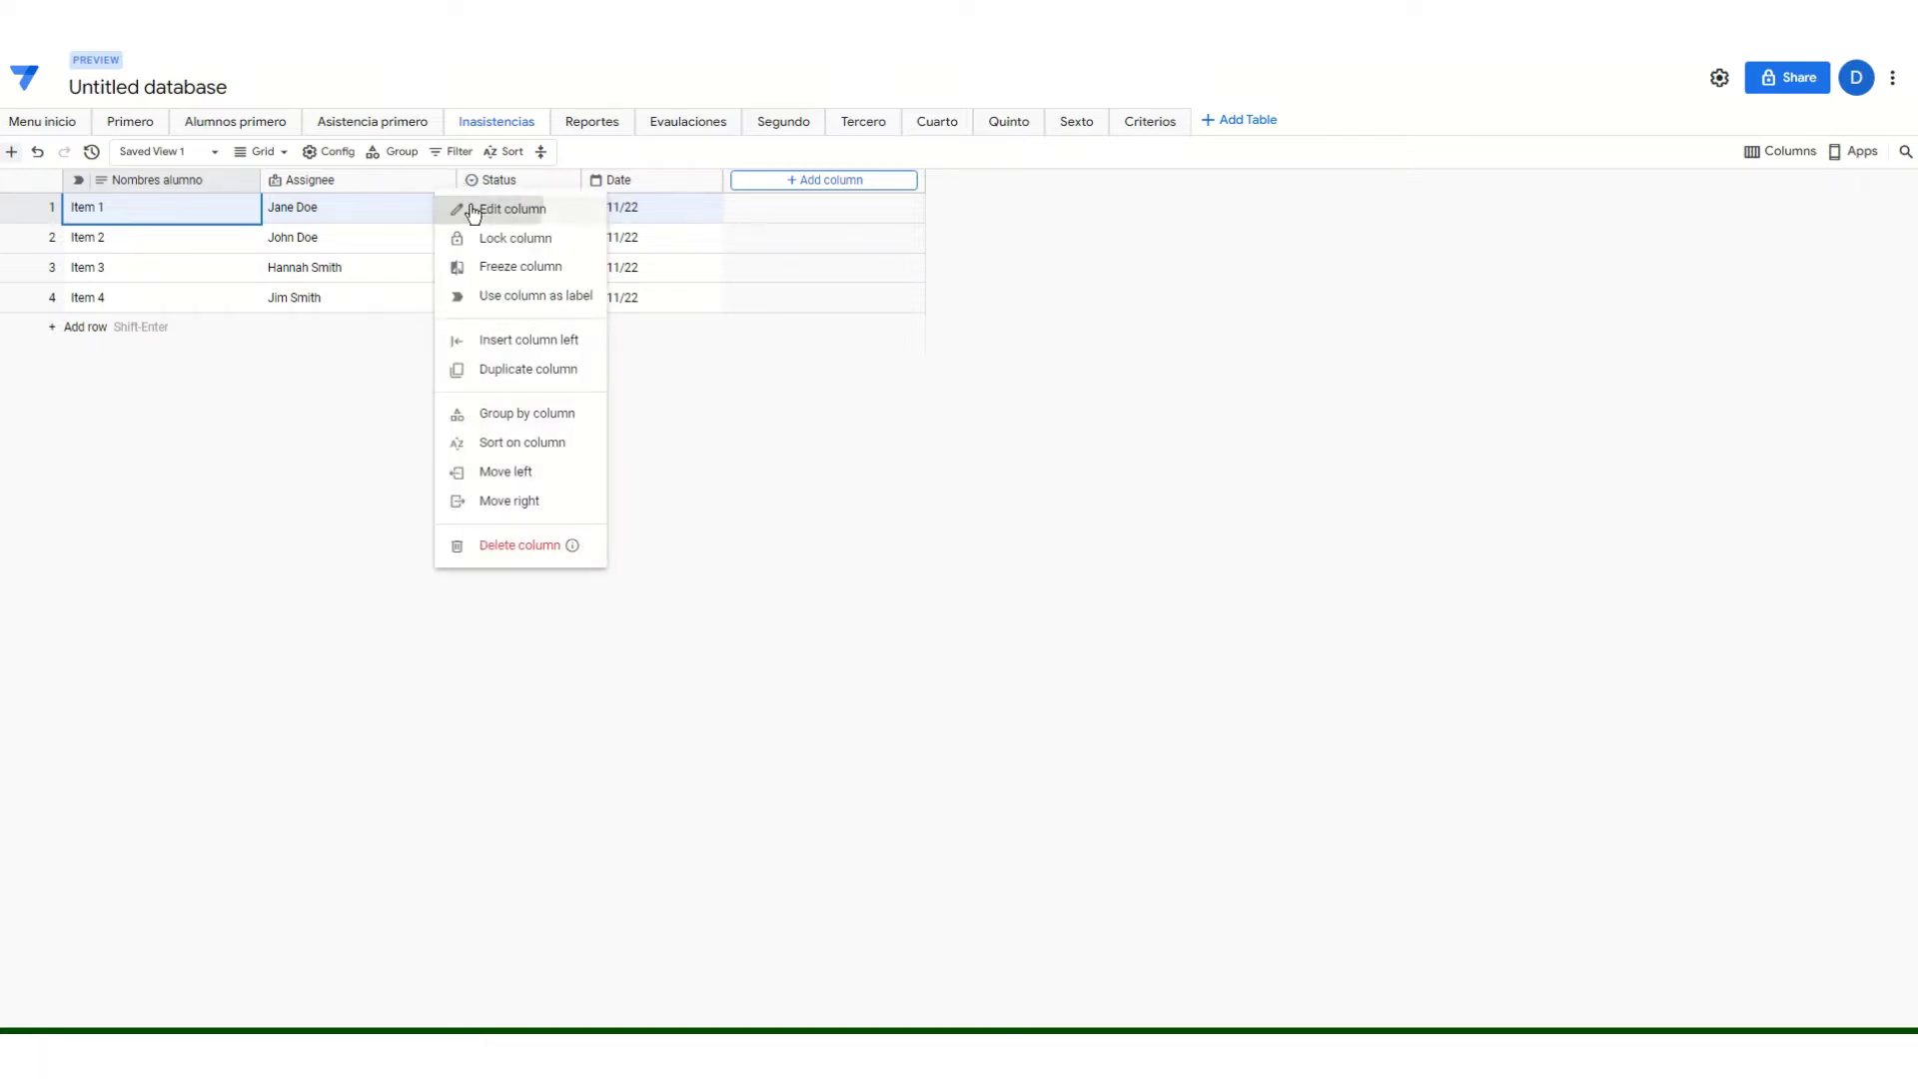
pyautogui.click(472, 212)
pyautogui.write('Ape')
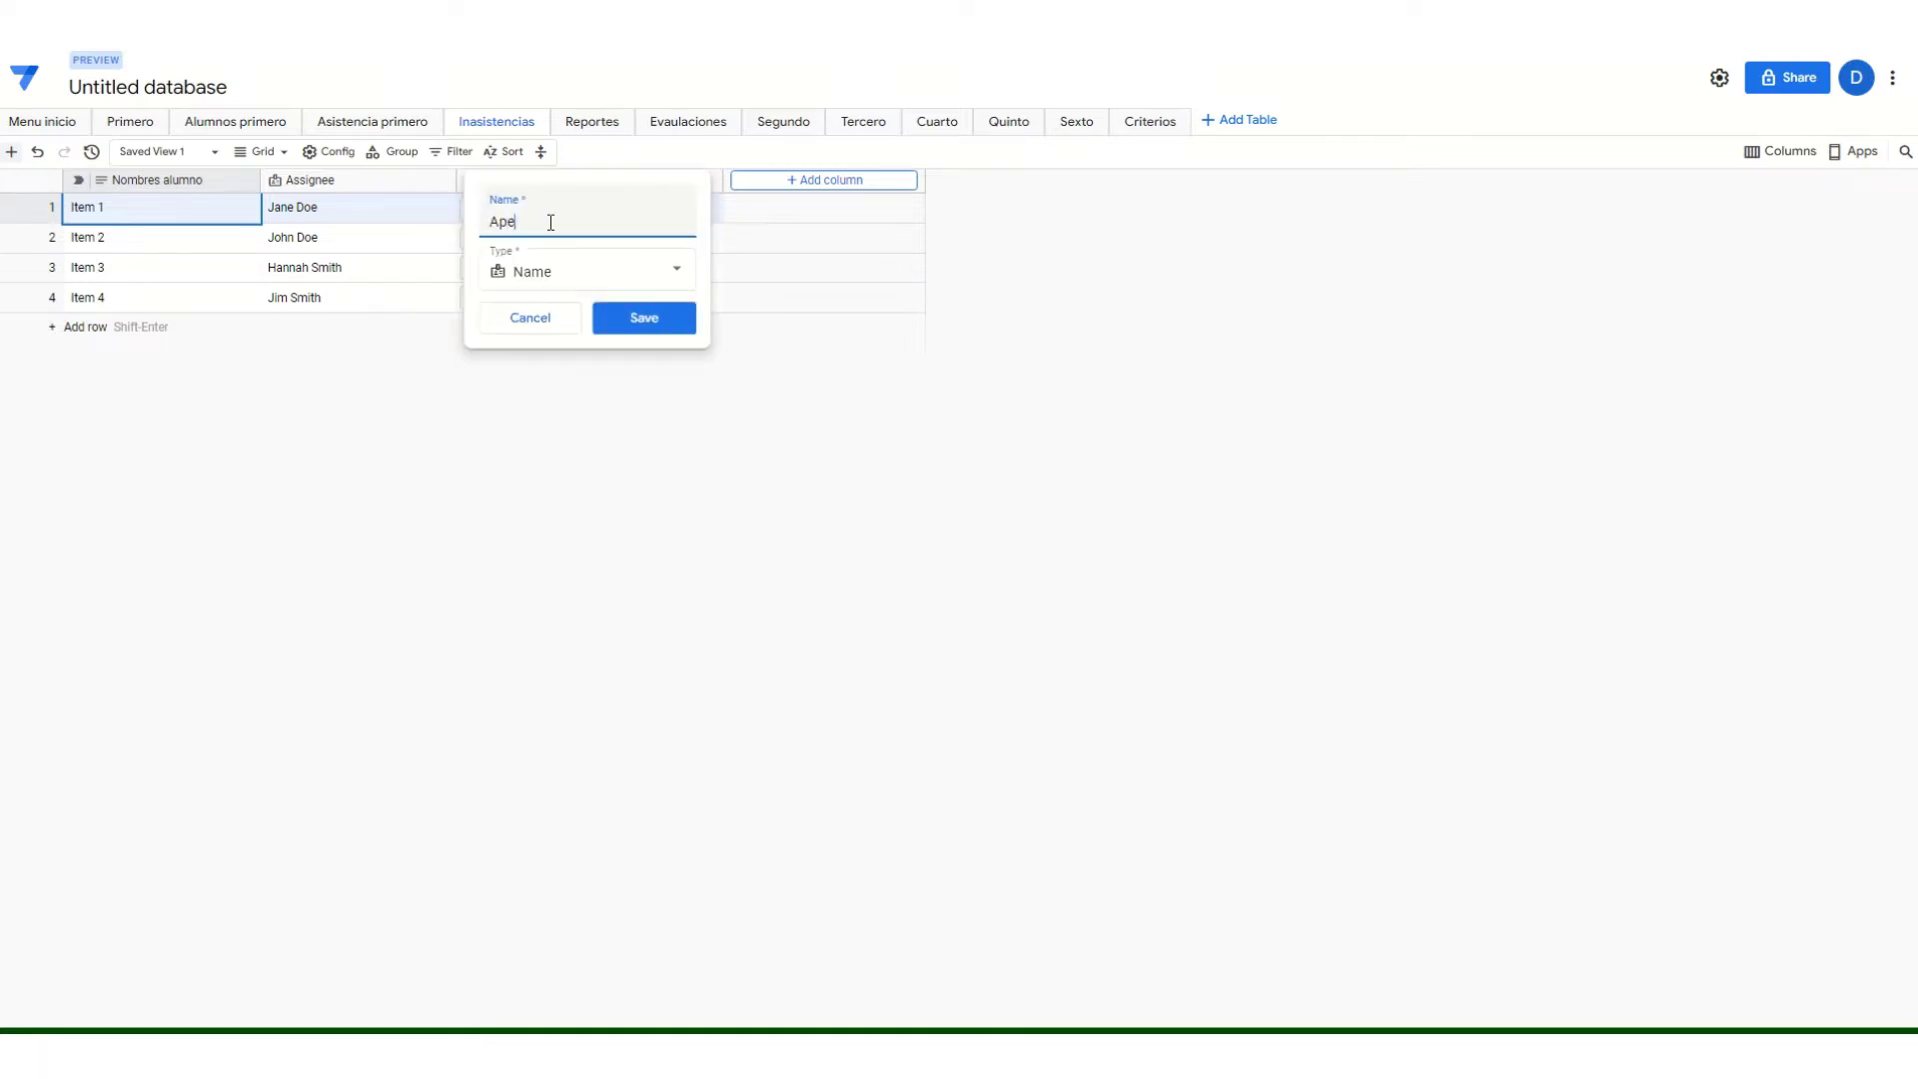
pyautogui.write('llidos alumno')
pyautogui.click(614, 312)
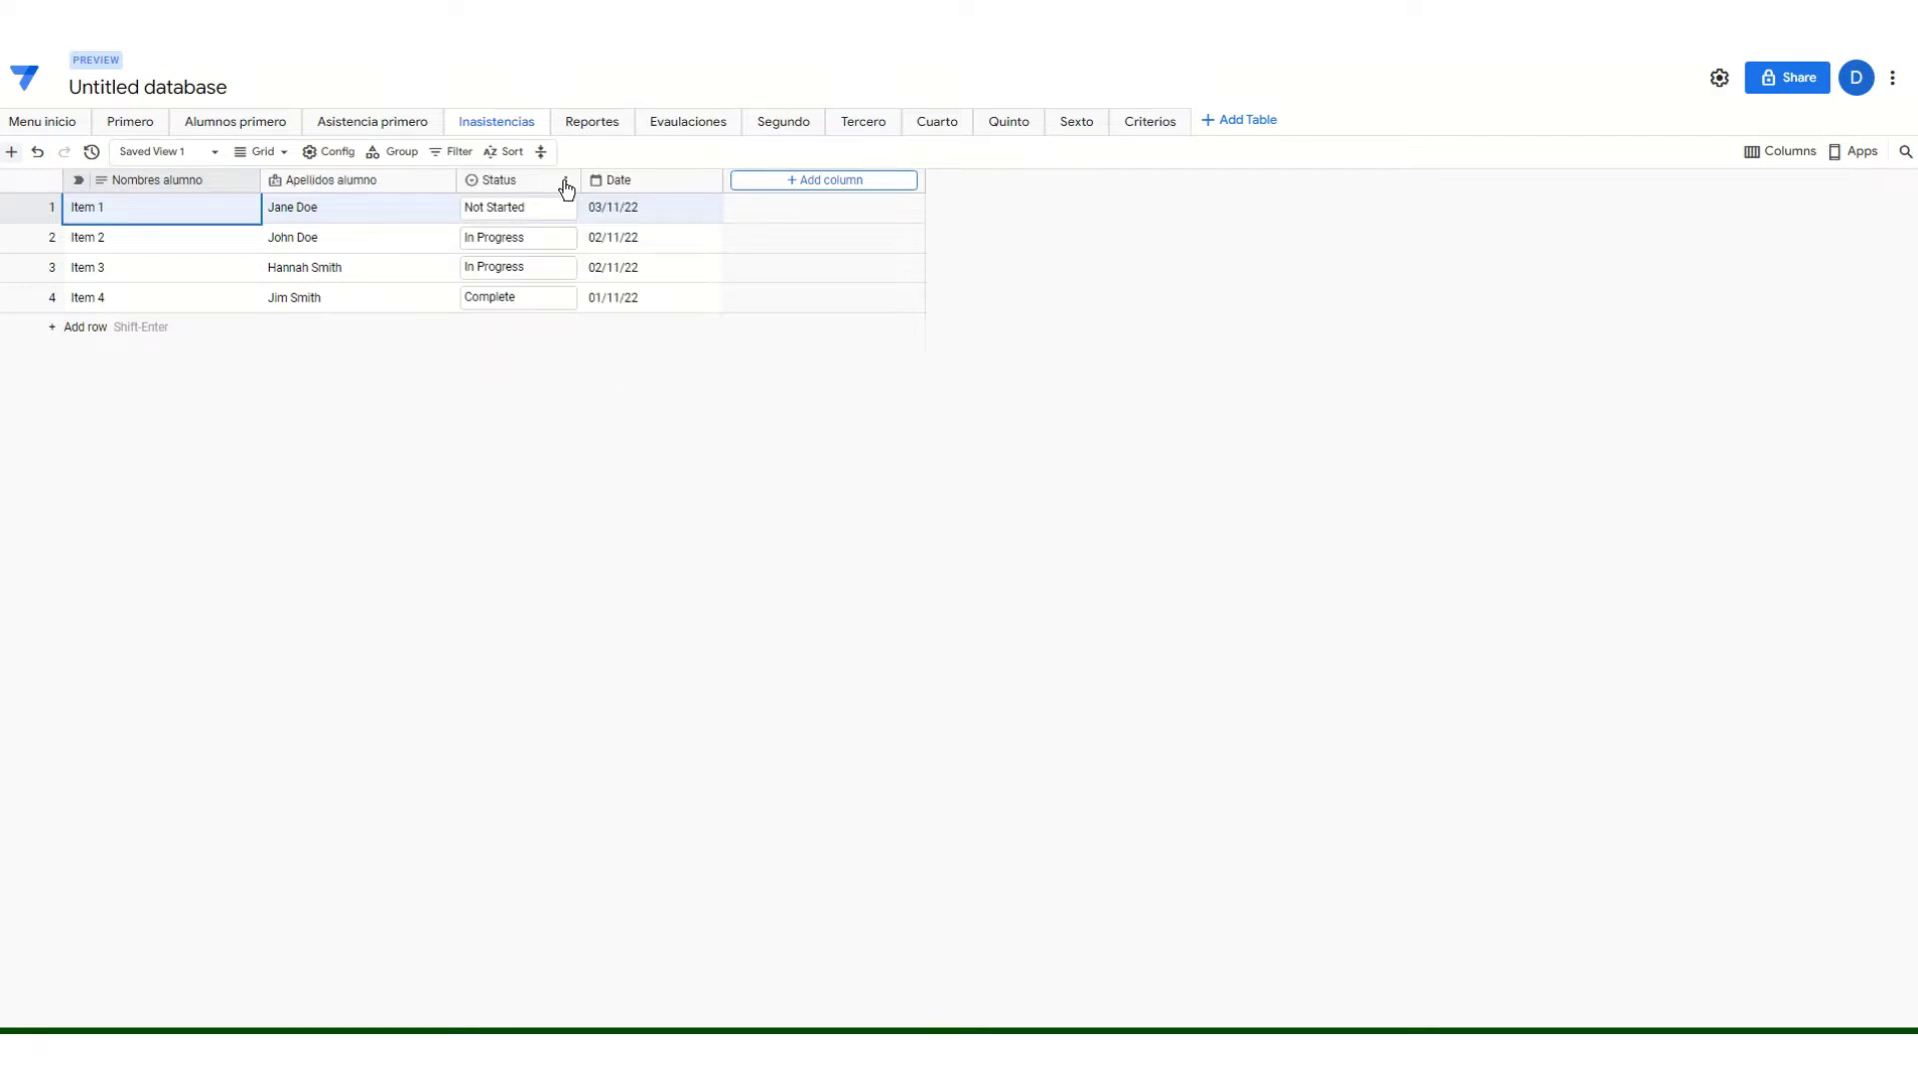
# In the Reportes table, rename the Title column to "Nombre alumno".
pyautogui.click(564, 180)
pyautogui.click(707, 175)
pyautogui.click(589, 122)
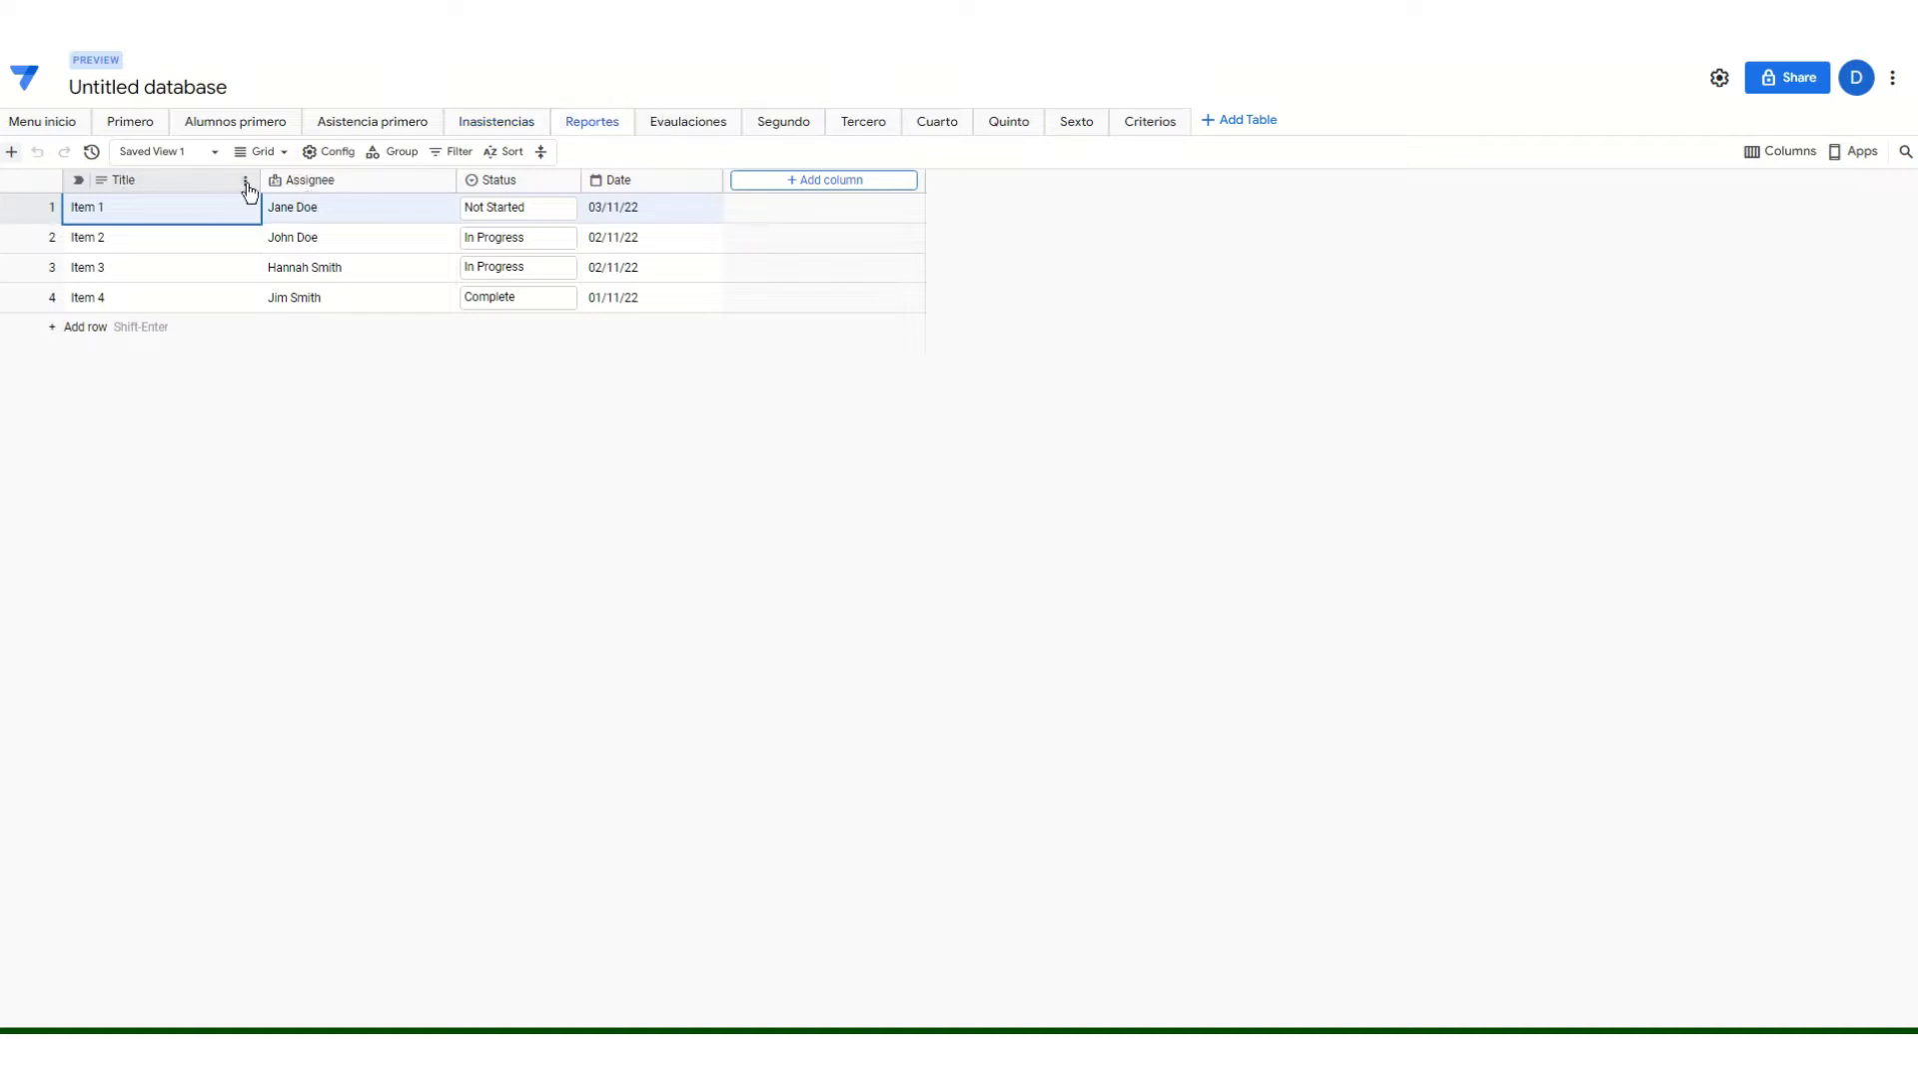
pyautogui.click(250, 181)
pyautogui.click(266, 207)
pyautogui.write('Nomnbre')
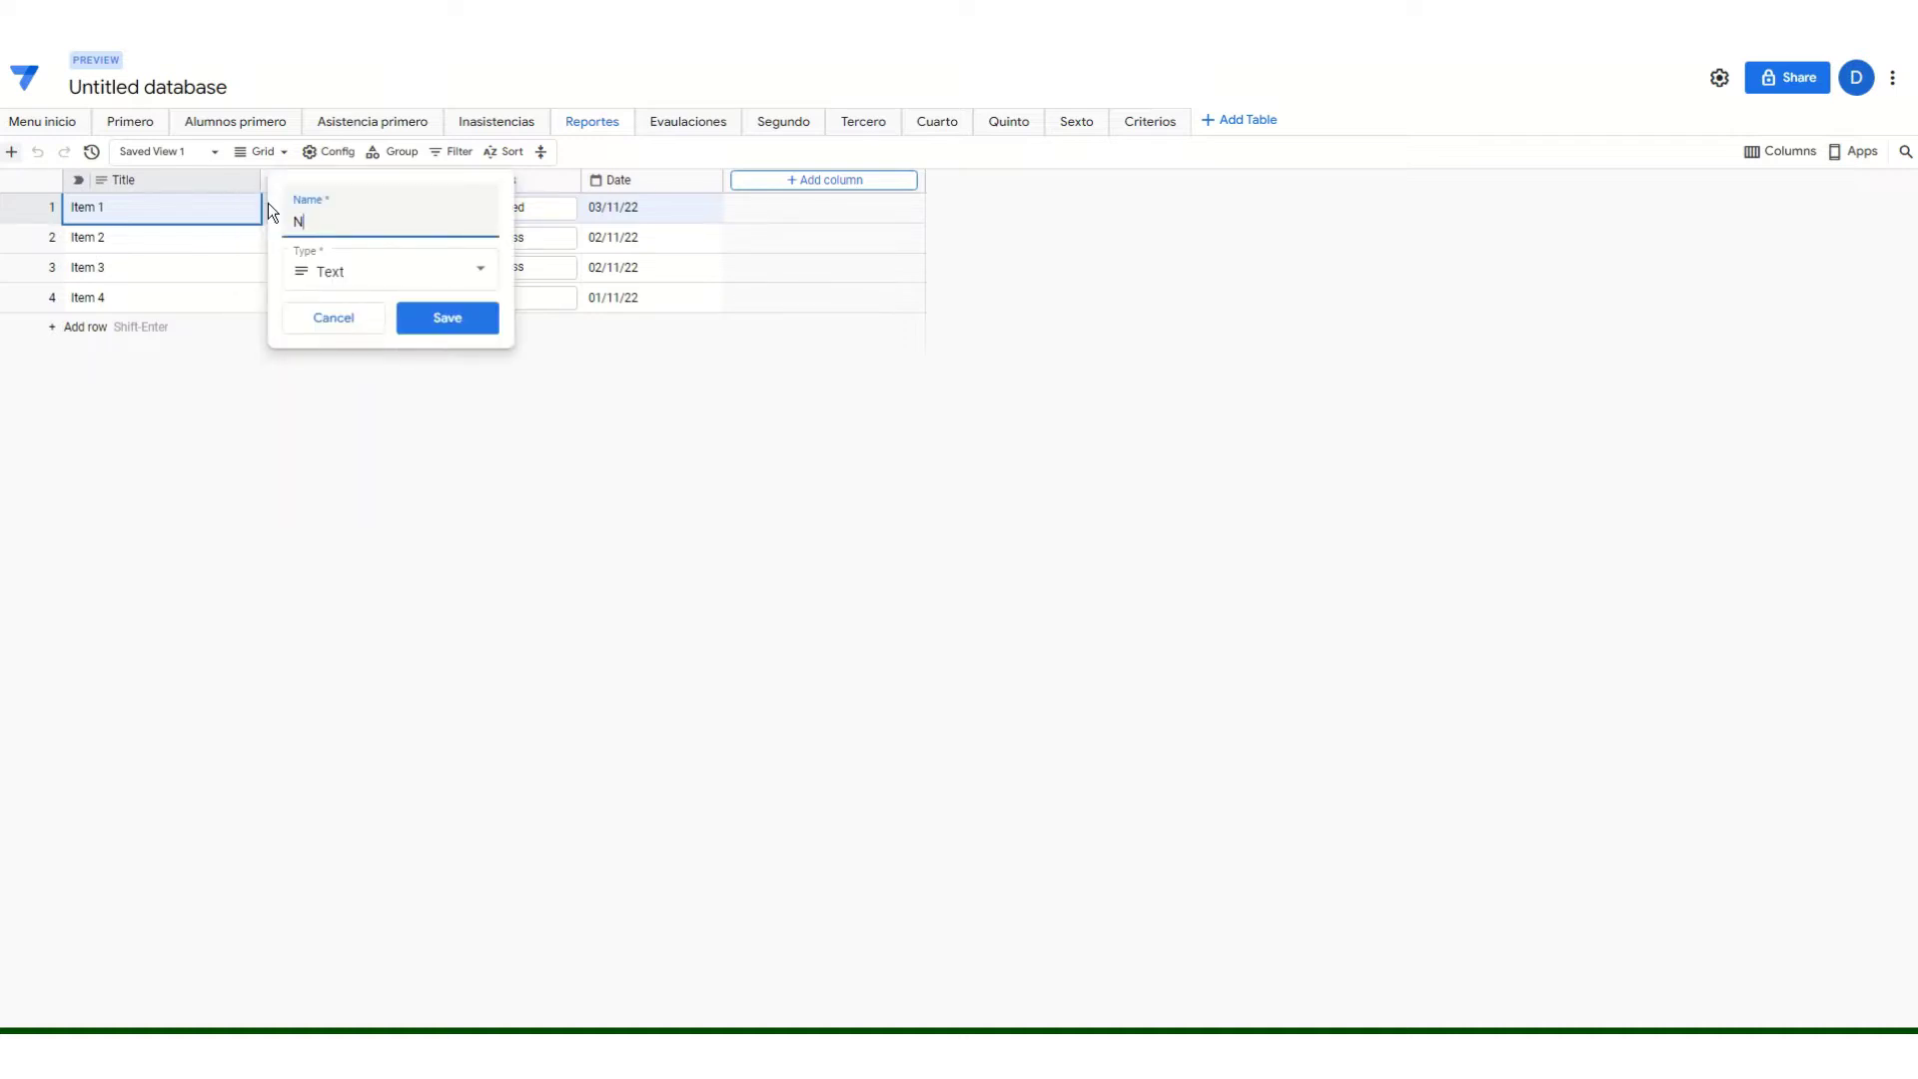
pyautogui.press('BackSpace')
pyautogui.press('BackSpace')
pyautogui.press('BackSpace')
pyautogui.press('BackSpace')
pyautogui.press('BackSpace')
pyautogui.write('bre alumno')
pyautogui.click(443, 328)
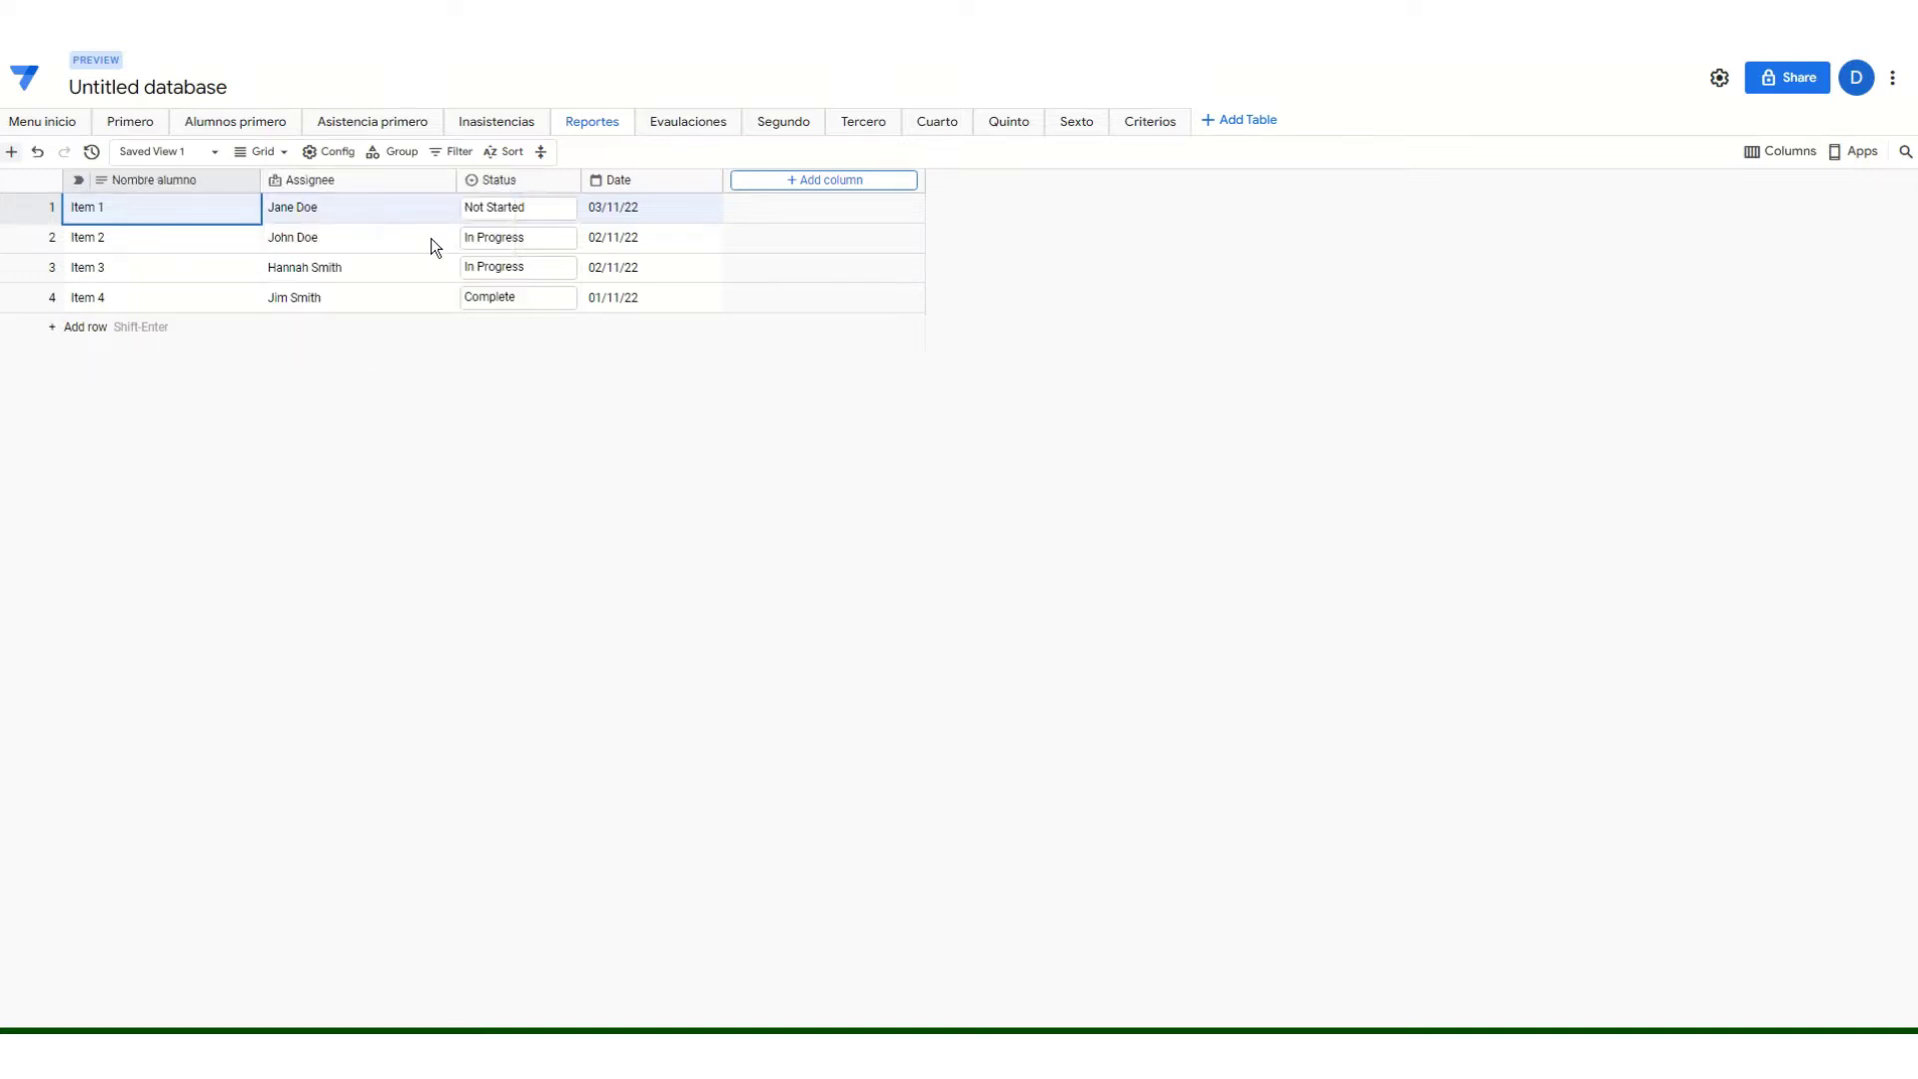
# Rename the Assignee column of the Reportes table to "Apellido alumno".
pyautogui.rightClick(445, 186)
pyautogui.click(458, 212)
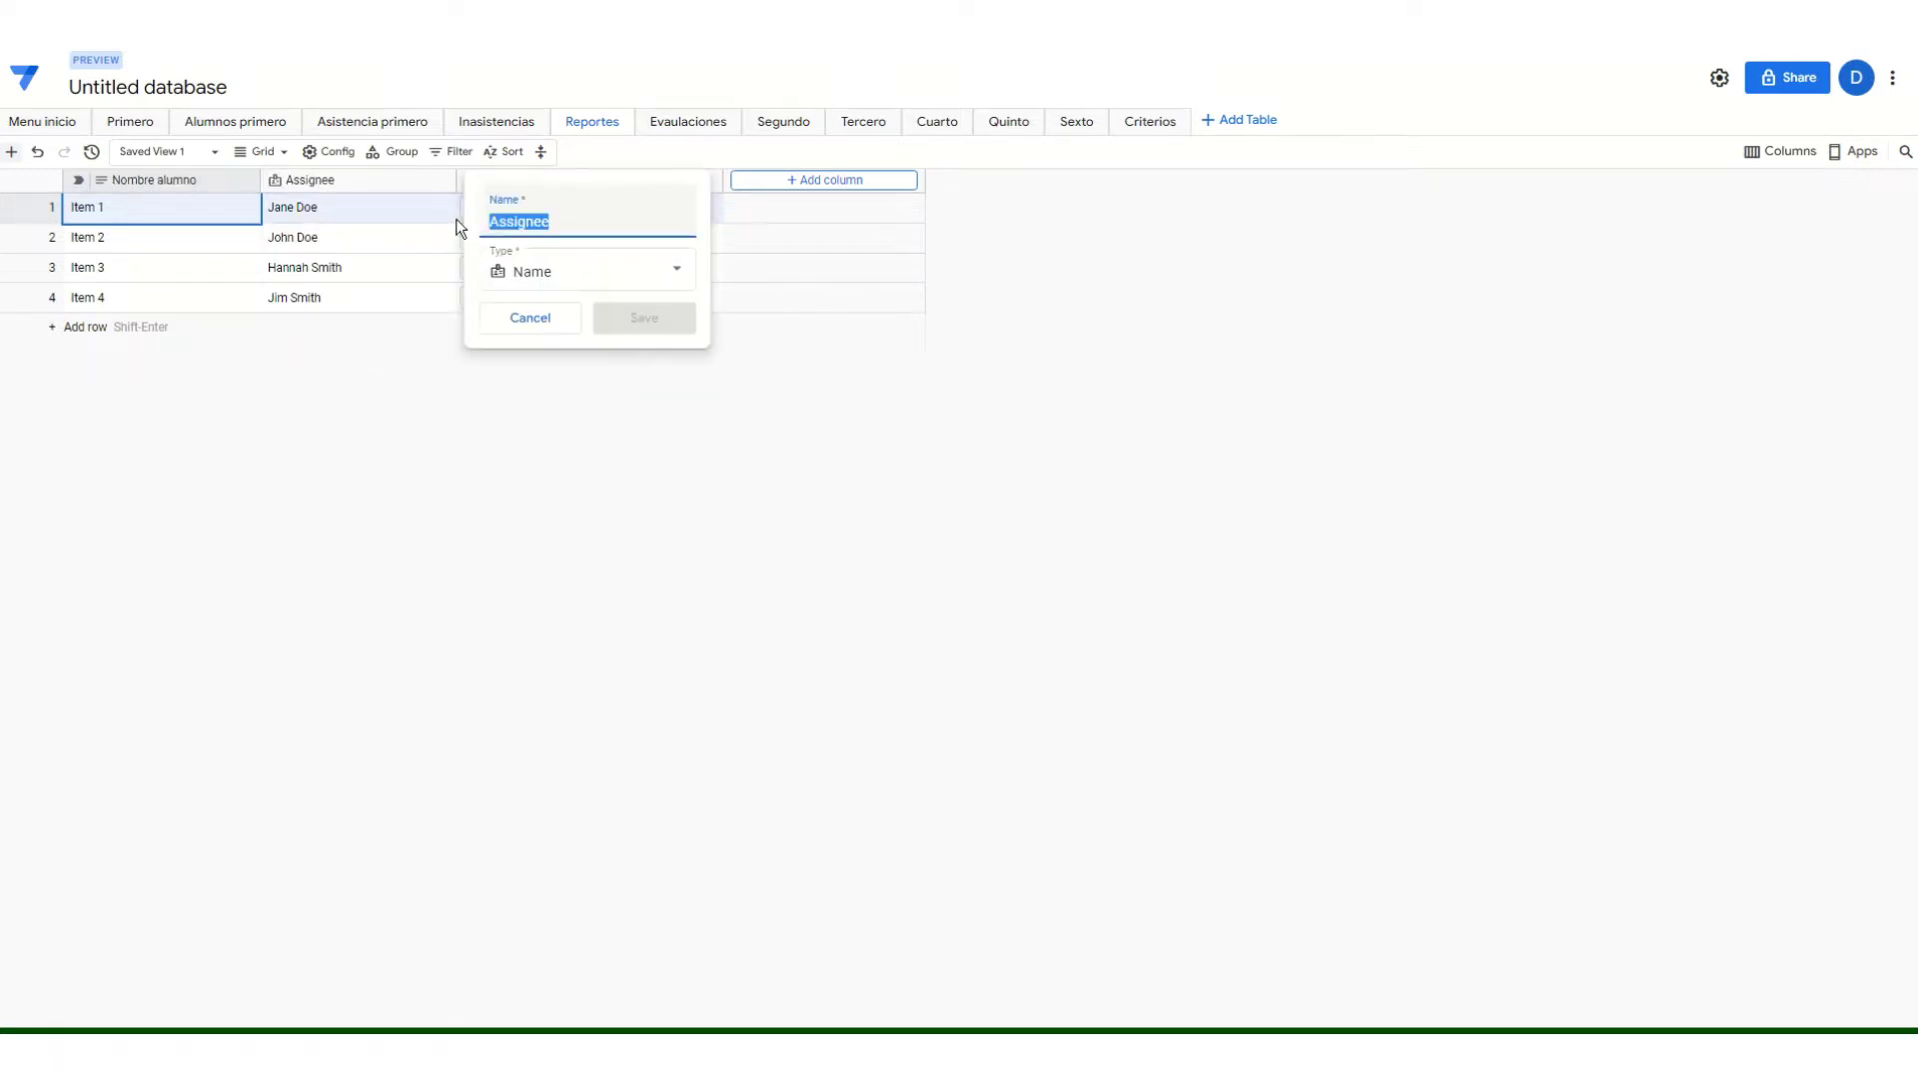
pyautogui.write('Apellido')
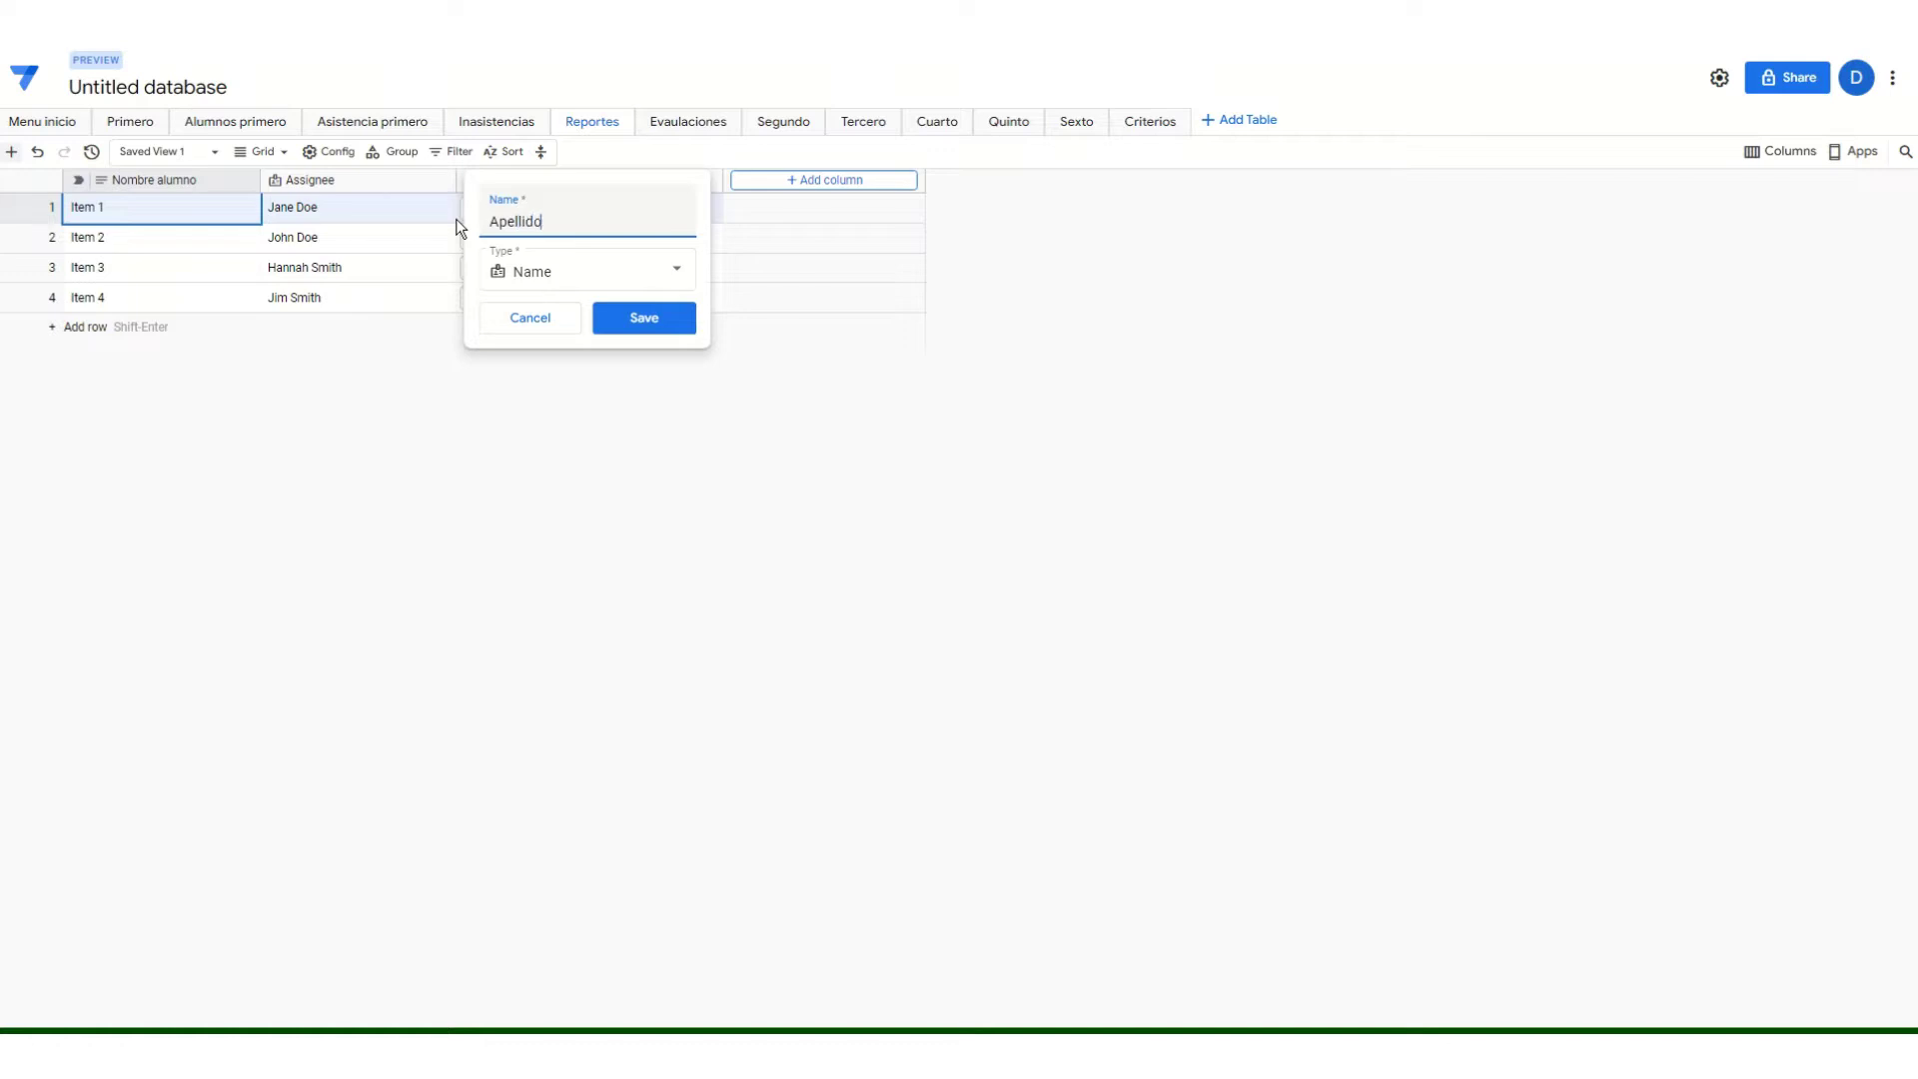
pyautogui.write(' alumno')
pyautogui.click(639, 322)
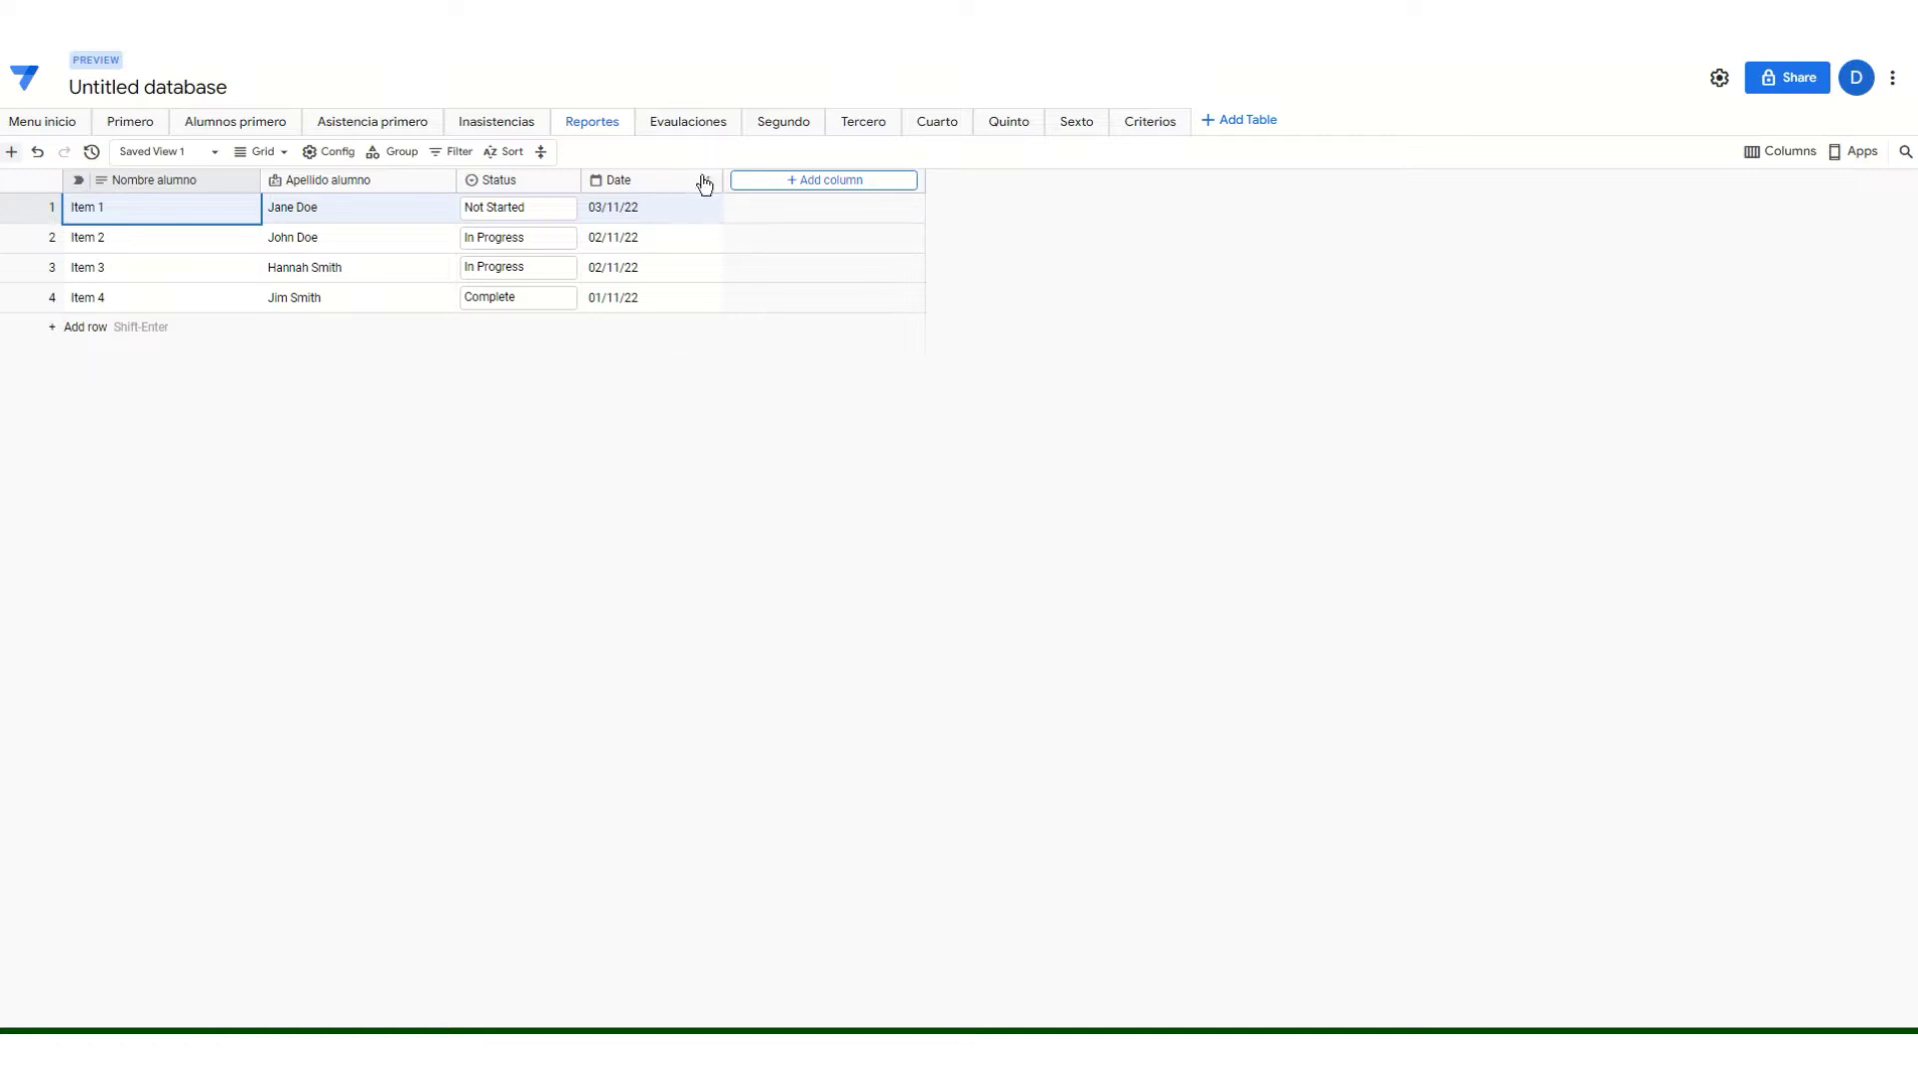
# In the Evaulaciones table, rename the Title column to "Nombre alumno".
pyautogui.click(696, 128)
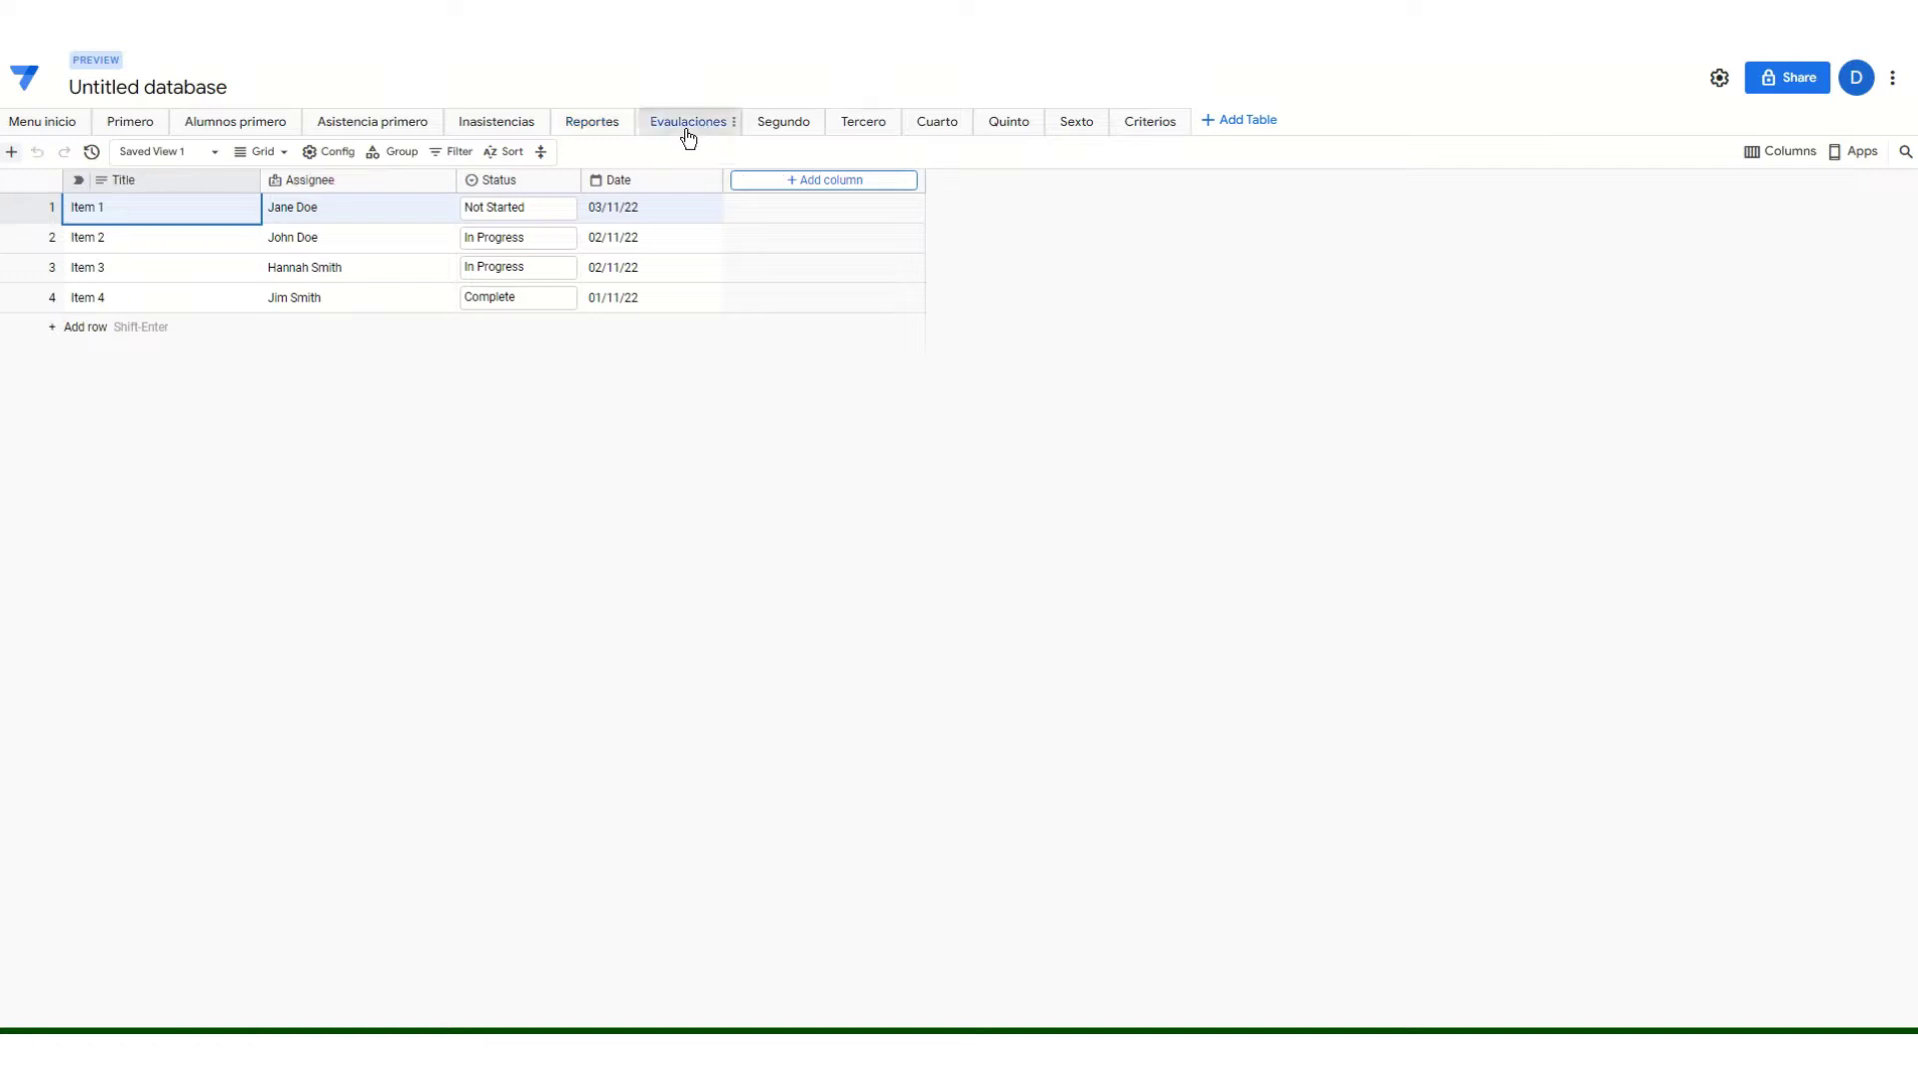
pyautogui.click(245, 181)
pyautogui.click(262, 204)
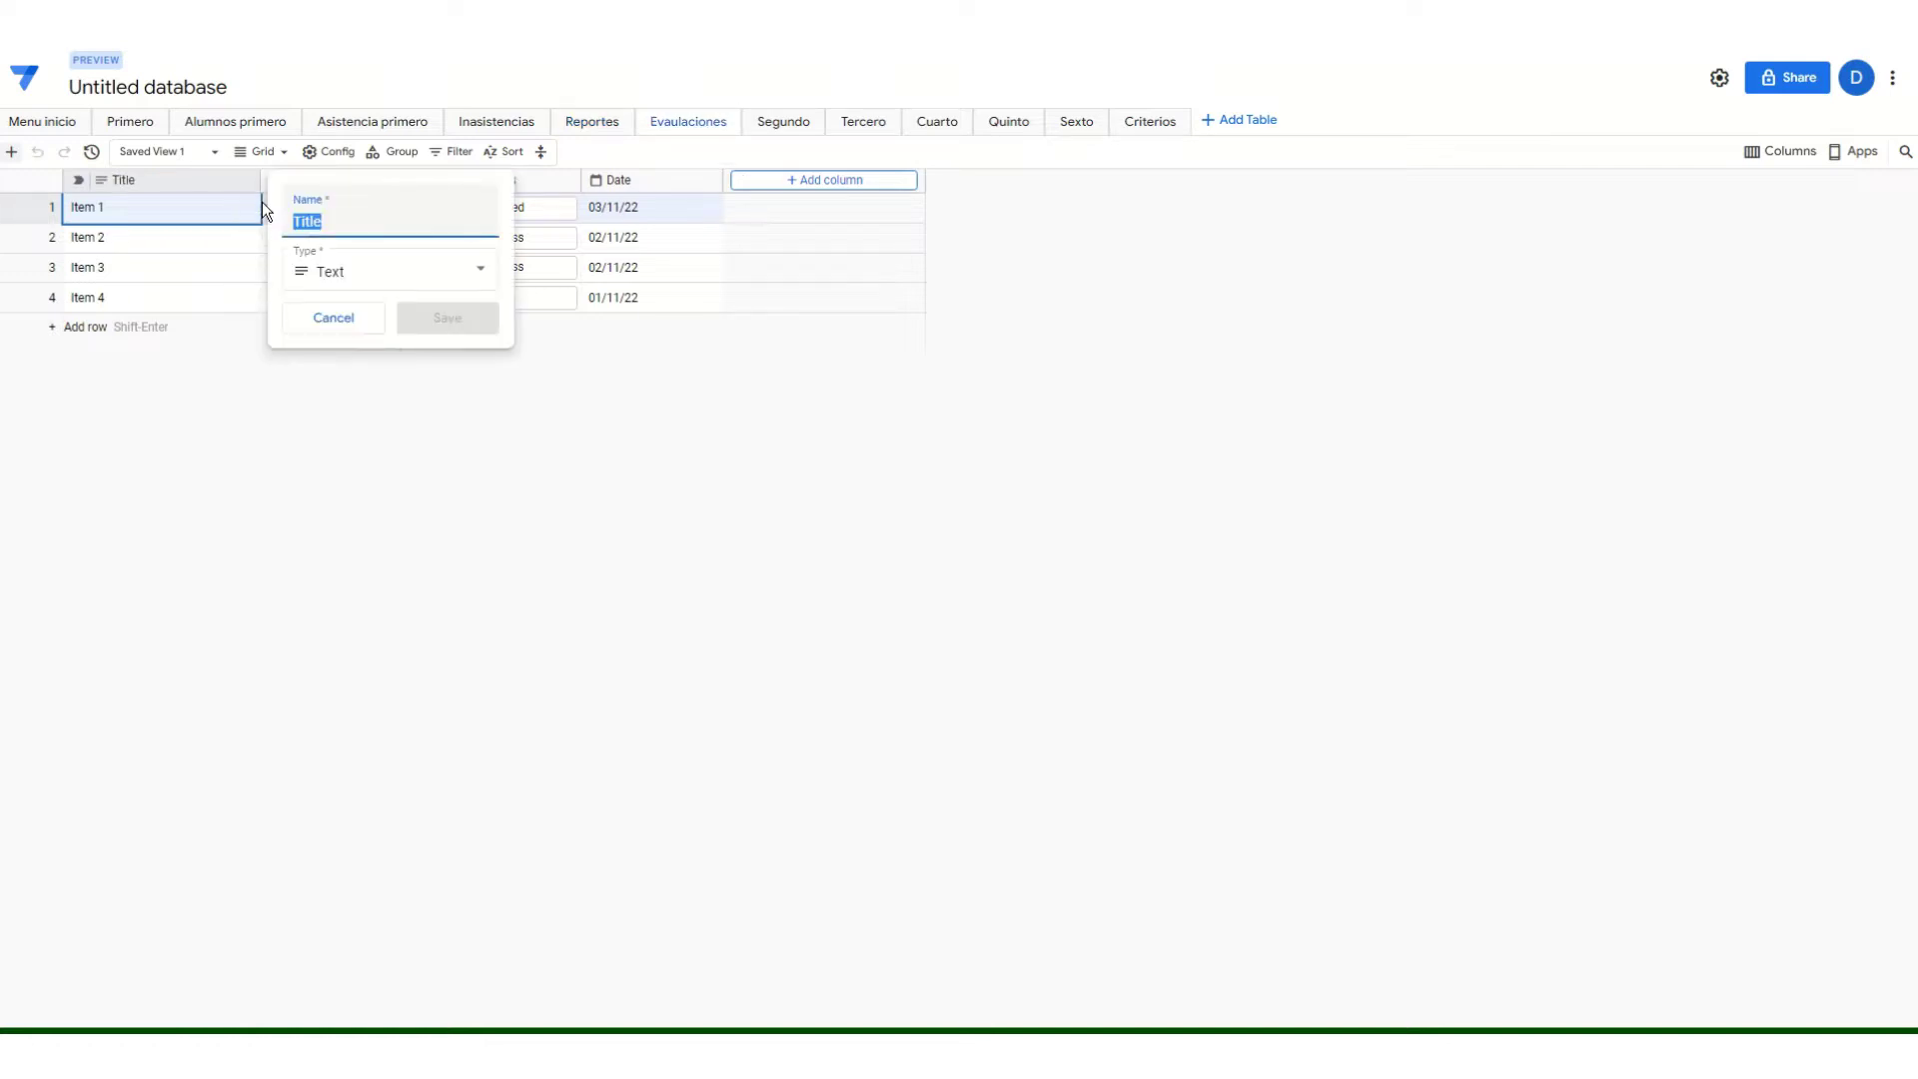
pyautogui.write('Nombre ')
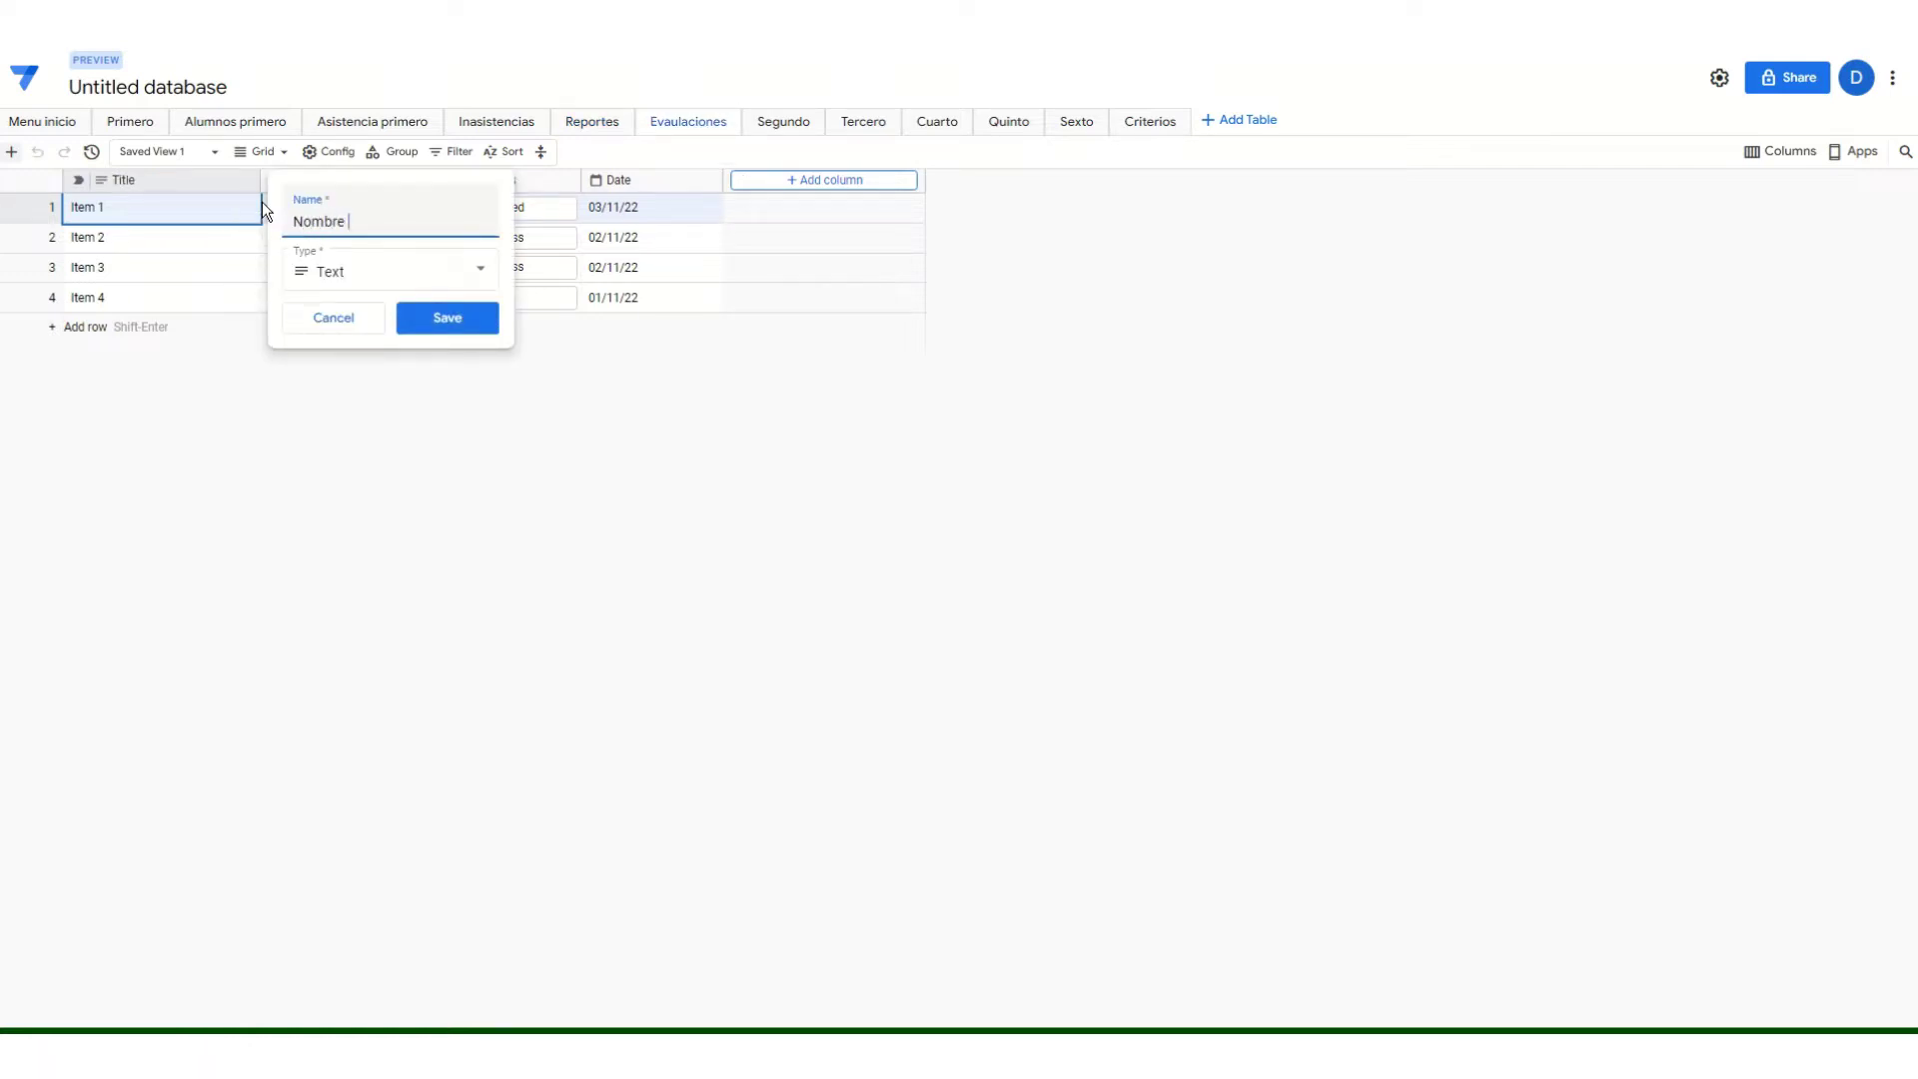
pyautogui.write('alumno')
pyautogui.press('Return')
# Rename the Assignee column of the Evaulaciones table to "Apellido alumno".
pyautogui.rightClick(440, 200)
pyautogui.click(477, 210)
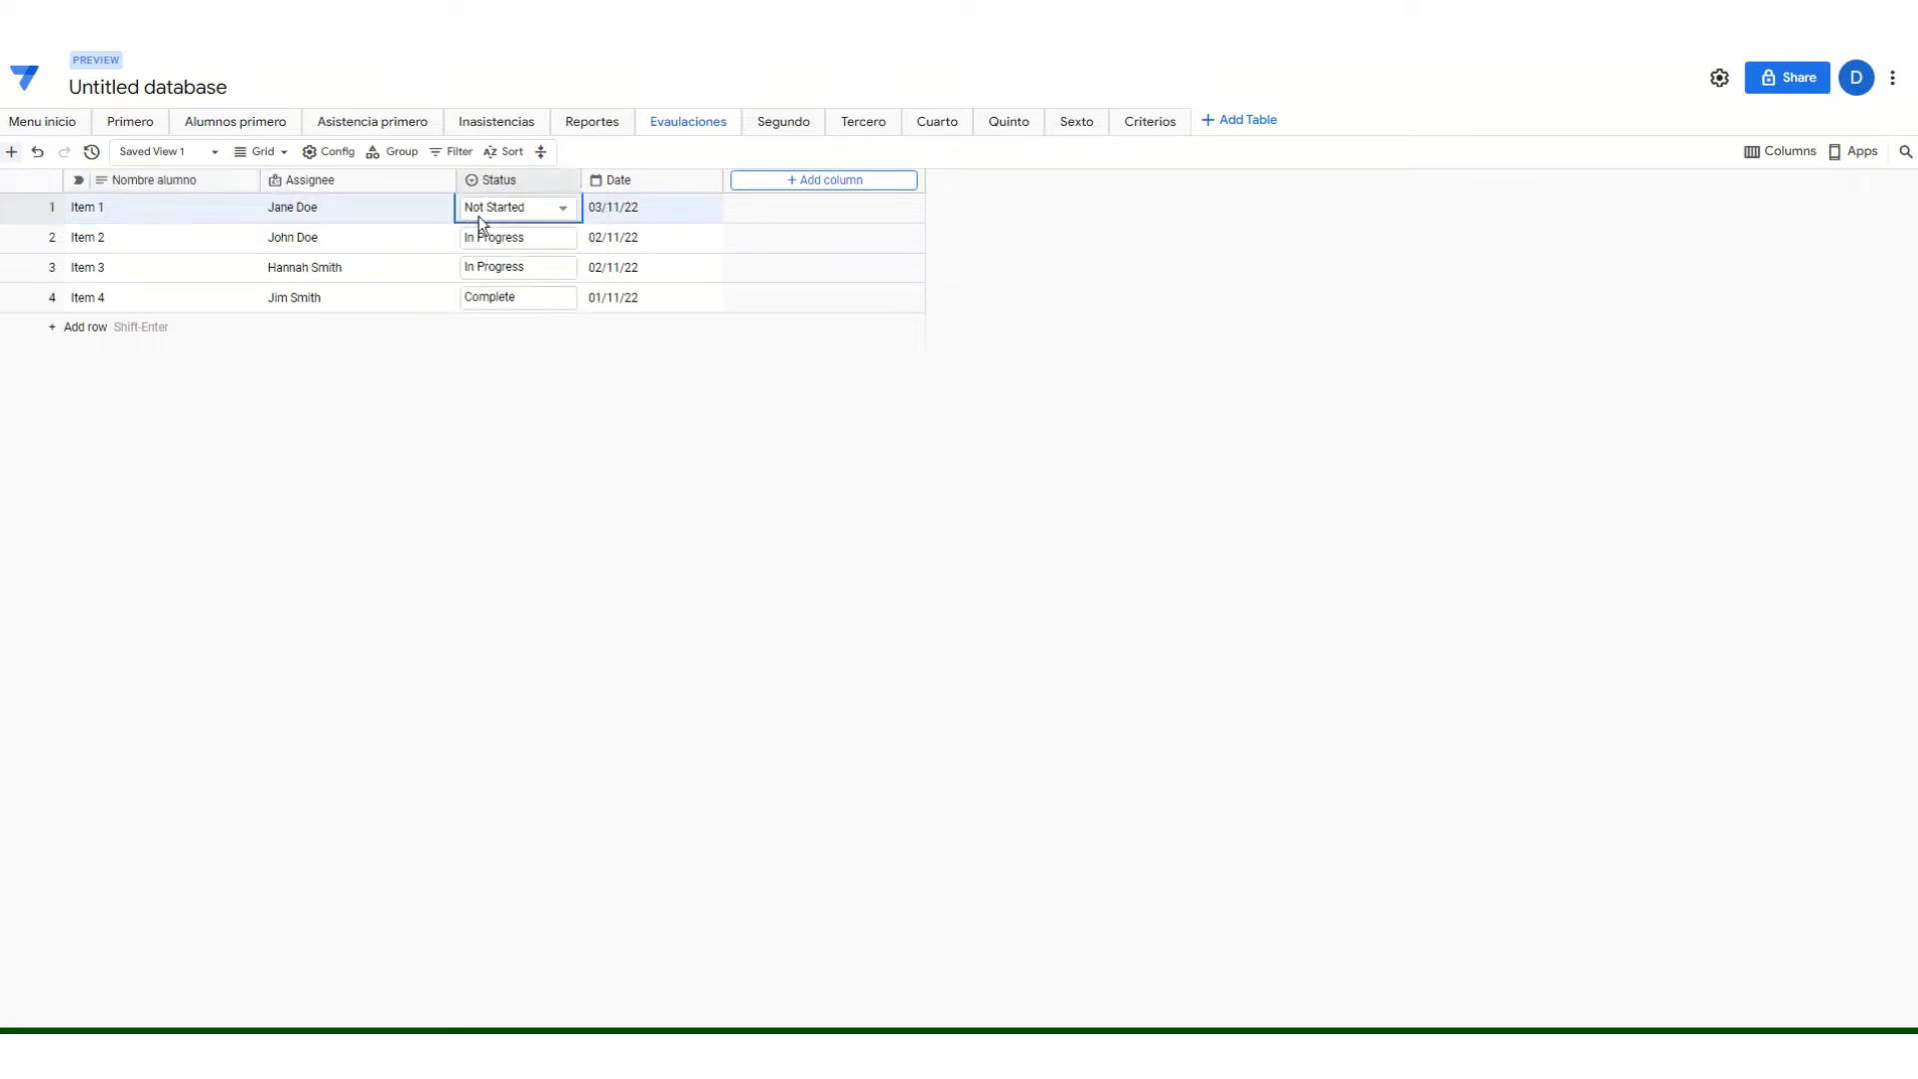
pyautogui.rightClick(450, 186)
pyautogui.click(473, 212)
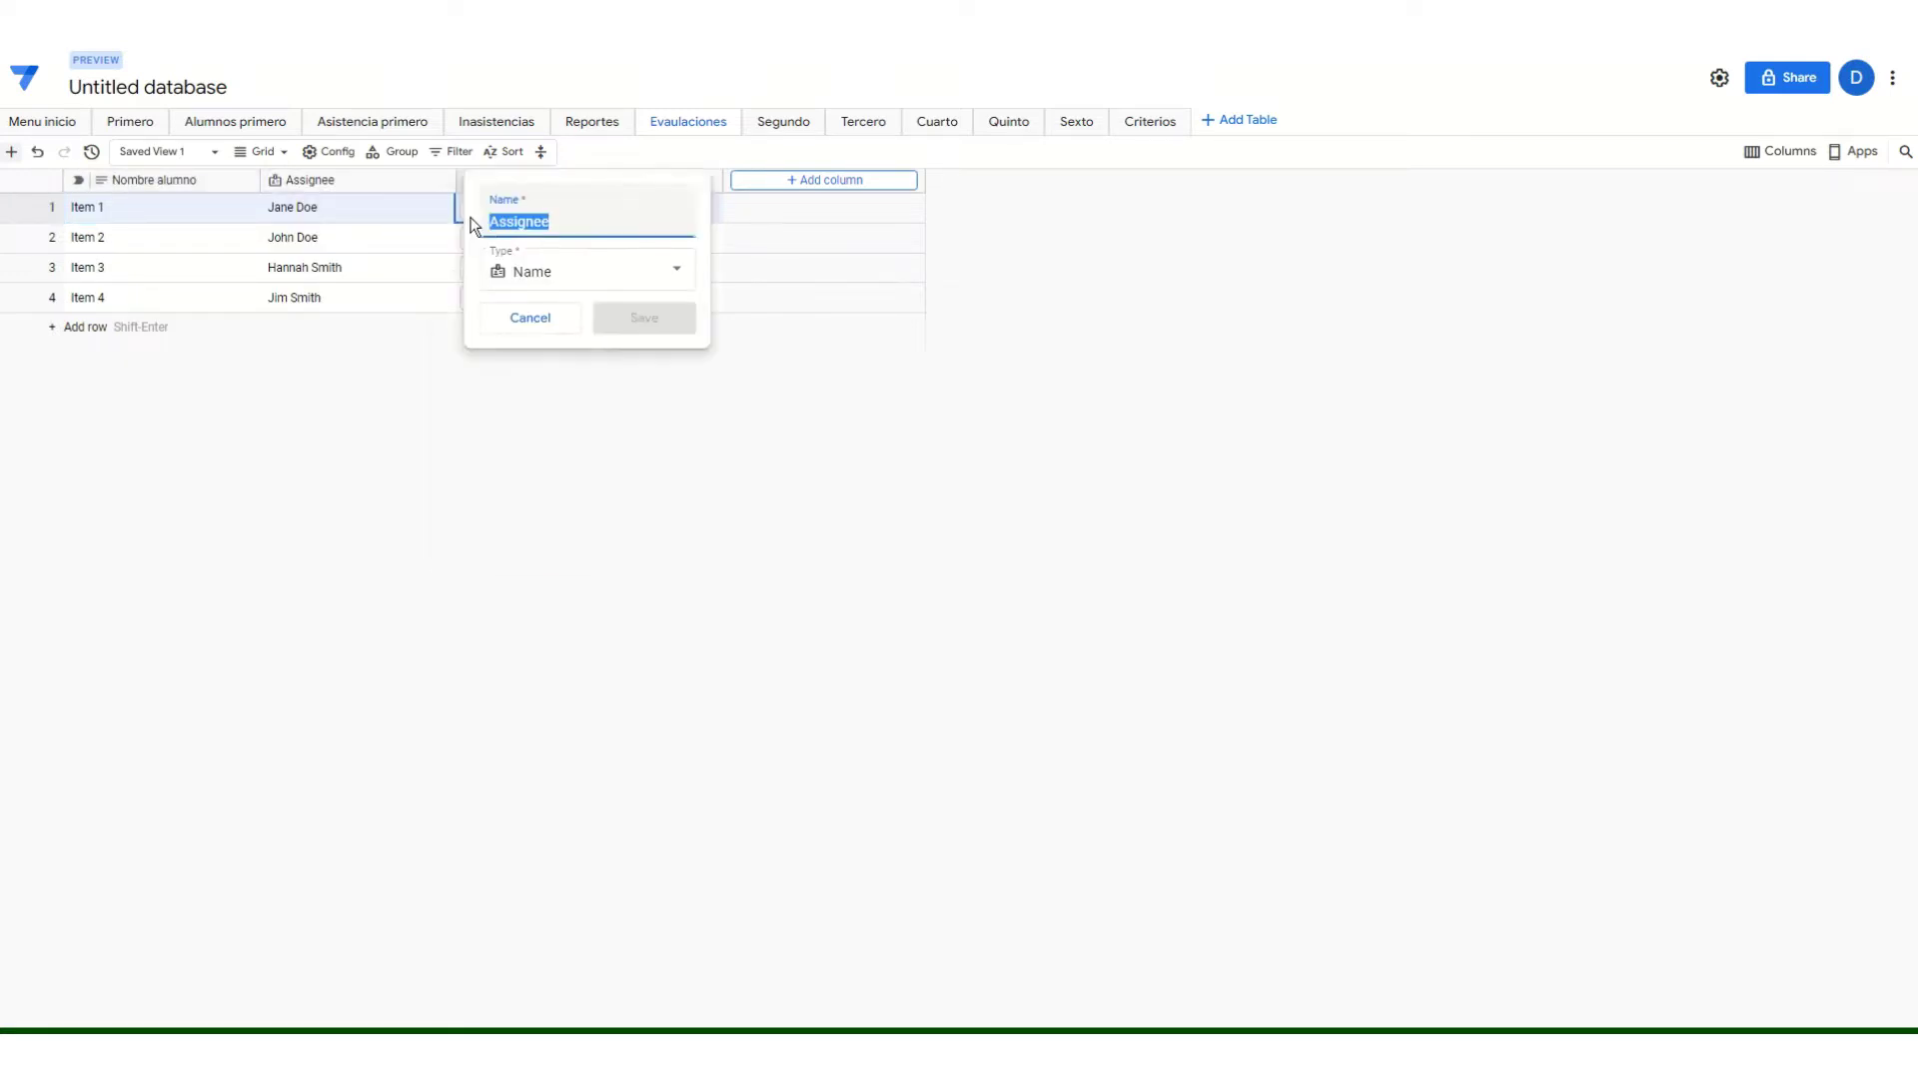
pyautogui.write('Apellido')
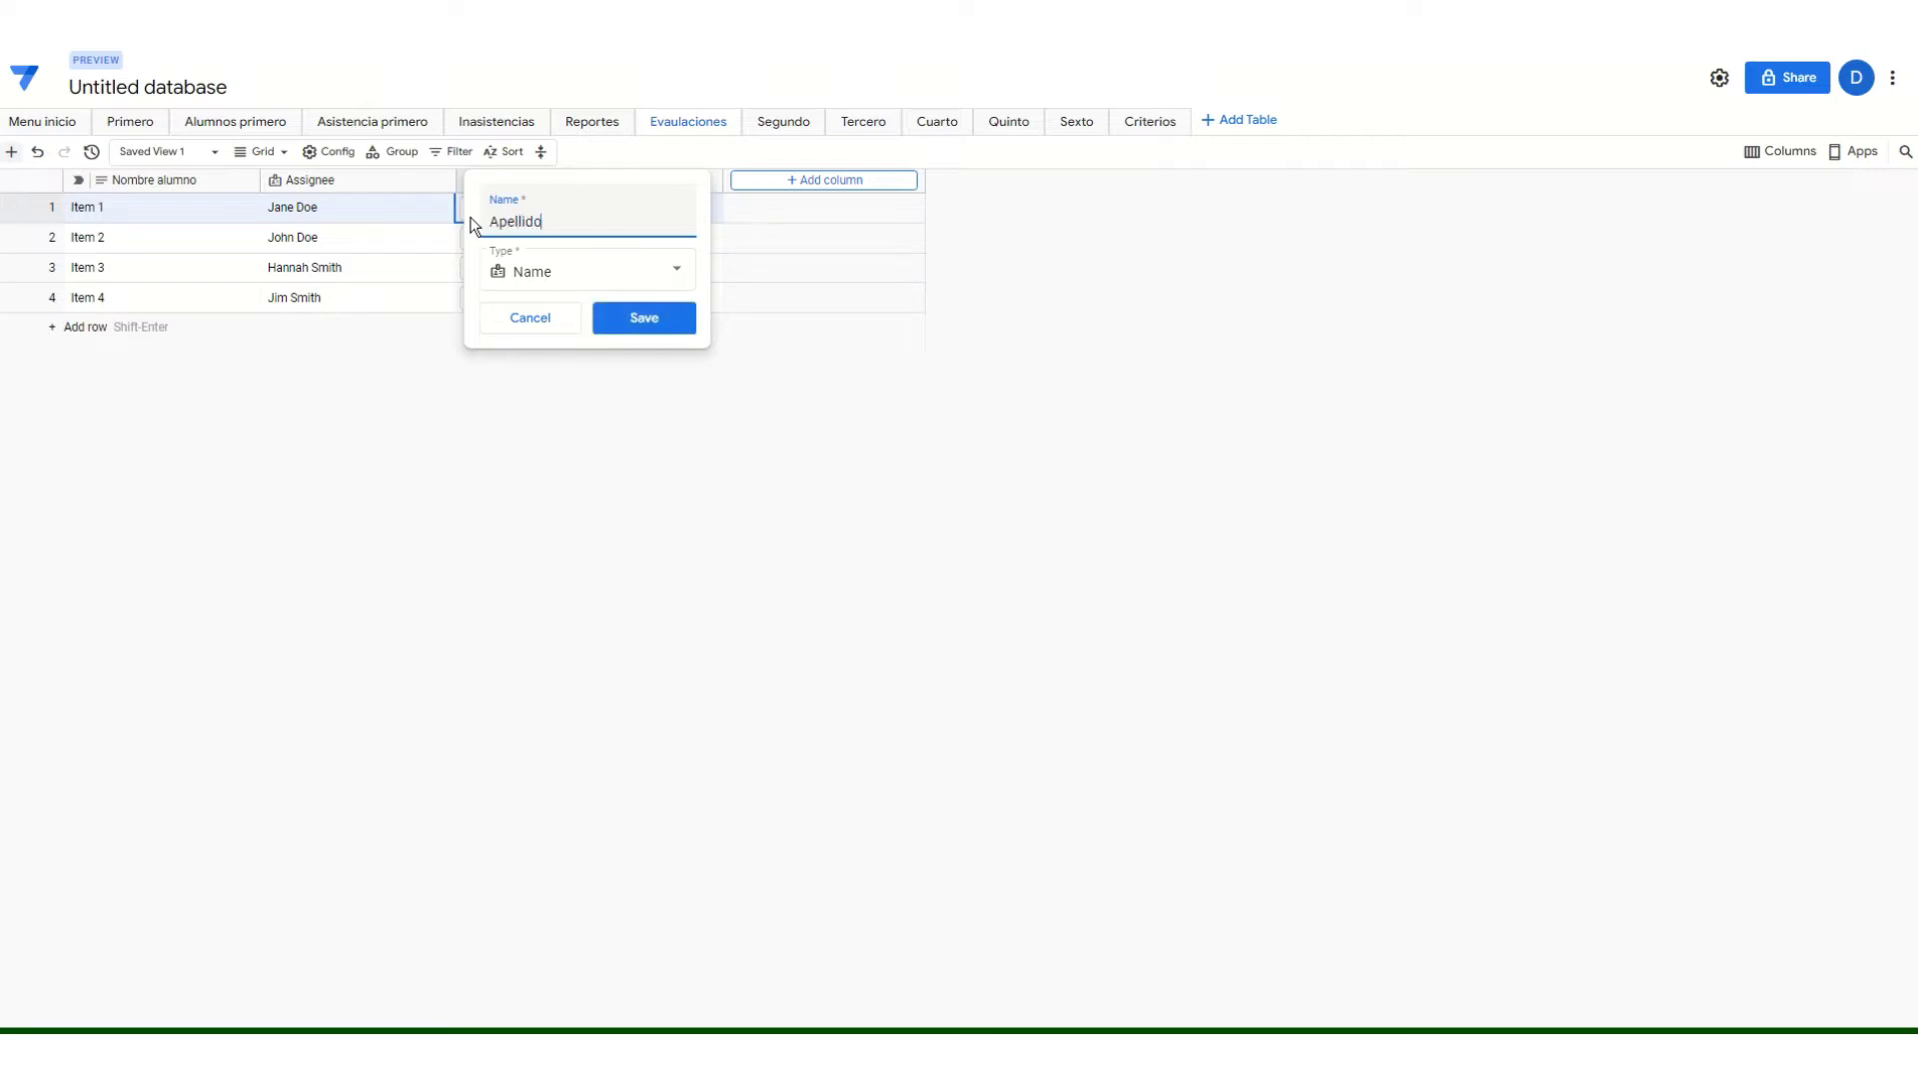
pyautogui.write(' alumno')
pyautogui.click(643, 320)
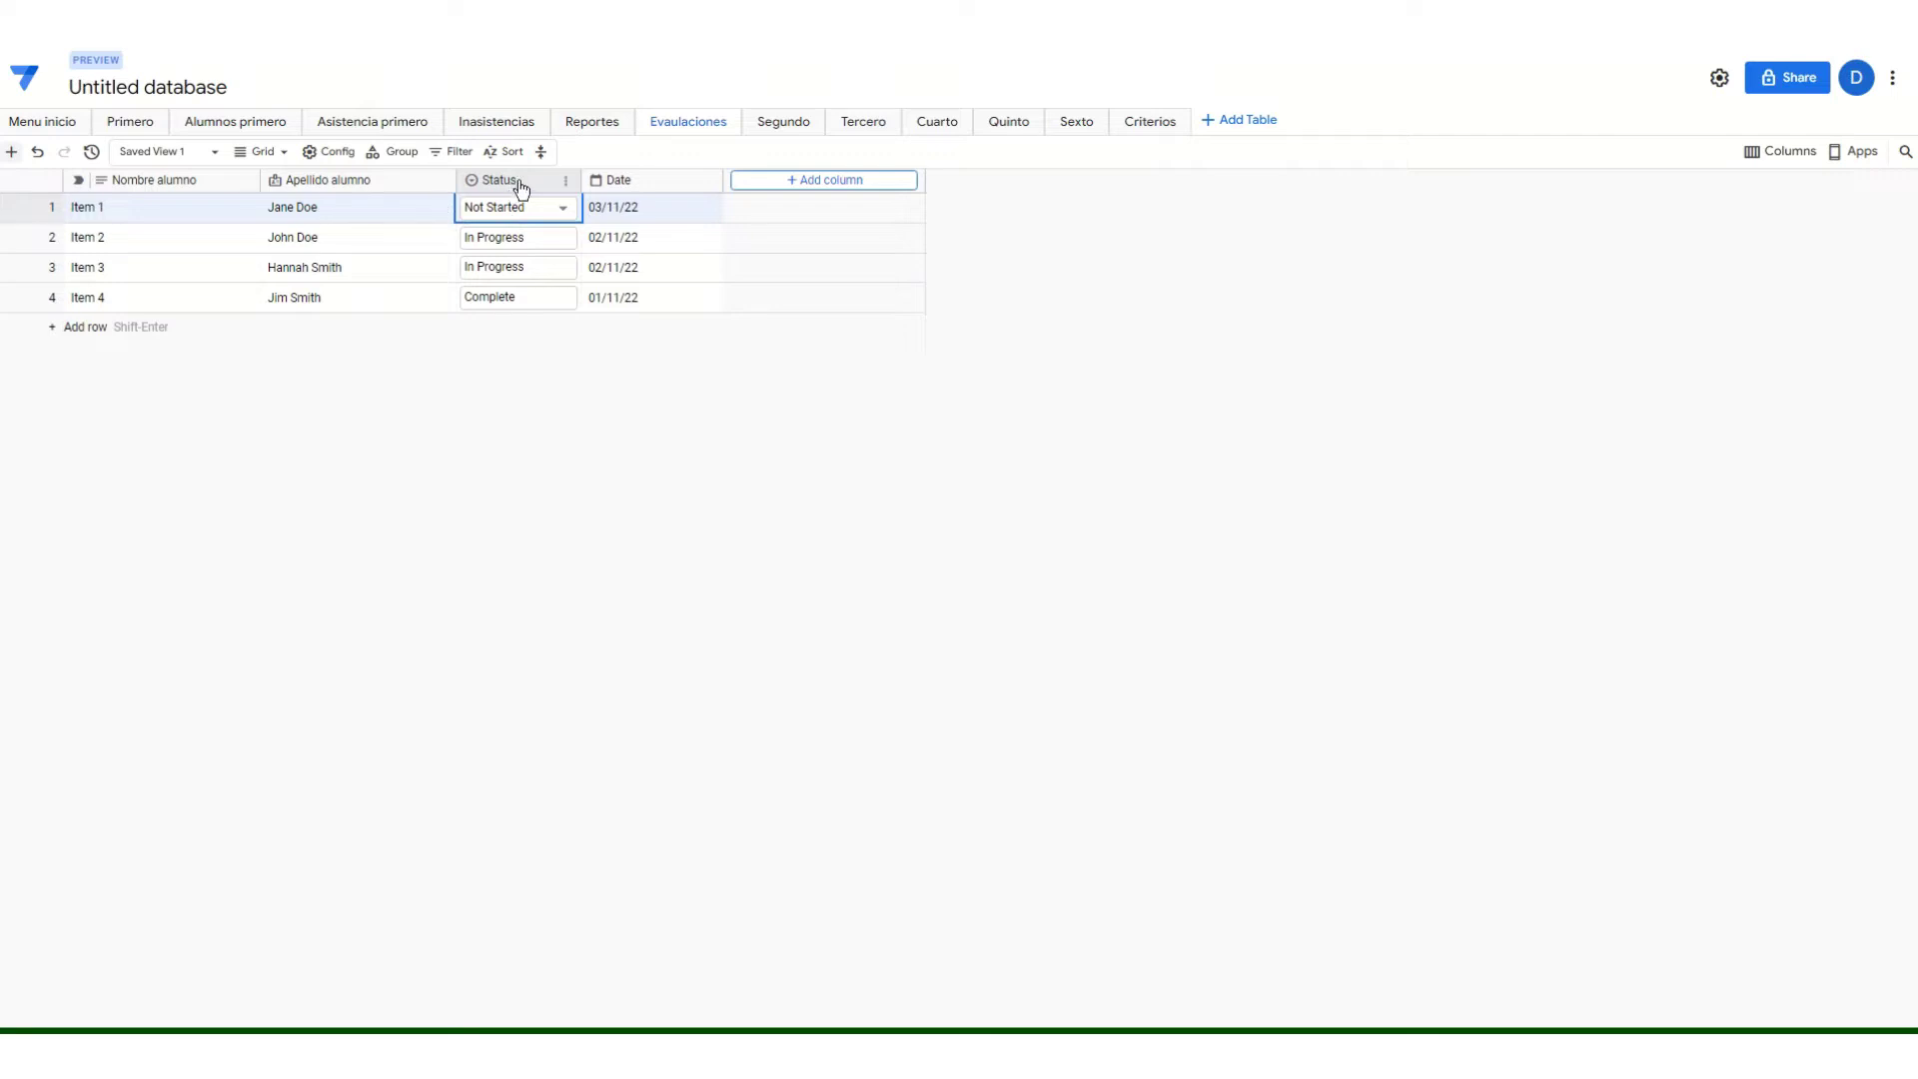
# Rename the Status column of the Evaulaciones table to "1er trimestre".
pyautogui.click(565, 179)
pyautogui.click(606, 207)
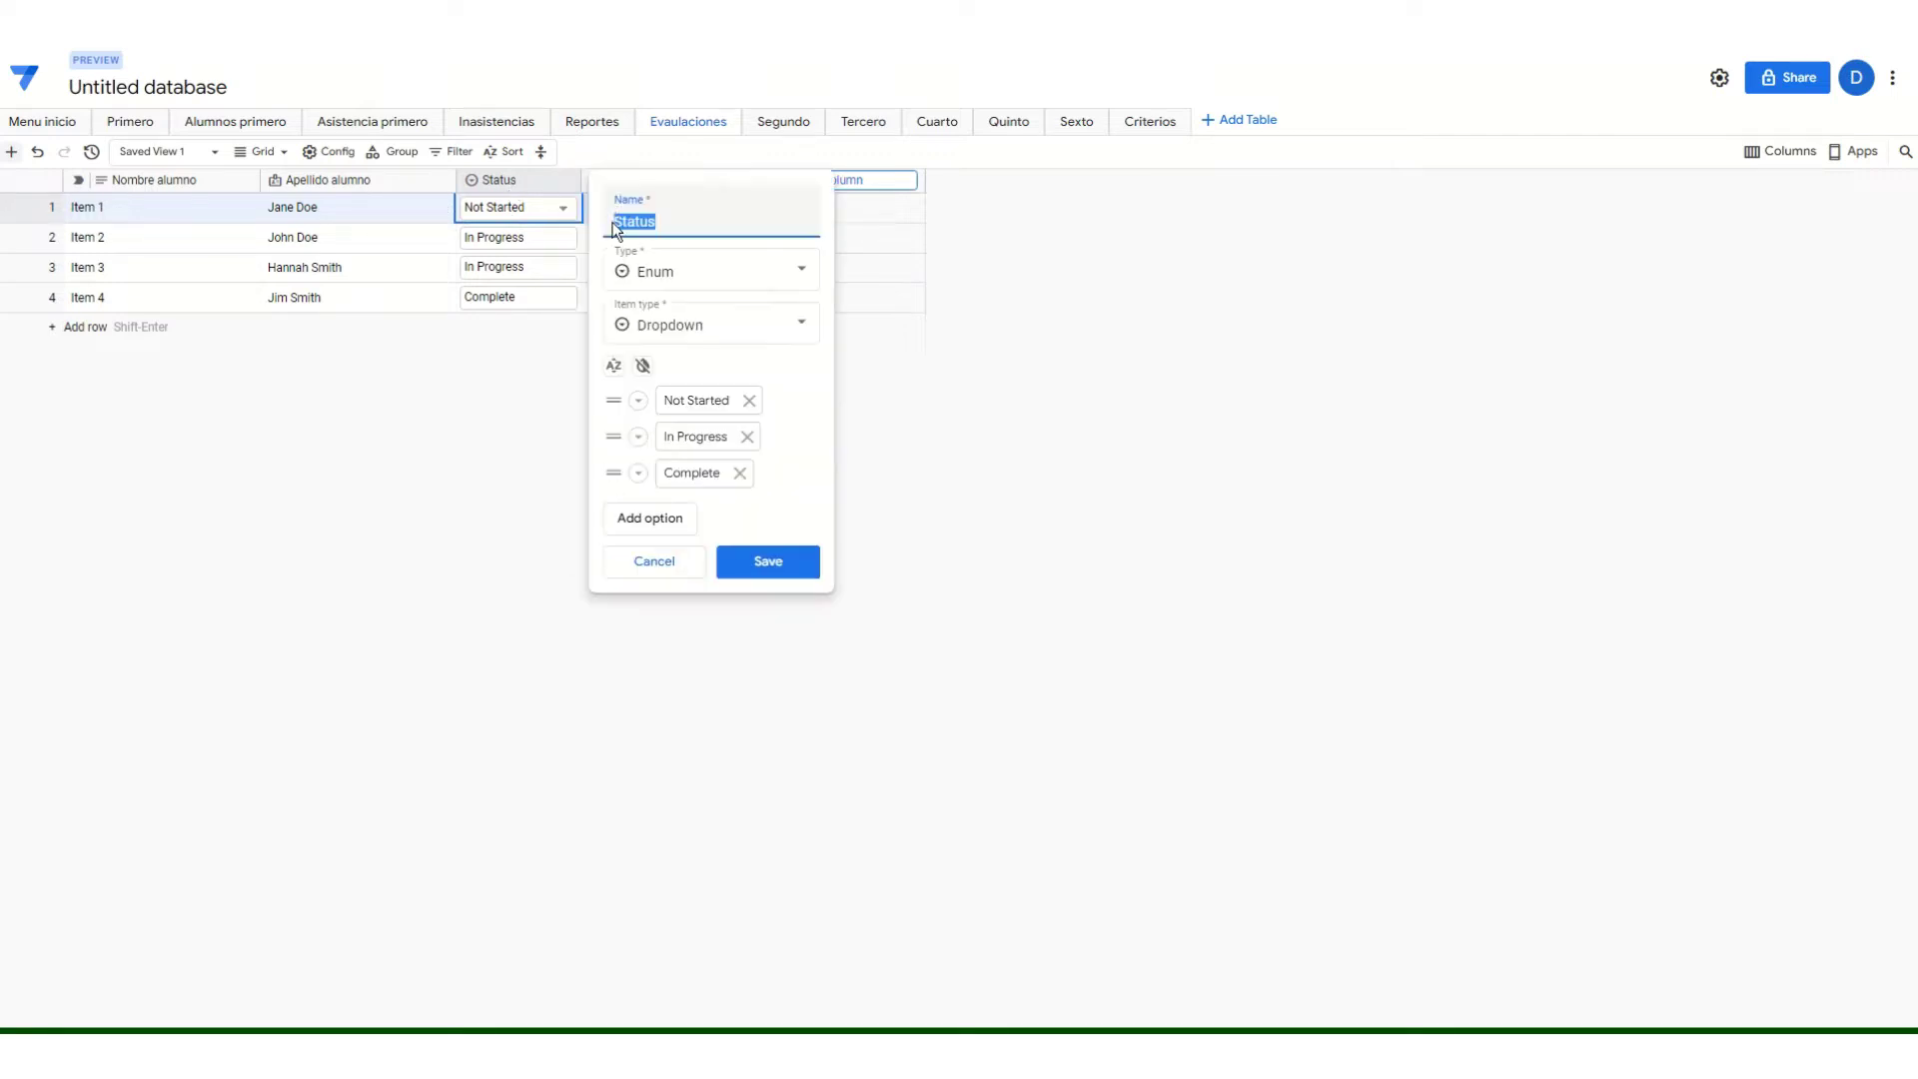
pyautogui.write('Evaluaci')
pyautogui.press('BackSpace')
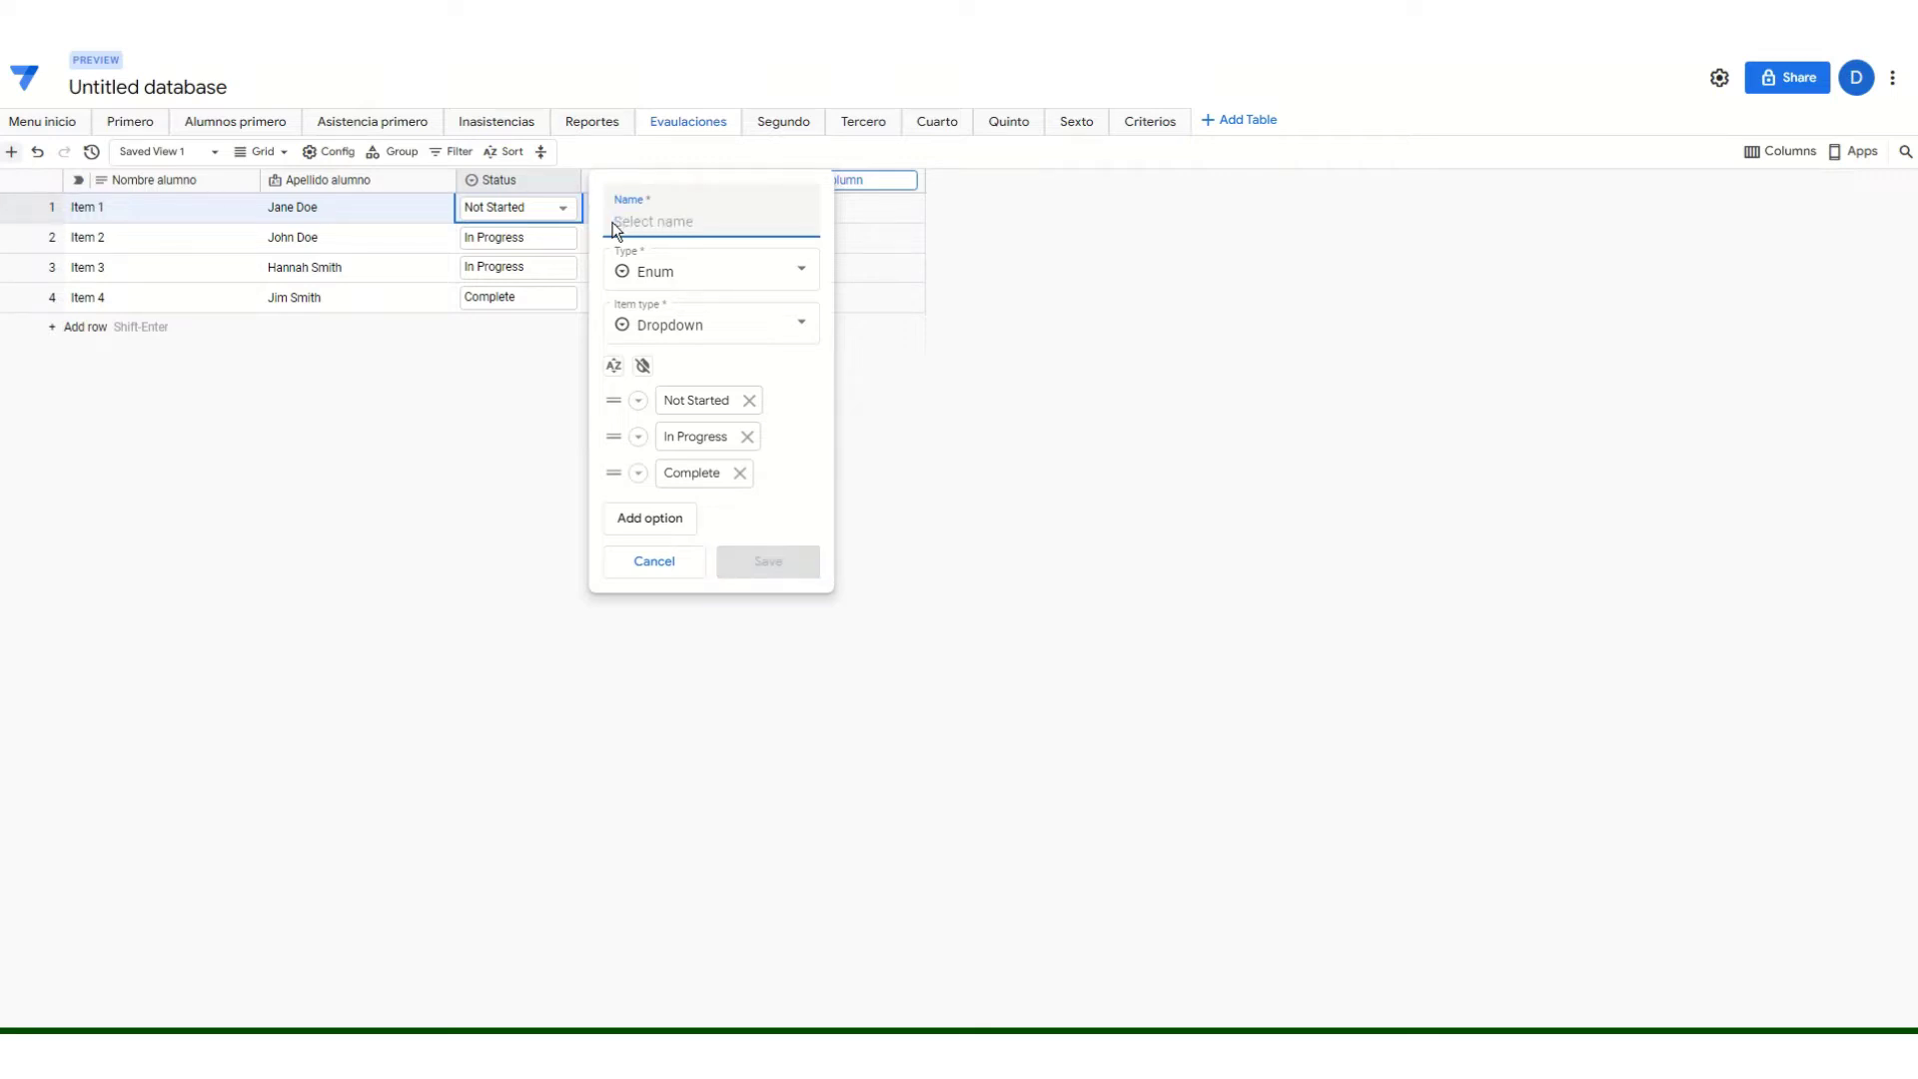
pyautogui.write('1')
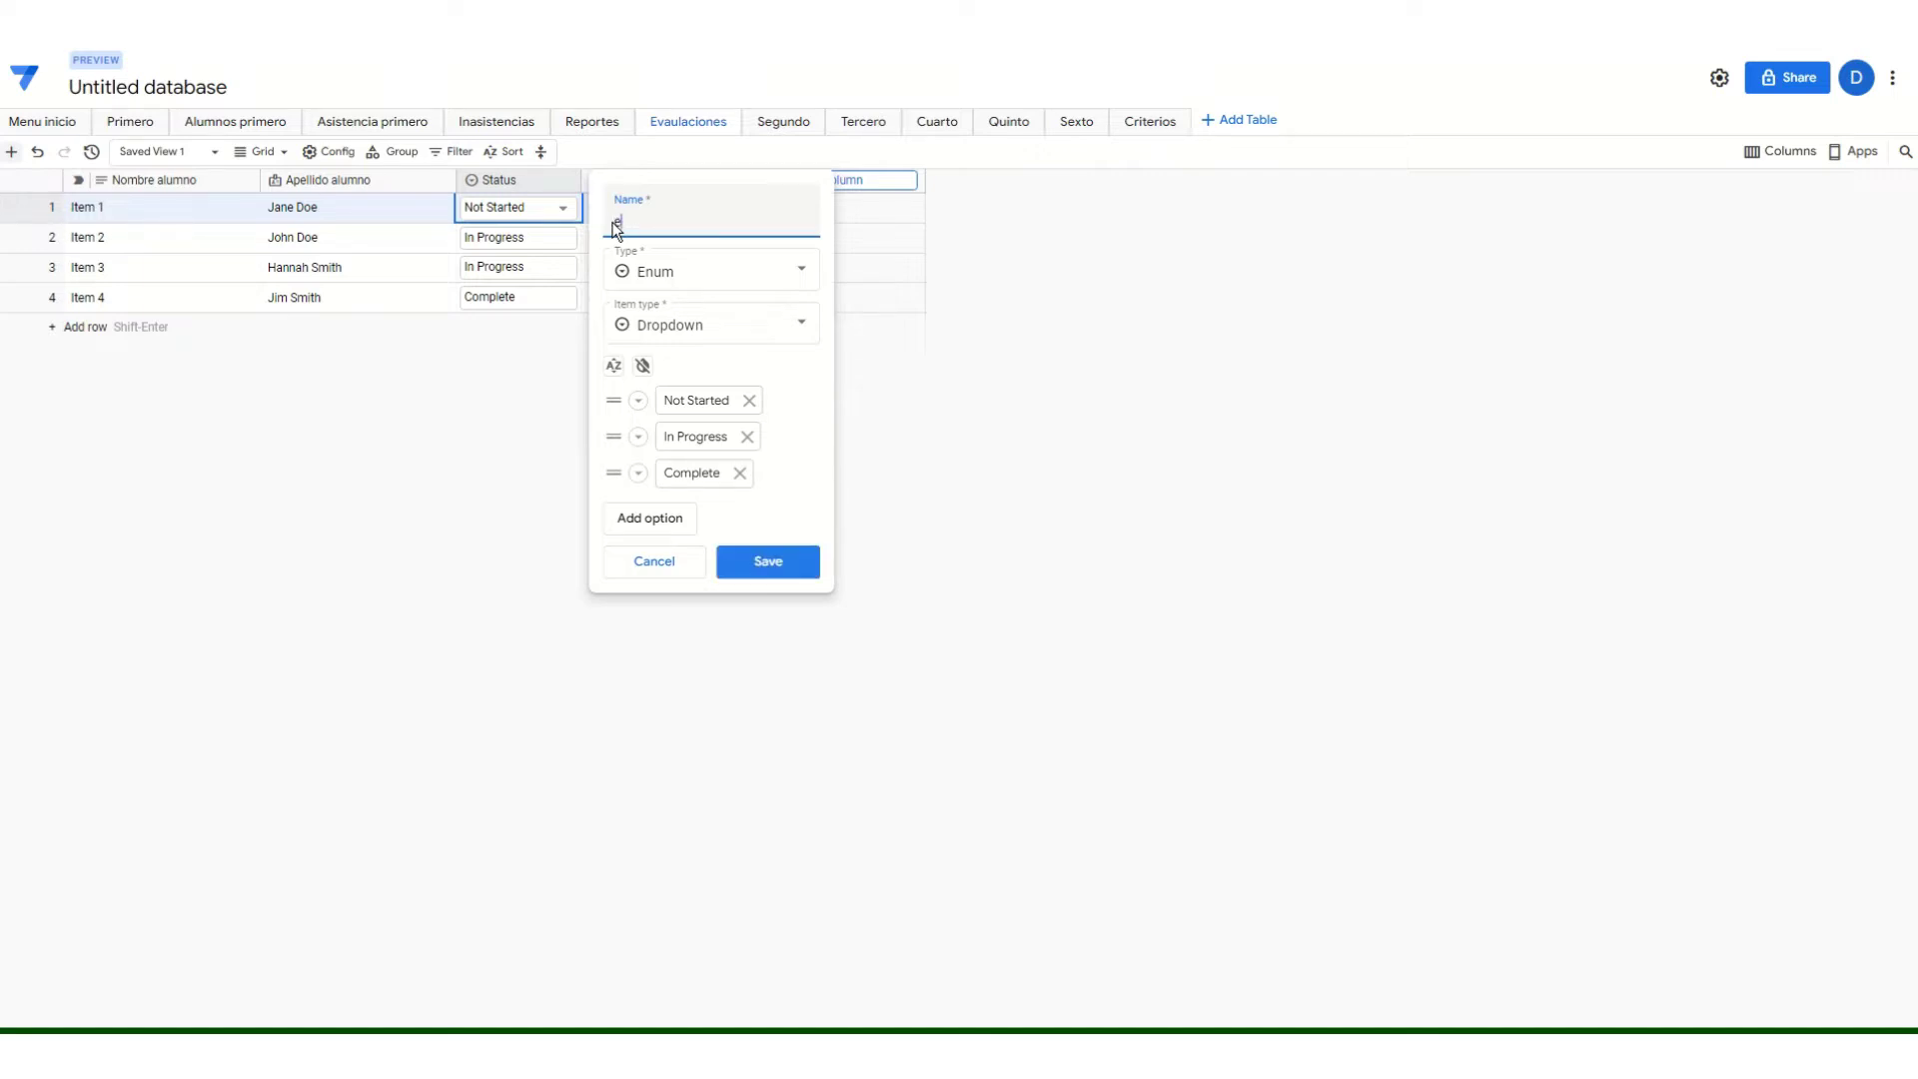
pyautogui.press('BackSpace')
pyautogui.write('1er trimestre')
pyautogui.click(775, 567)
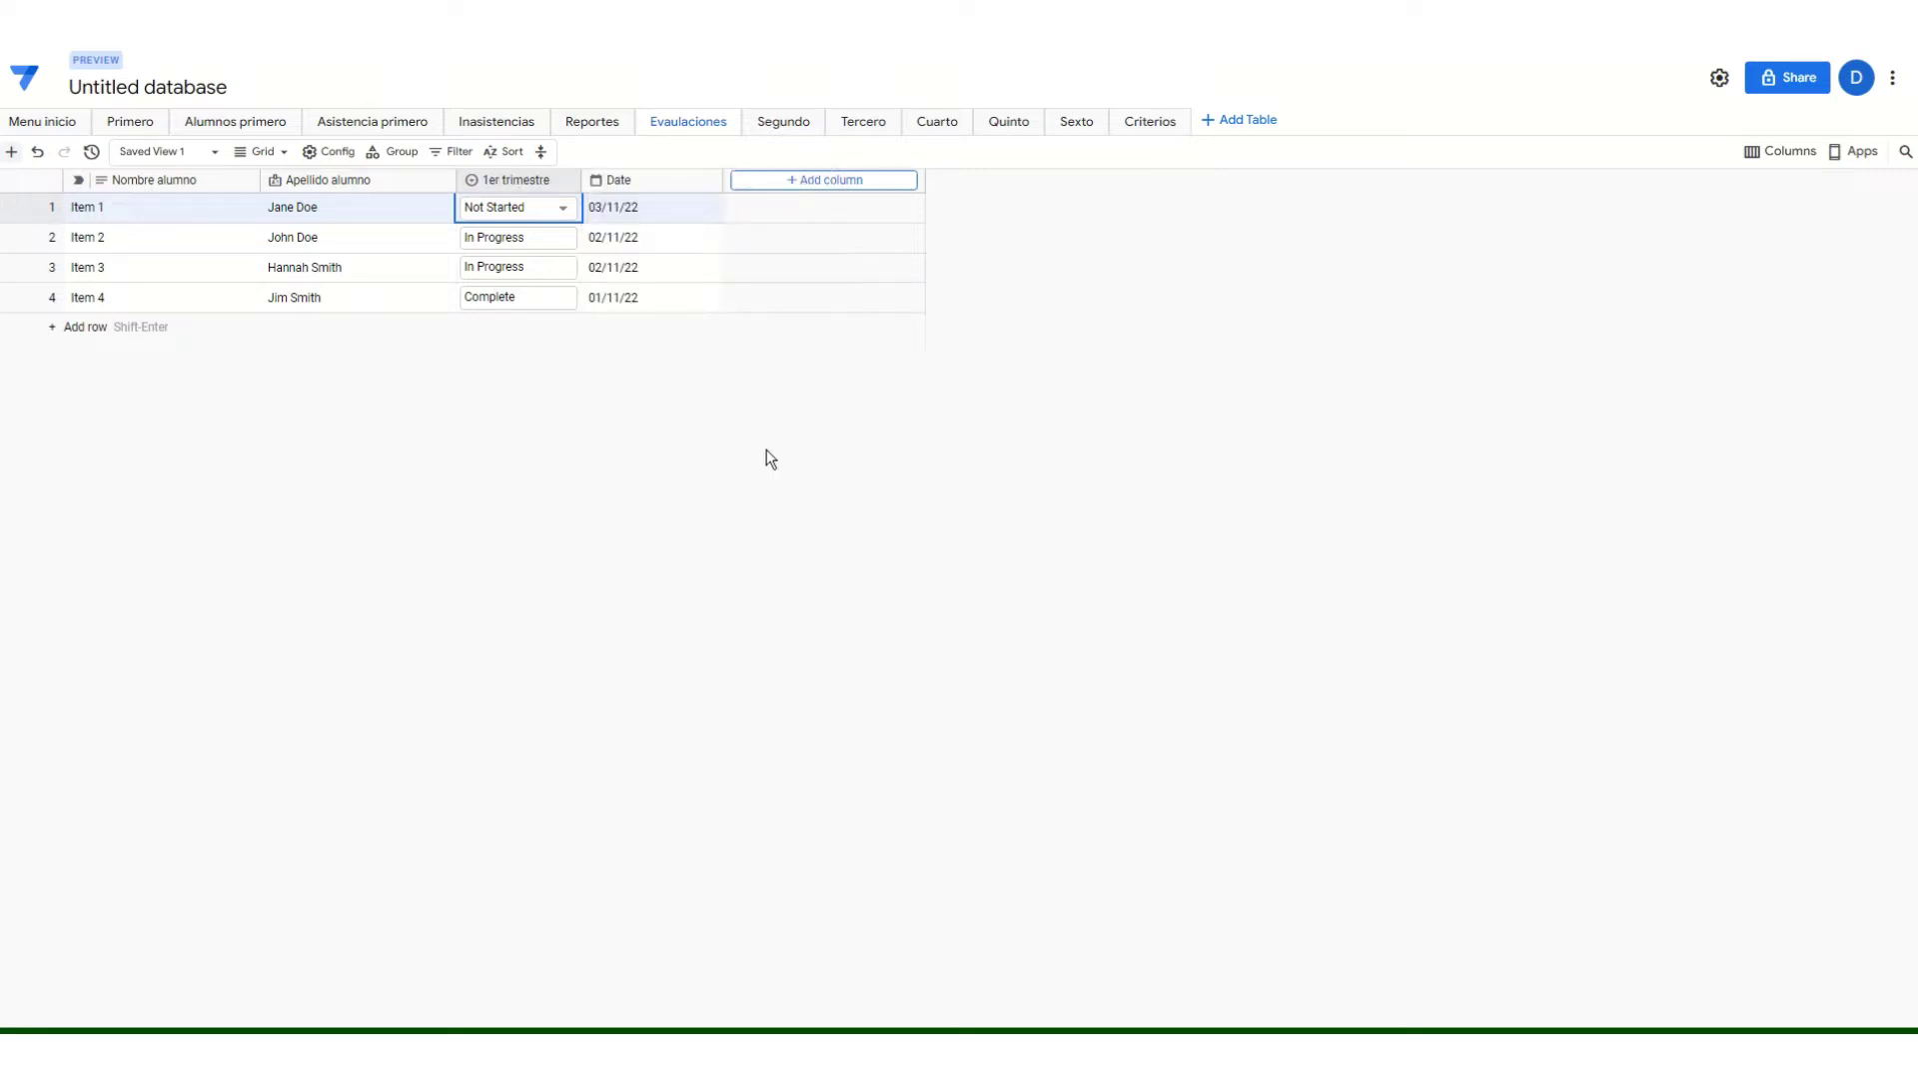
# Change the type of the "1er trimestre" column in the Evaulaciones table to Text.
pyautogui.click(571, 181)
pyautogui.click(589, 200)
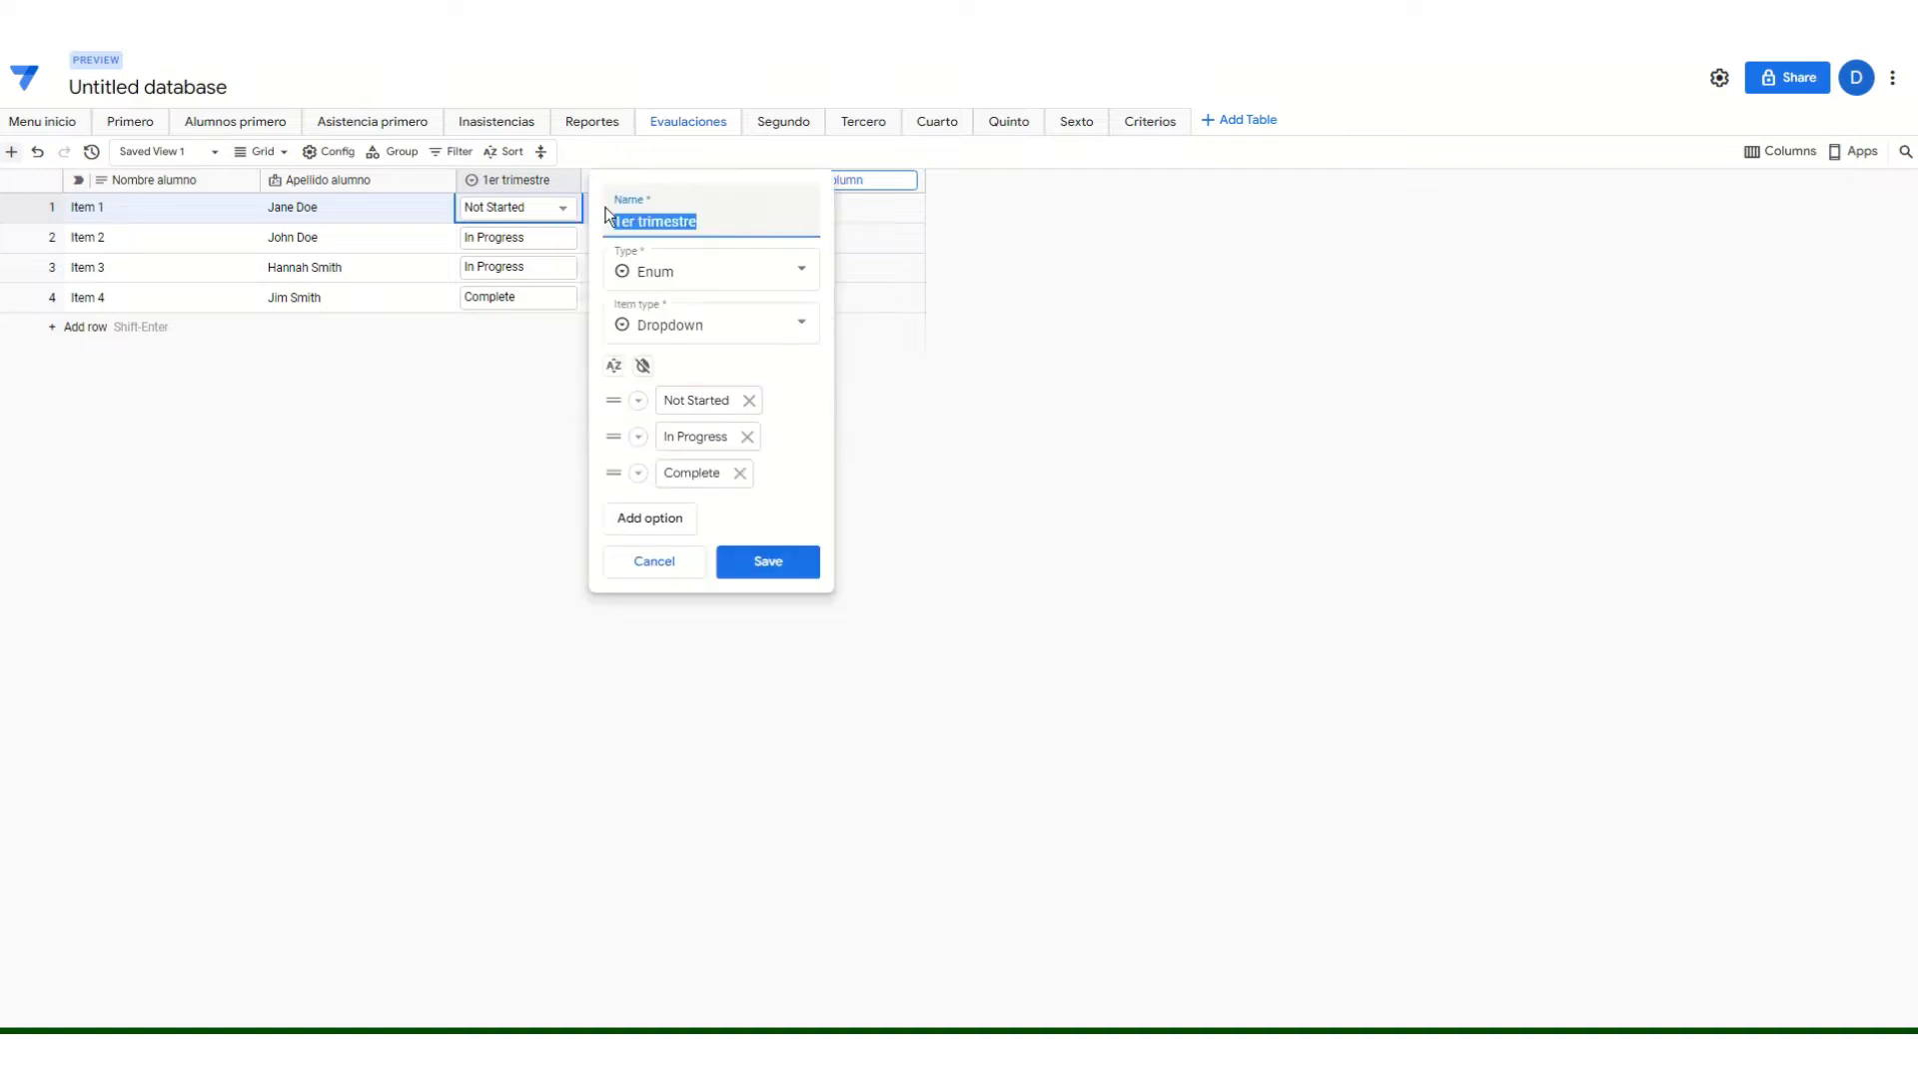
pyautogui.click(804, 275)
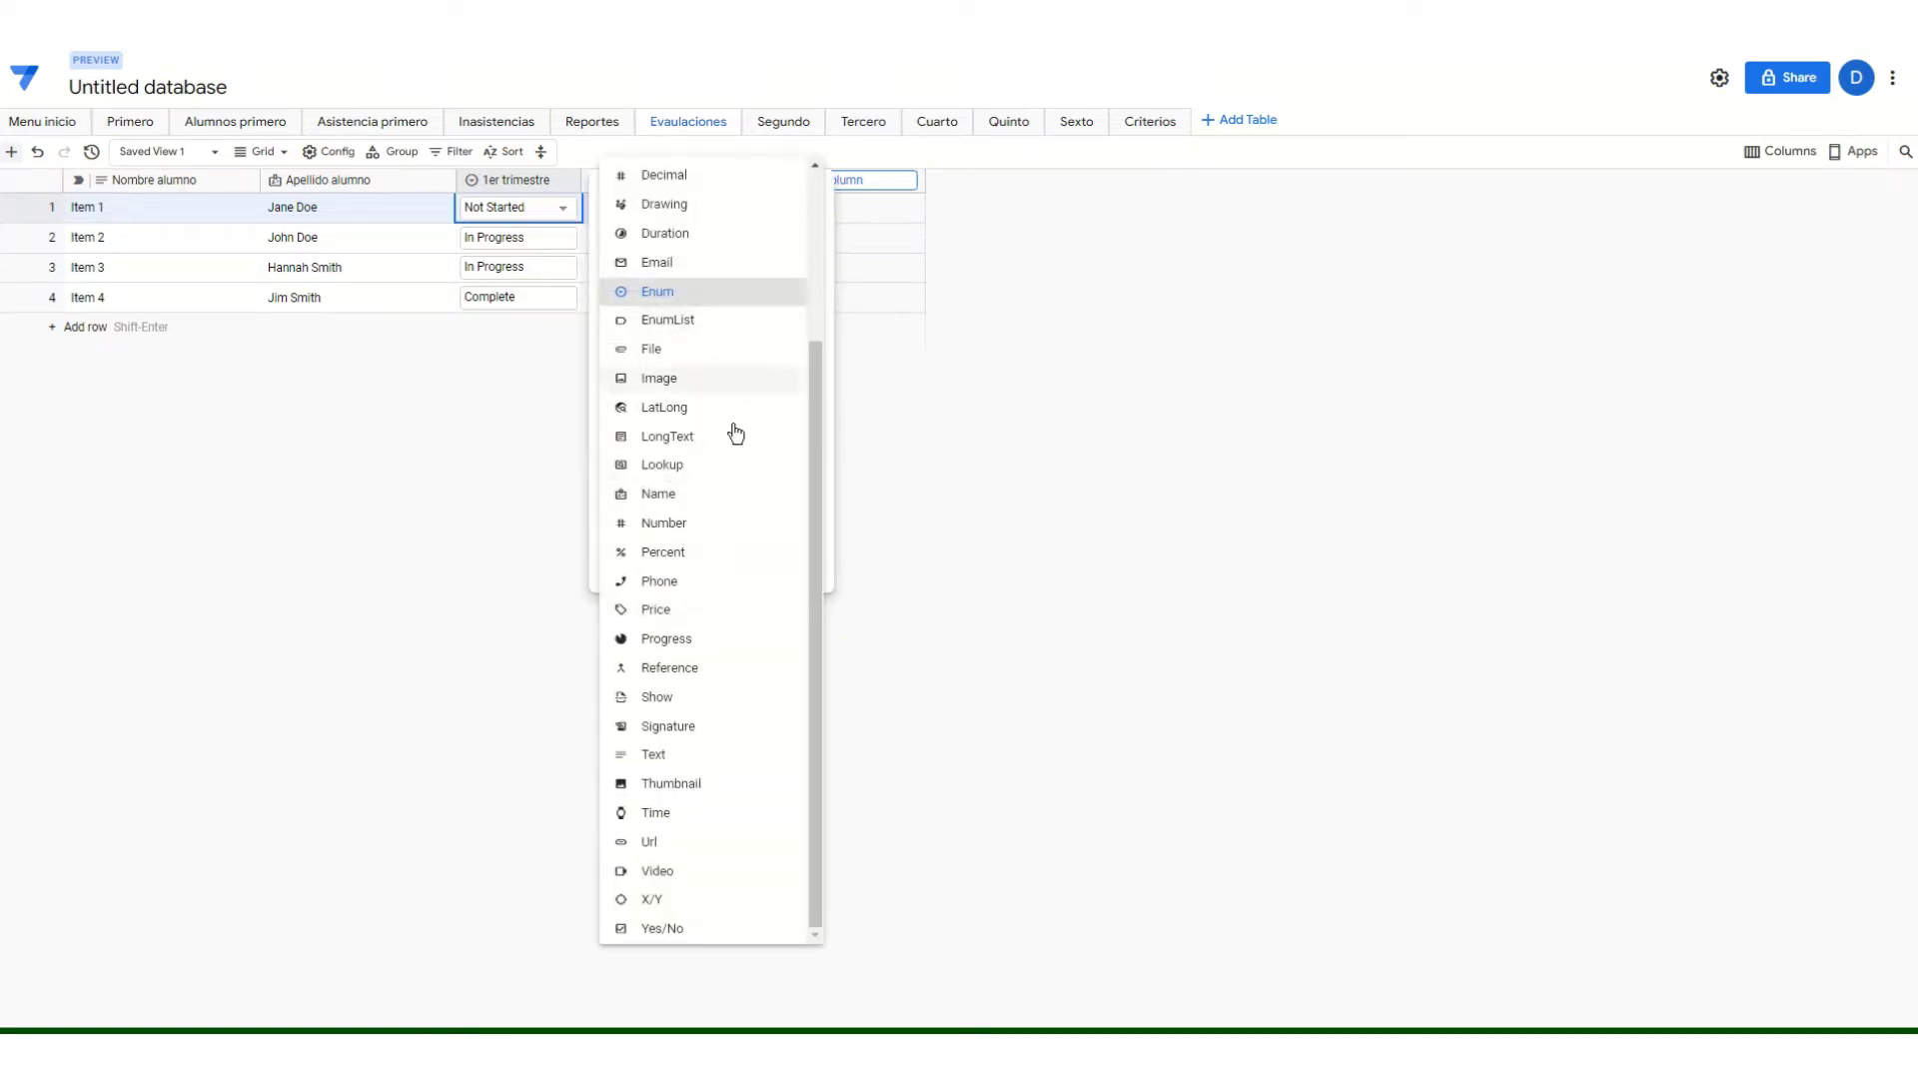
pyautogui.click(687, 754)
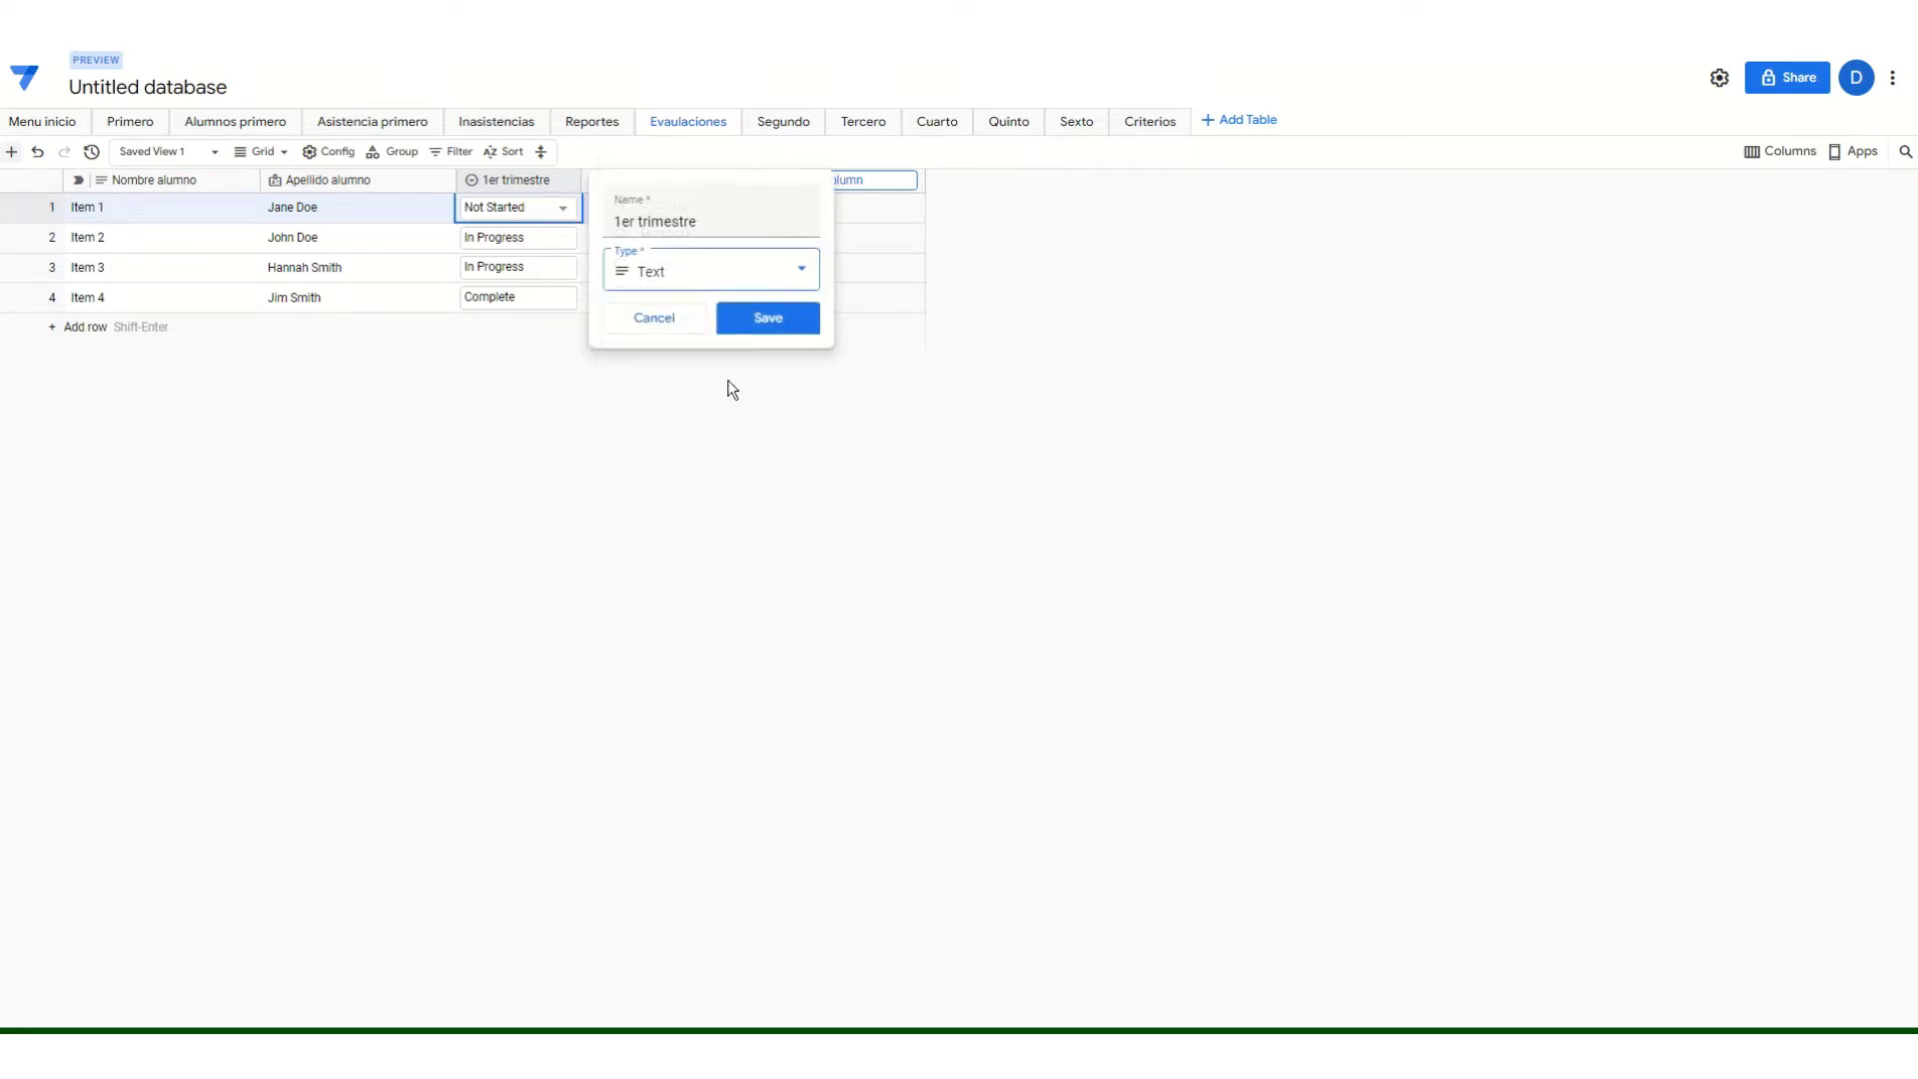
pyautogui.click(751, 318)
pyautogui.click(1178, 592)
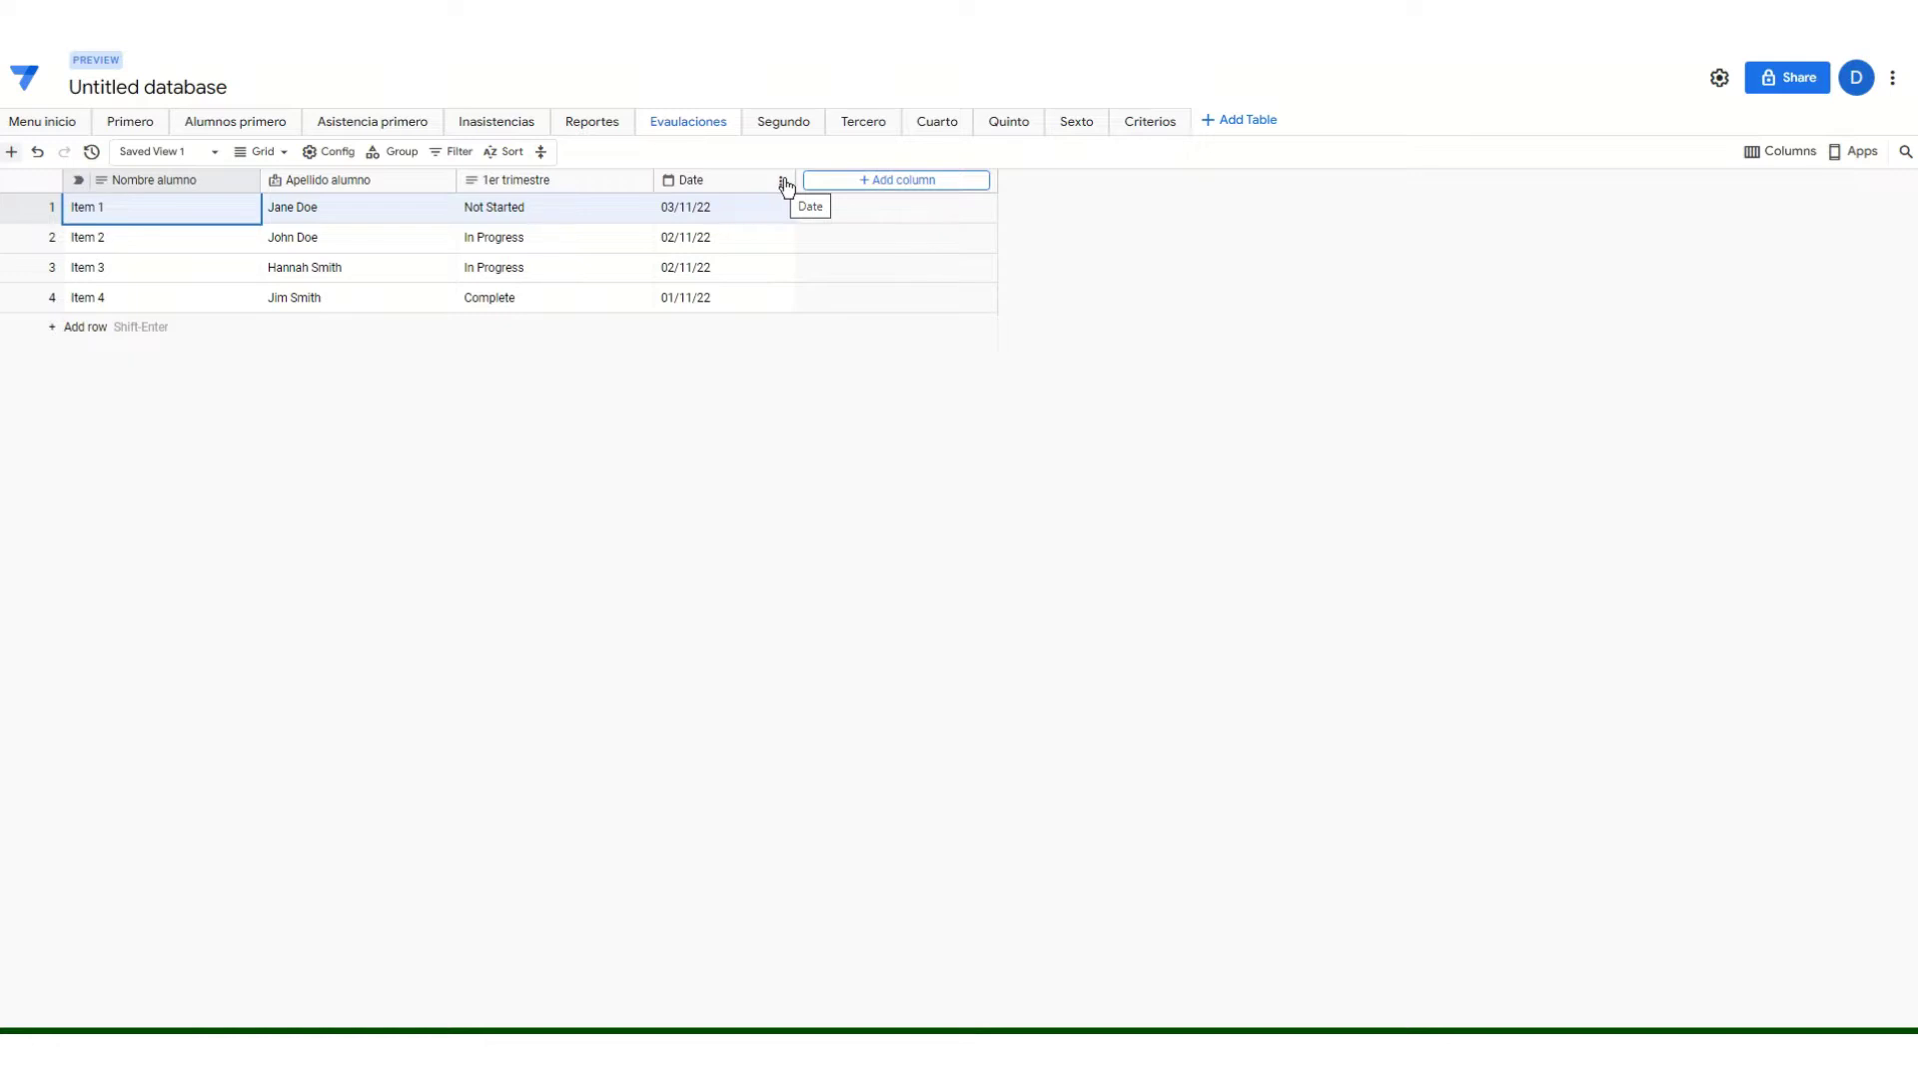
# Rename the Date column of the Evaulaciones table to "2 do trimestre".
pyautogui.click(782, 184)
pyautogui.click(805, 212)
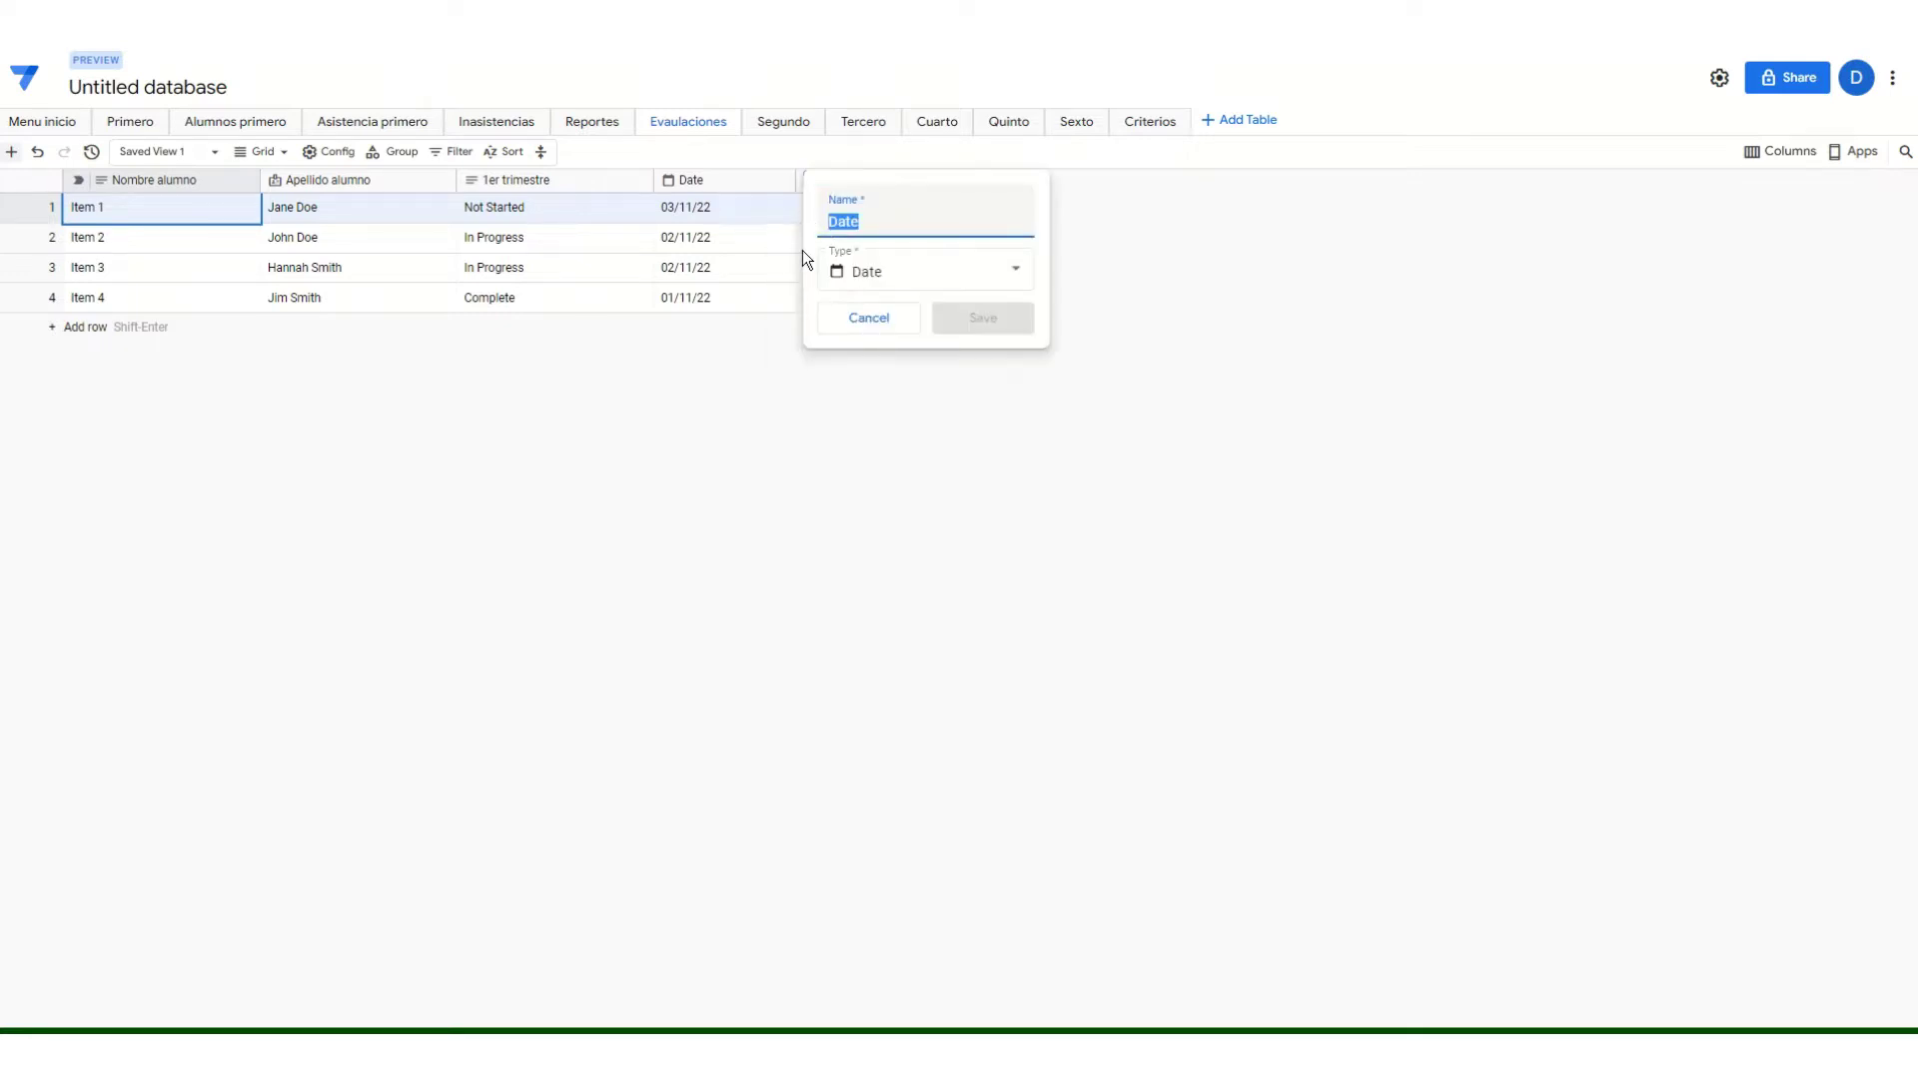
pyautogui.write('2 d')
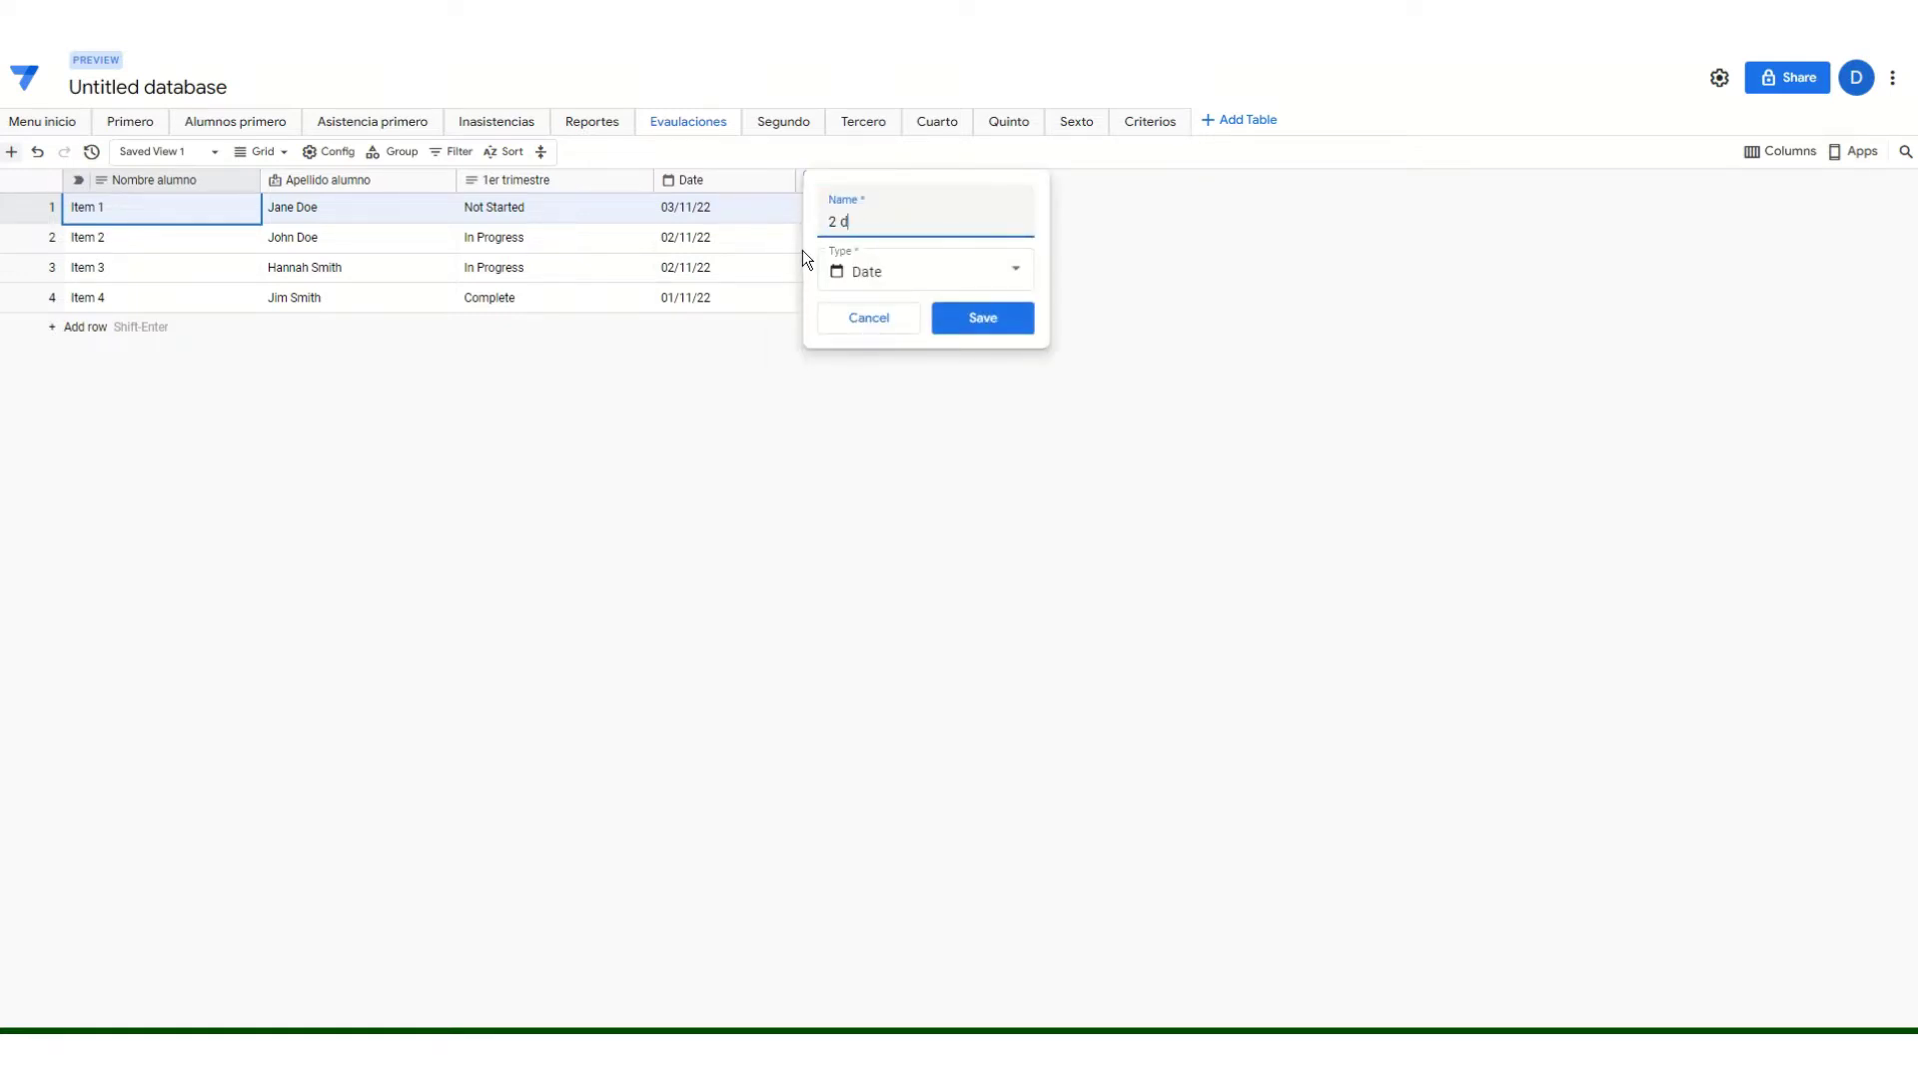
pyautogui.write('o trimestre')
pyautogui.click(975, 321)
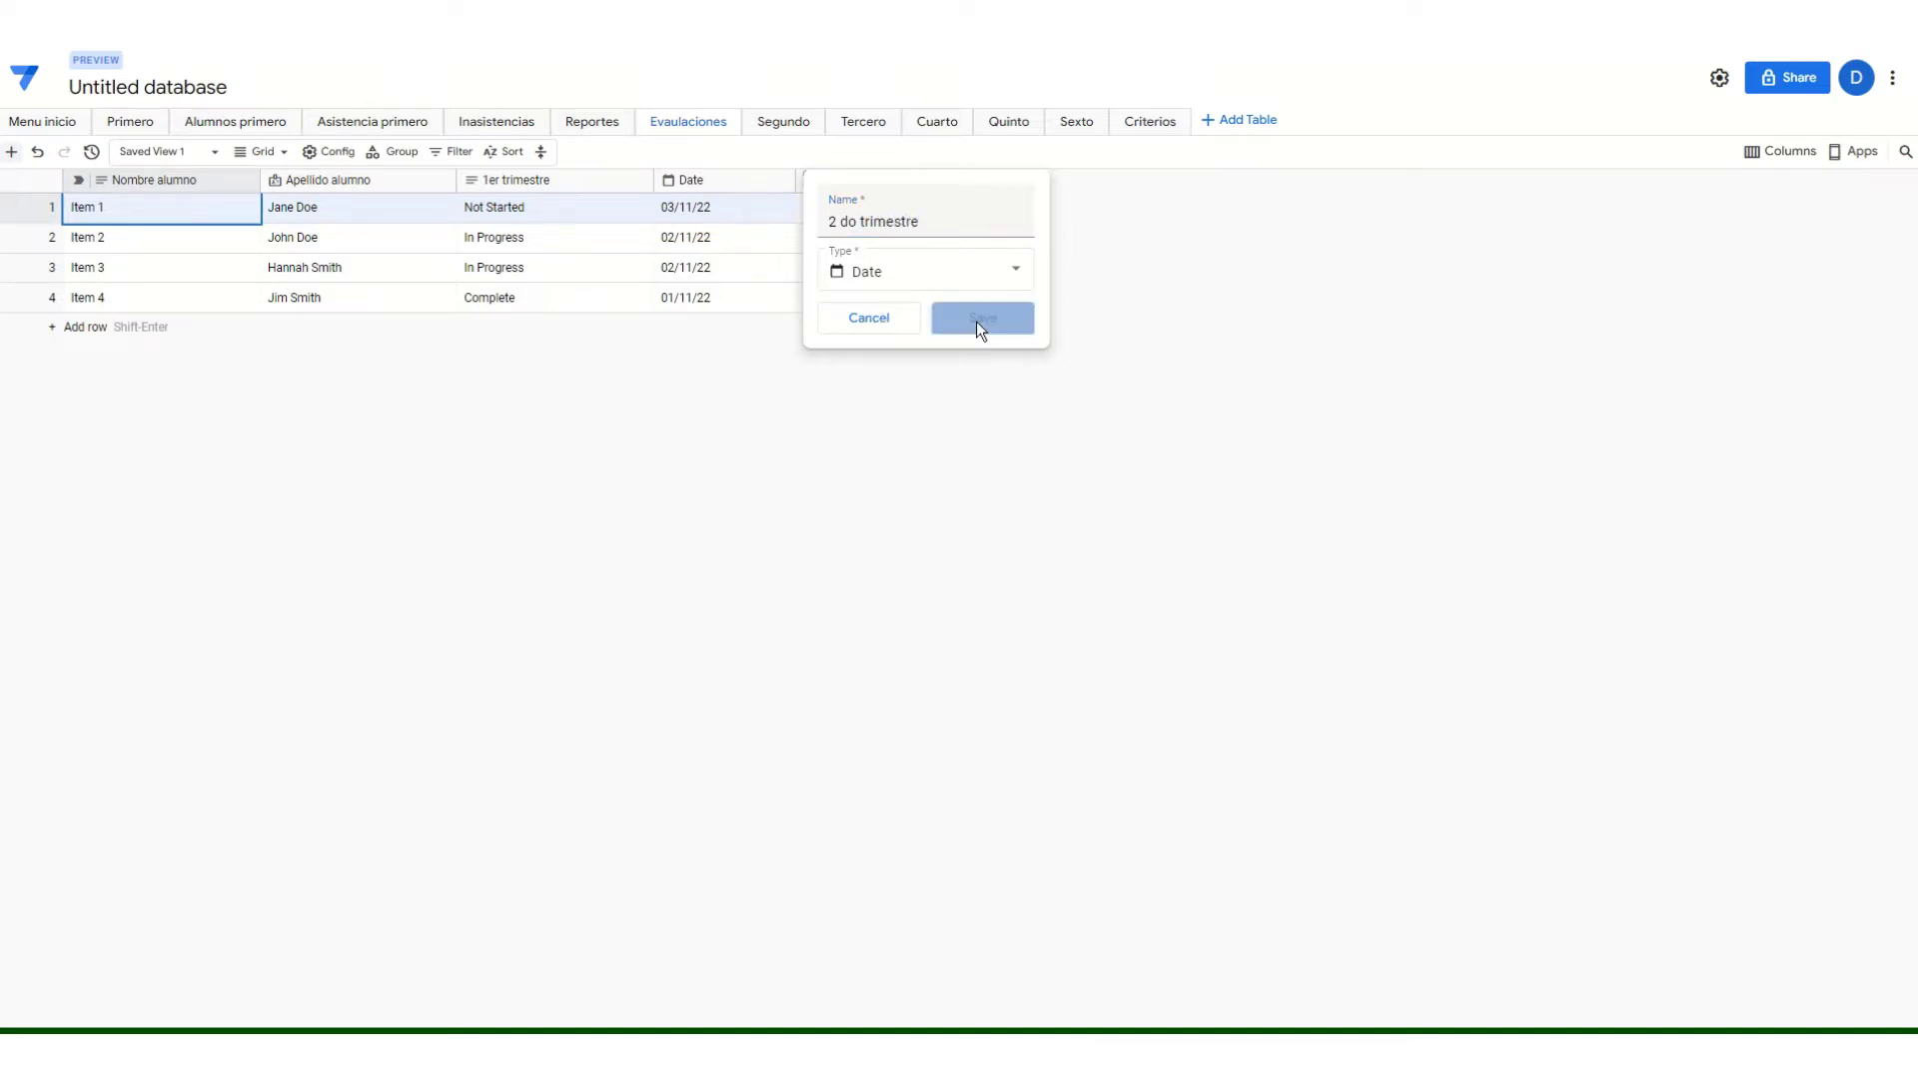
# Add two Text columns named "3 er trimestre" and "4 to trimestre" to the Evaulaciones table.
pyautogui.click(856, 182)
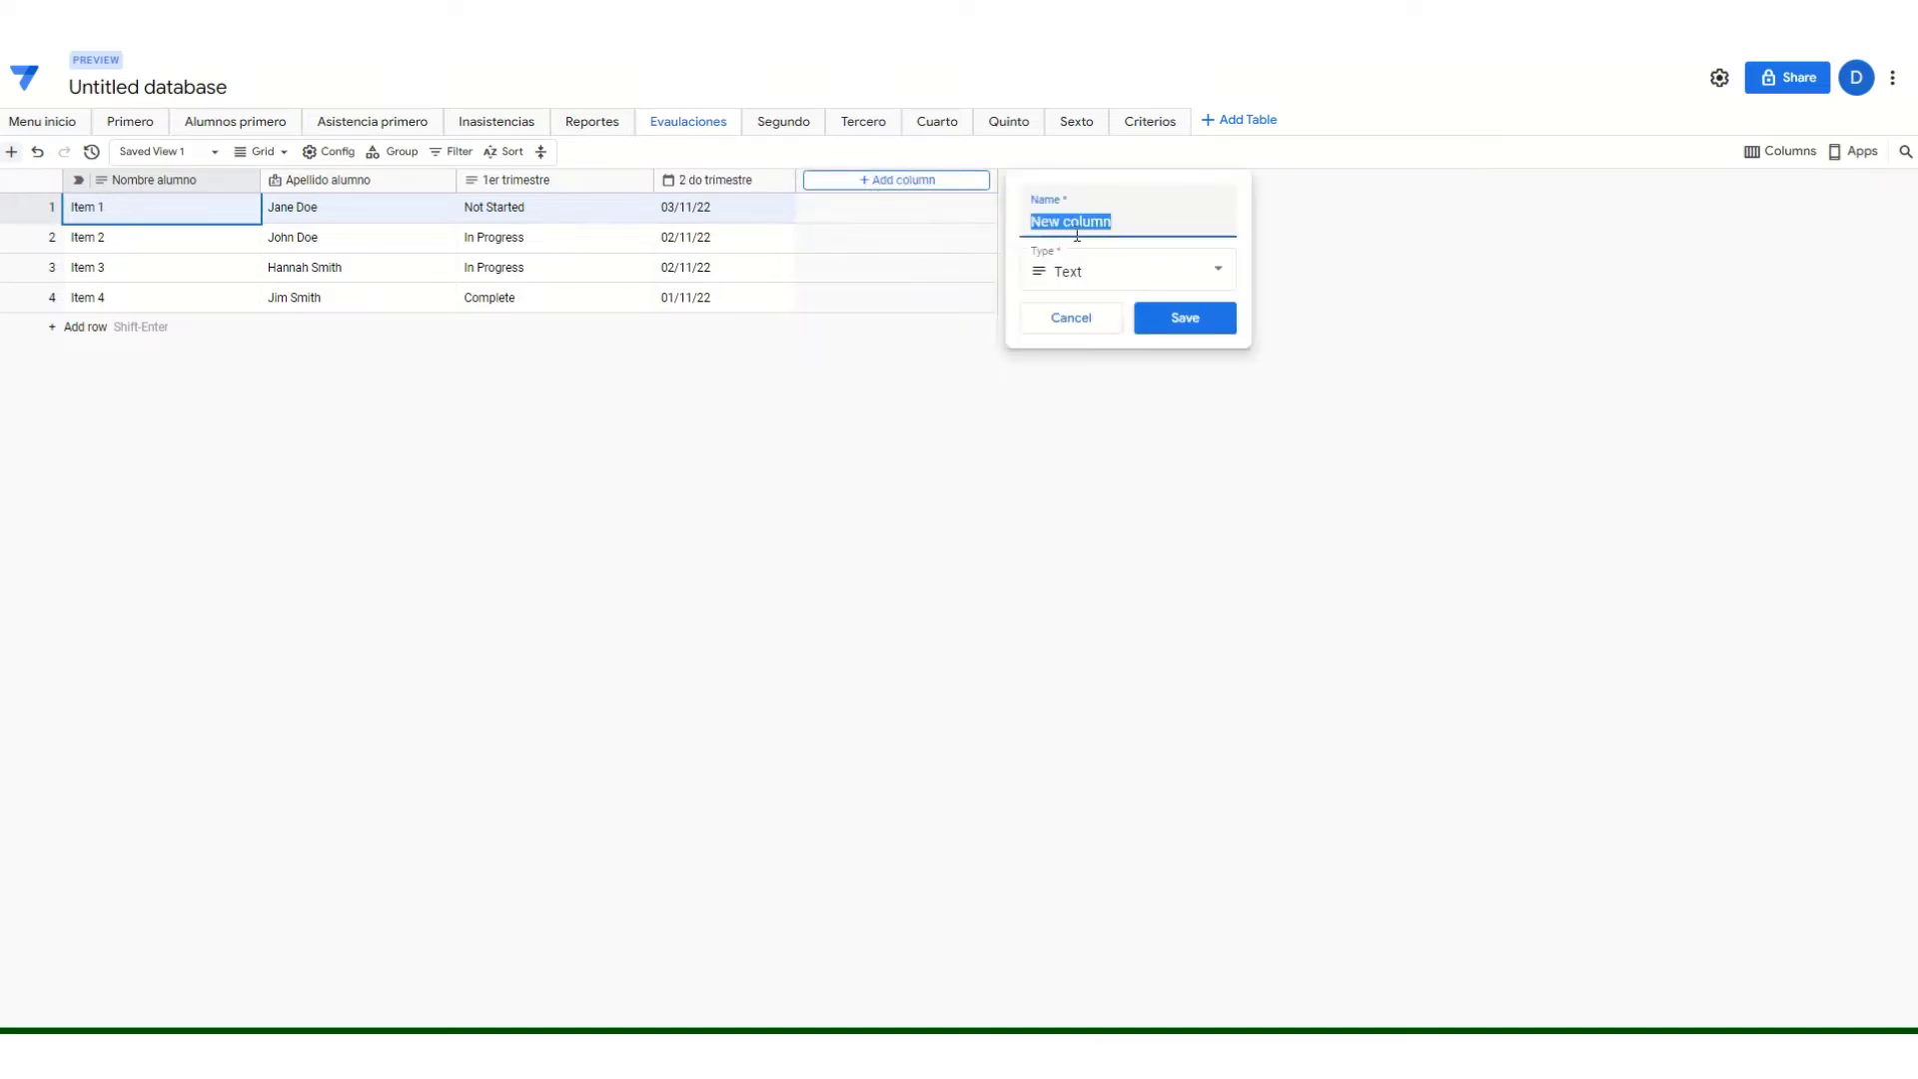
pyautogui.write('3 er trimestre')
pyautogui.click(1181, 322)
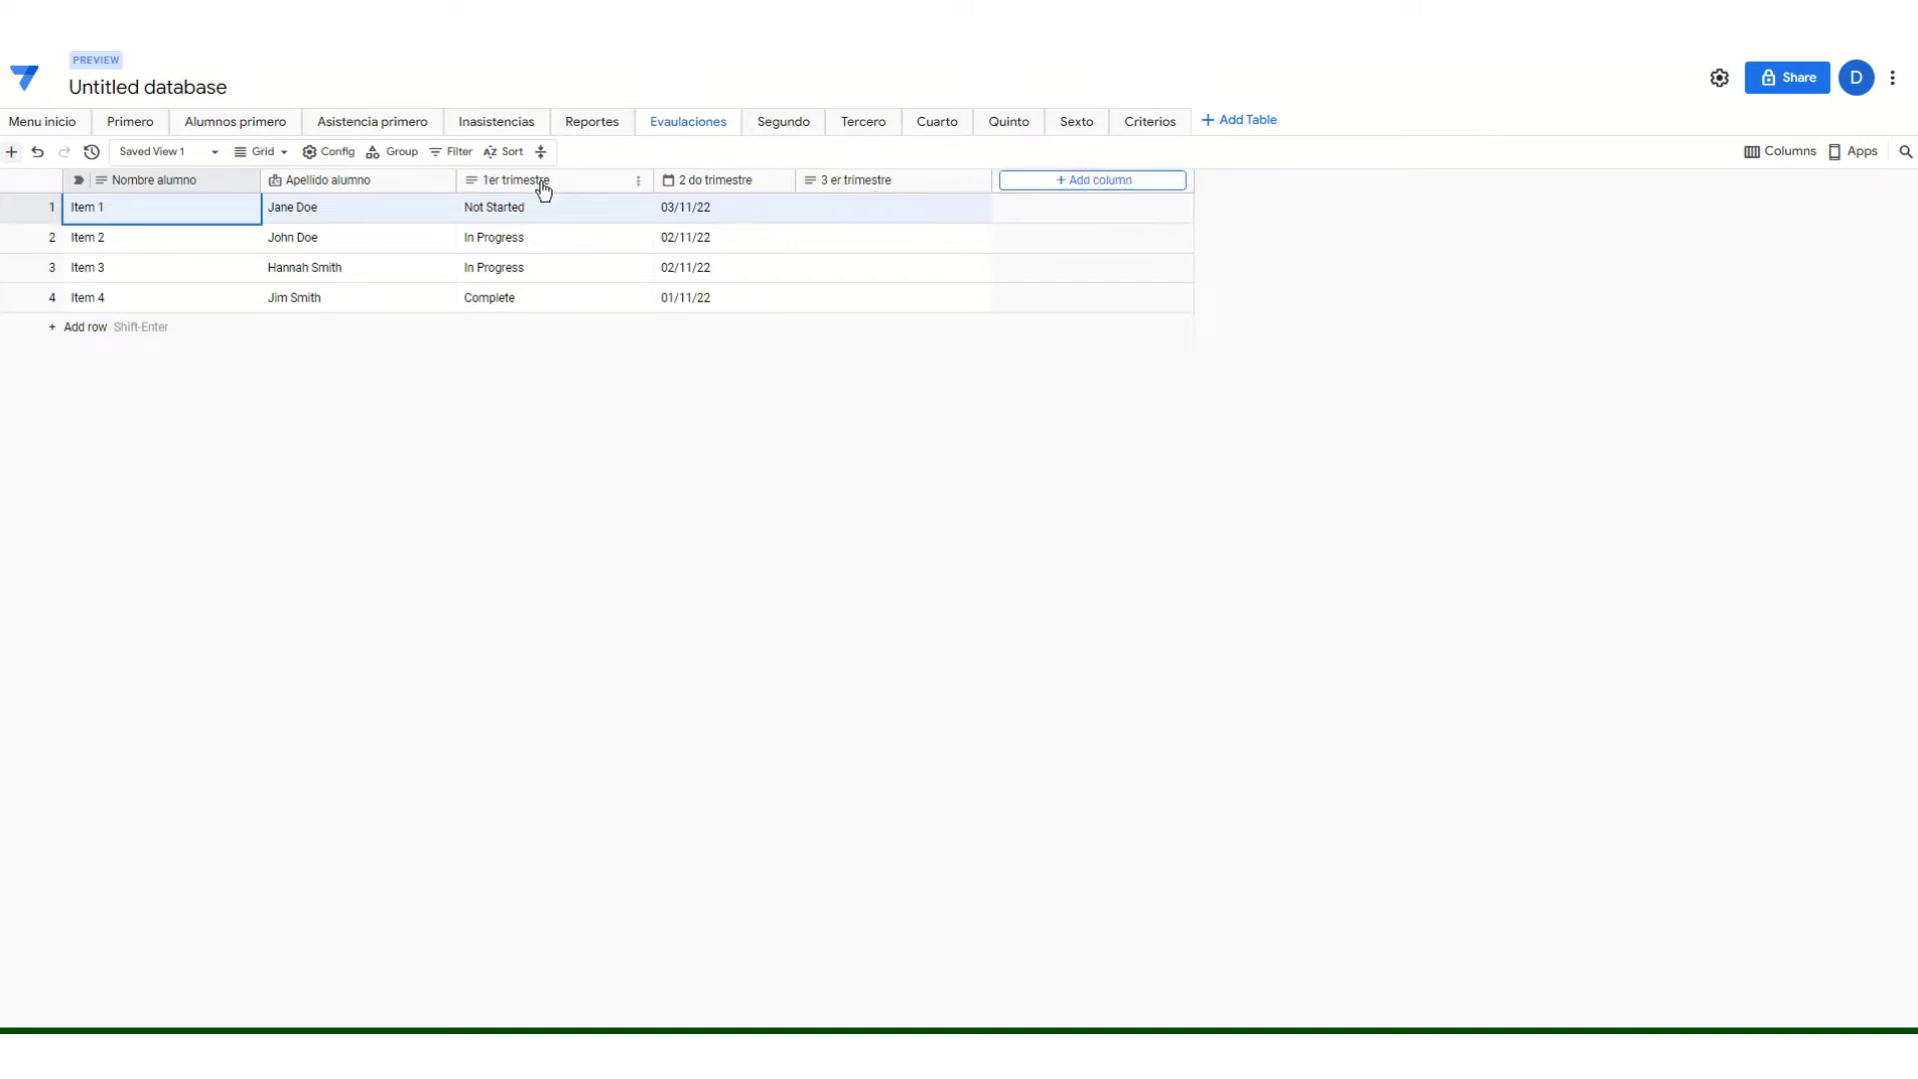
pyautogui.click(1121, 189)
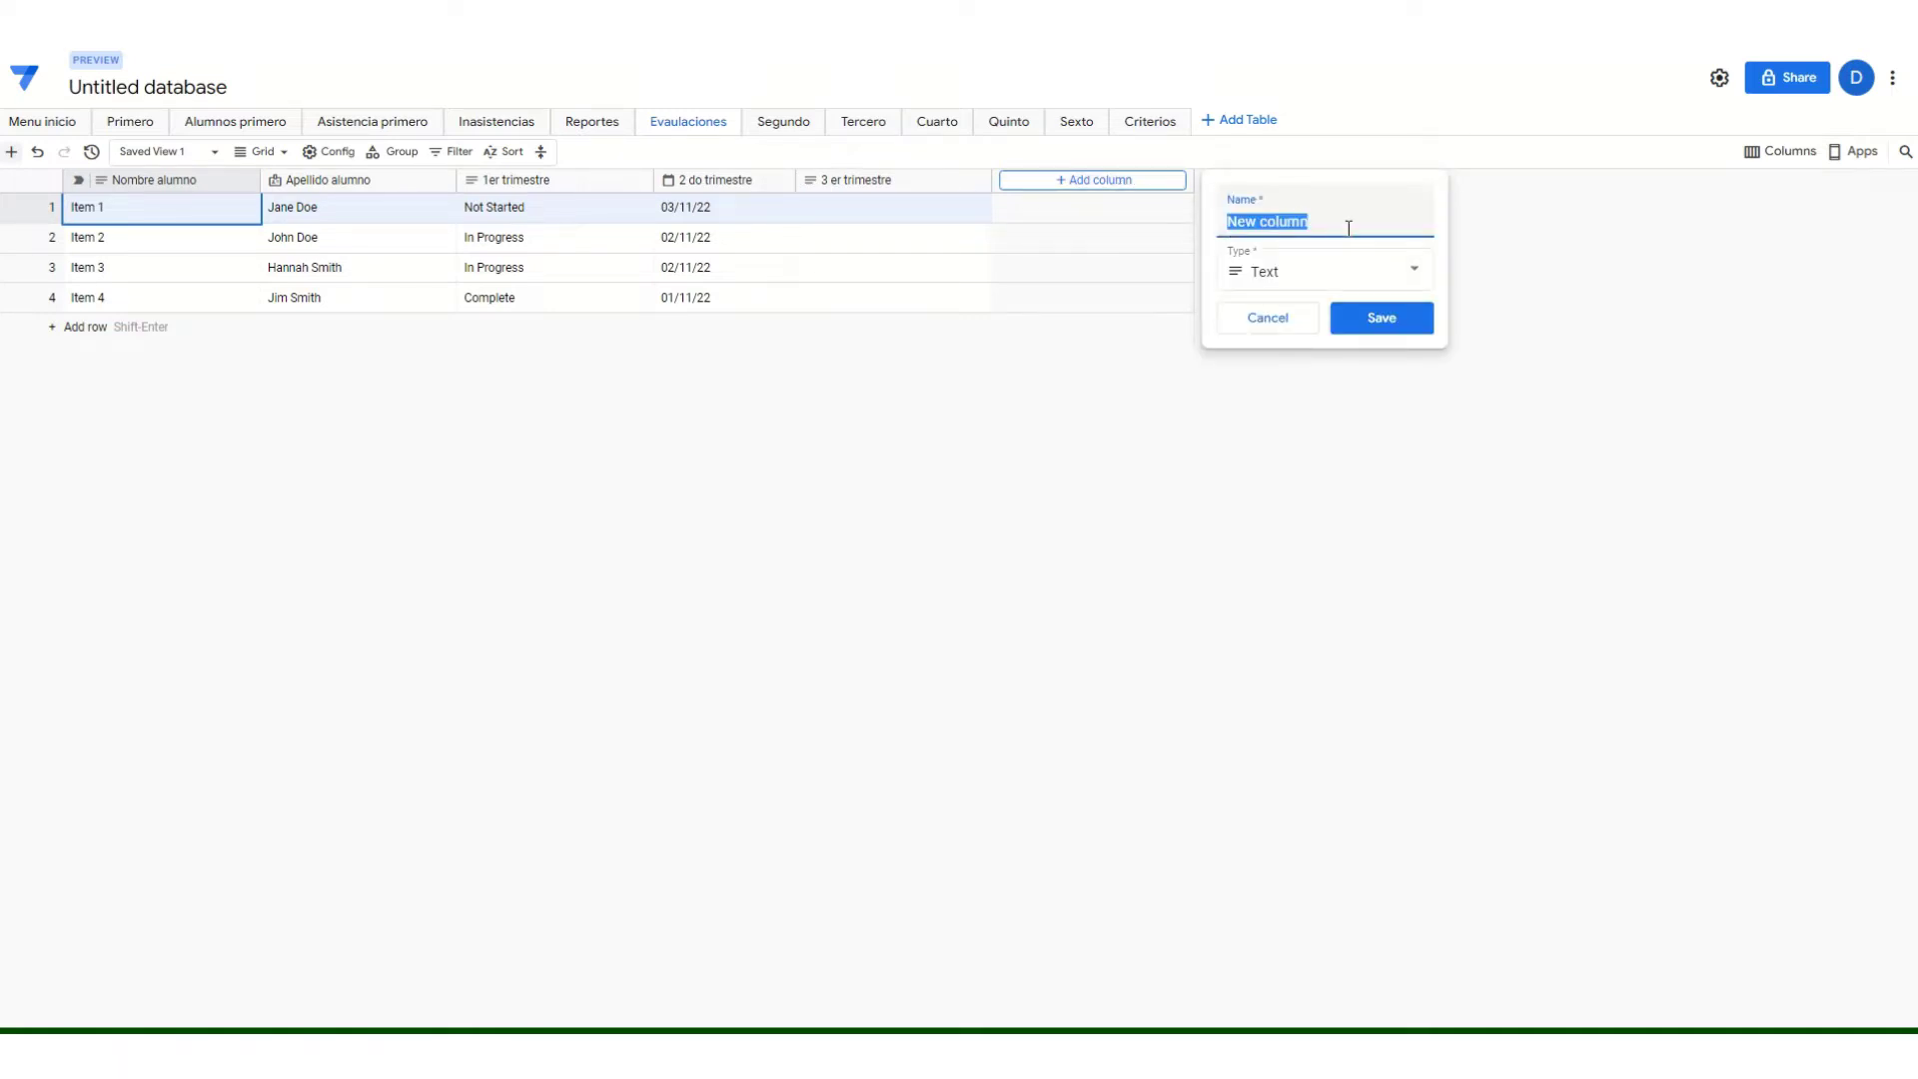
pyautogui.write('4 to trimestre')
pyautogui.click(1396, 317)
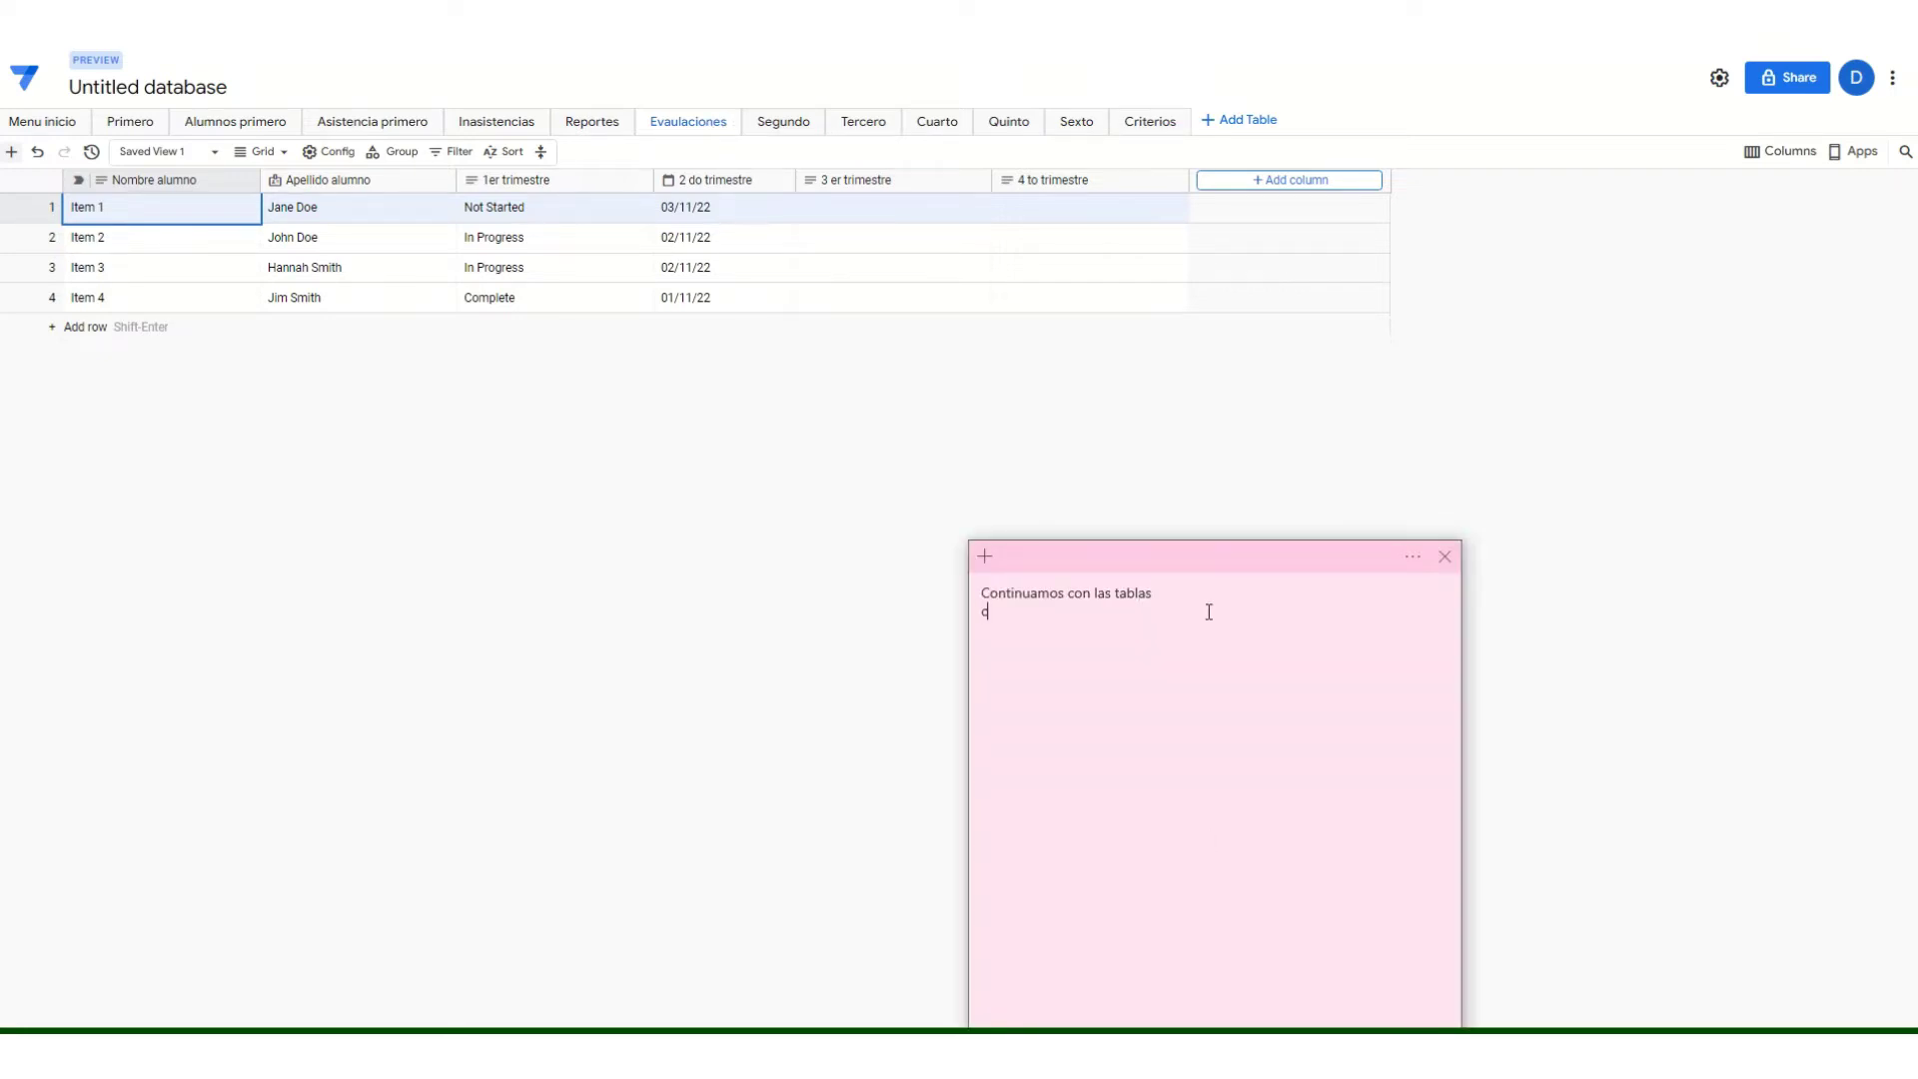
# Complete the sticky note's second line as "creamos la app para ir editando y haciendo los cruces de trablas".
pyautogui.write('reamos la app para ir editando')
pyautogui.write('y haciendo los cruces de trablas')
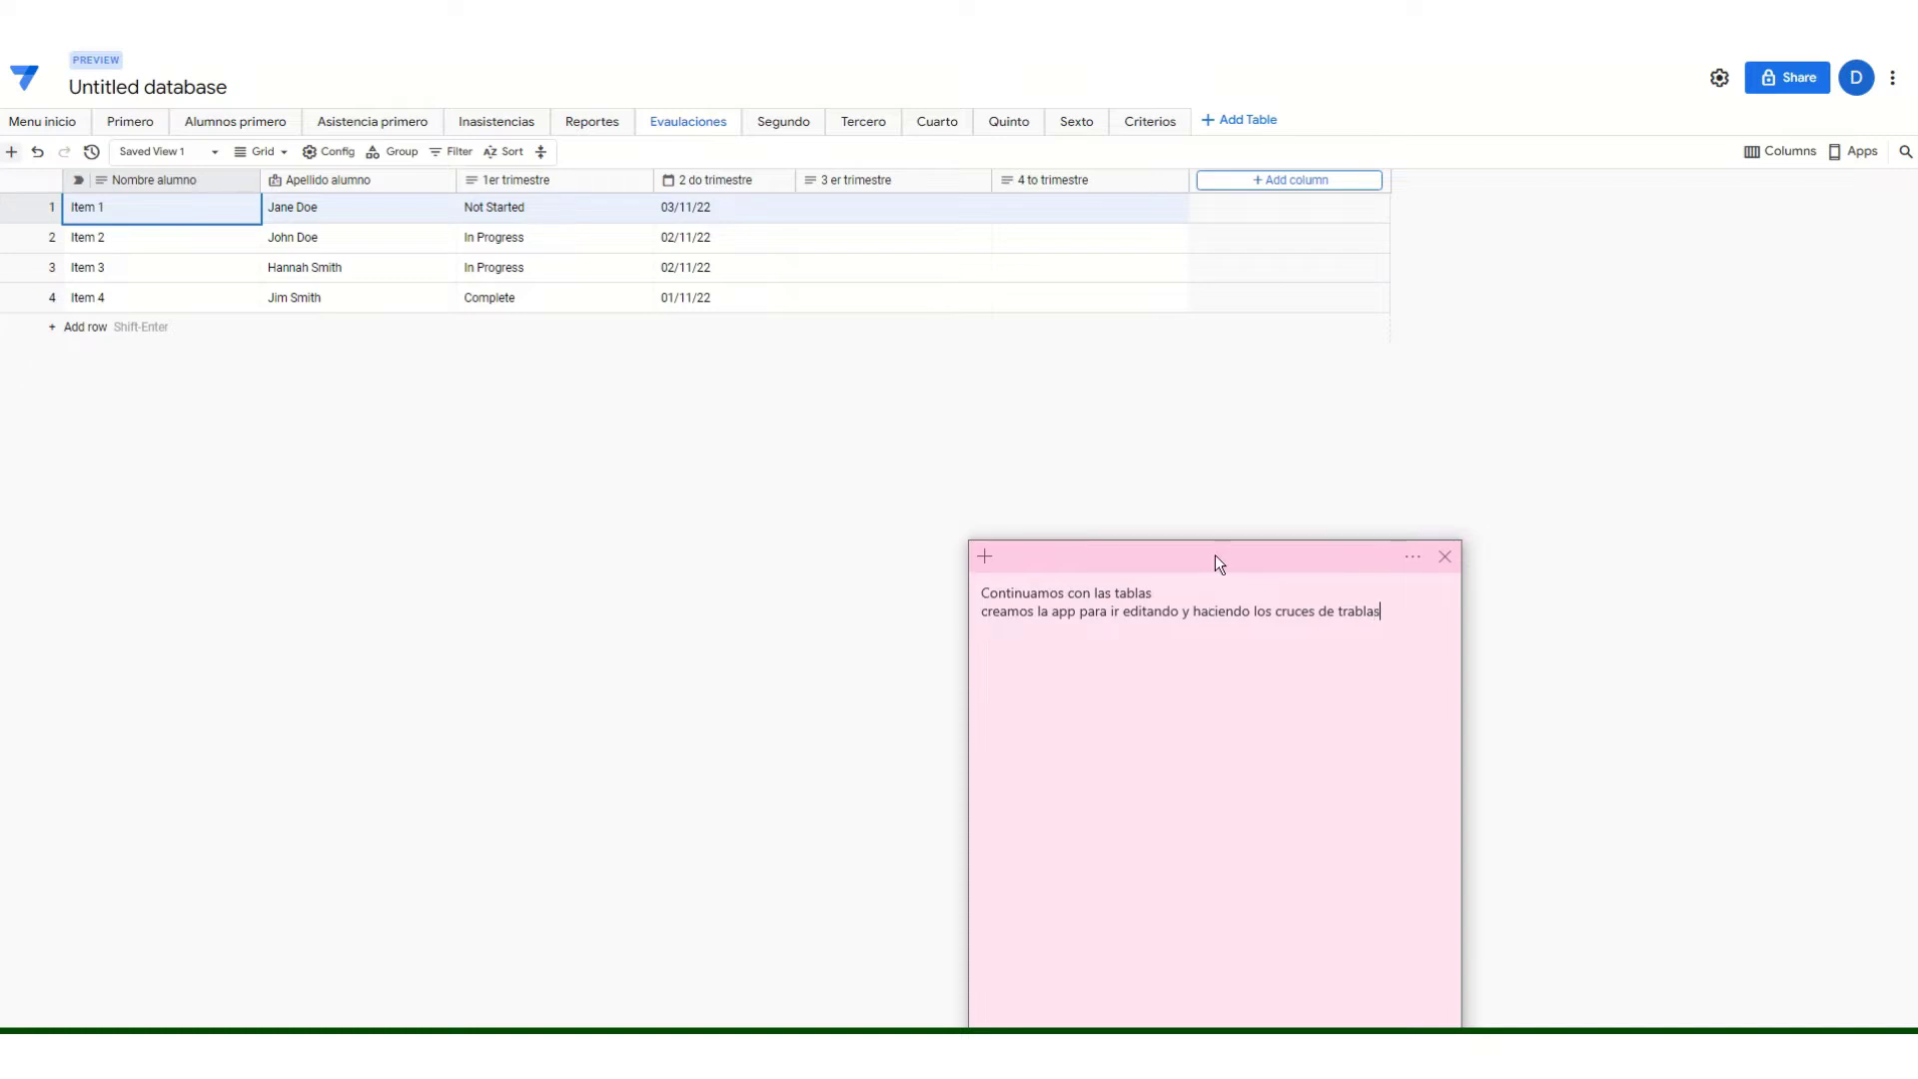
# Return to the database and create a new AppSheet app from the Evaulaciones table.
pyautogui.click(1626, 228)
pyautogui.click(1856, 153)
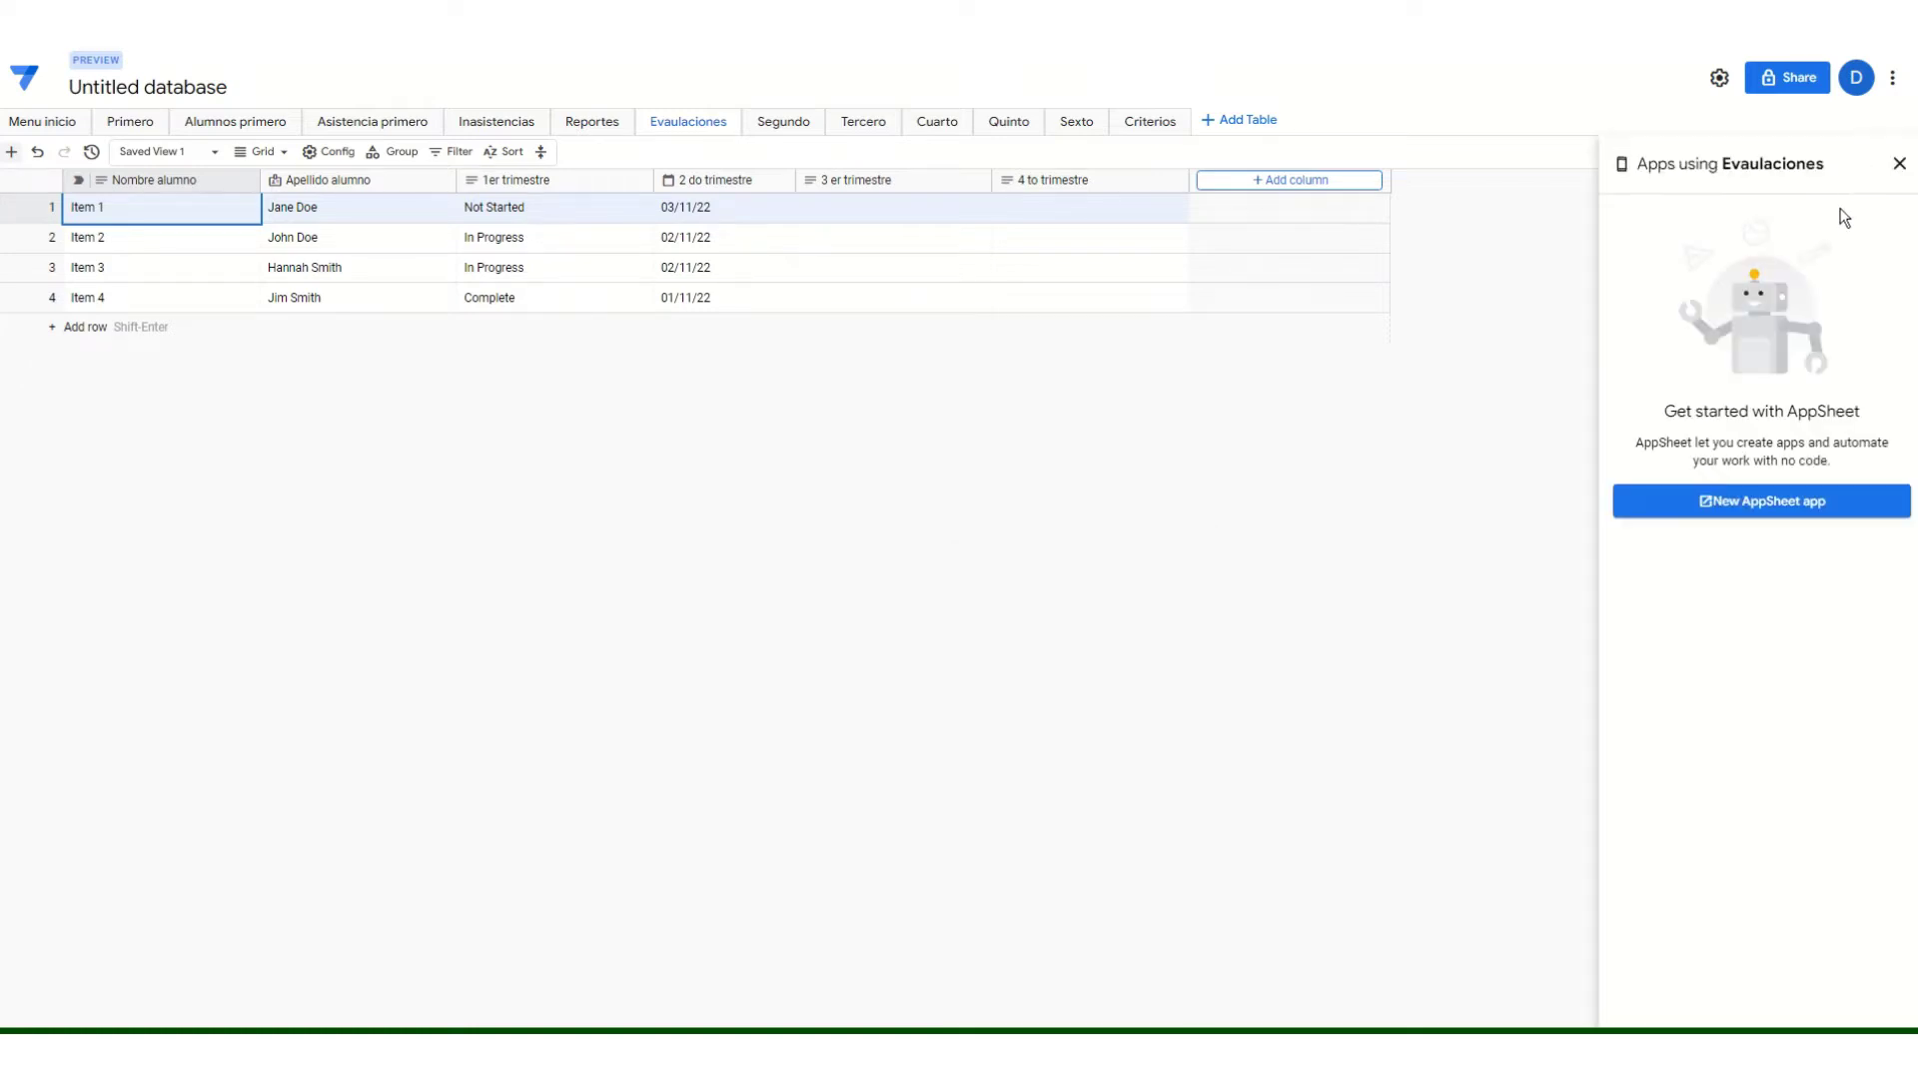
pyautogui.click(1755, 520)
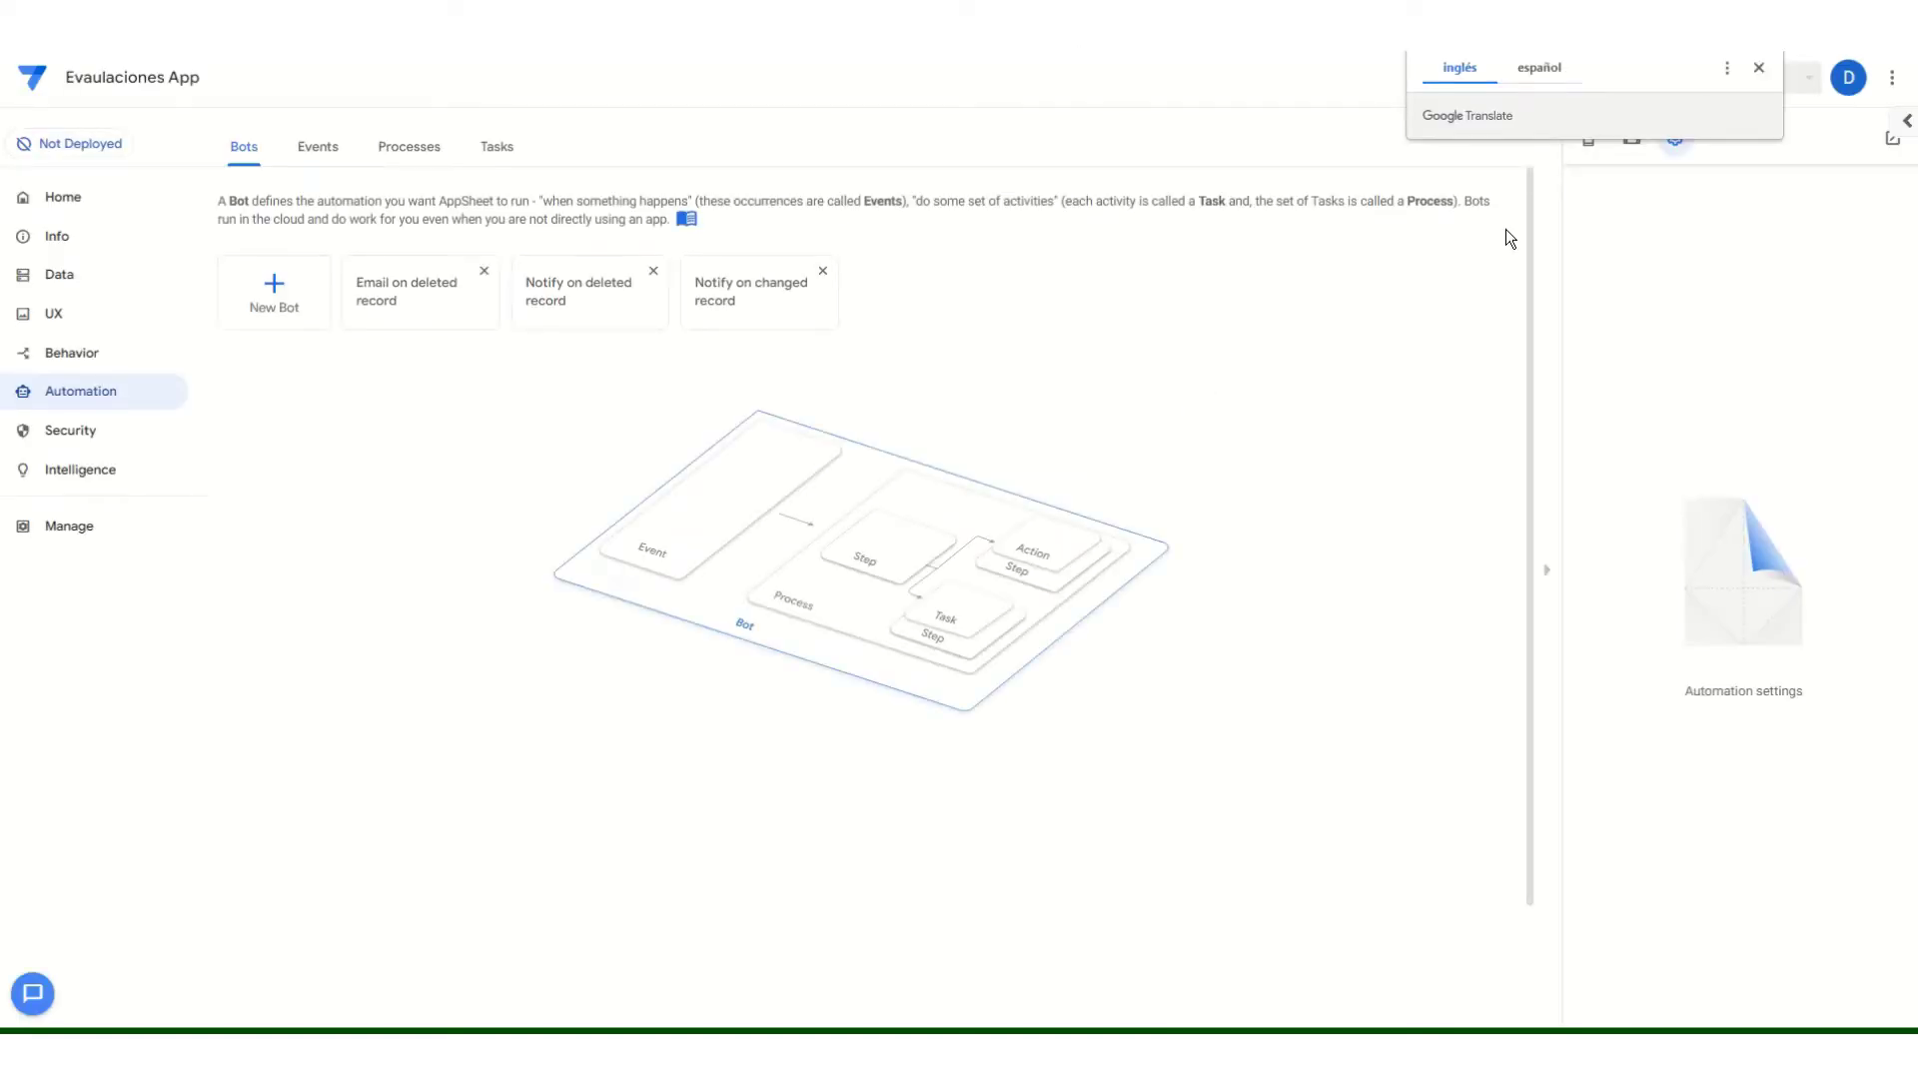
# Start adding tables to the app's data from the connected AppSheet database, the untitled one with 13 tables.
pyautogui.click(89, 276)
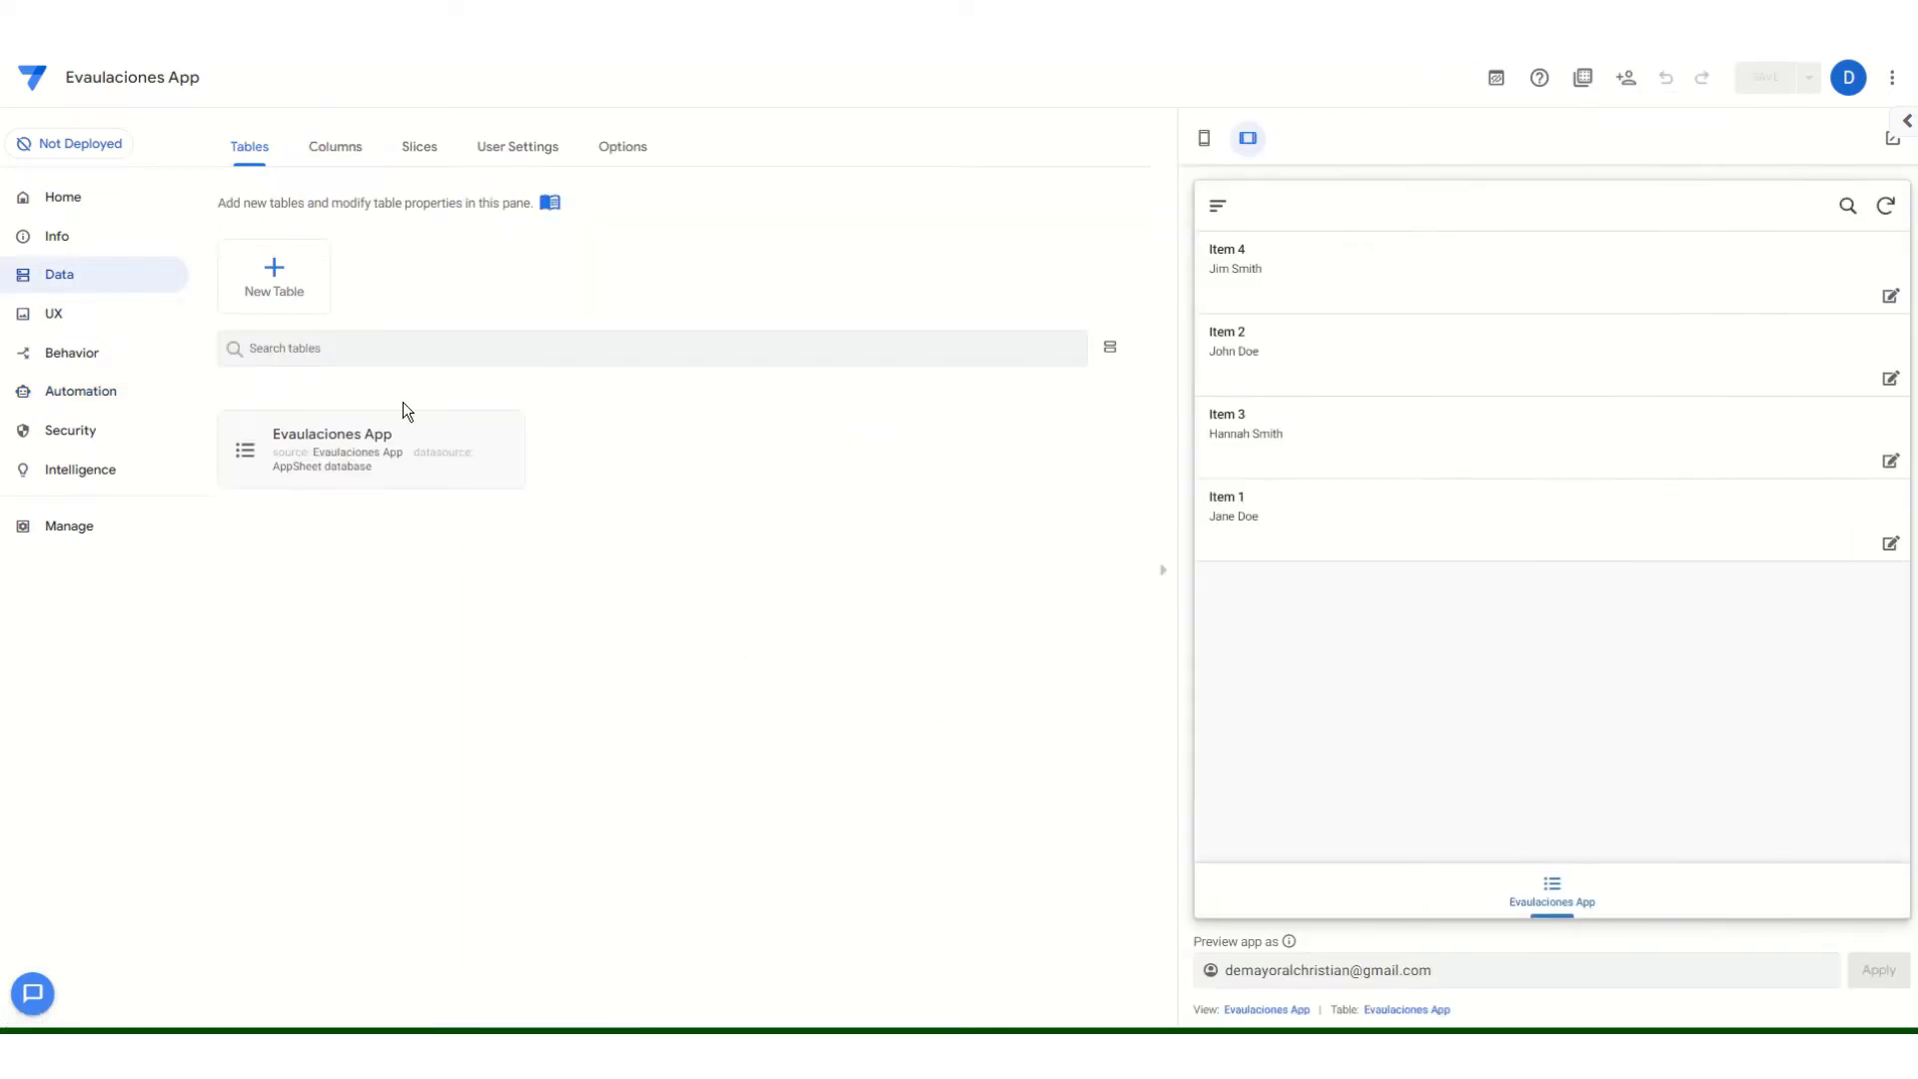
pyautogui.click(273, 284)
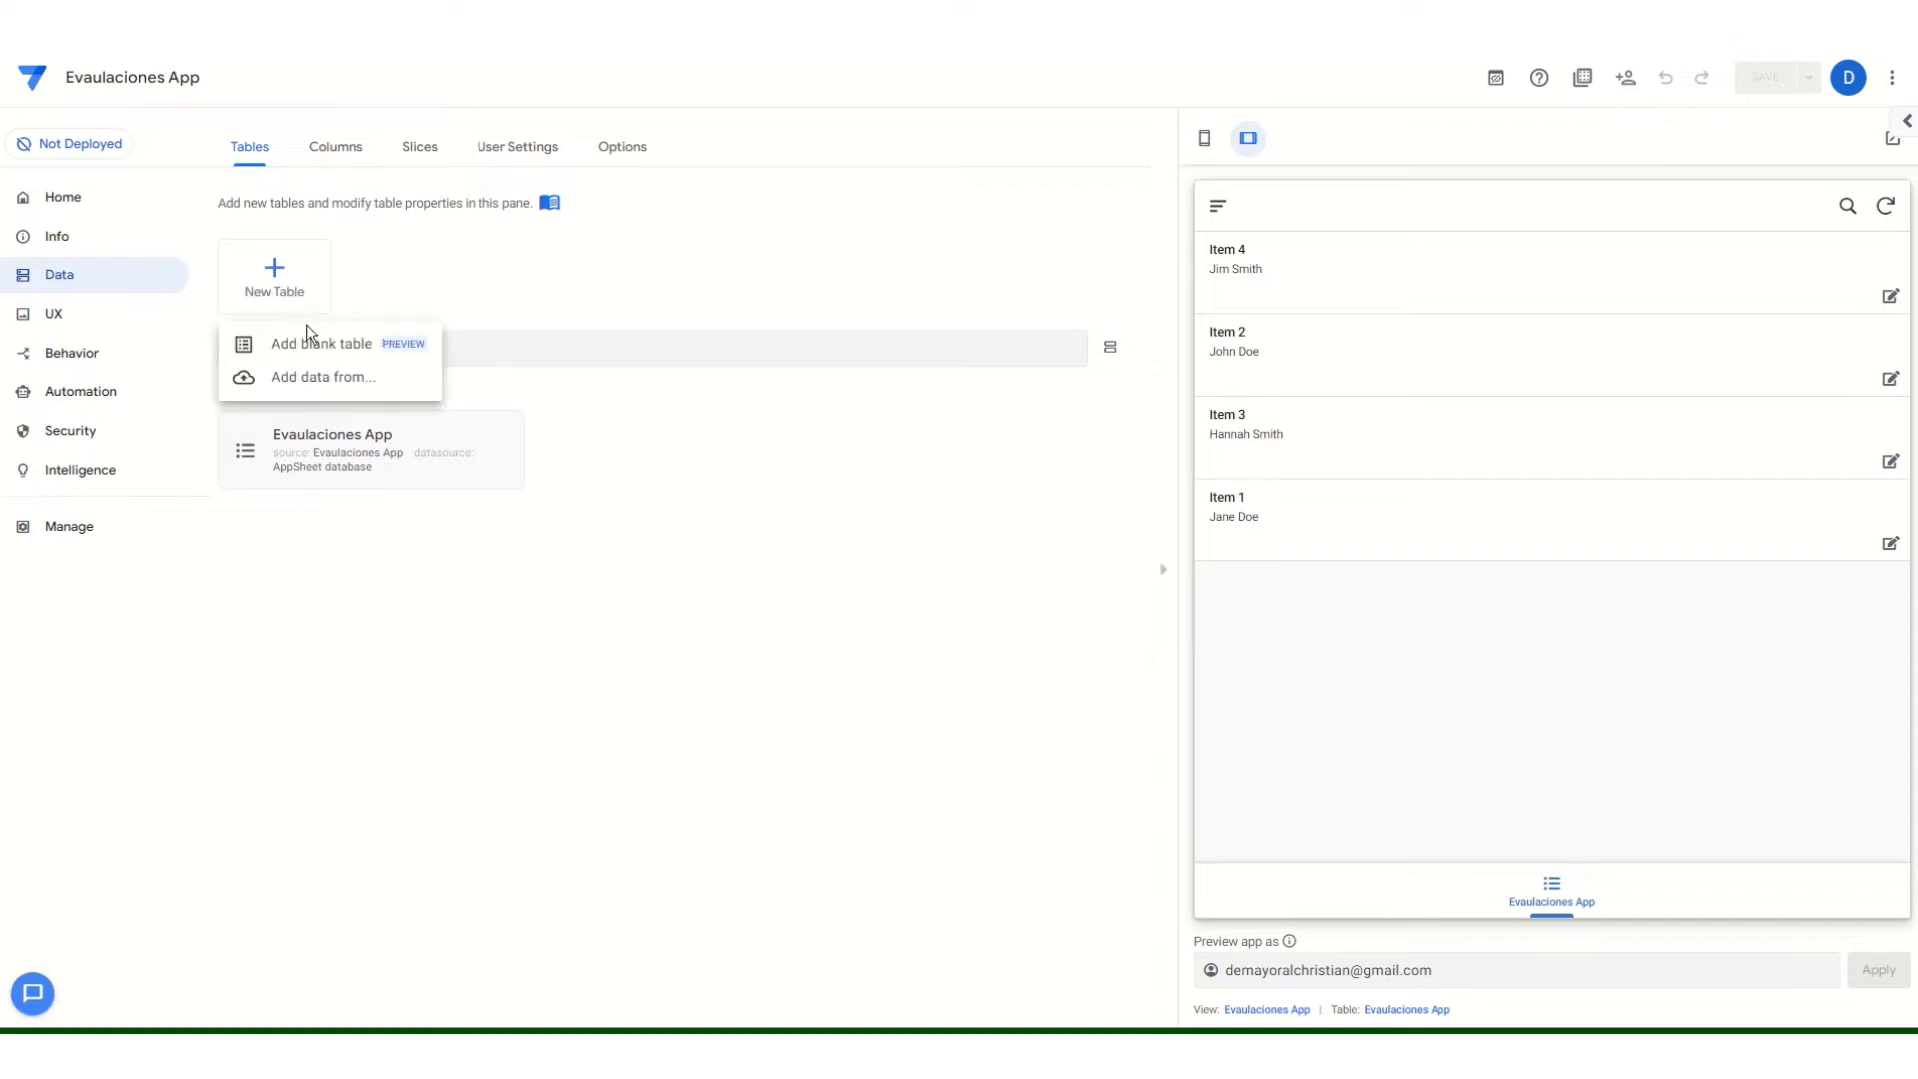
pyautogui.click(304, 385)
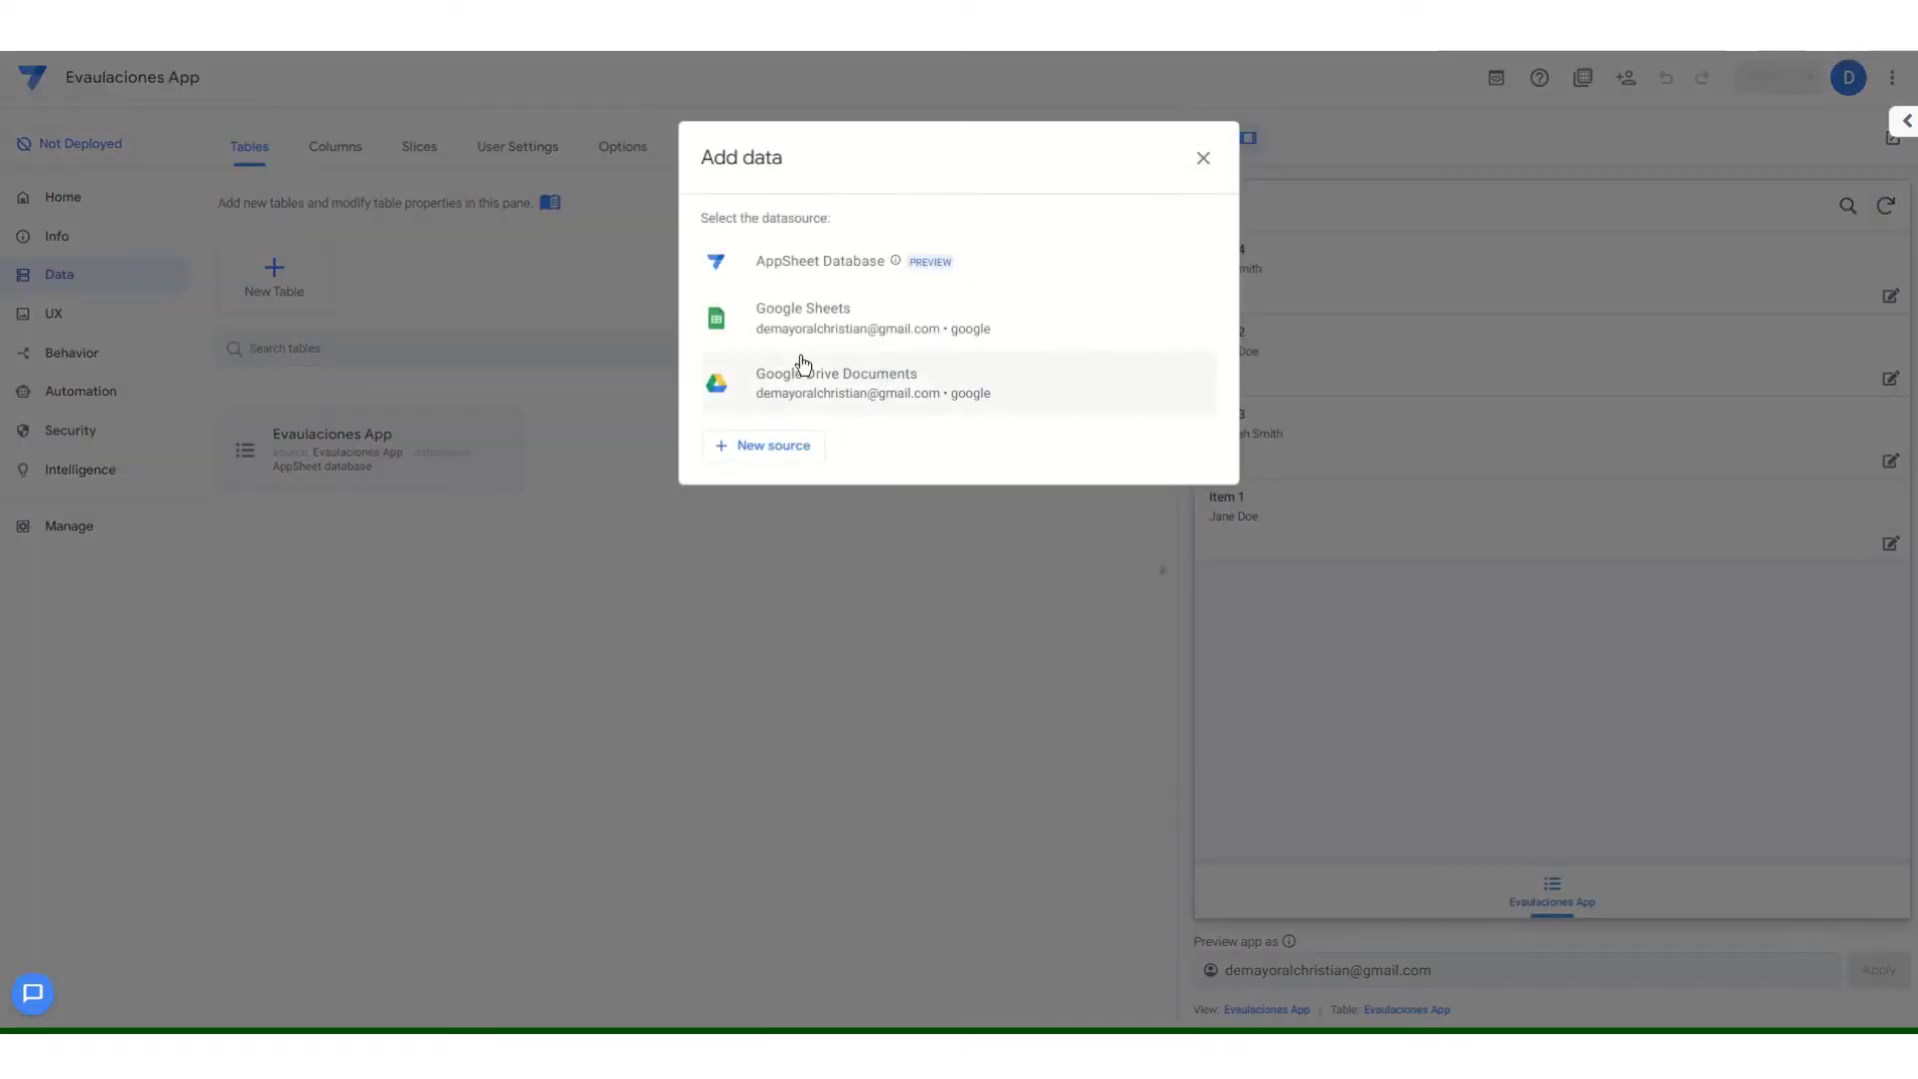
pyautogui.click(823, 266)
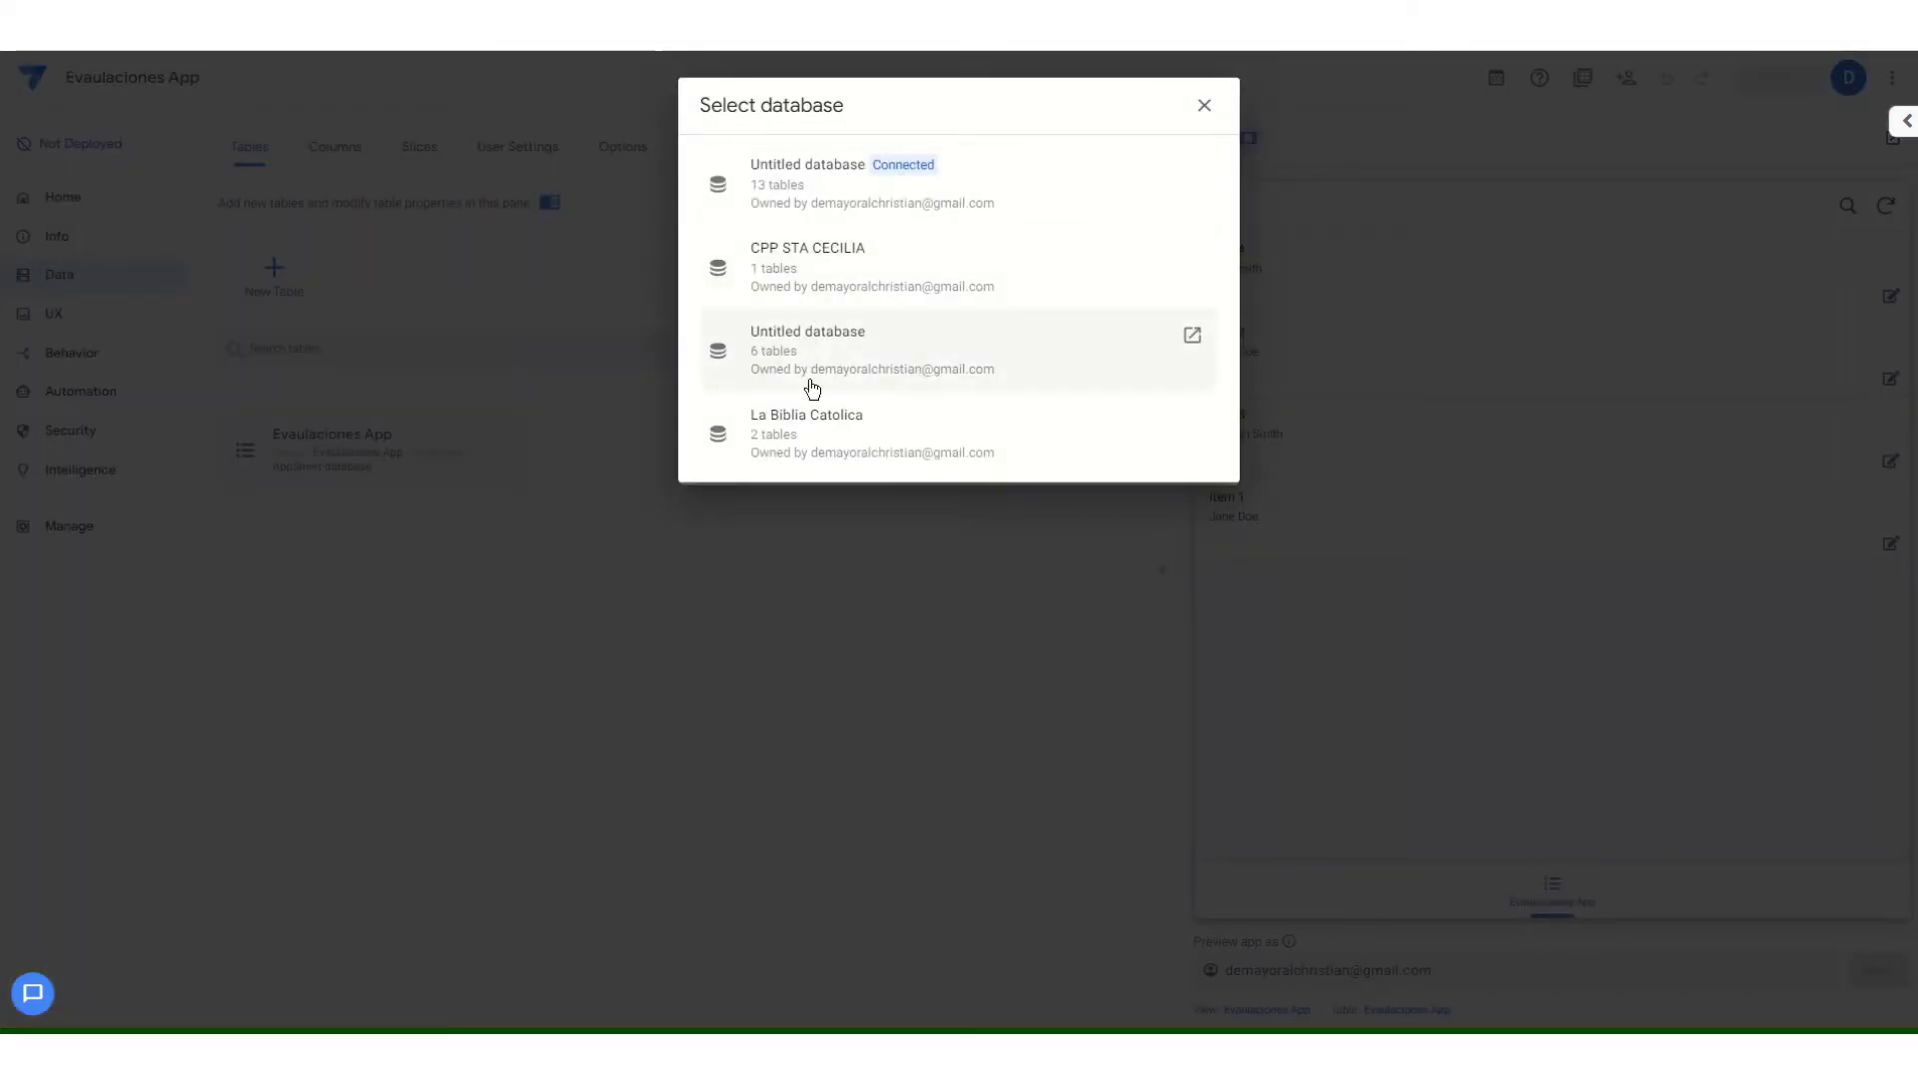
pyautogui.click(824, 187)
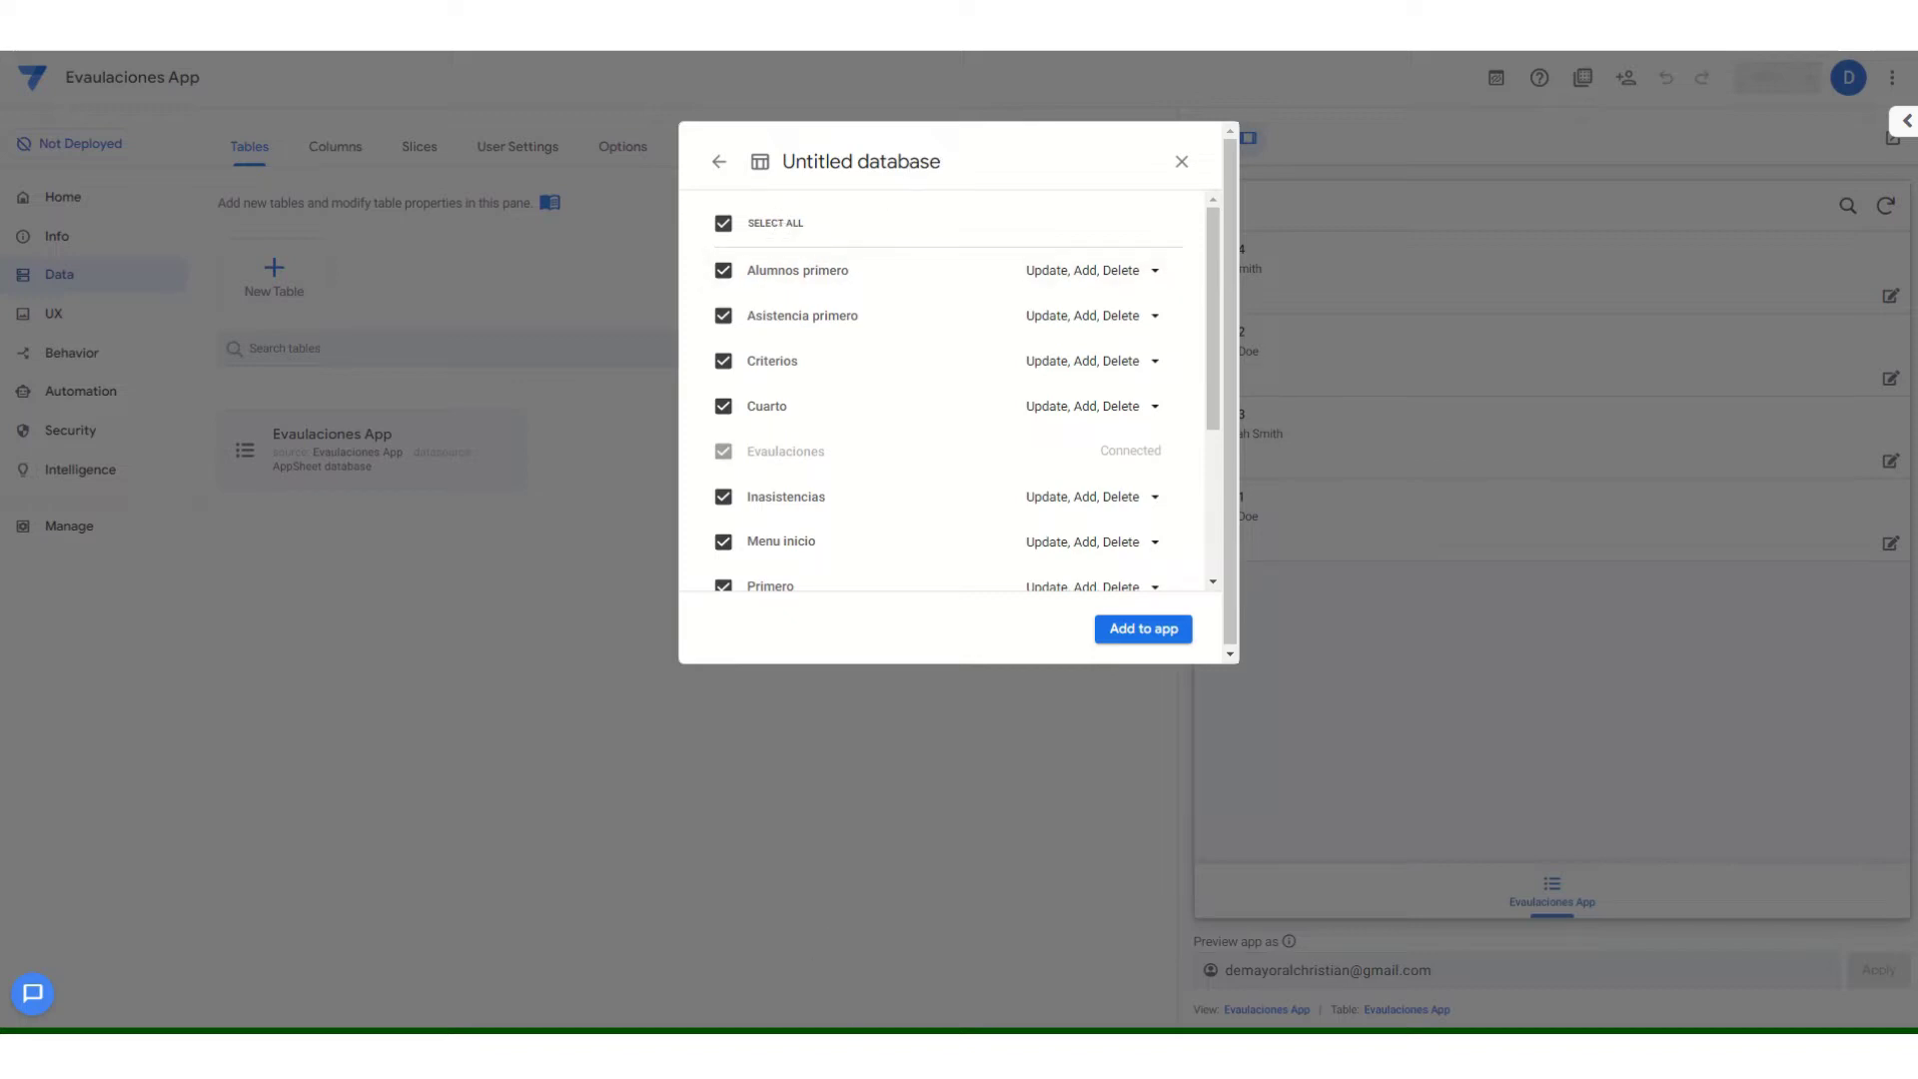
# Switch to the sticky note and add a third line reading "pongamoles un titulo a la base de datos".
pyautogui.hotkey('alt', 'Tab')
pyautogui.click(1398, 612)
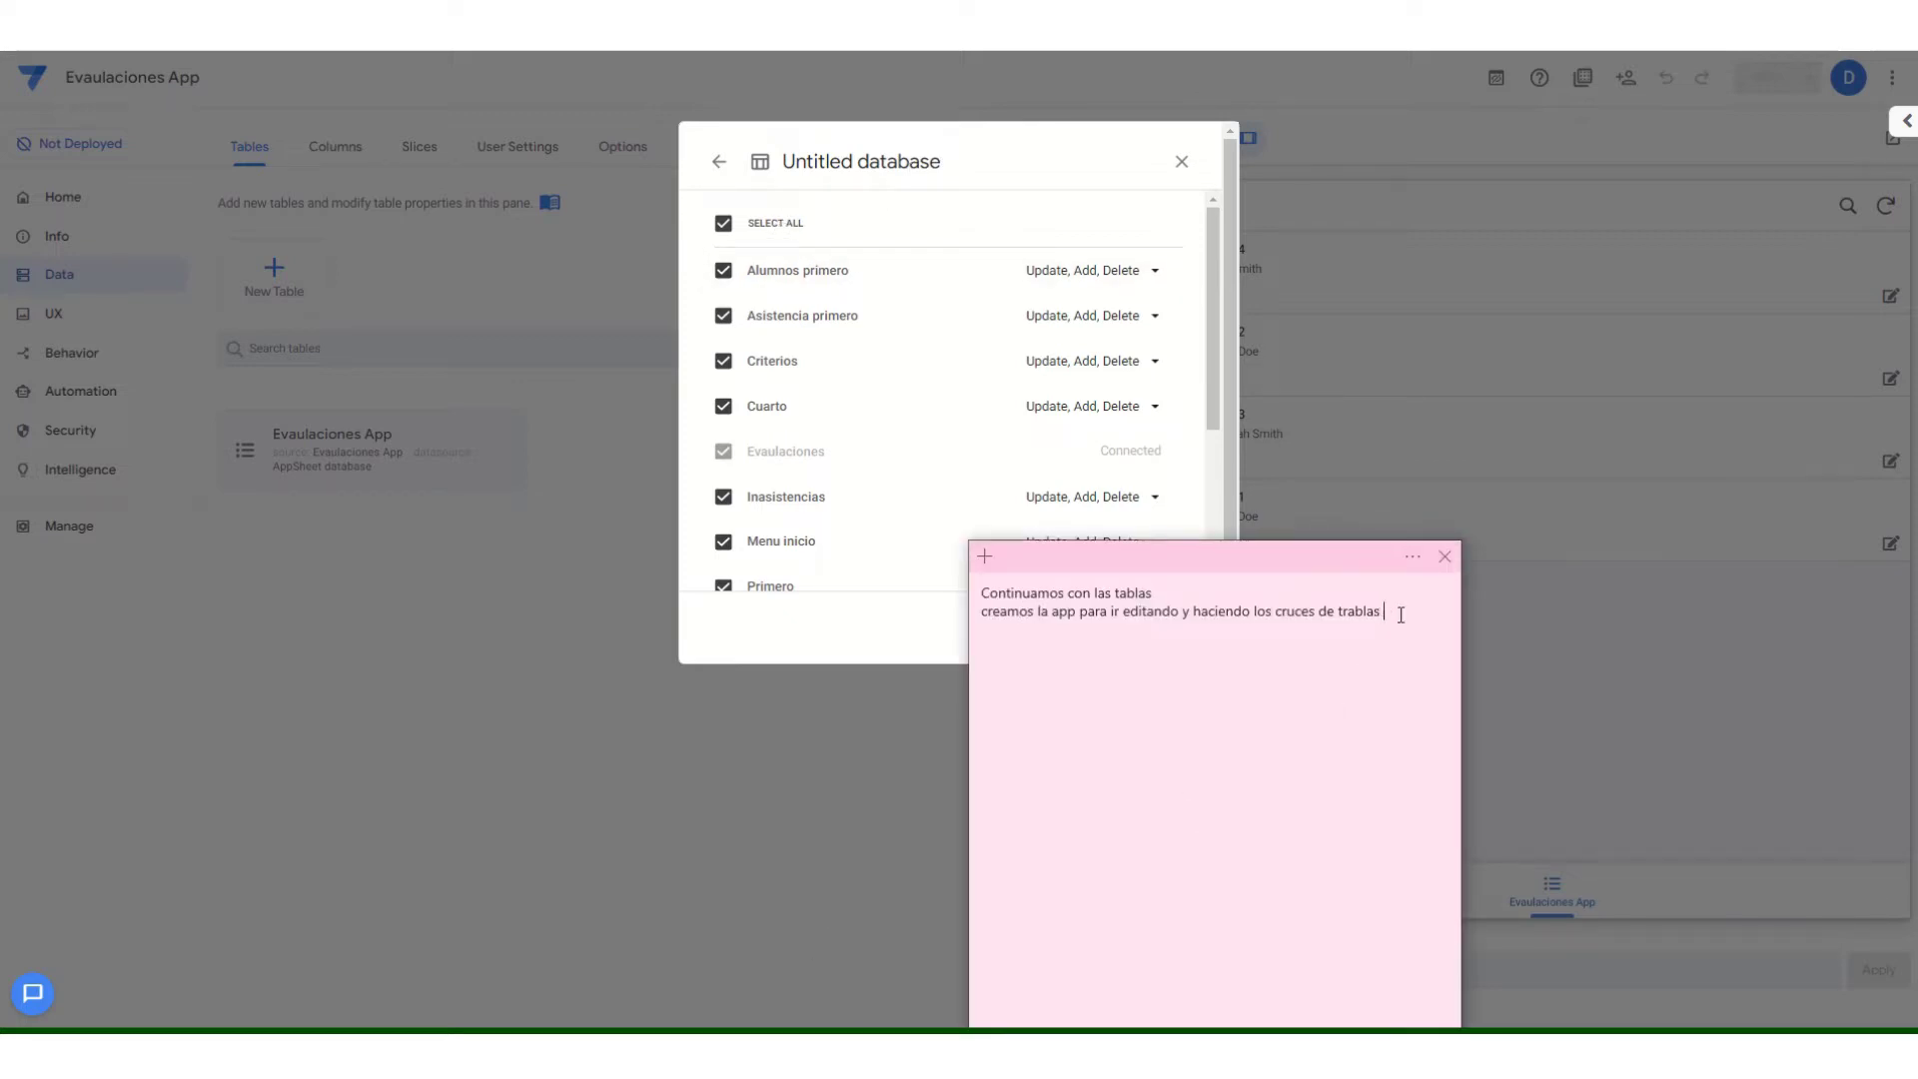
pyautogui.write('a')
pyautogui.press('BackSpace')
pyautogui.press('BackSpace')
pyautogui.write('ongamoles un titulo a la base de datos')
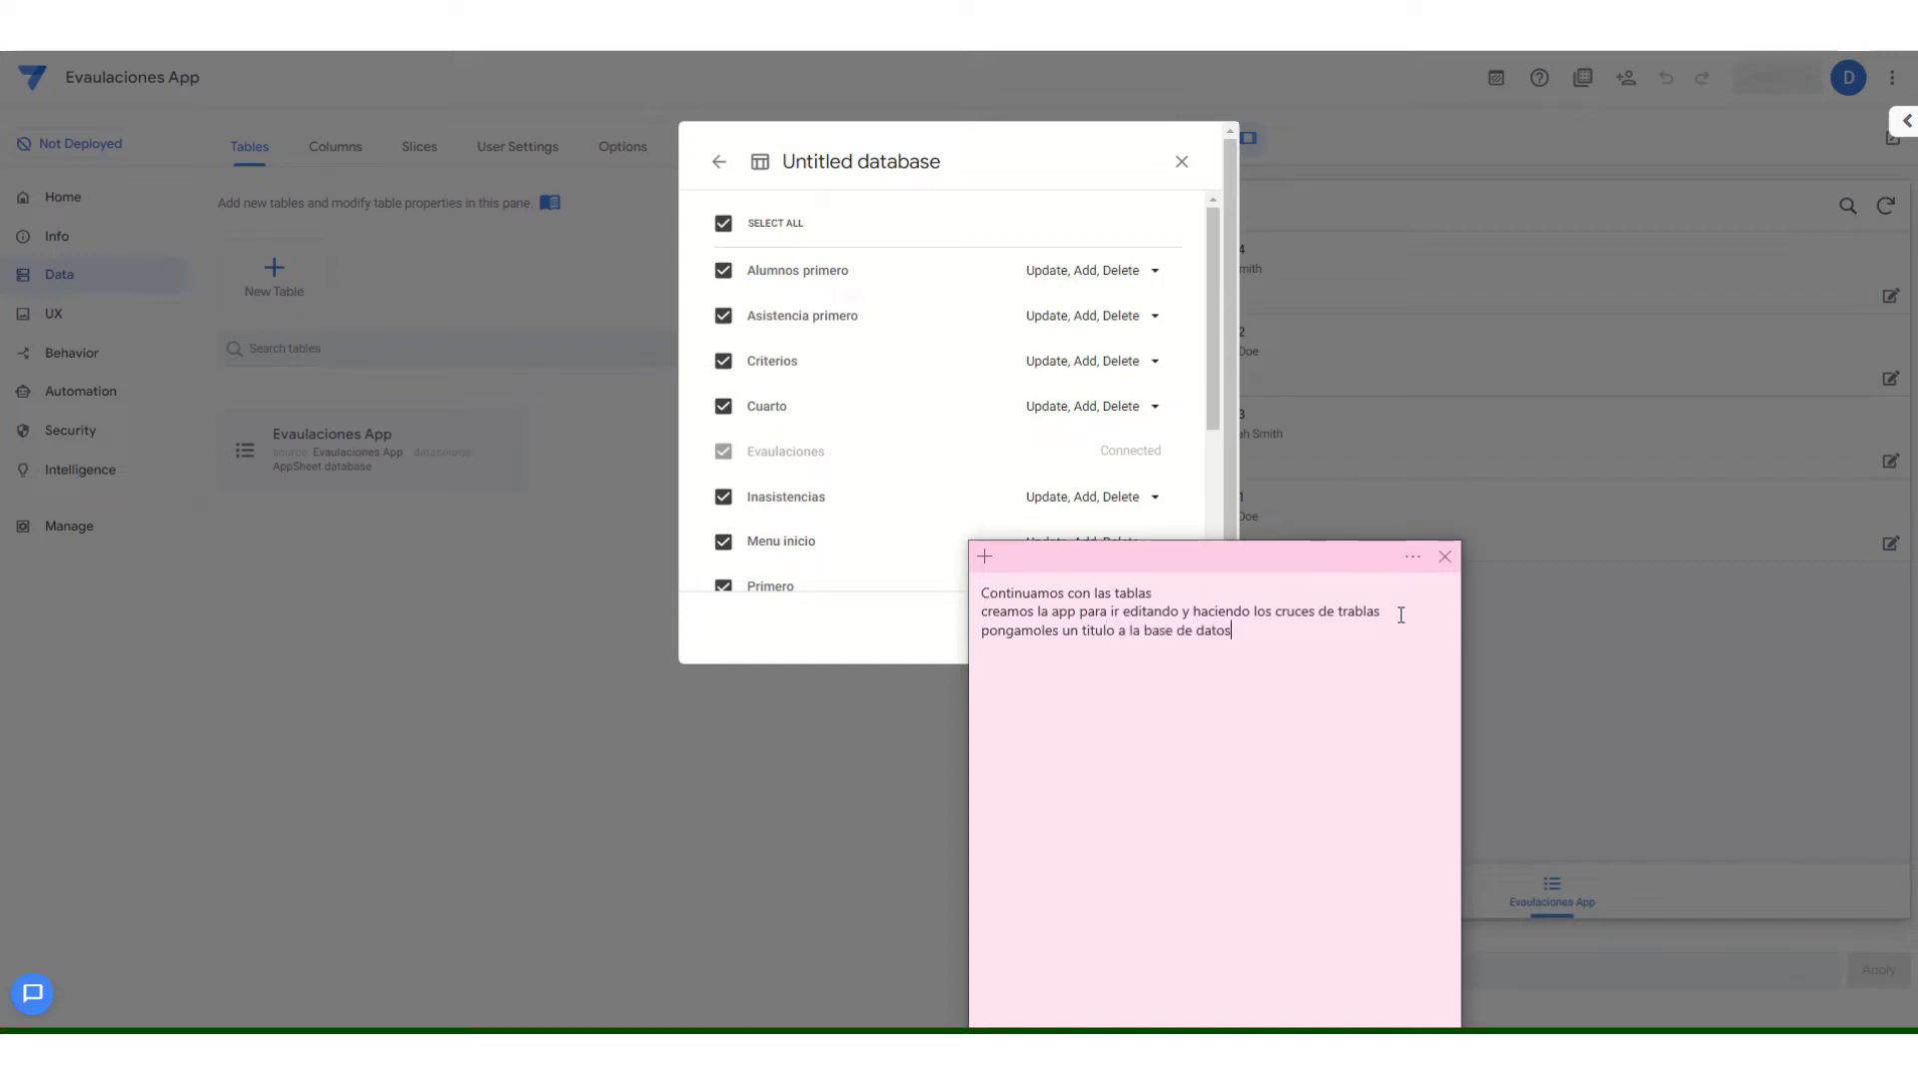
# Return to the database and replace its title with "app control escolar".
pyautogui.click(860, 696)
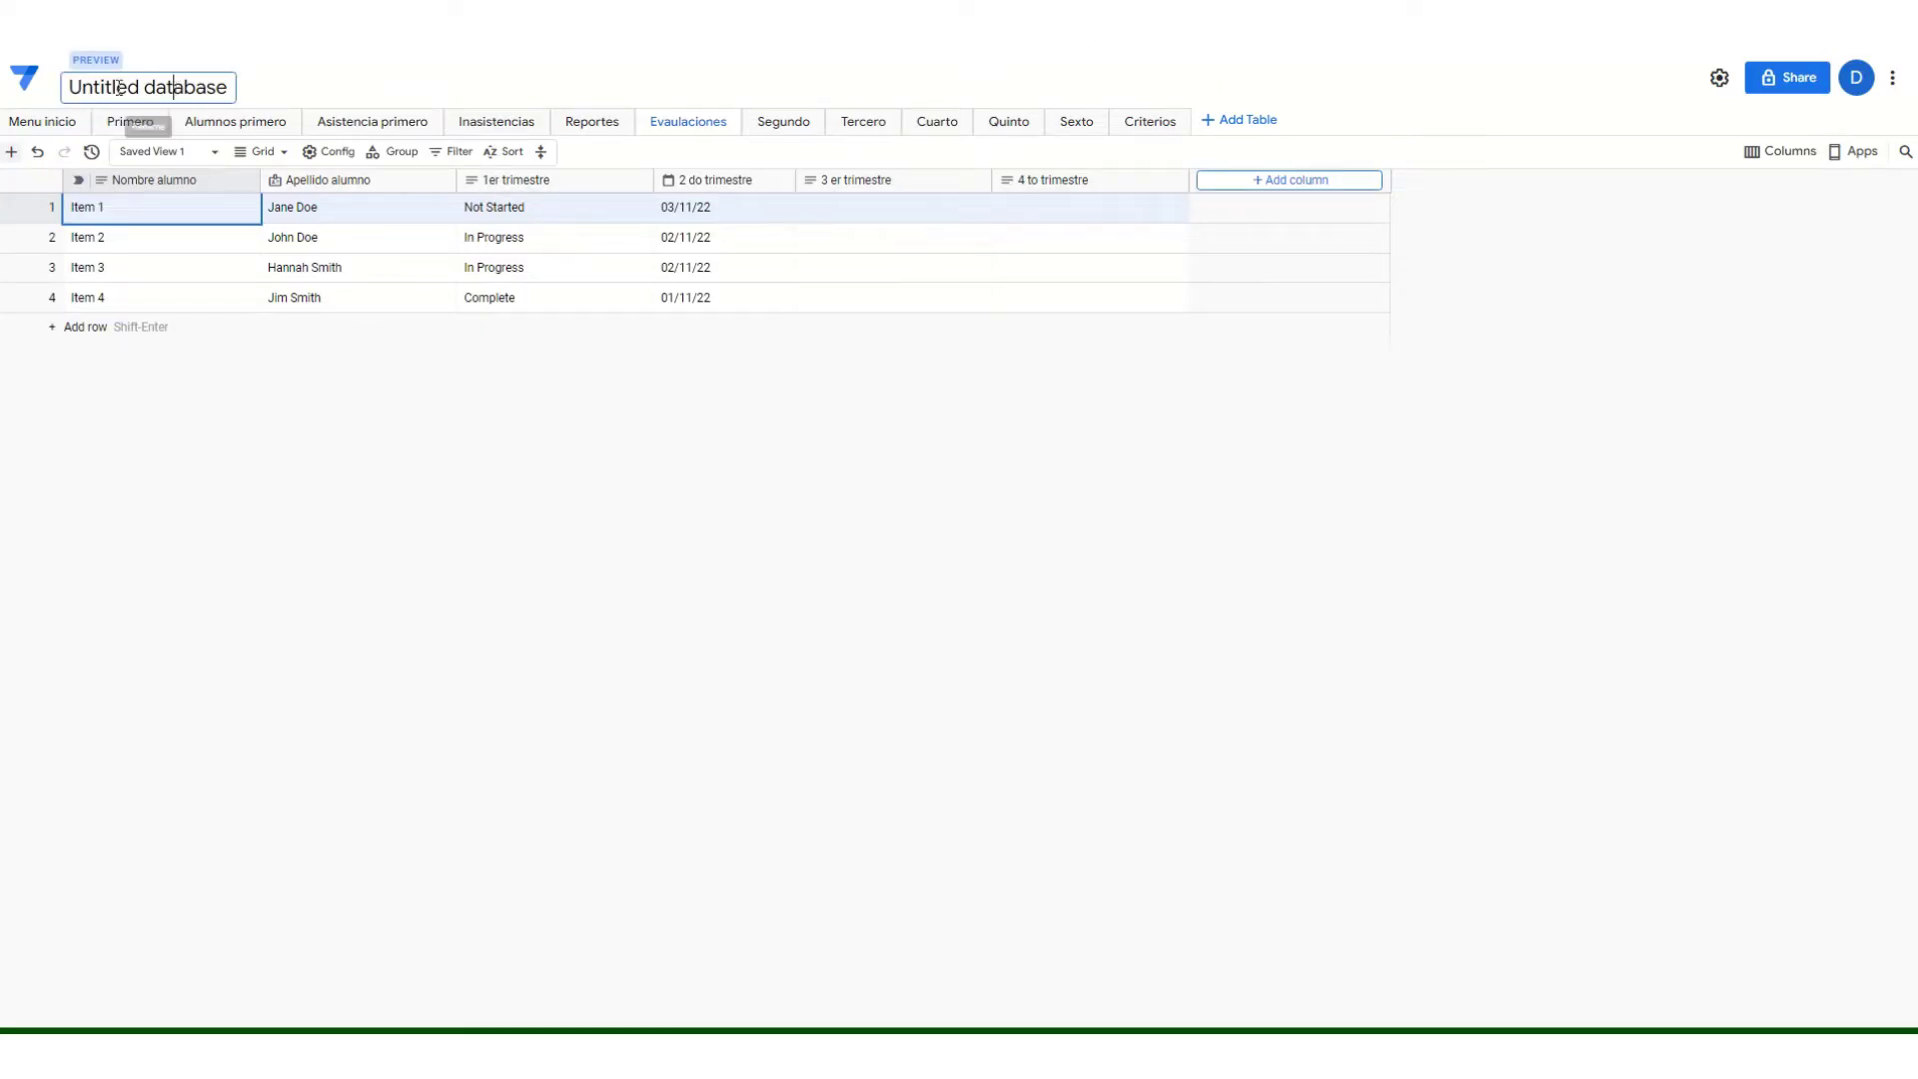
pyautogui.click(80, 87)
pyautogui.hotkey('shift', 'End')
pyautogui.press('BackSpace')
pyautogui.press('BackSpace')
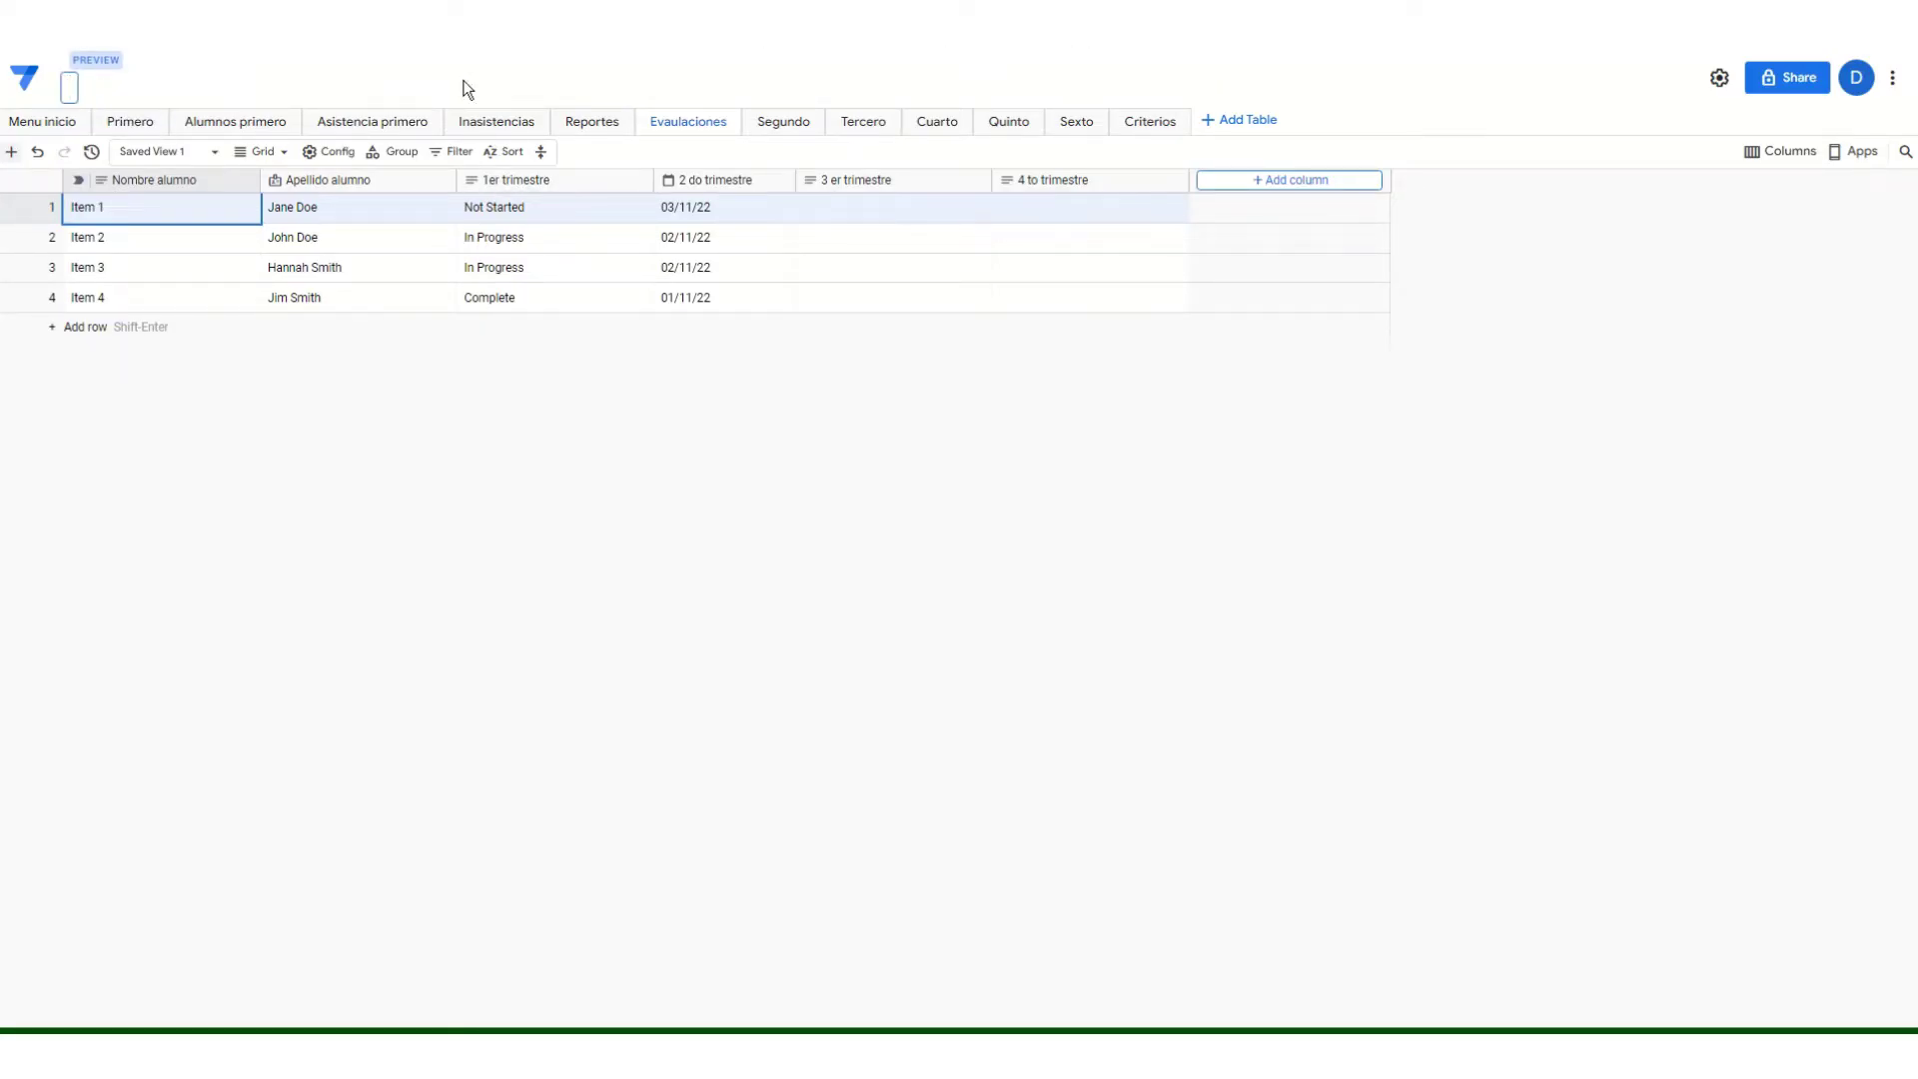
pyautogui.write('app control escolar')
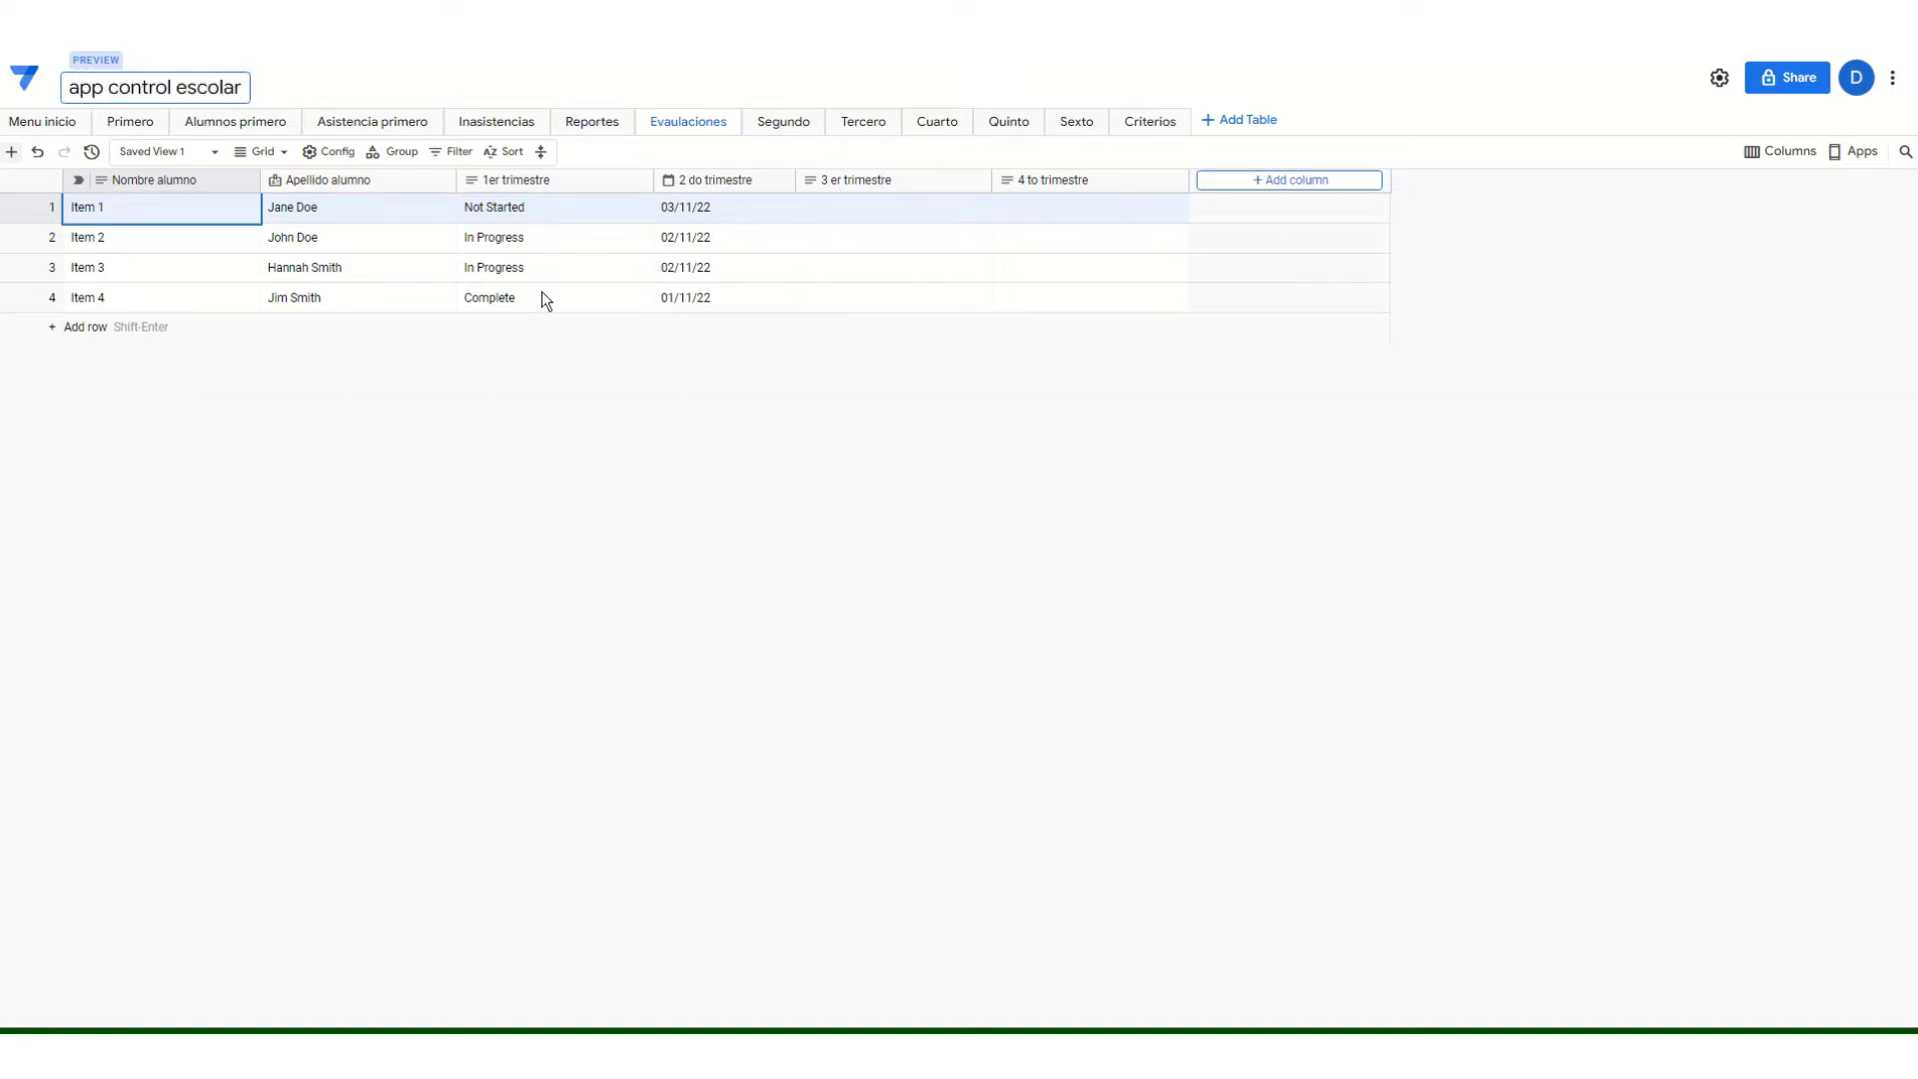
pyautogui.press('Return')
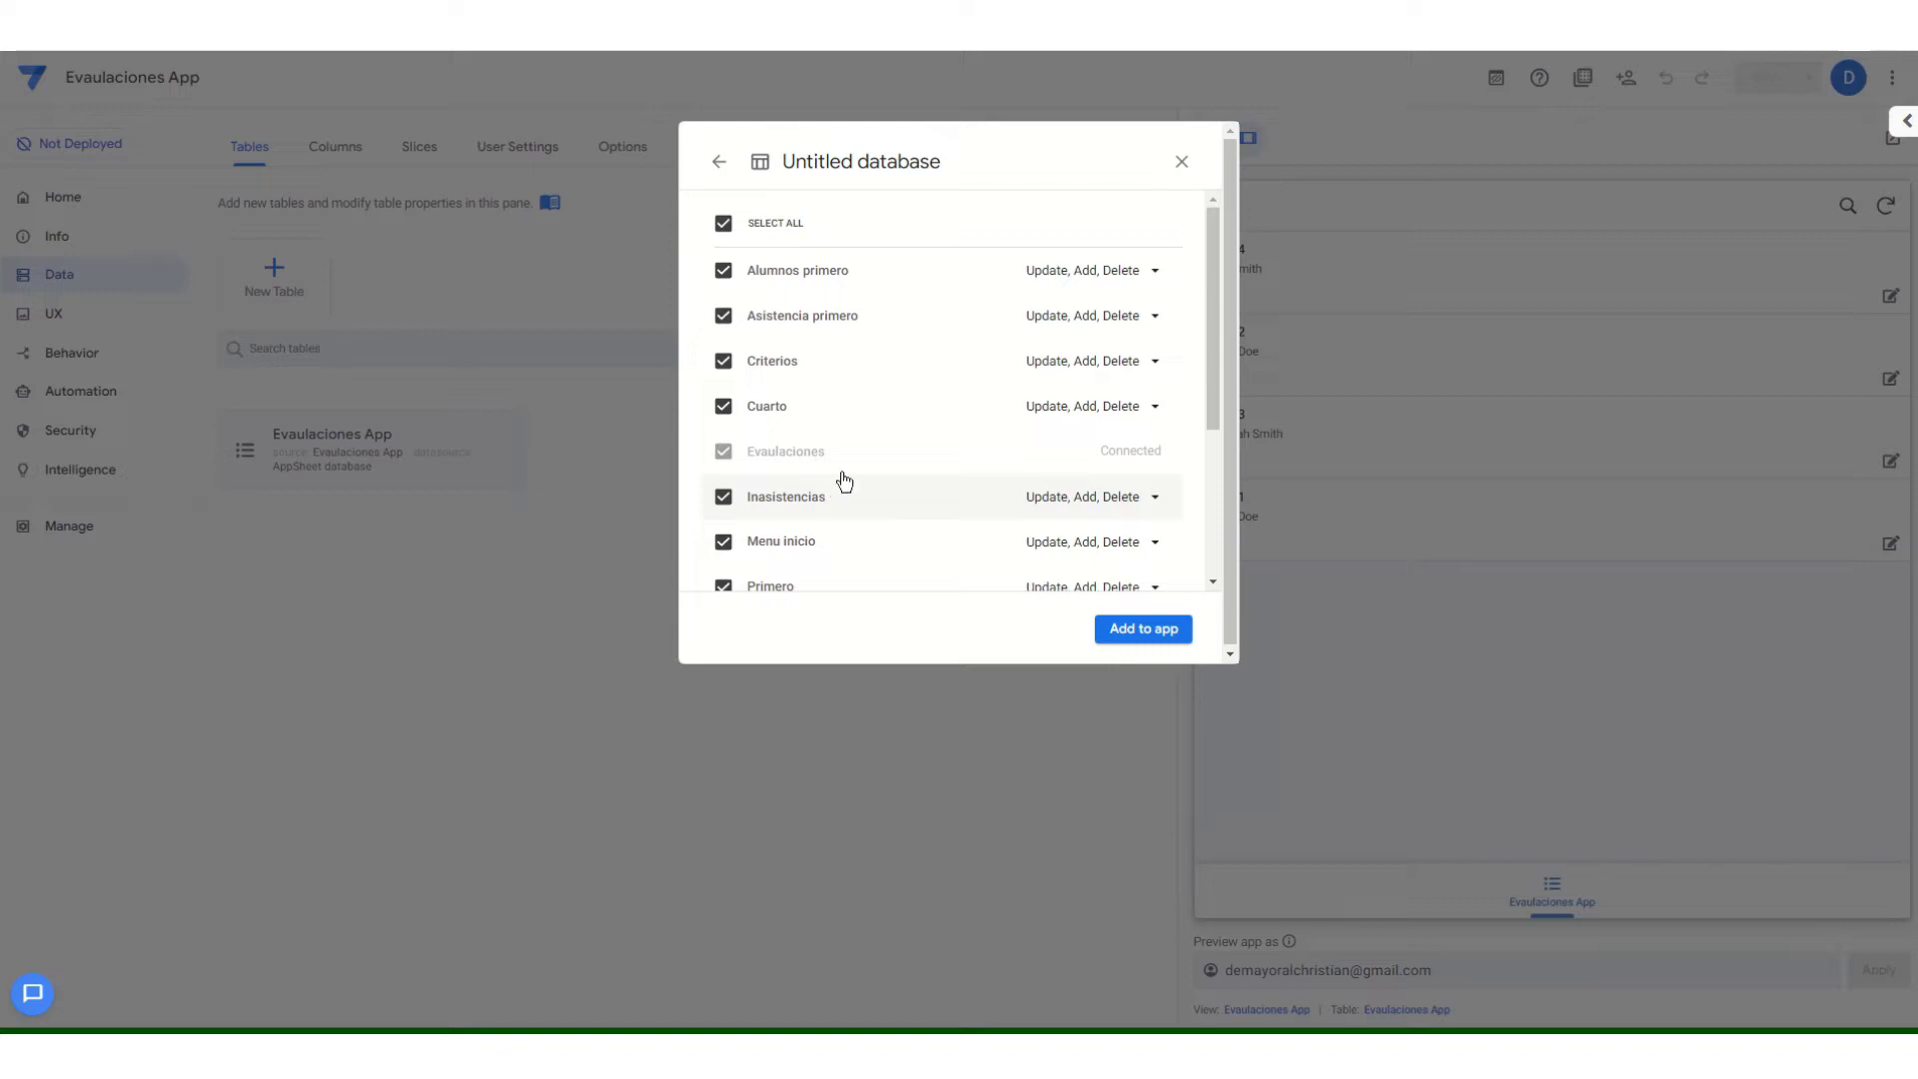
# Go back to the app editor and review the database tables selected for adding to the app.
pyautogui.scroll(-1, 840, 468)
pyautogui.scroll(-2, 840, 468)
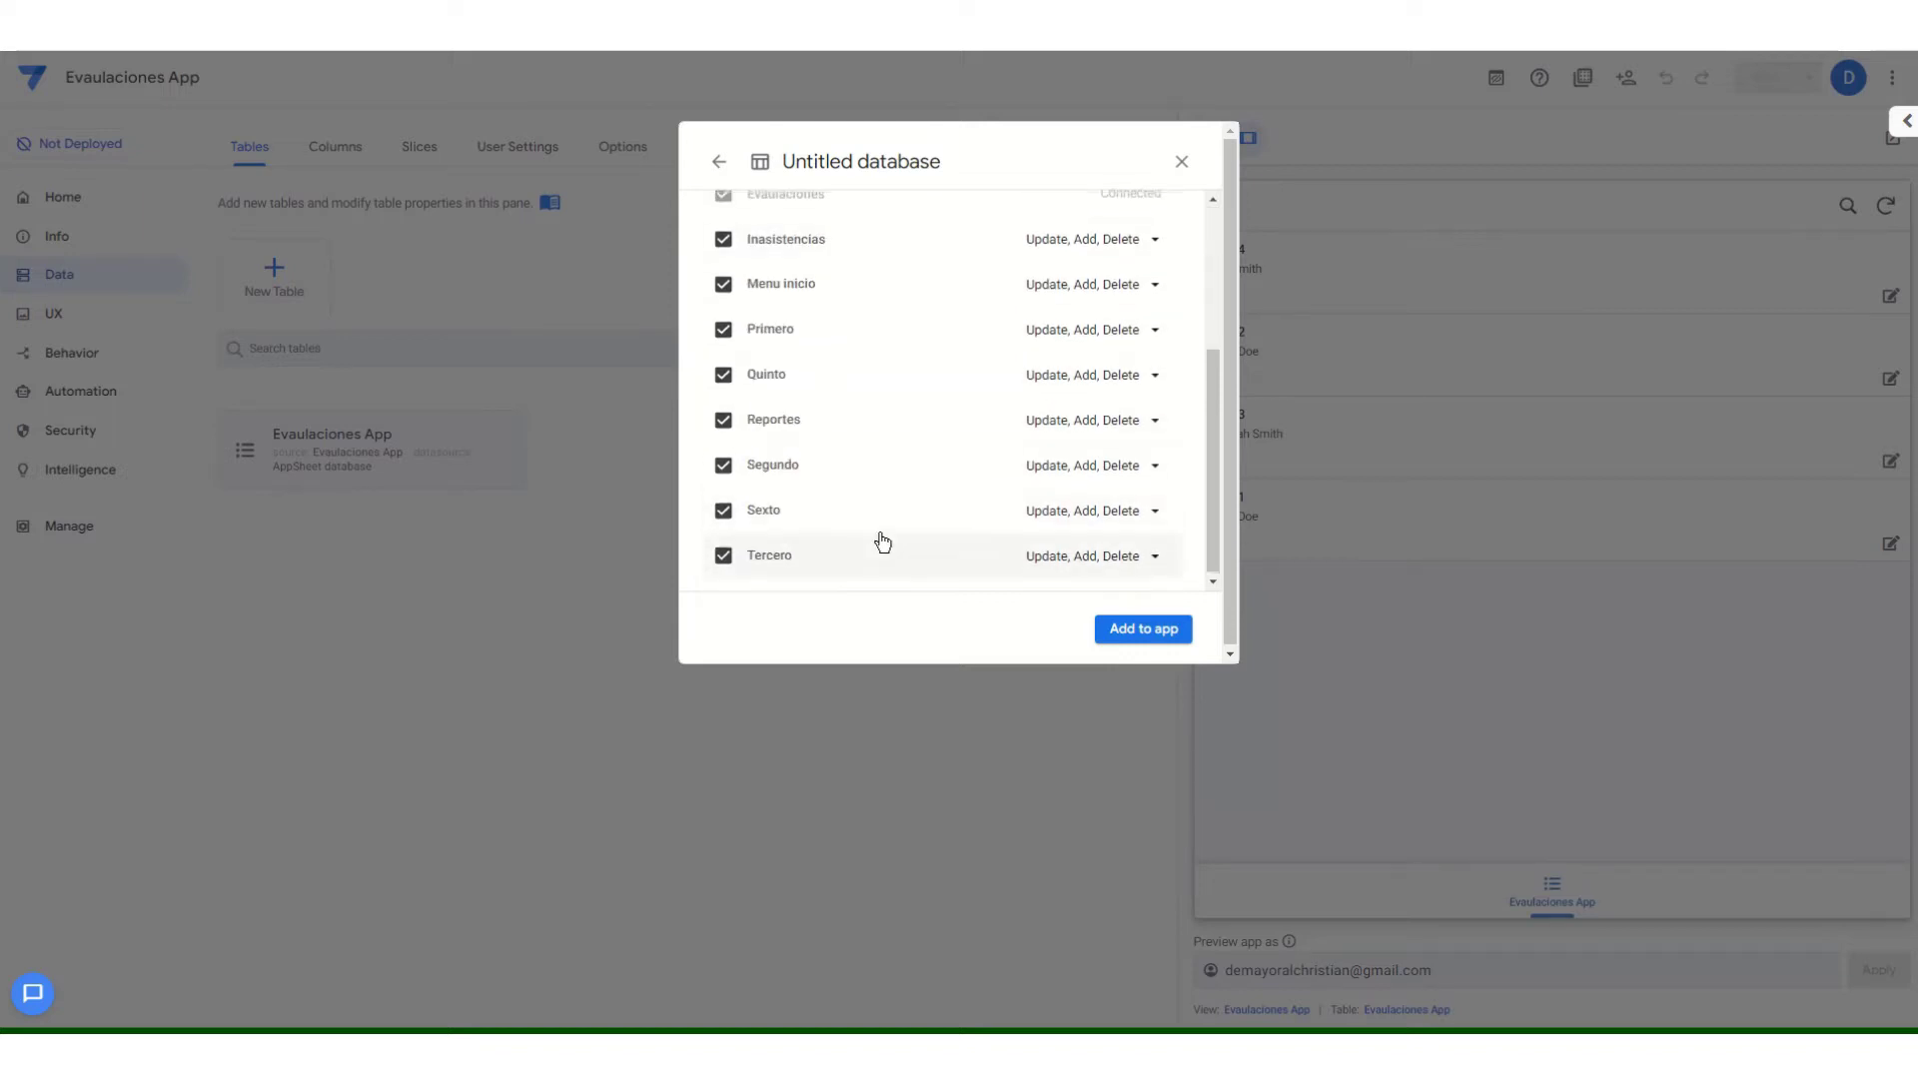
pyautogui.scroll(5, 878, 539)
pyautogui.click(814, 550)
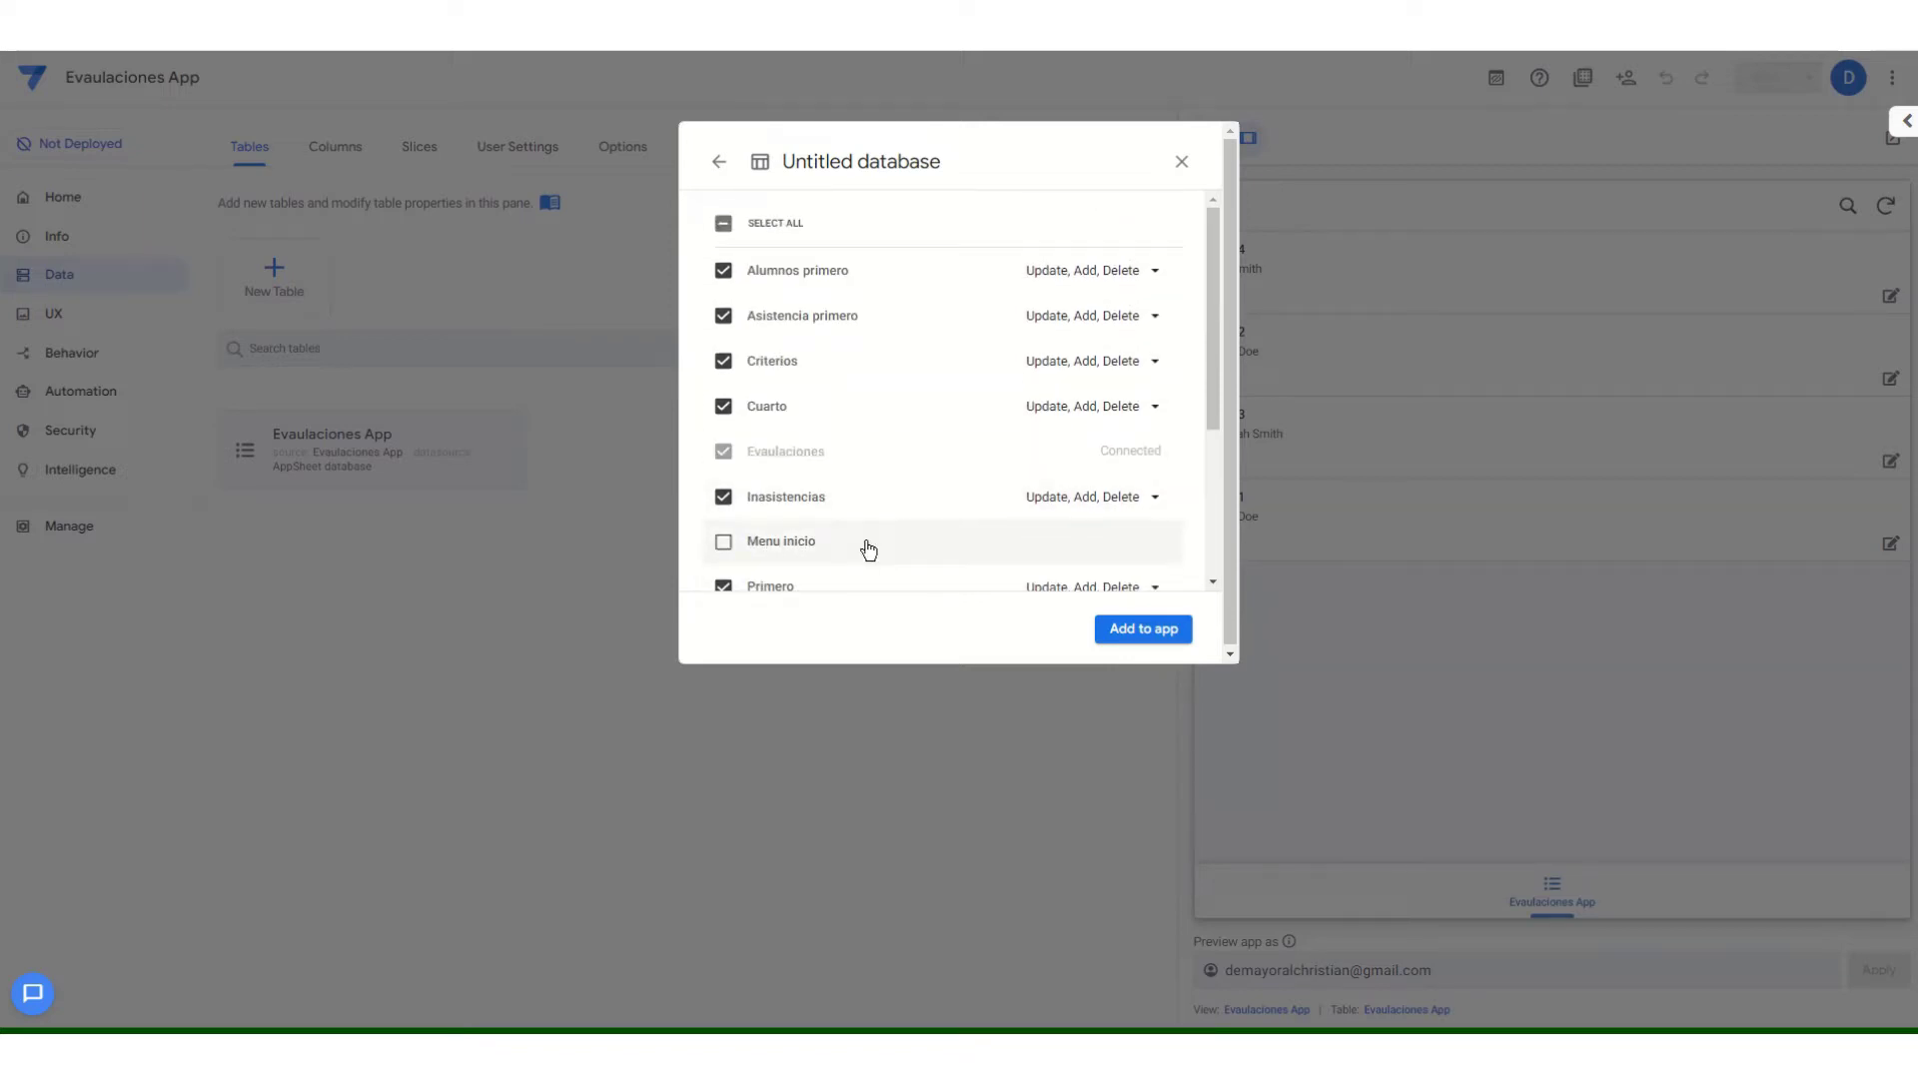
pyautogui.click(789, 549)
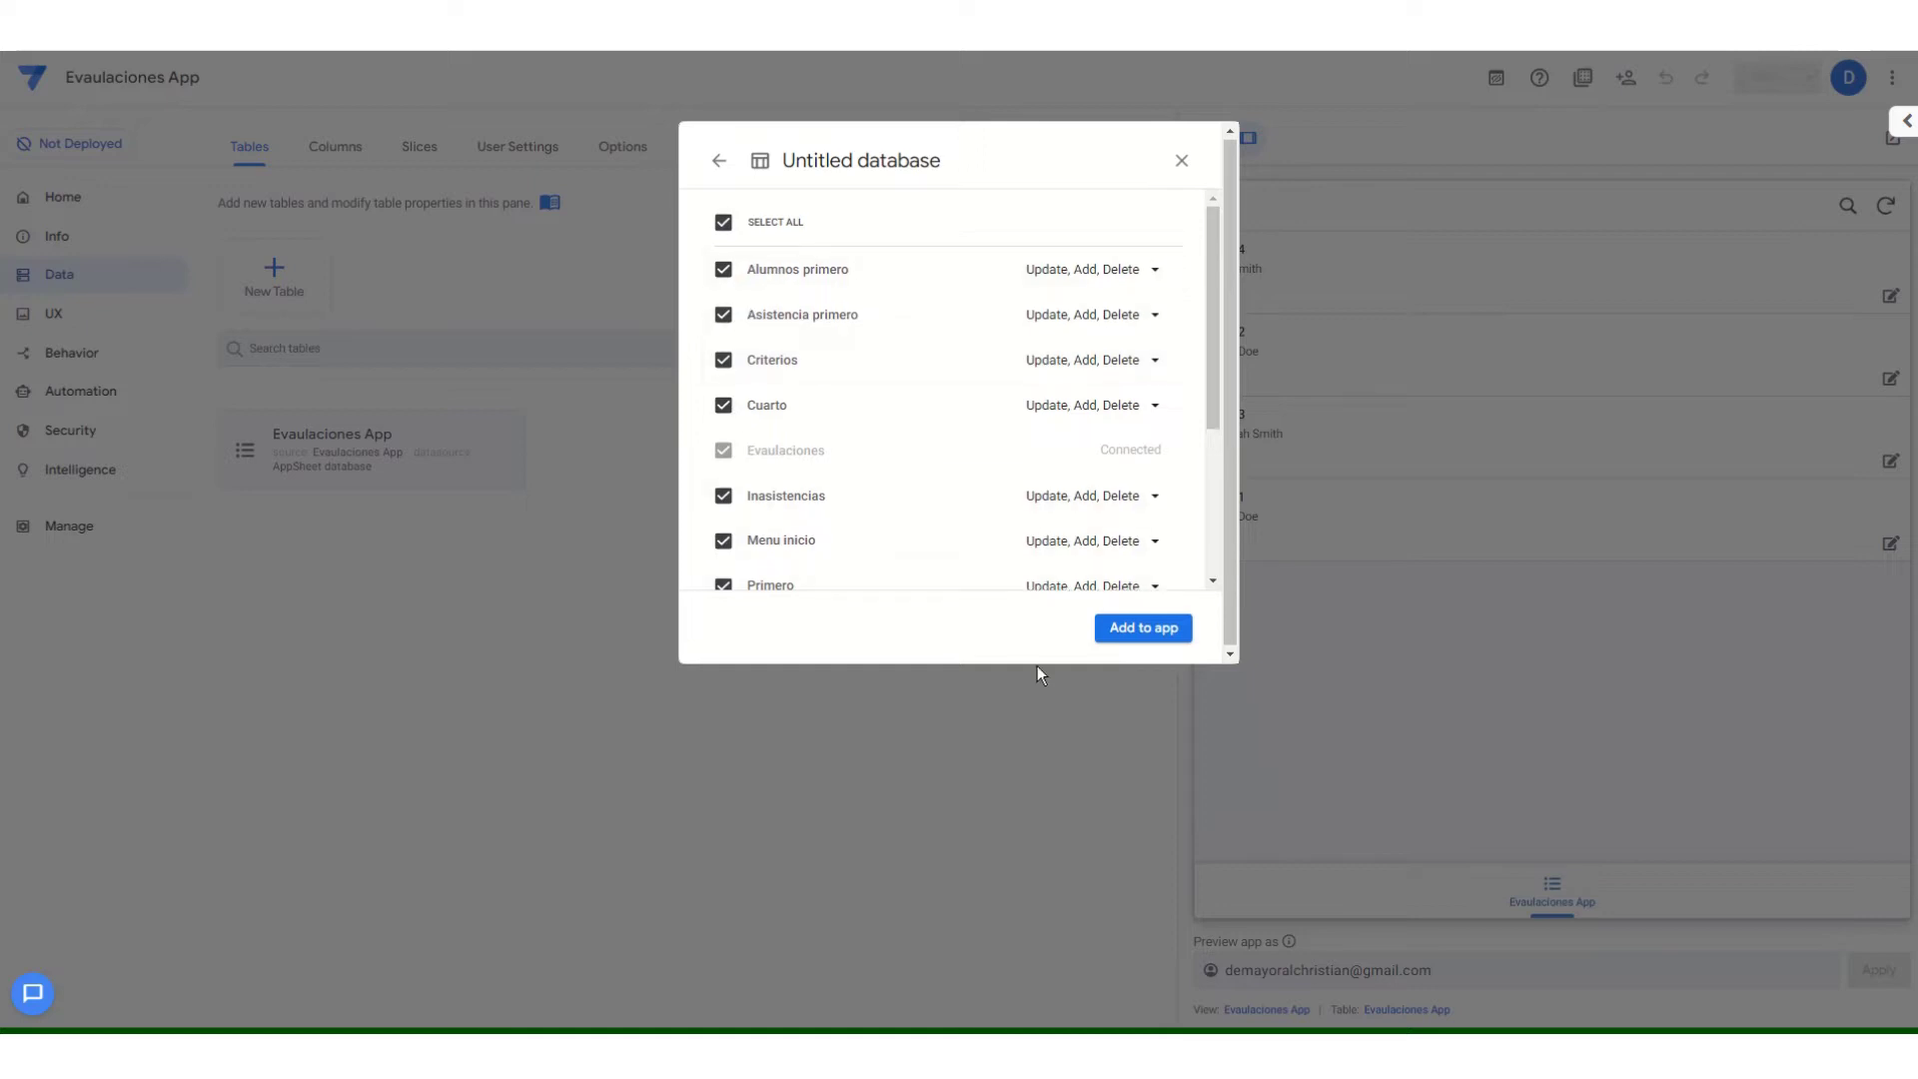
# Switch to the sticky note and add the line "seleccionamos todas las tablas donde trabajaermos".
pyautogui.hotkey('alt', 'Tab')
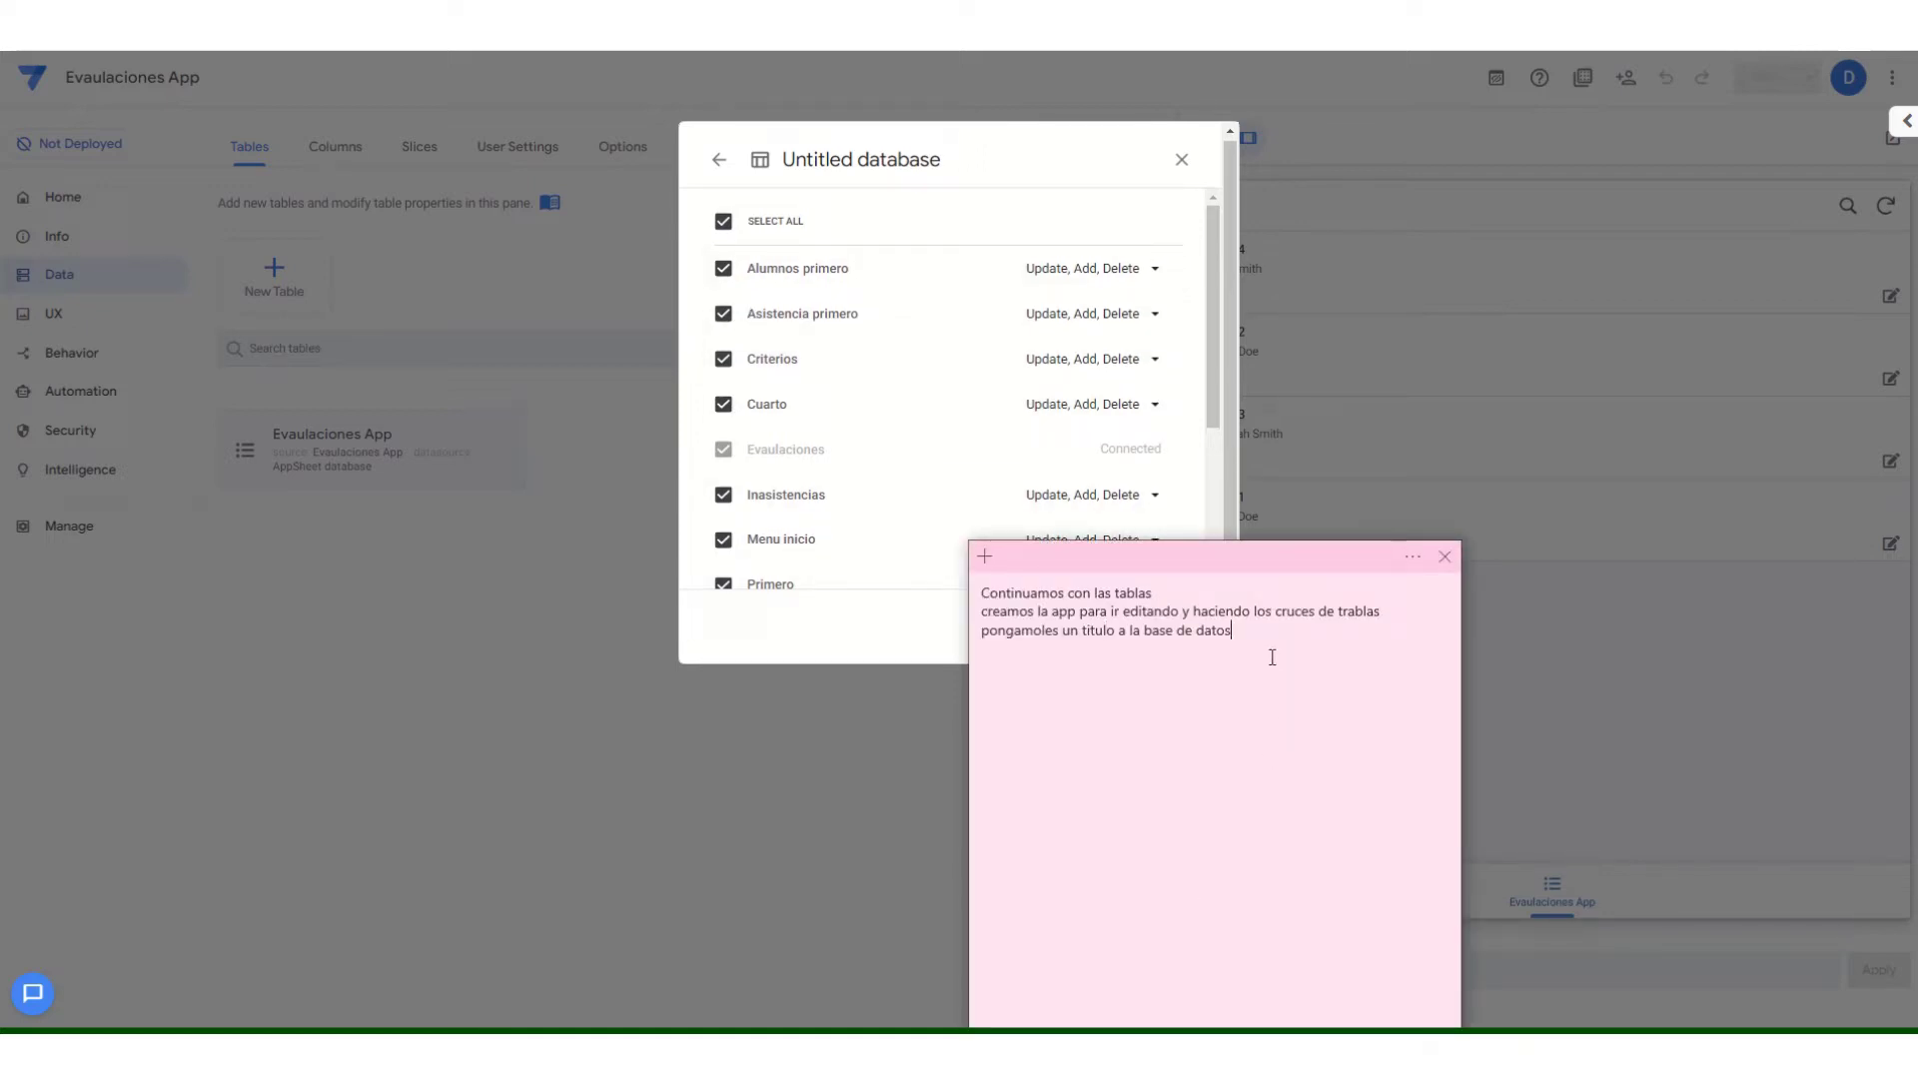
pyautogui.press('Return')
pyautogui.write('seleccionamos todas las tablas donde tr')
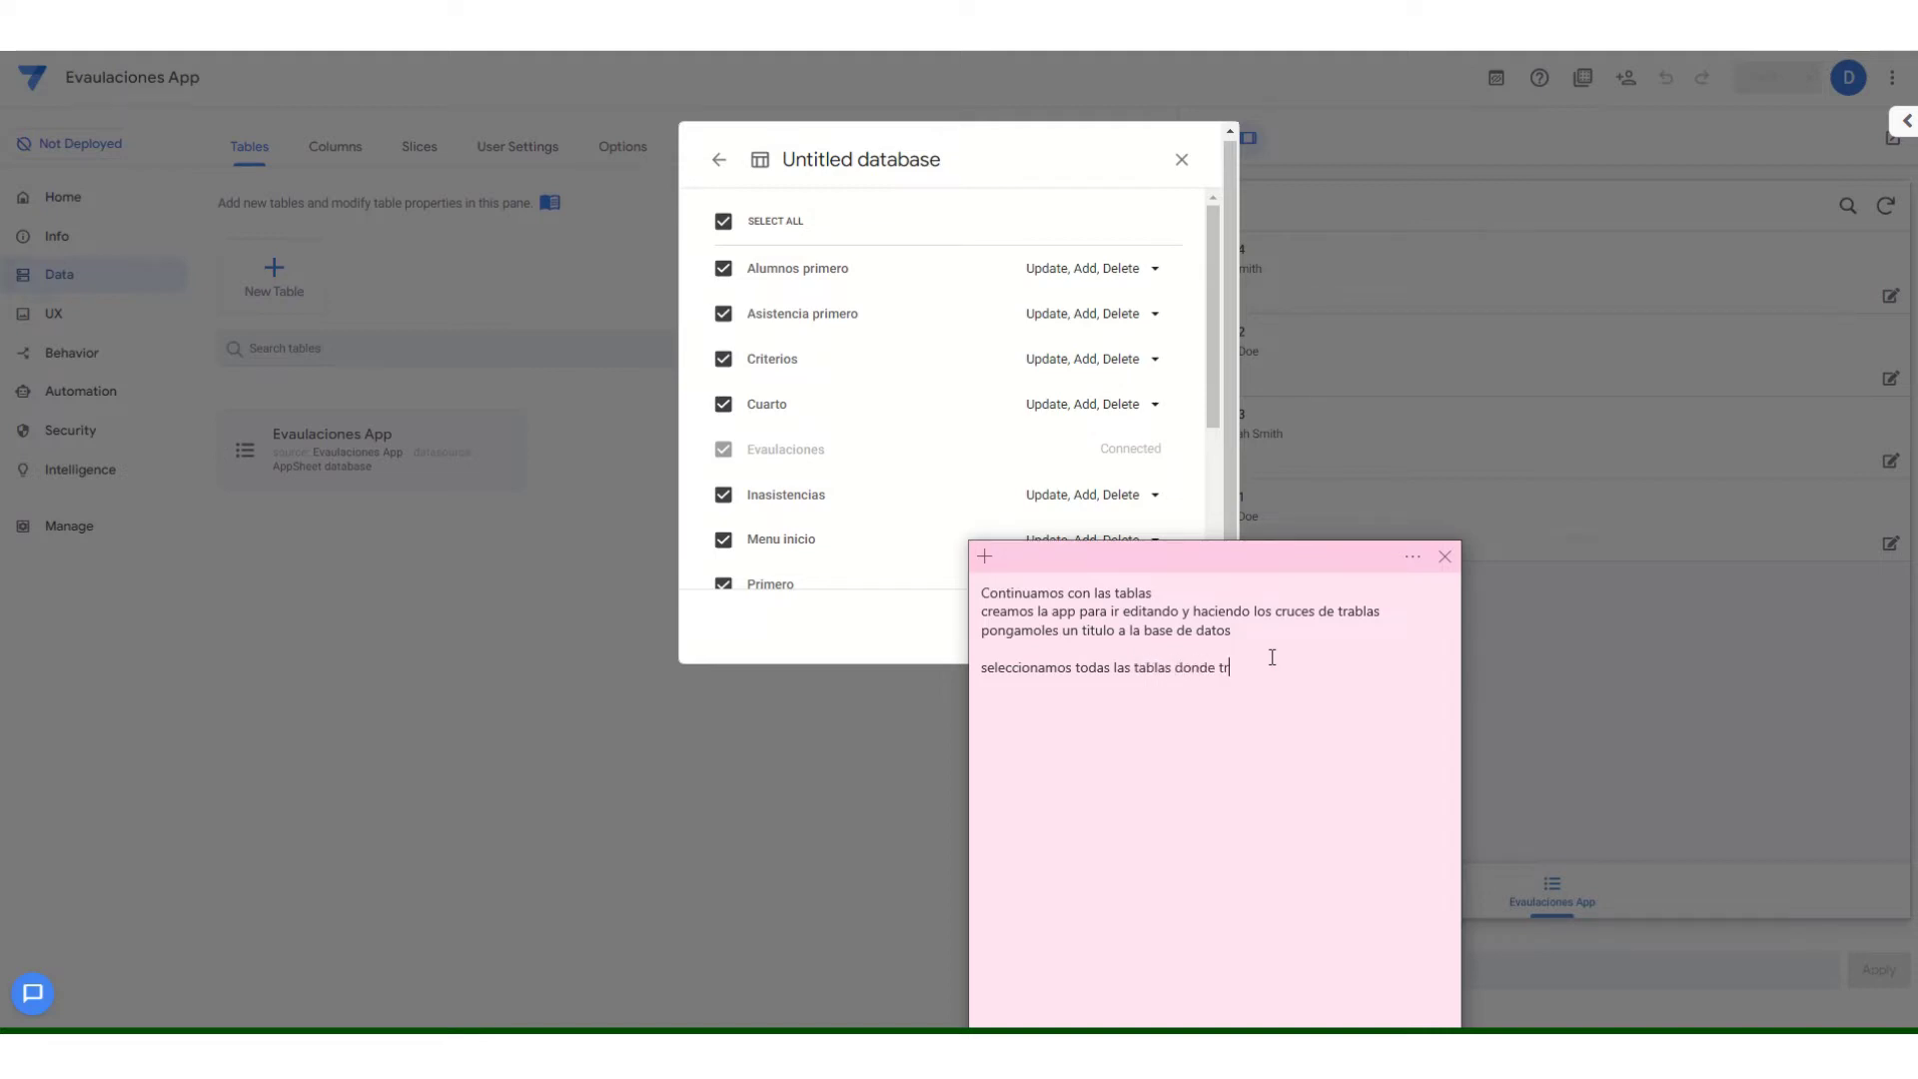
pyautogui.write('abajaermos')
# Add all the selected database tables to the app and open its UX views.
pyautogui.click(867, 811)
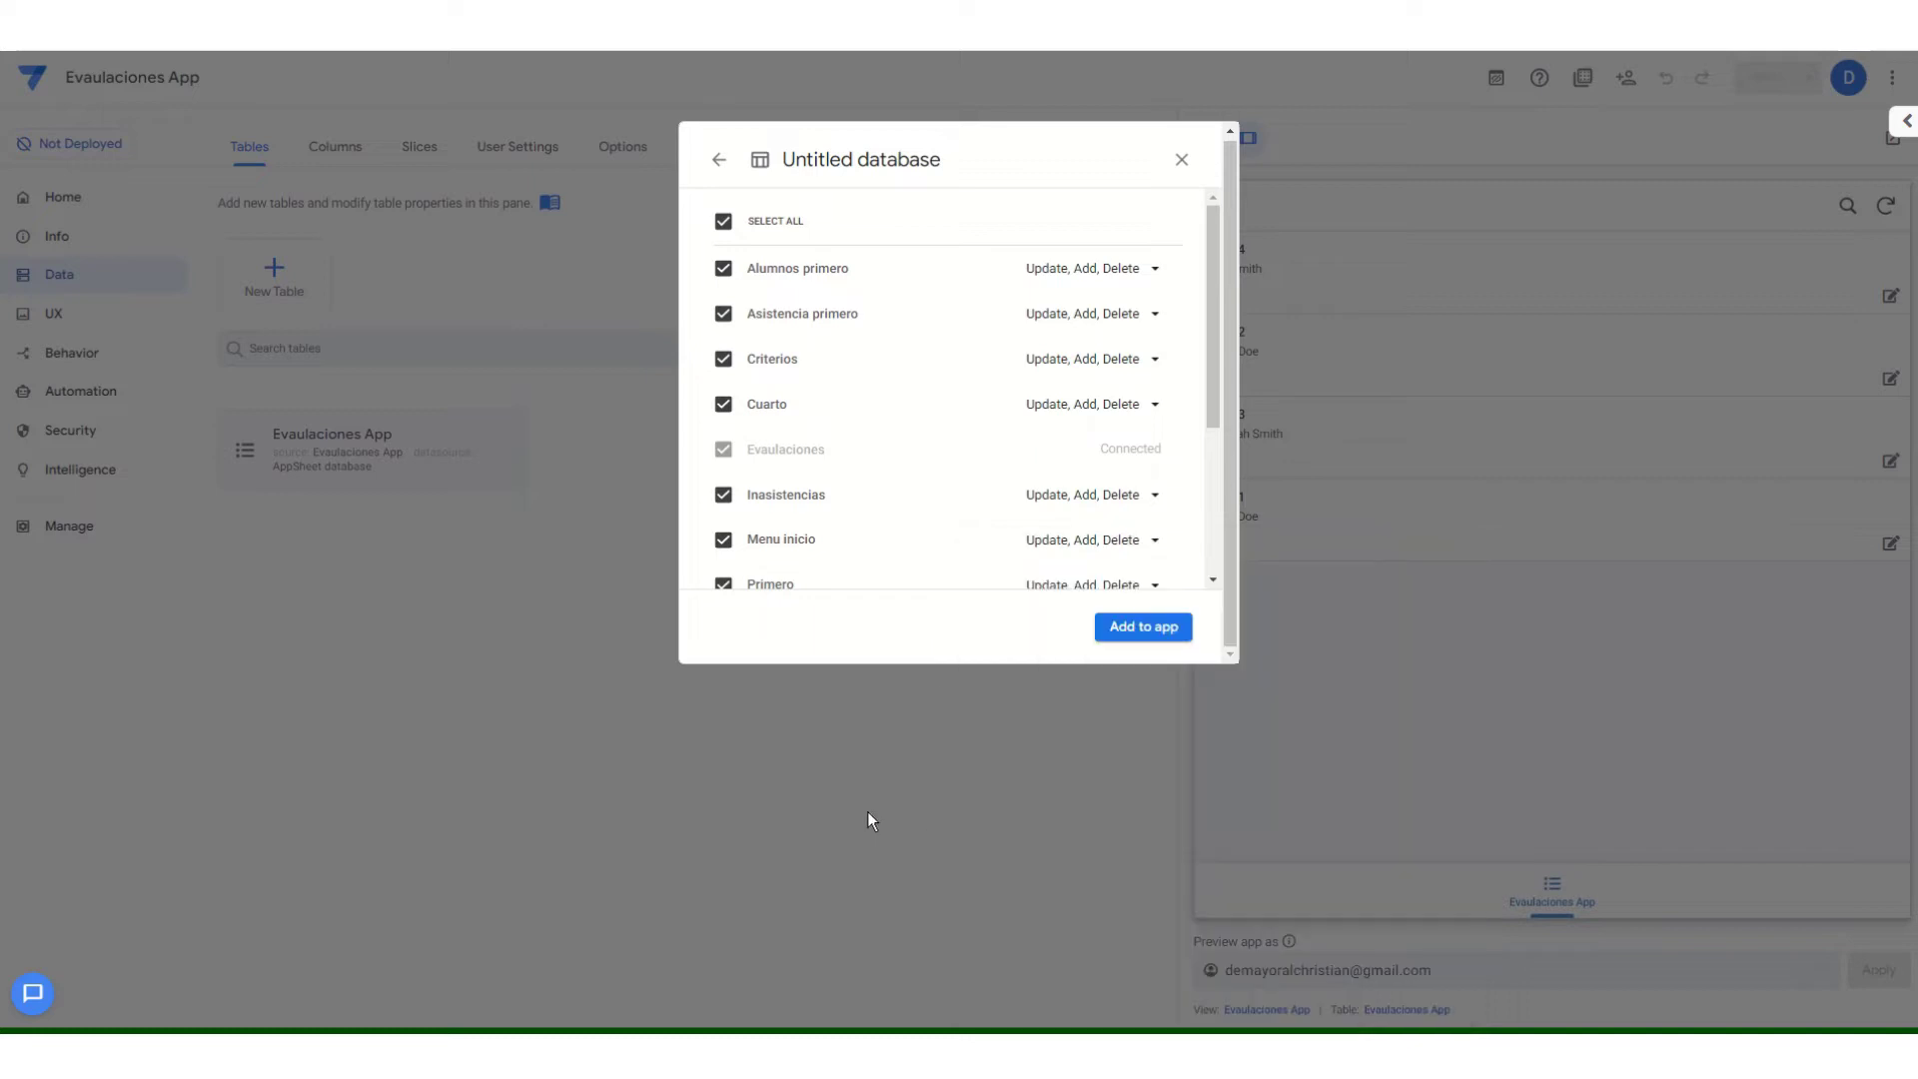
pyautogui.click(1126, 629)
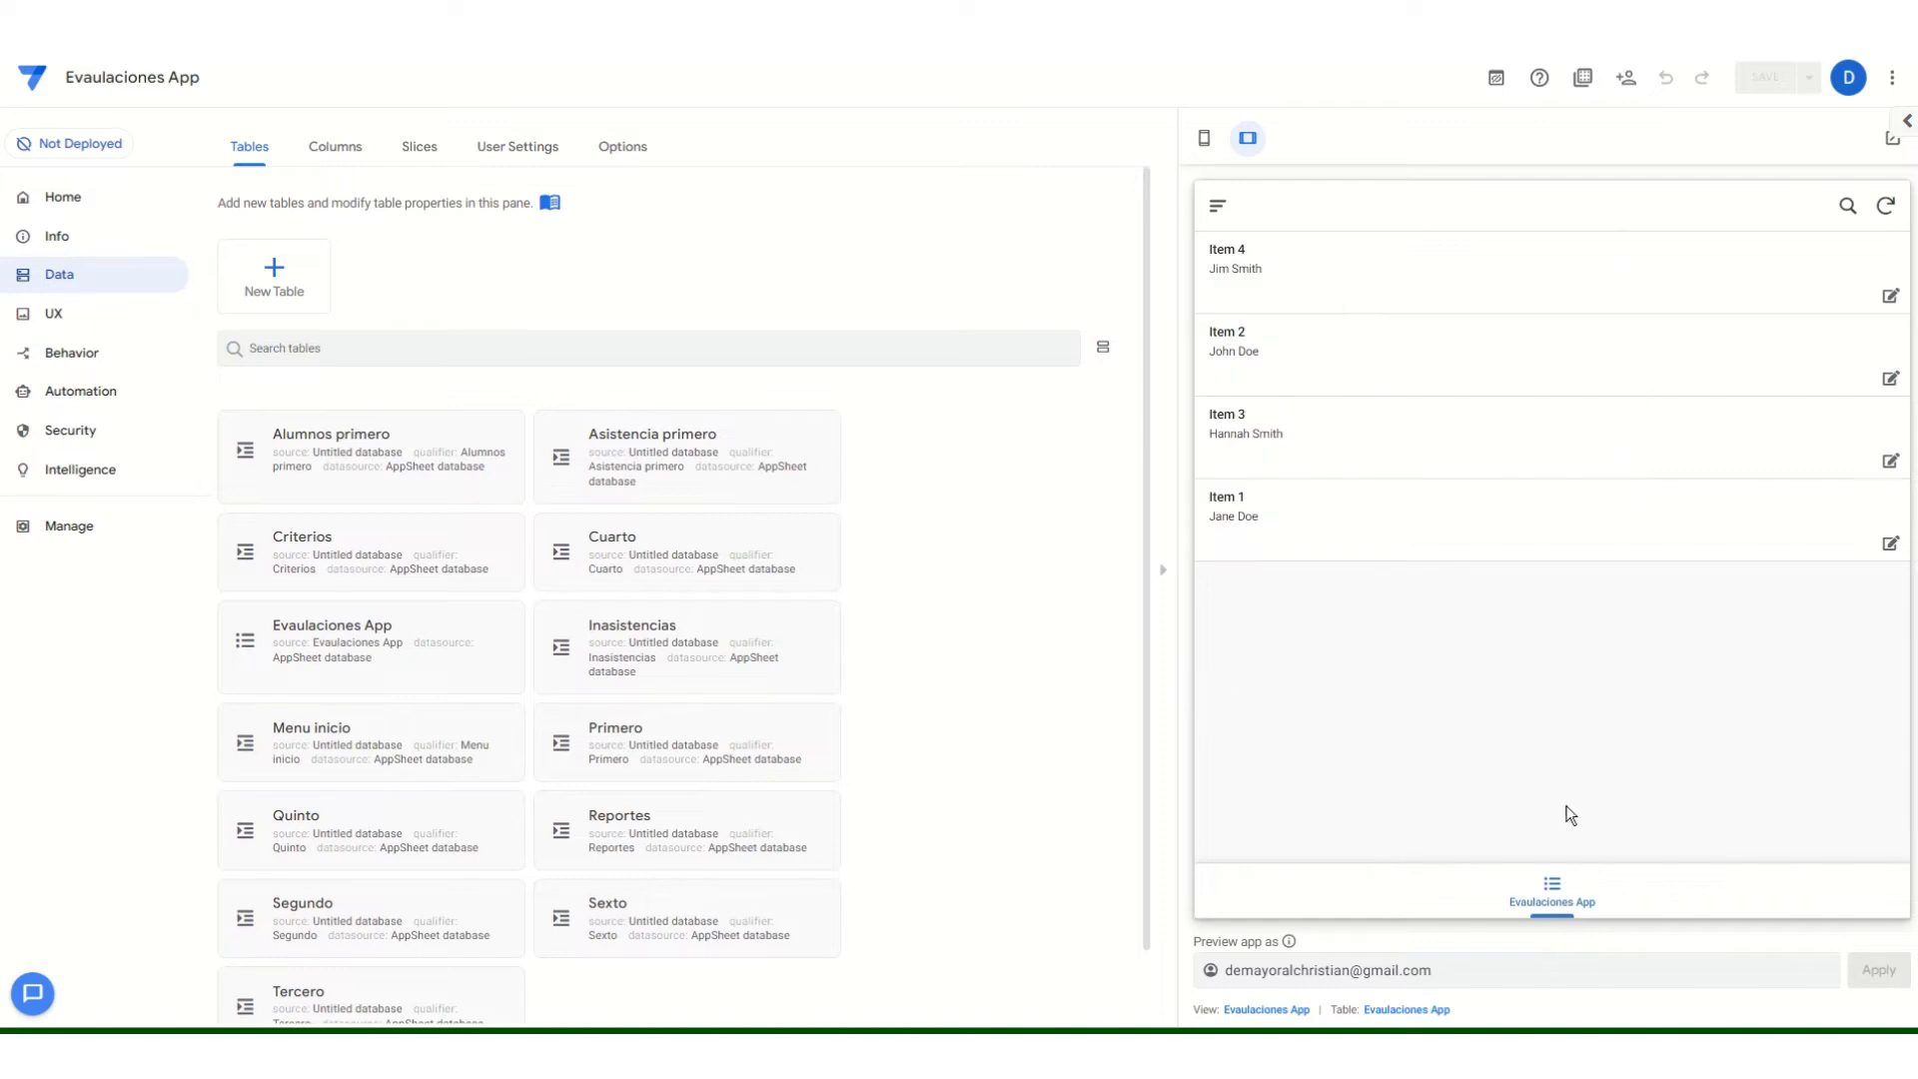
pyautogui.click(128, 322)
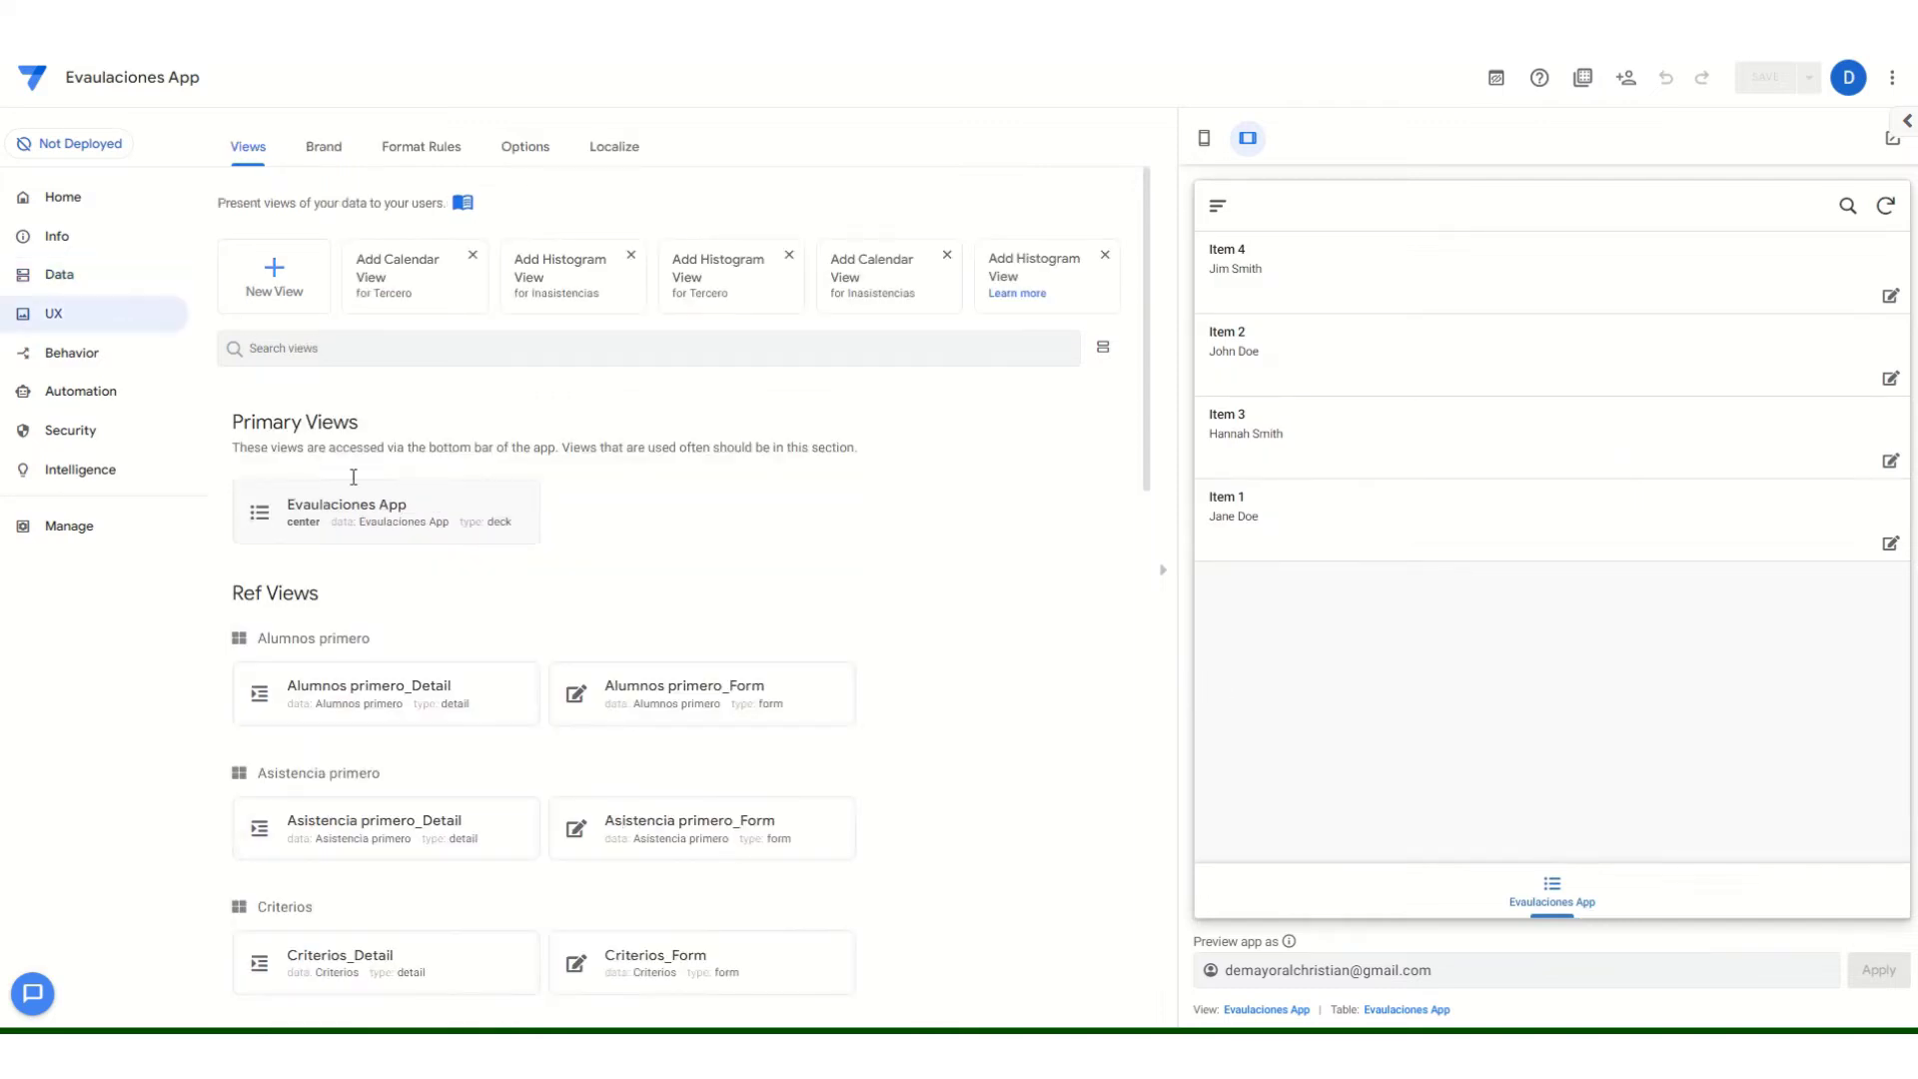
# Replace the whole sticky note text with "primero configuramos nuestro menu" and return to the app editor.
pyautogui.click(1338, 668)
pyautogui.hotkey('ctrl', 'a')
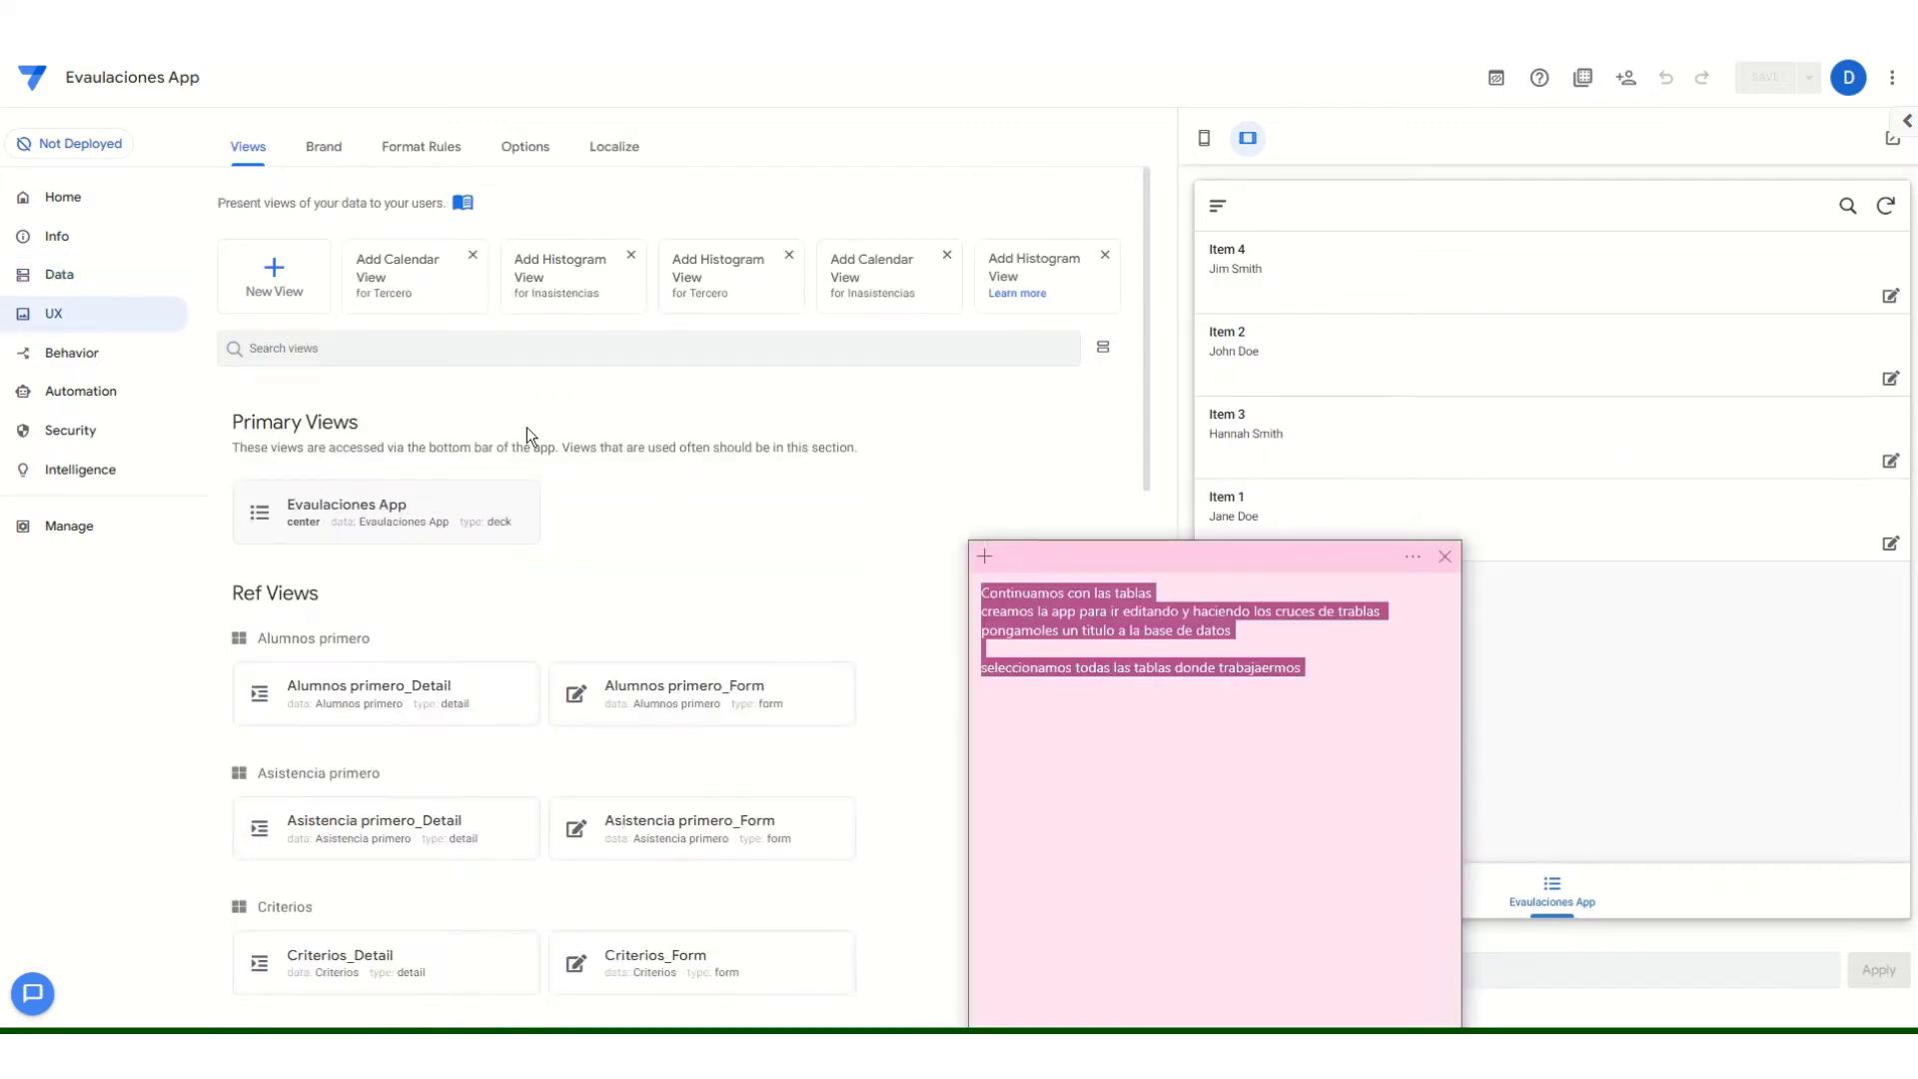
pyautogui.press('BackSpace')
pyautogui.write('pri')
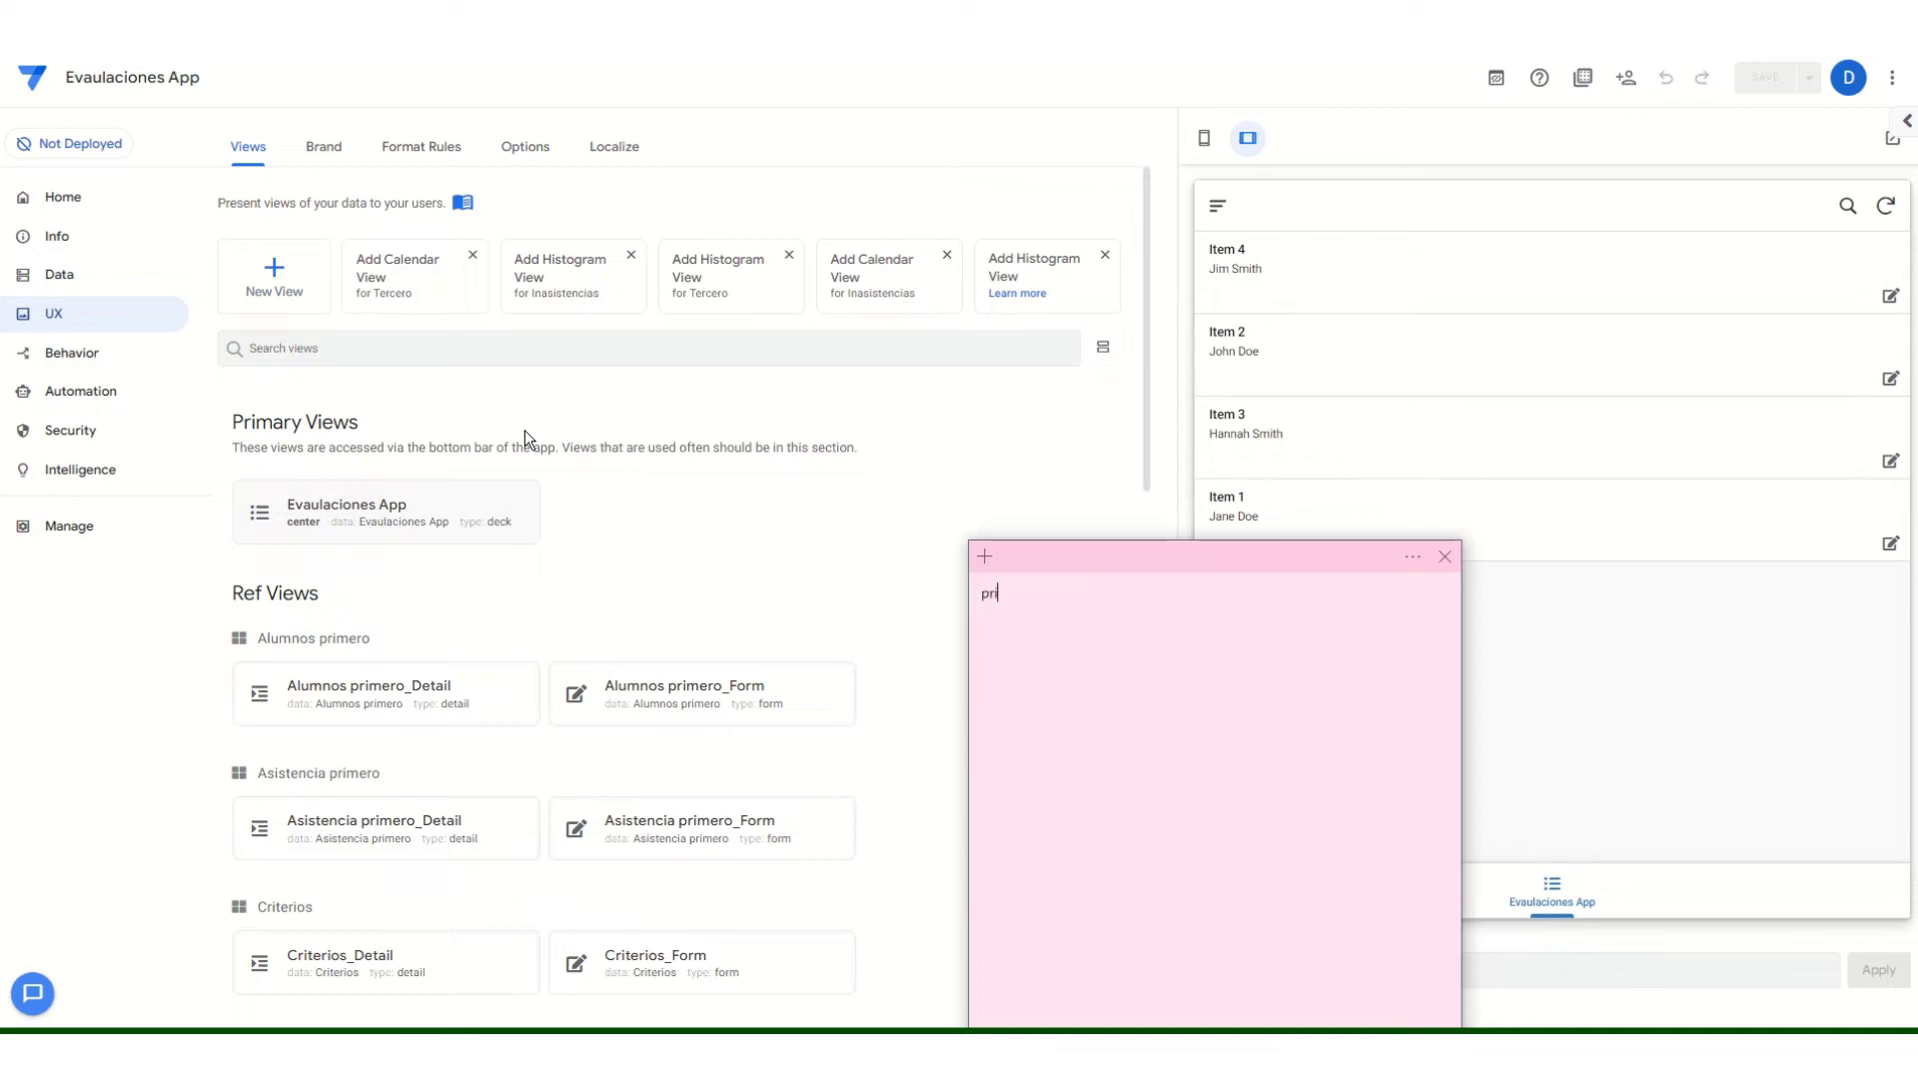
pyautogui.write('mermo conf')
pyautogui.press('BackSpace')
pyautogui.press('BackSpace')
pyautogui.press('BackSpace')
pyautogui.press('BackSpace')
pyautogui.press('BackSpace')
pyautogui.write('ro configuramos nuestro men')
pyautogui.click(675, 537)
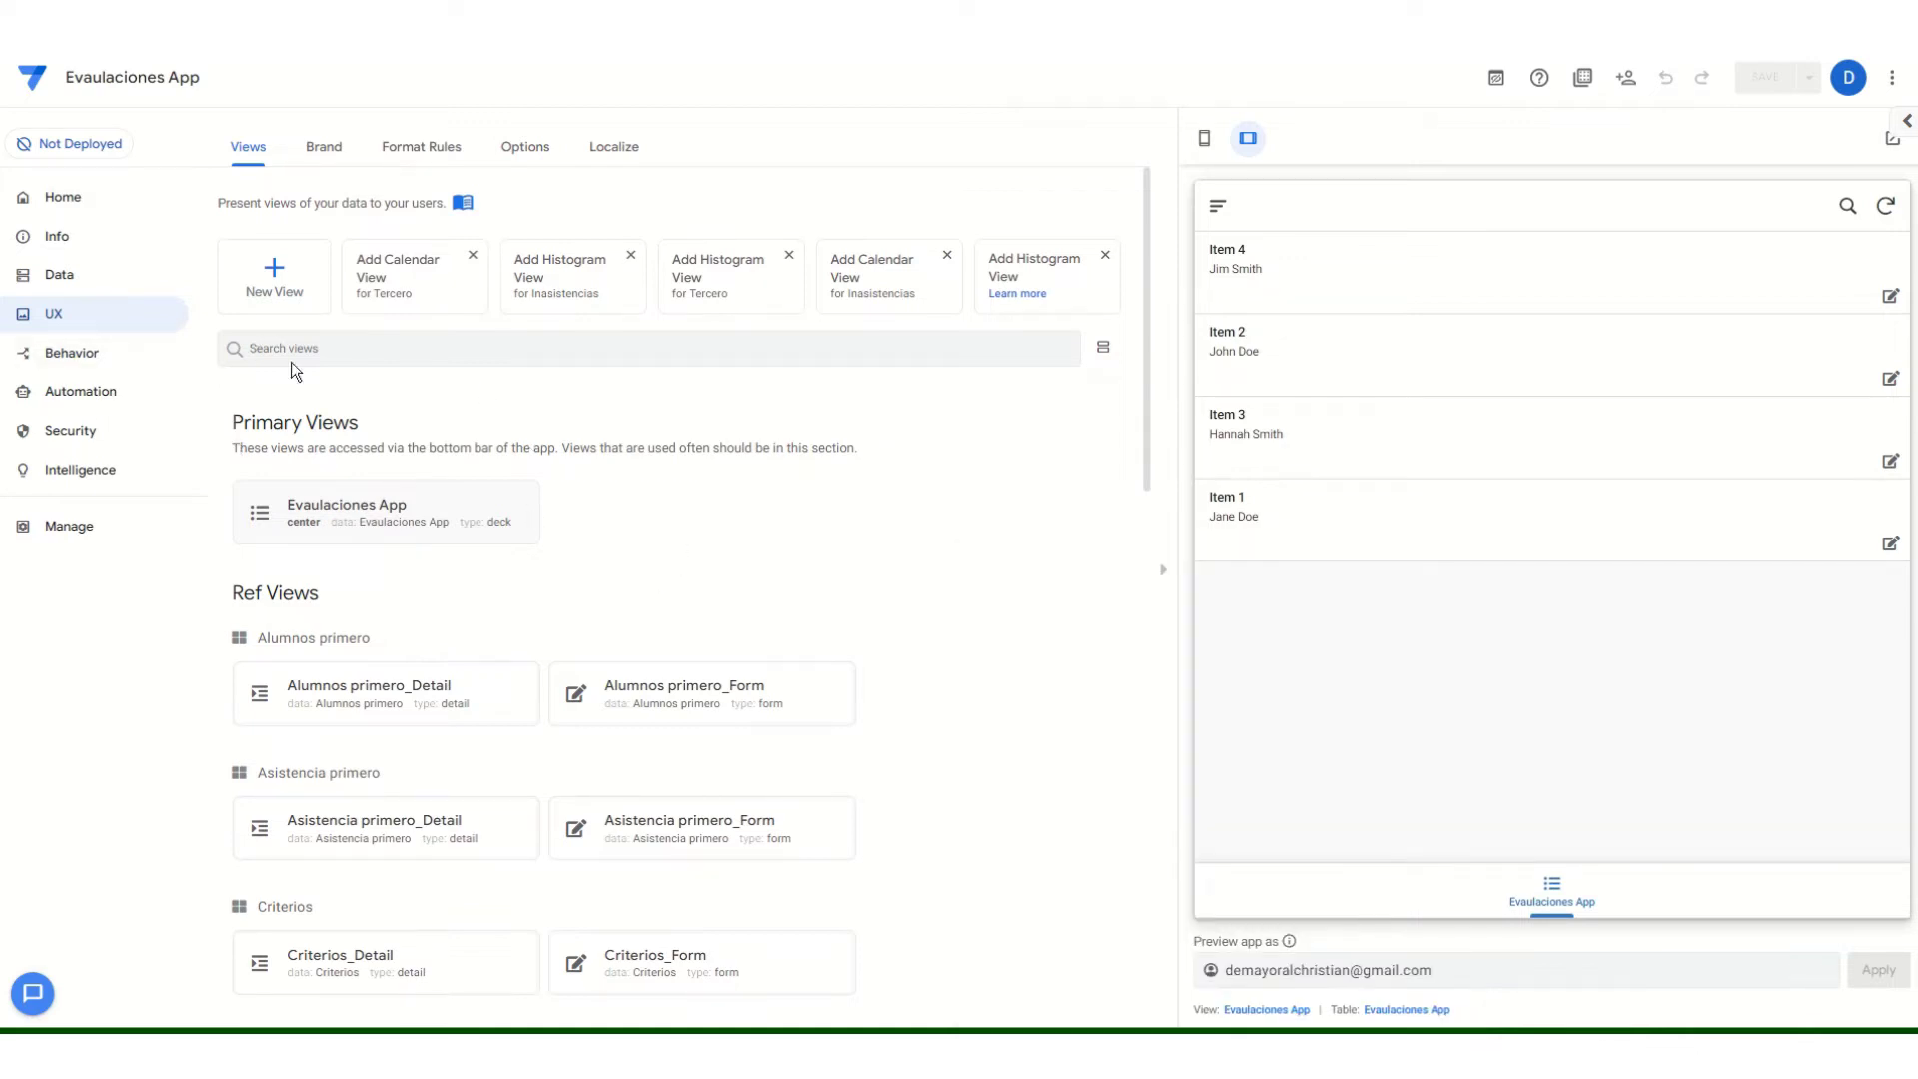
# Create a new view that uses the Menu inicio table and set its view type to gallery.
pyautogui.click(300, 285)
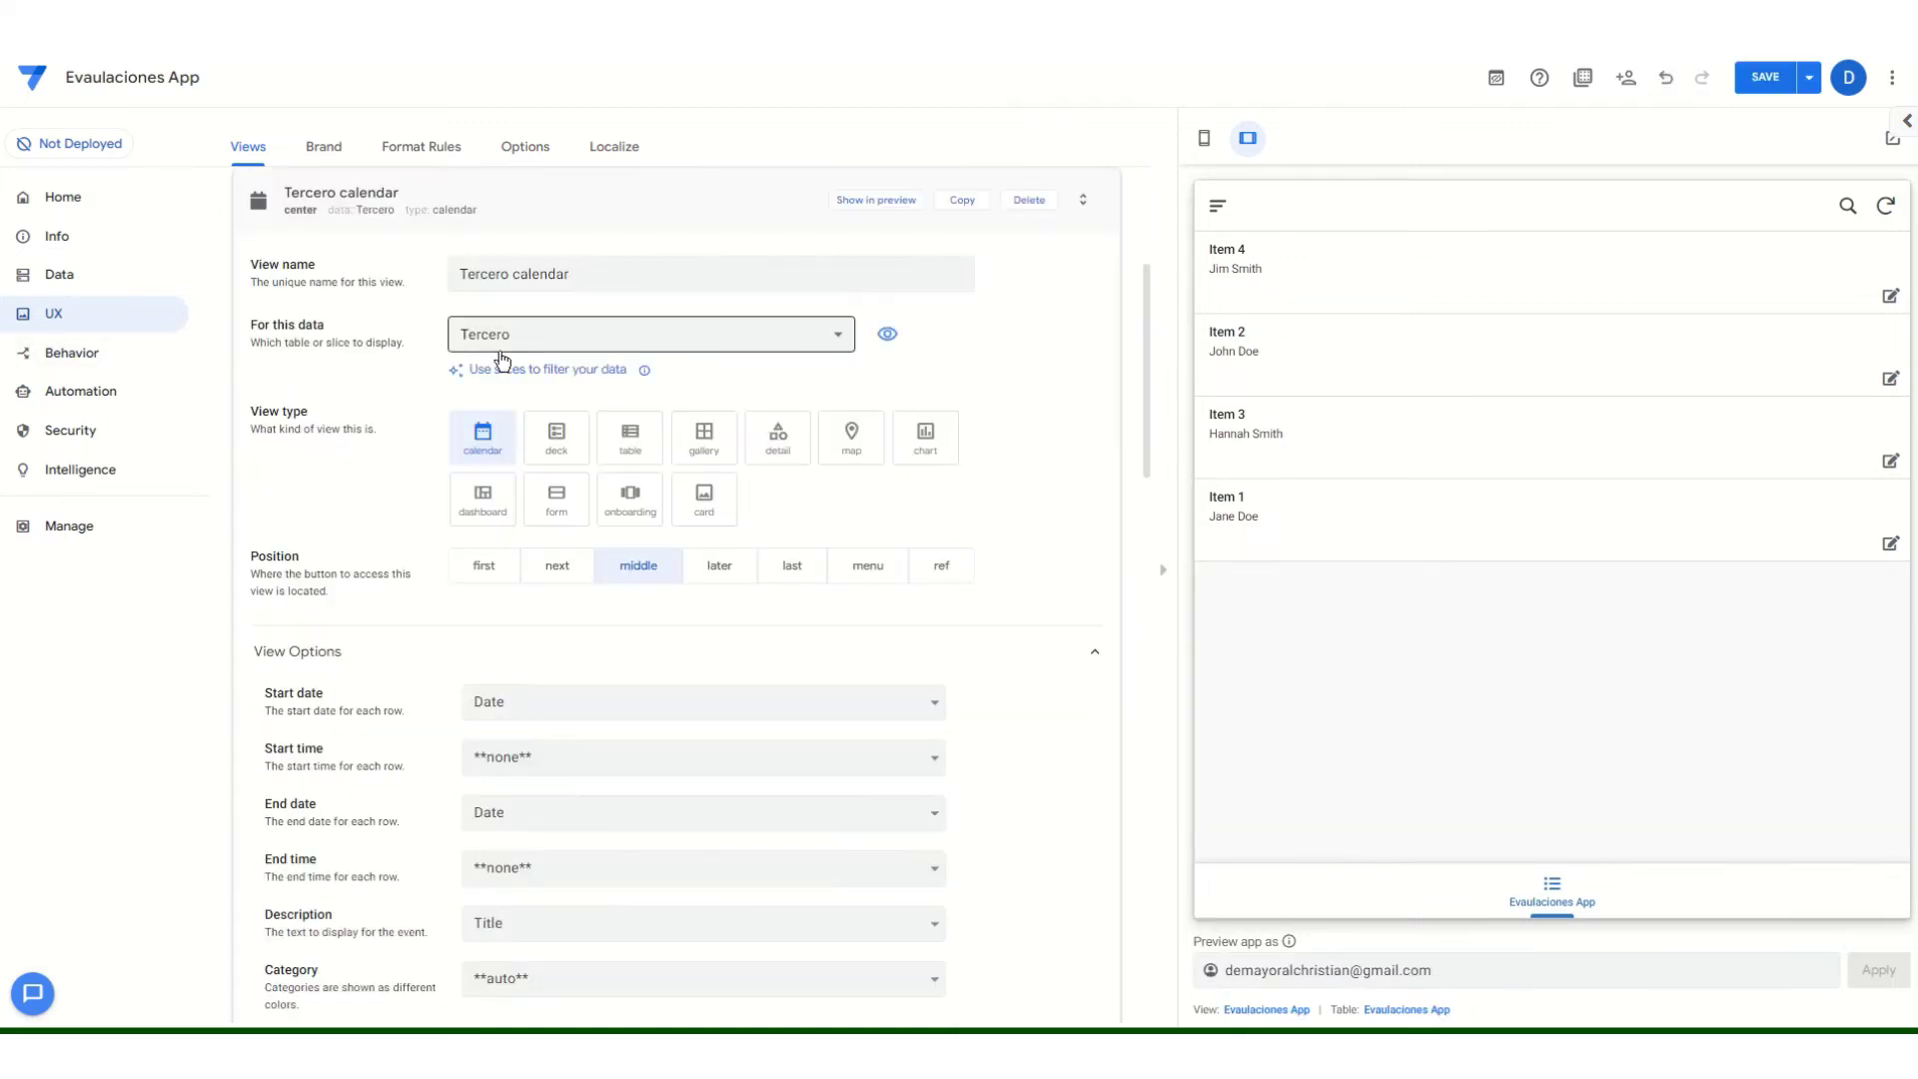
pyautogui.click(661, 339)
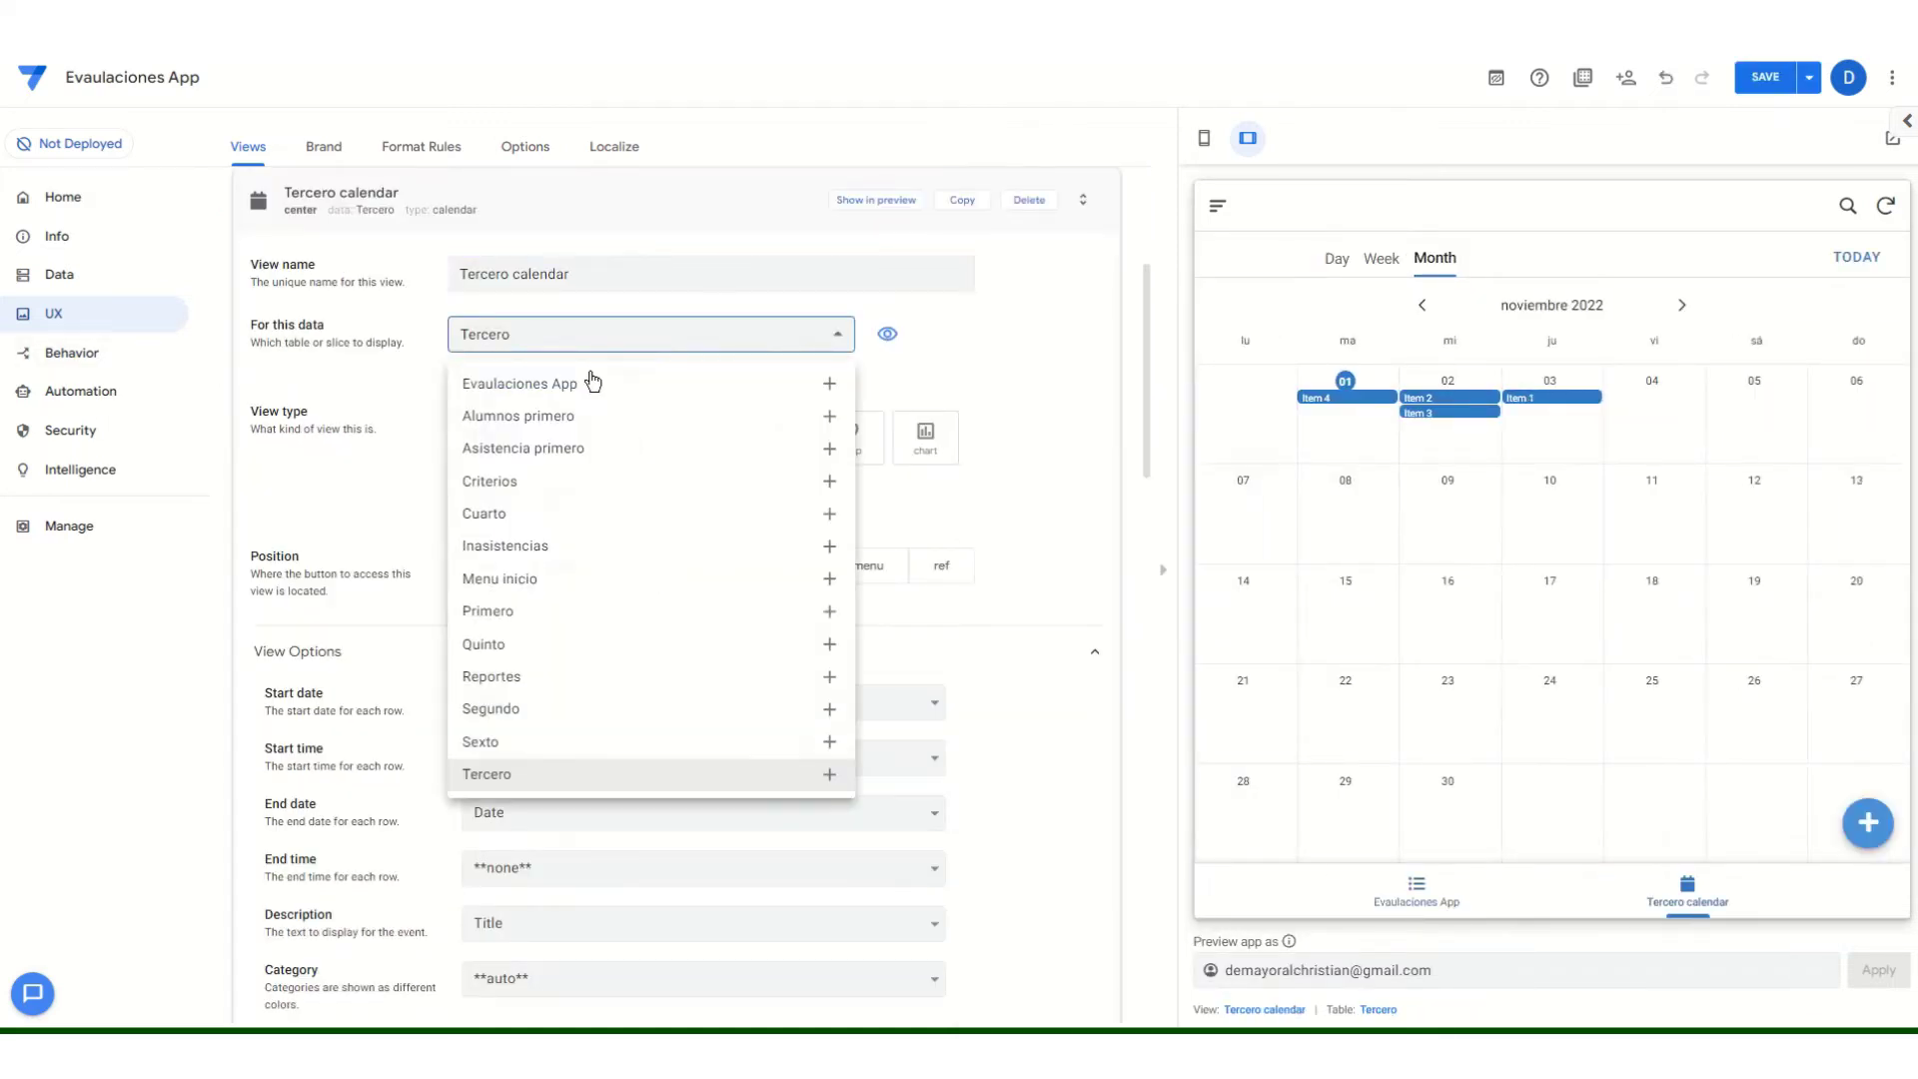
pyautogui.click(526, 595)
pyautogui.click(642, 278)
pyautogui.moveTo(642, 279); pyautogui.dragTo(141, 253)
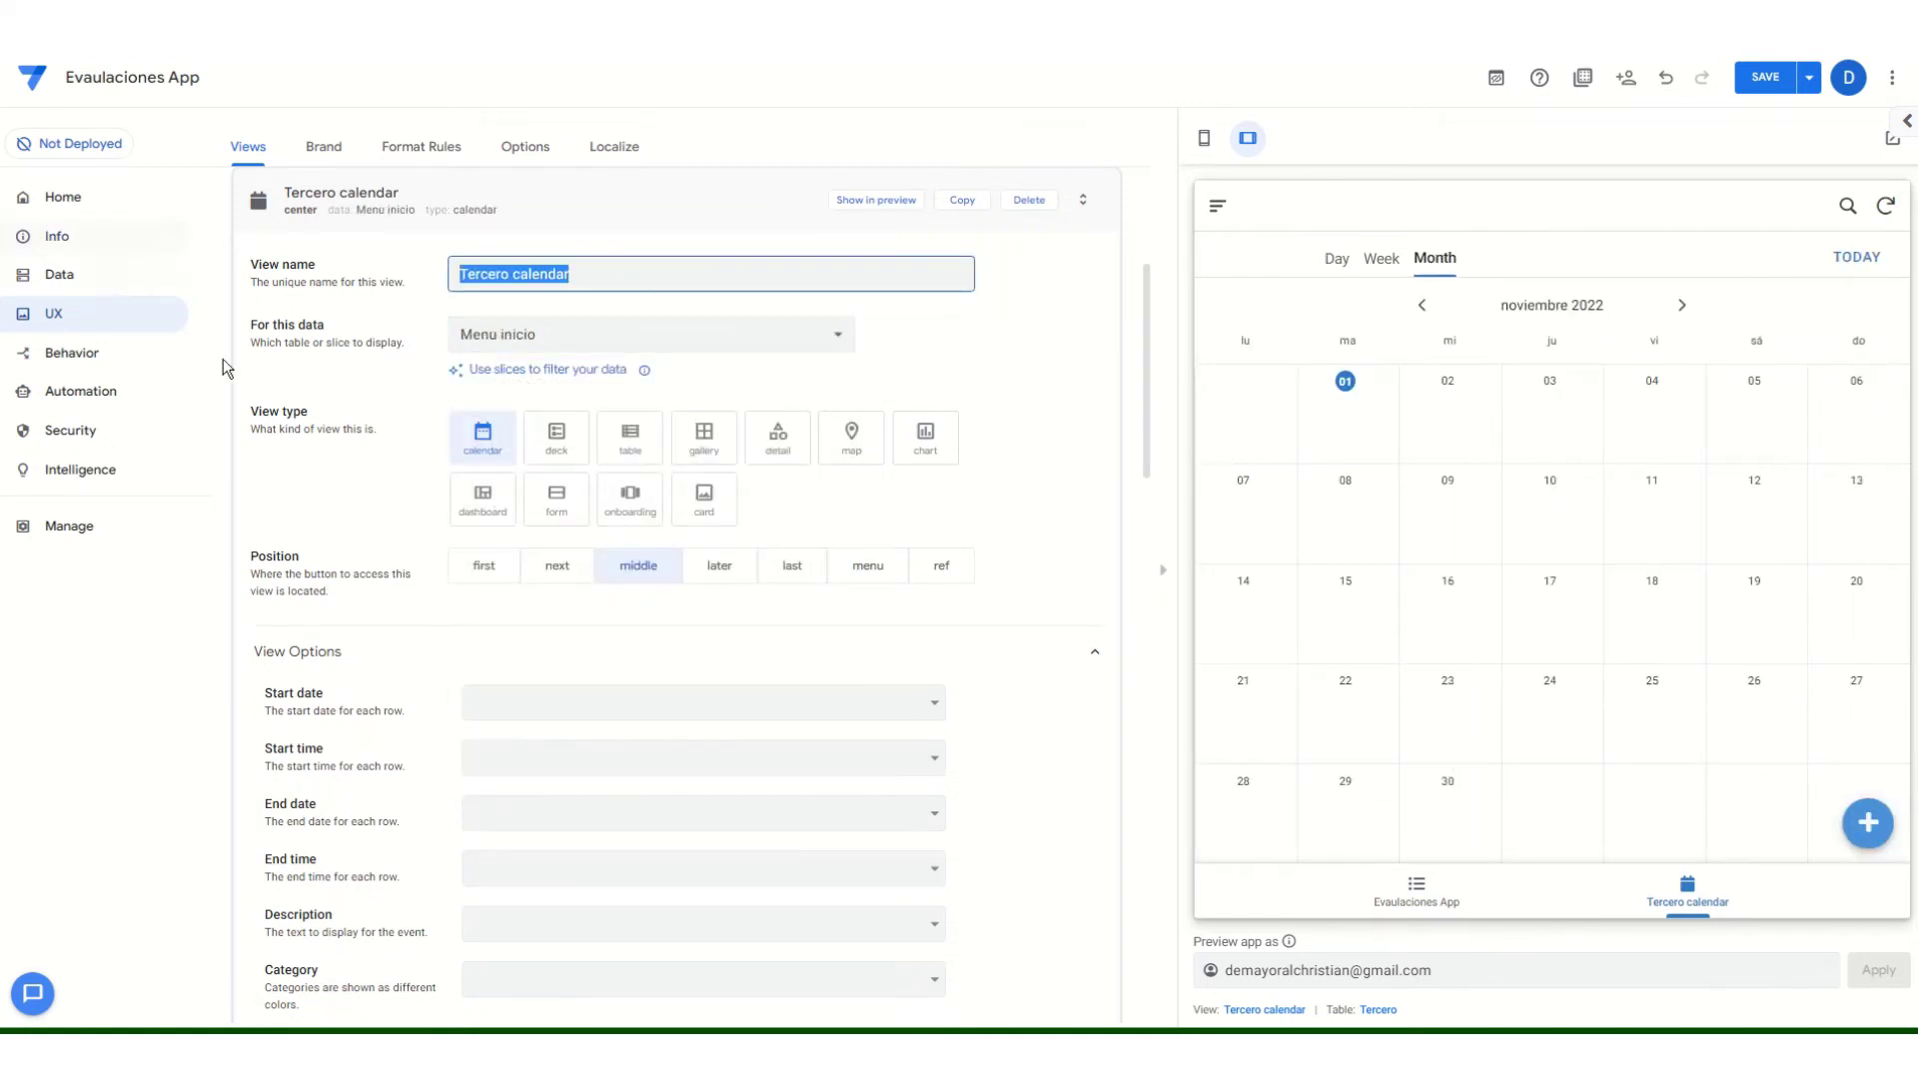
pyautogui.click(557, 440)
pyautogui.moveTo(634, 278); pyautogui.dragTo(367, 246)
pyautogui.click(704, 440)
# Name the new gallery view "Menu inicio" and save the app.
pyautogui.click(613, 278)
pyautogui.moveTo(612, 279); pyautogui.dragTo(387, 247)
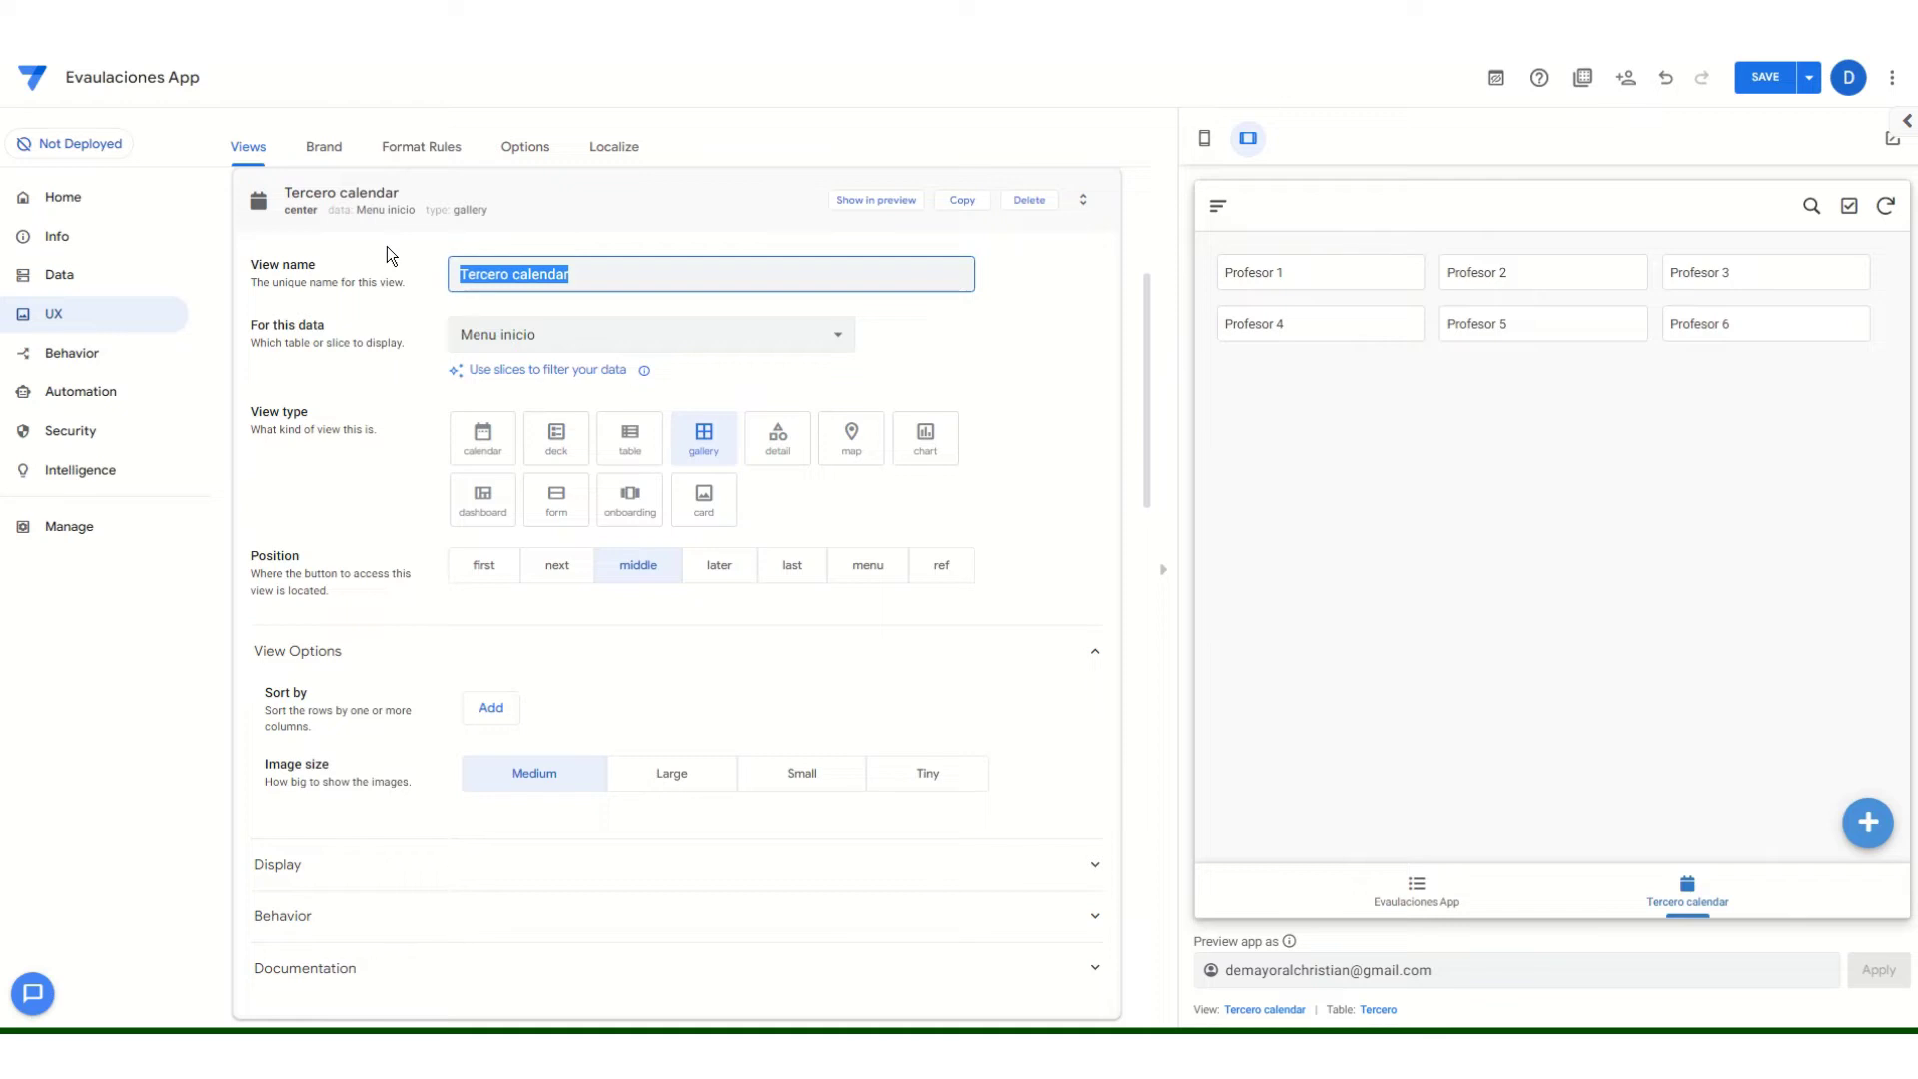
pyautogui.write('Men')
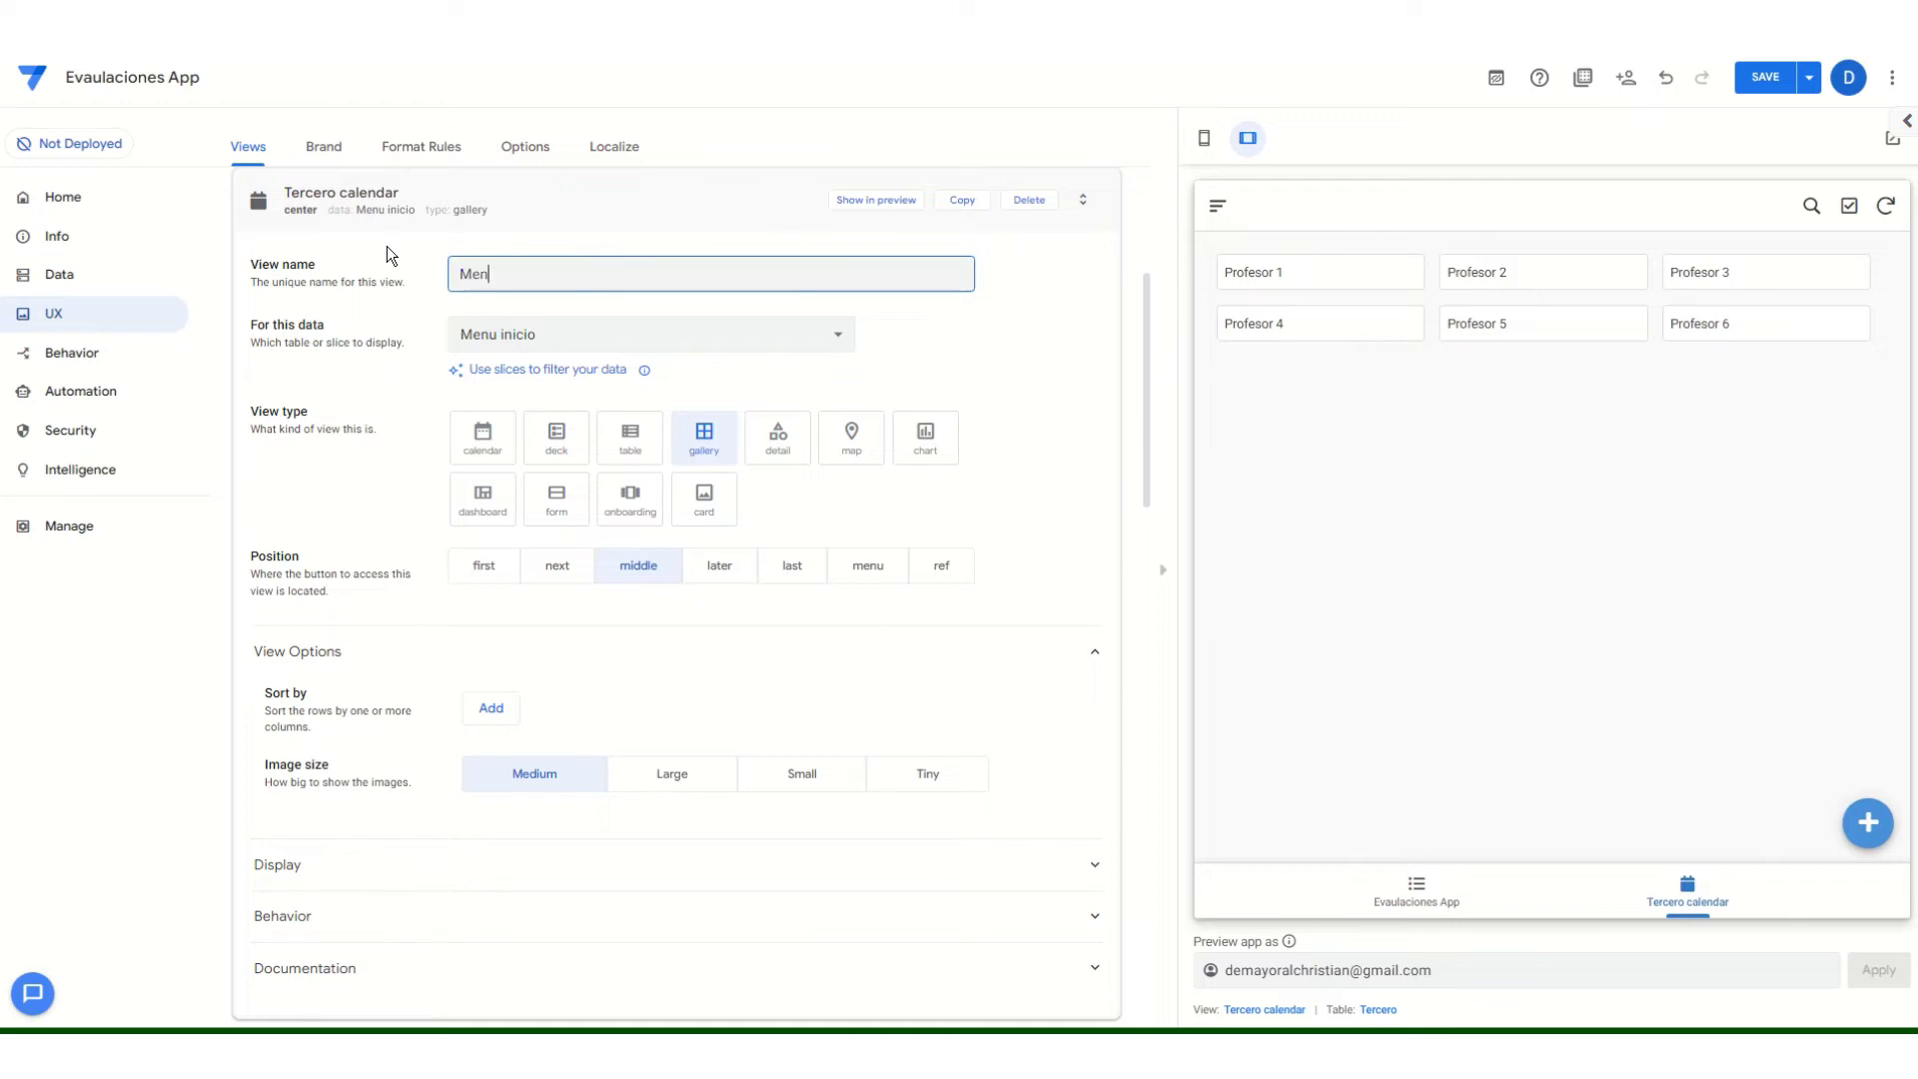
pyautogui.write('u inicio')
pyautogui.click(1034, 388)
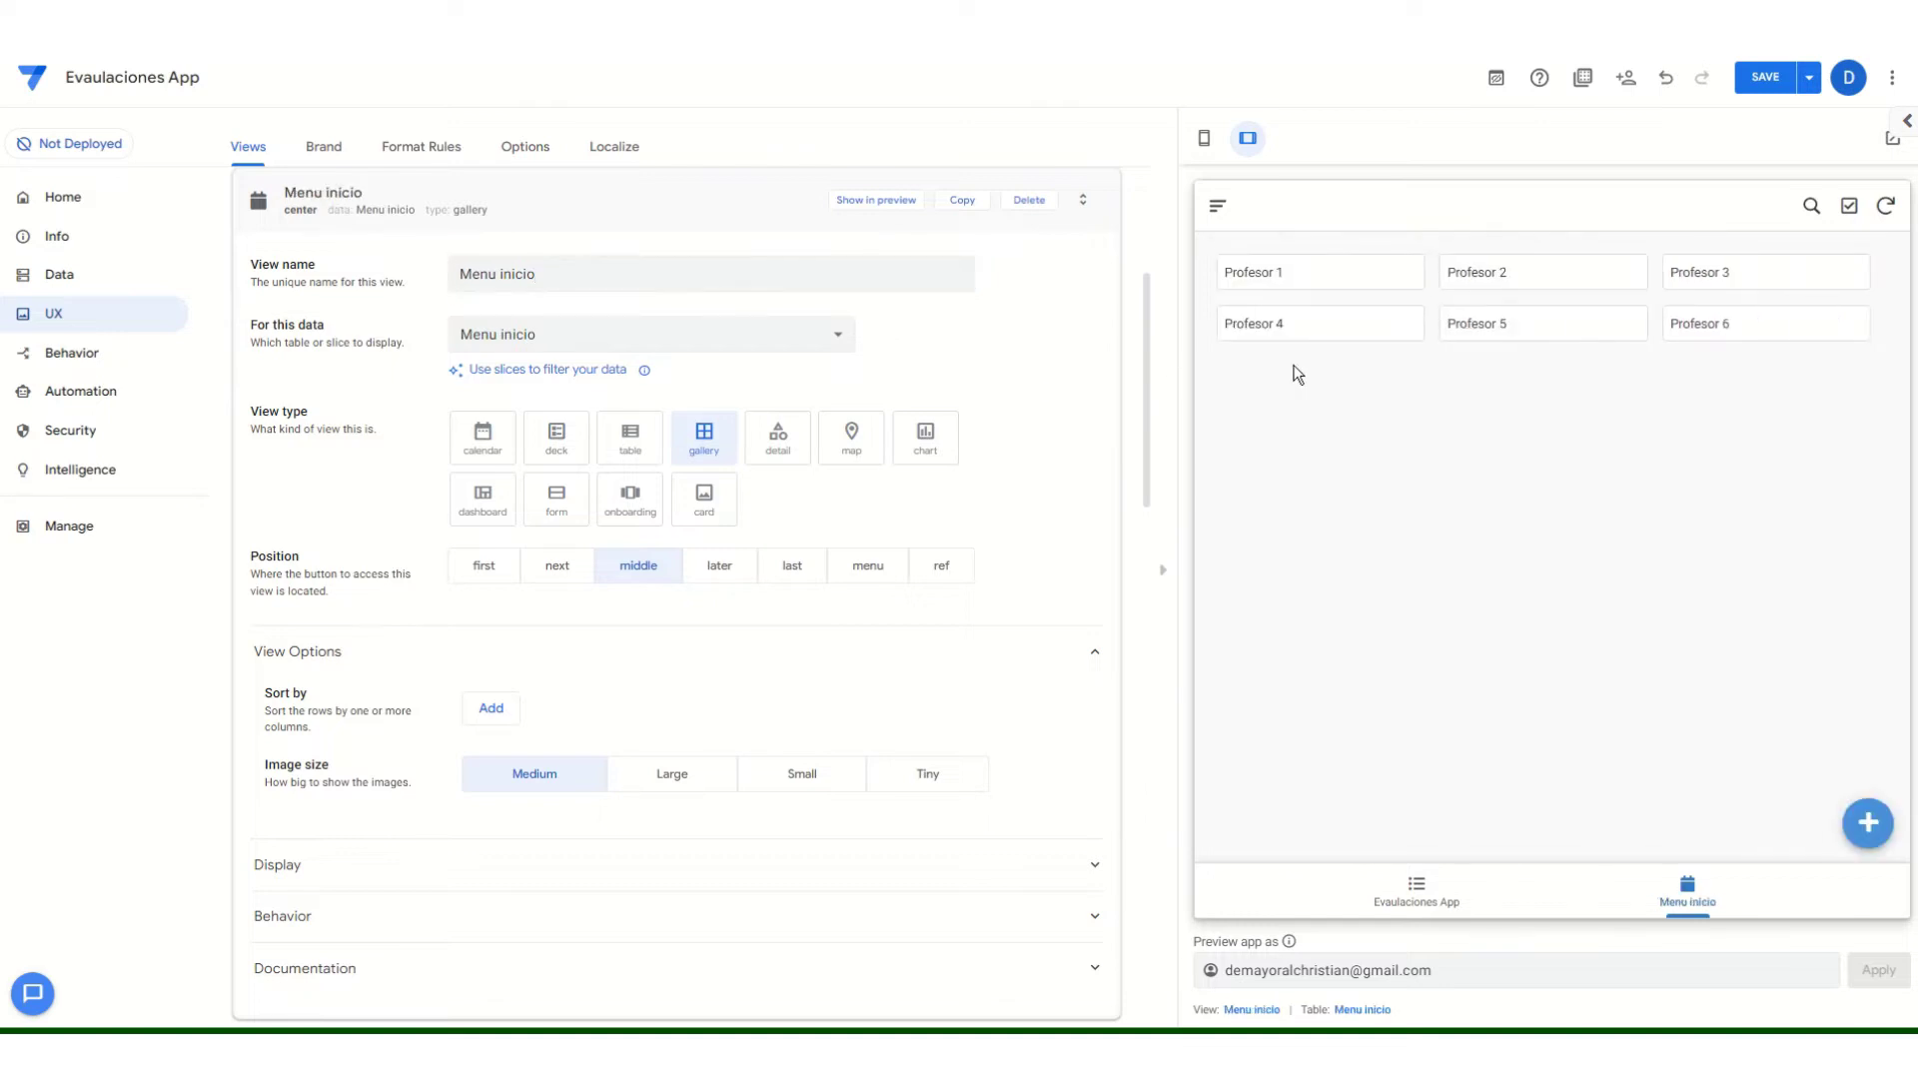
pyautogui.click(1773, 90)
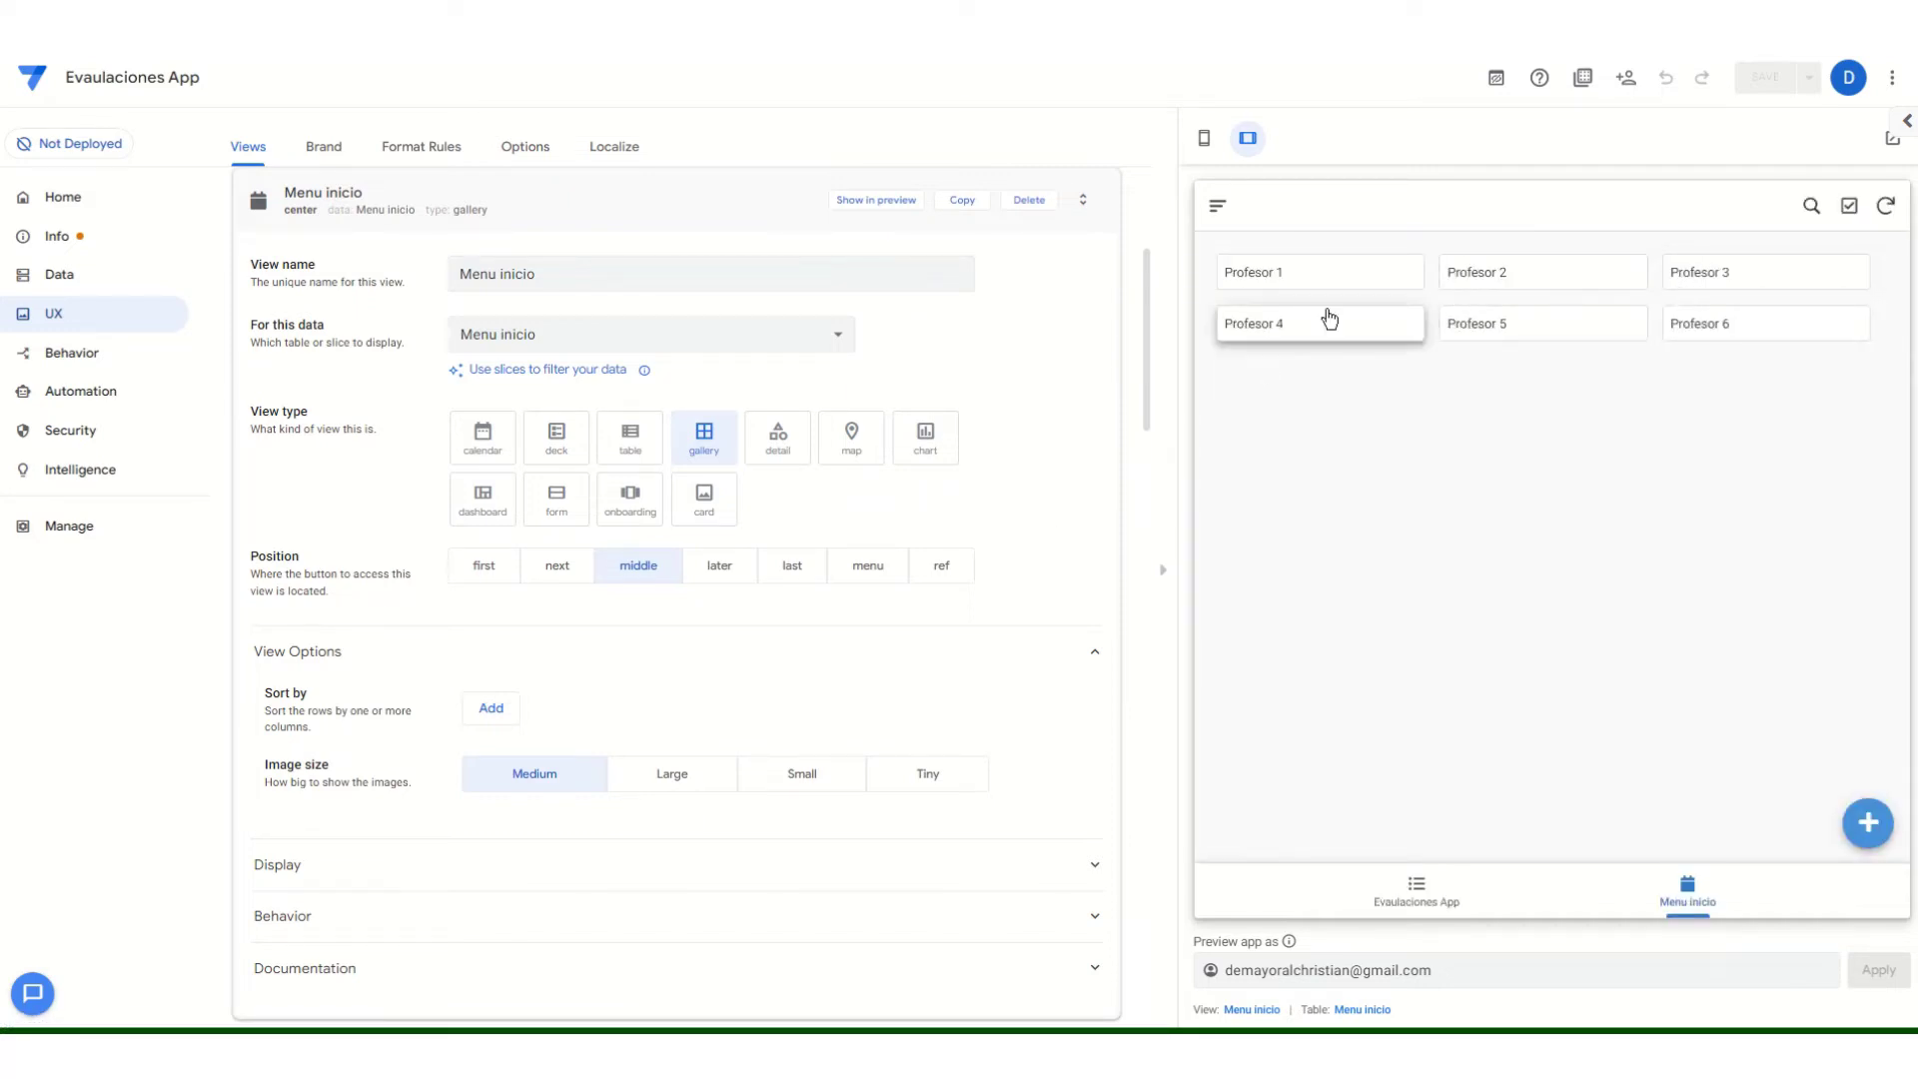
# Collapse the view settings and open the column settings of the Menu inicio table in the app's data.
pyautogui.scroll(4, 449, 427)
pyautogui.click(305, 611)
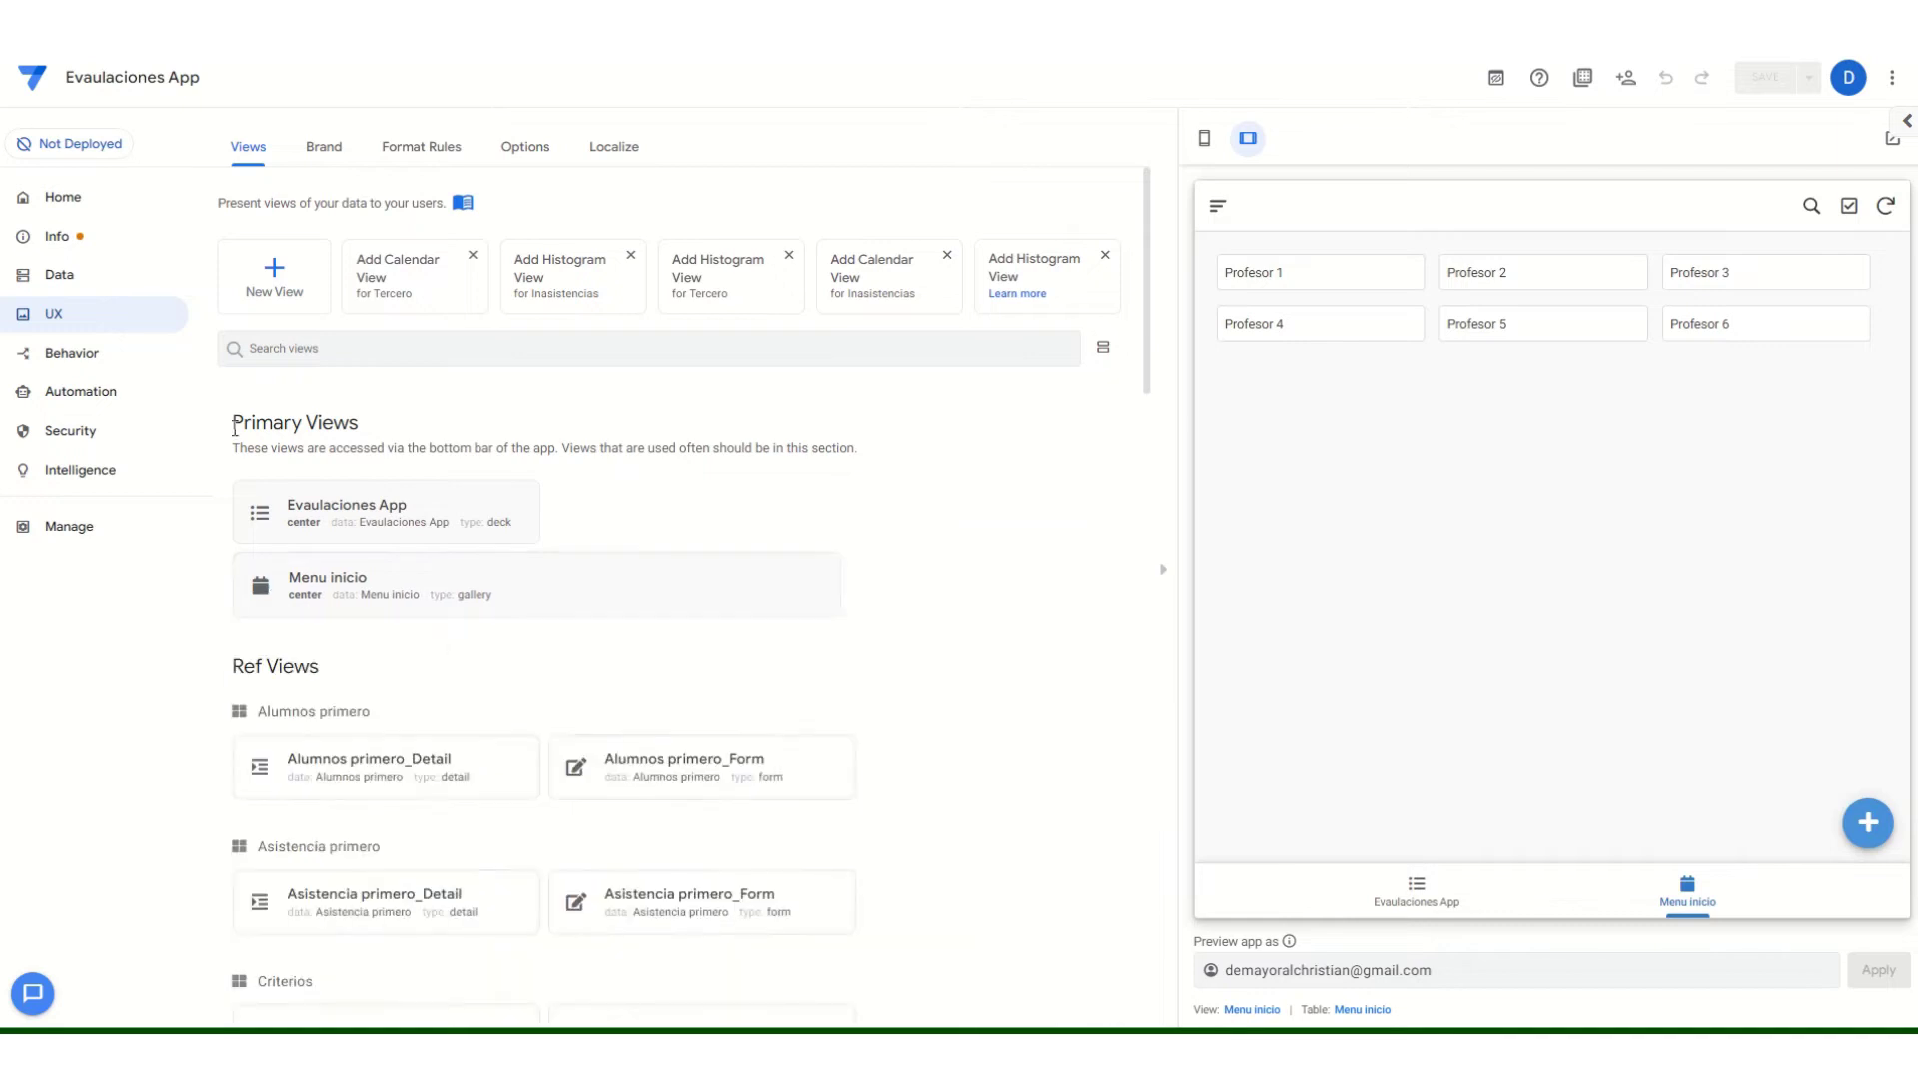
pyautogui.click(130, 279)
pyautogui.click(340, 150)
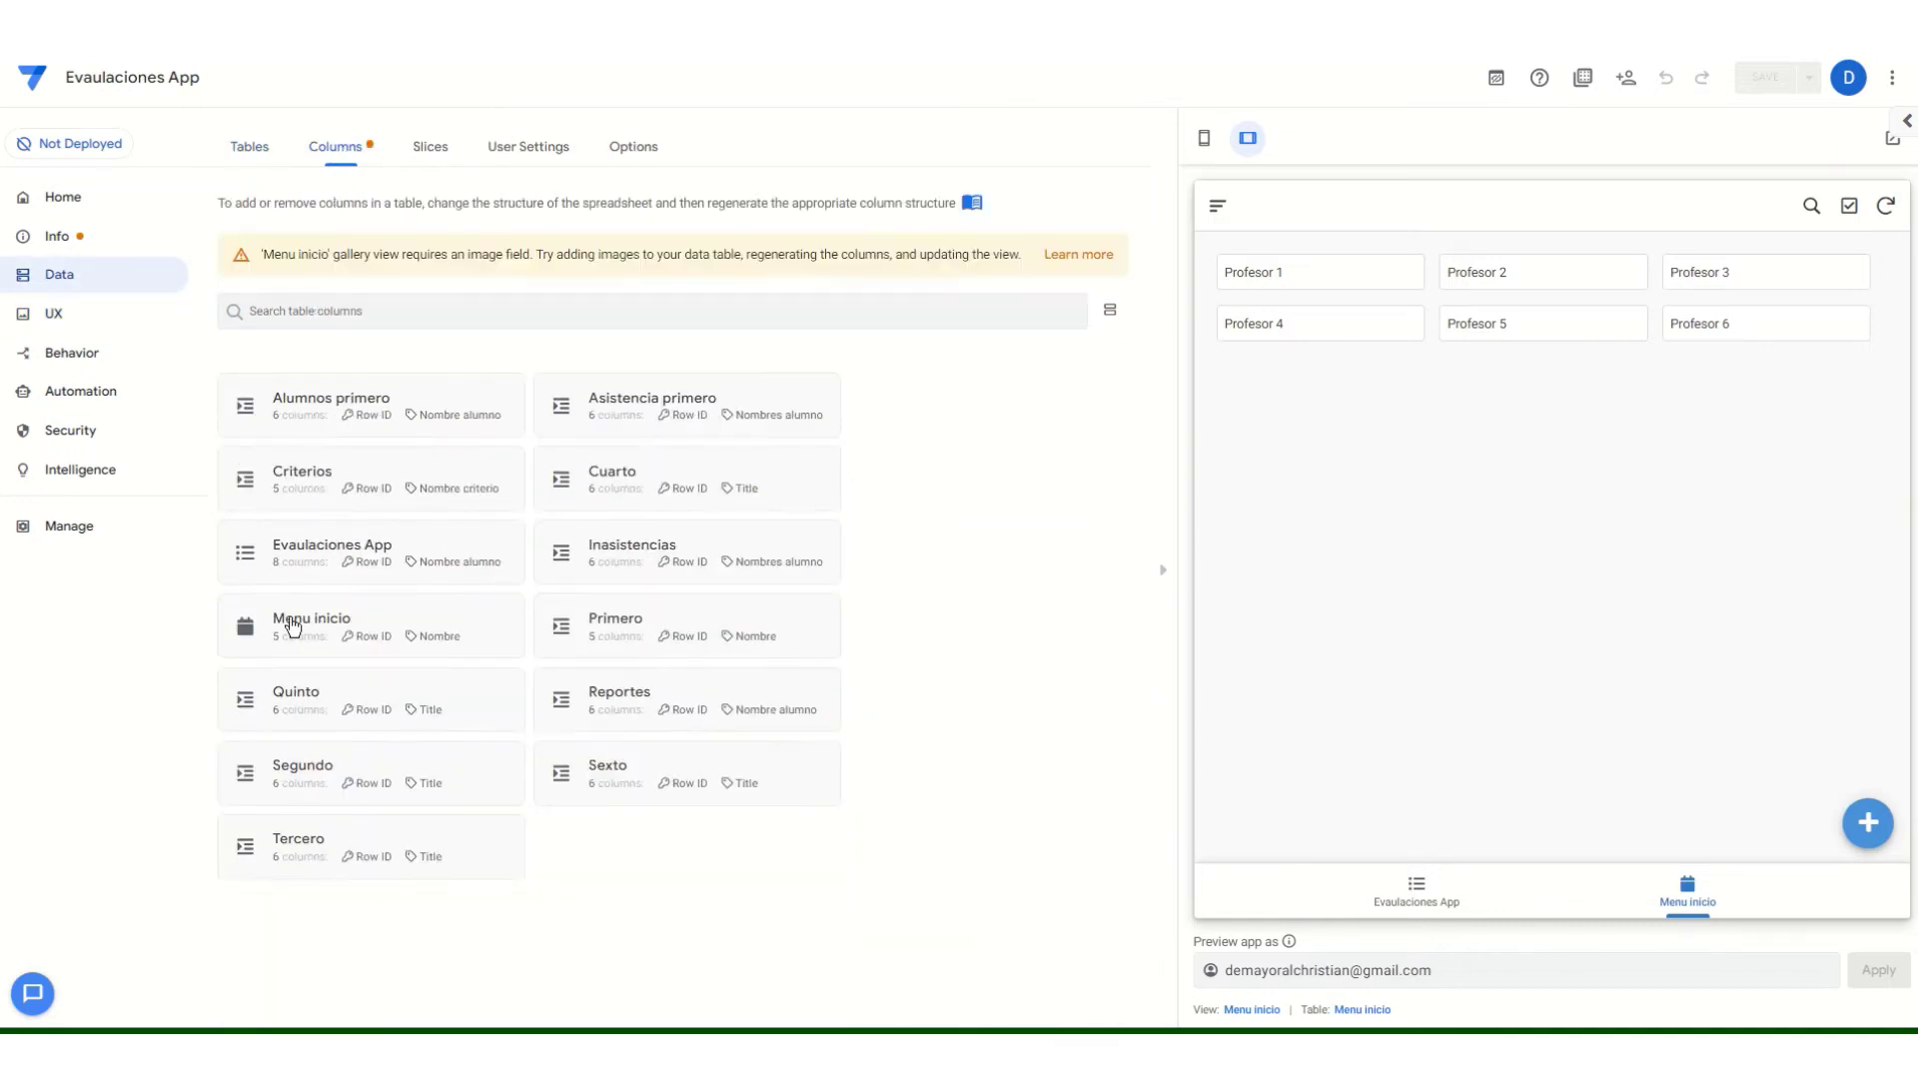
pyautogui.click(361, 620)
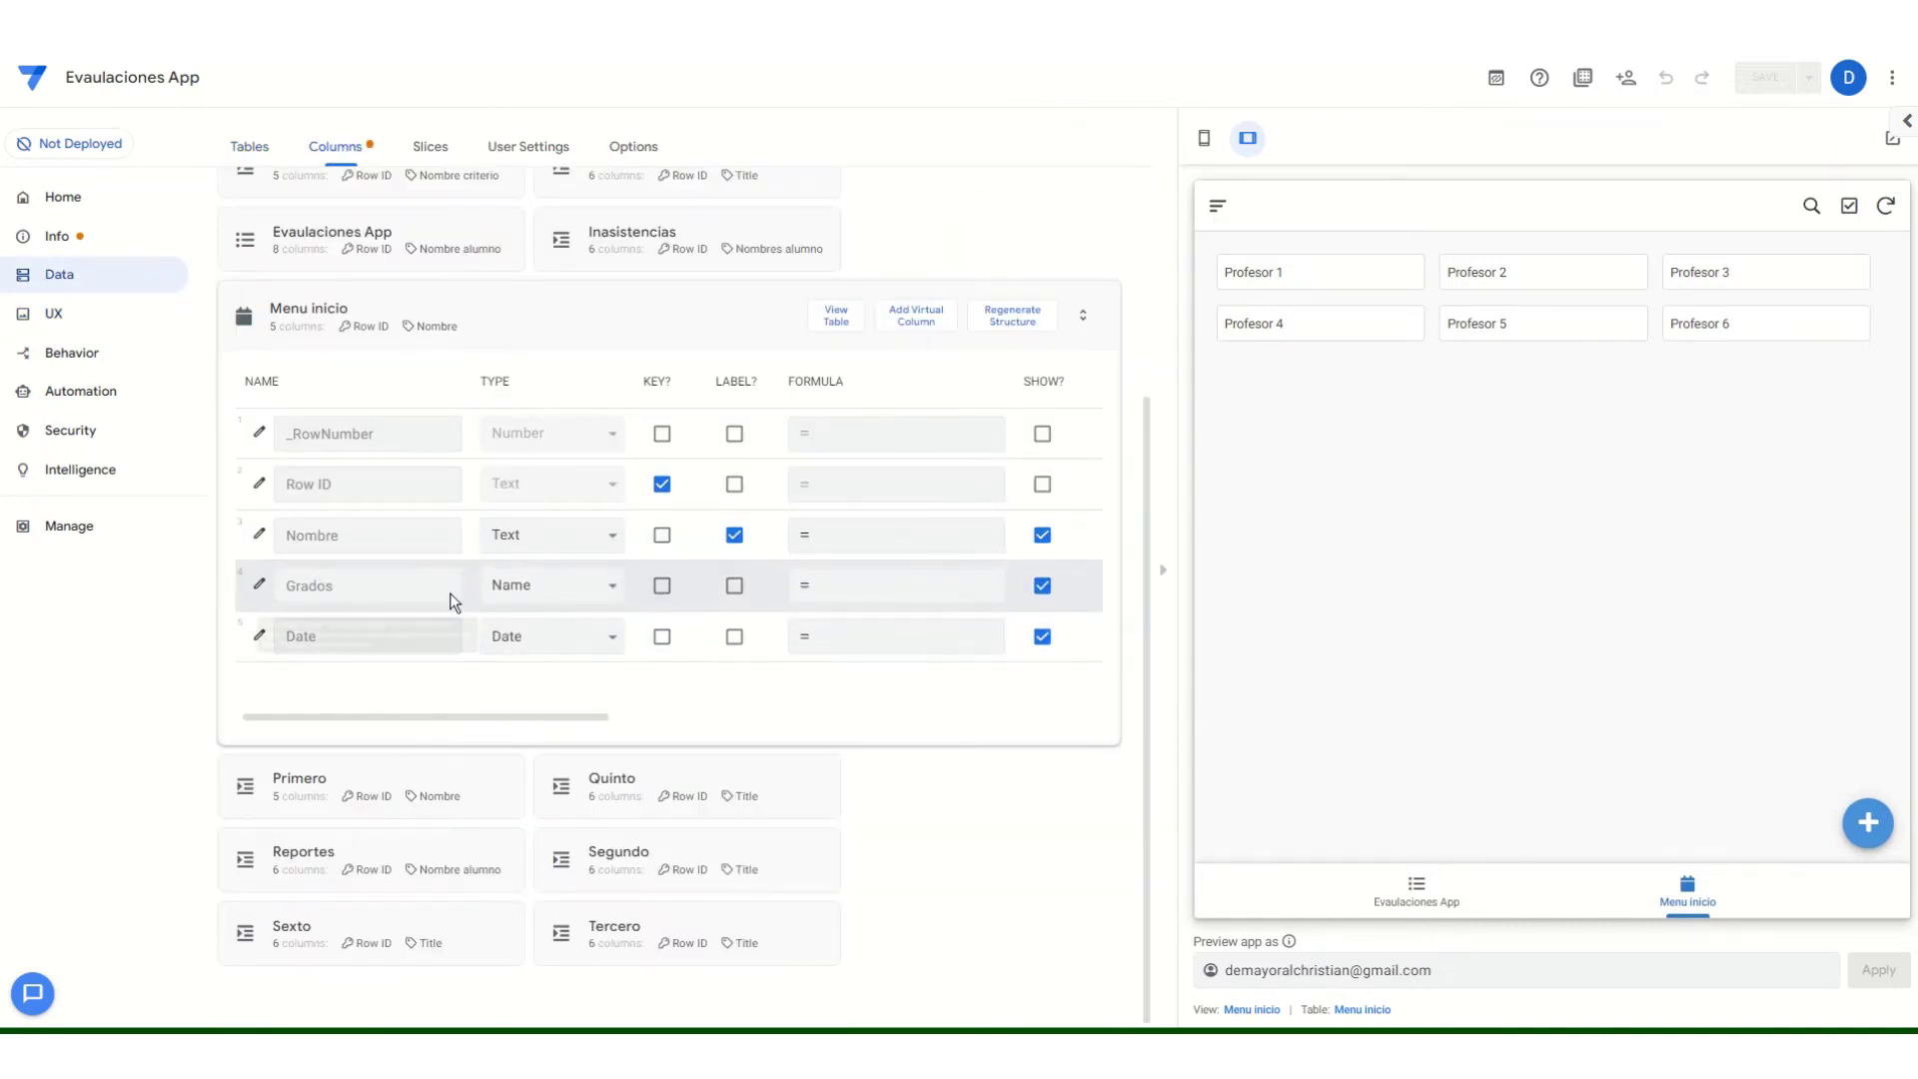
# Try to mark the Grados column of Menu inicio as a label and save the app.
pyautogui.click(733, 586)
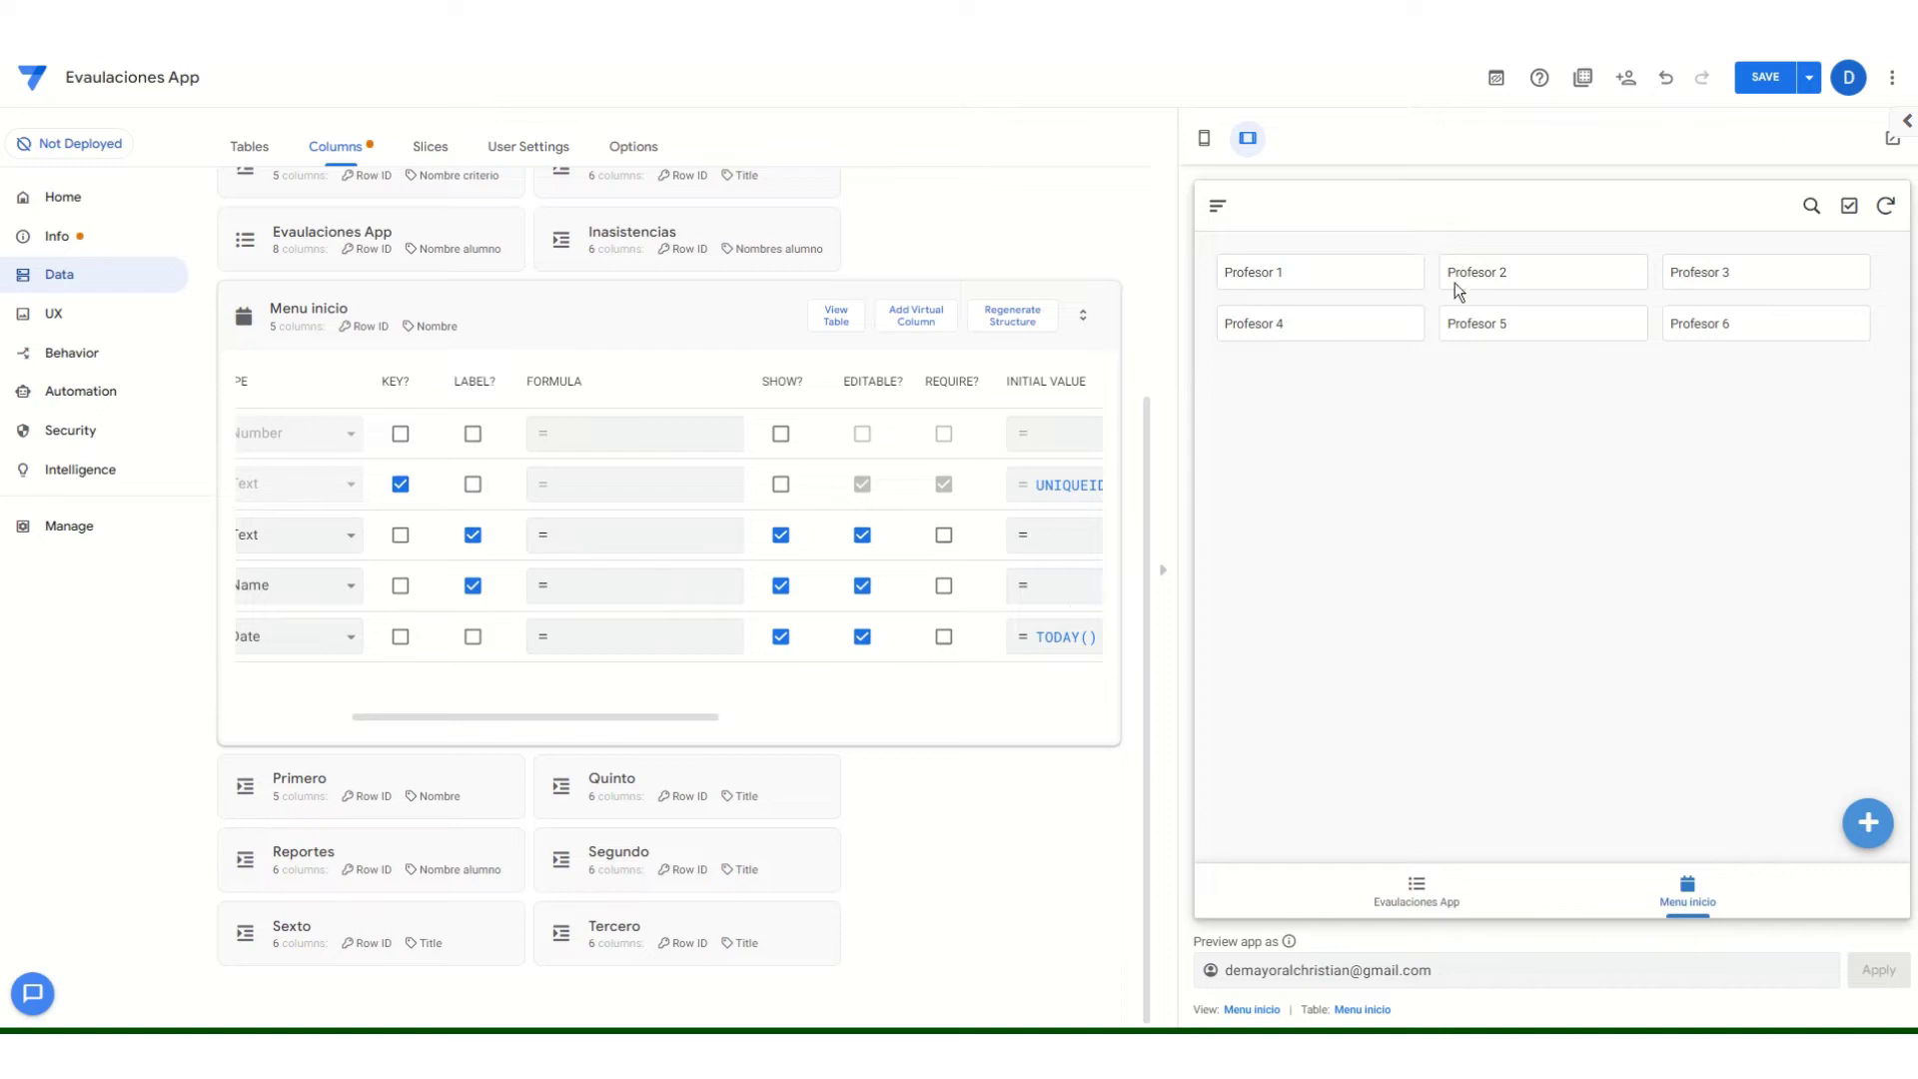
pyautogui.click(1760, 86)
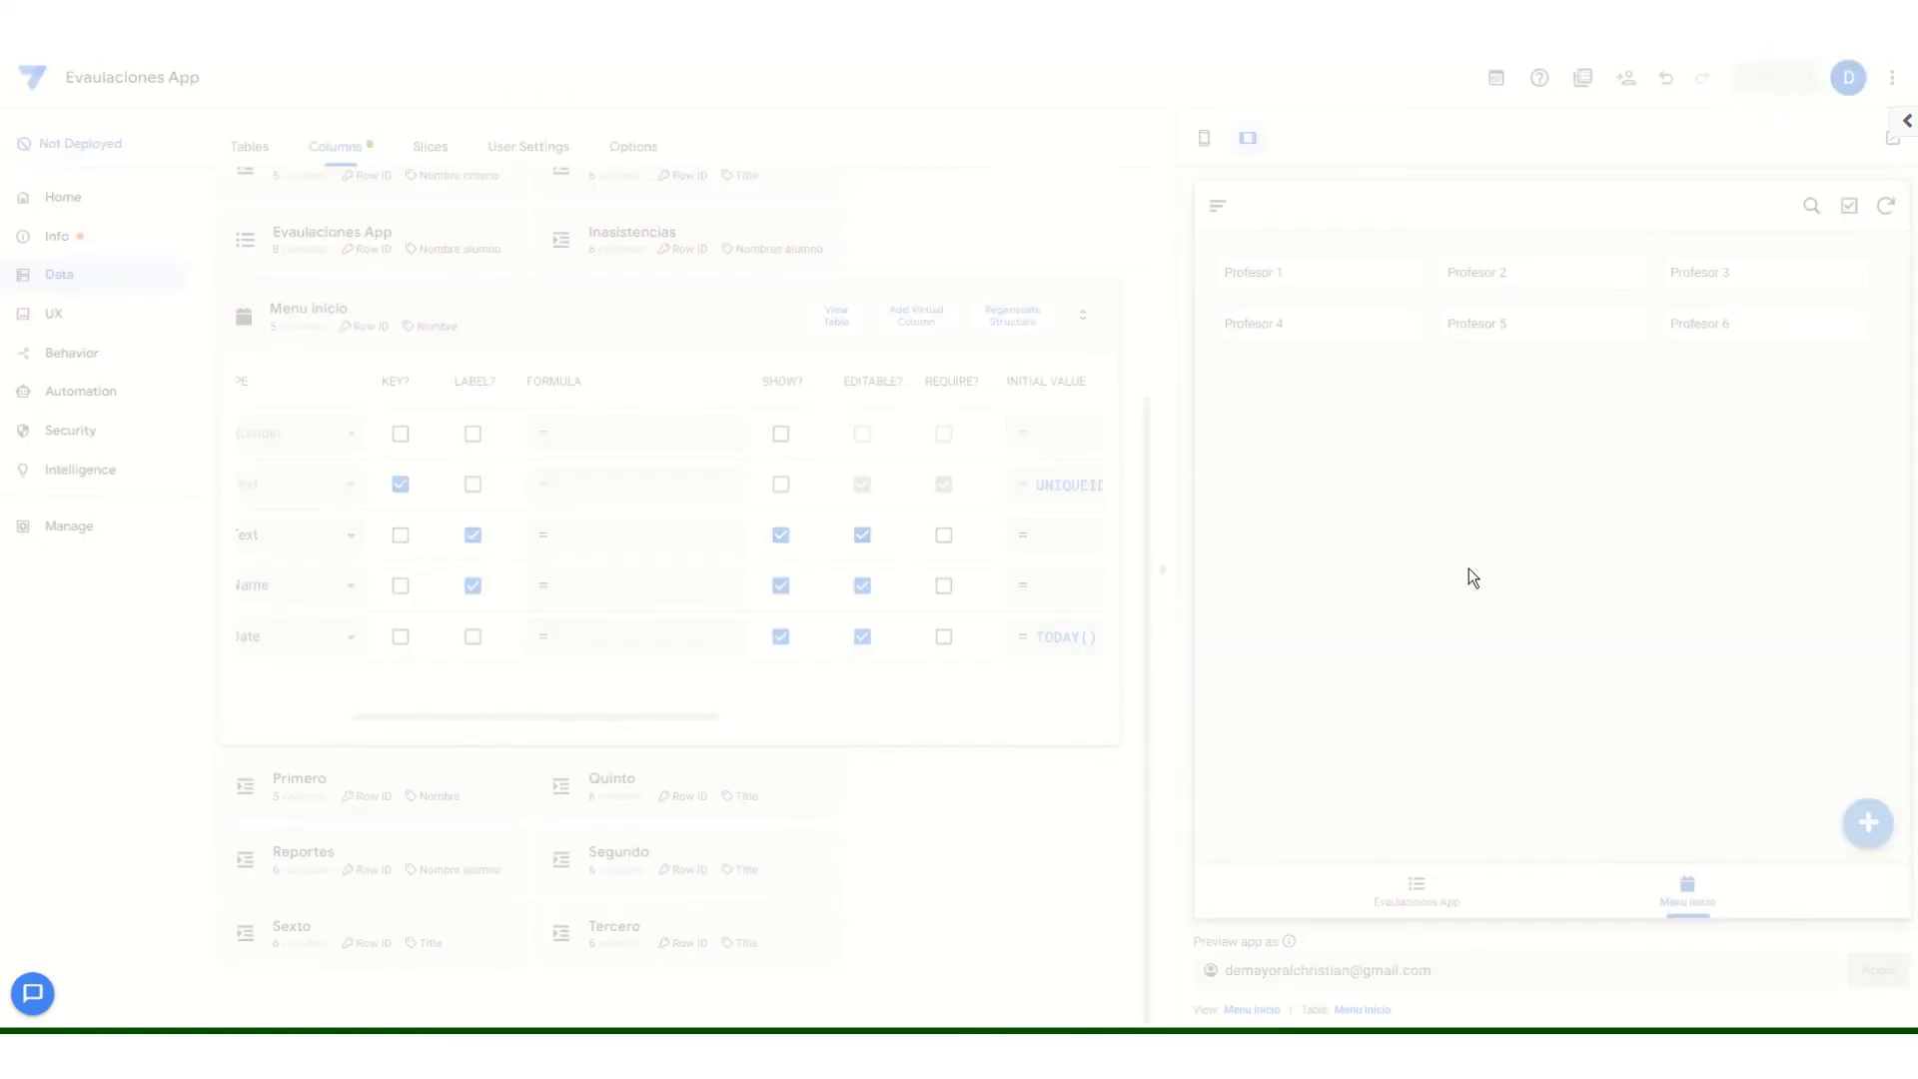
pyautogui.moveTo(715, 725); pyautogui.dragTo(365, 737)
pyautogui.hotkey('alt', 'Tab')
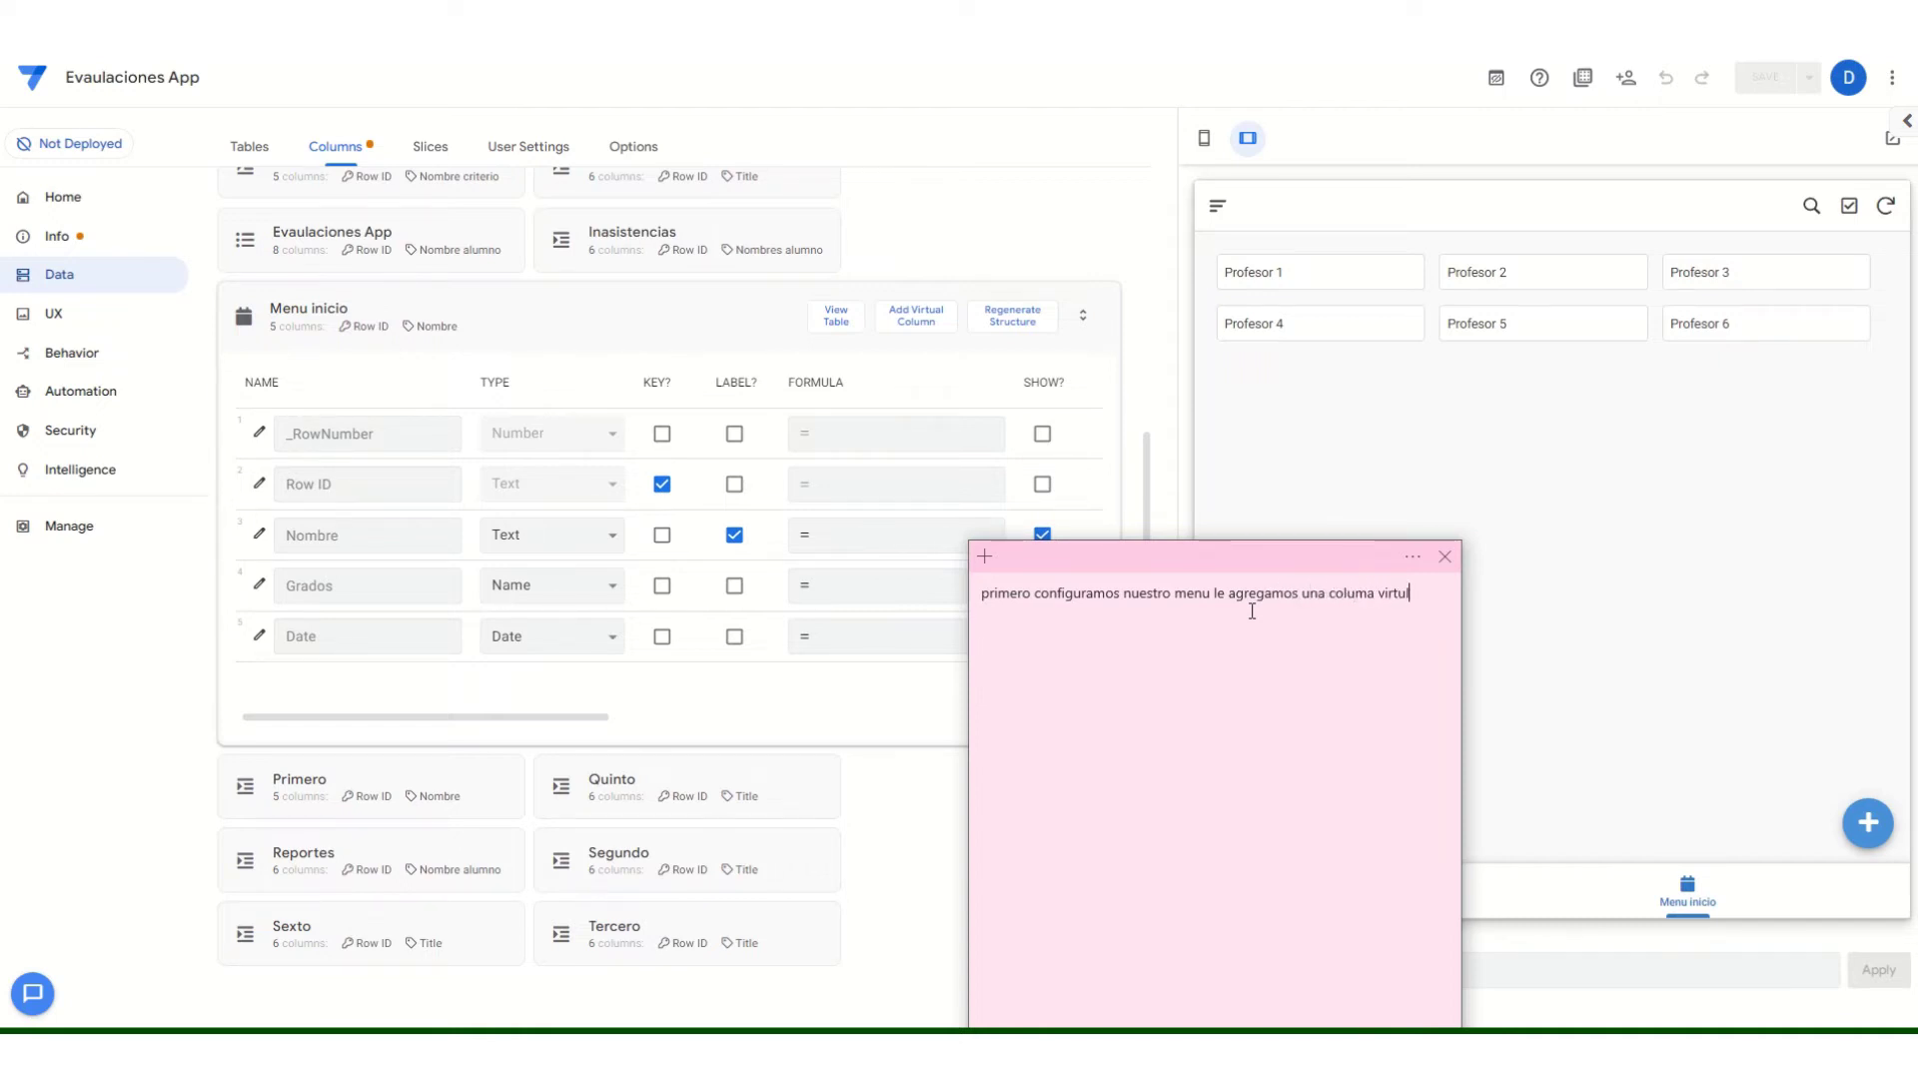
pyautogui.press('BackSpace')
pyautogui.press('BackSpace')
# Switch to the app control escolar database and add an Image column named "Logo" to the Menu inicio table.
pyautogui.click(706, 321)
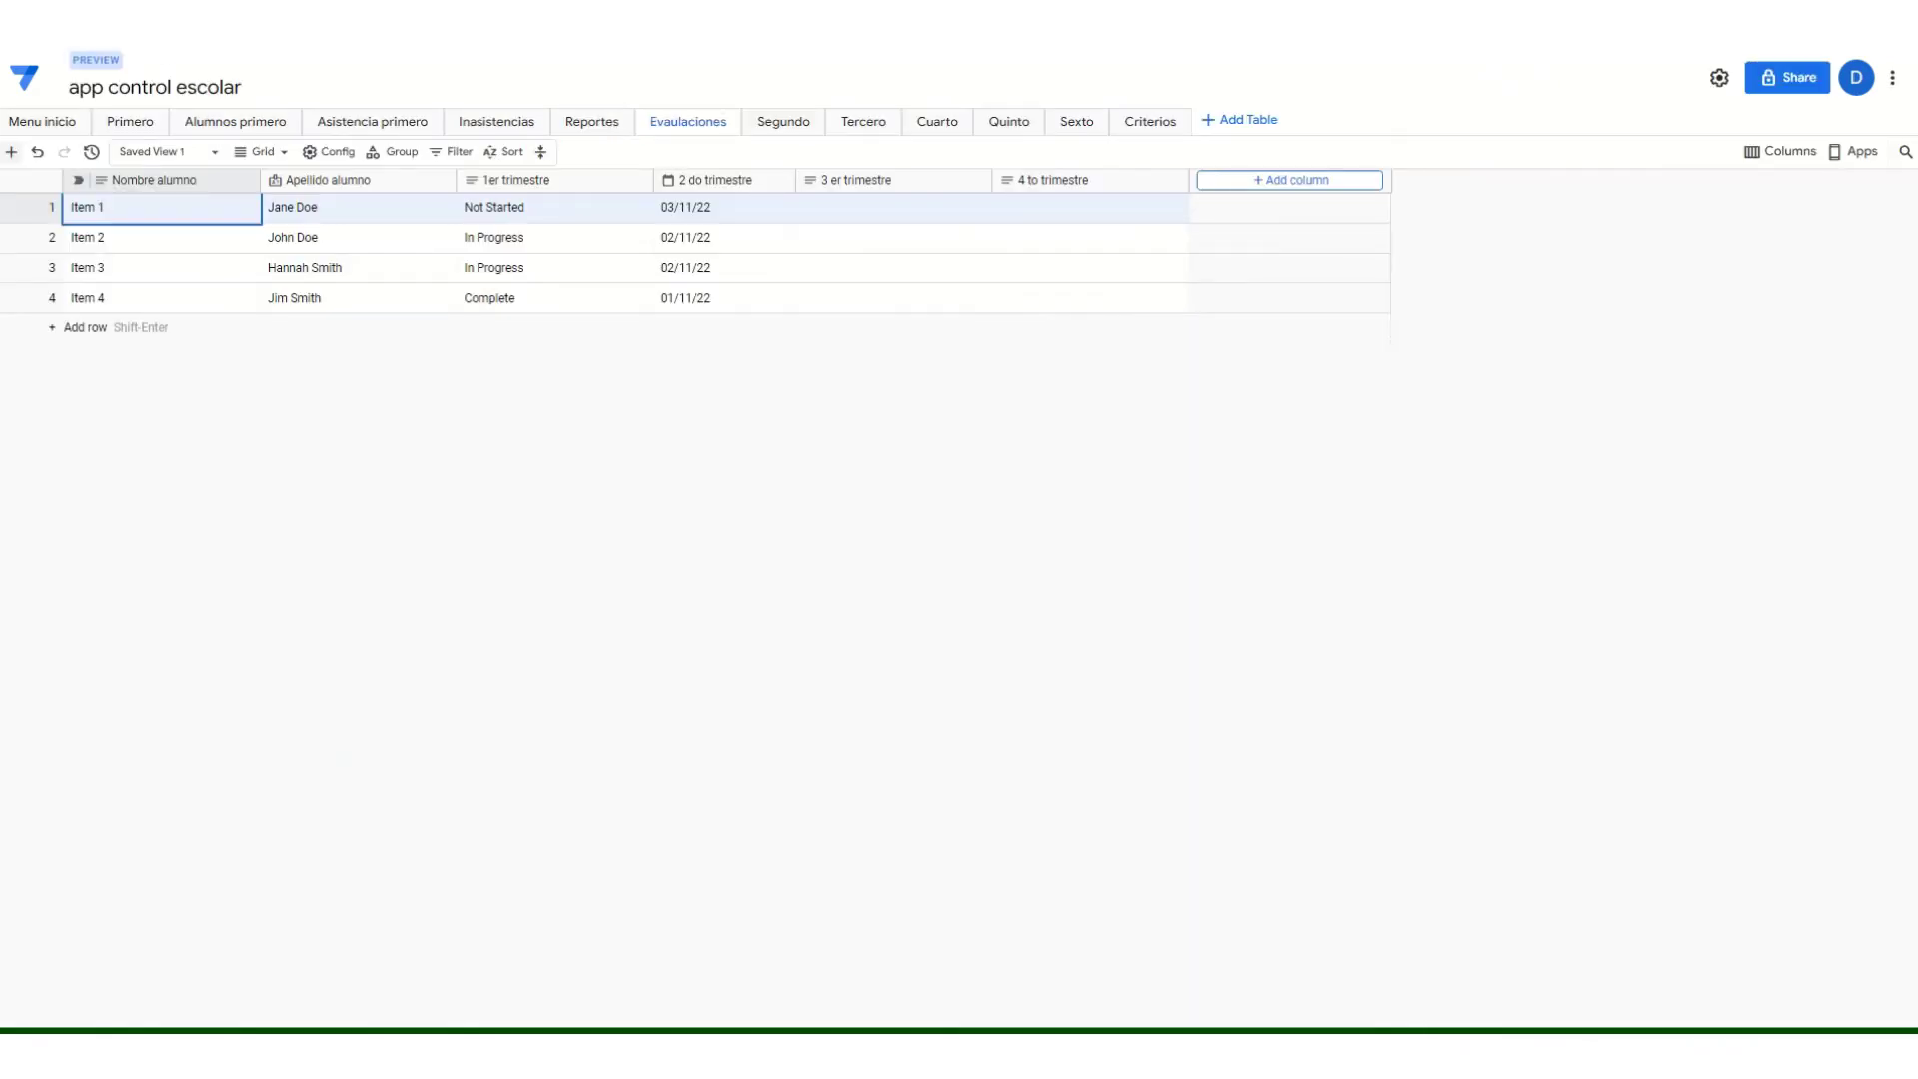
pyautogui.click(42, 122)
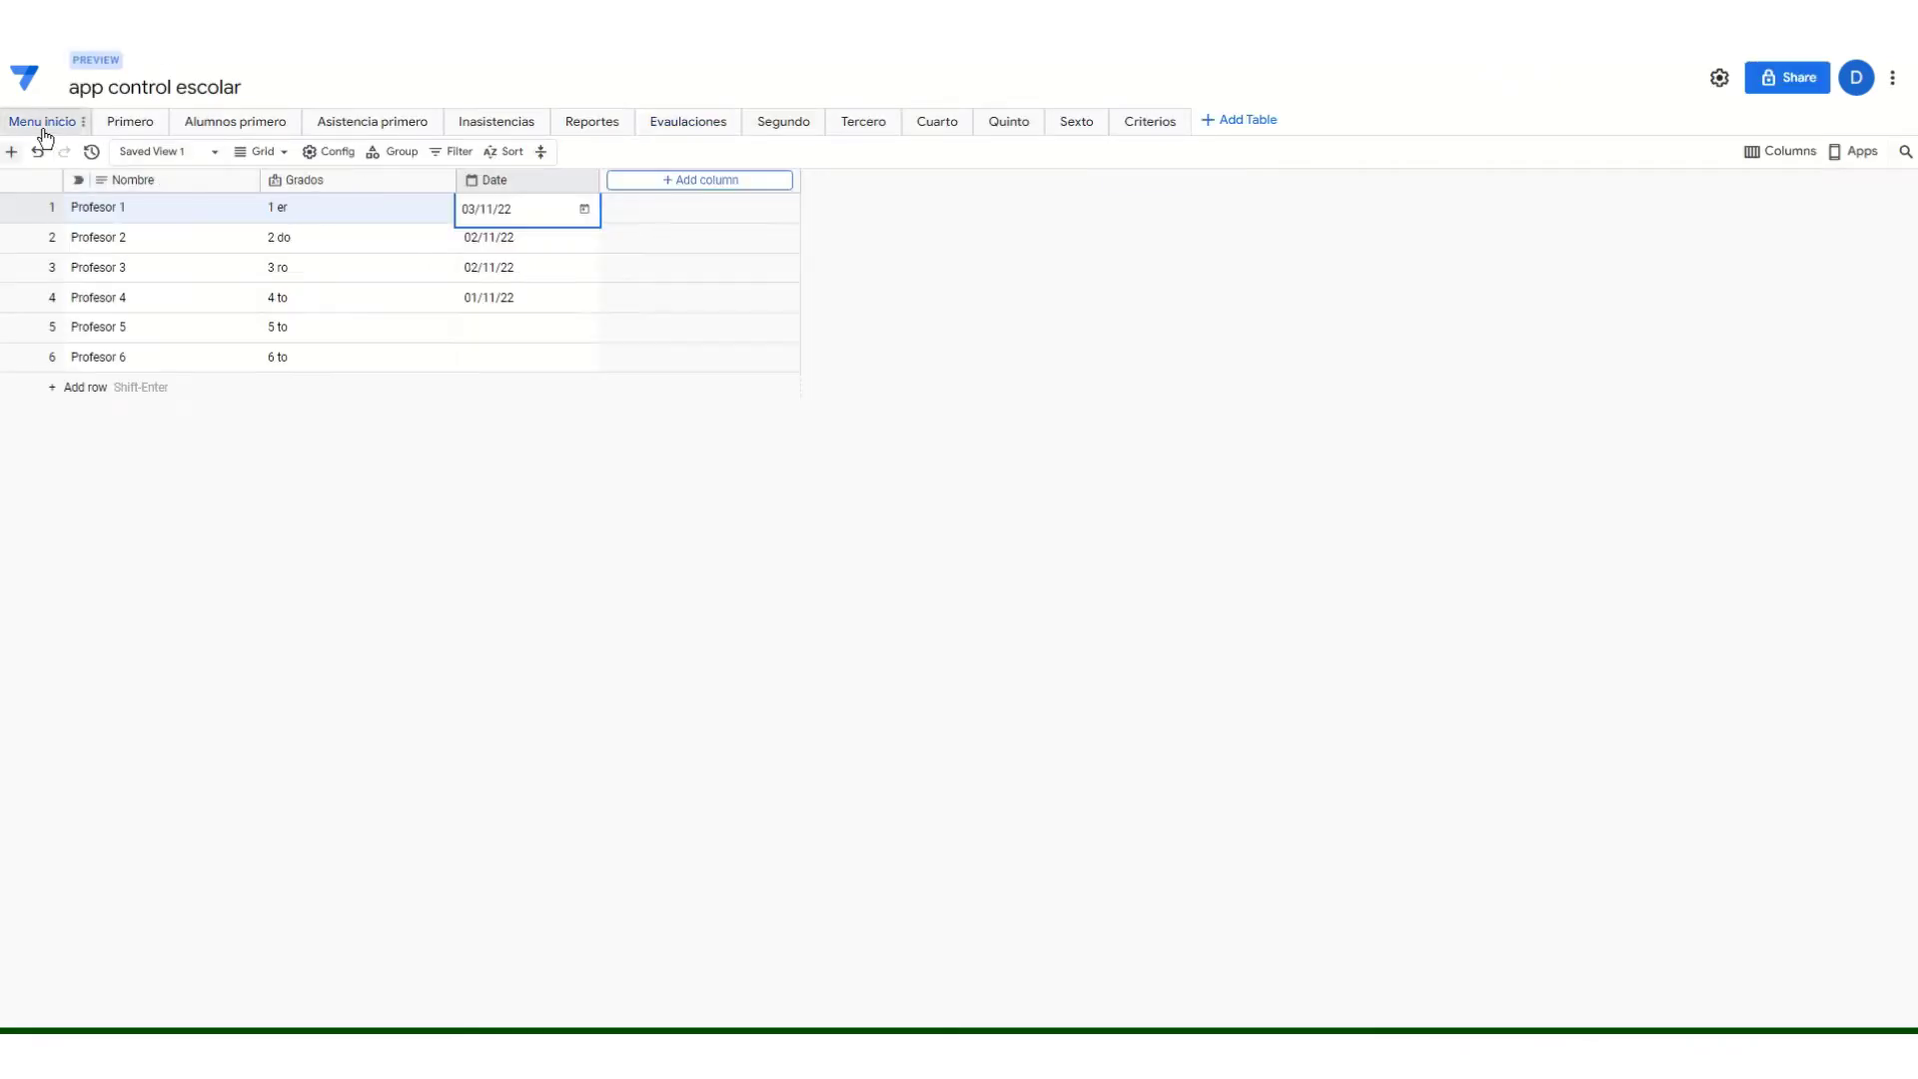
pyautogui.click(692, 183)
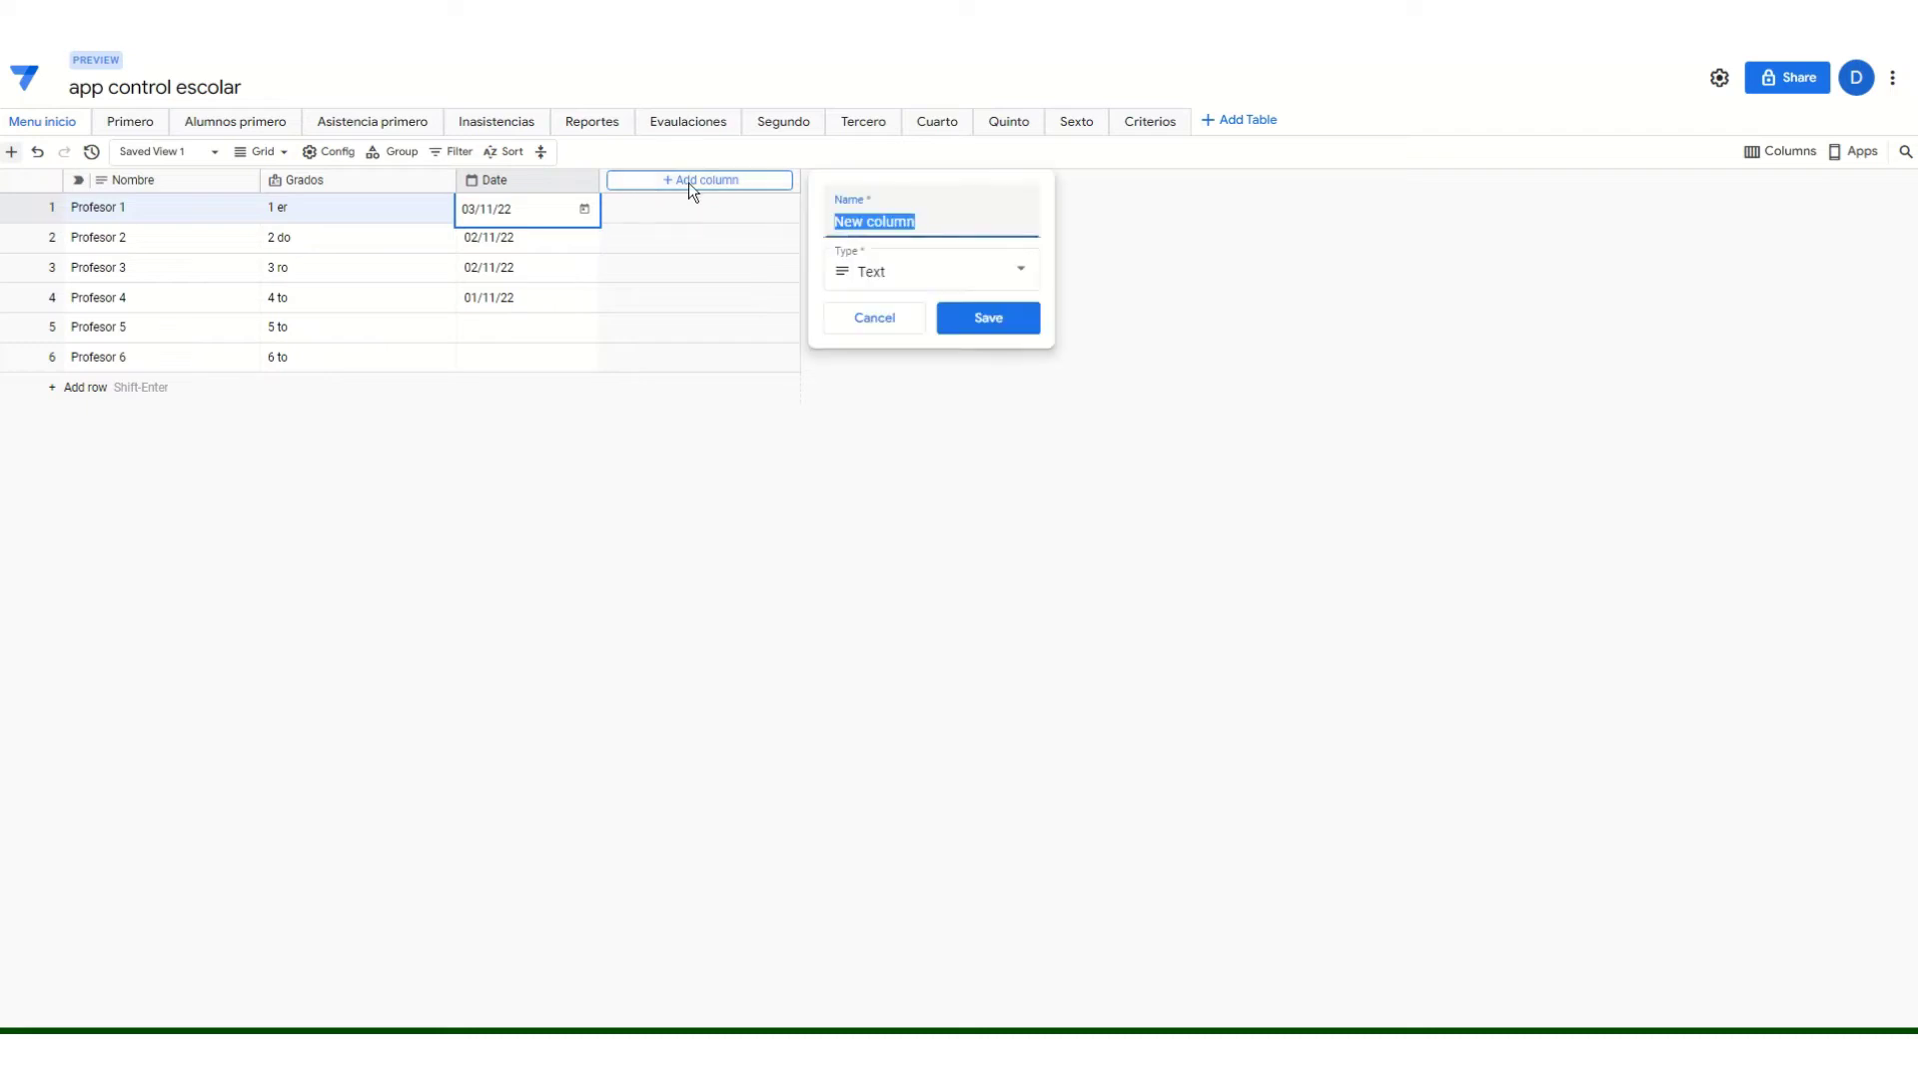
pyautogui.write('Logo')
pyautogui.click(939, 271)
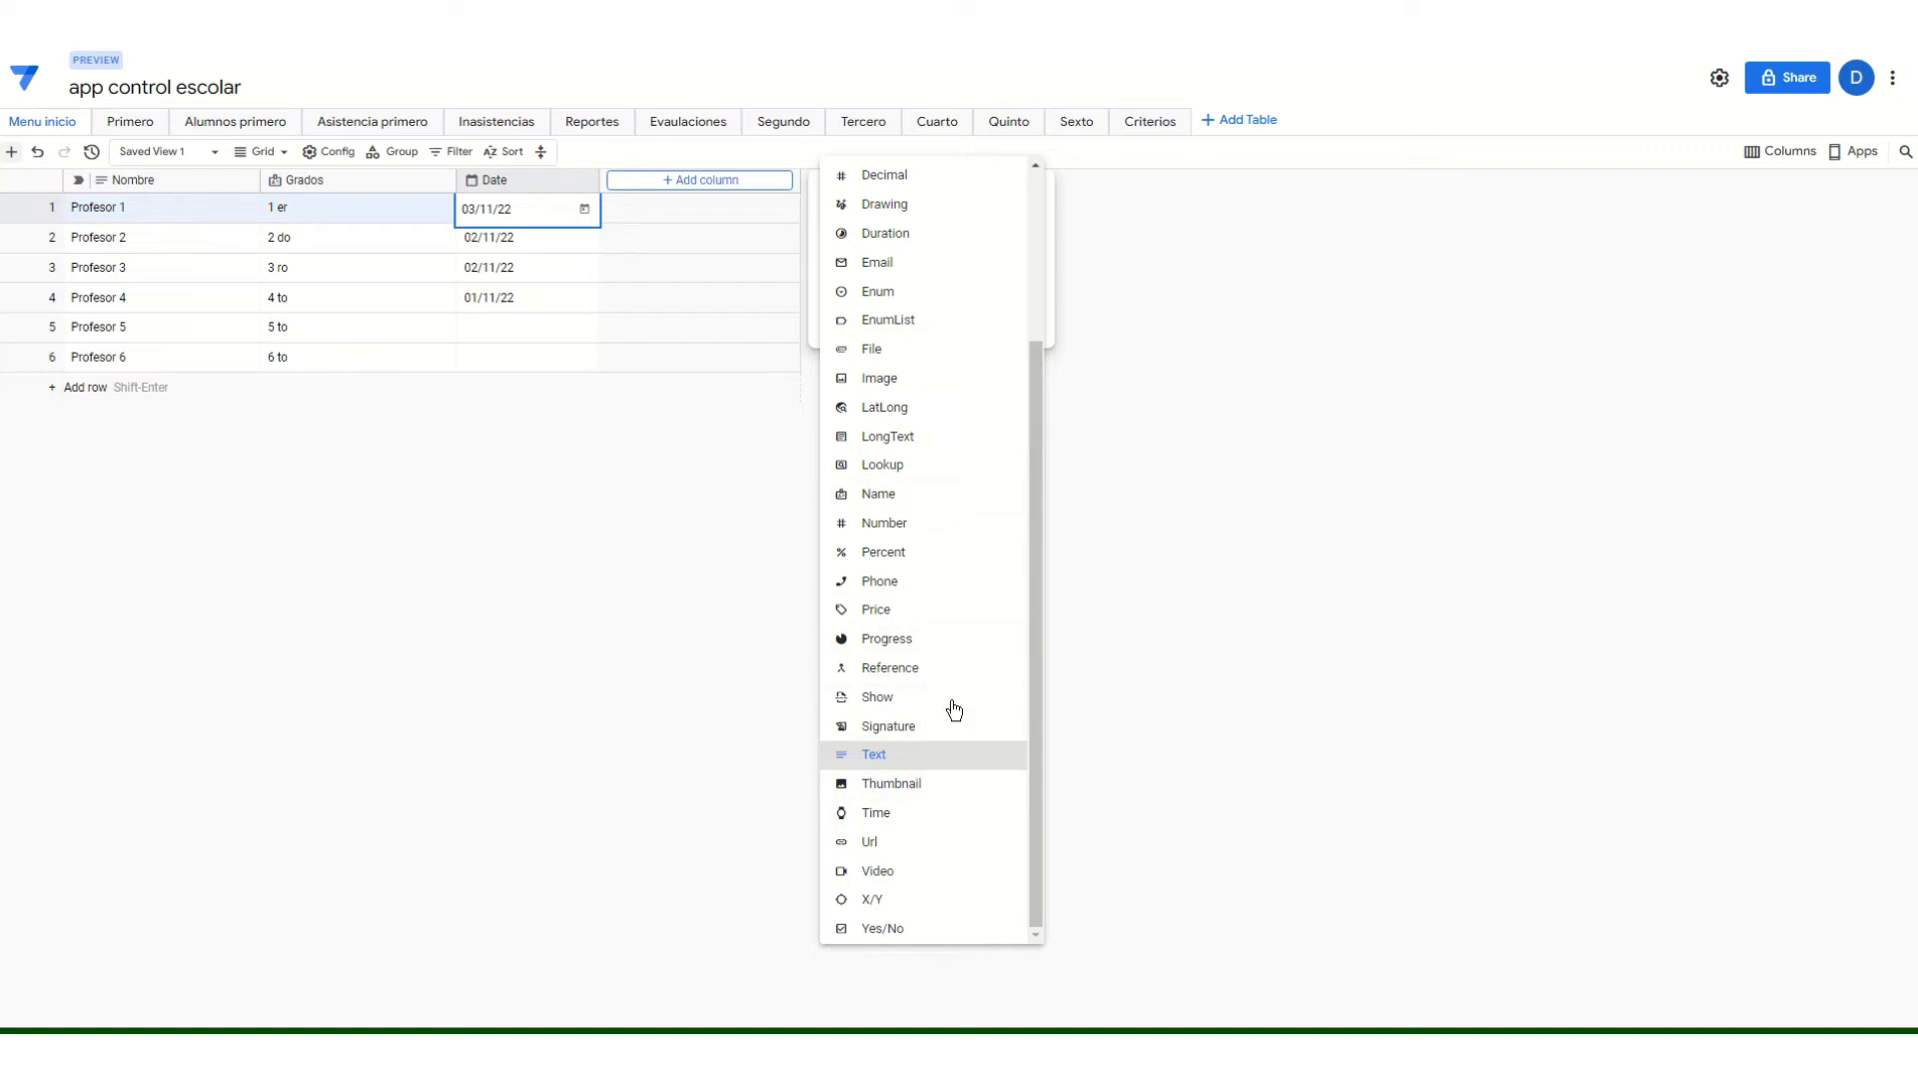
pyautogui.click(879, 377)
pyautogui.click(994, 380)
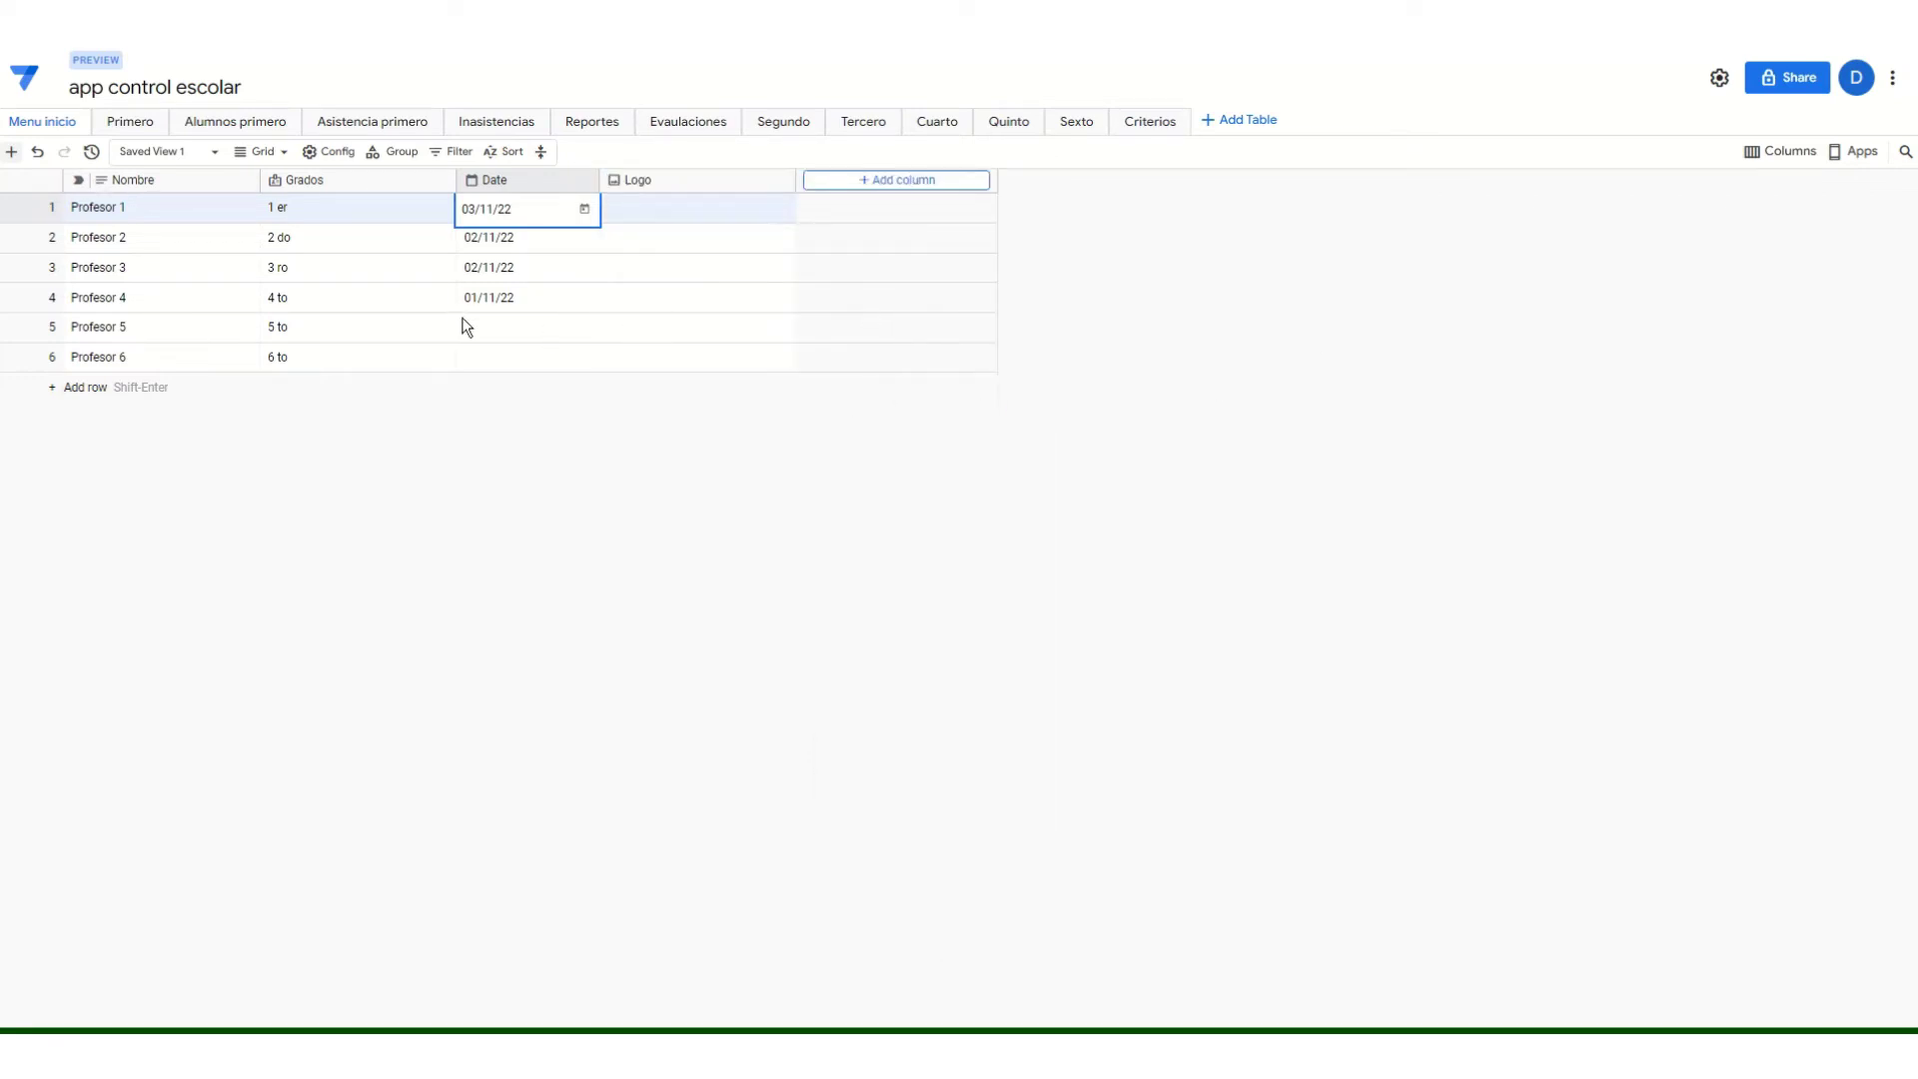
# Back in the Evaulaciones App editor, regenerate the column structure of the Menu inicio table and show the Menu inicio view in the preview.
pyautogui.moveTo(959, 70)
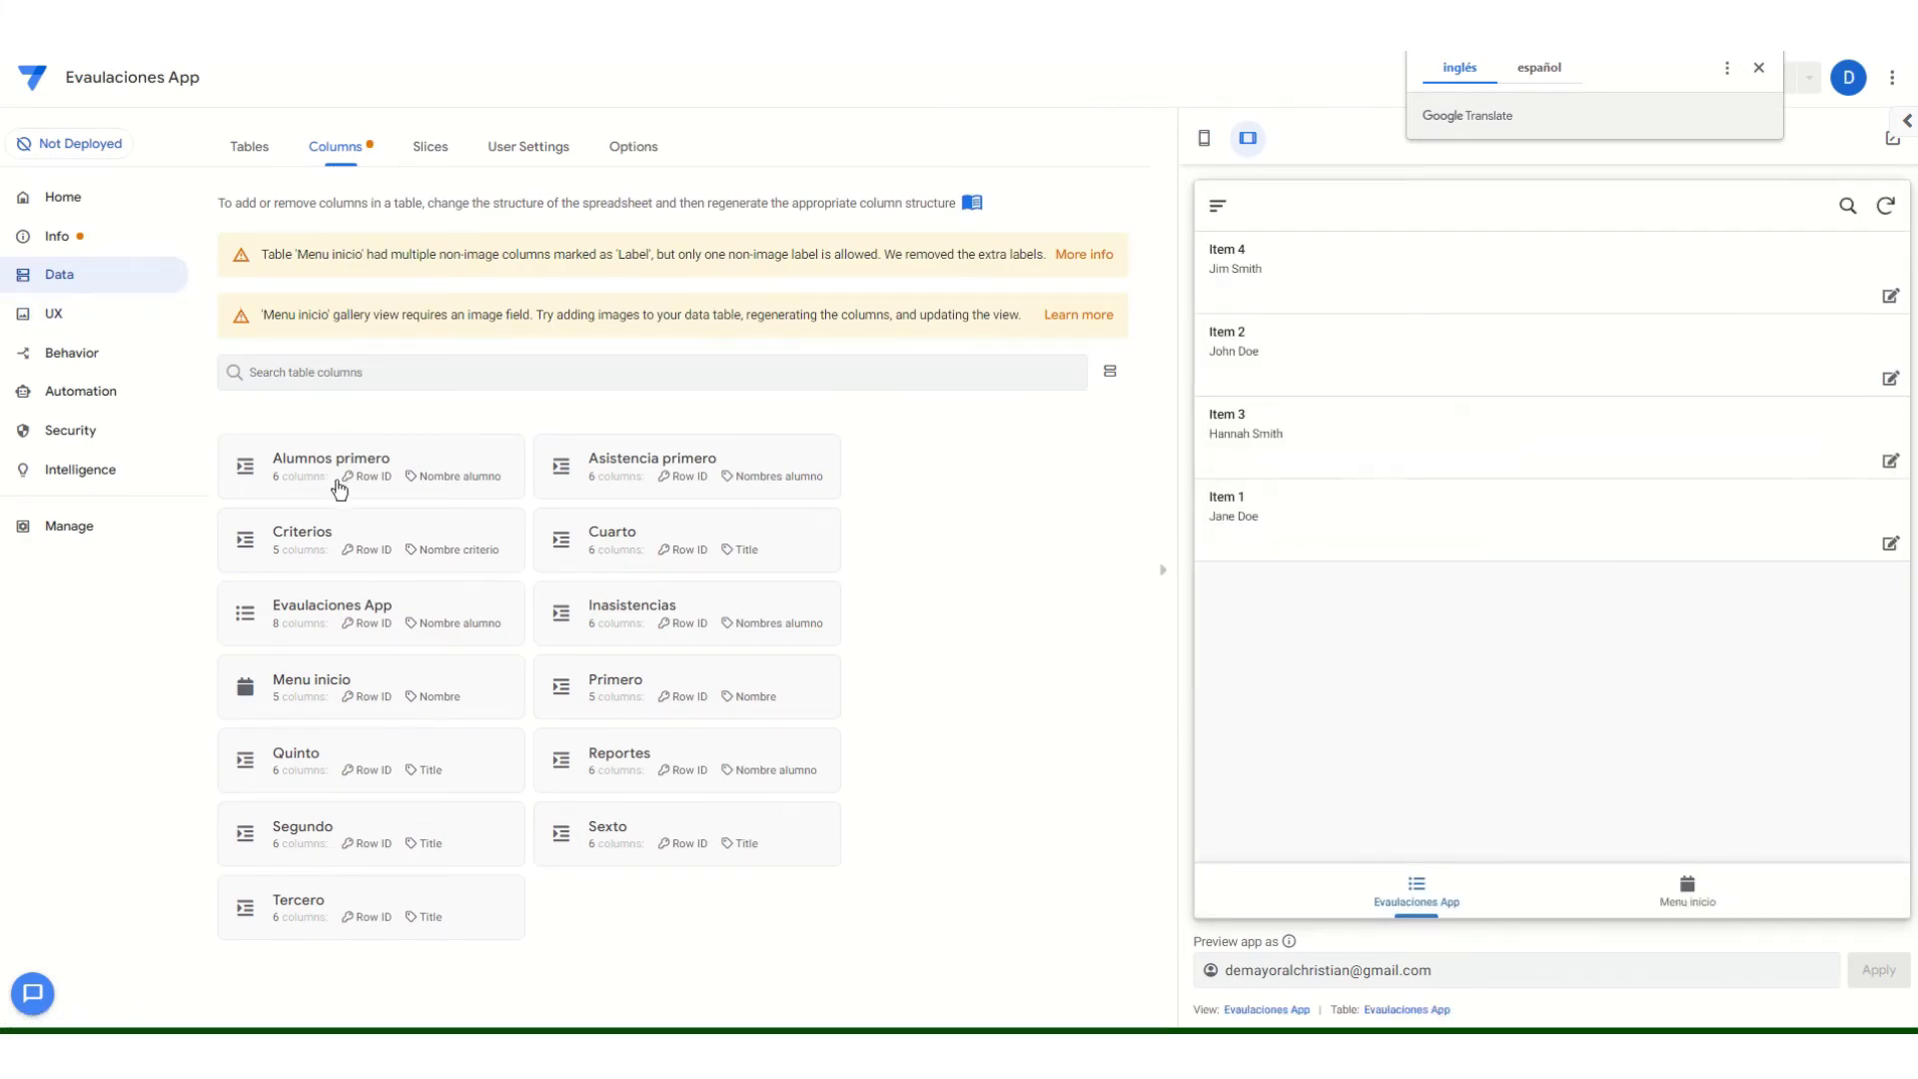
pyautogui.click(381, 682)
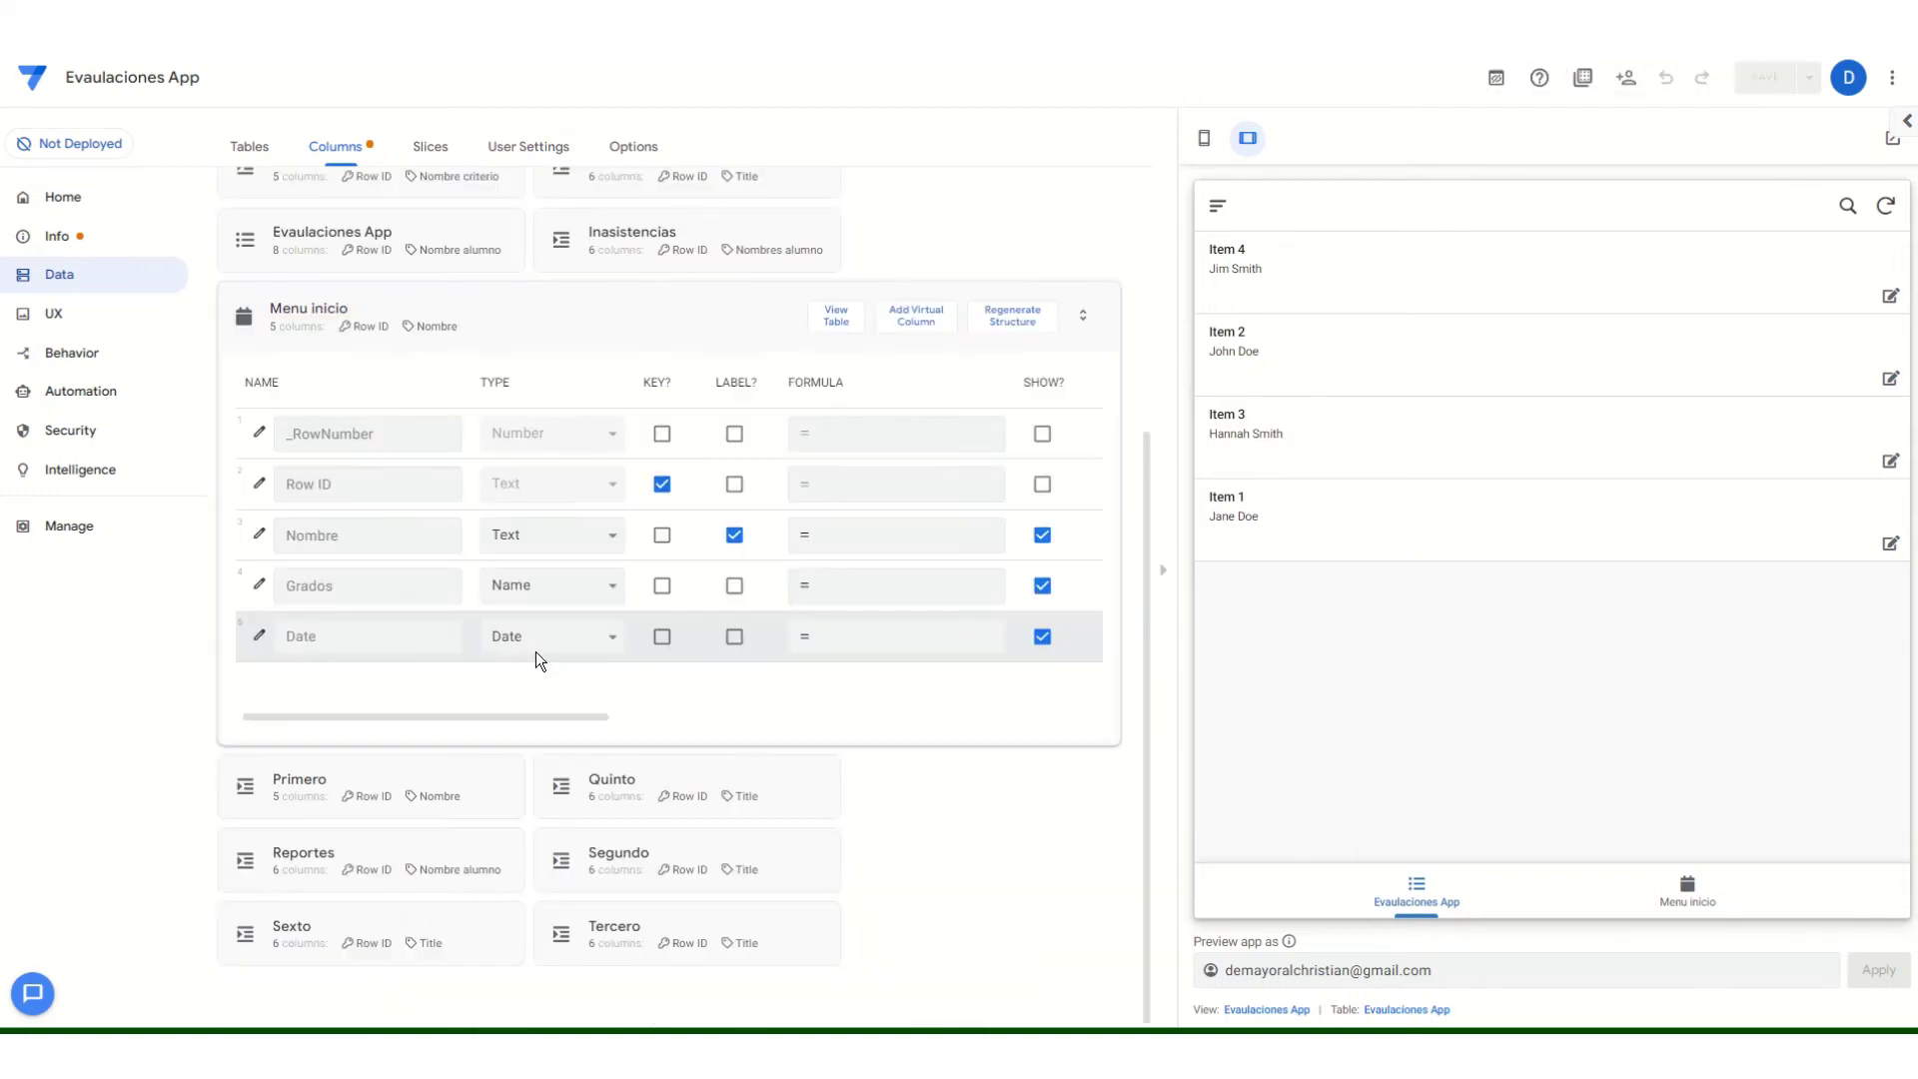
pyautogui.click(1004, 316)
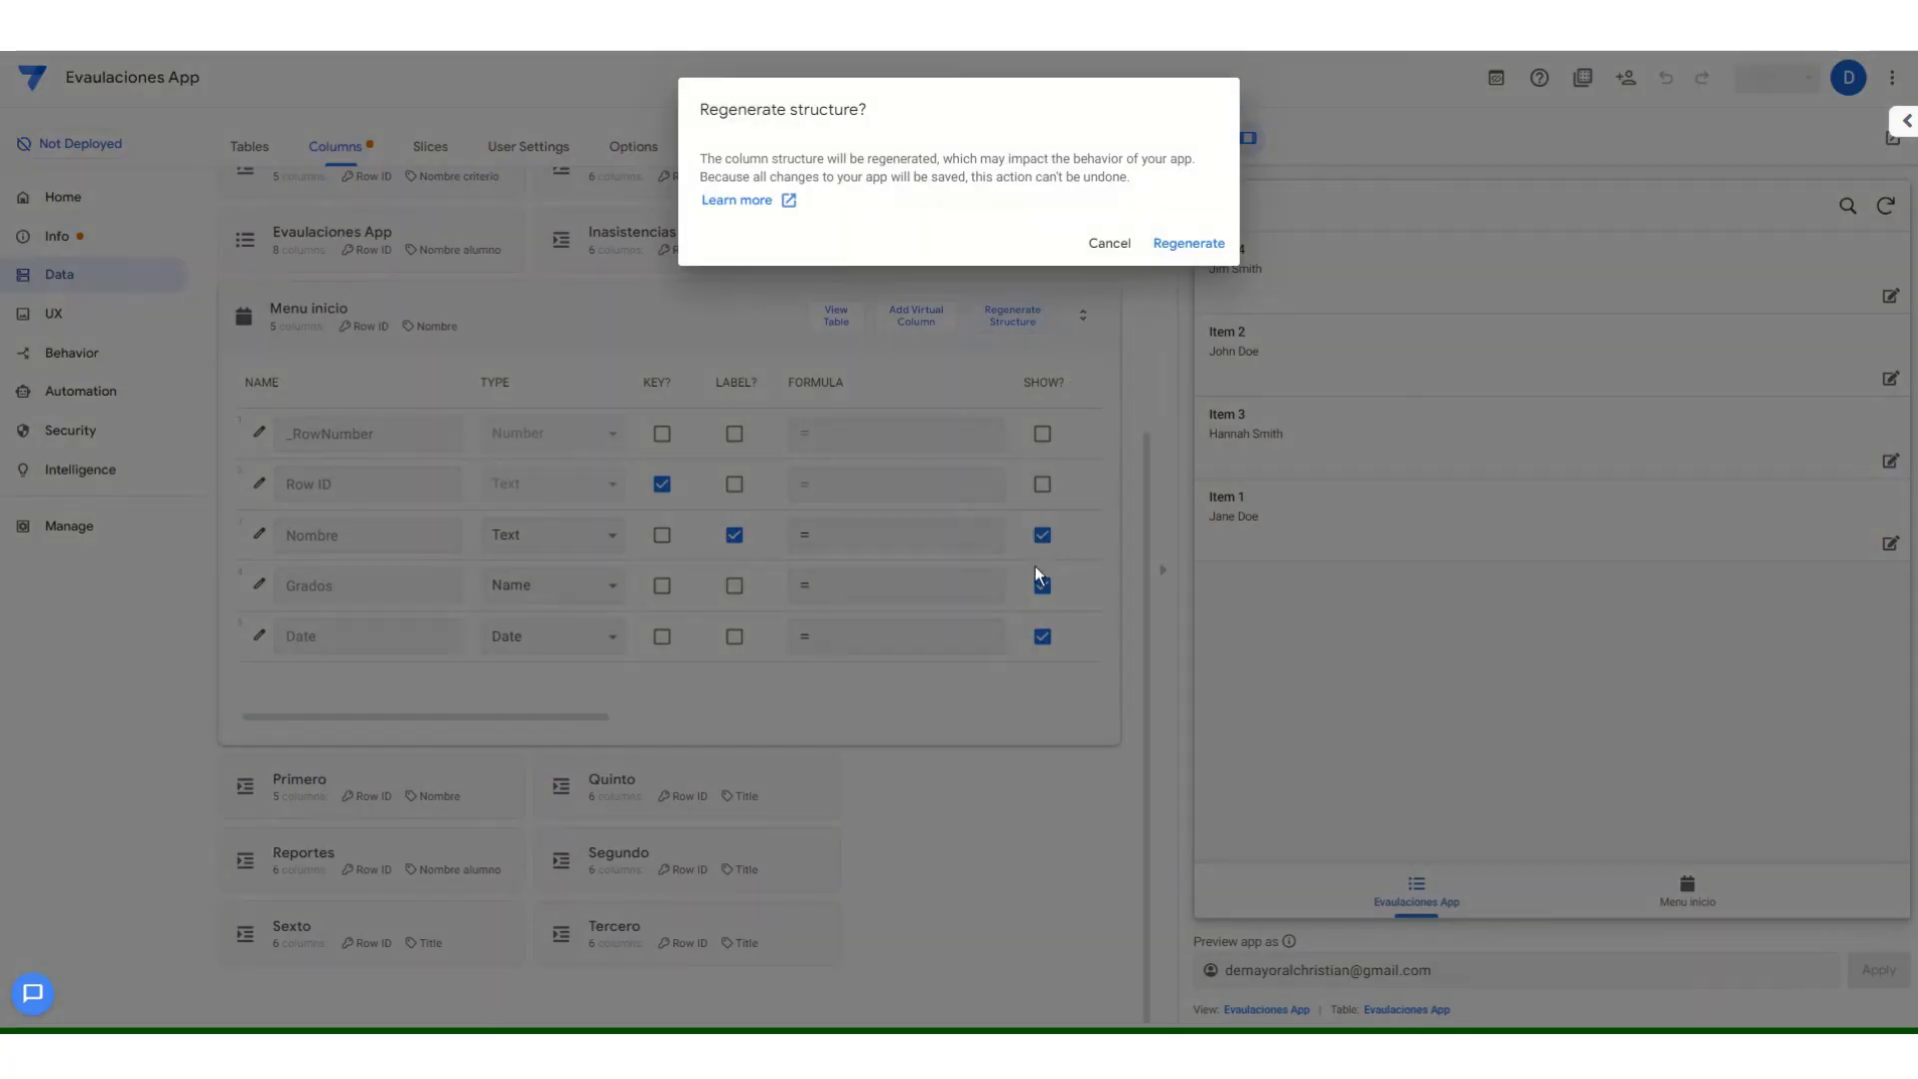
pyautogui.click(1175, 250)
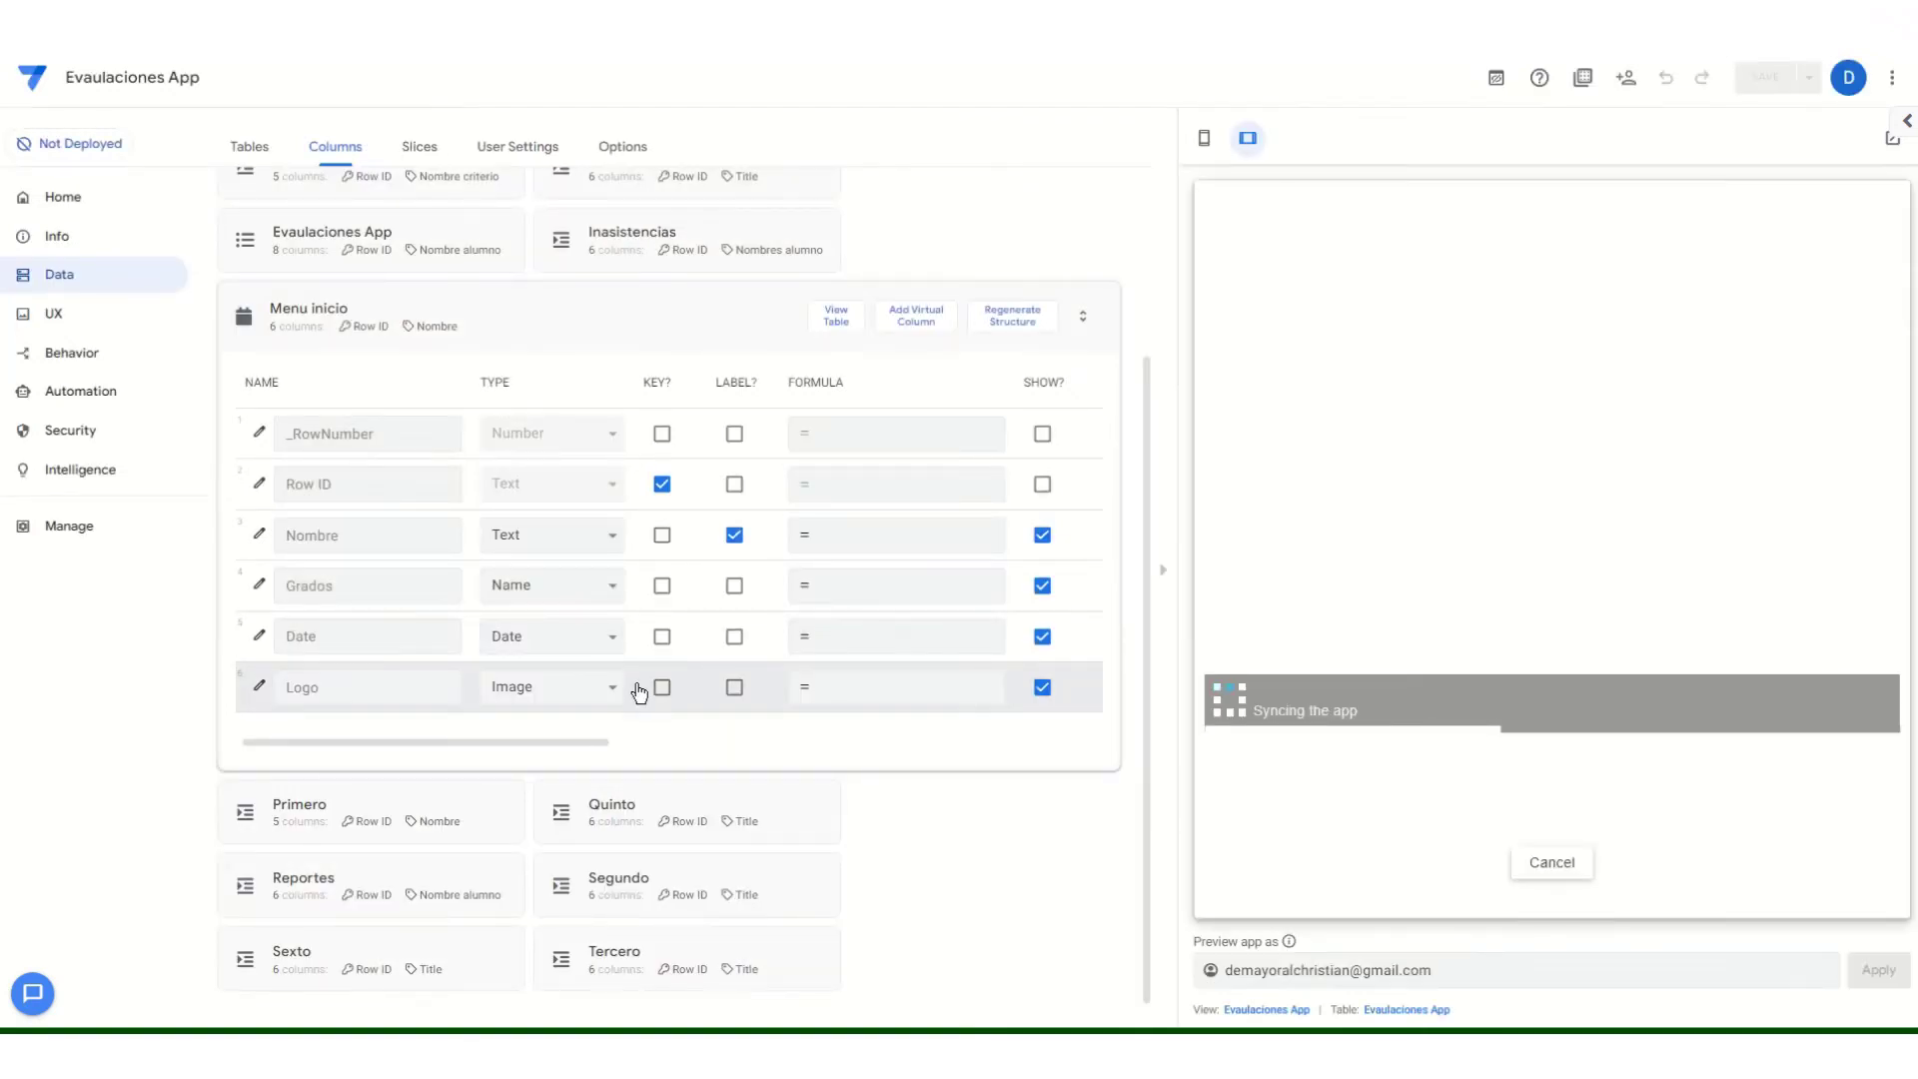
pyautogui.click(1685, 890)
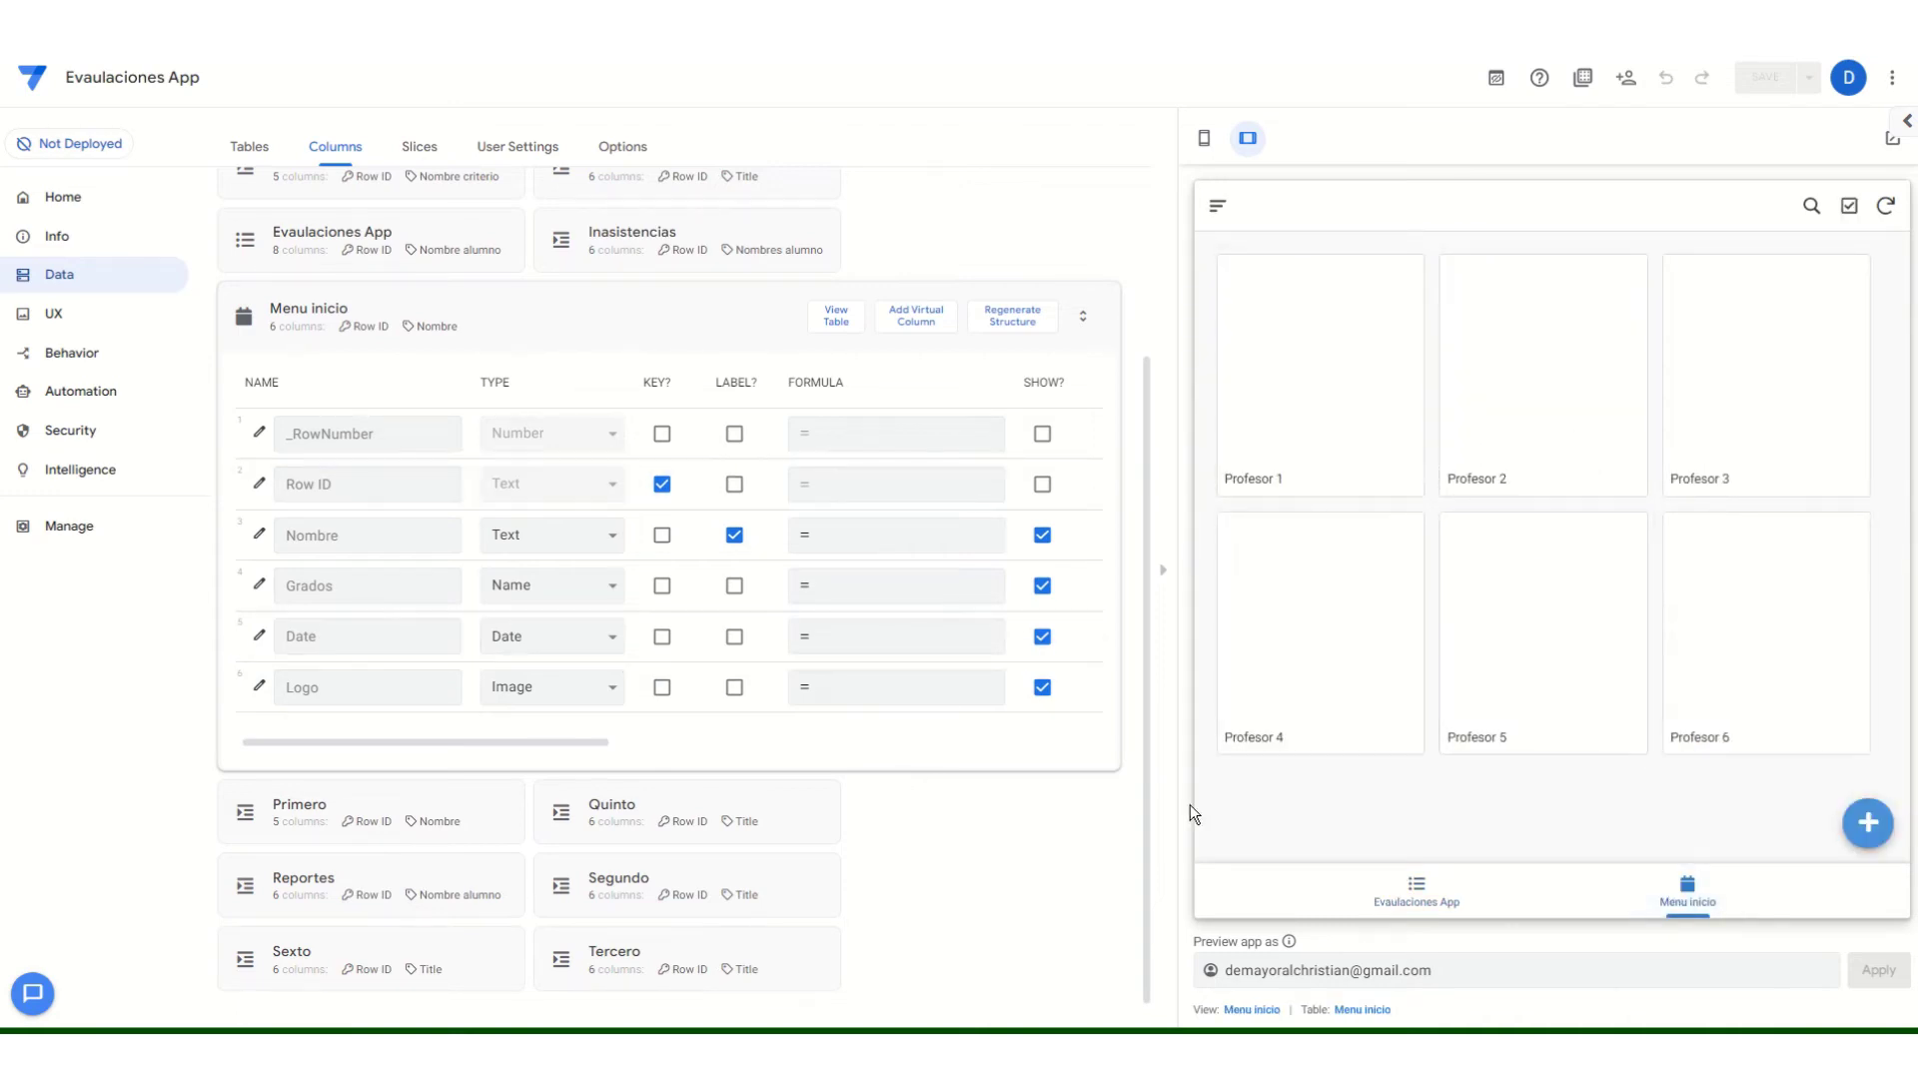
# Collapse the Menu inicio column settings, look through the app's views and open the settings of the Menu inicio gallery view.
pyautogui.scroll(3, 987, 860)
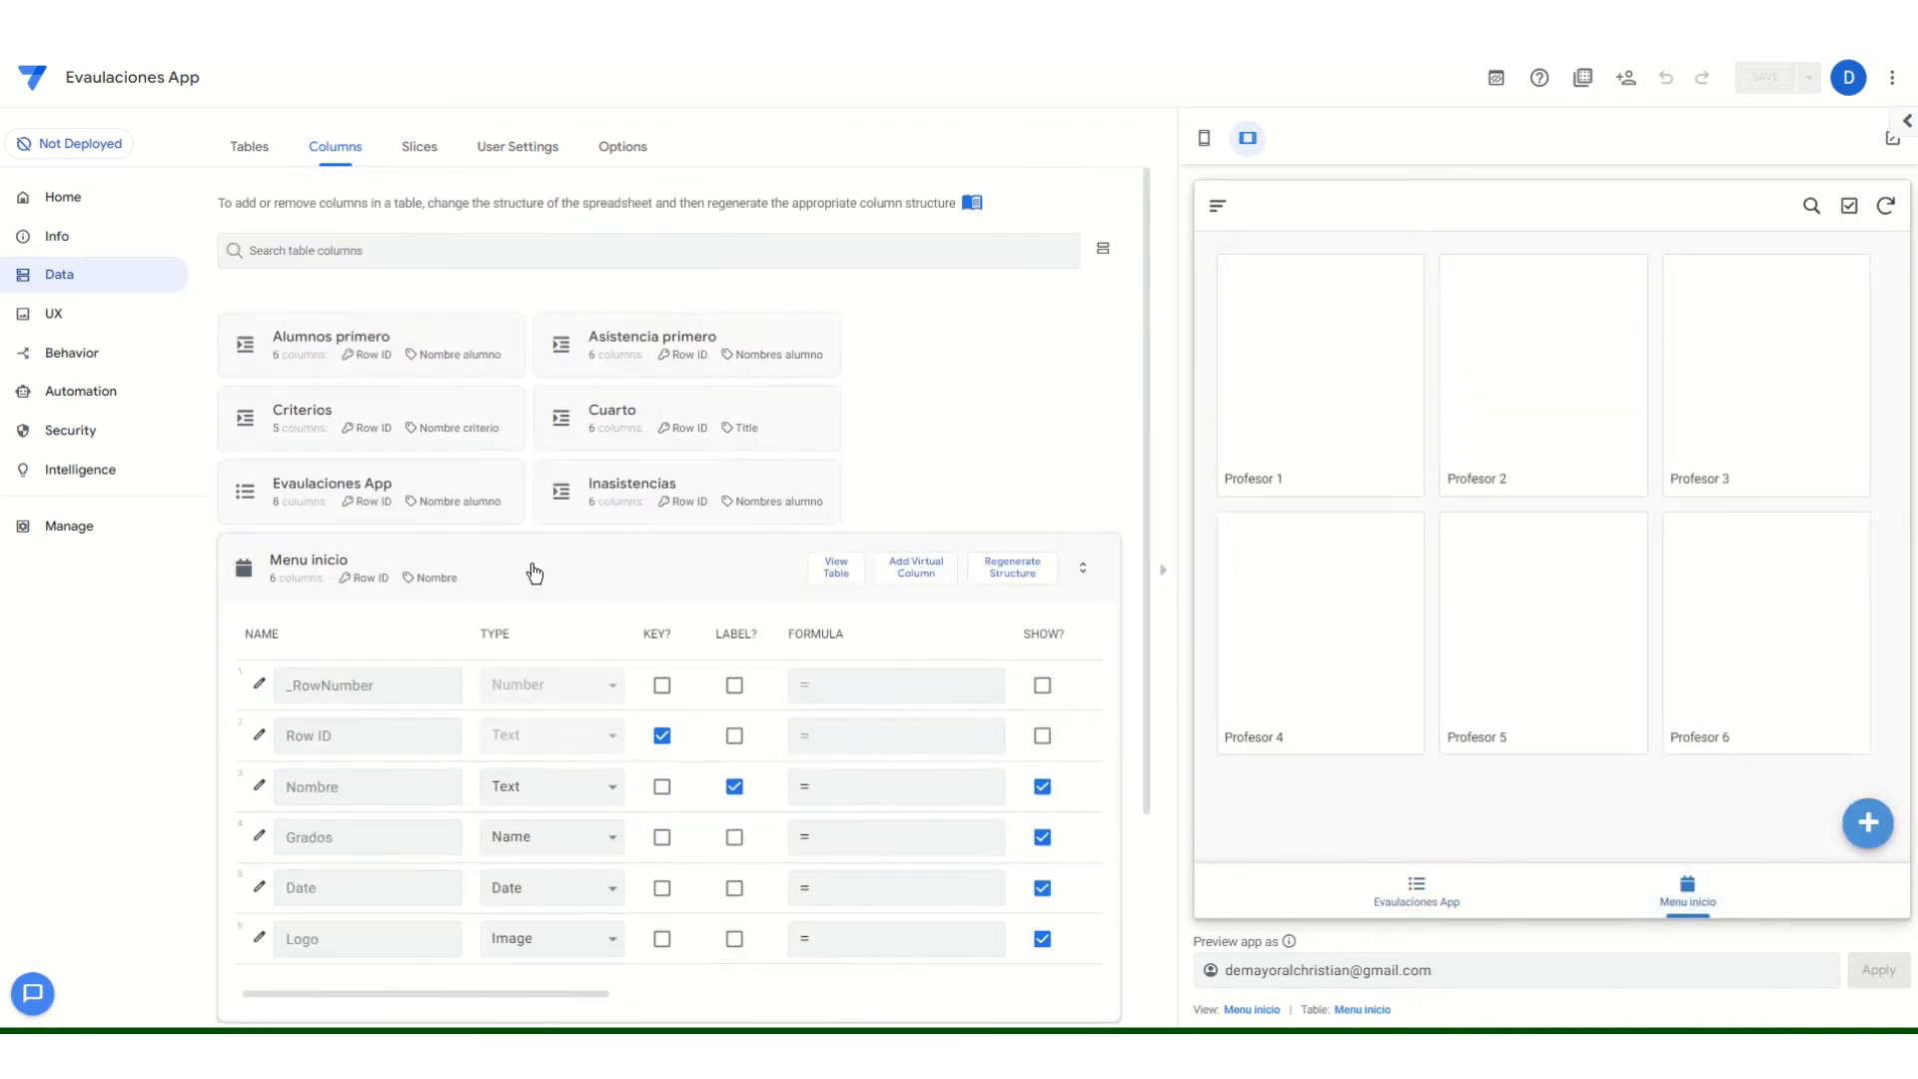
pyautogui.click(274, 579)
pyautogui.click(108, 320)
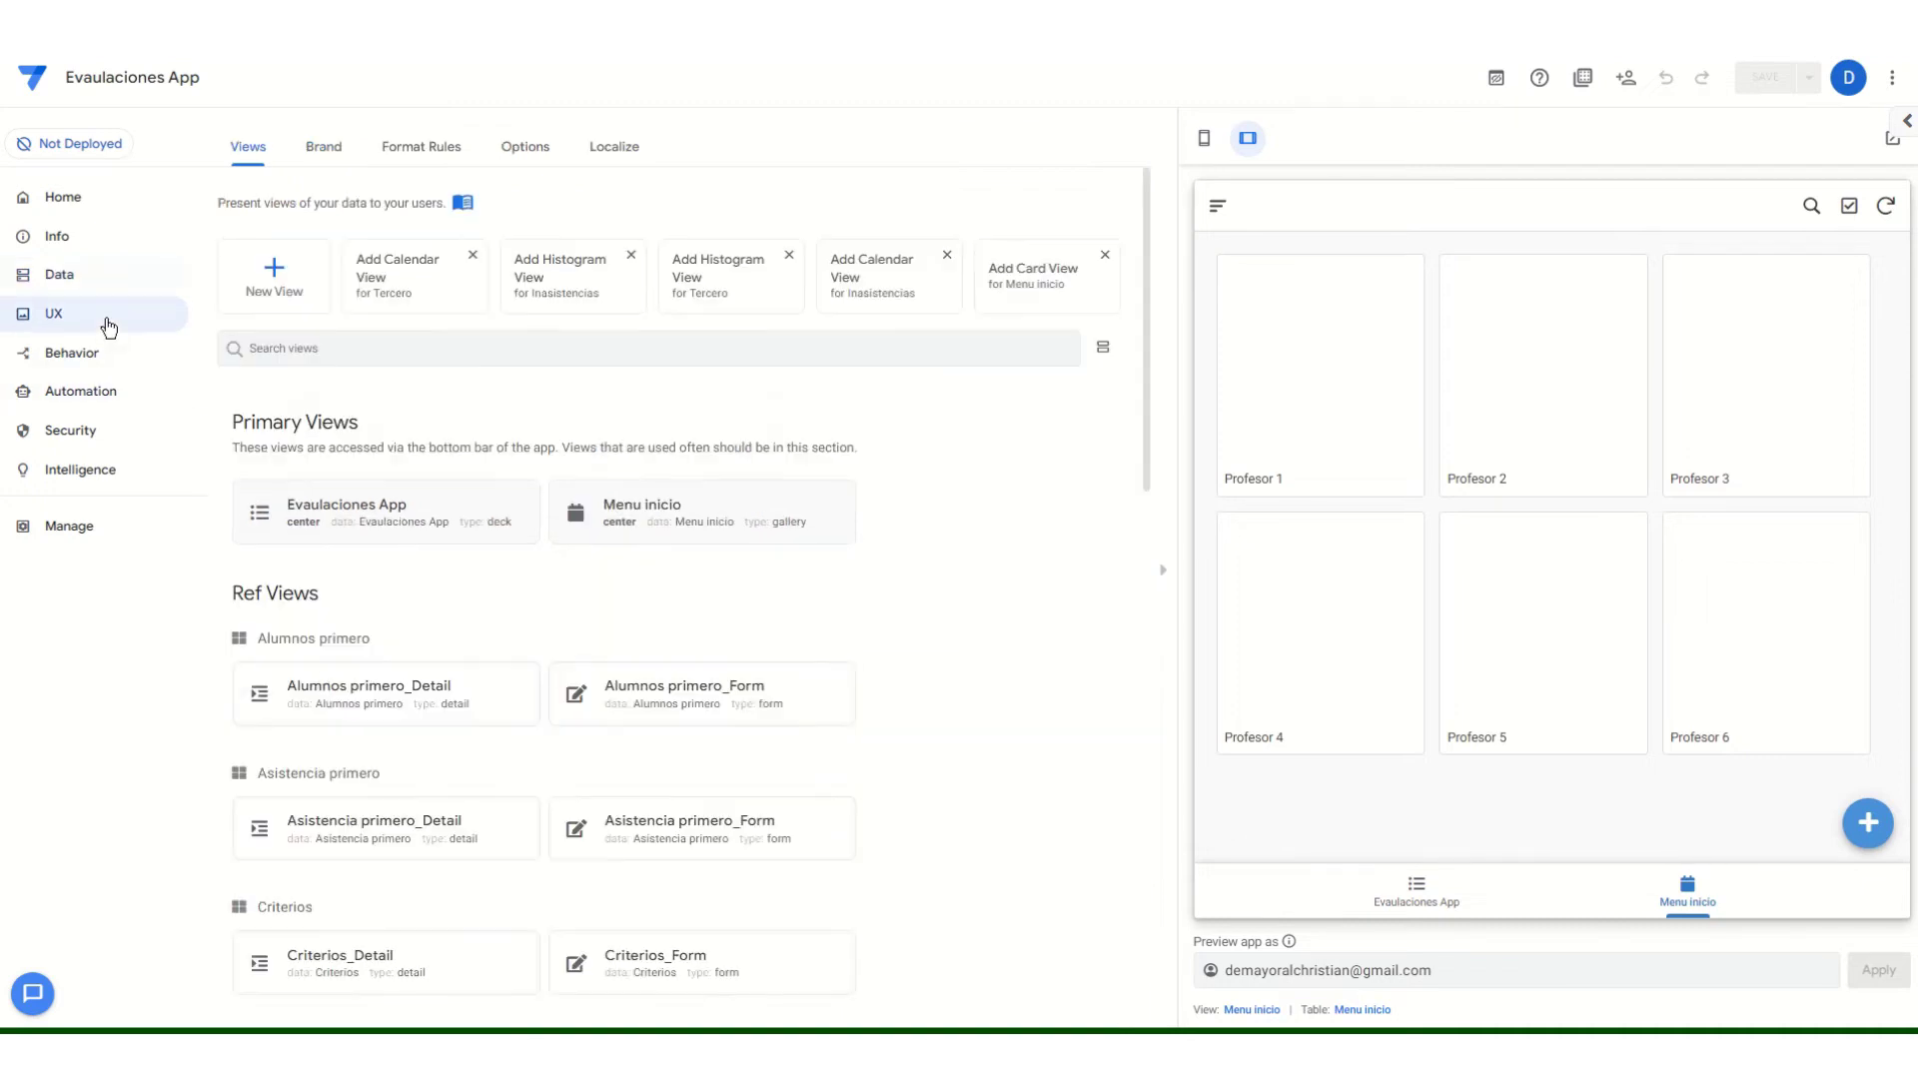
pyautogui.scroll(-5, 557, 633)
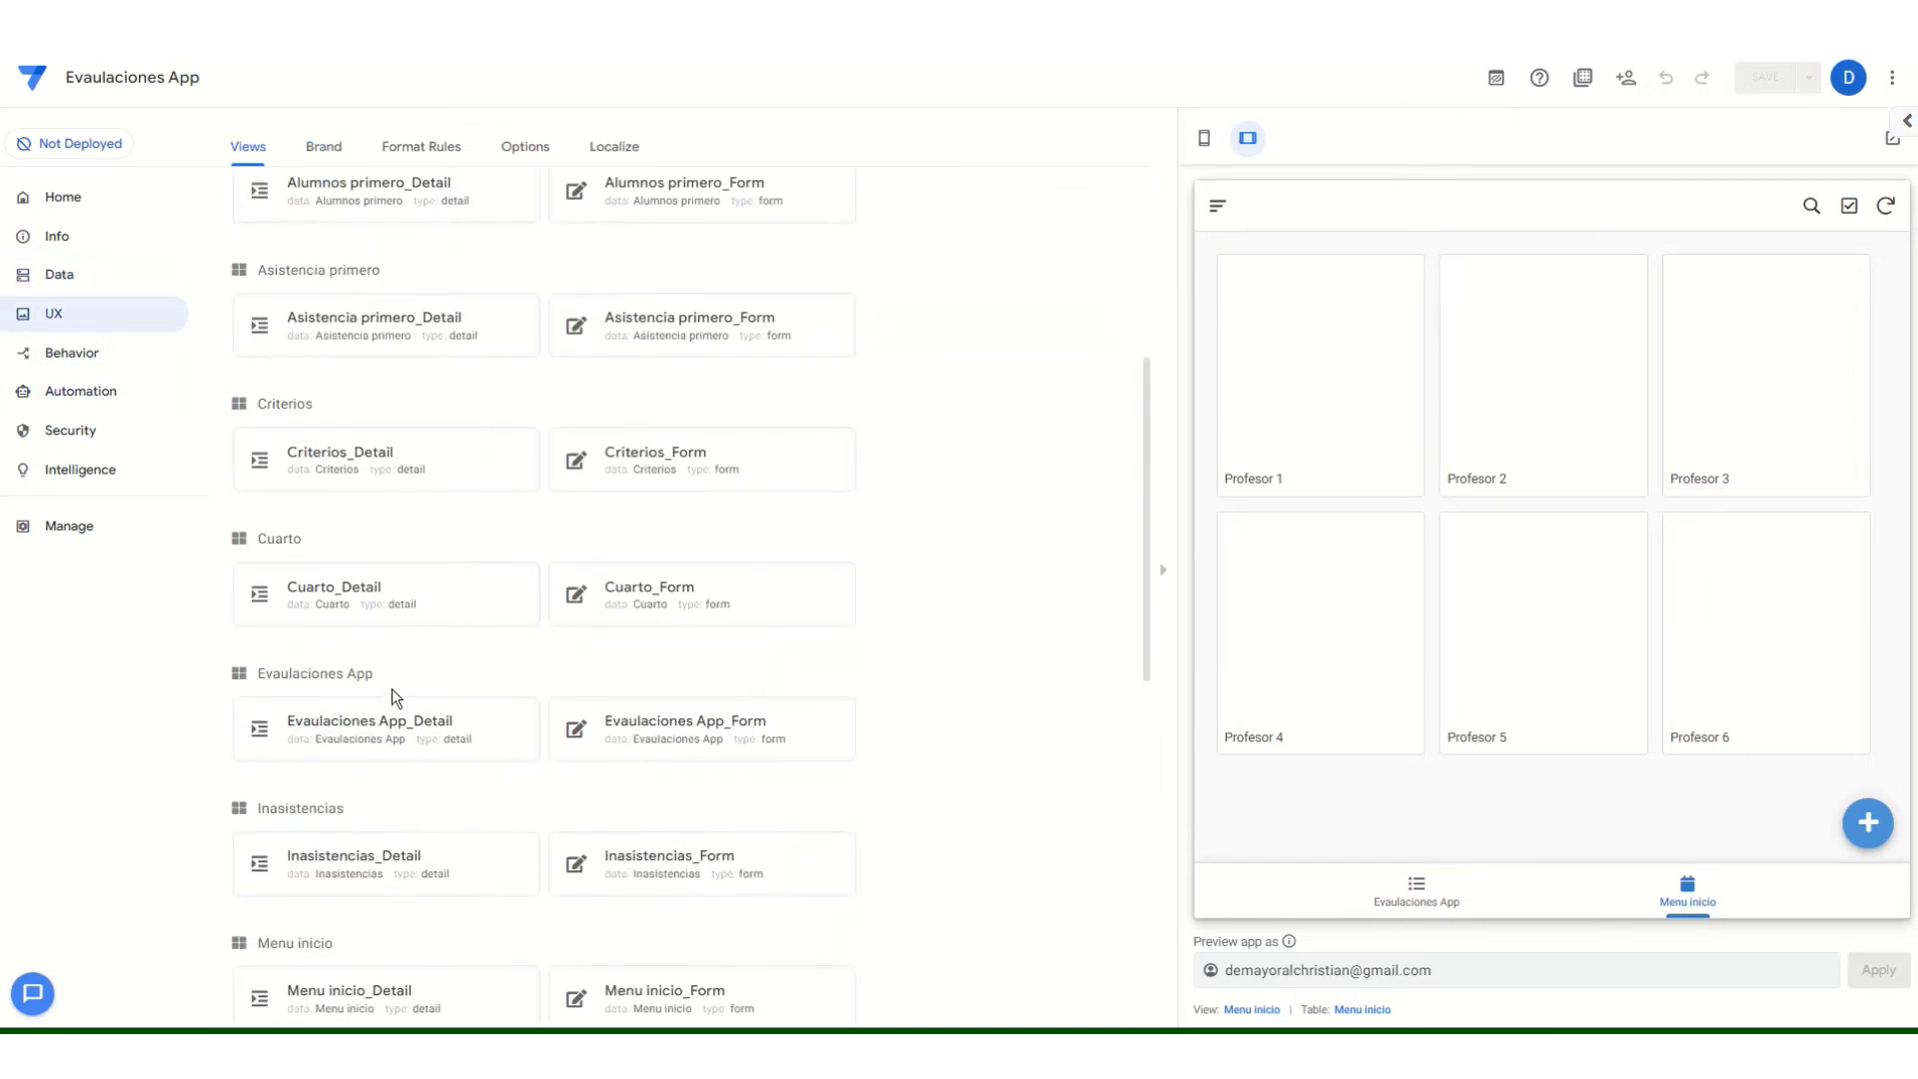
pyautogui.scroll(-4, 392, 688)
pyautogui.scroll(-5, 412, 698)
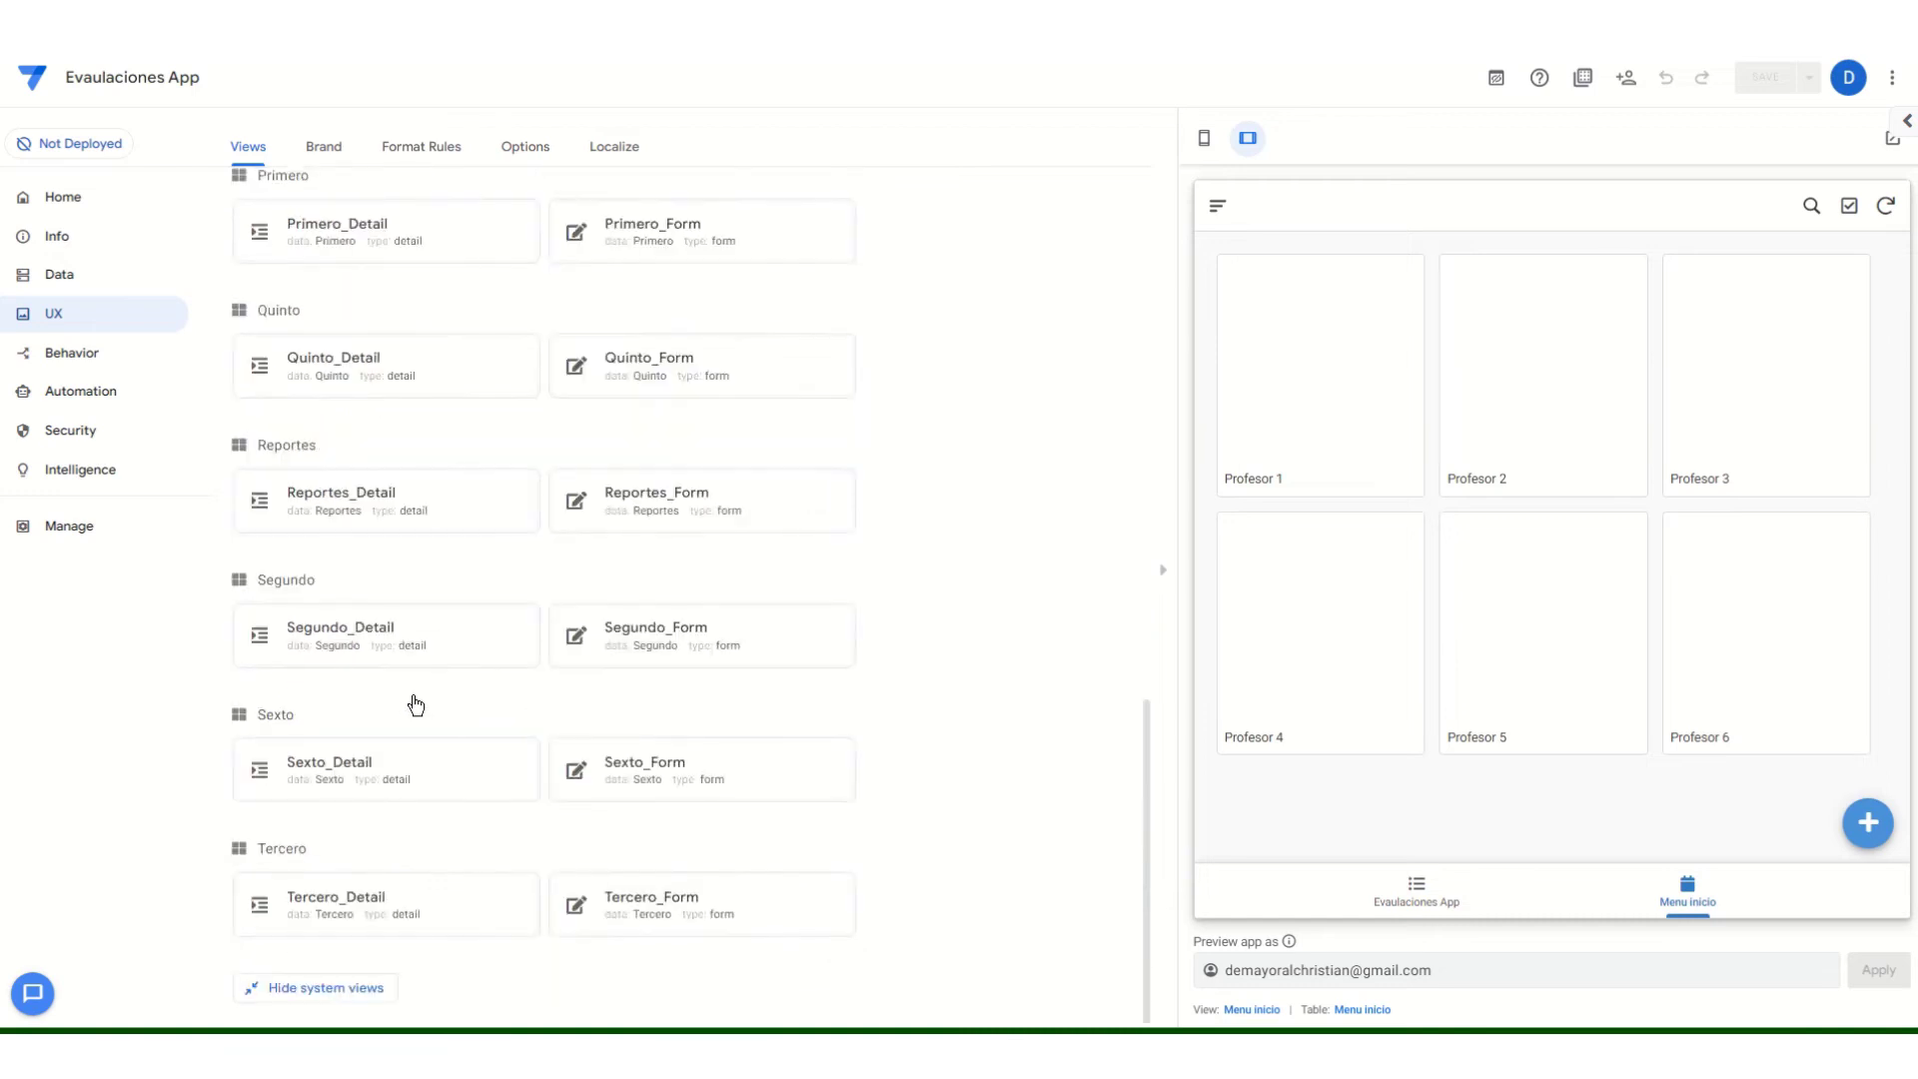
pyautogui.scroll(14, 452, 704)
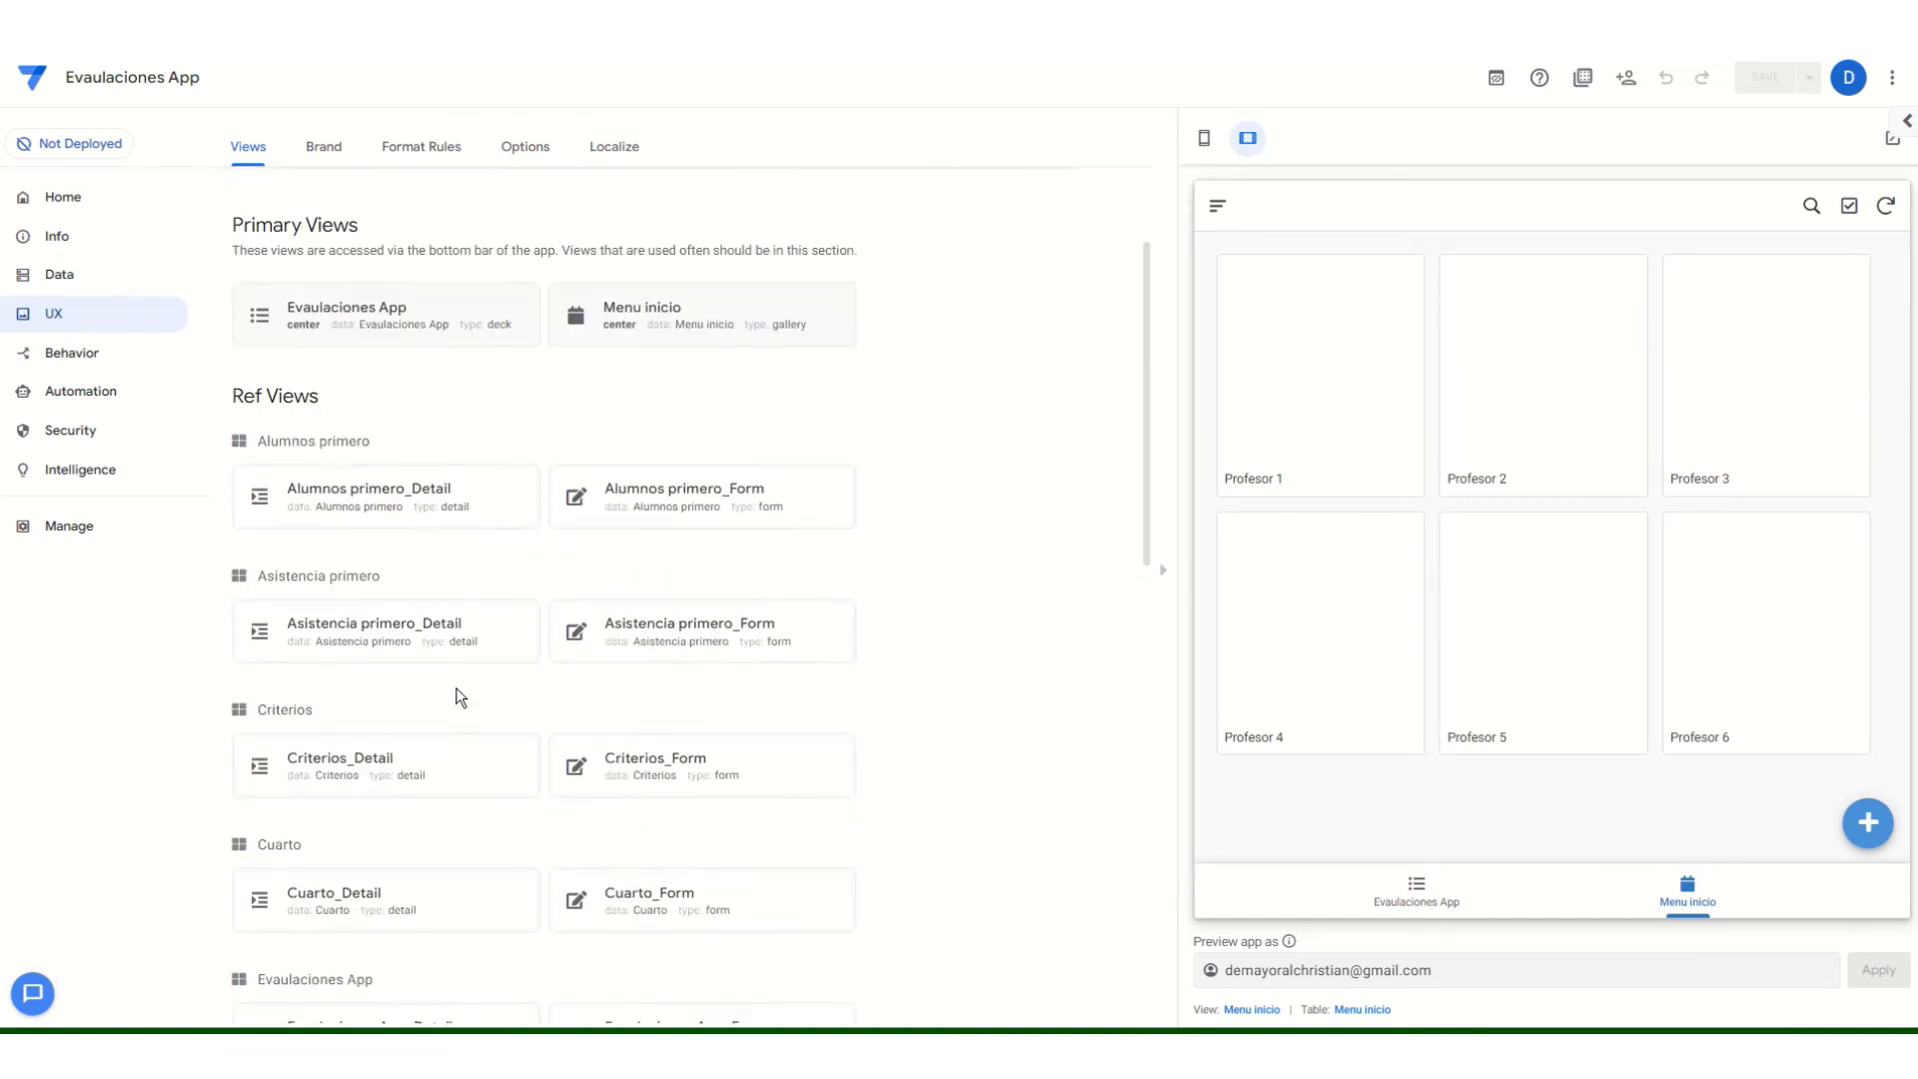
pyautogui.click(673, 529)
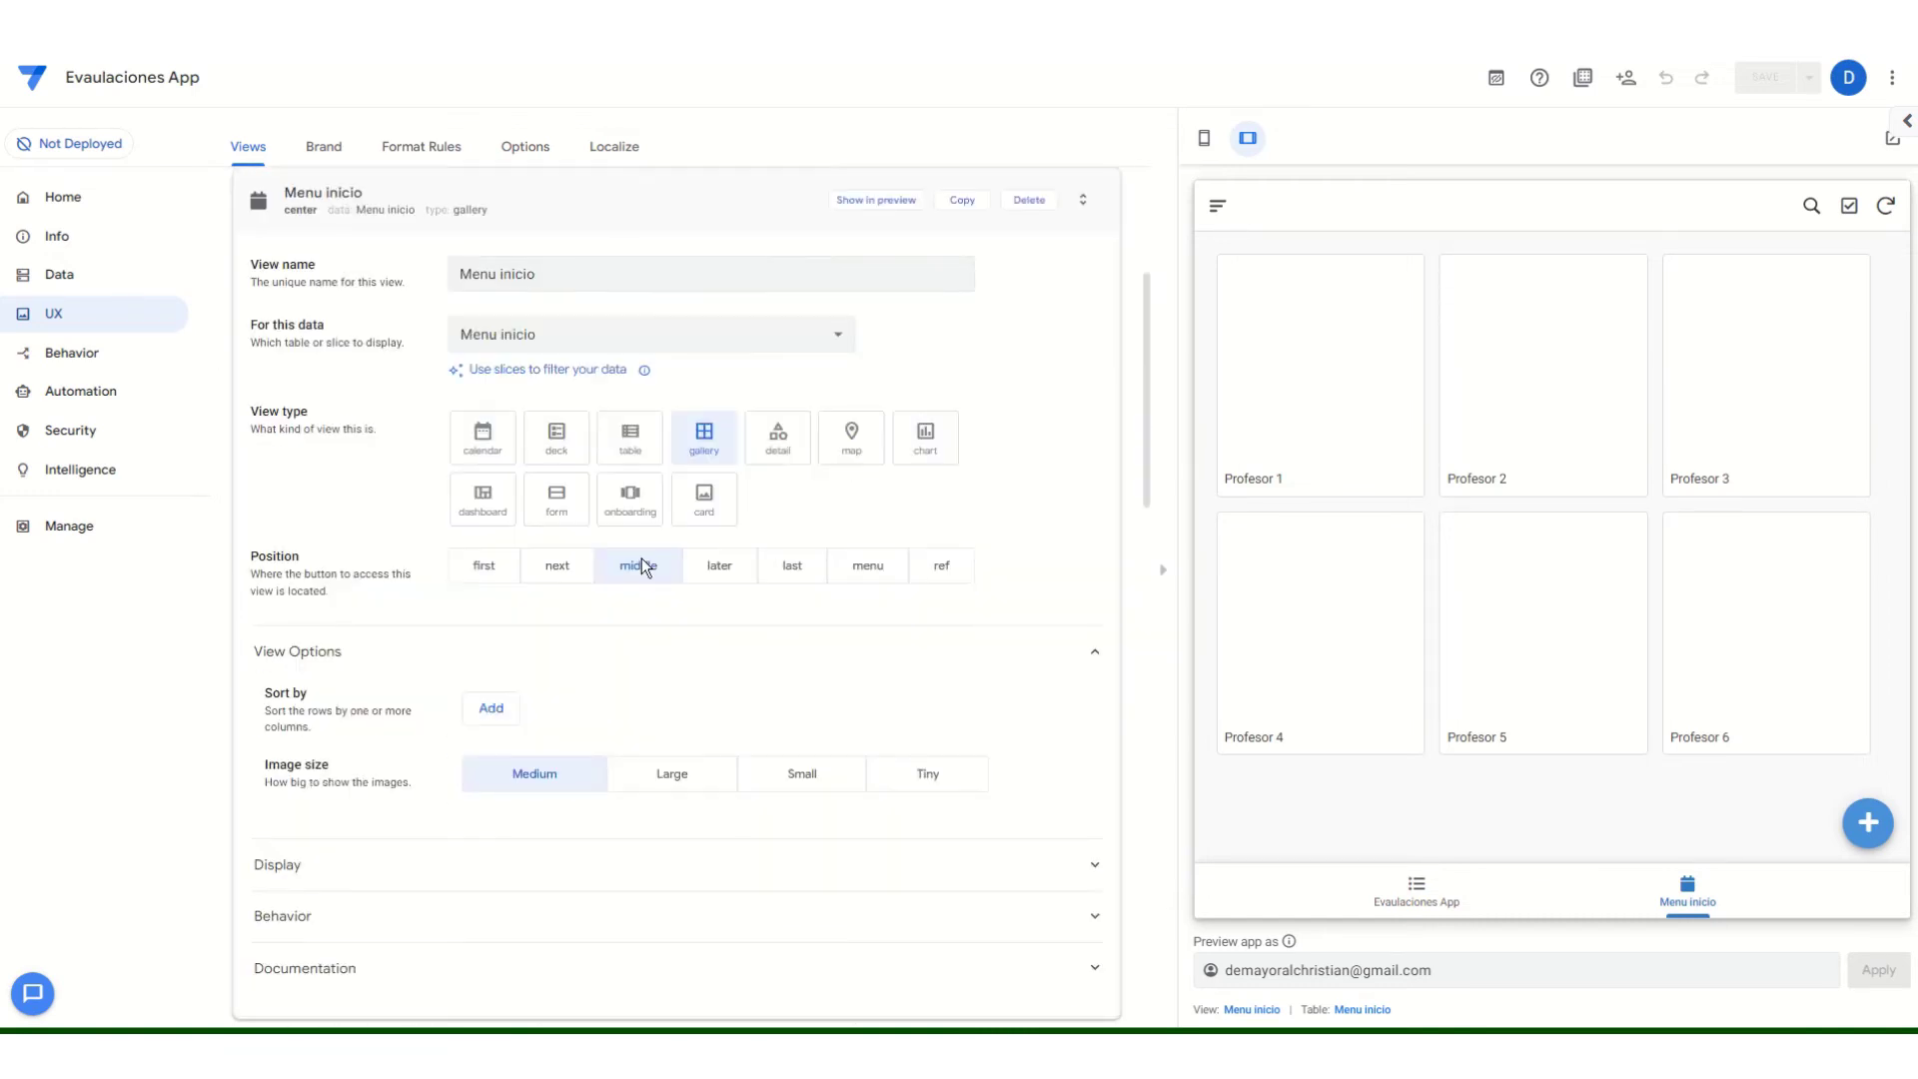
pyautogui.scroll(-1, 880, 667)
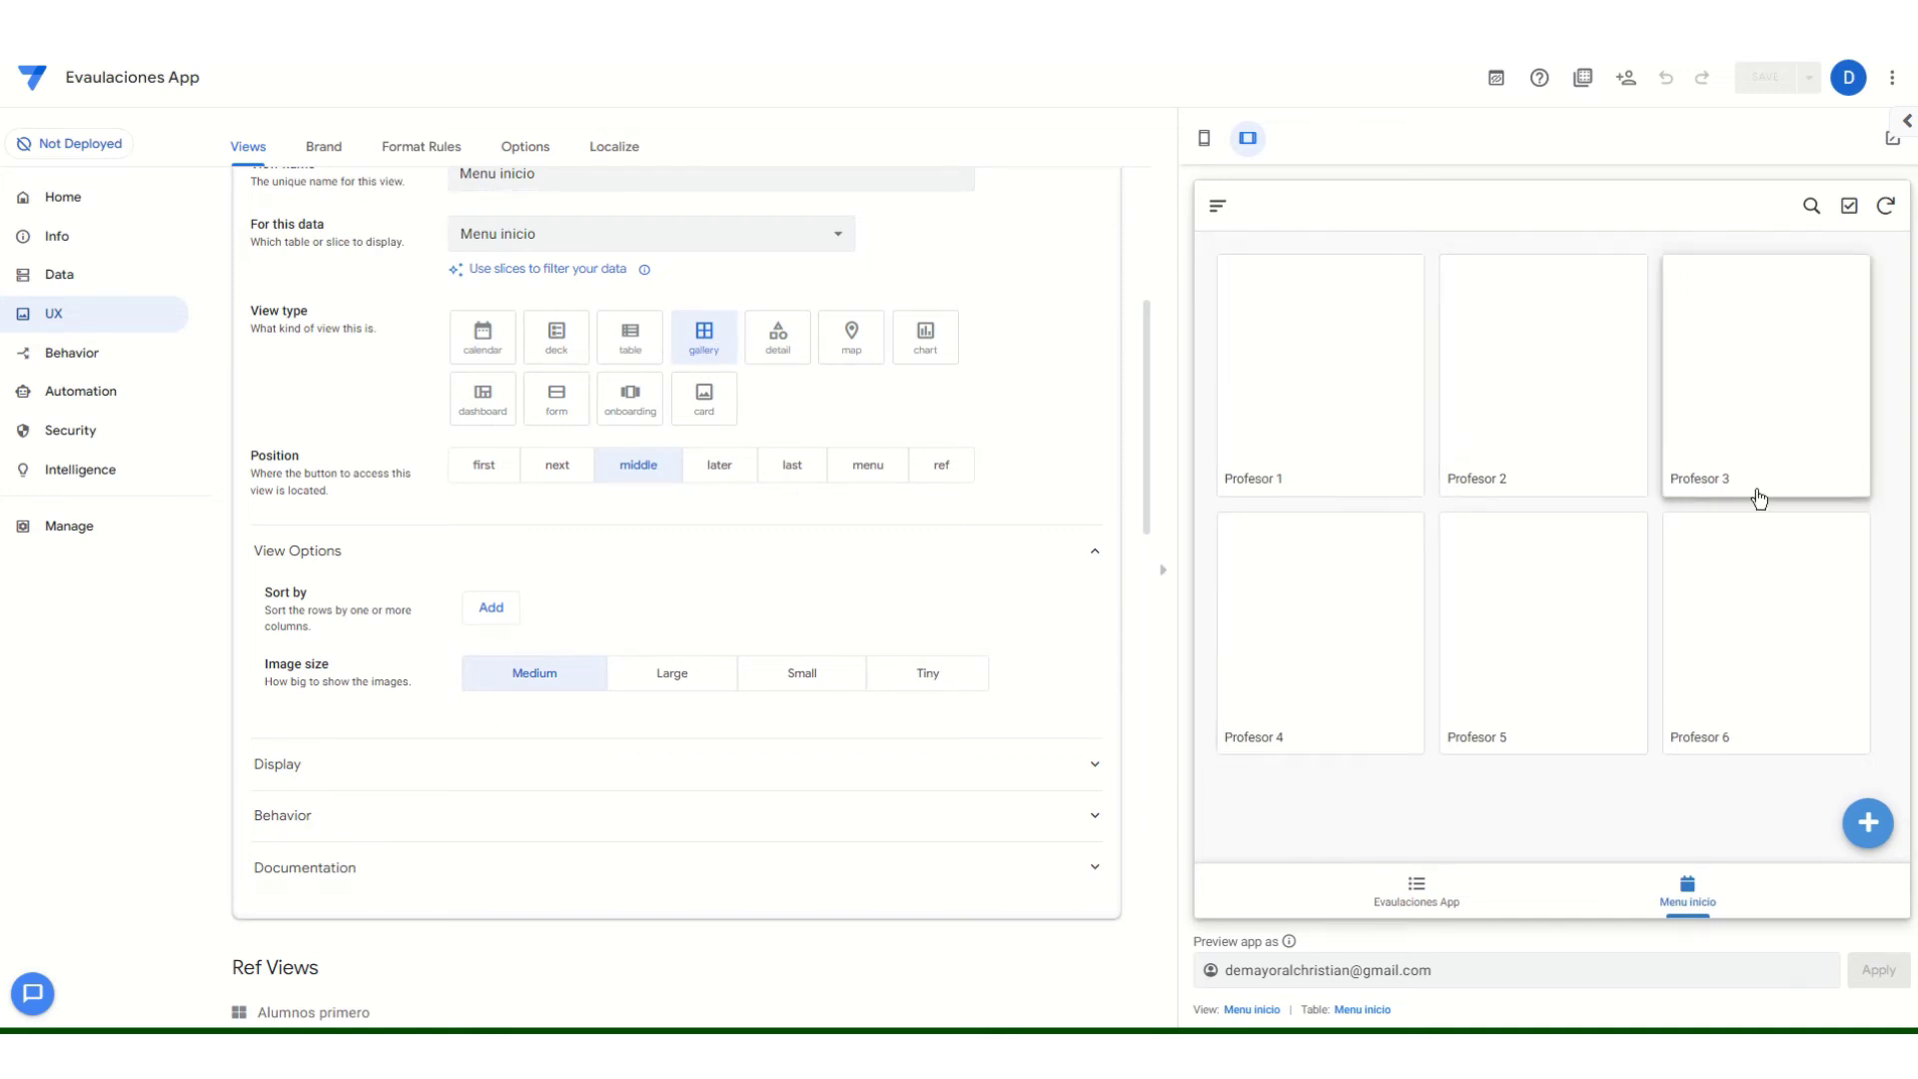
# Edit the Profesor 1 record in the app preview, set its Logo to 1ro.png from the numeros app escolar folder and save it.
pyautogui.click(1327, 397)
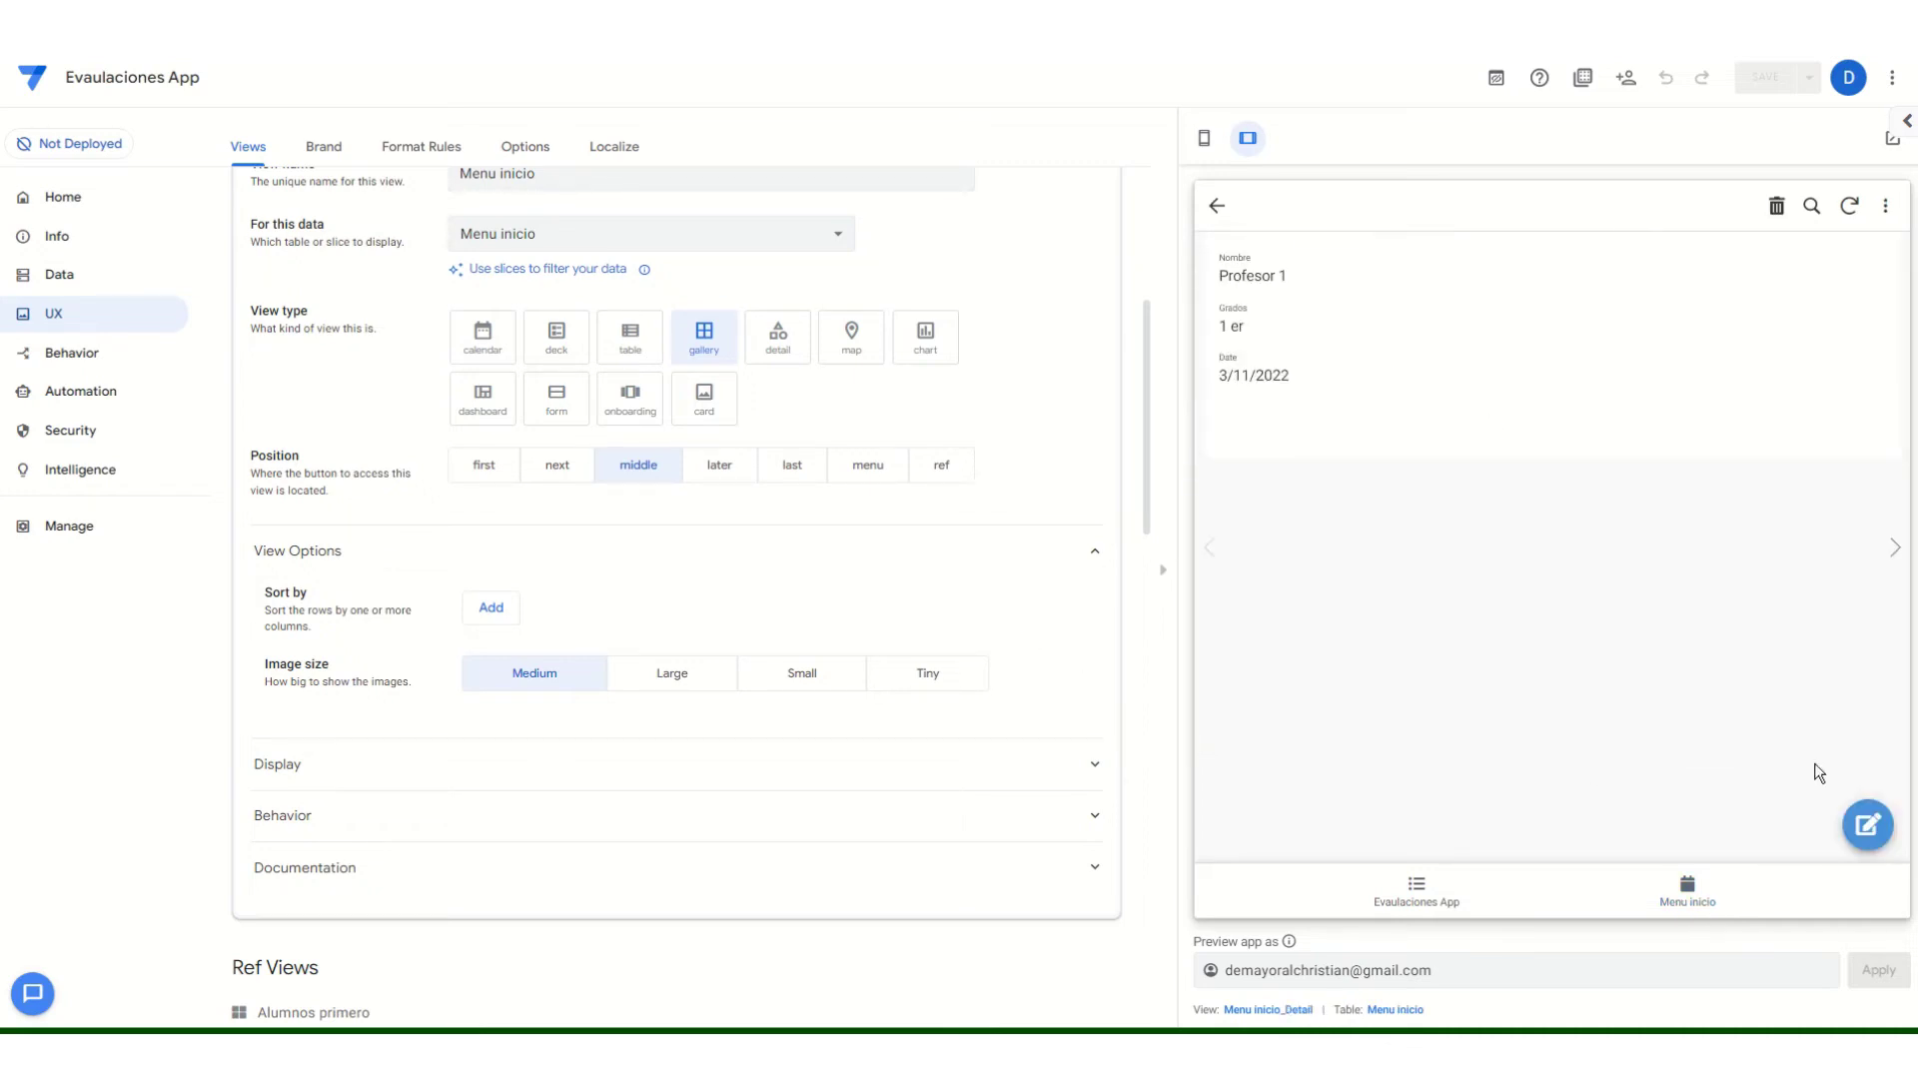
pyautogui.click(1867, 824)
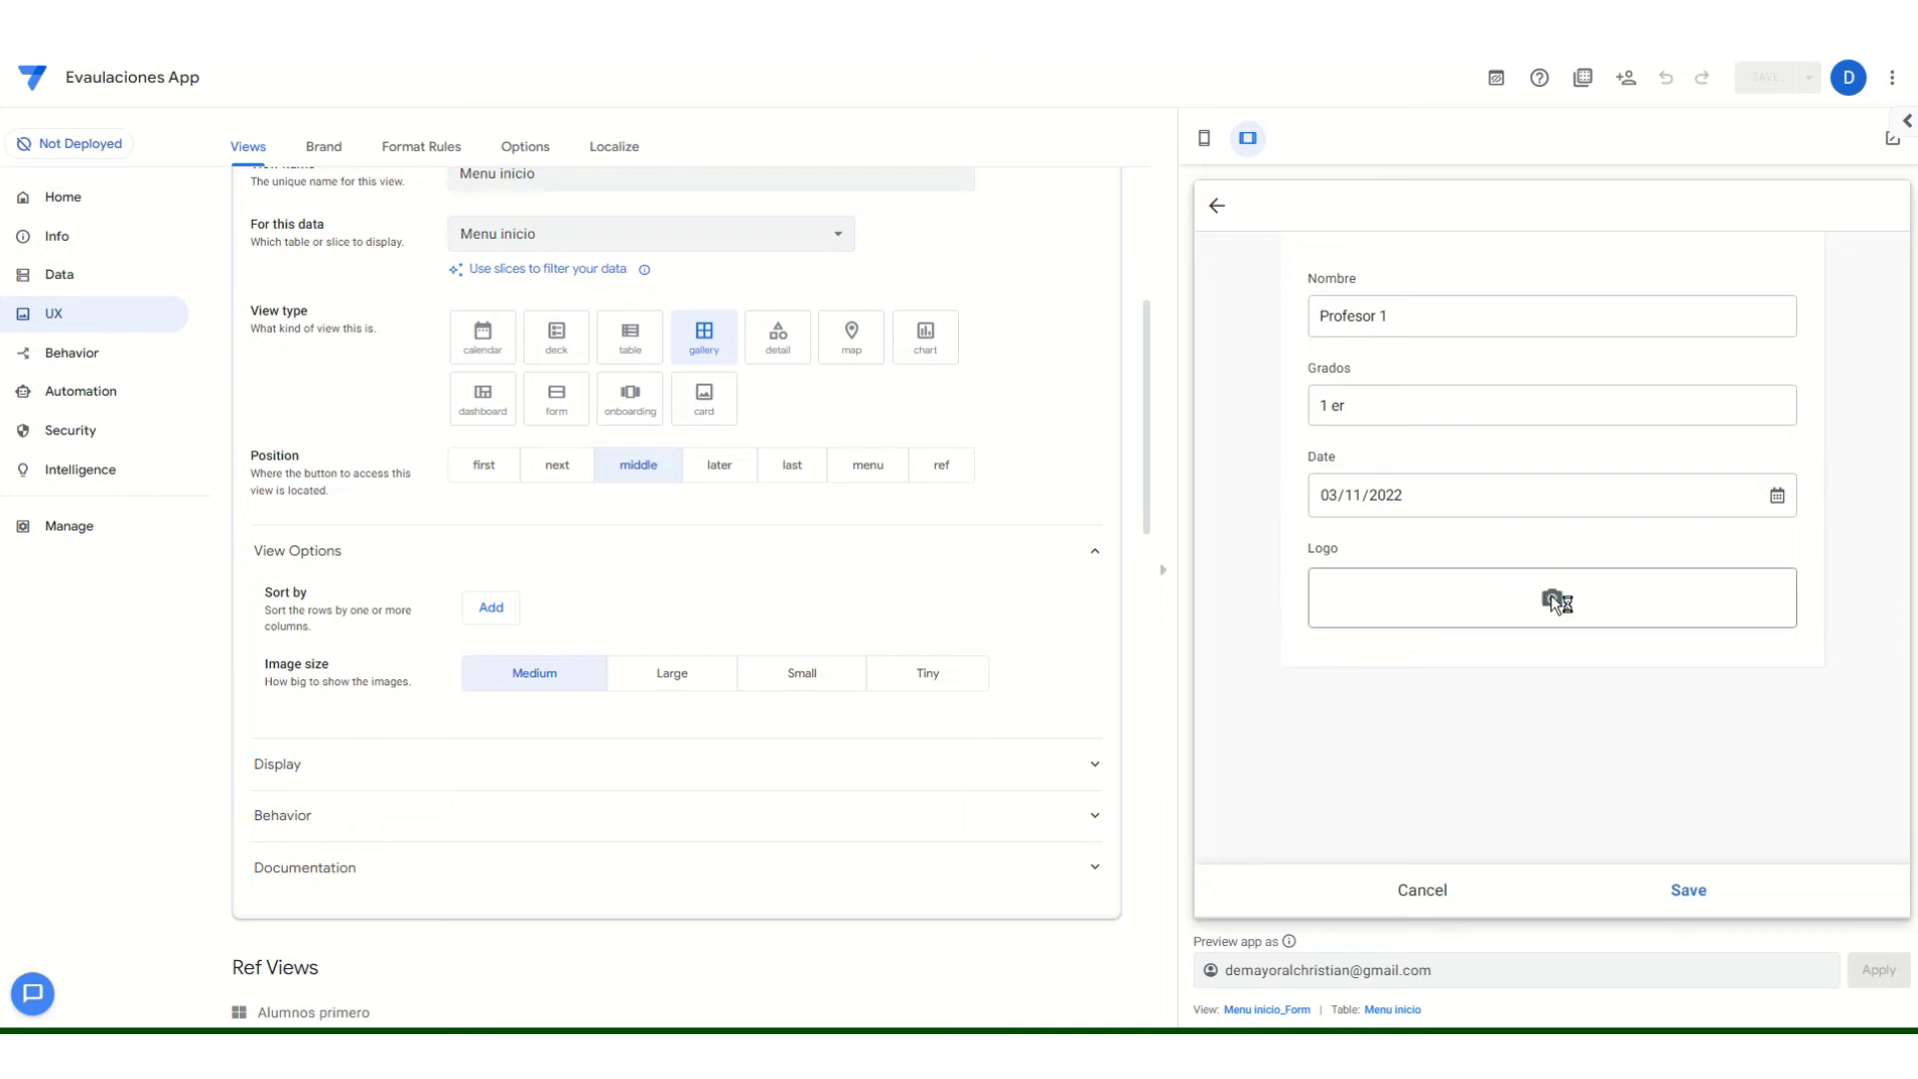
pyautogui.click(70, 189)
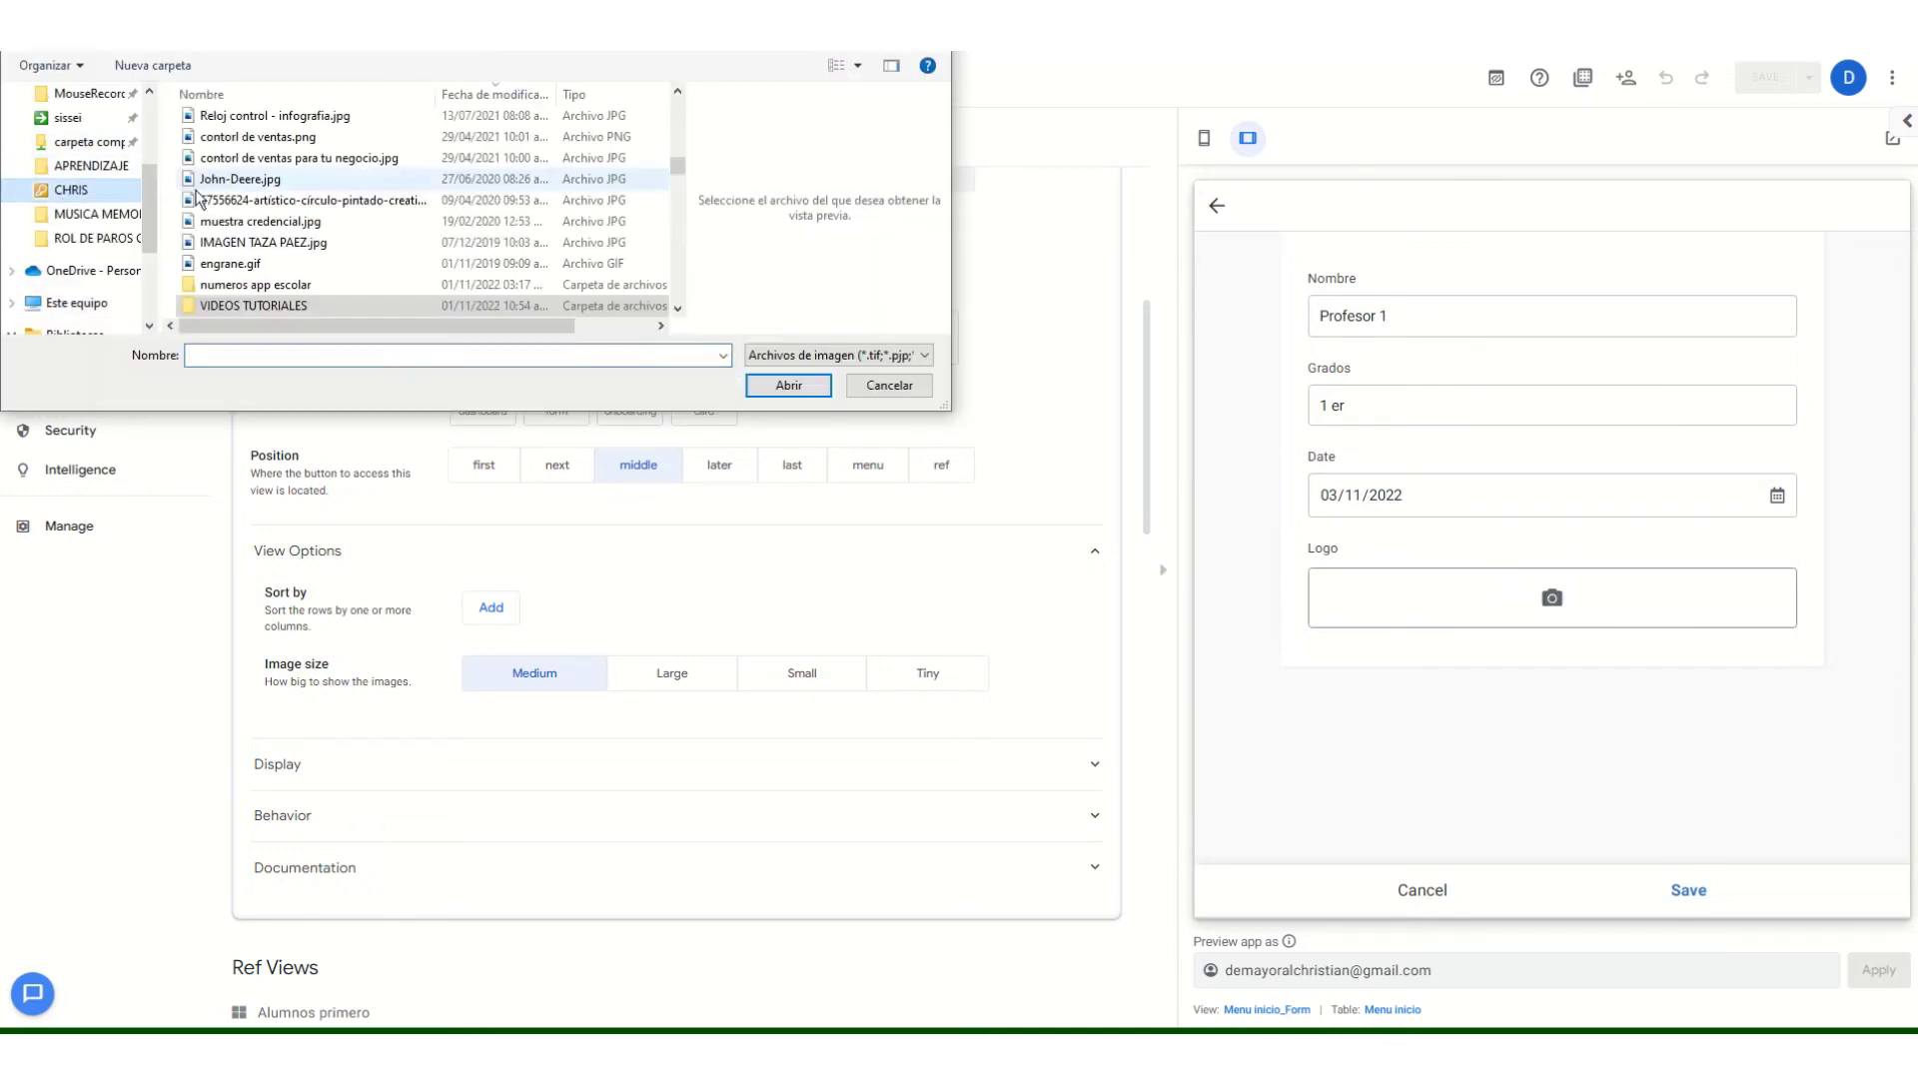
pyautogui.doubleClick(235, 287)
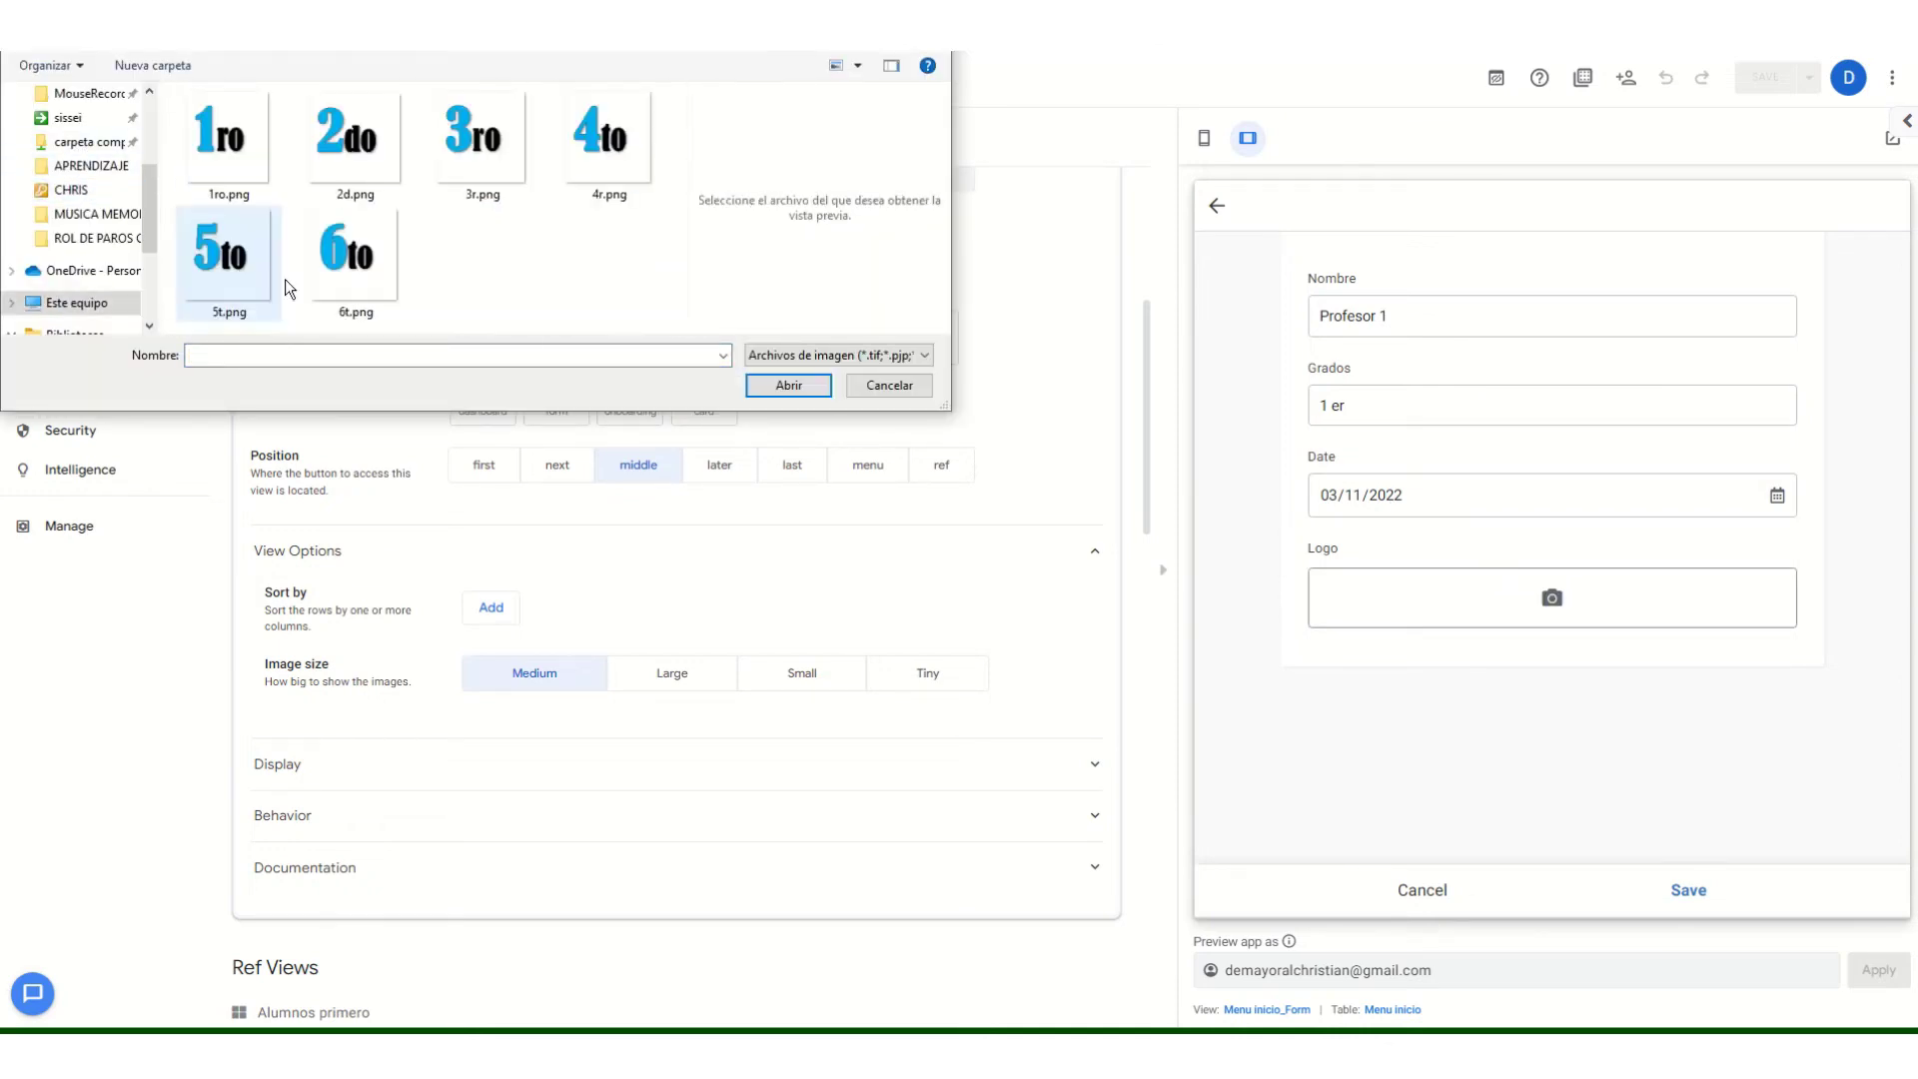
pyautogui.click(226, 171)
pyautogui.click(759, 384)
pyautogui.click(1678, 892)
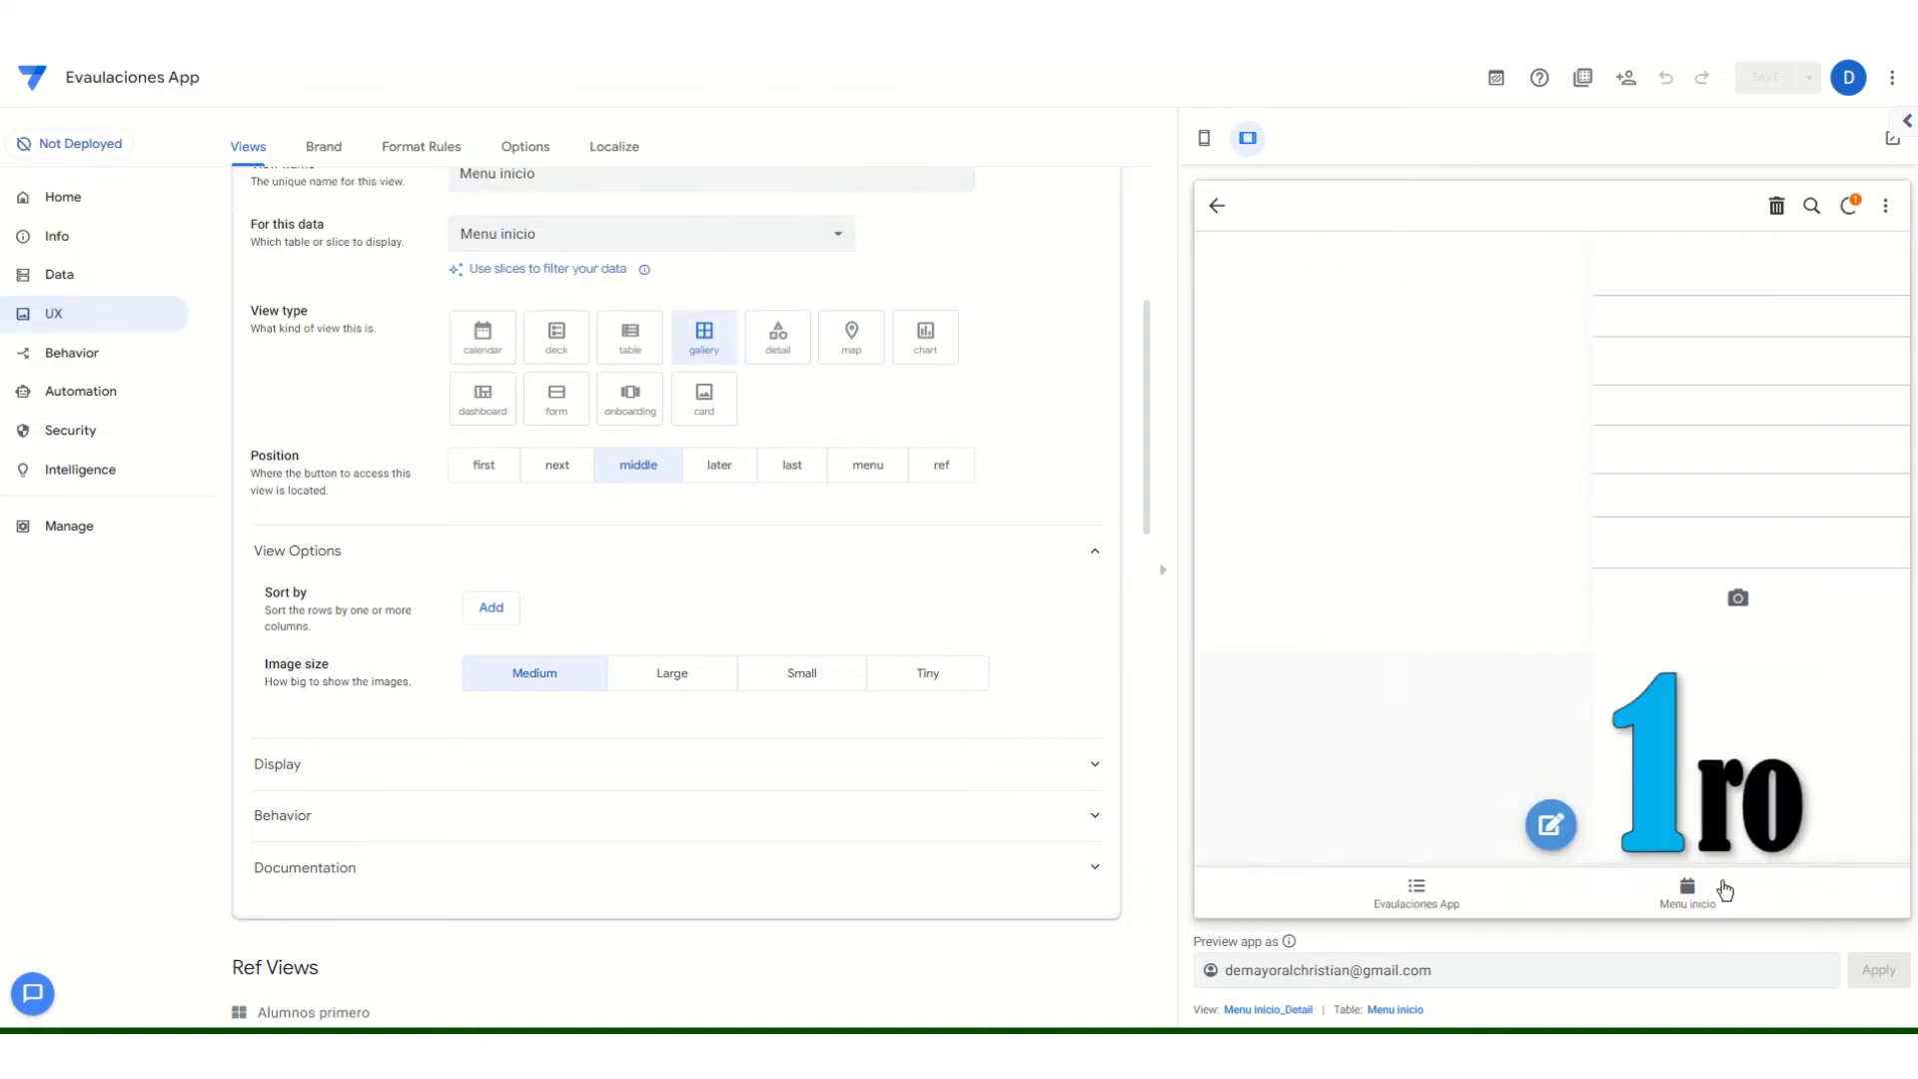
# Edit the Profesor 2 record, set its Logo to the image 2d.png and save it.
pyautogui.click(1891, 547)
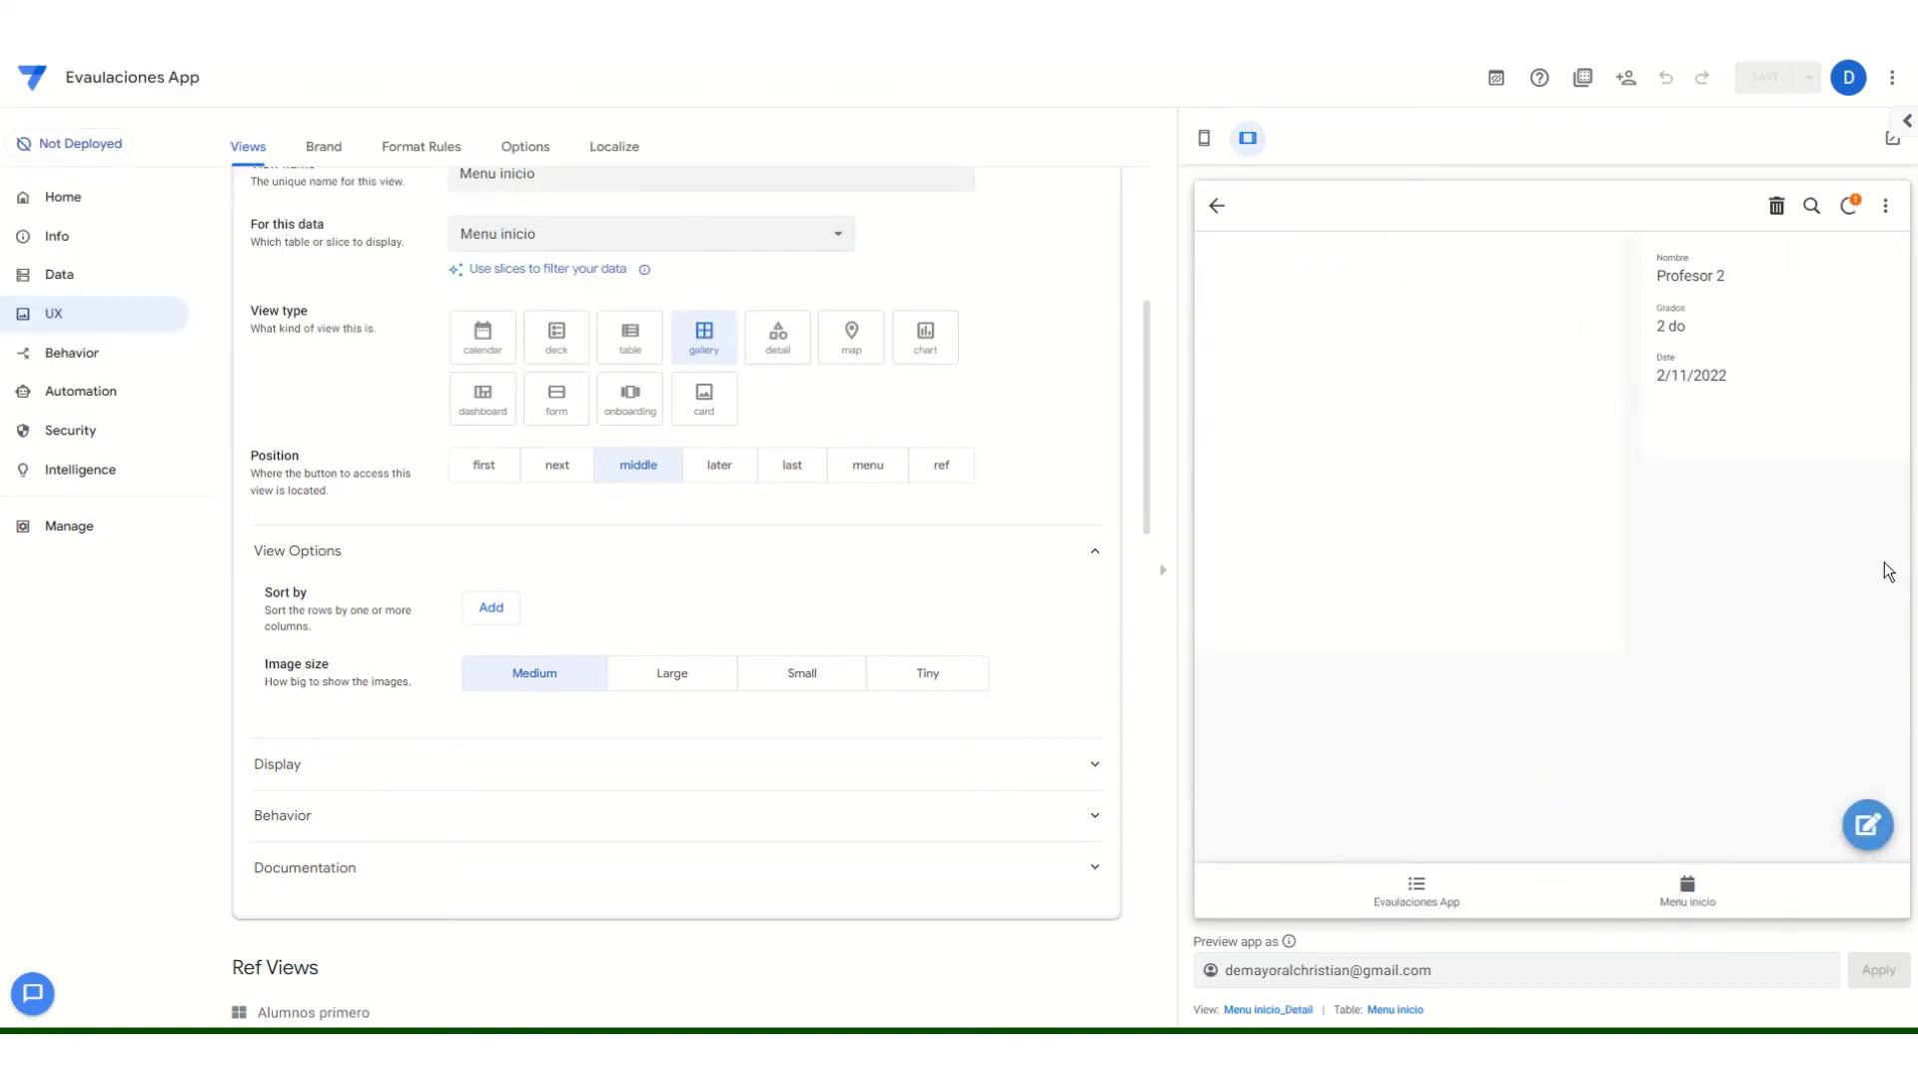
pyautogui.click(1860, 814)
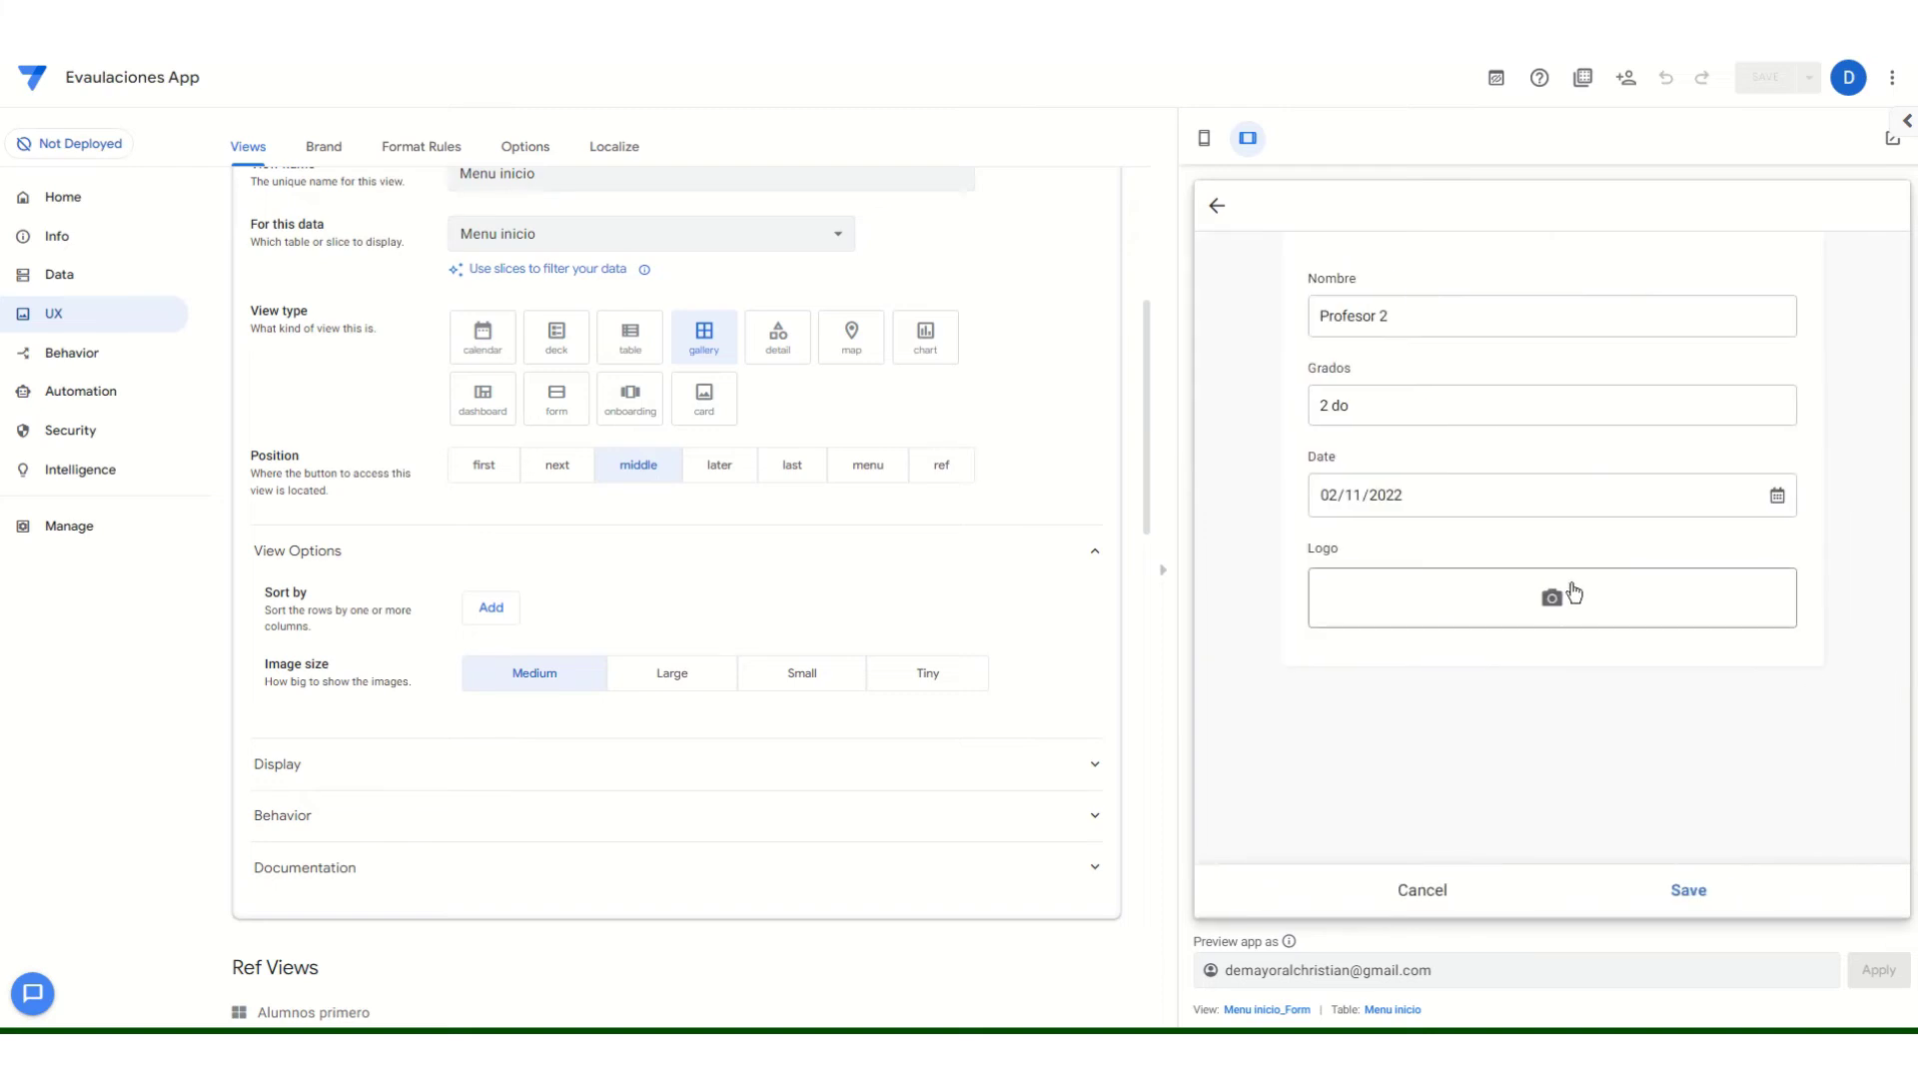
pyautogui.click(1558, 597)
pyautogui.click(372, 160)
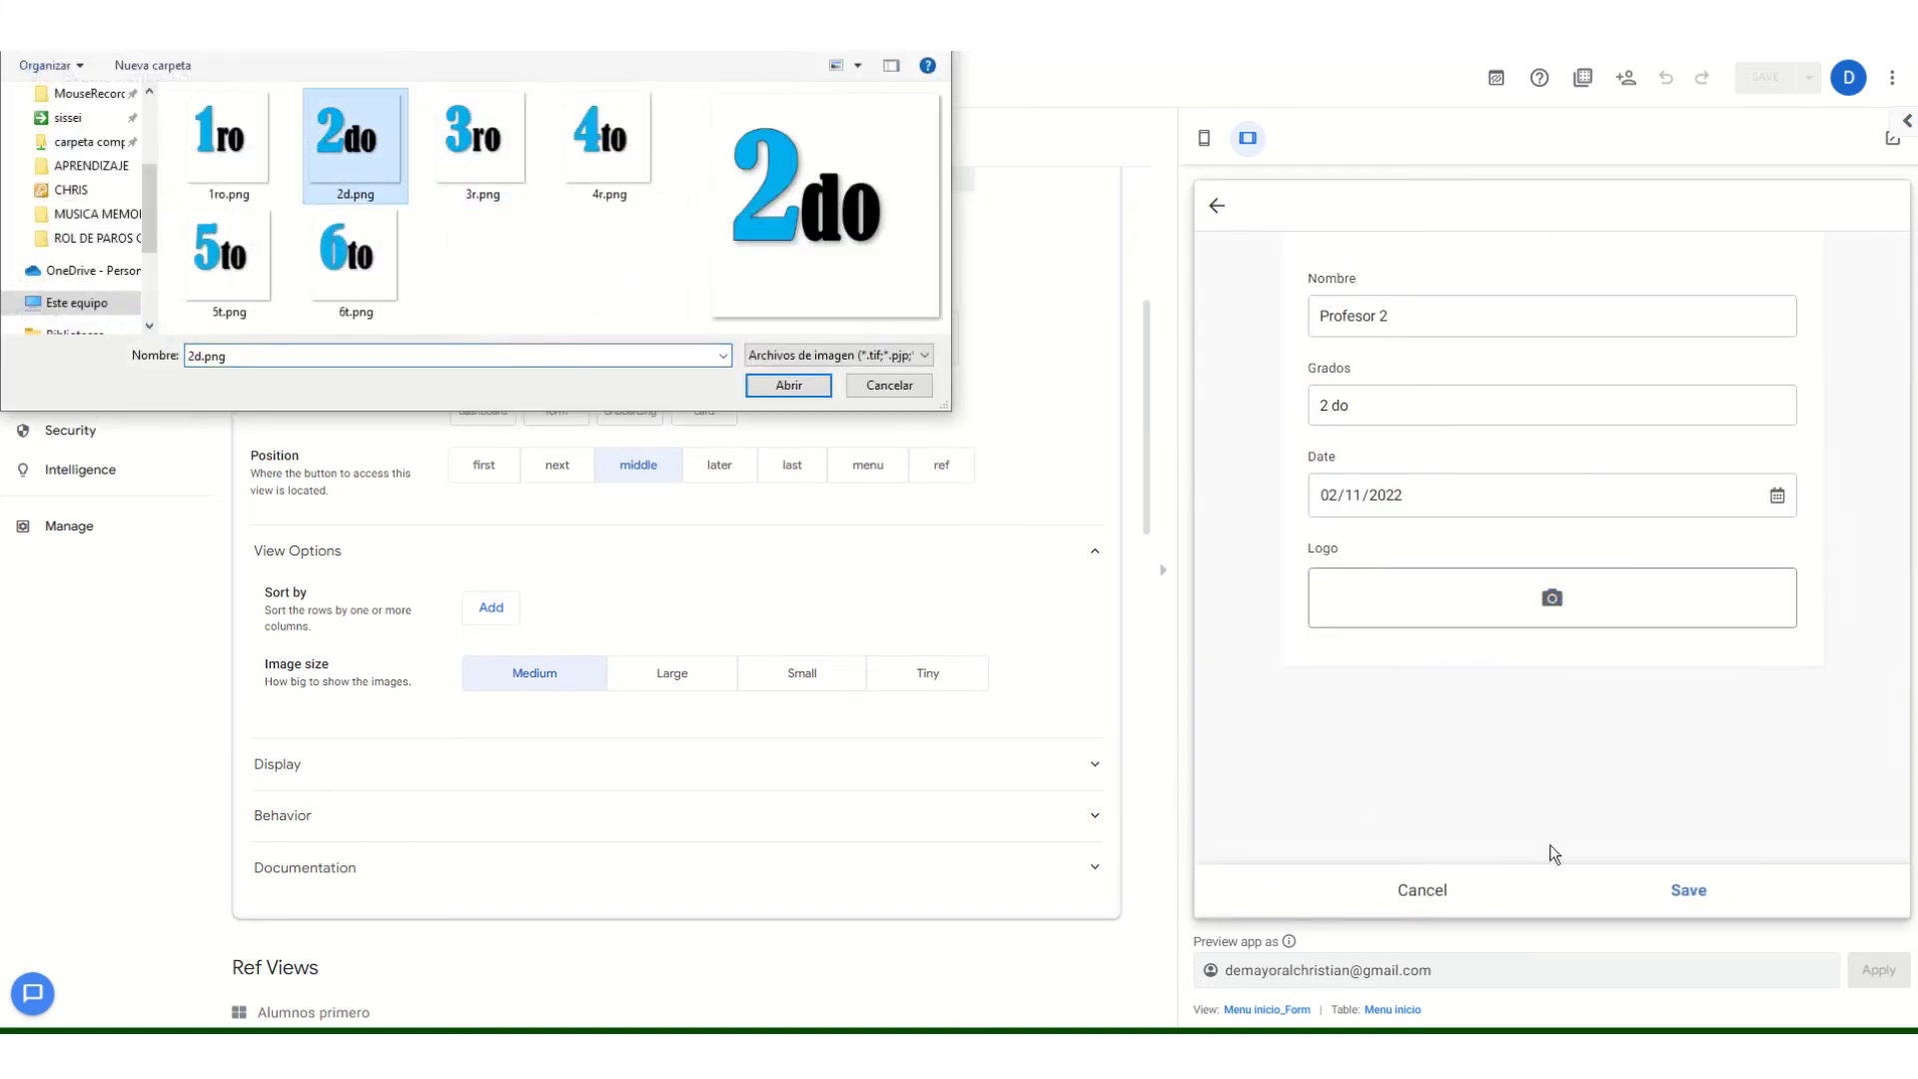
pyautogui.click(1688, 894)
pyautogui.click(765, 390)
pyautogui.click(1688, 890)
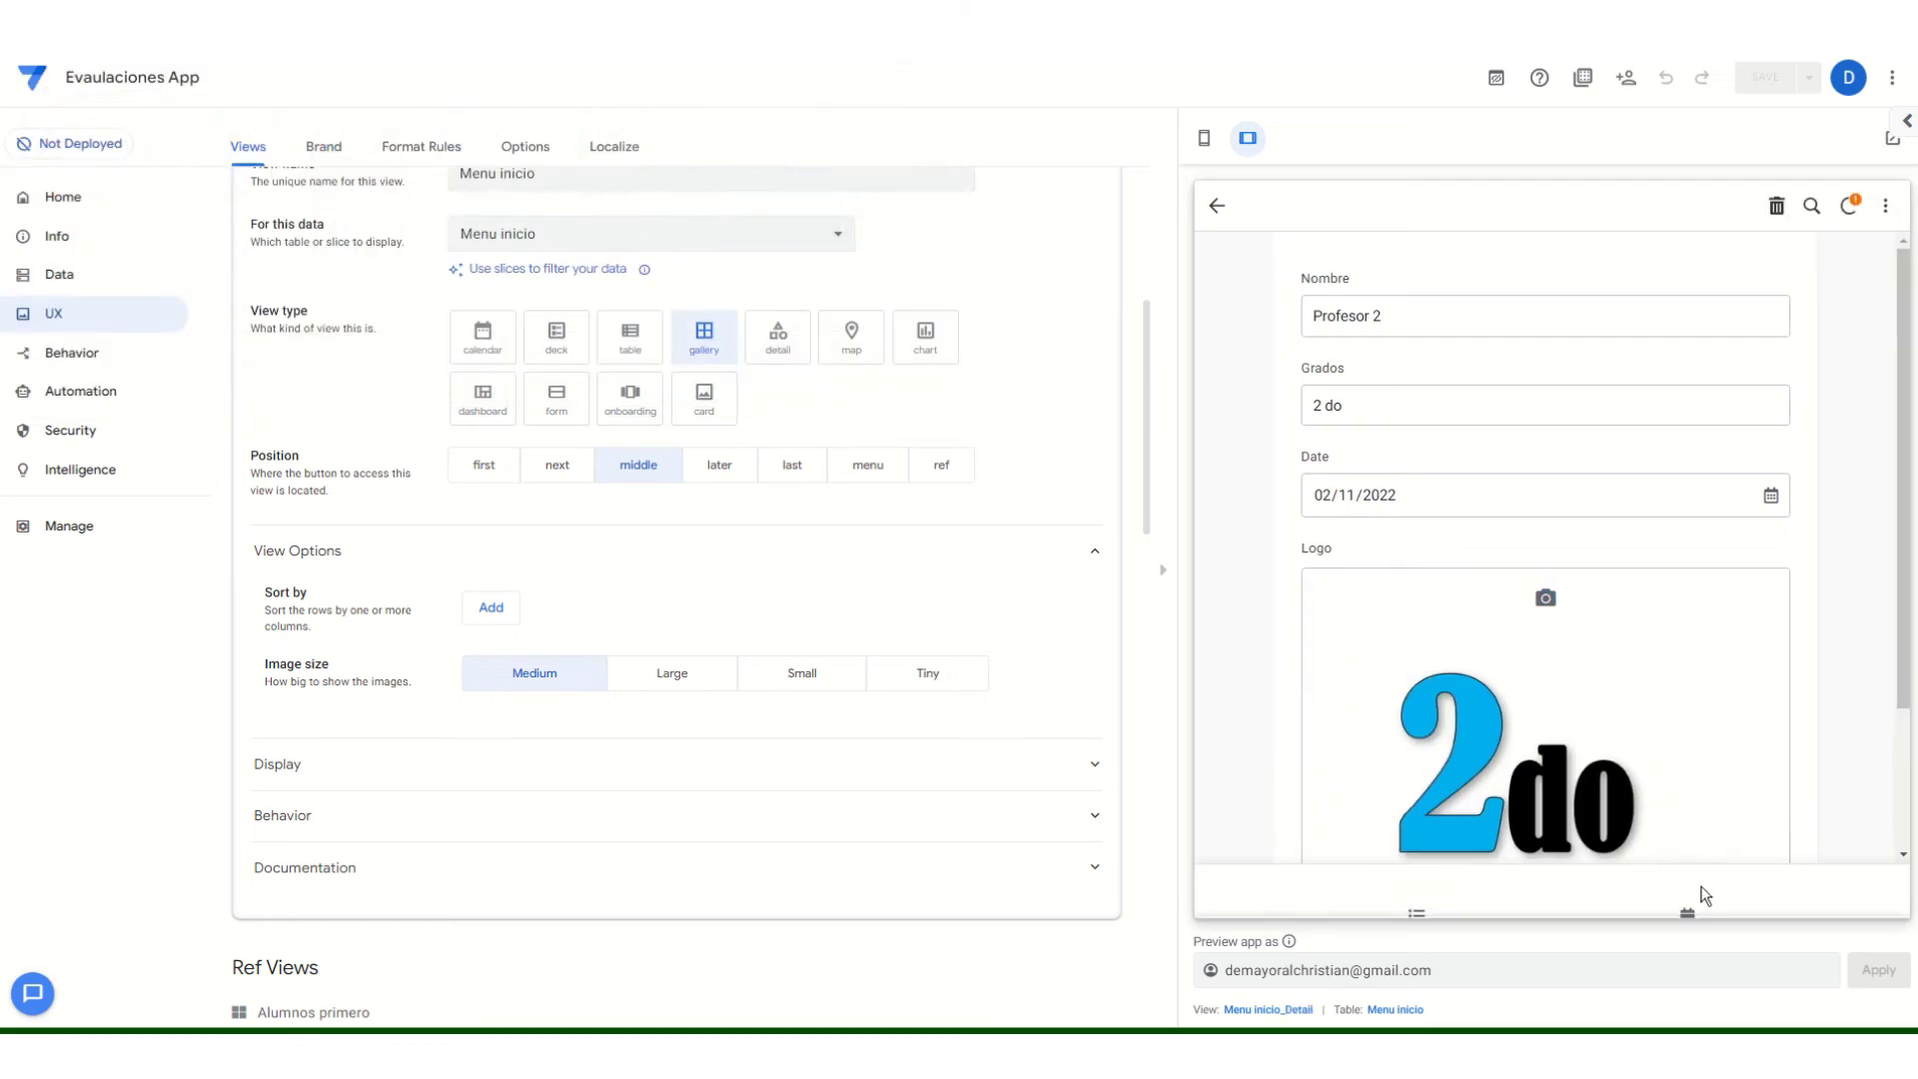
# Edit the Profesor 3 record, set its Logo to the image 3r.png and save it.
pyautogui.click(1895, 547)
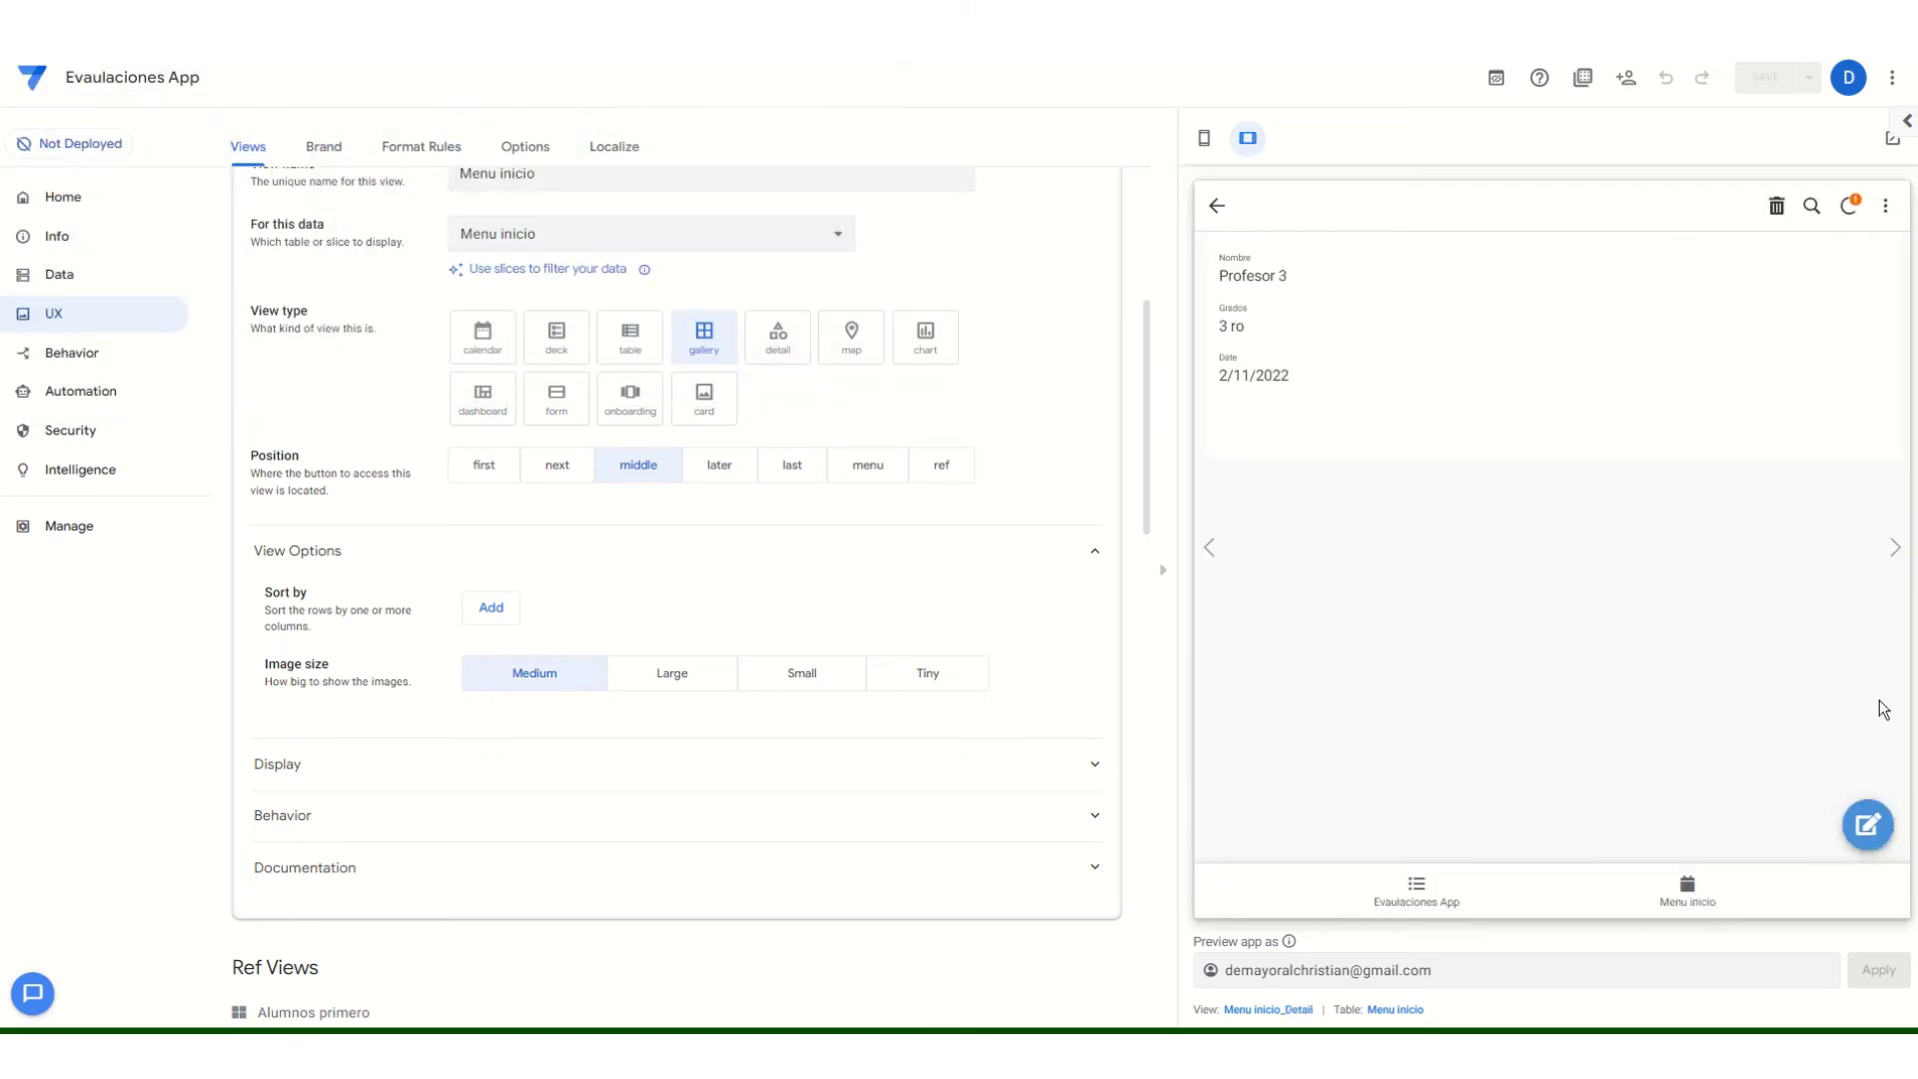
pyautogui.click(1880, 825)
pyautogui.click(1558, 597)
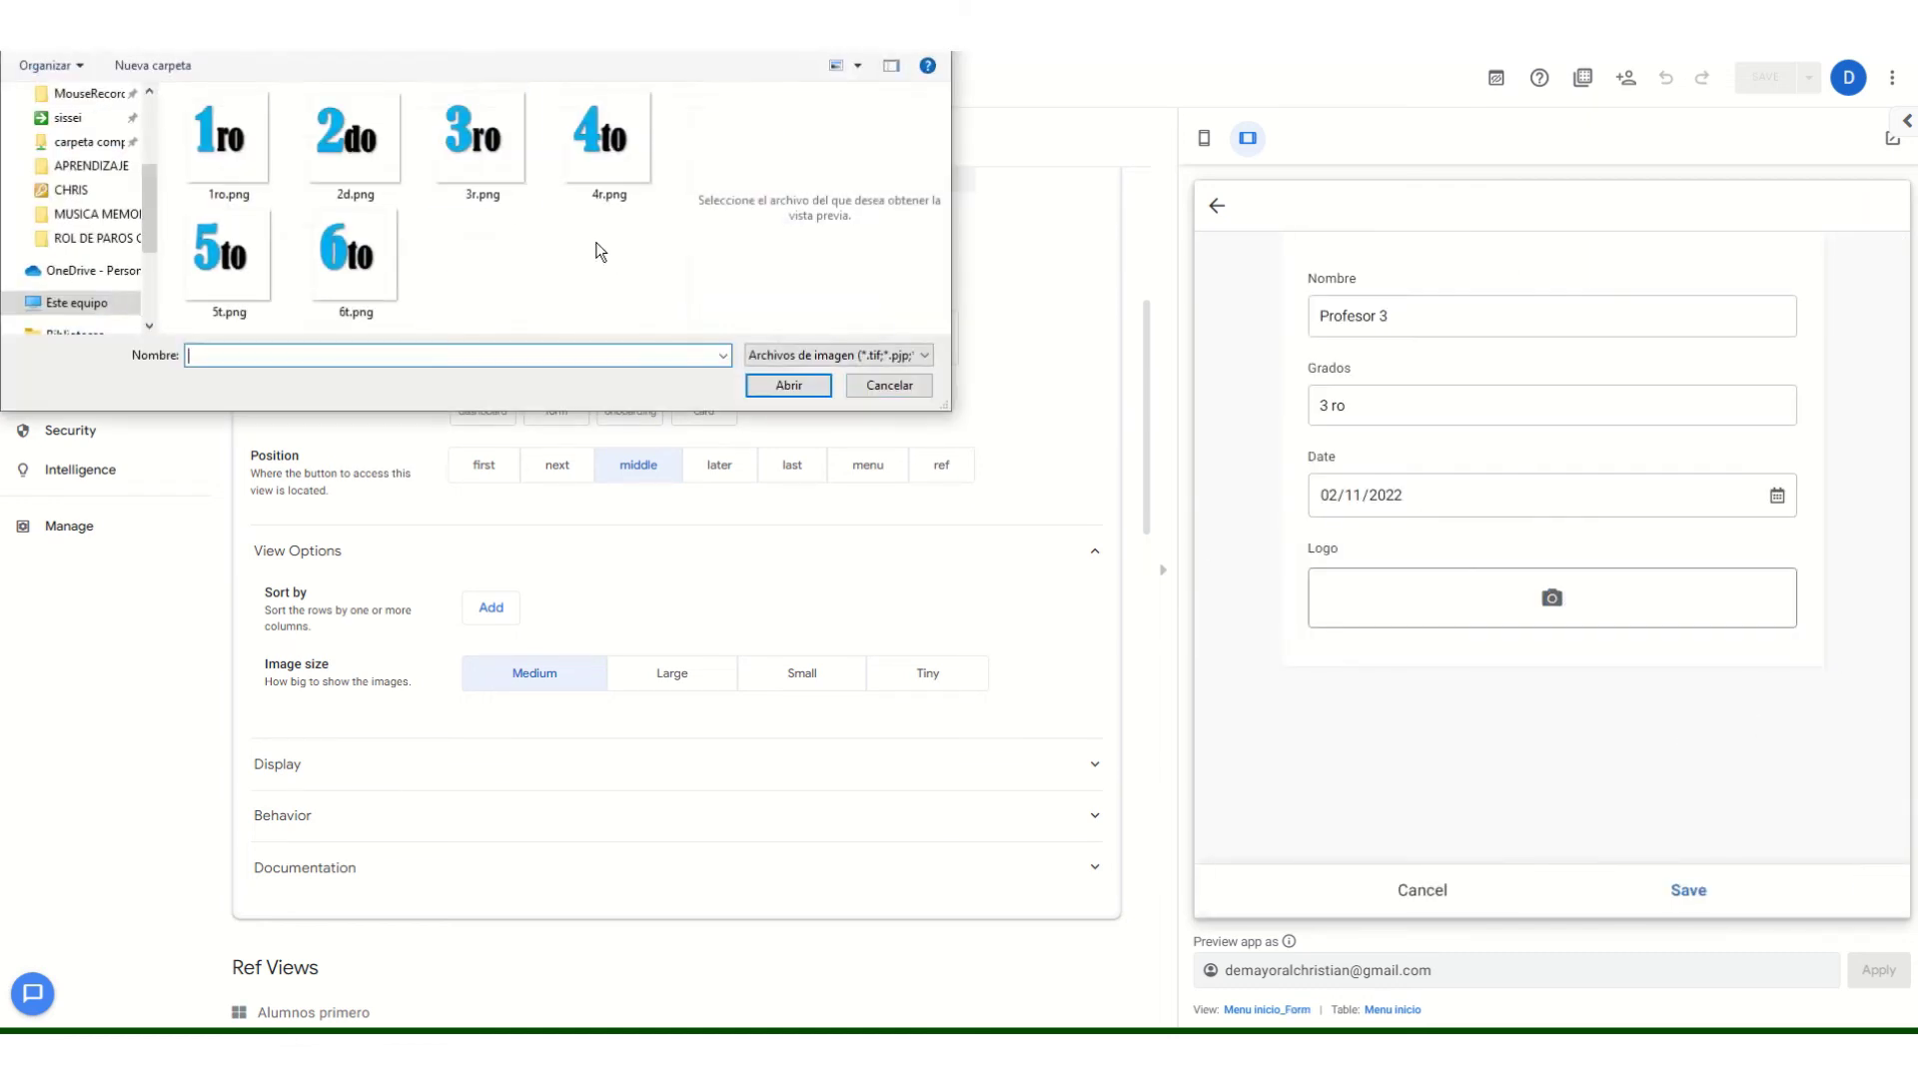
pyautogui.click(482, 144)
pyautogui.click(791, 385)
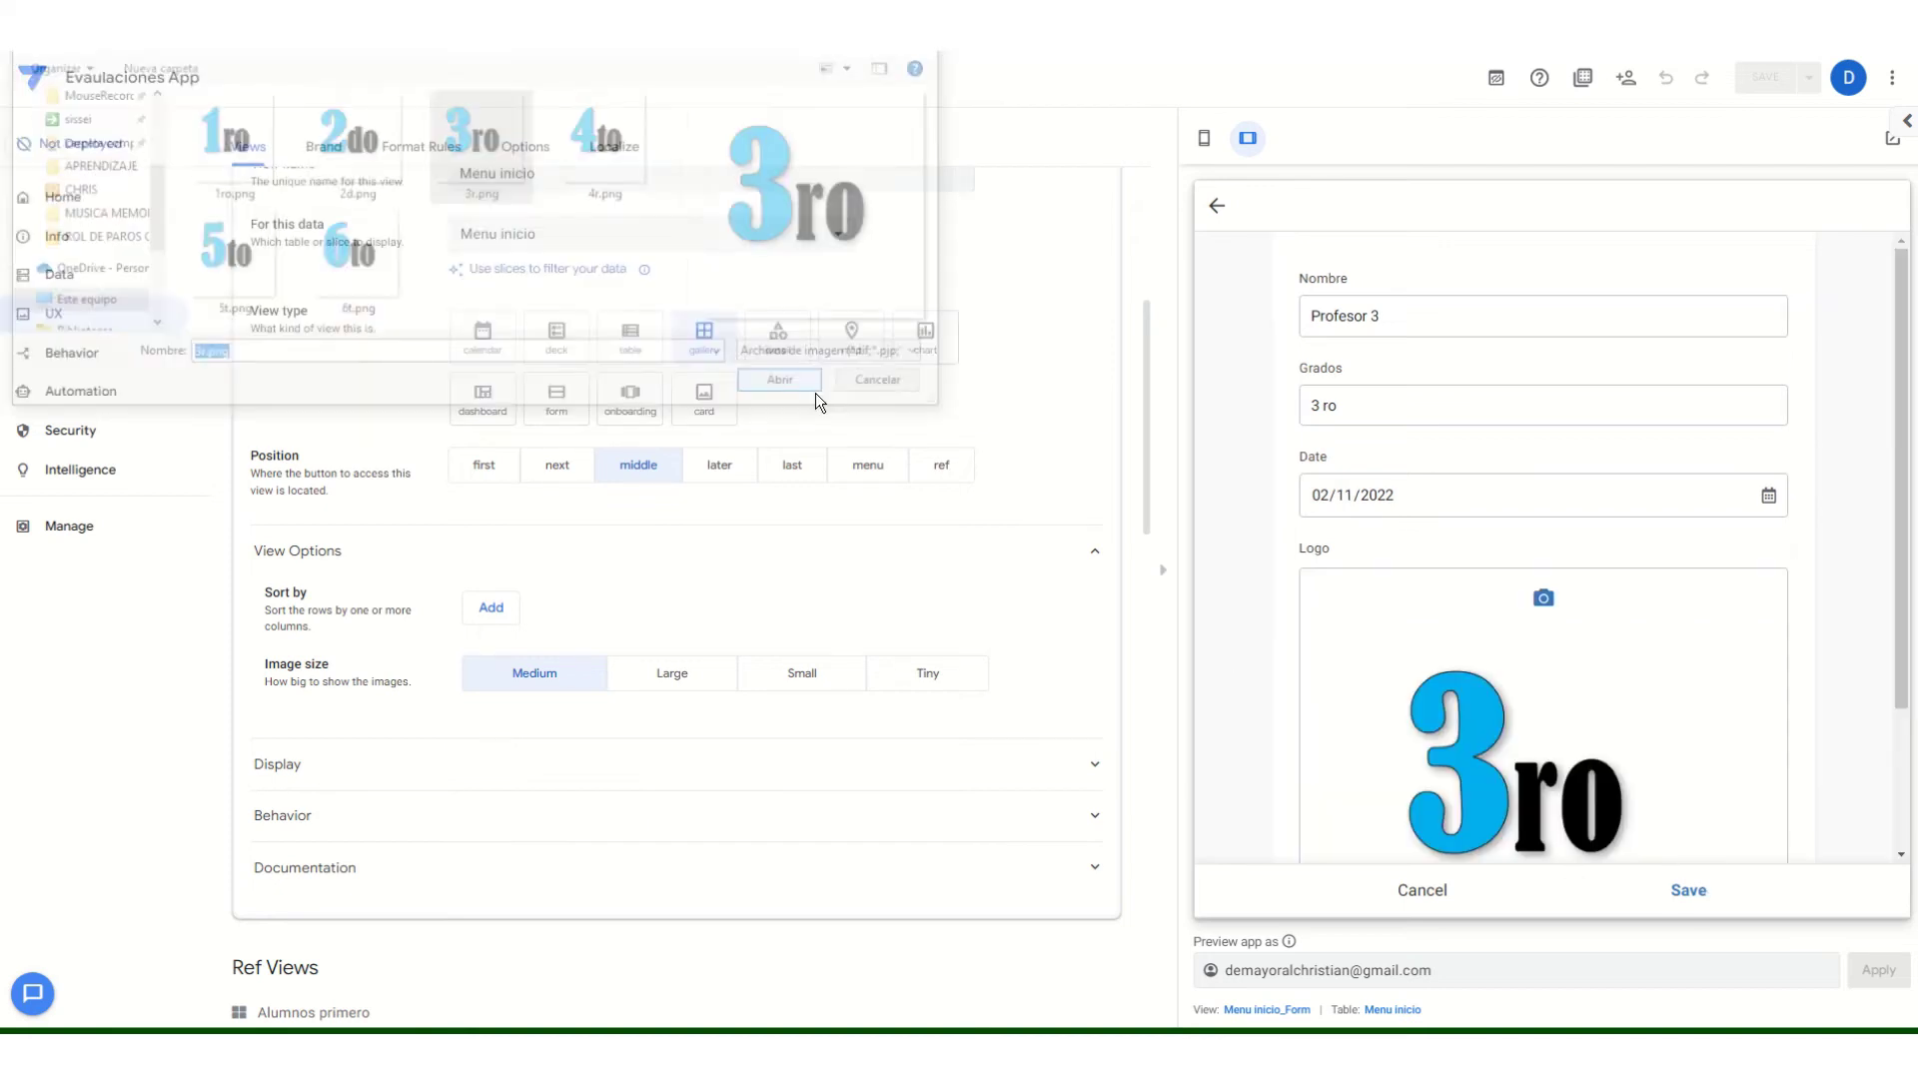
pyautogui.click(1688, 890)
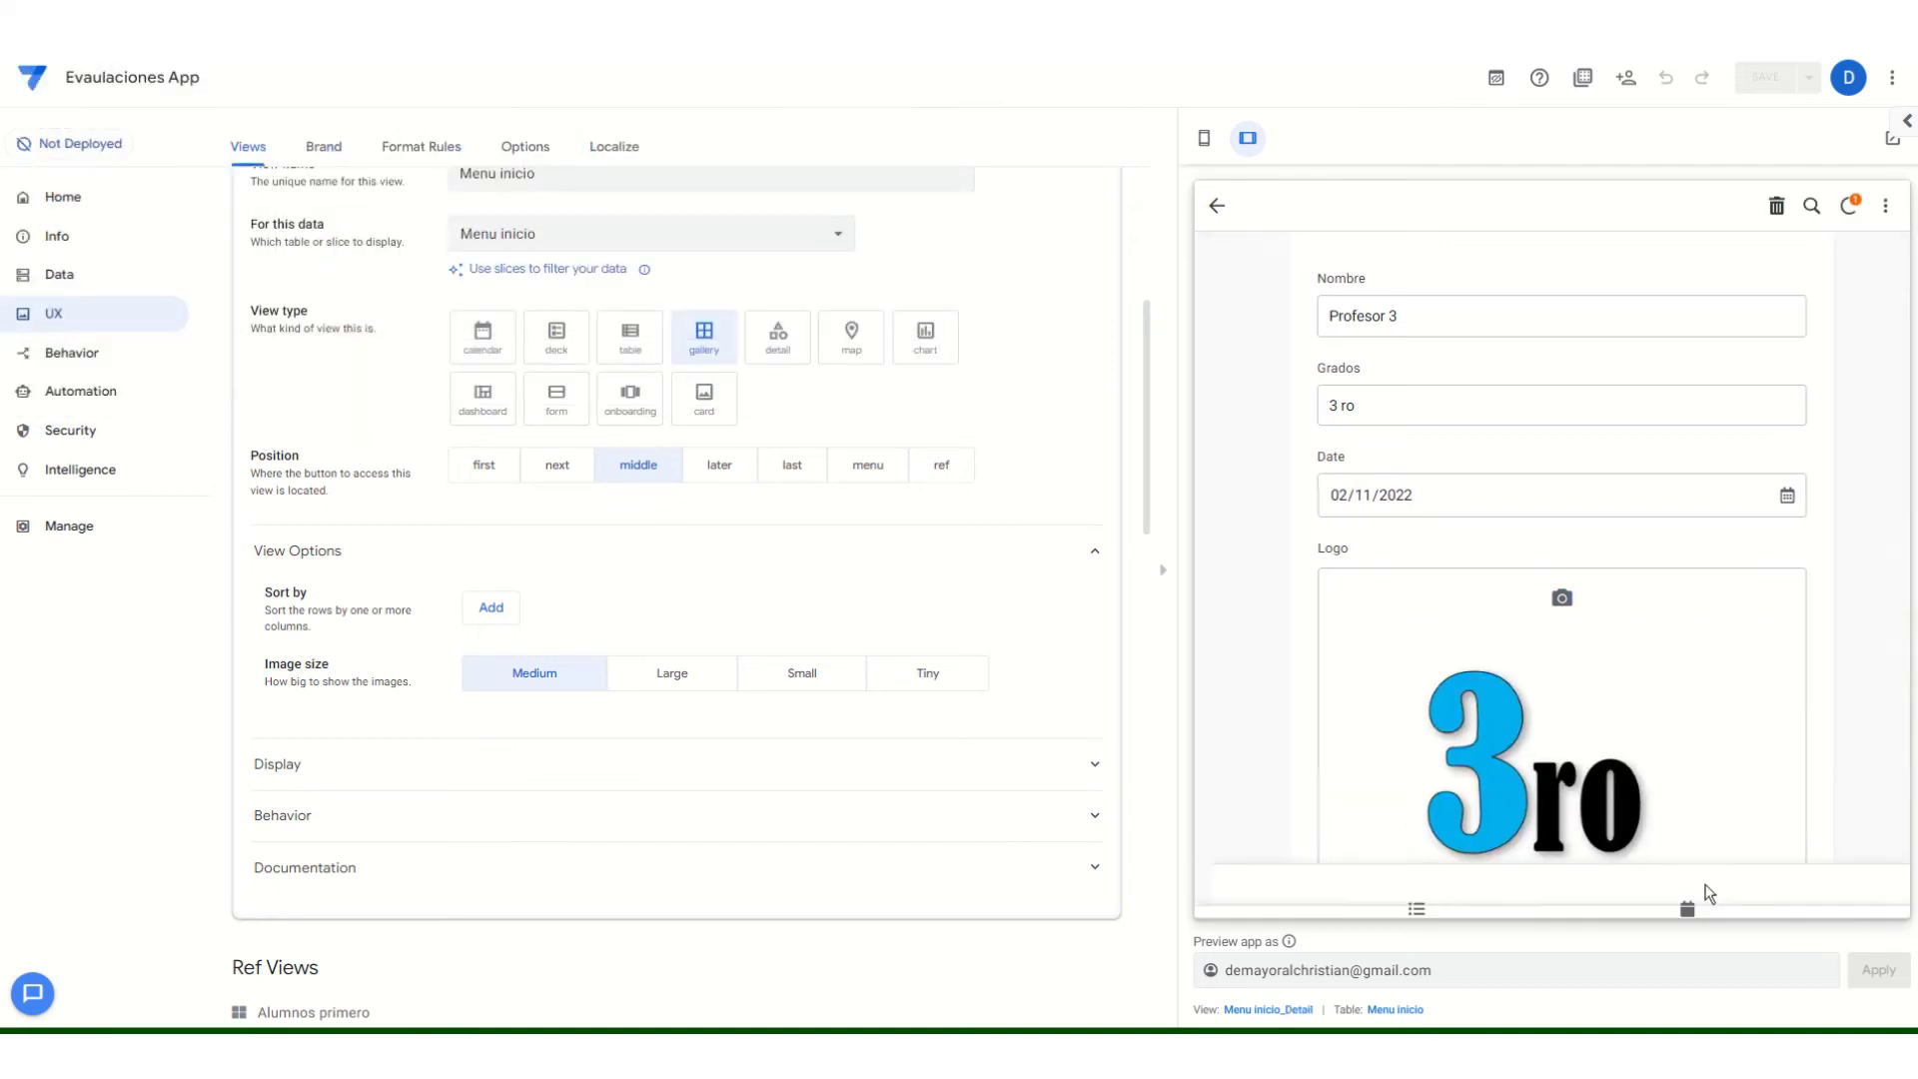
# Edit the Profesor 4 record, set its Logo to the image 4r.png and save it.
pyautogui.click(1895, 547)
pyautogui.click(1869, 826)
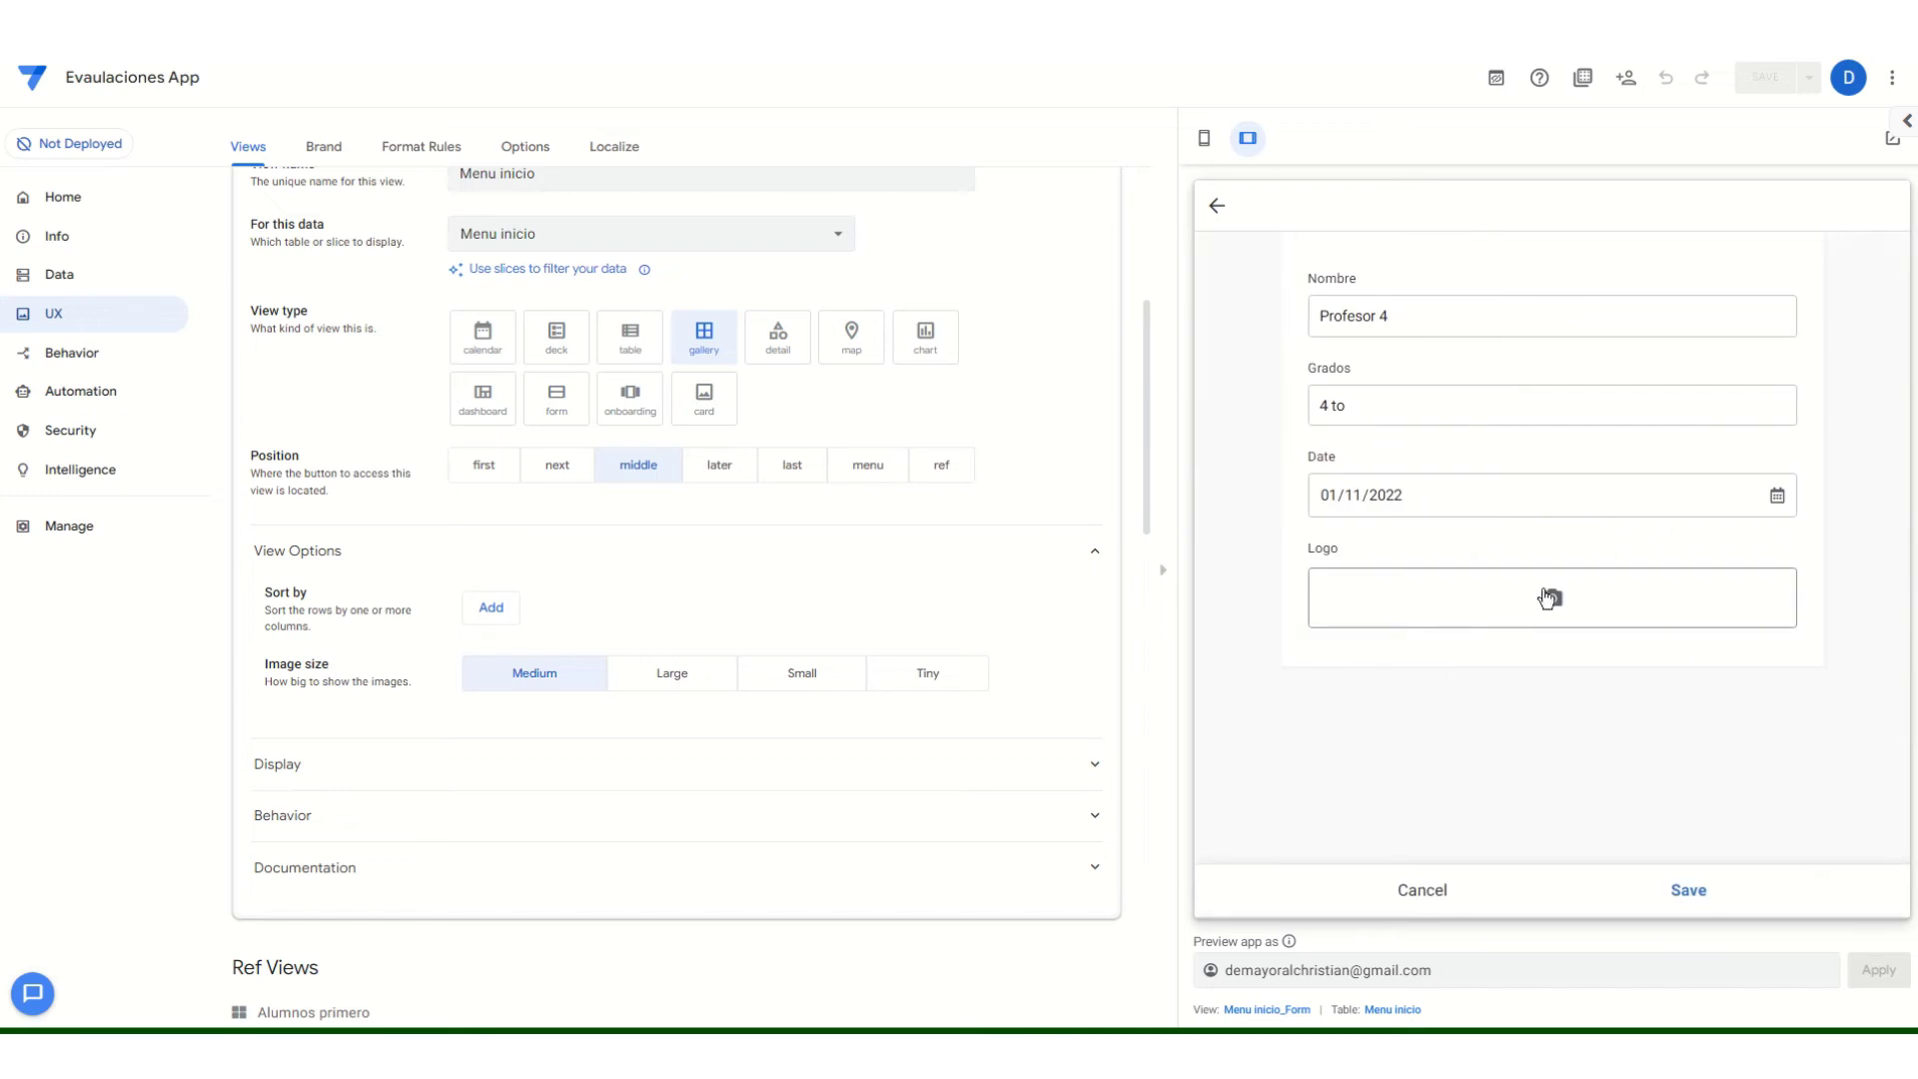
pyautogui.click(1515, 579)
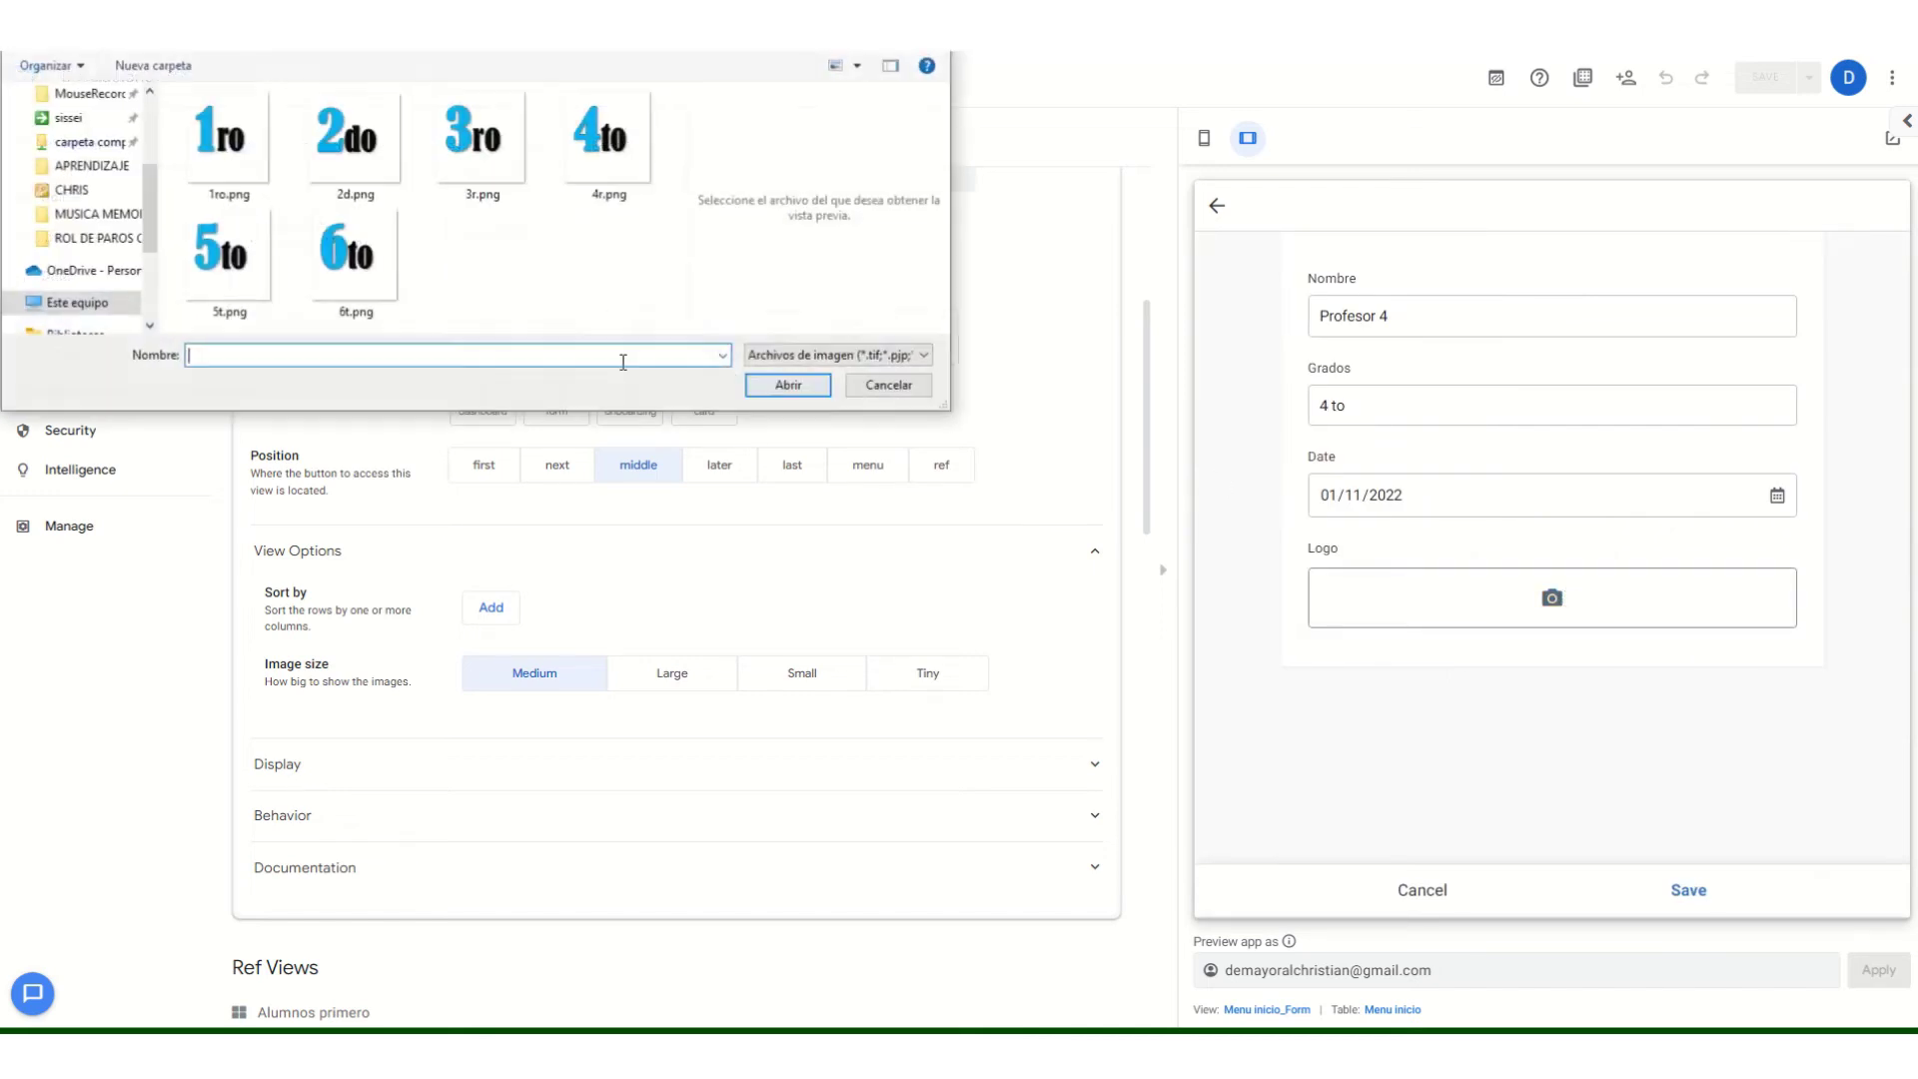
pyautogui.click(599, 145)
pyautogui.click(789, 385)
pyautogui.click(1688, 890)
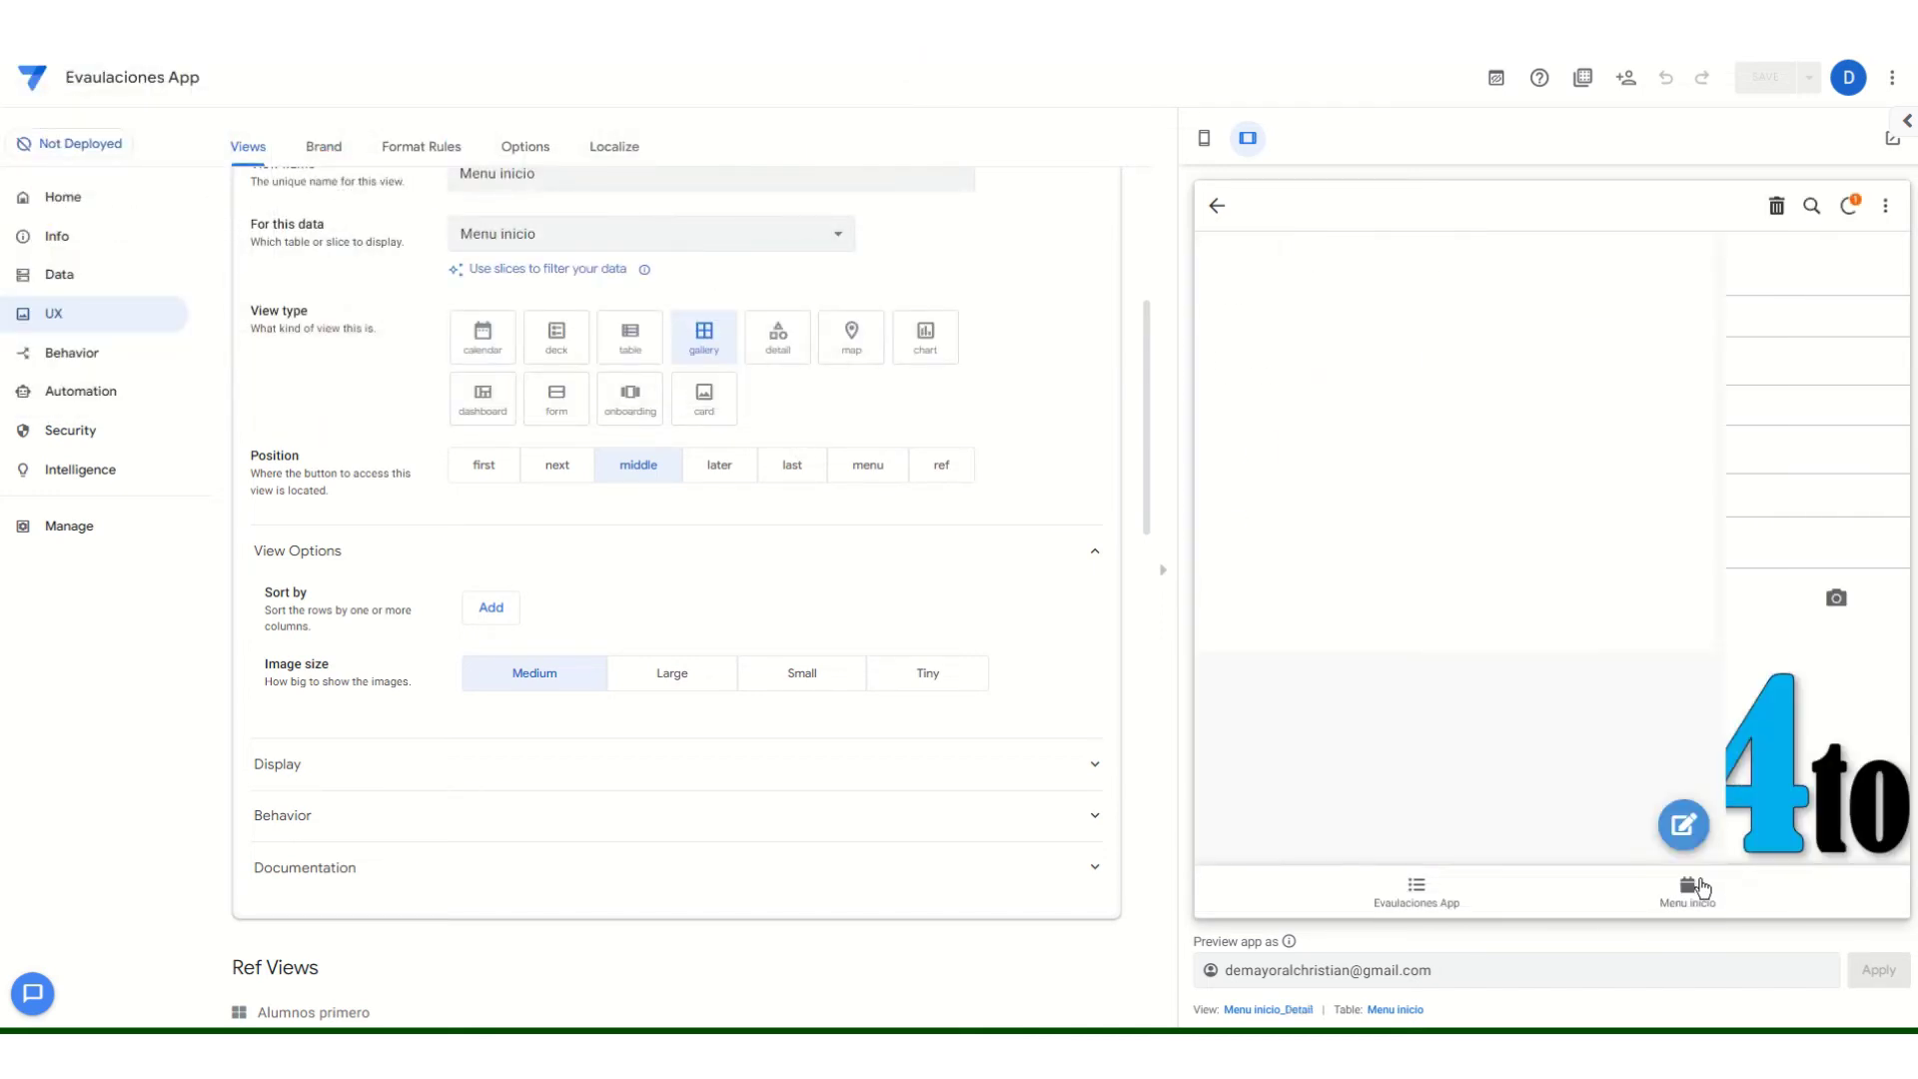
# Edit the Profesor 5 record, set its Logo to the image 5t.png and save it.
pyautogui.click(1895, 548)
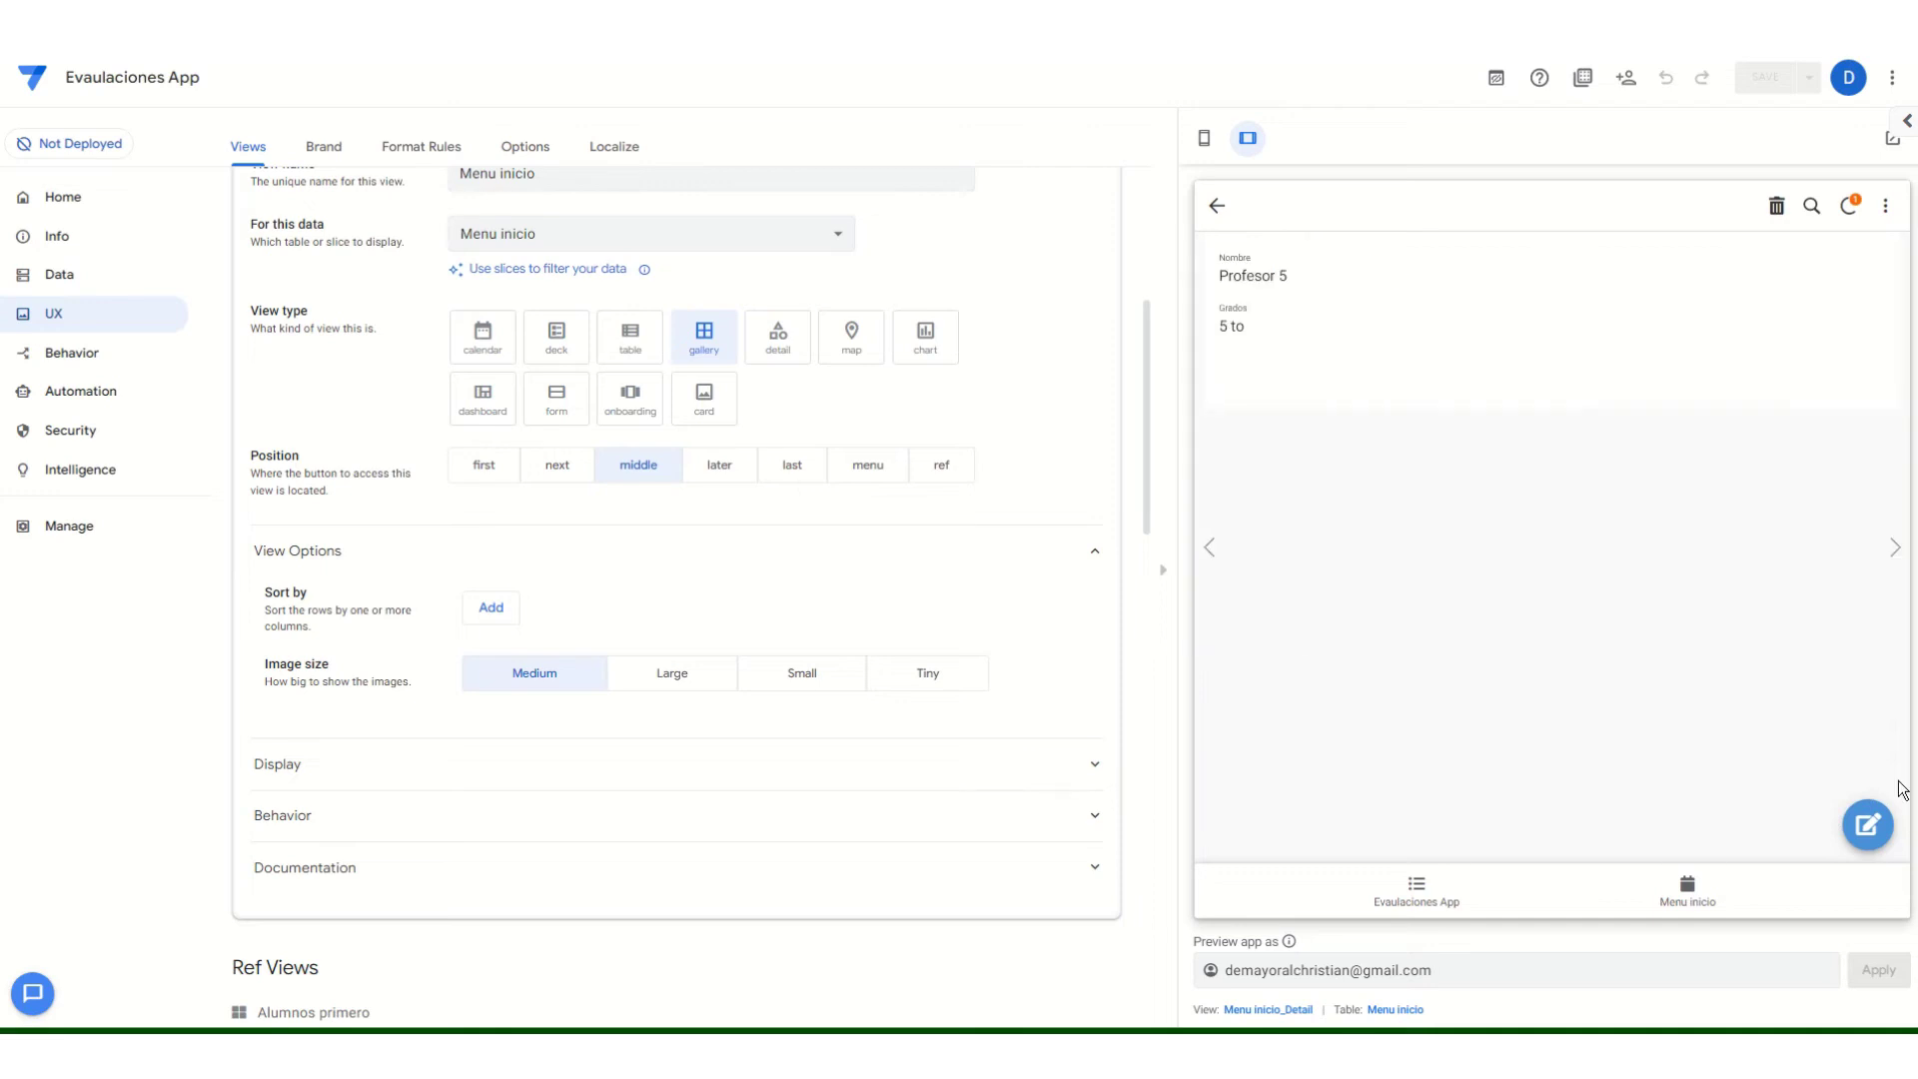
pyautogui.click(1868, 825)
pyautogui.click(1553, 597)
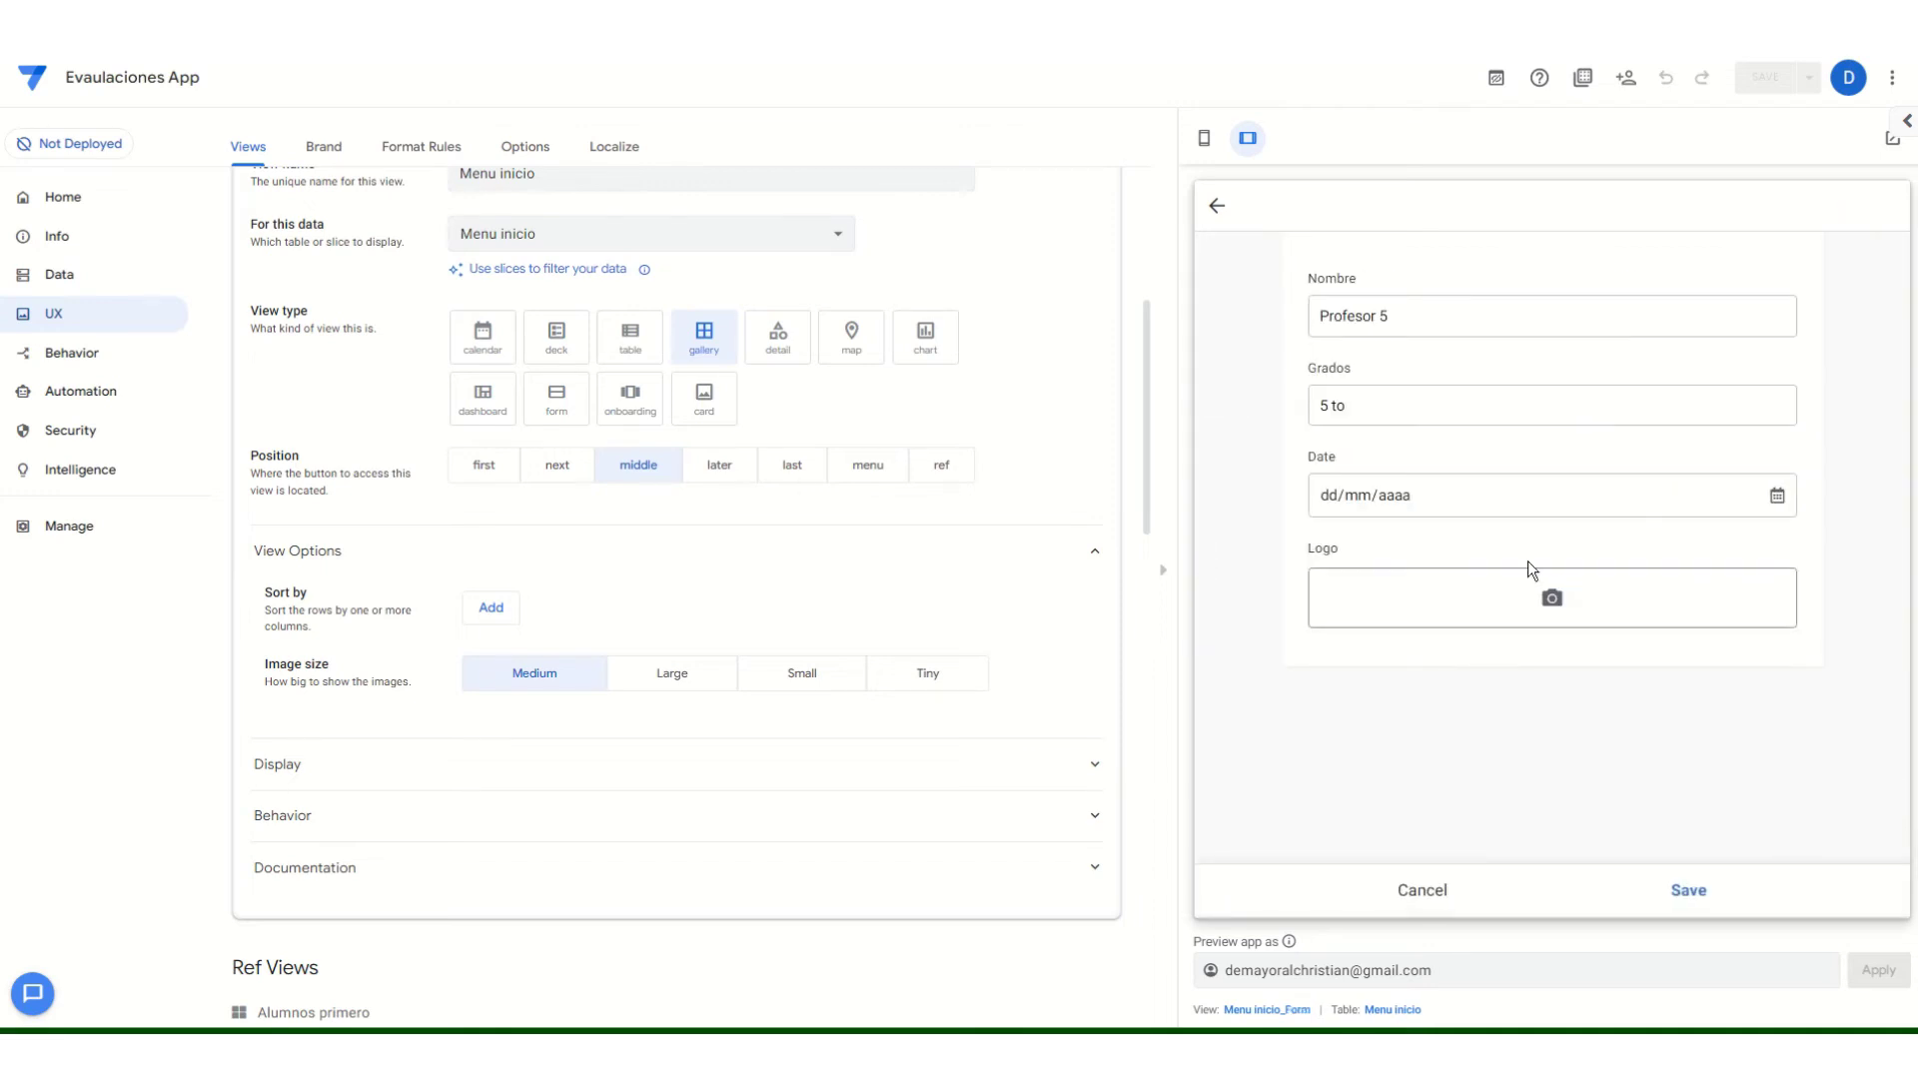
pyautogui.click(230, 260)
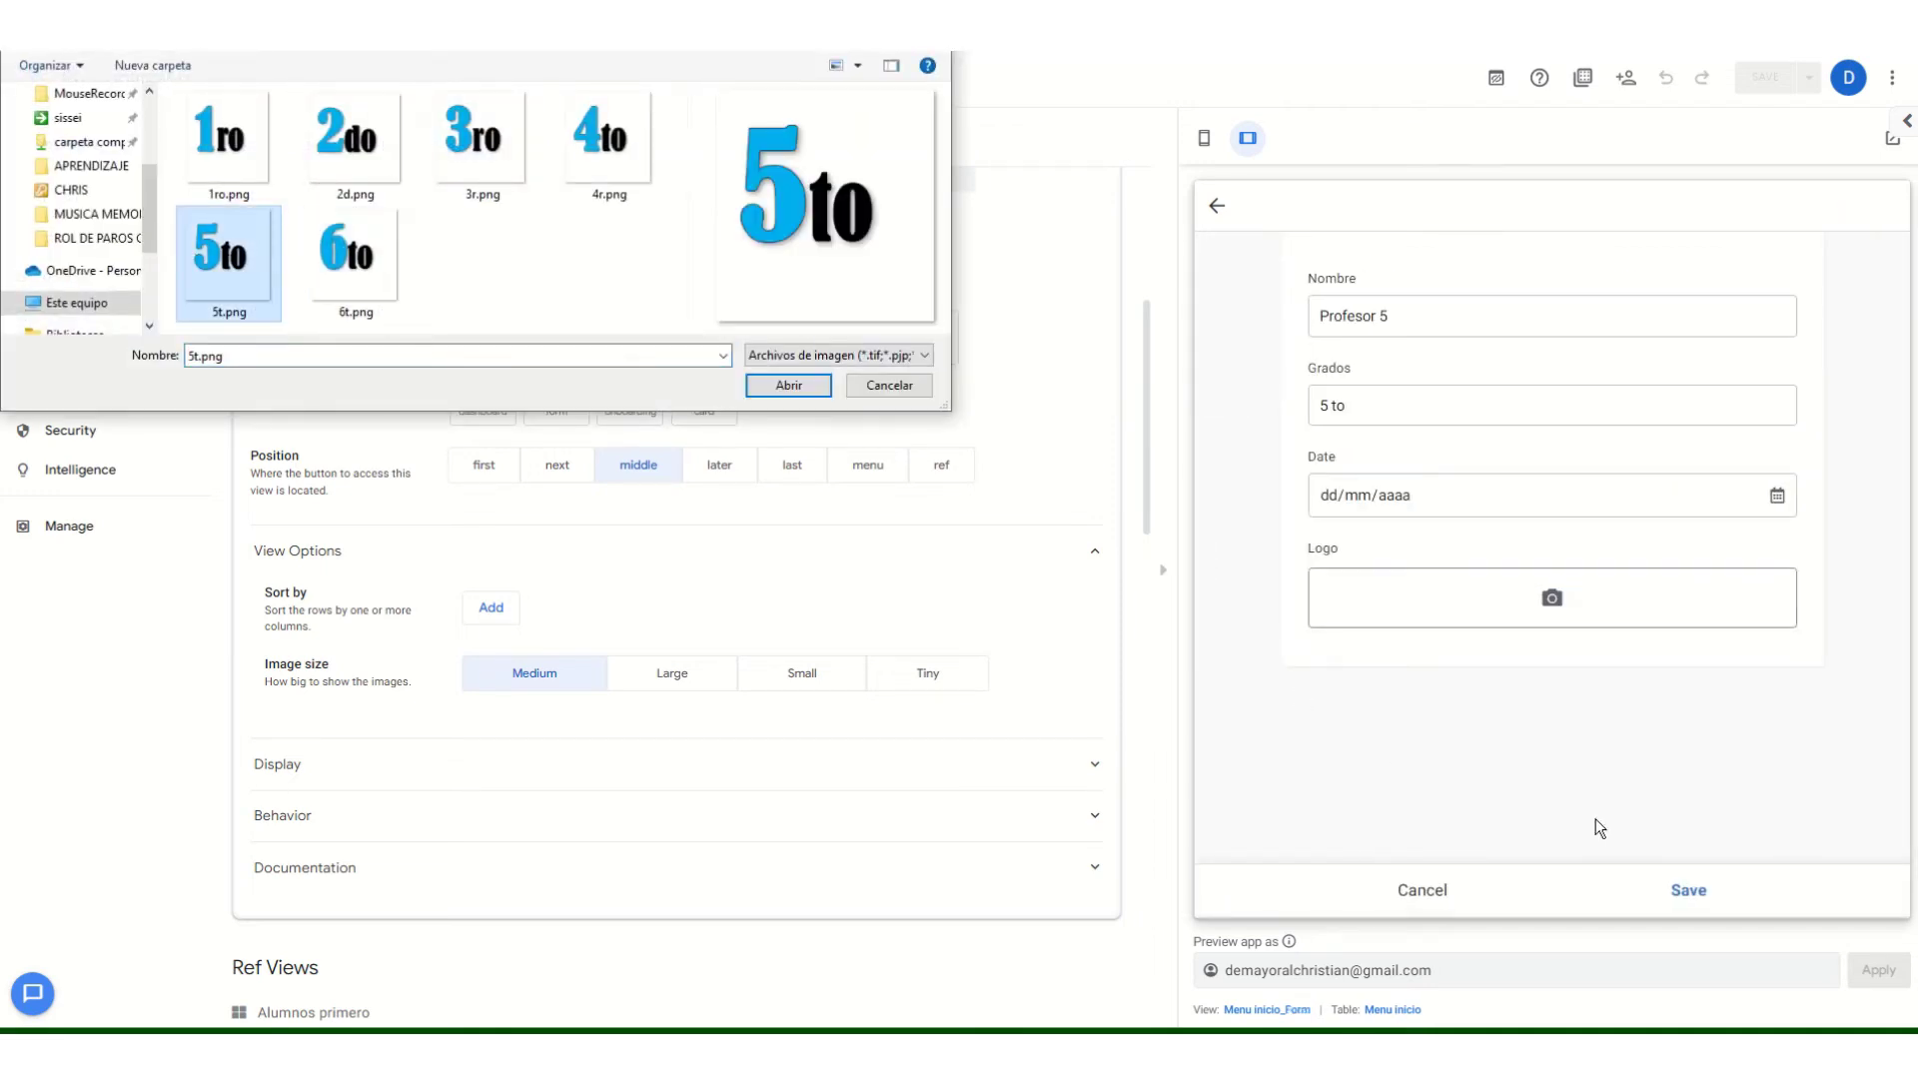
pyautogui.click(789, 384)
pyautogui.click(1688, 889)
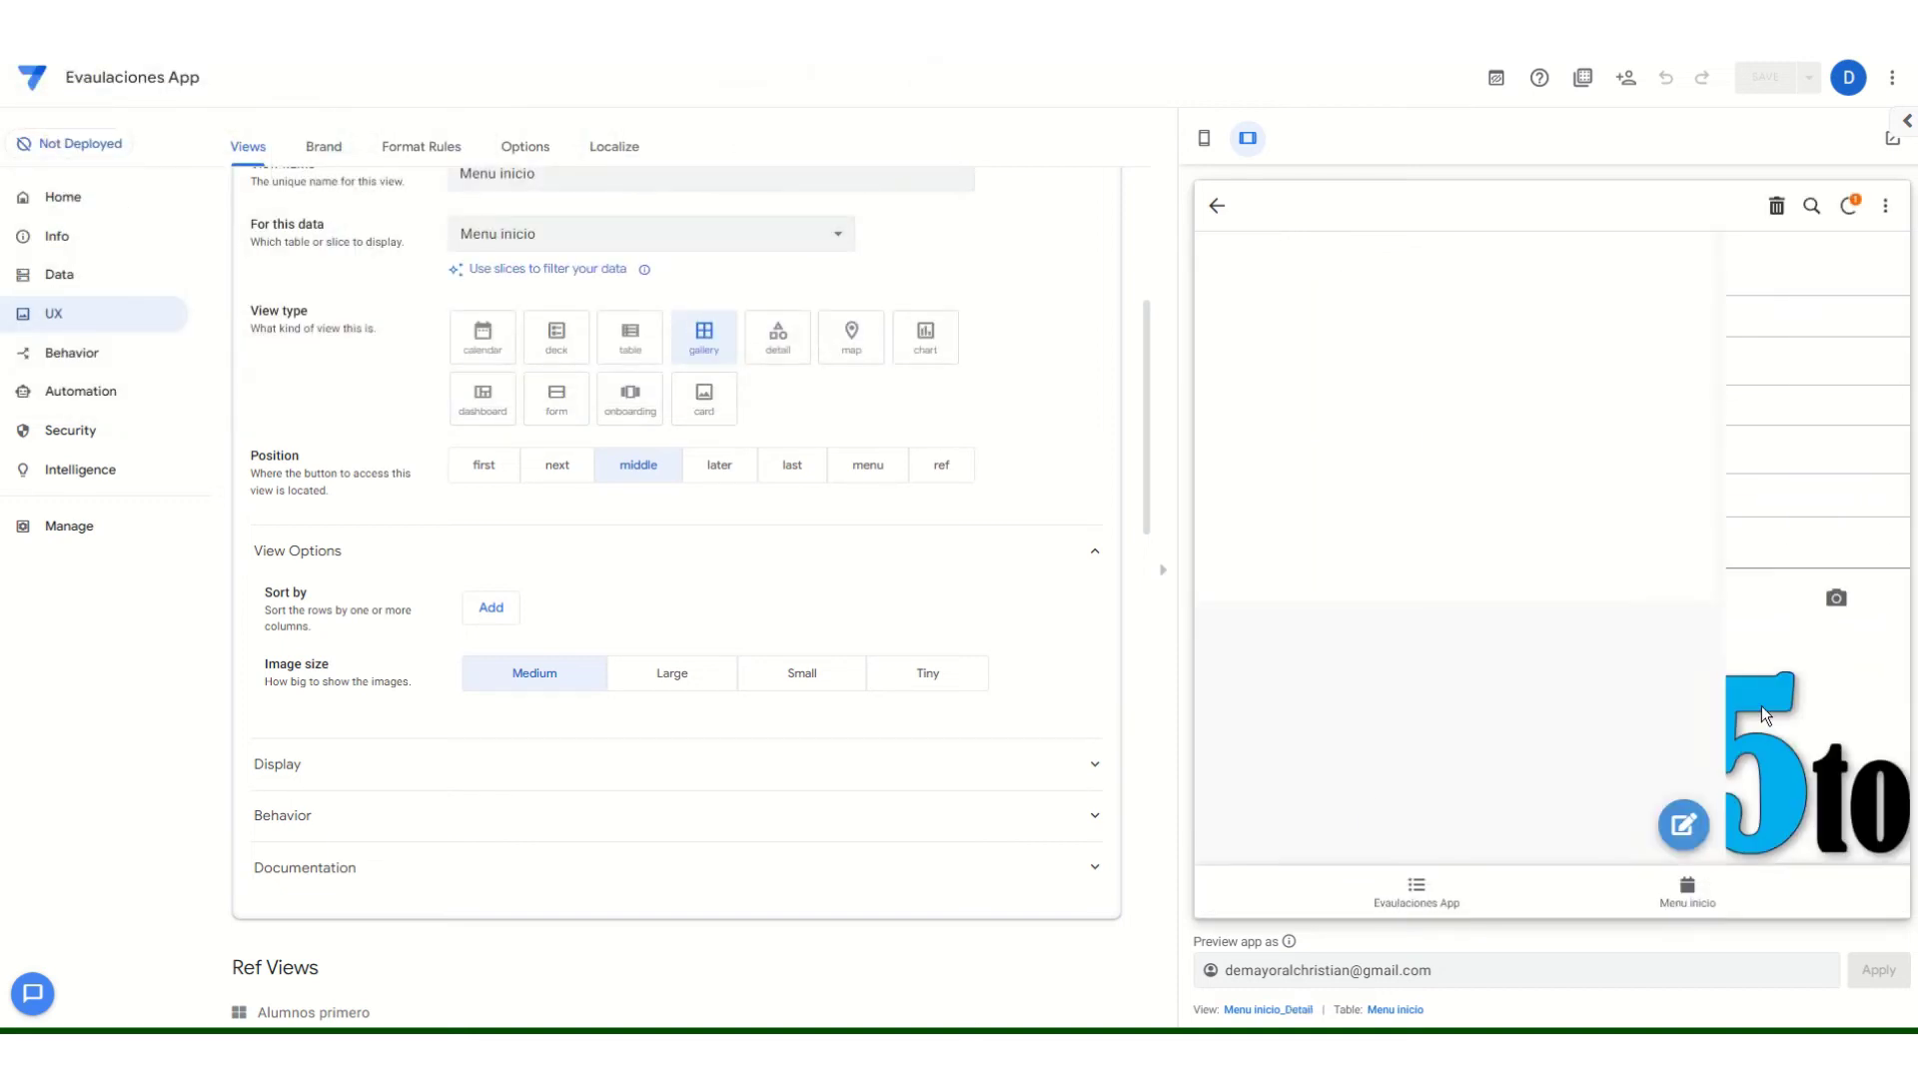
# Edit the Profesor 6 record, set its Logo to the image 6t.png and save it.
pyautogui.click(1688, 887)
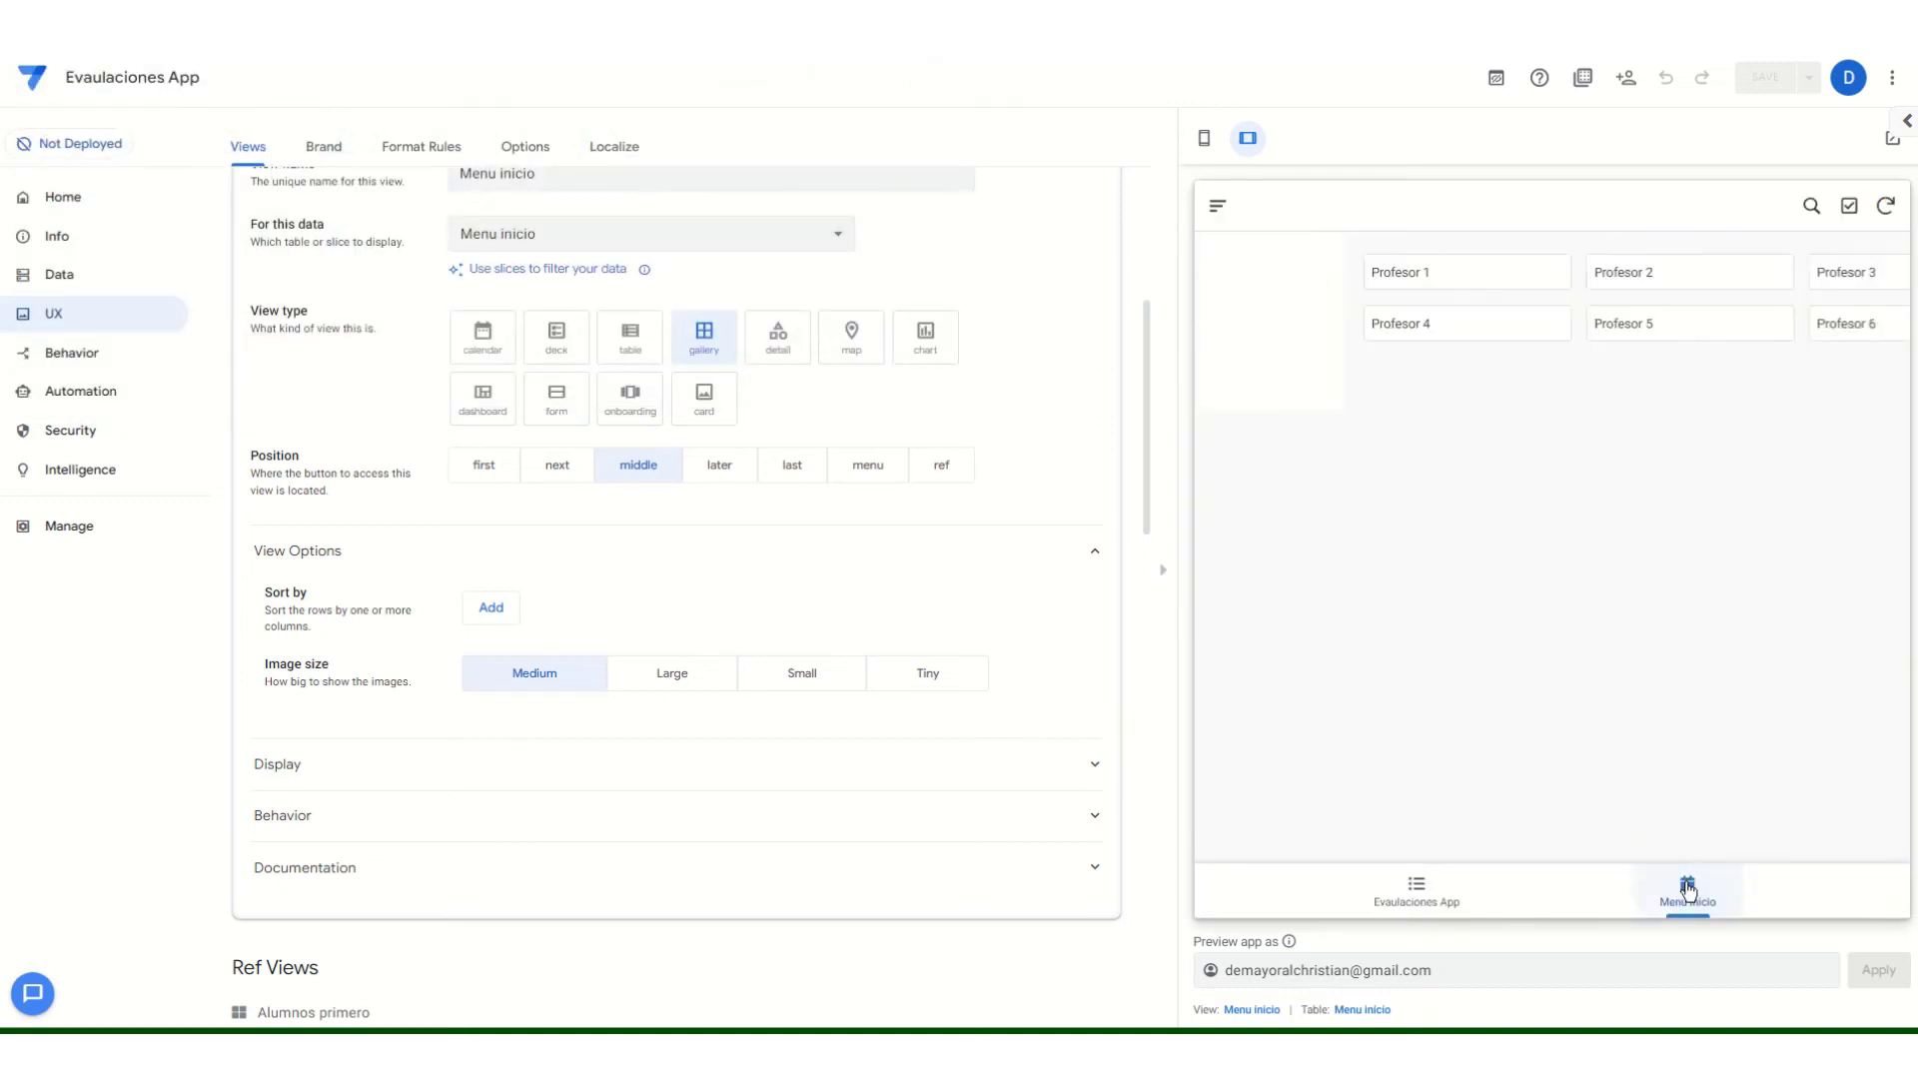
pyautogui.click(1728, 348)
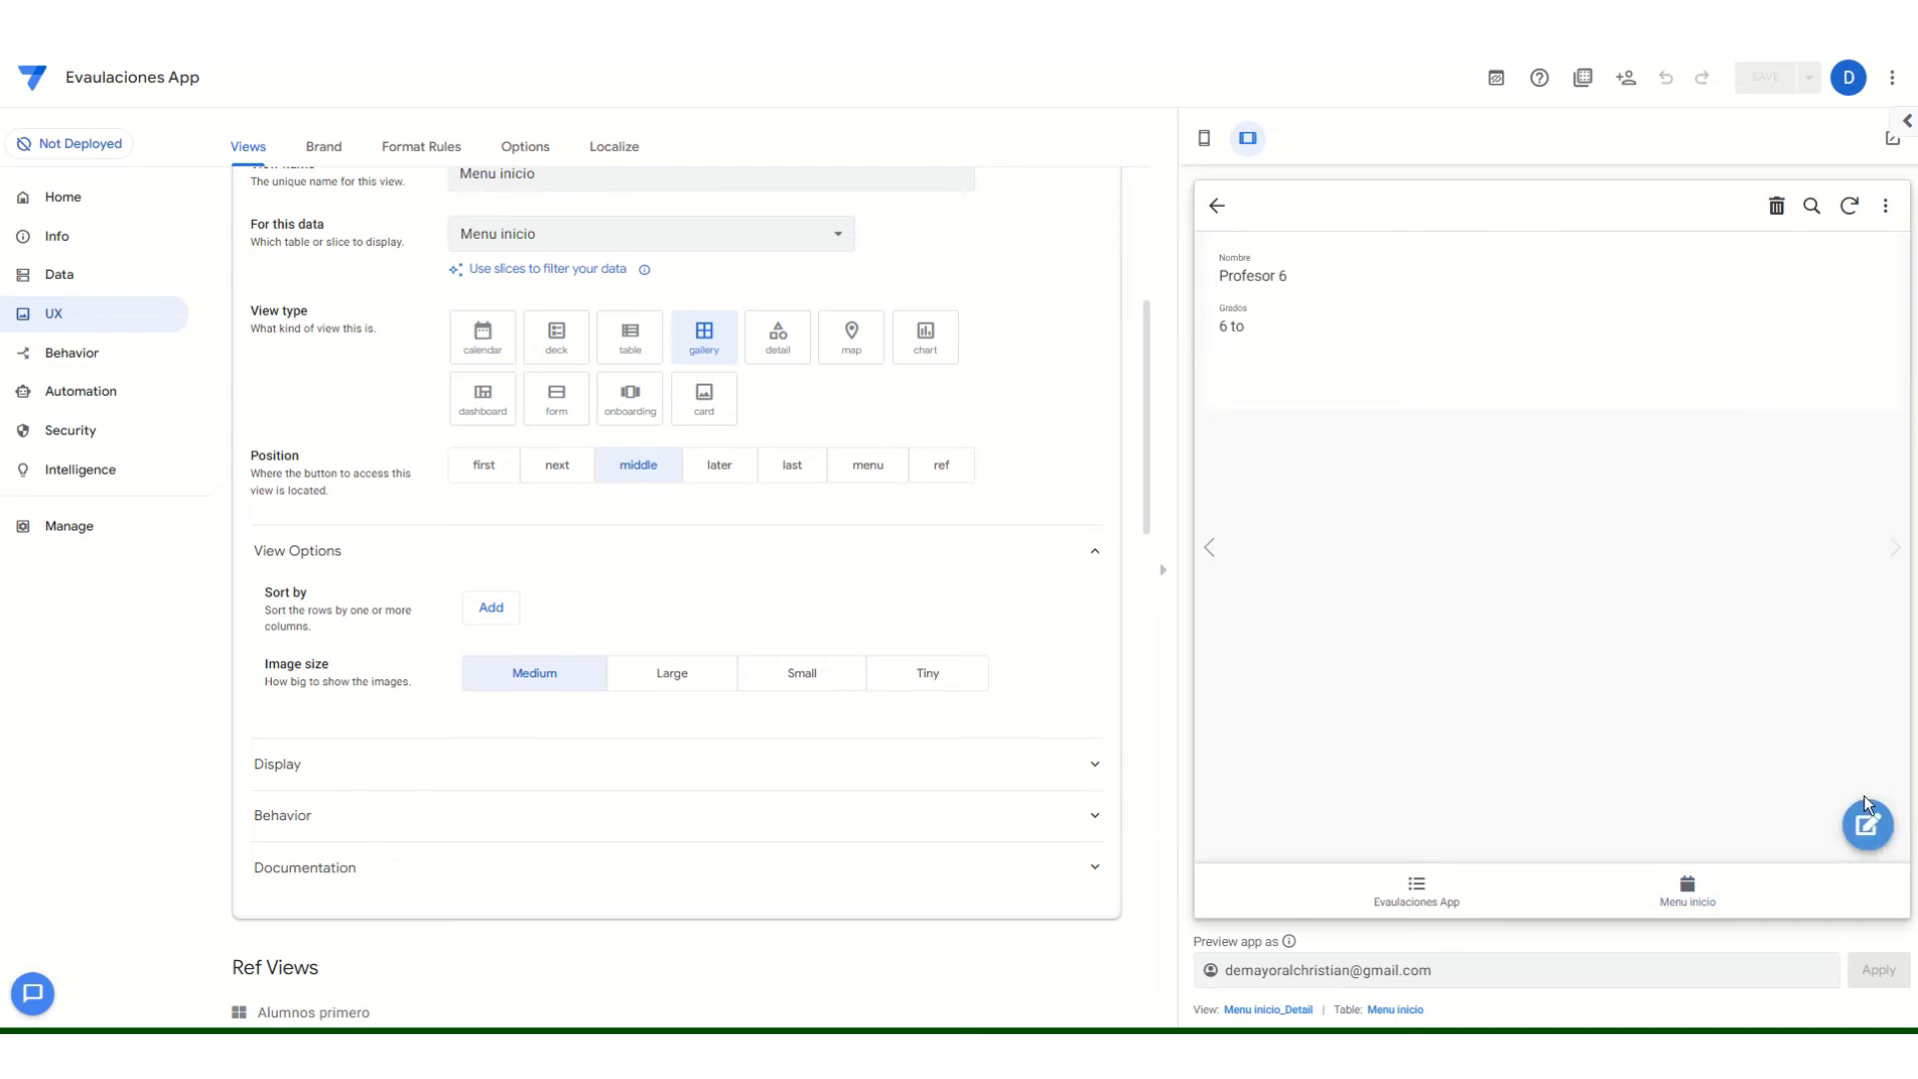
pyautogui.click(1866, 814)
pyautogui.click(1551, 597)
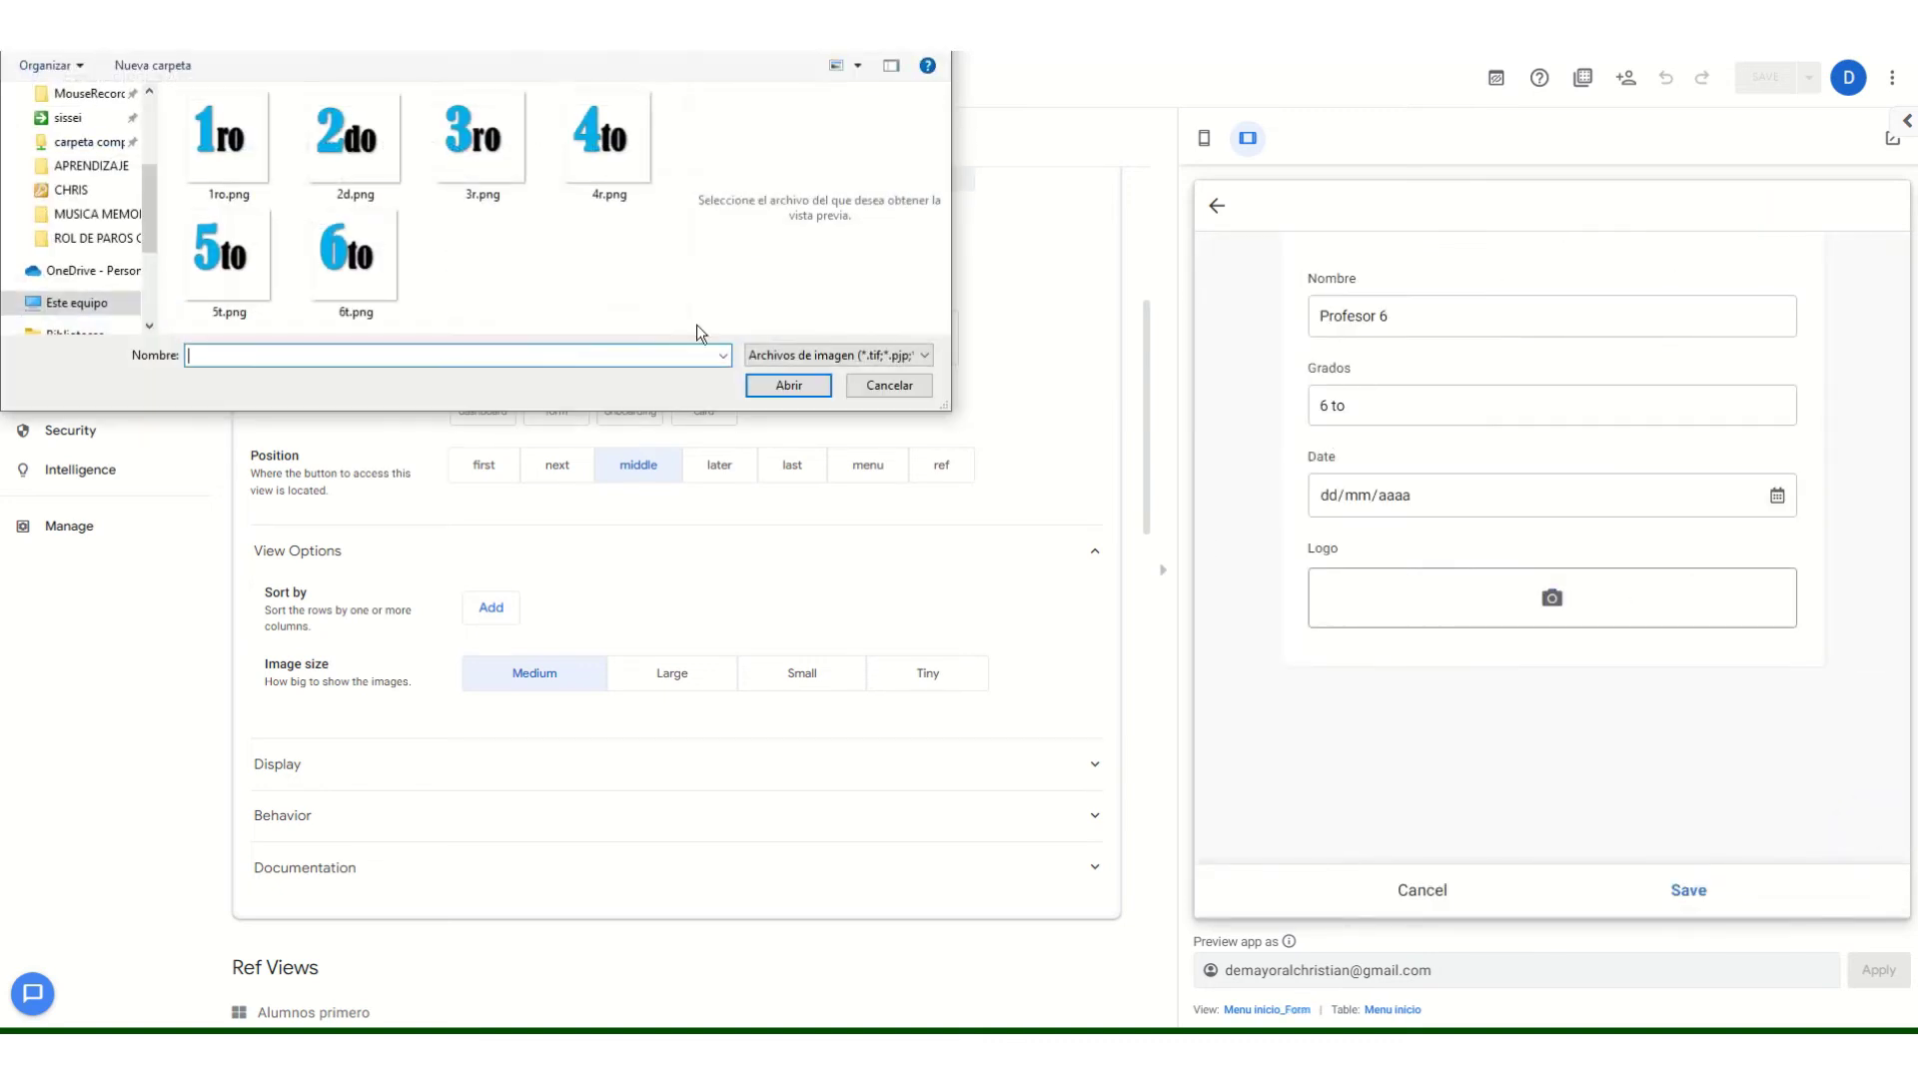
pyautogui.click(360, 262)
pyautogui.click(775, 381)
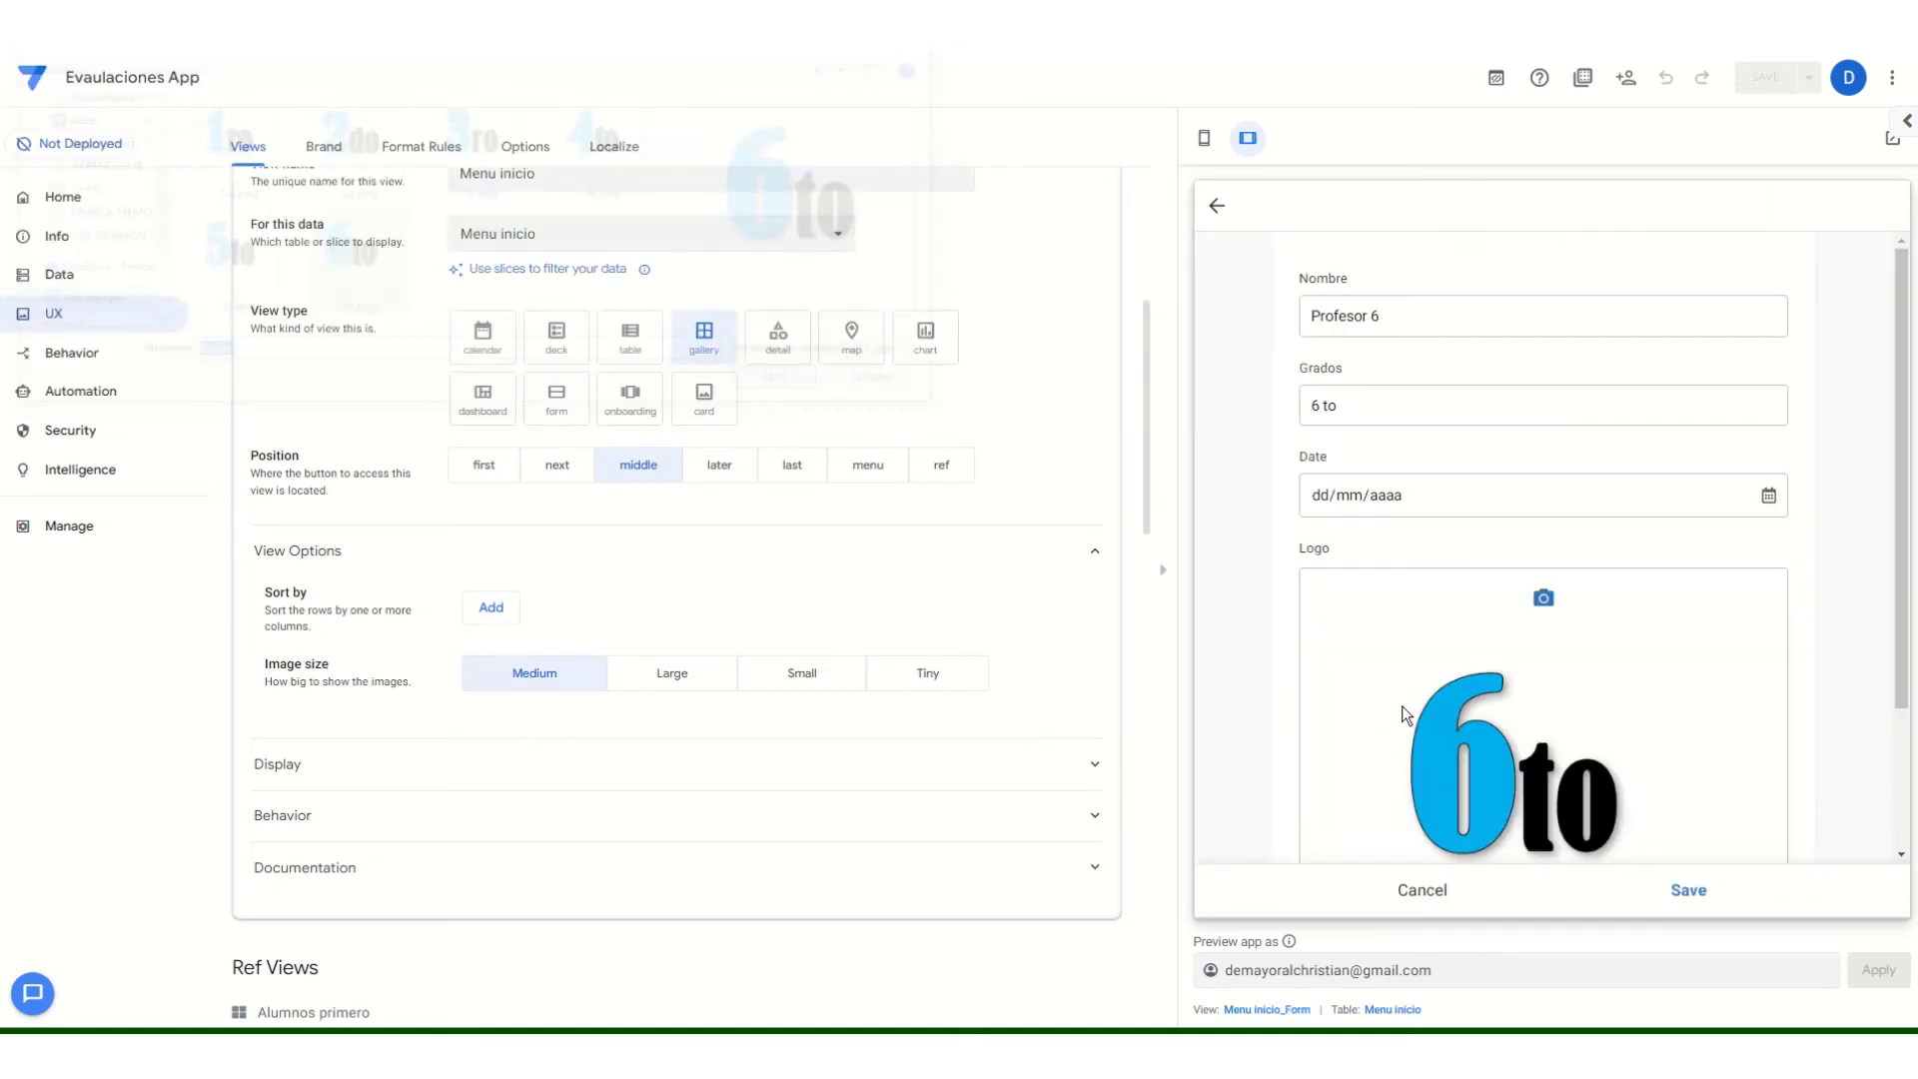
pyautogui.click(1665, 883)
# Reapply the gallery type to the Menu inicio view, set its image size to Small and save the app.
pyautogui.click(1687, 896)
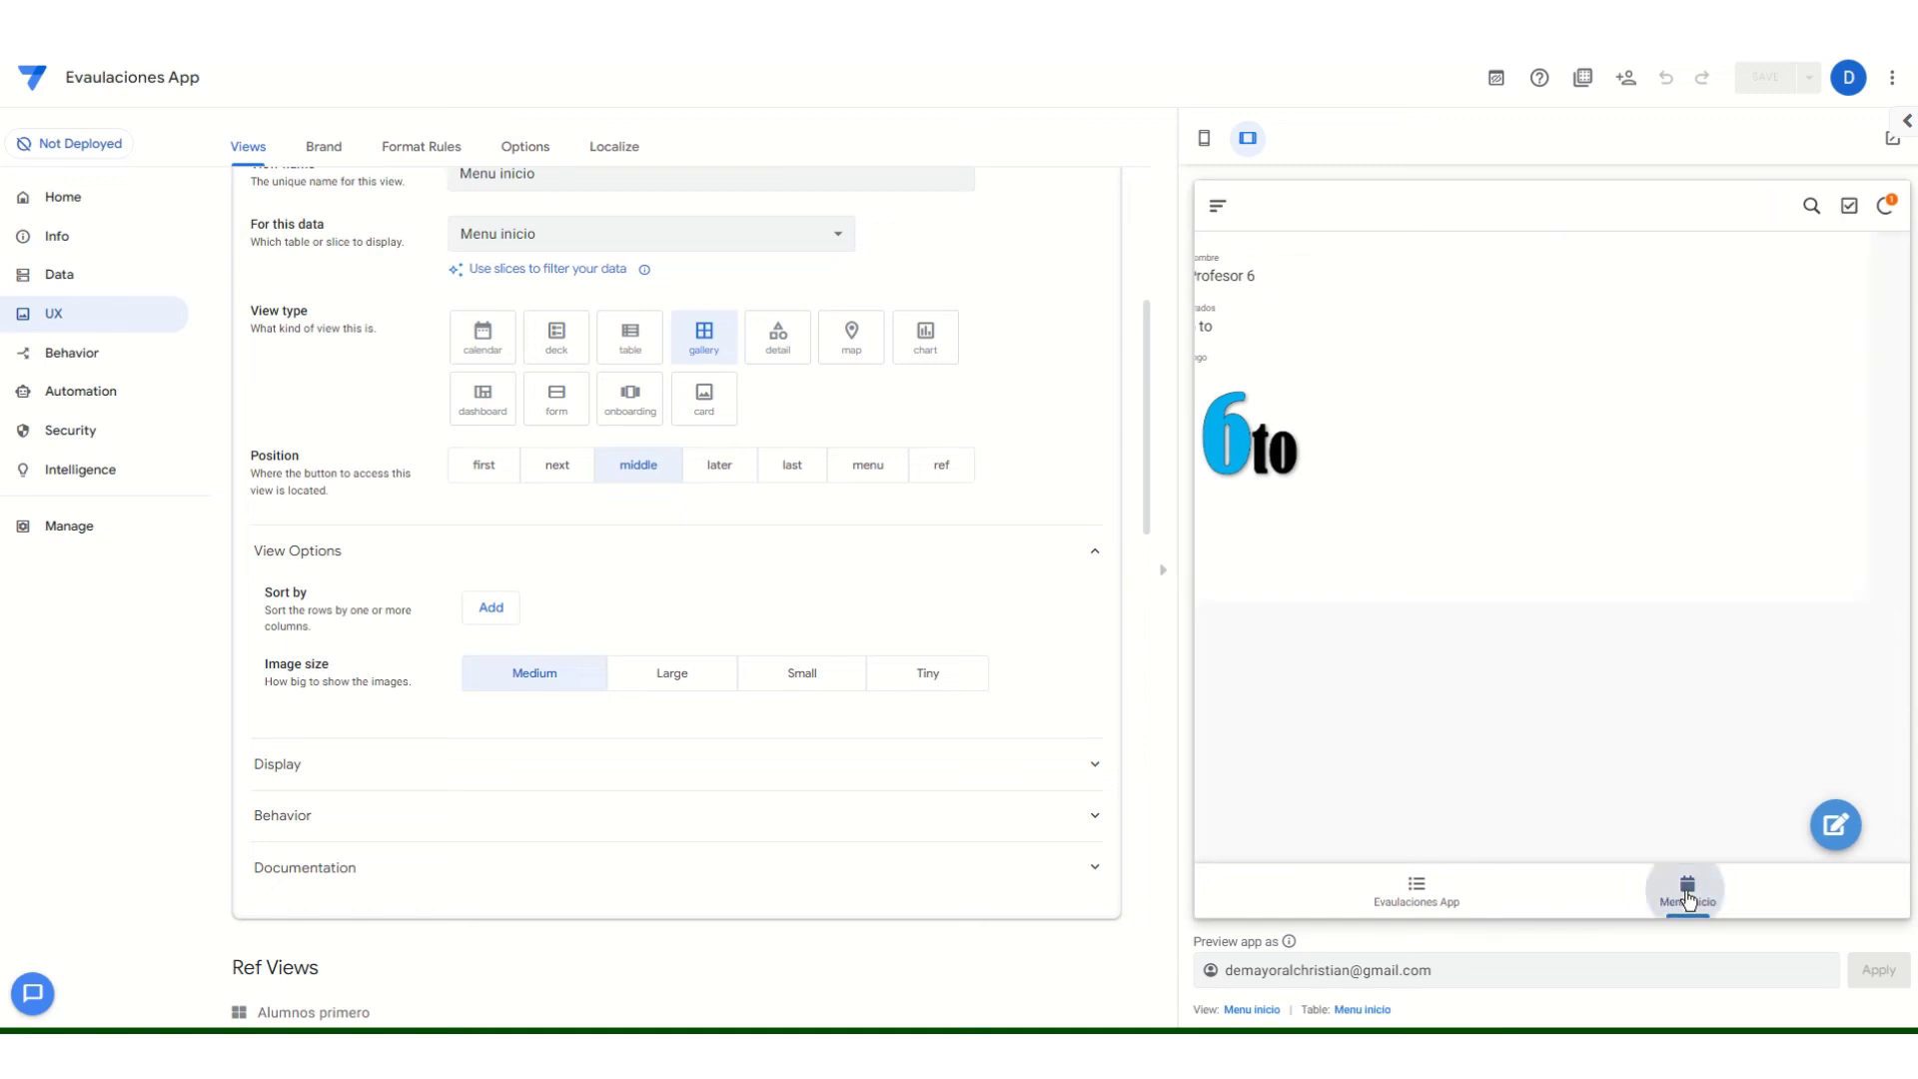
pyautogui.click(639, 357)
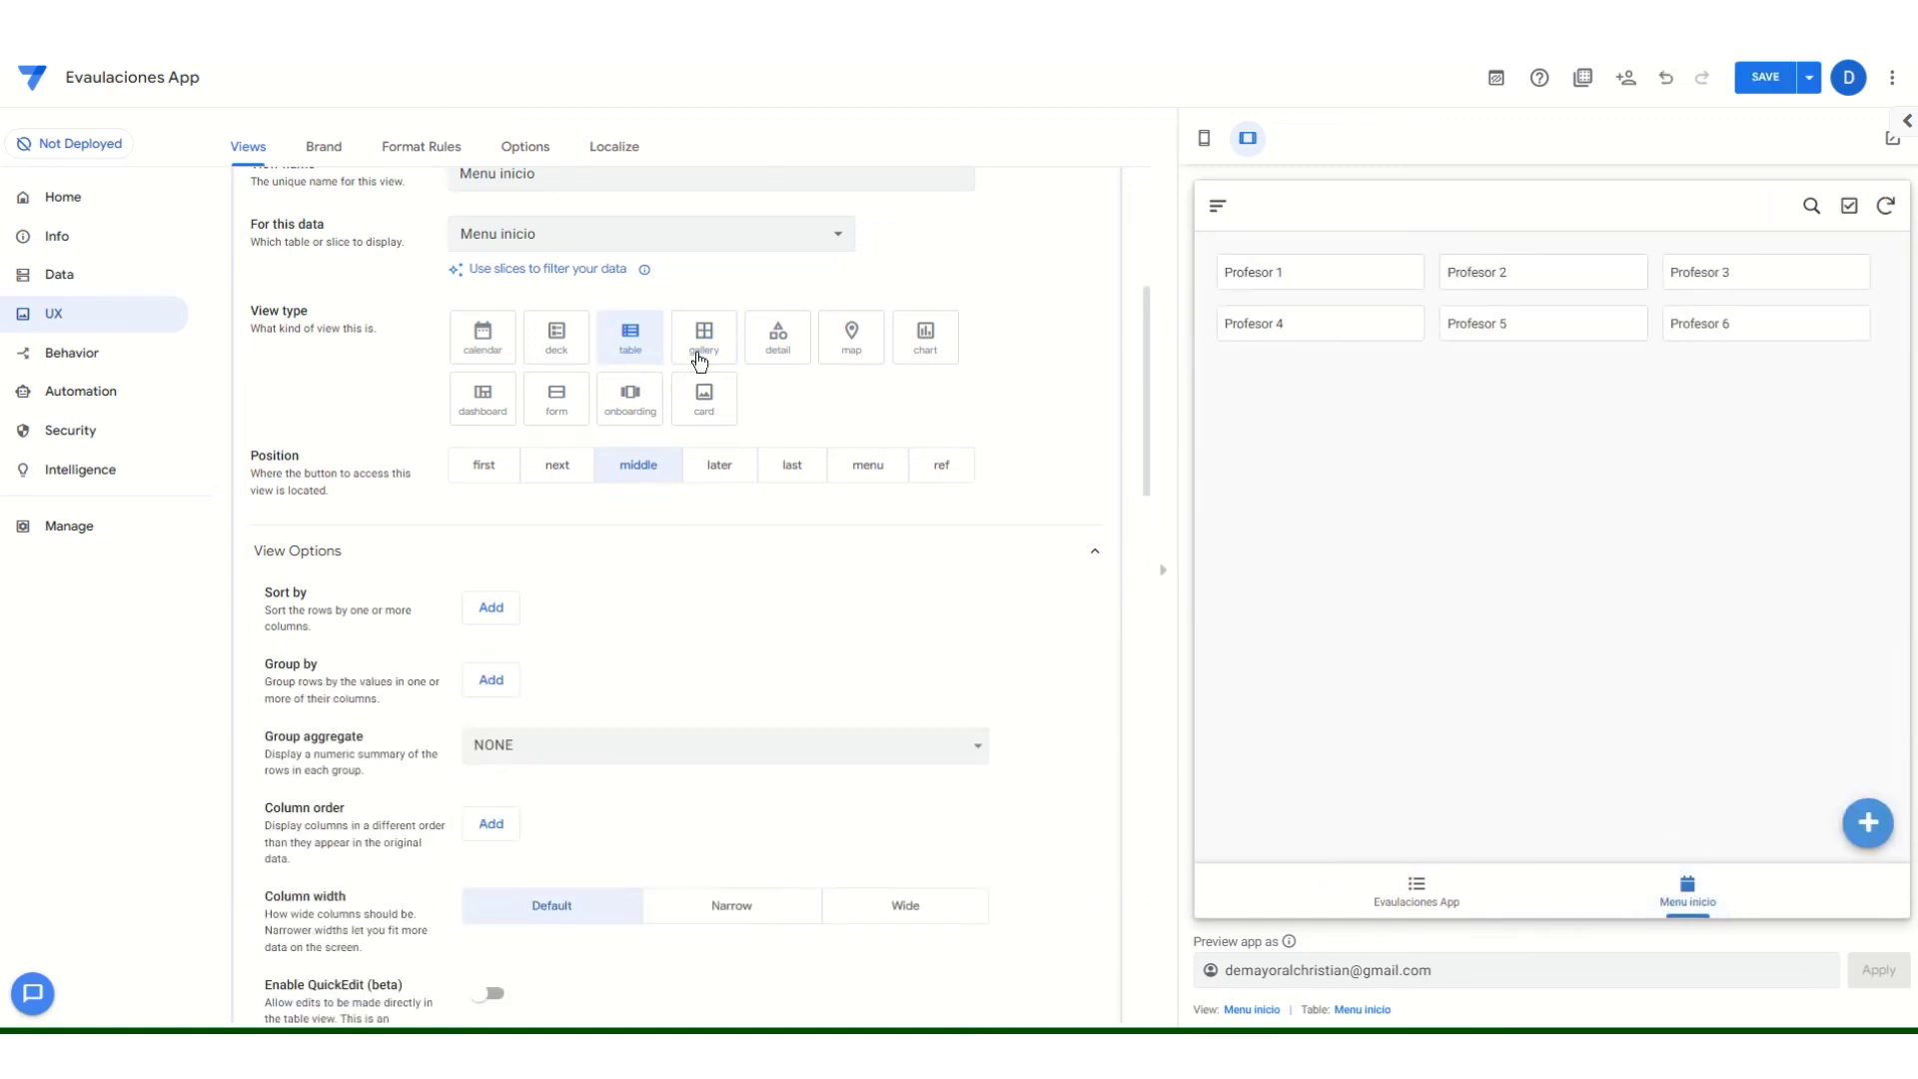
pyautogui.click(689, 353)
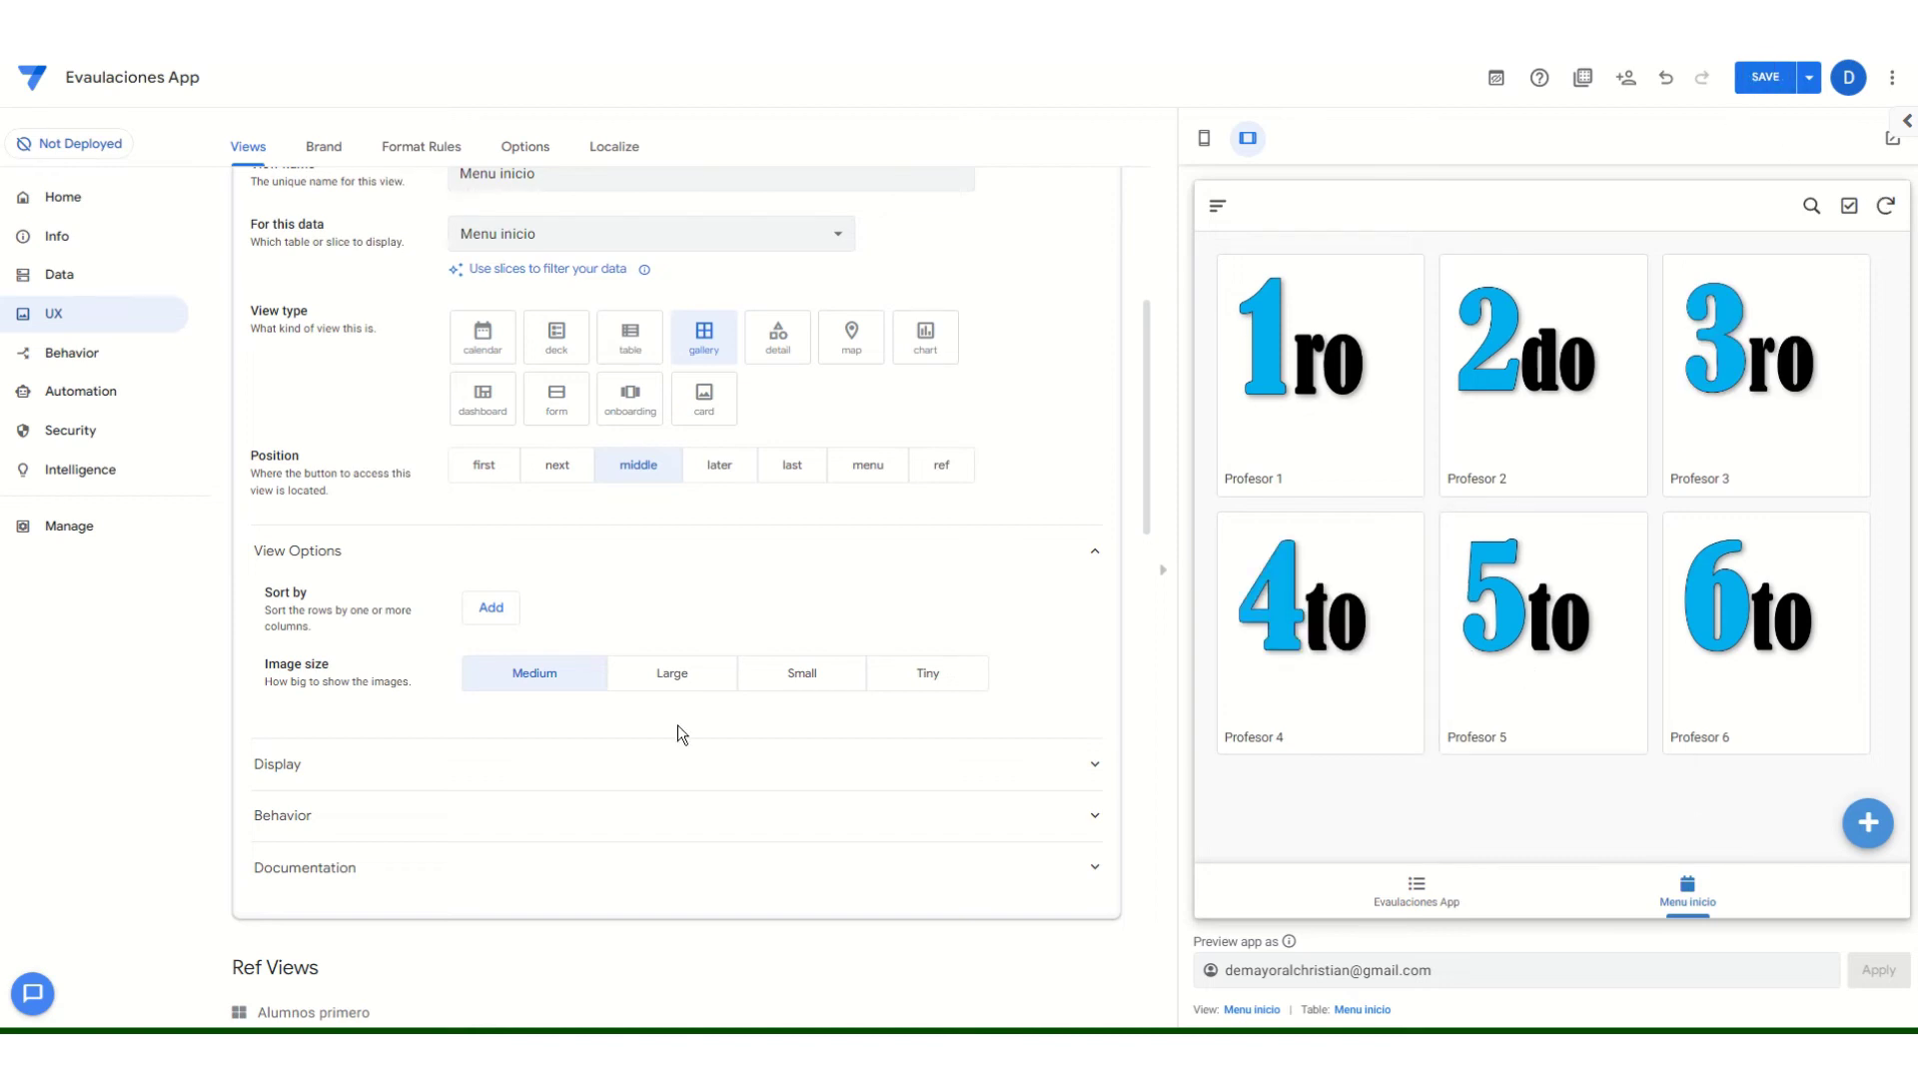
pyautogui.scroll(-4, 679, 719)
pyautogui.click(805, 278)
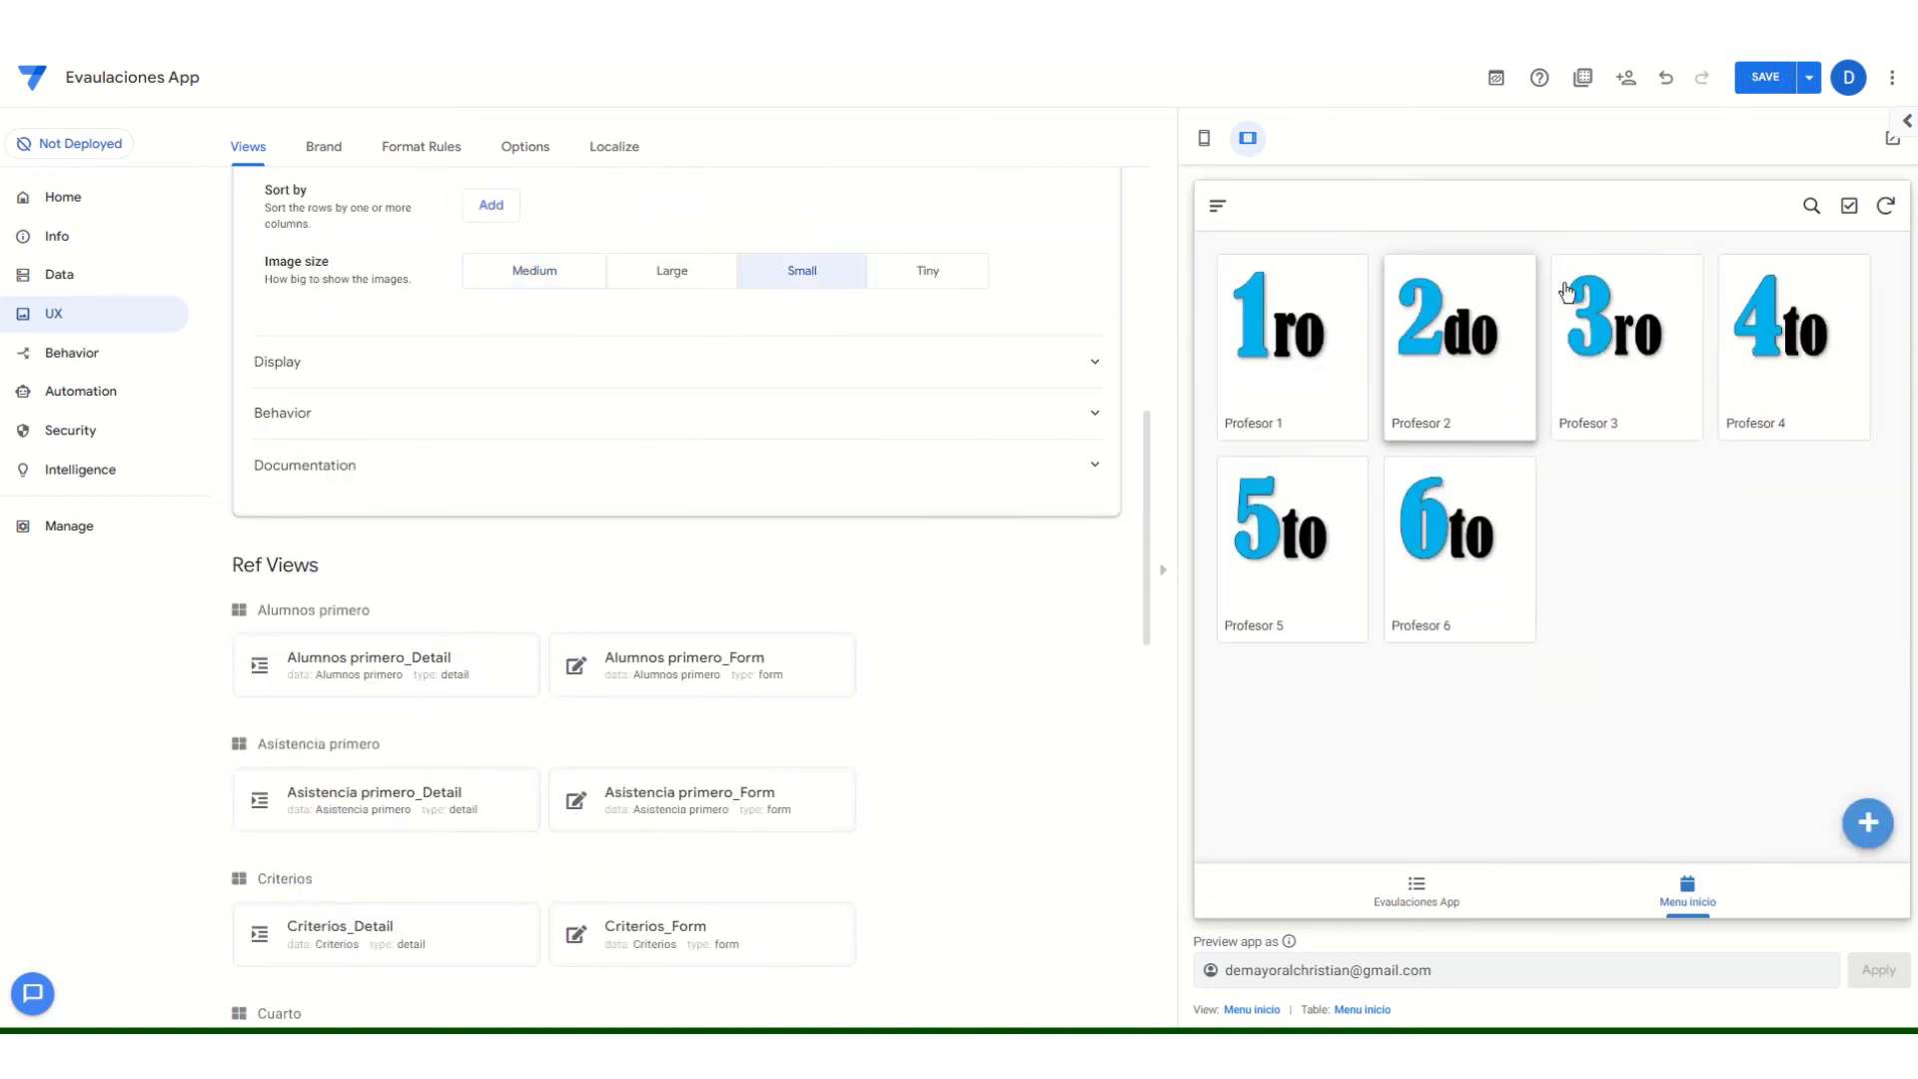
pyautogui.click(1760, 78)
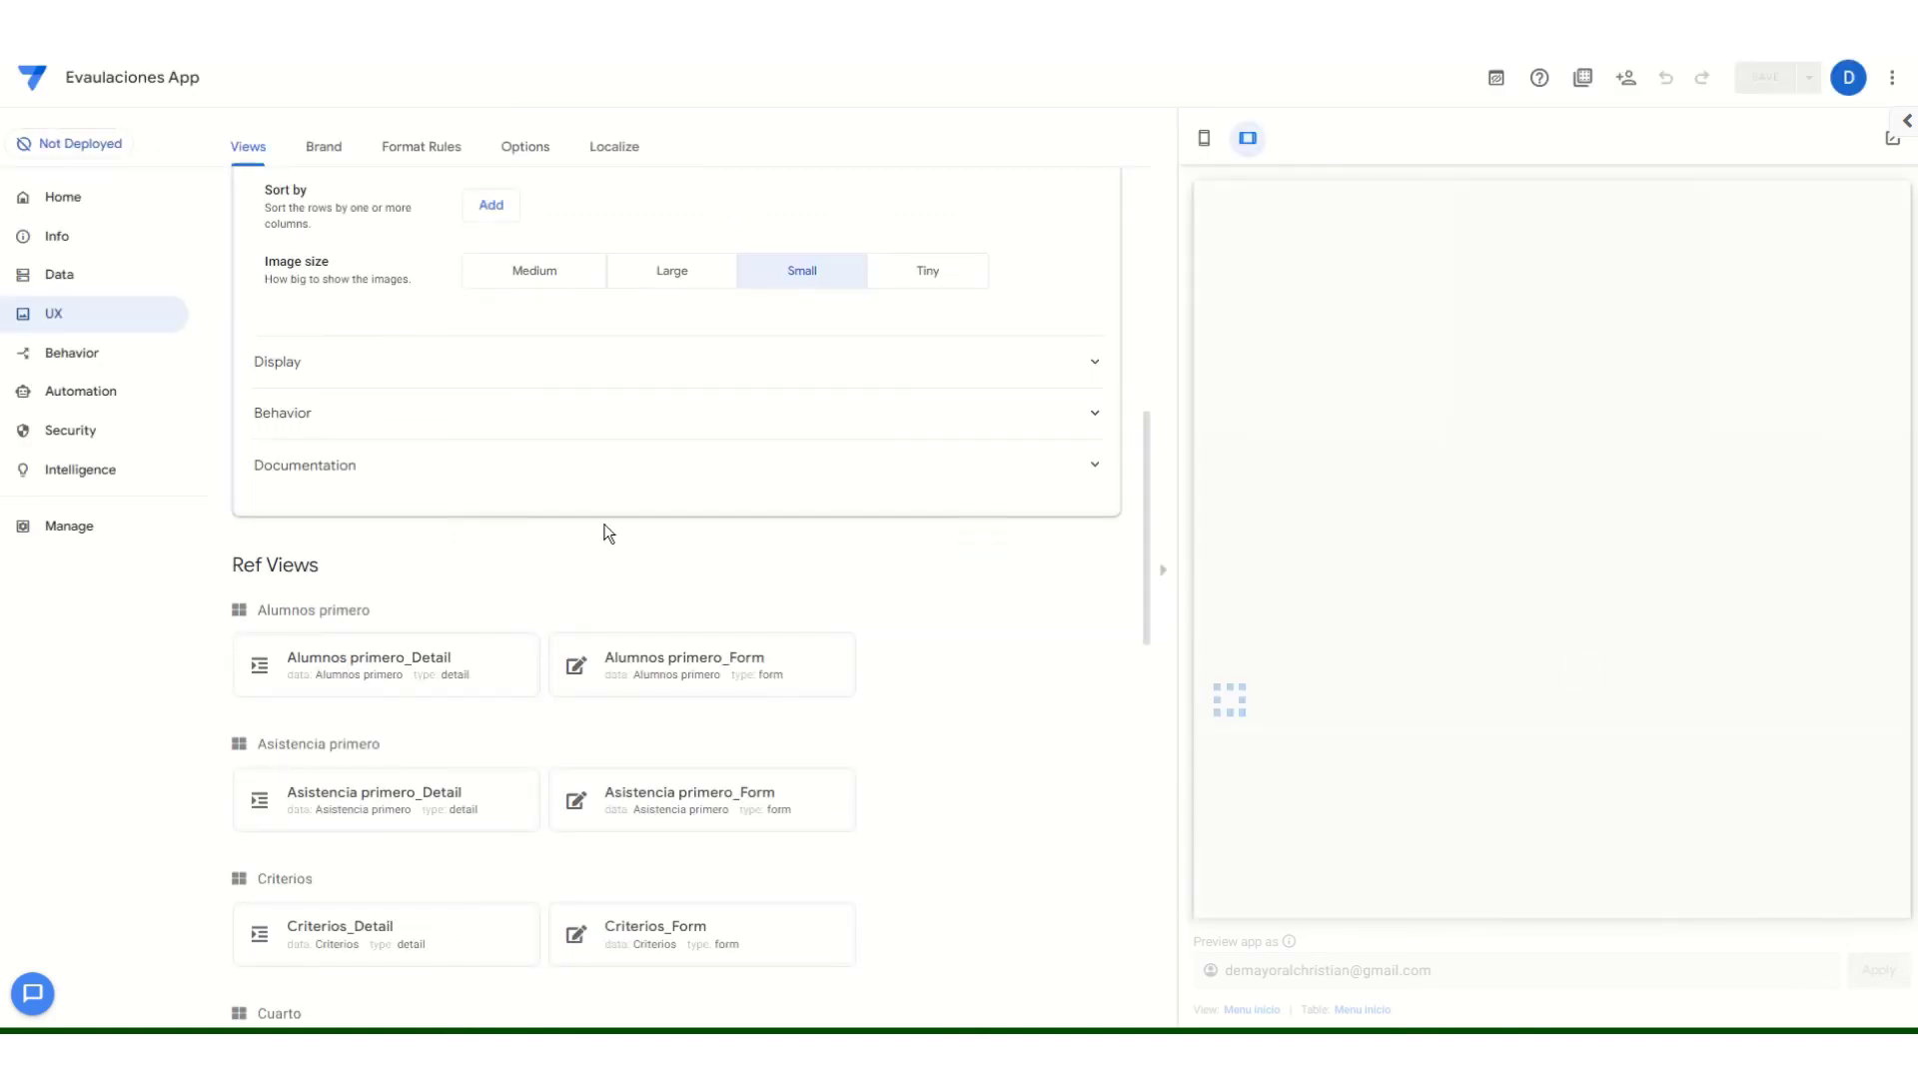
# Add a new UX view and choose the Primero table as its data source.
pyautogui.scroll(3, 608, 533)
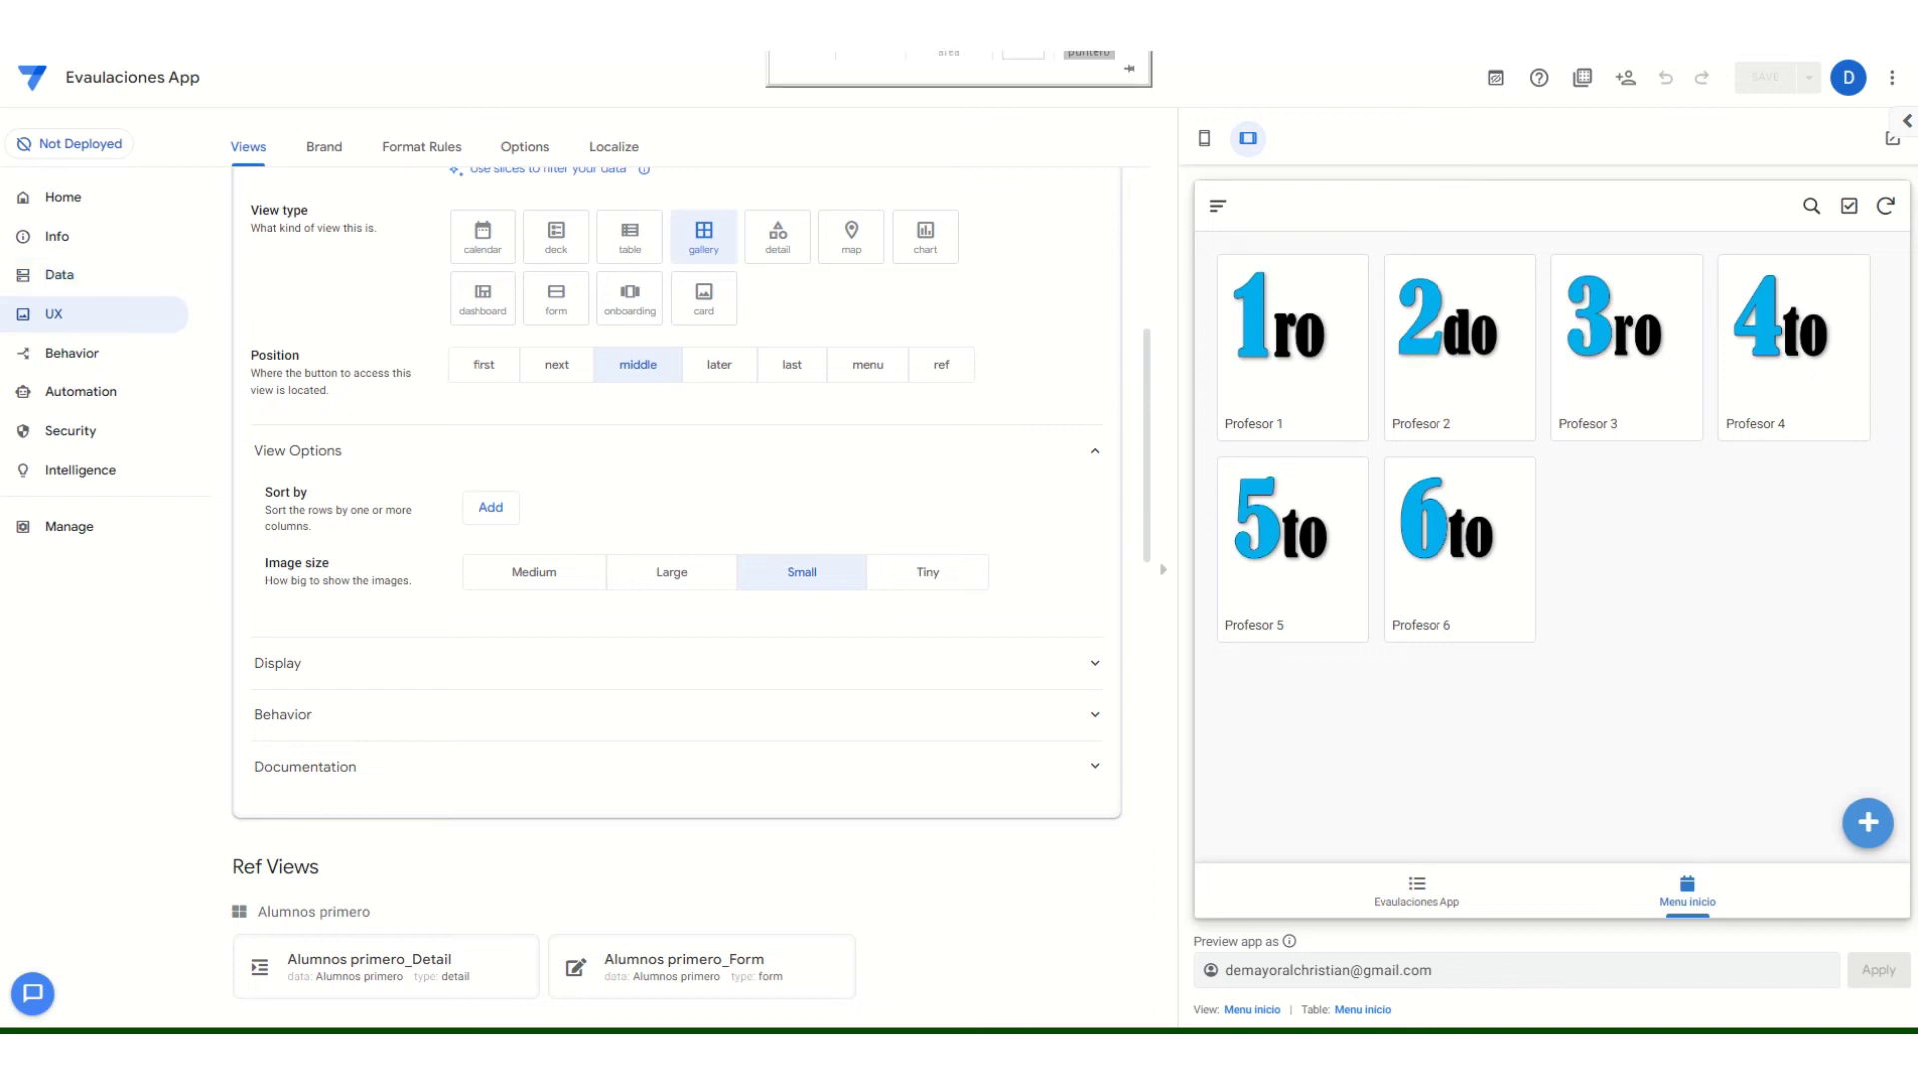
pyautogui.click(59, 274)
pyautogui.click(64, 316)
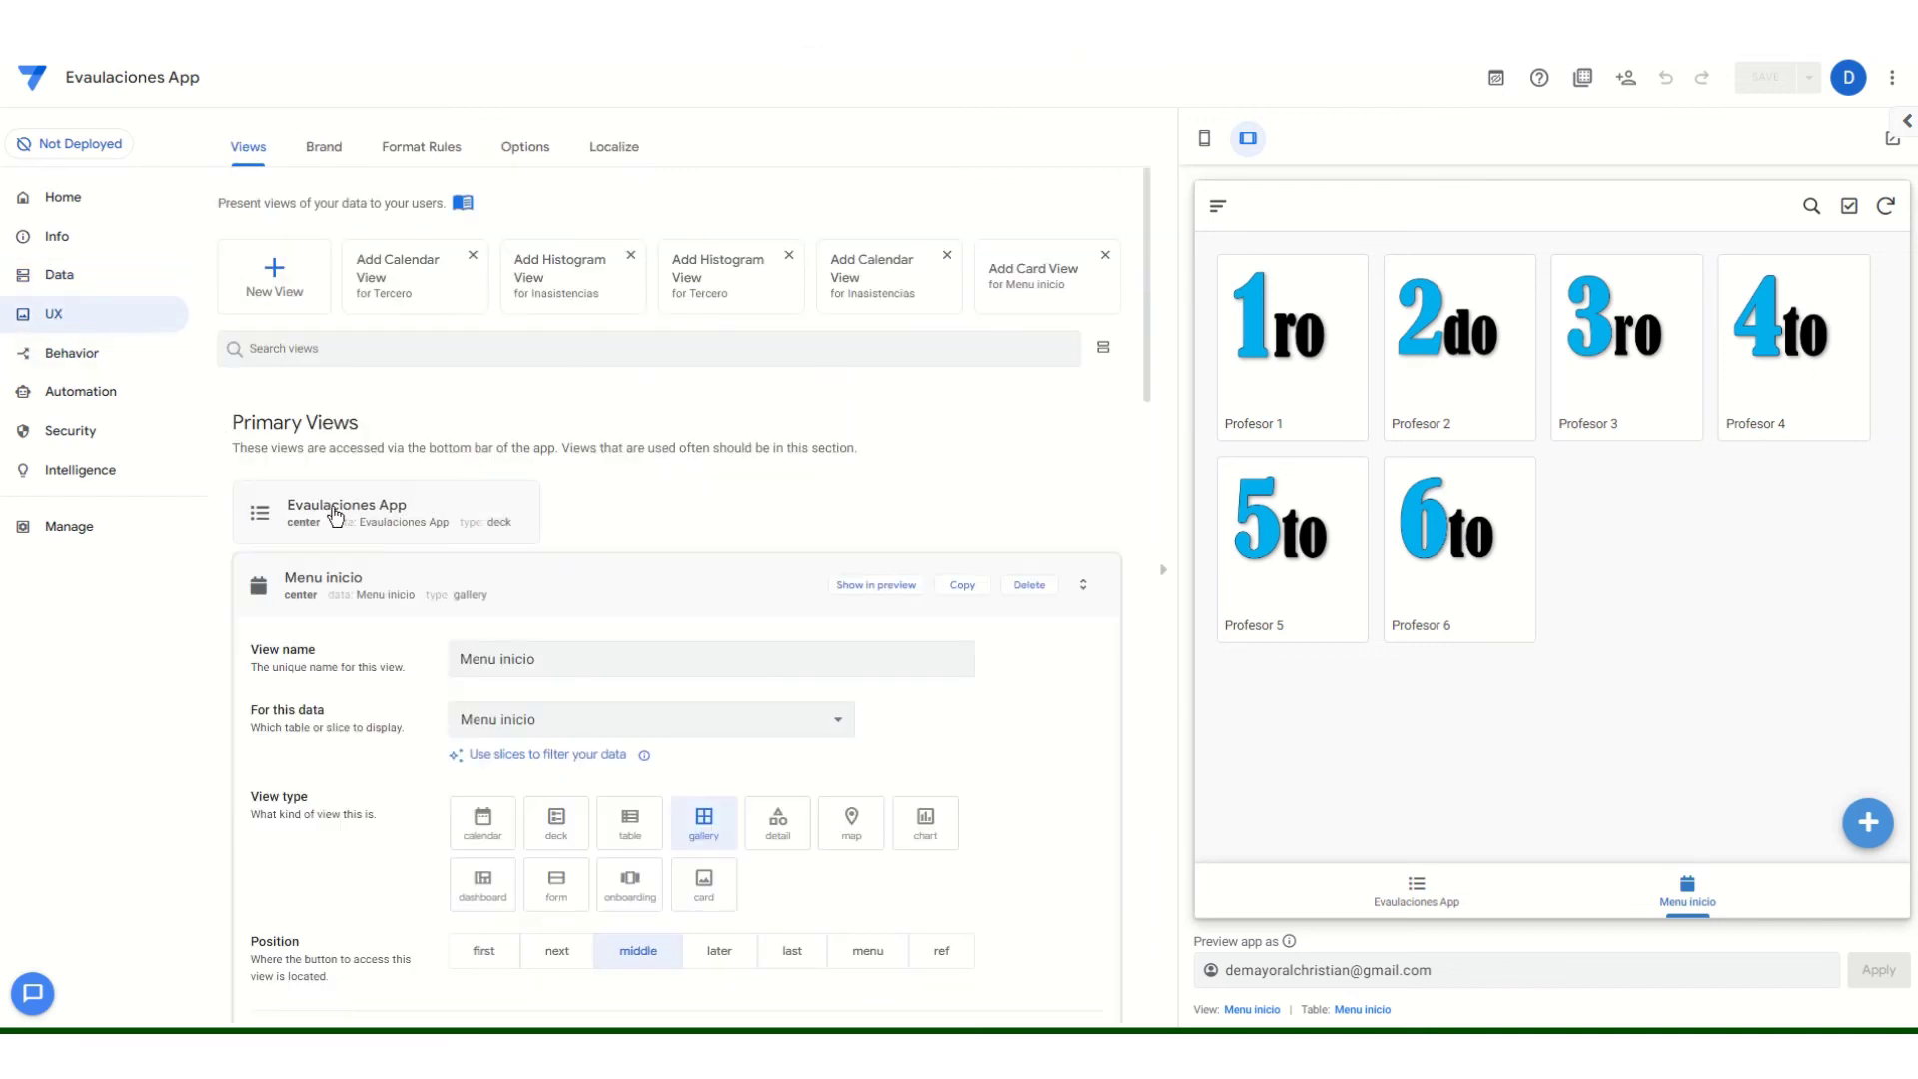
pyautogui.click(290, 579)
pyautogui.click(267, 284)
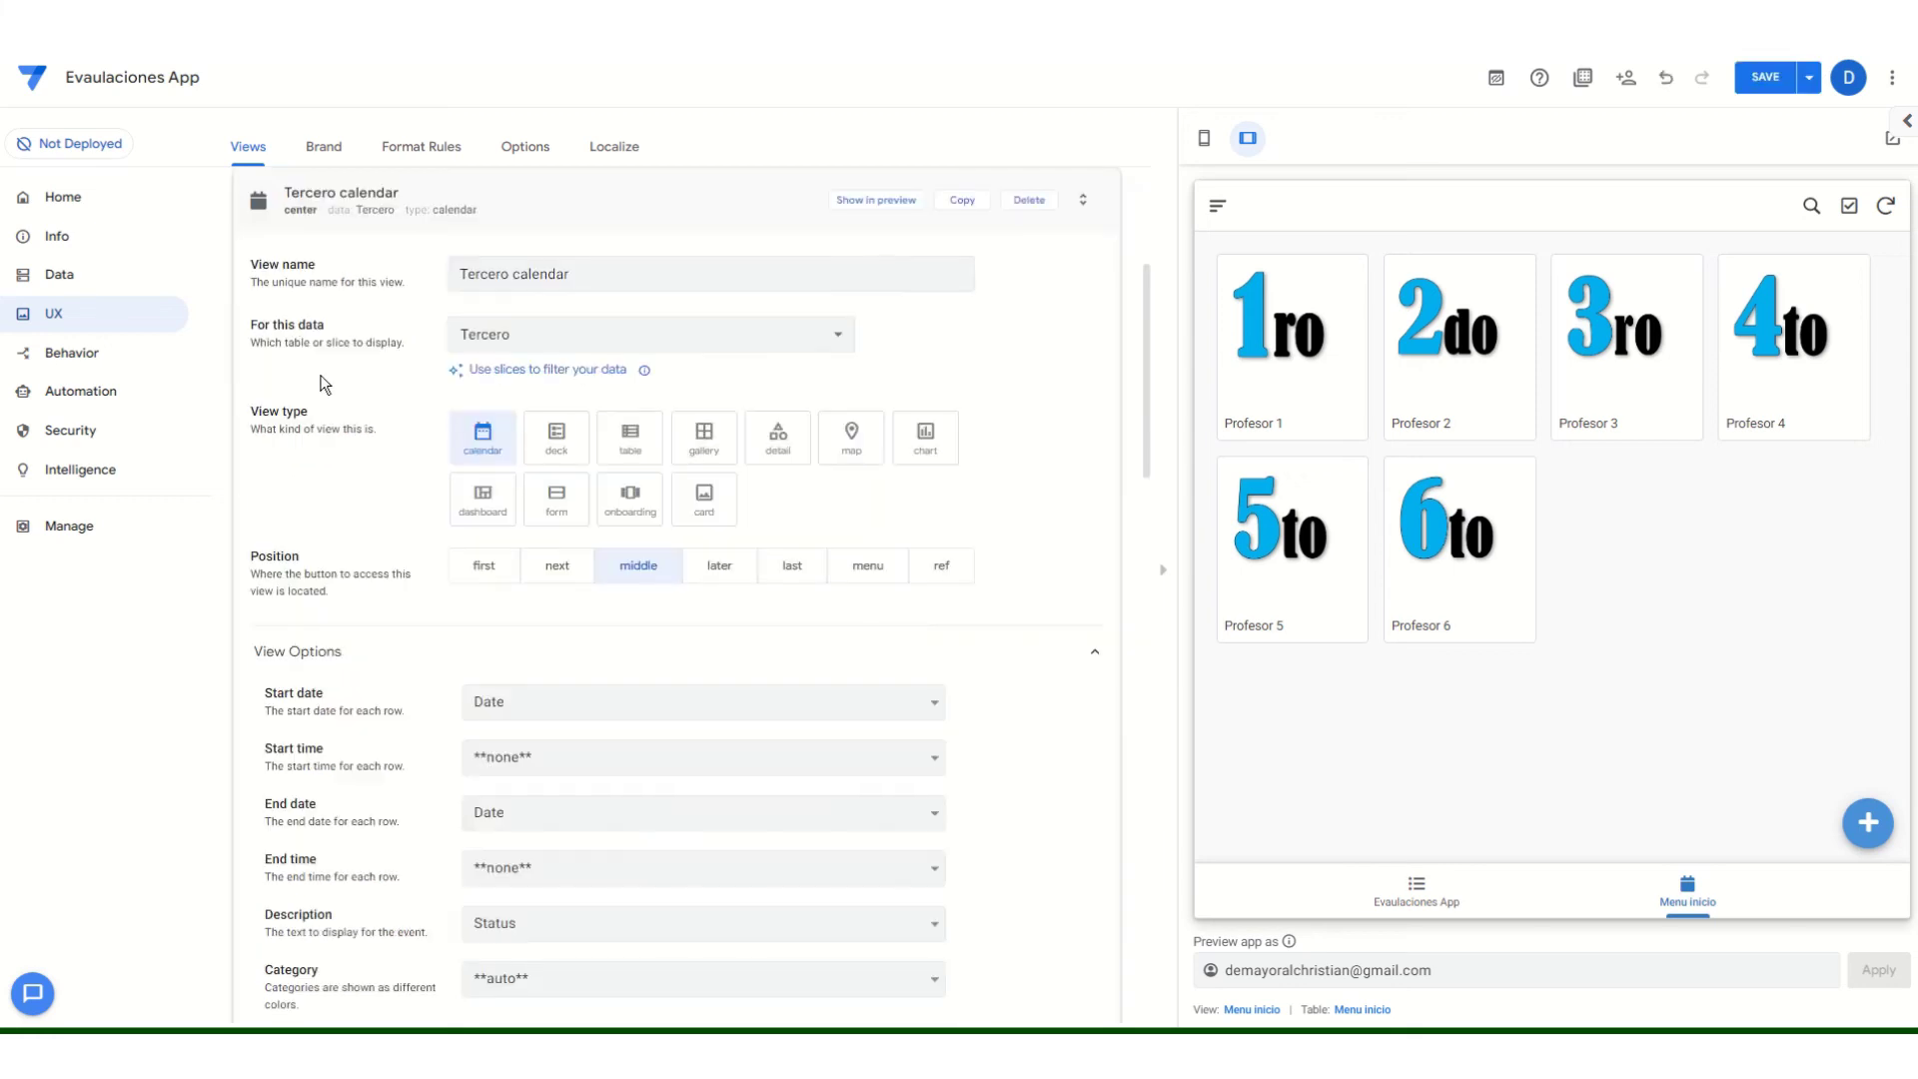
pyautogui.click(562, 336)
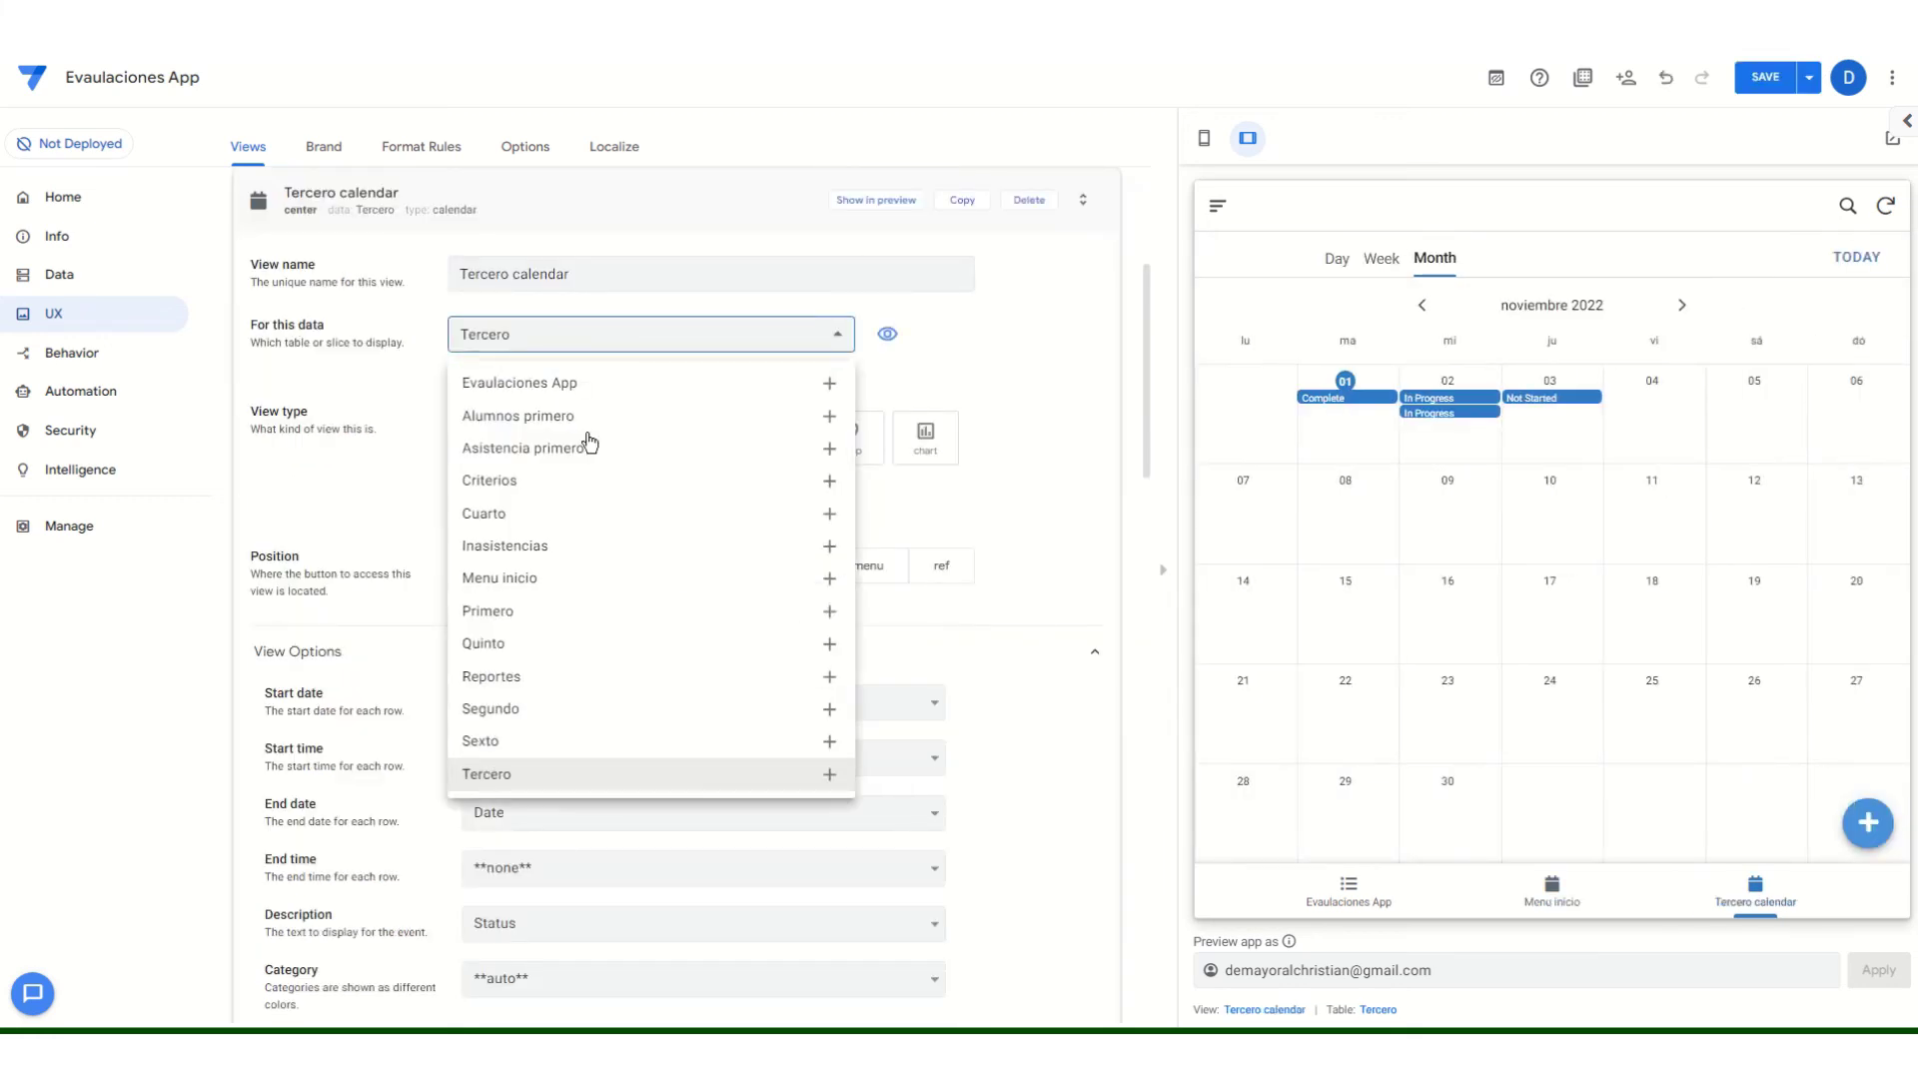
pyautogui.click(549, 611)
# Name the new view Primer grado and set its view type to gallery.
pyautogui.moveTo(603, 266); pyautogui.dragTo(113, 277)
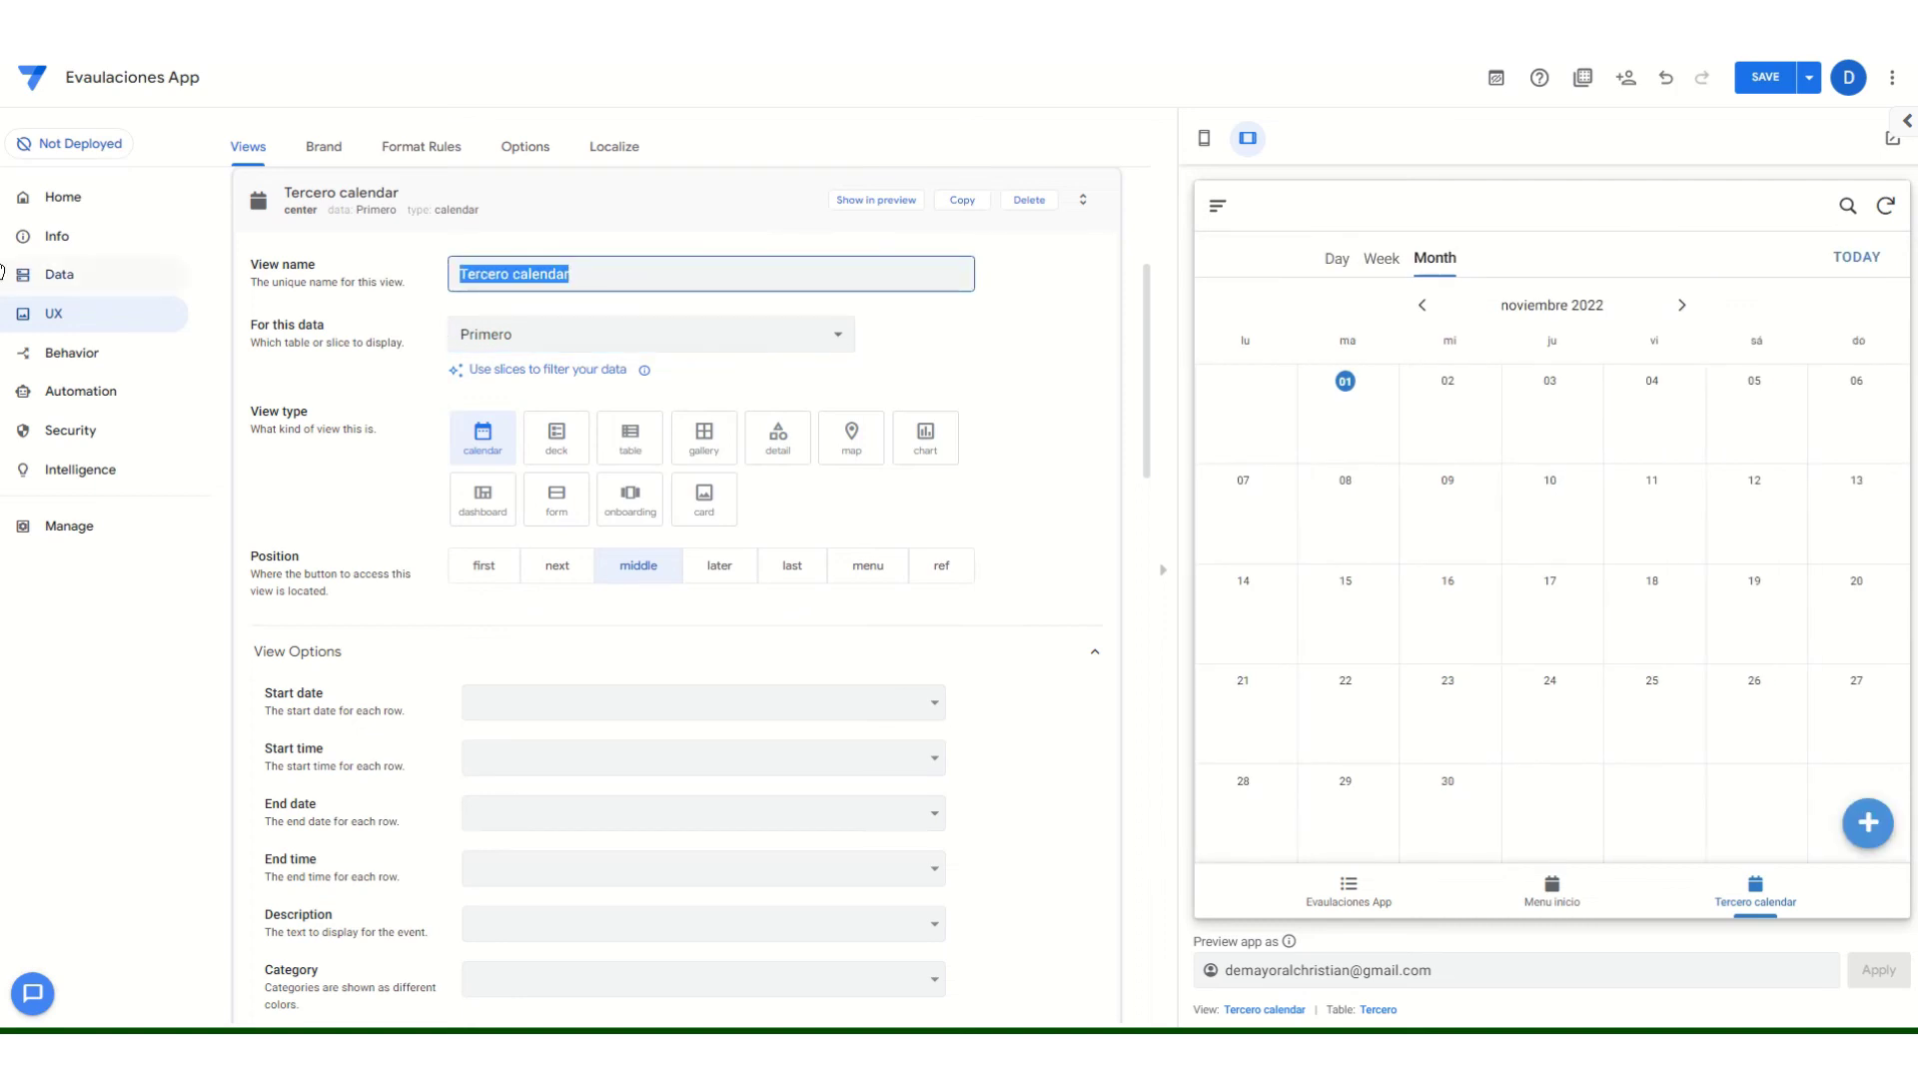
pyautogui.write('Primer grado')
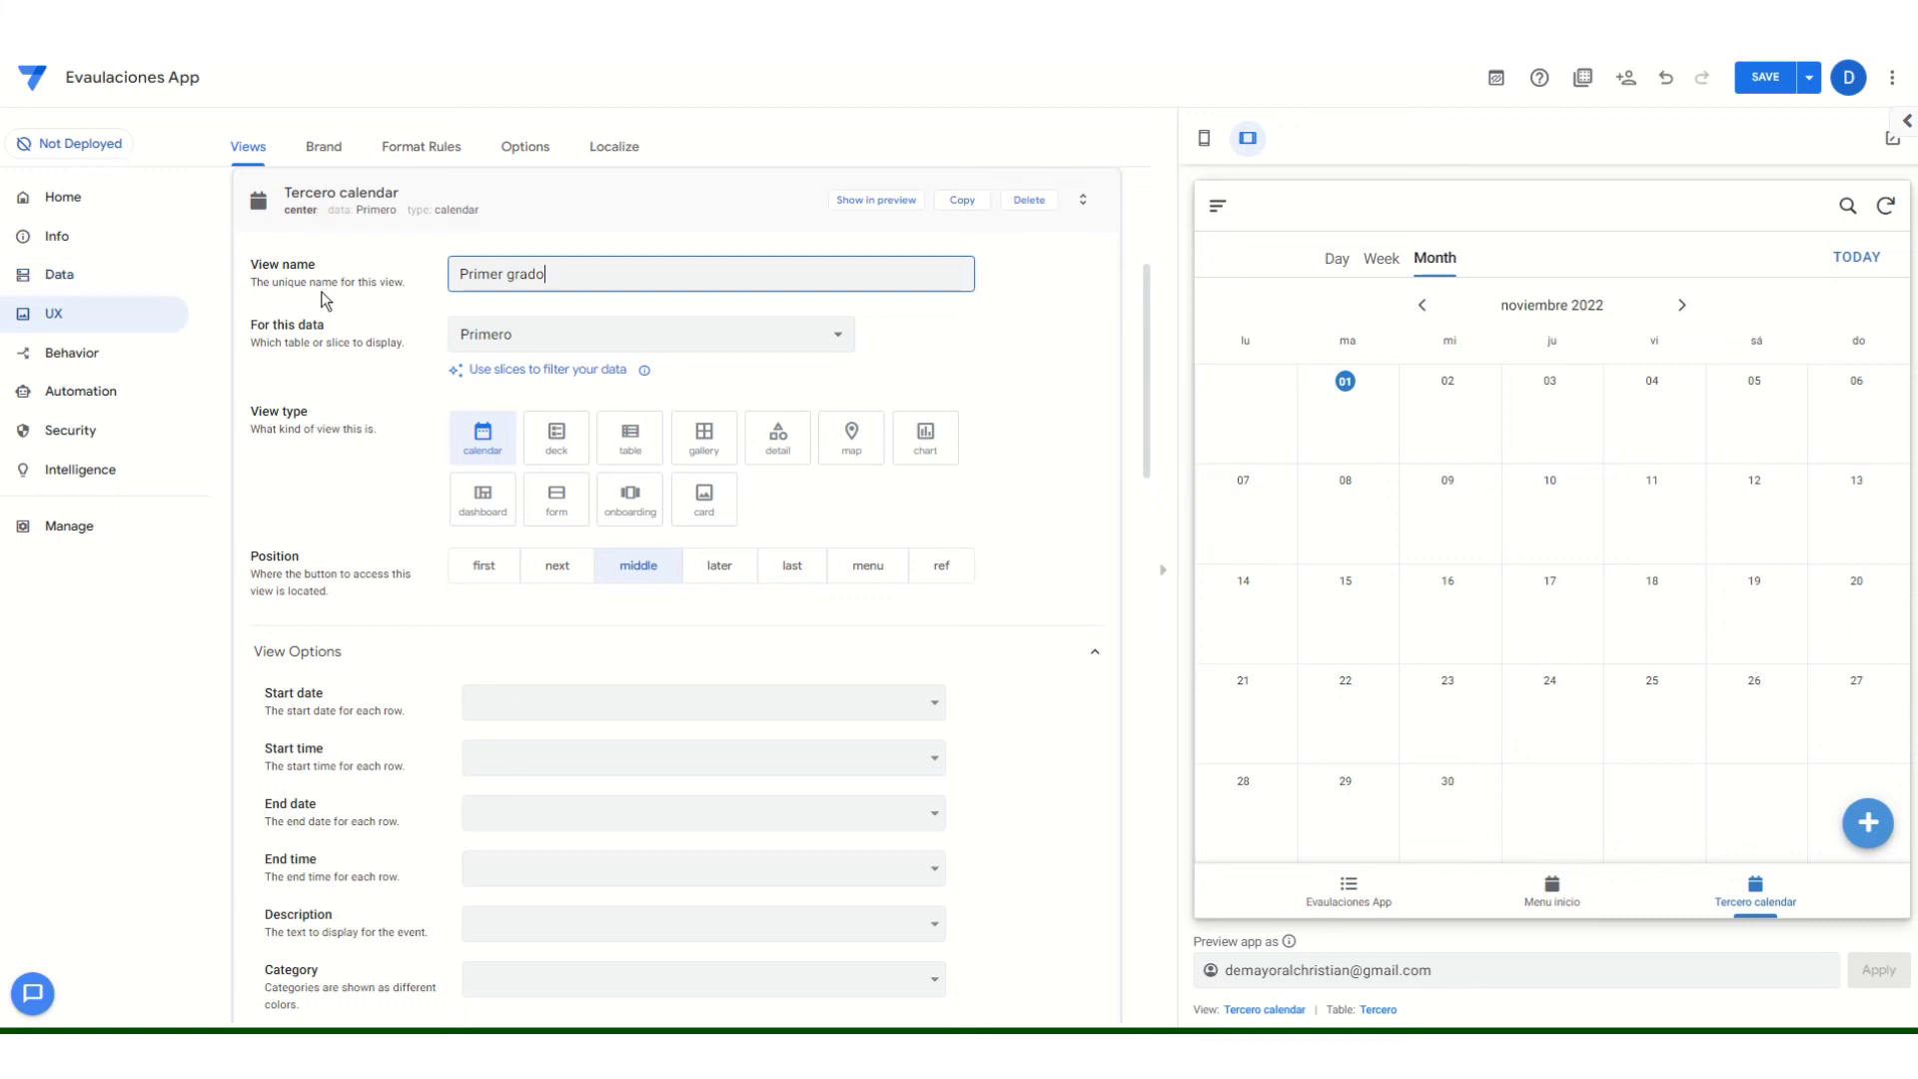
pyautogui.click(557, 437)
pyautogui.click(704, 437)
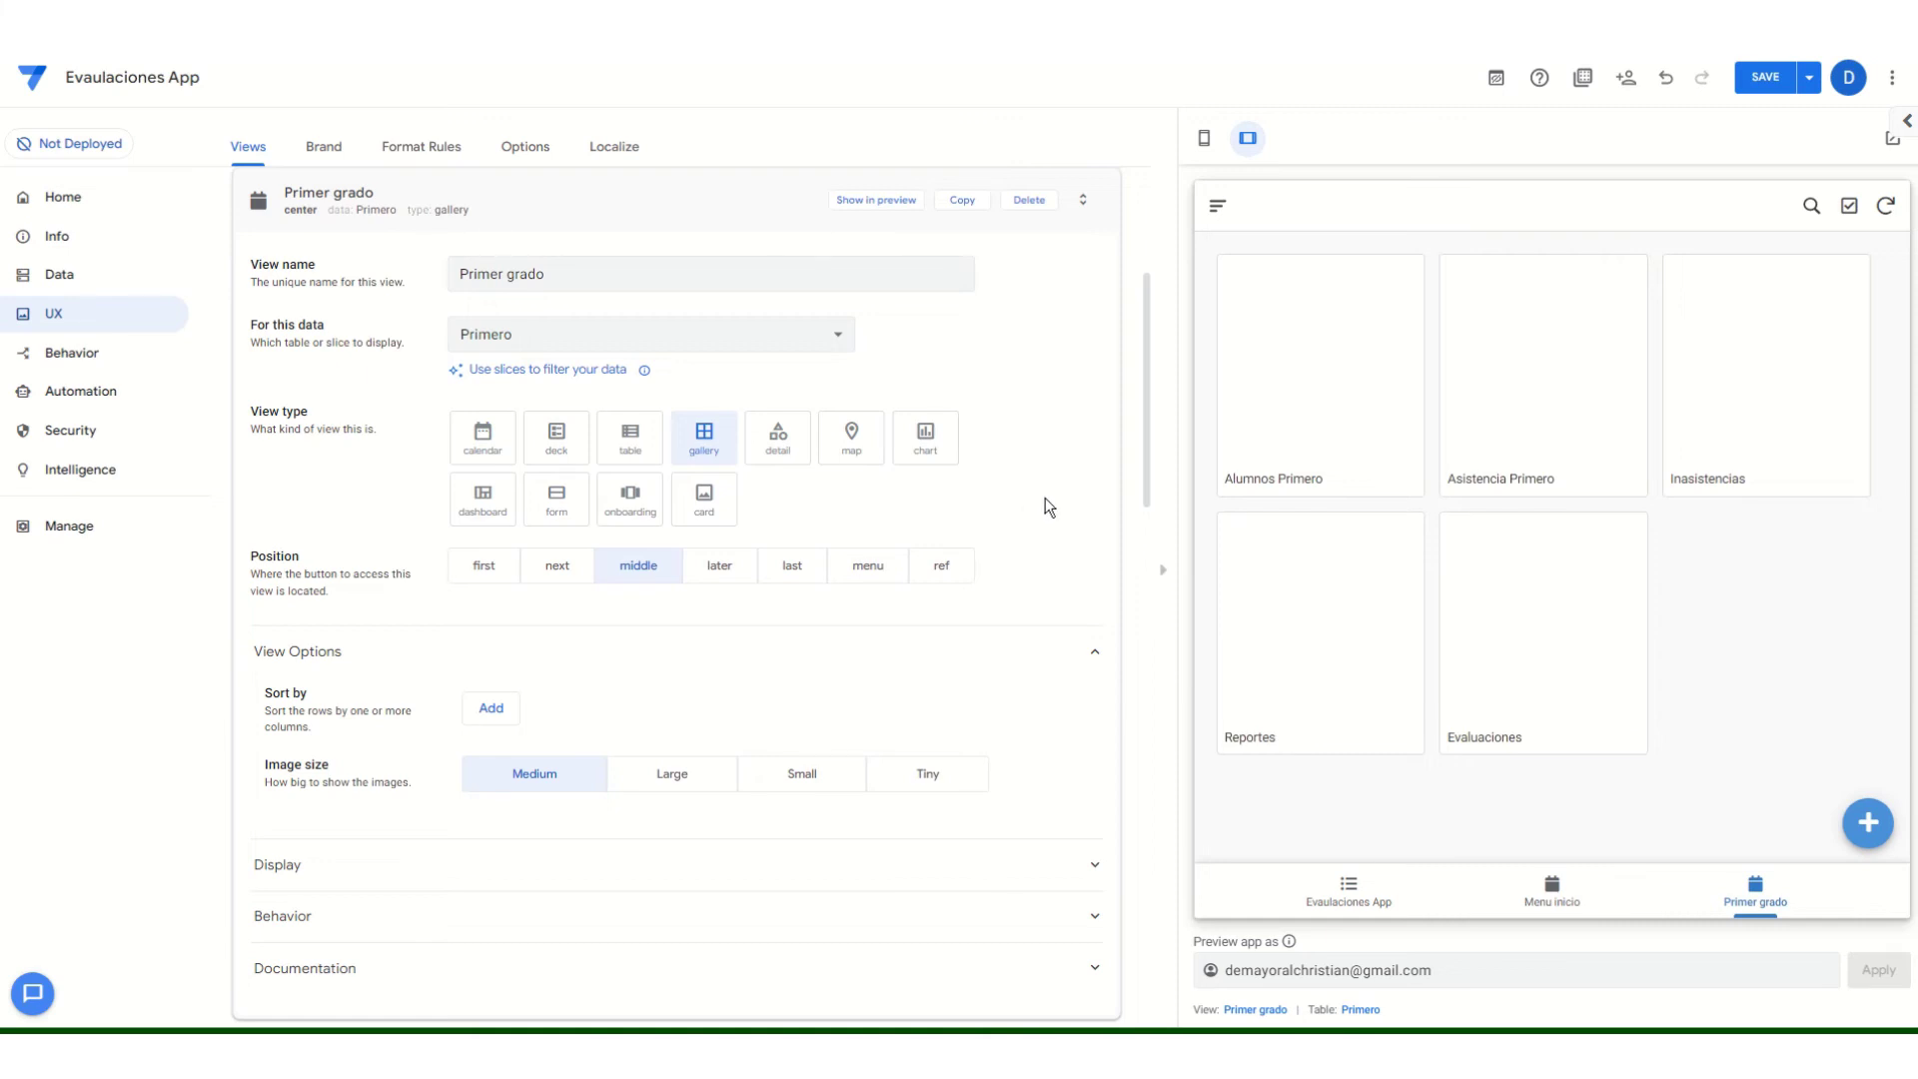
# Edit the Alumnos Primero record in the app preview, set its Logo to alumnos.png and save it.
pyautogui.click(1315, 360)
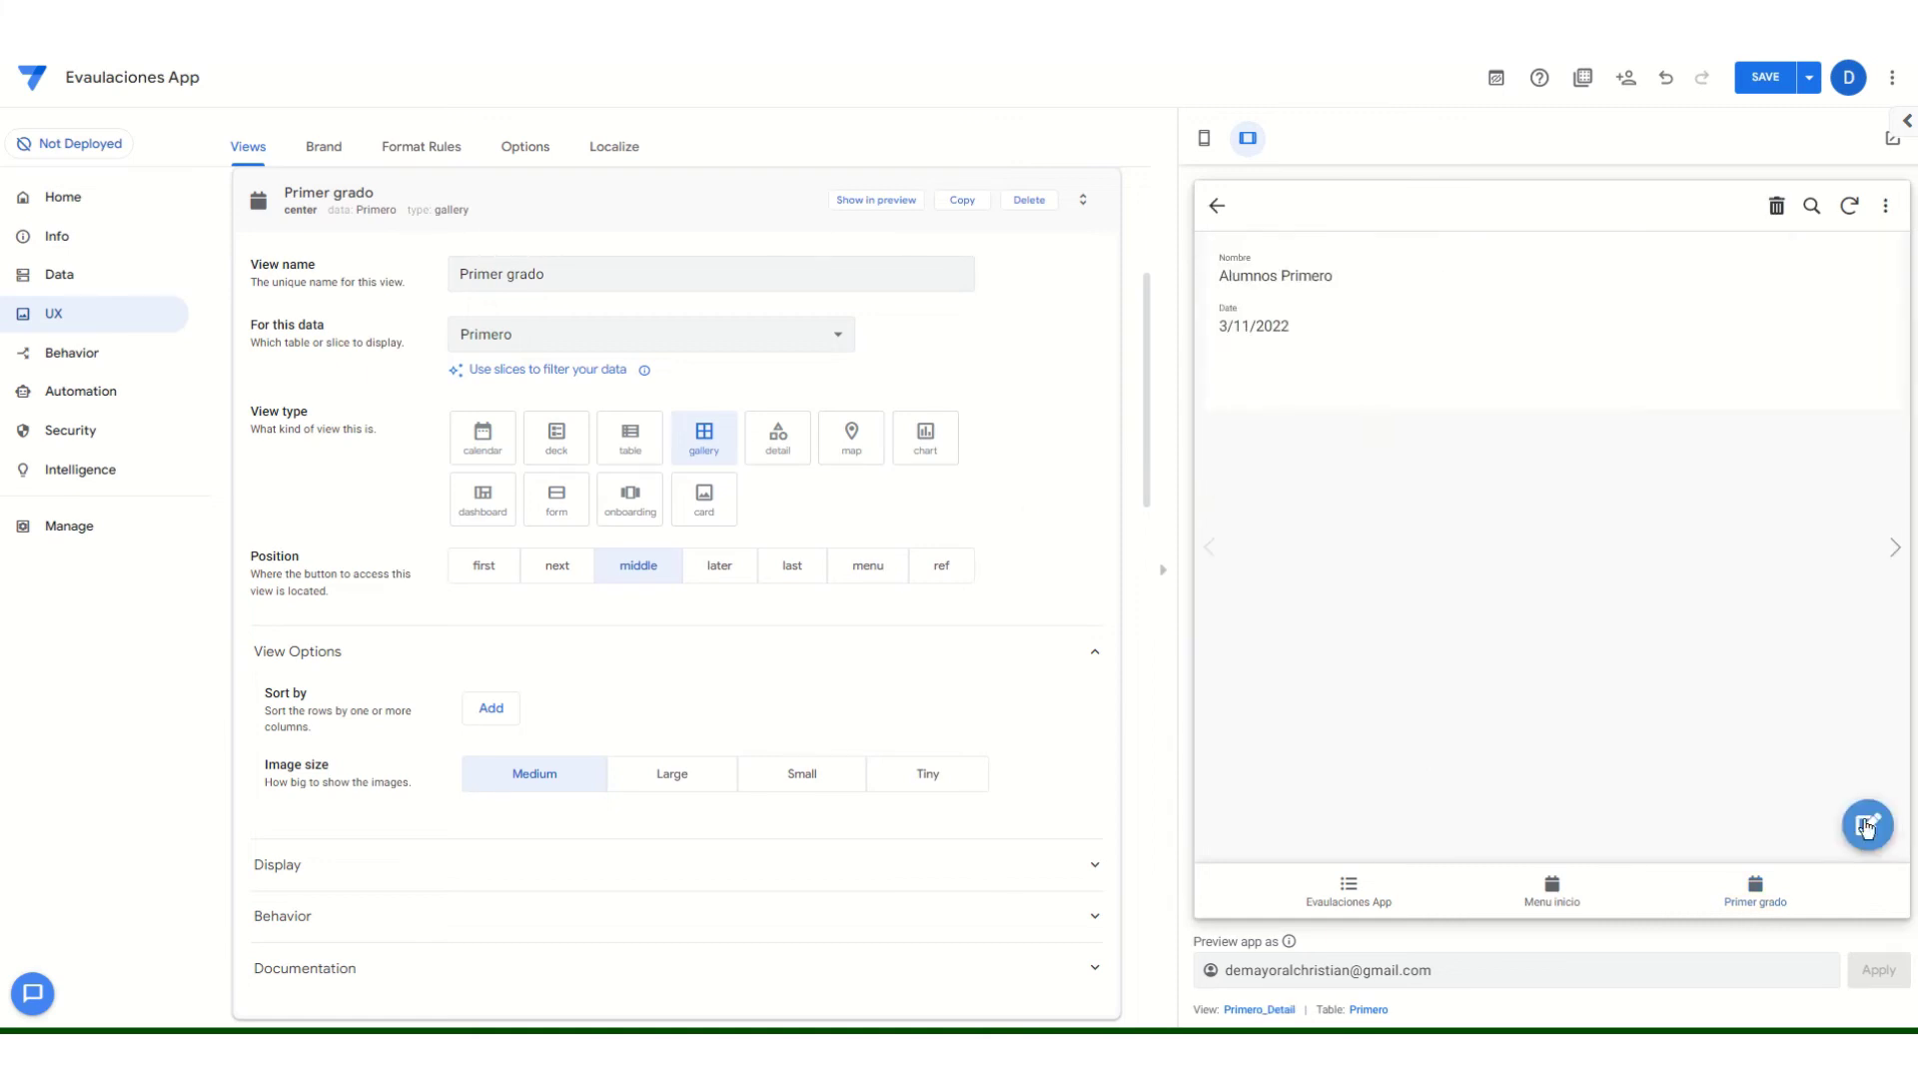
pyautogui.click(1866, 827)
pyautogui.click(1555, 421)
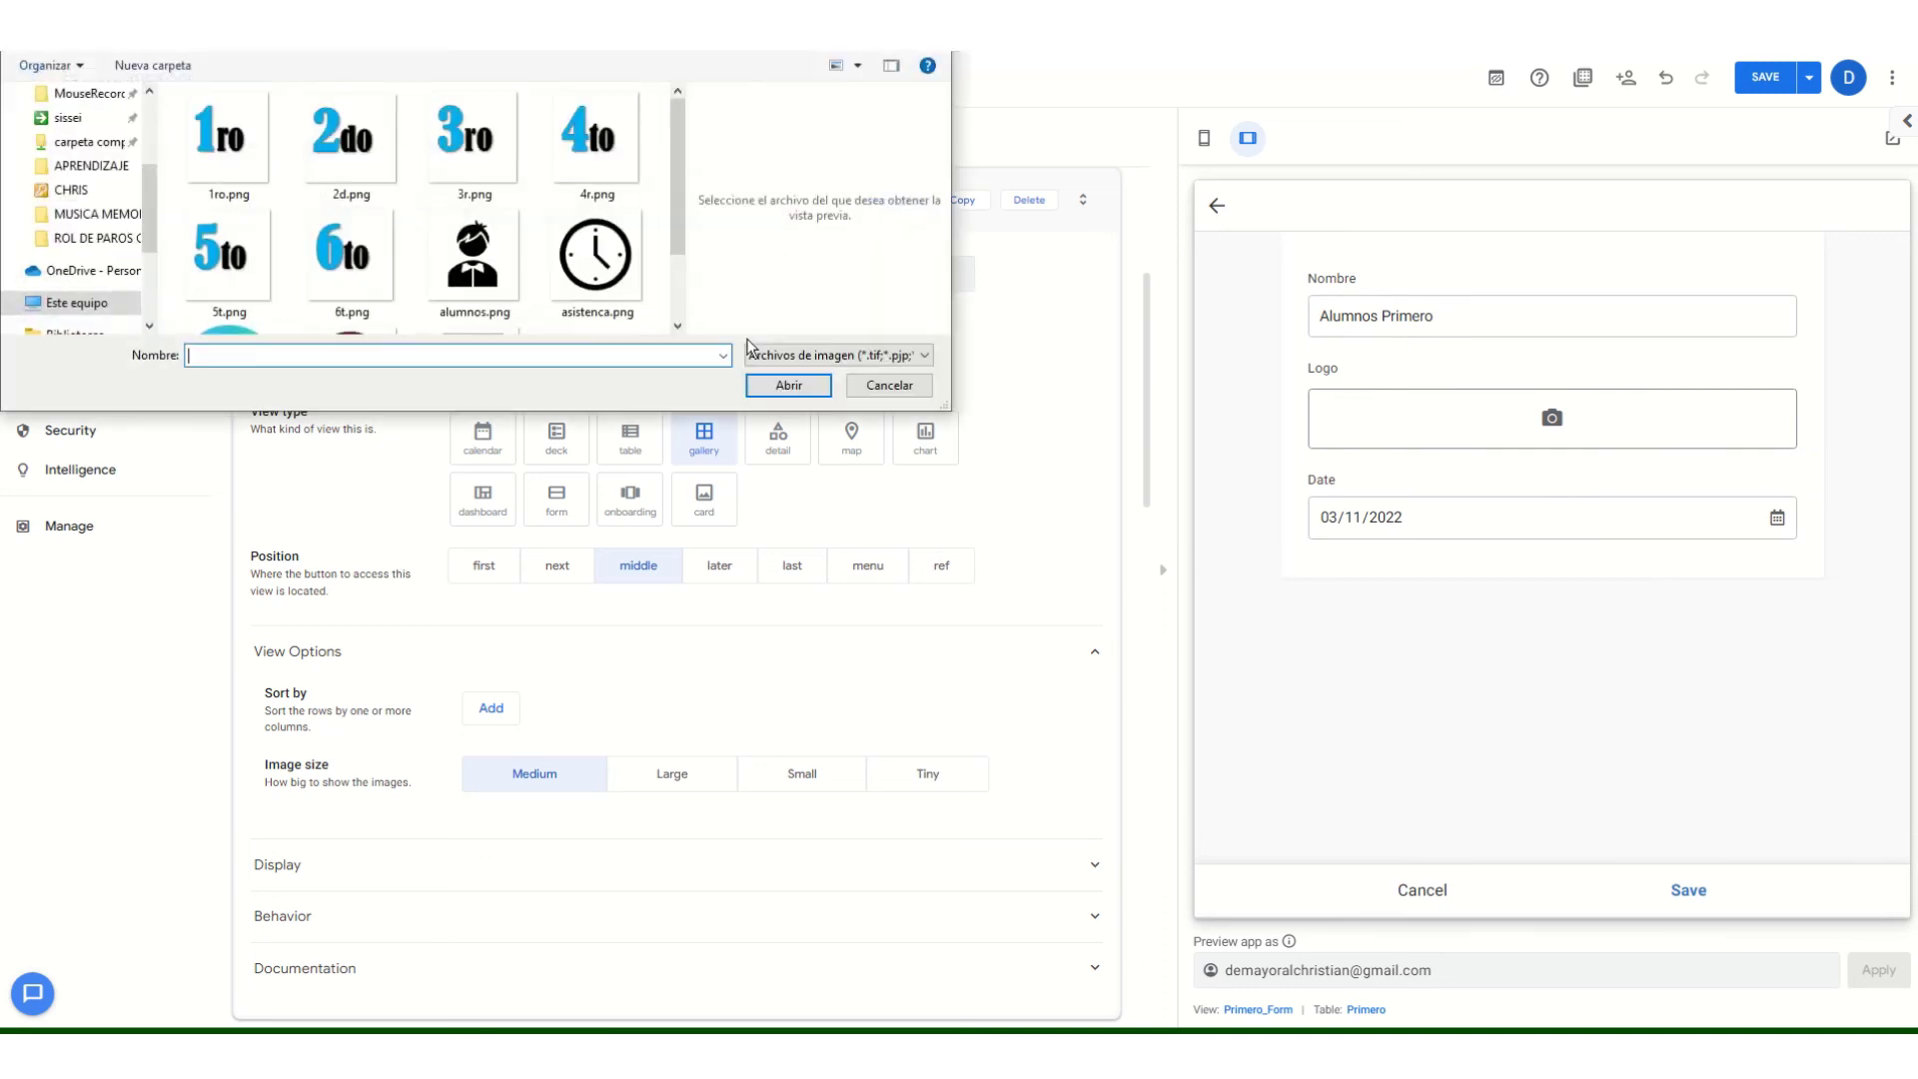
pyautogui.click(474, 258)
pyautogui.click(788, 386)
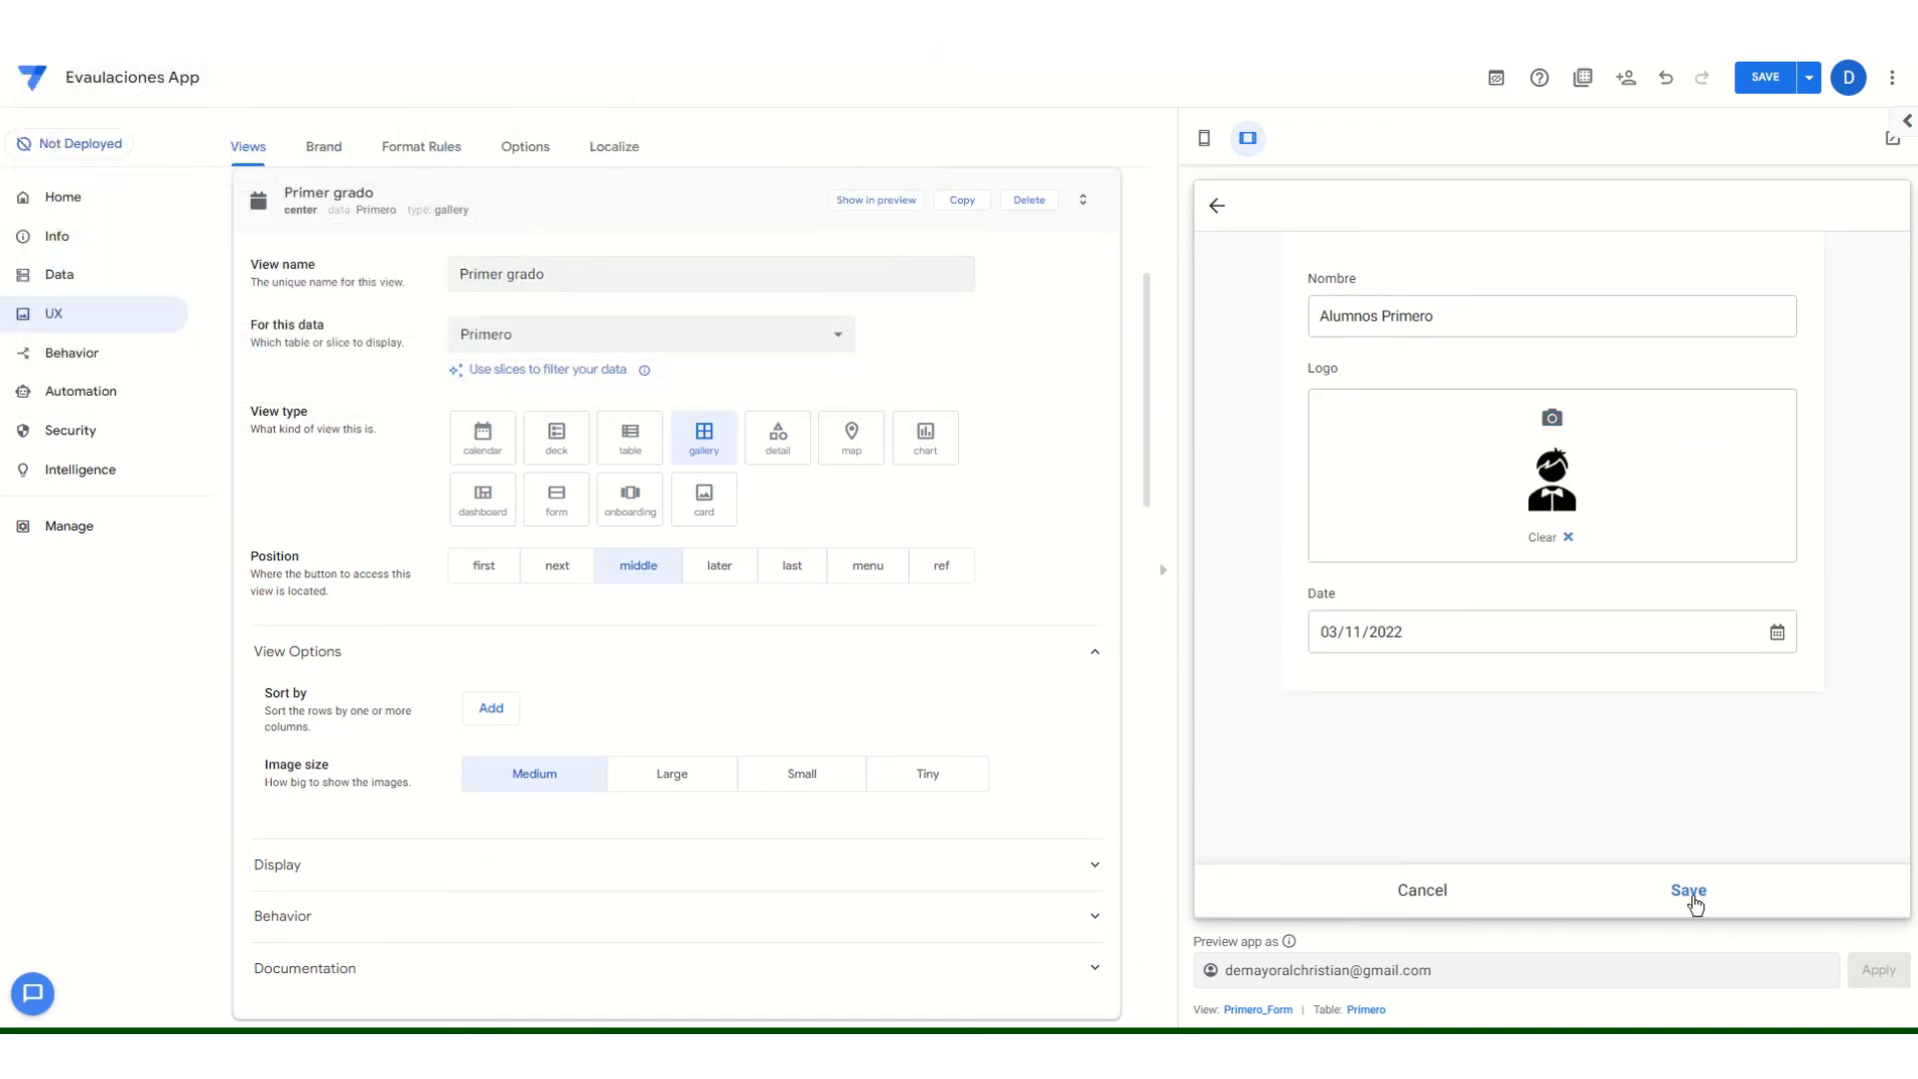
pyautogui.click(1695, 904)
# Edit the Asistencia Primero record from the Primer grado gallery, set its Logo to asistenca.png and save it.
pyautogui.click(1753, 894)
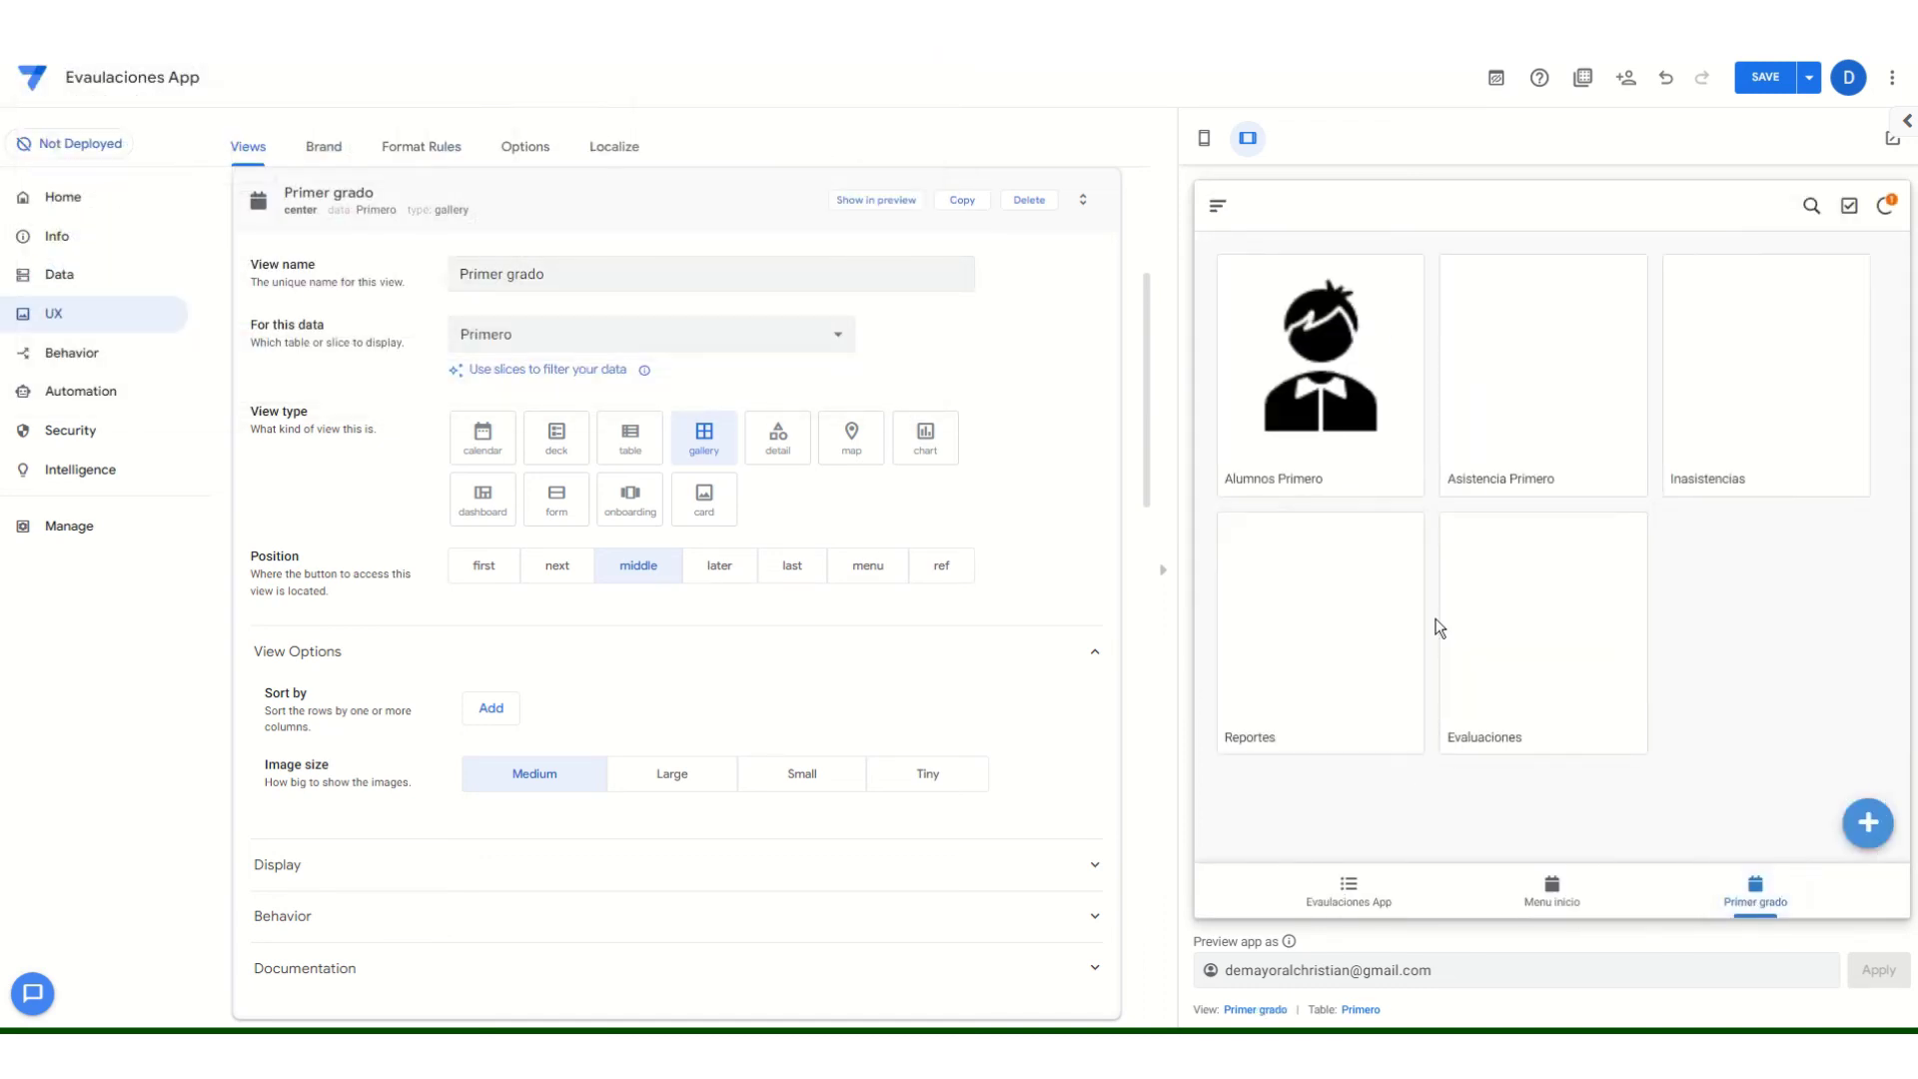
pyautogui.click(1508, 445)
pyautogui.click(1866, 823)
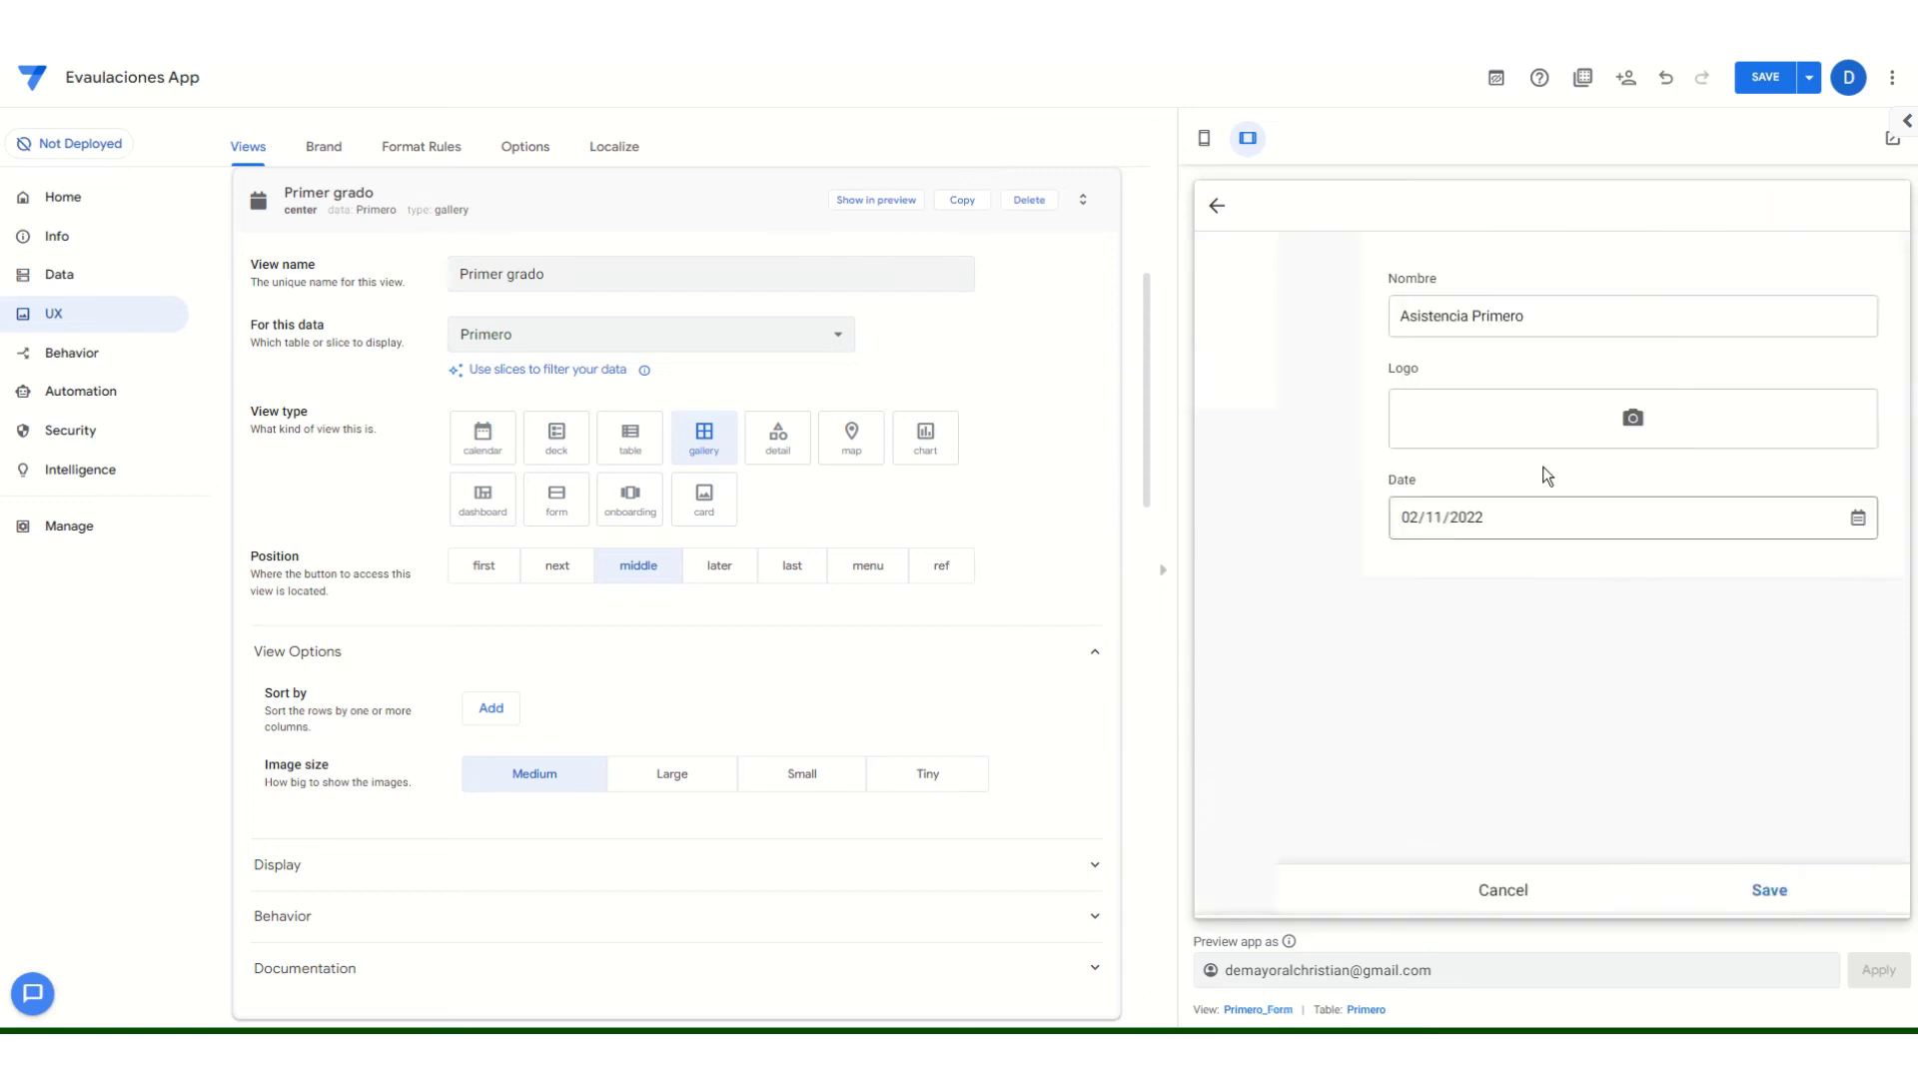
pyautogui.click(1551, 420)
pyautogui.click(596, 258)
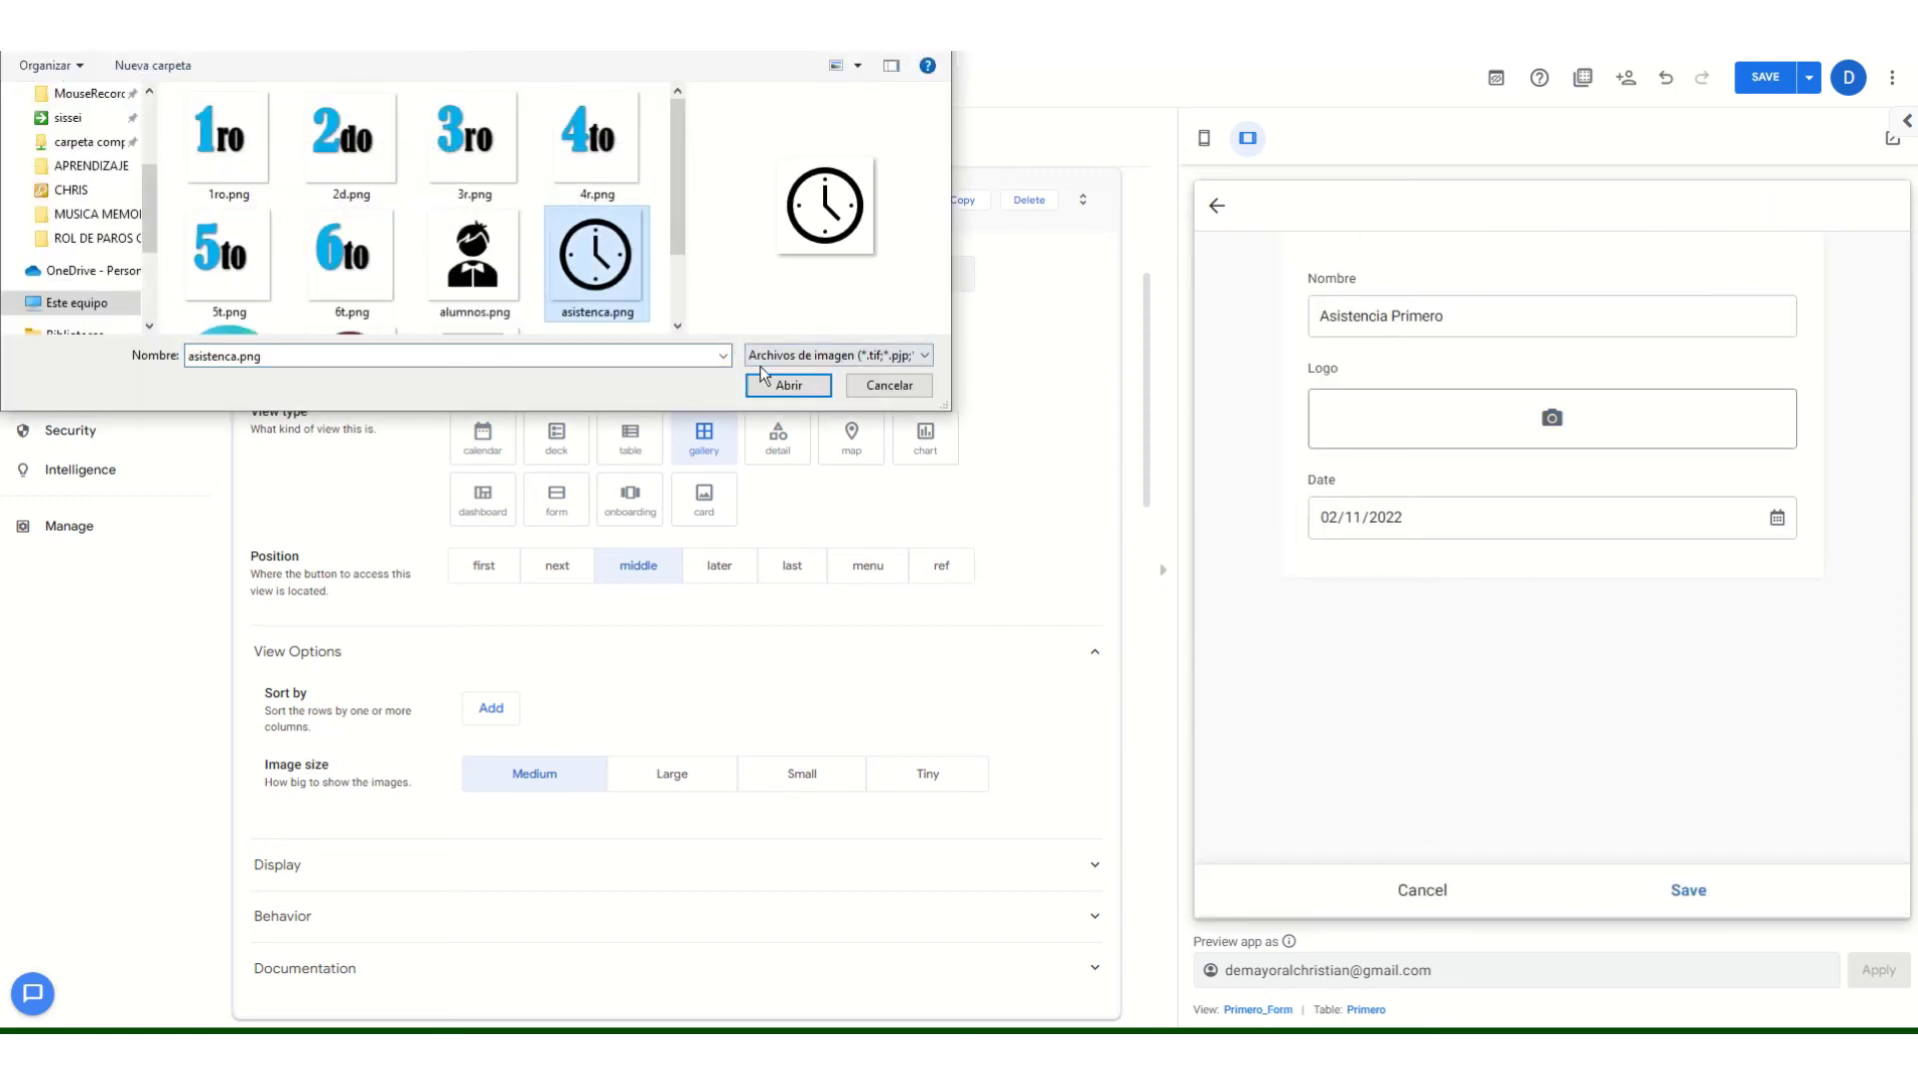
pyautogui.click(761, 379)
pyautogui.click(1696, 894)
# Check the preview's navigation for the Primer grado view and set that view's position to last.
pyautogui.click(1673, 895)
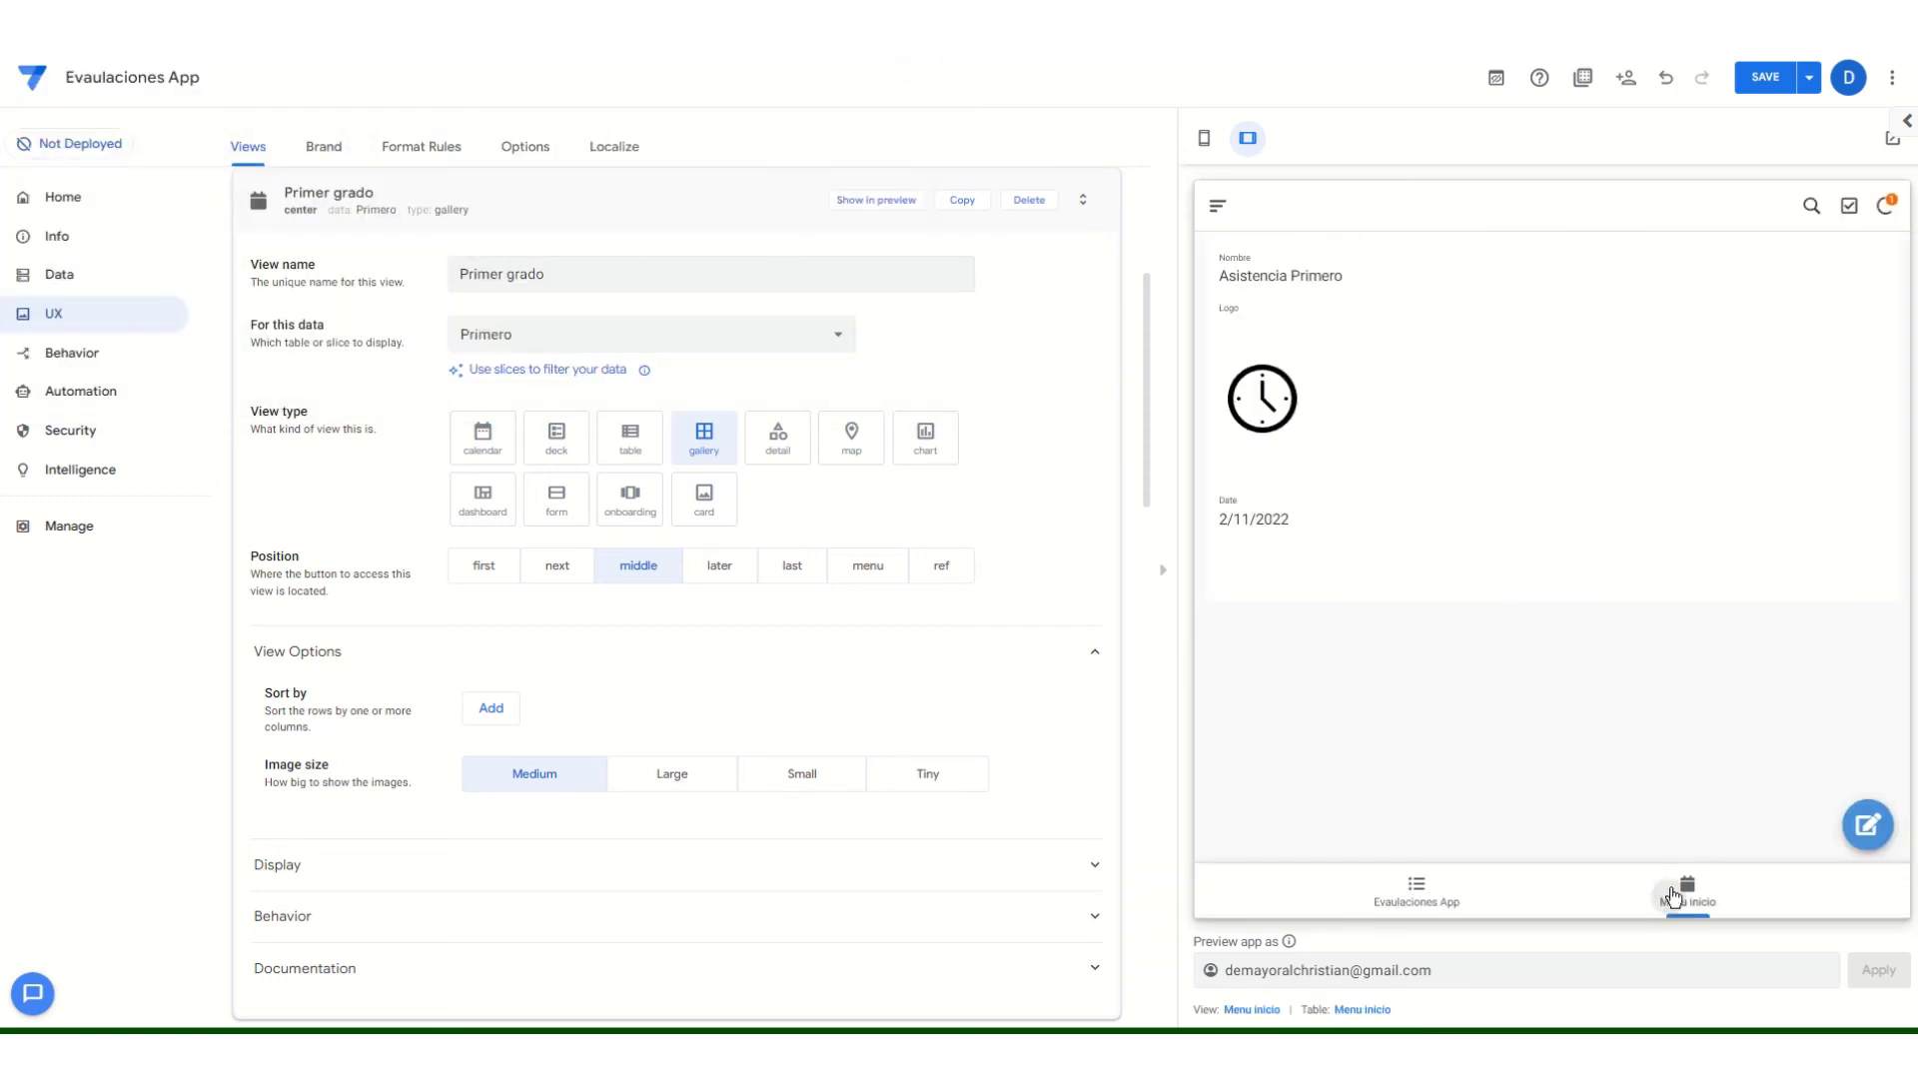
pyautogui.click(1418, 881)
pyautogui.click(1217, 206)
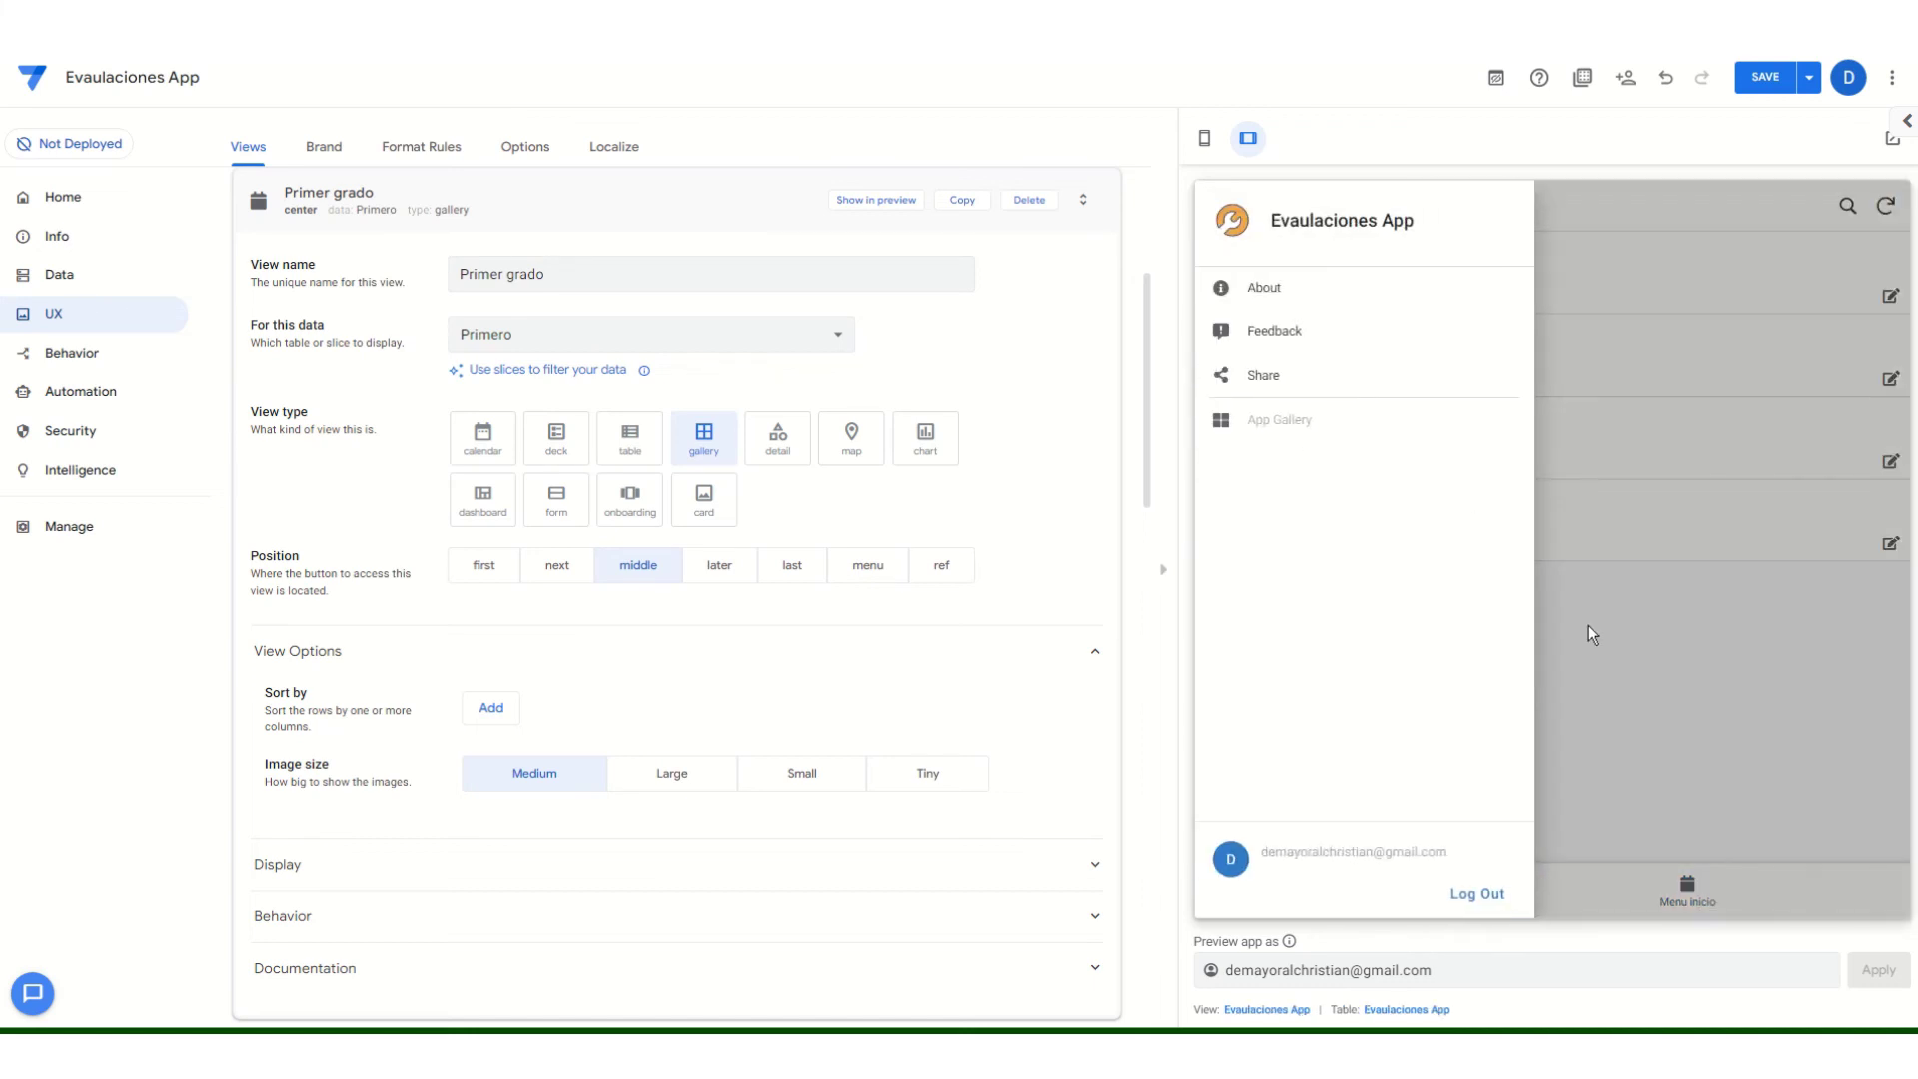
pyautogui.click(1673, 707)
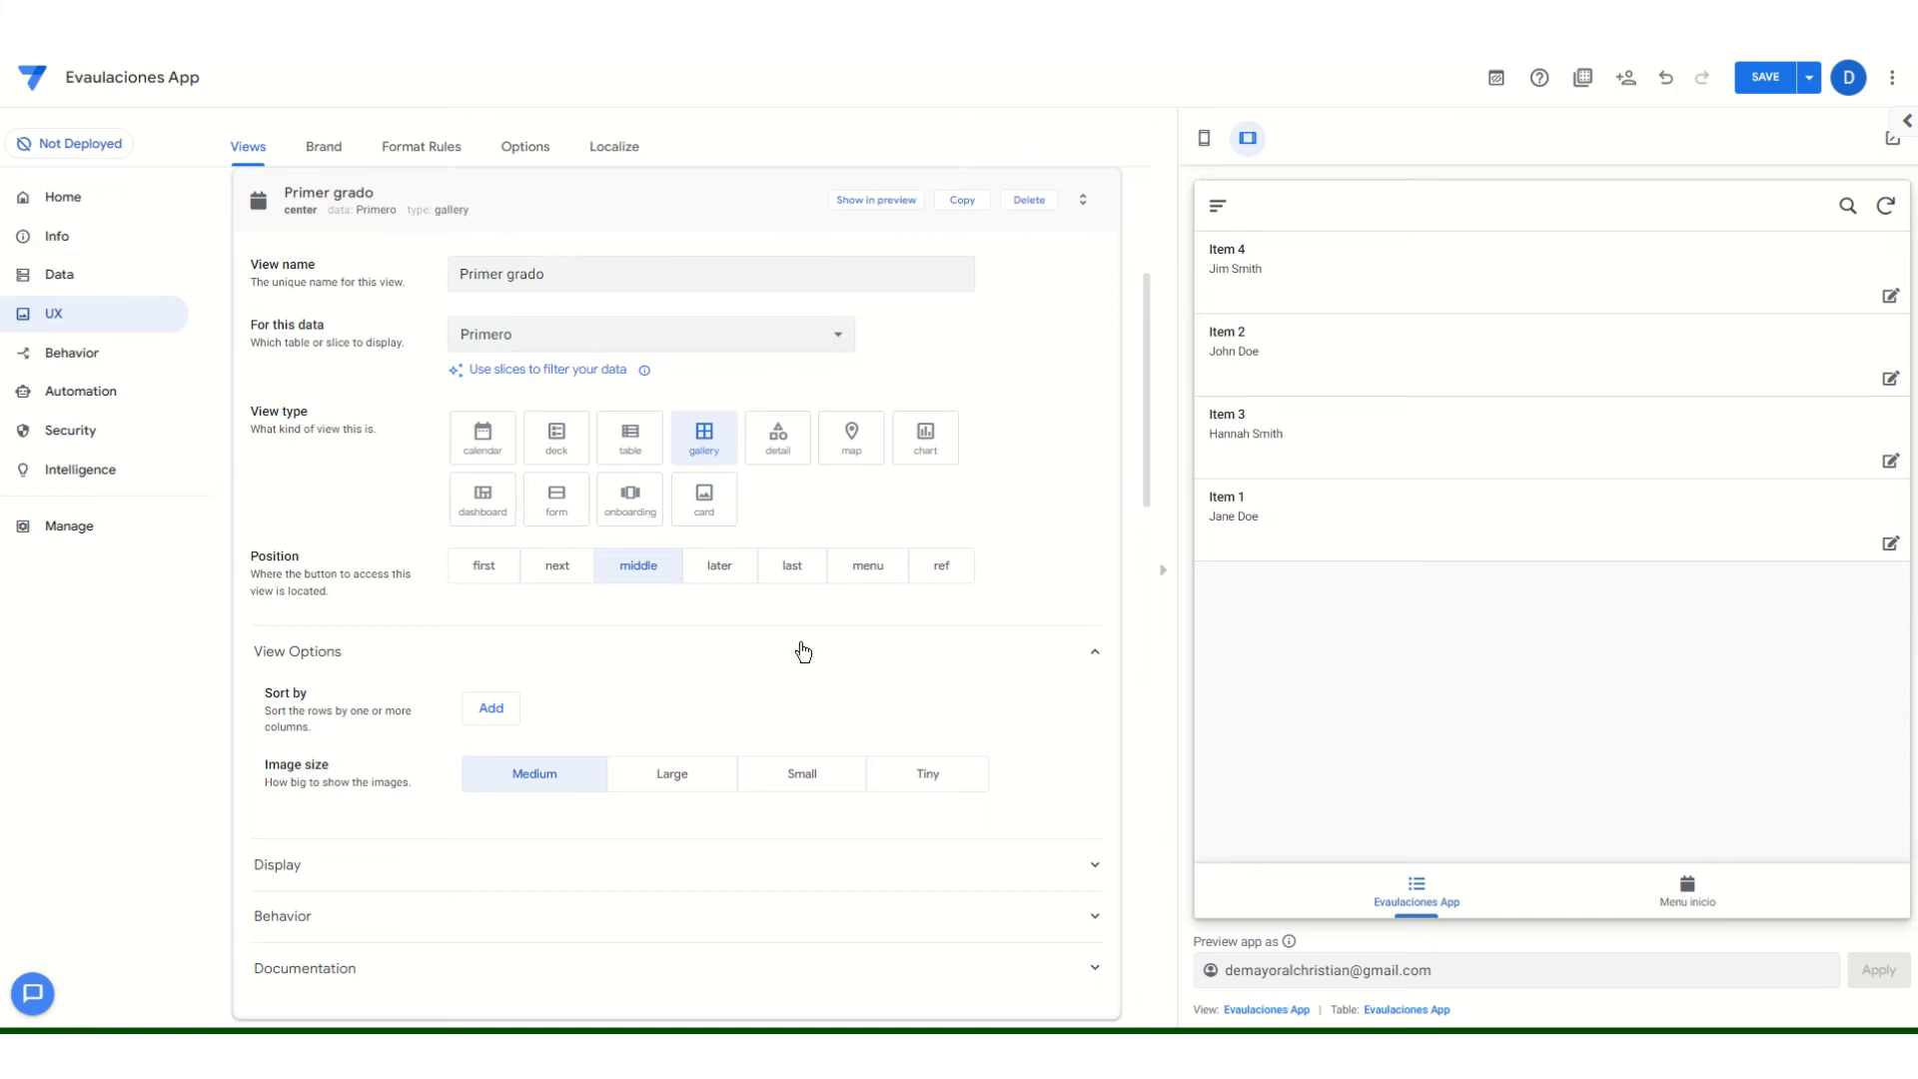
pyautogui.click(868, 565)
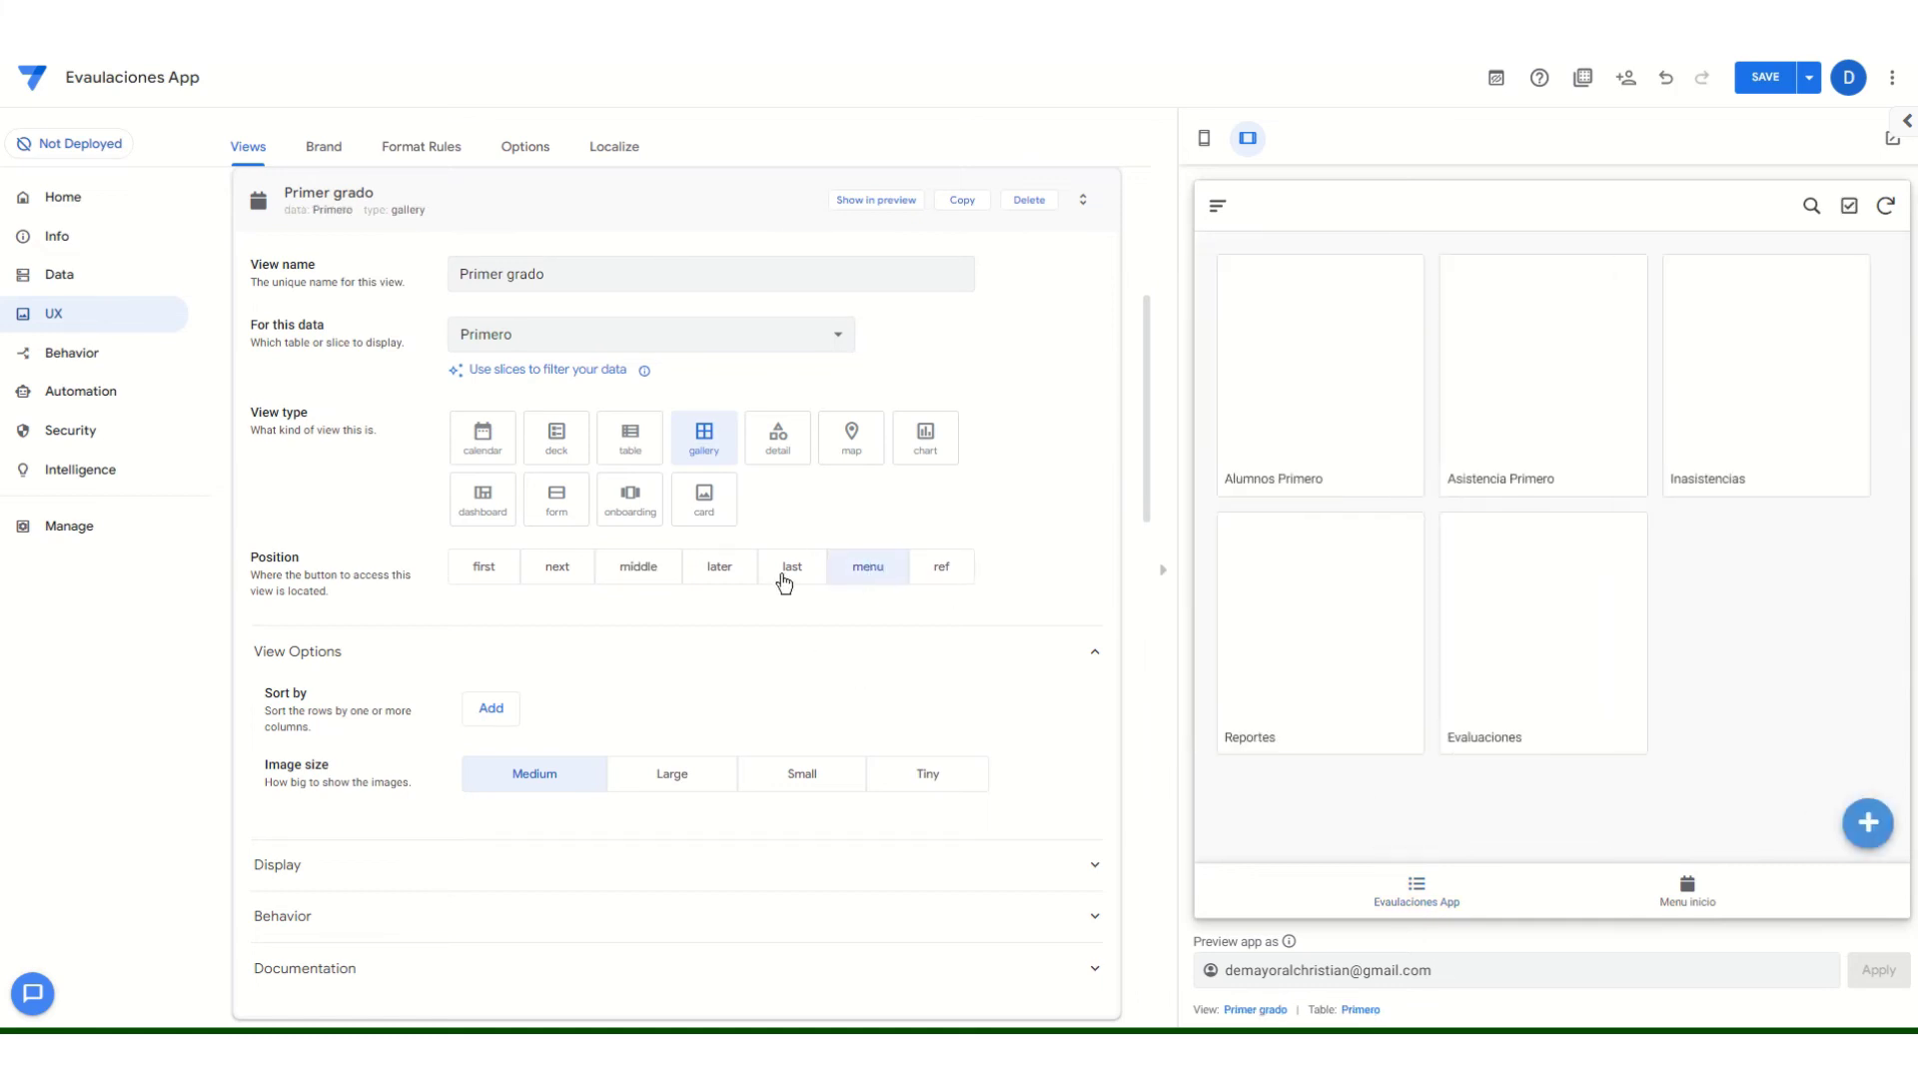
pyautogui.click(794, 567)
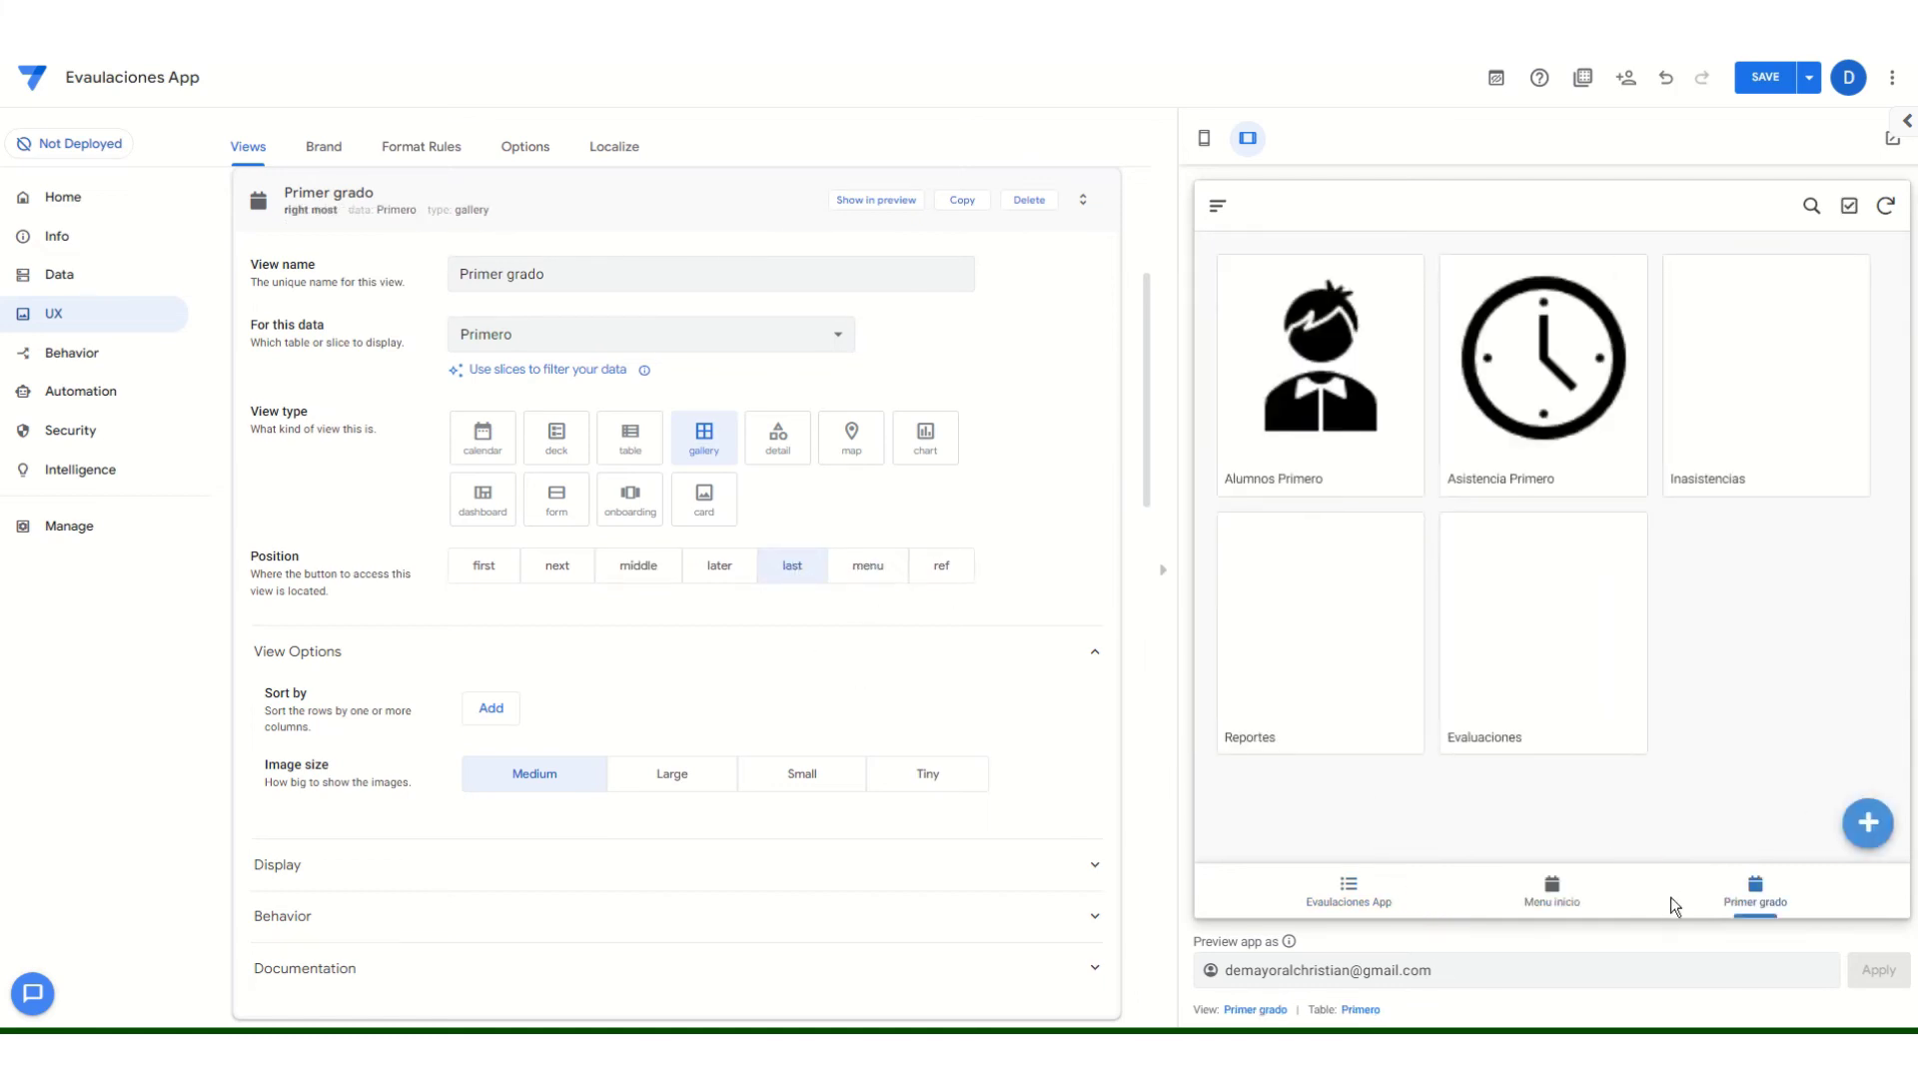
# Edit the Inasistencias record, set its Logo to the image faltas.png and save it.
pyautogui.click(1761, 419)
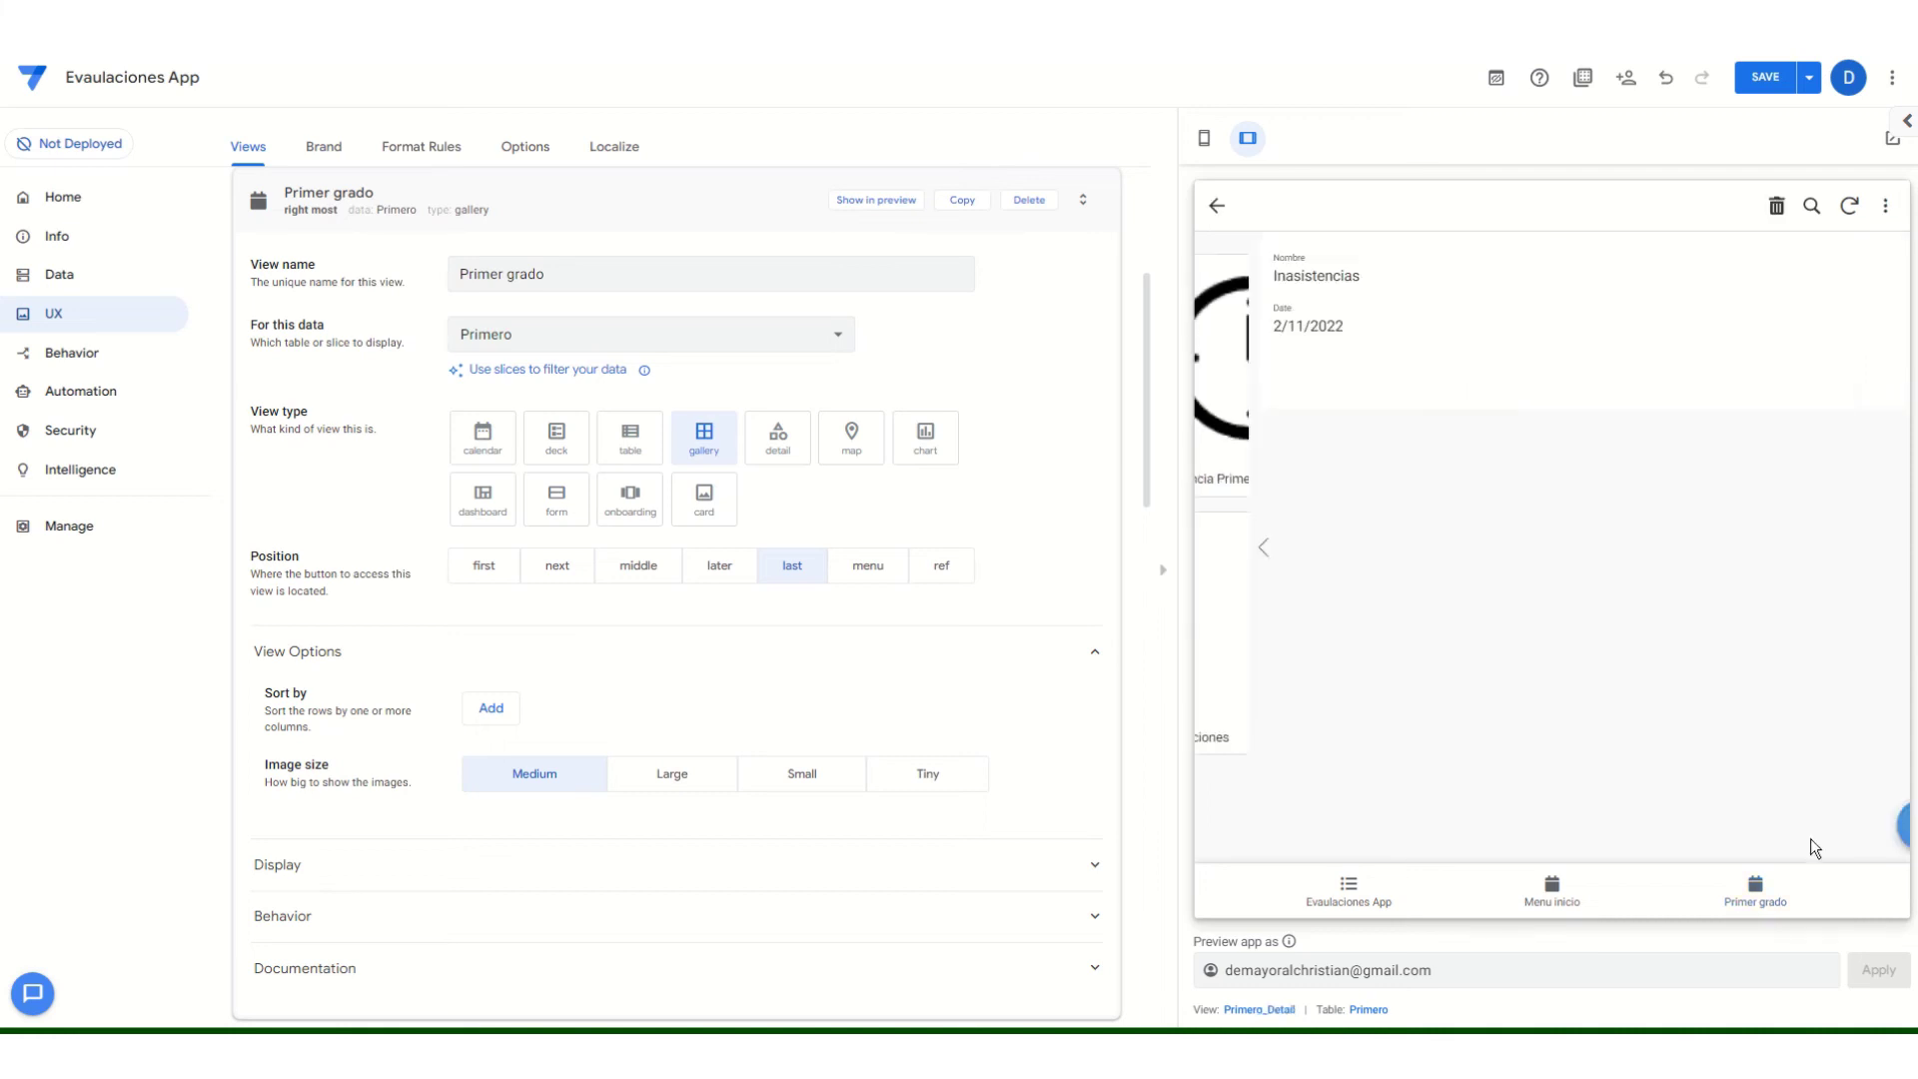
pyautogui.click(1866, 827)
pyautogui.click(1552, 417)
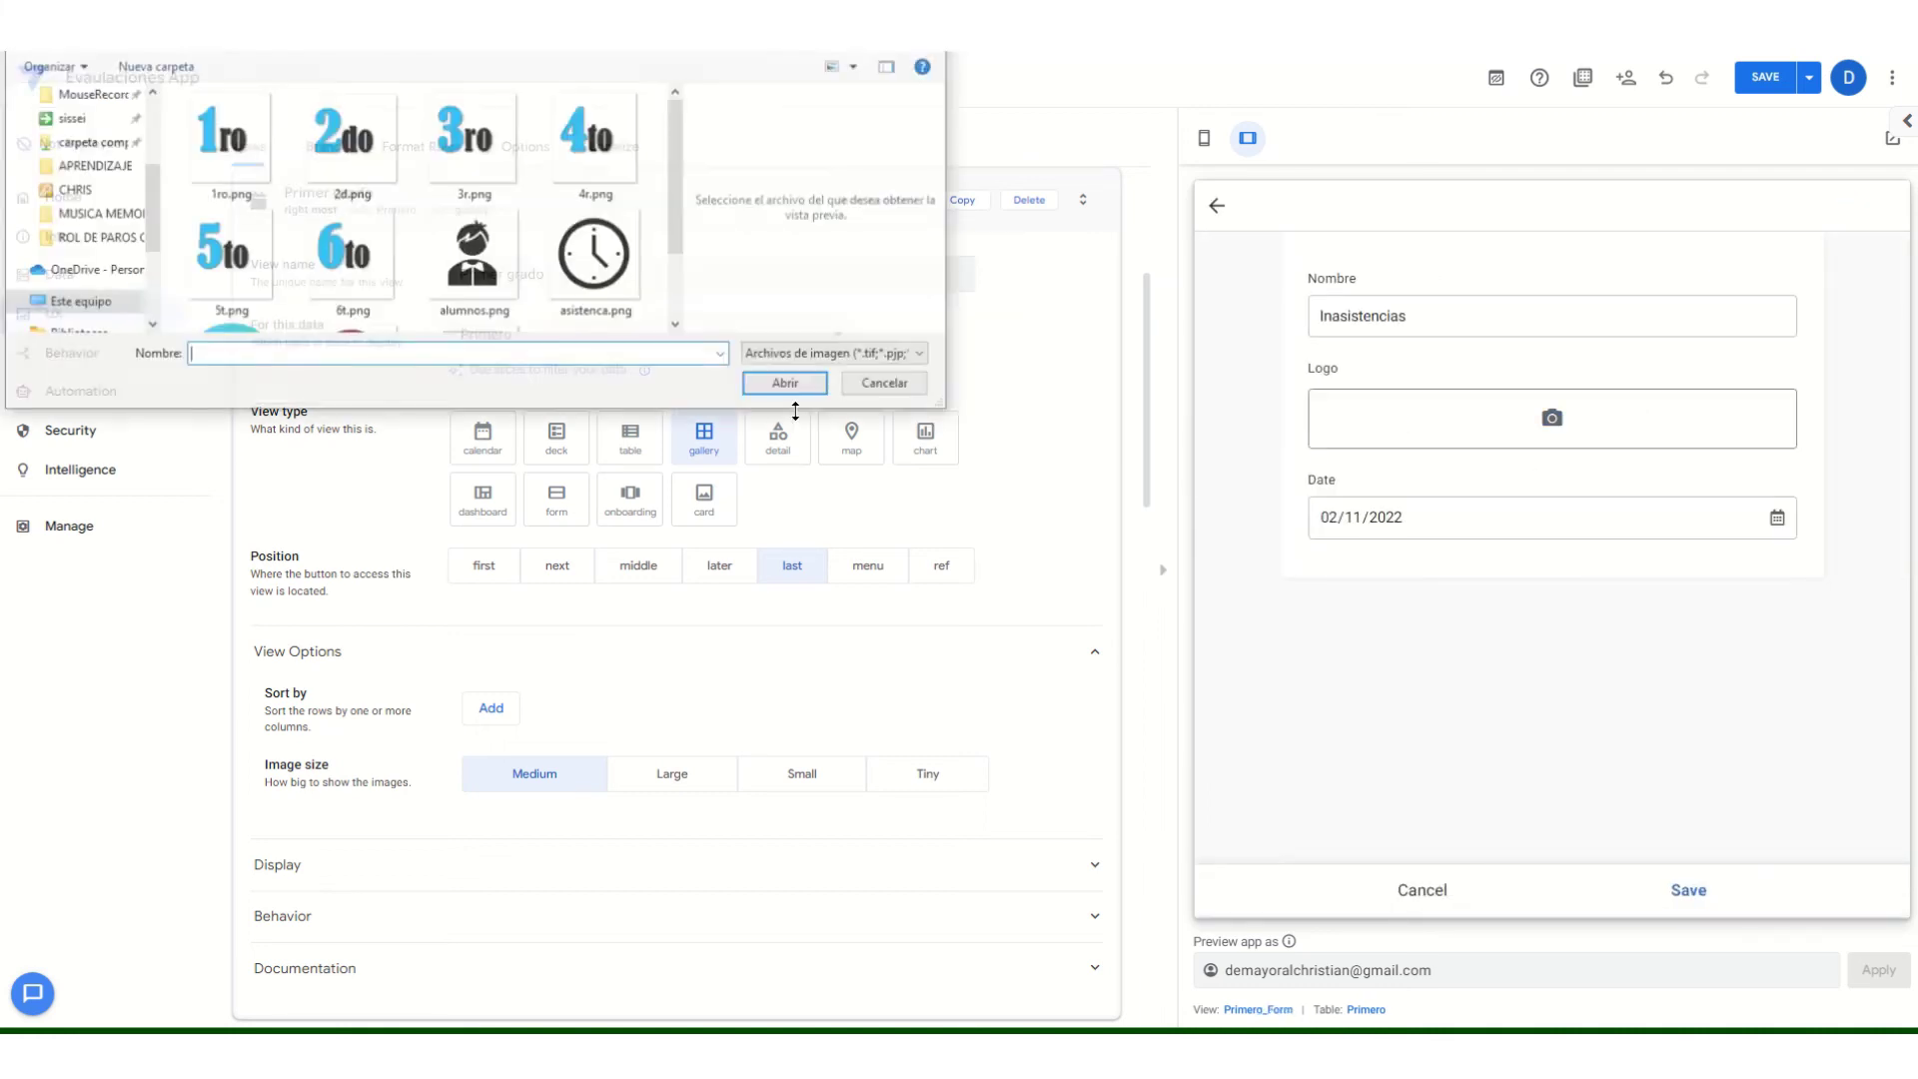
pyautogui.scroll(-1, 430, 249)
pyautogui.click(351, 270)
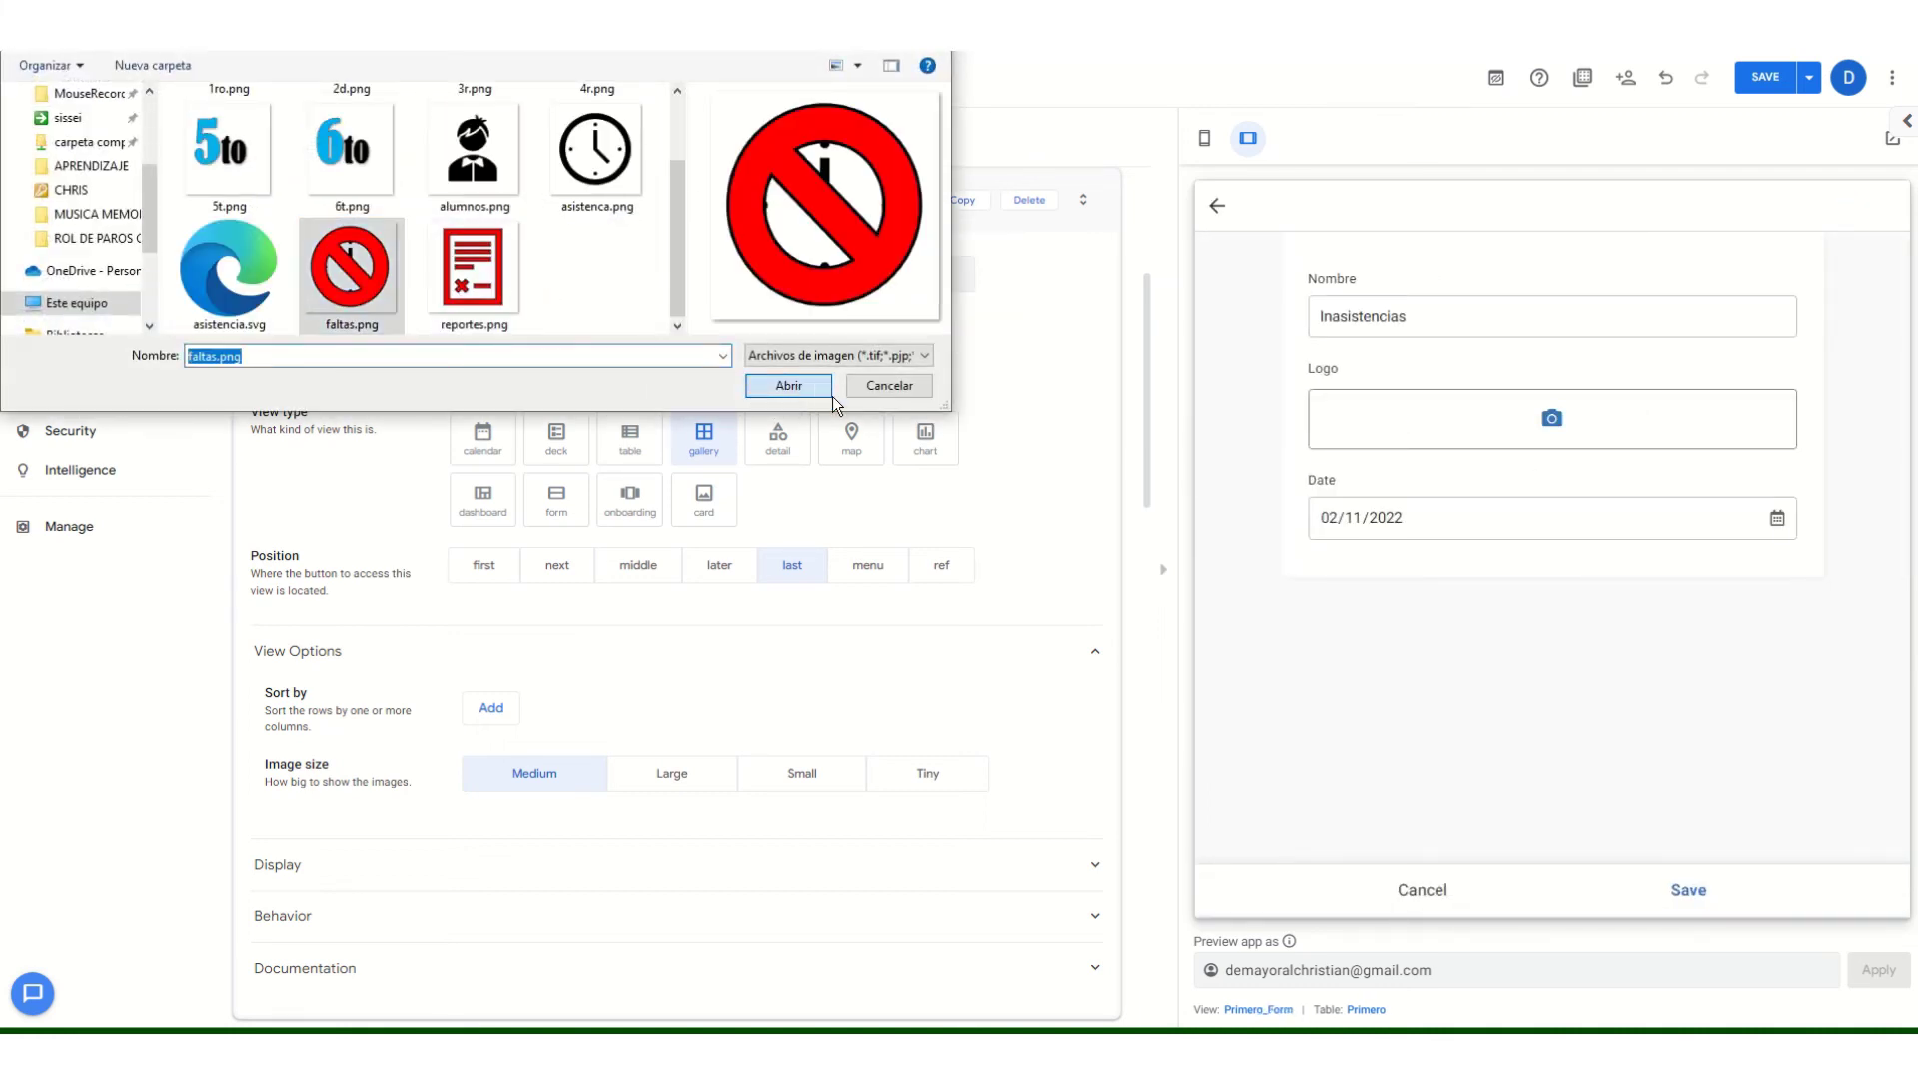
pyautogui.click(827, 390)
pyautogui.click(1660, 892)
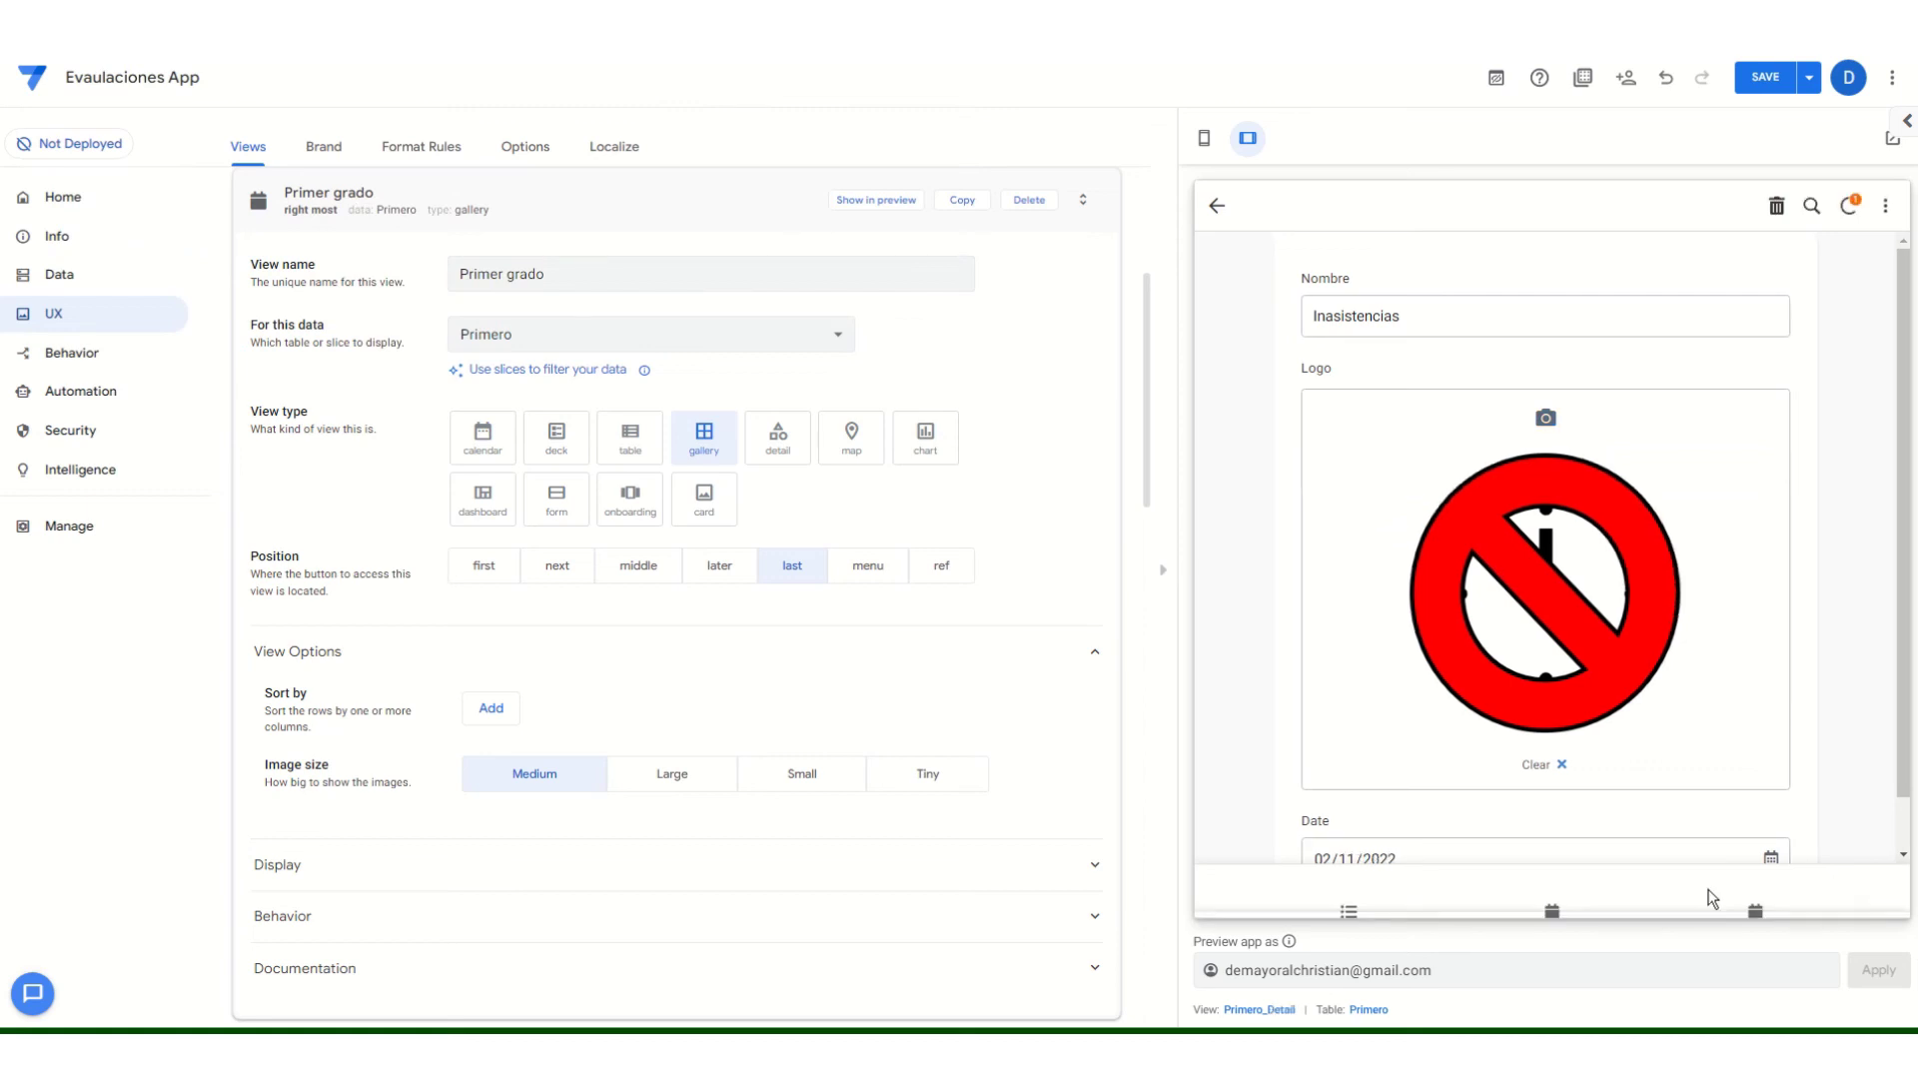
# Try to set the Logo of the Reportes record in the Primer grado gallery to reportes.png and save the record.
pyautogui.click(1771, 902)
pyautogui.click(1310, 650)
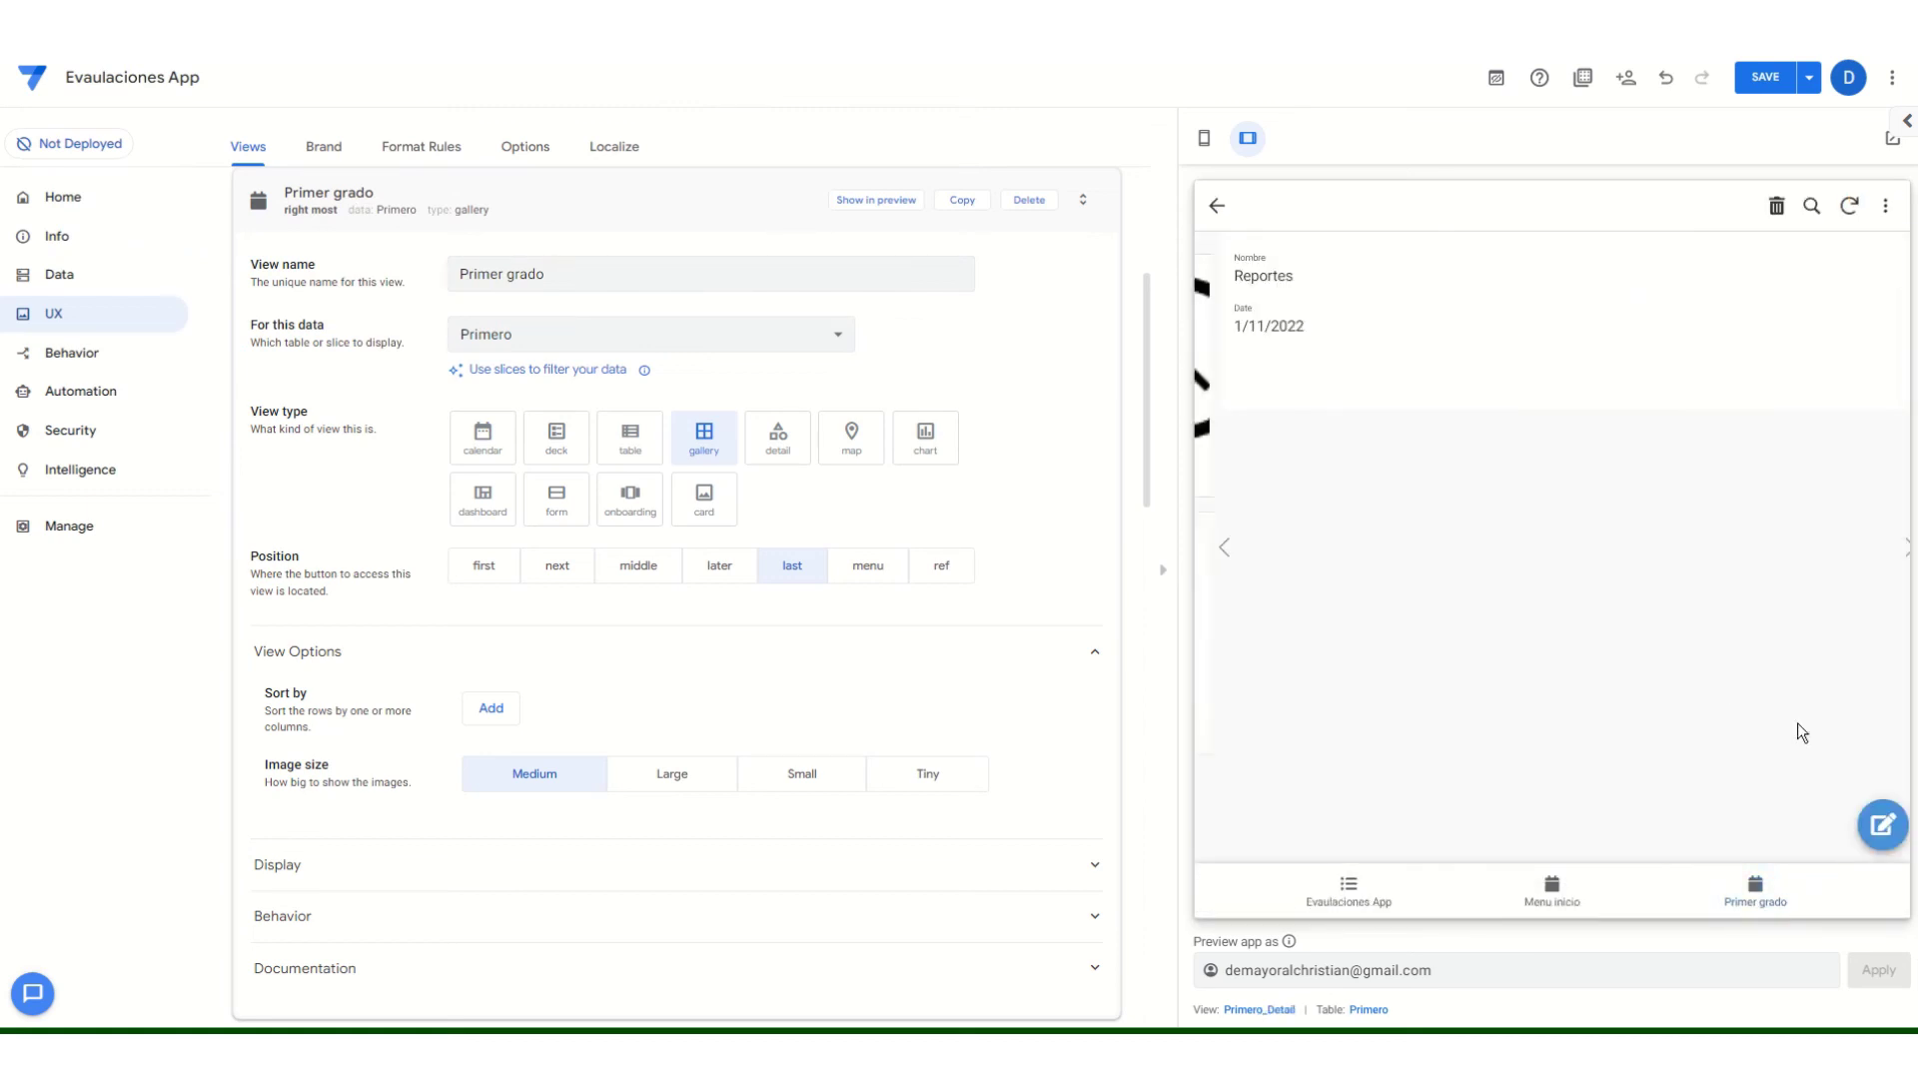
pyautogui.click(1882, 825)
pyautogui.click(1551, 420)
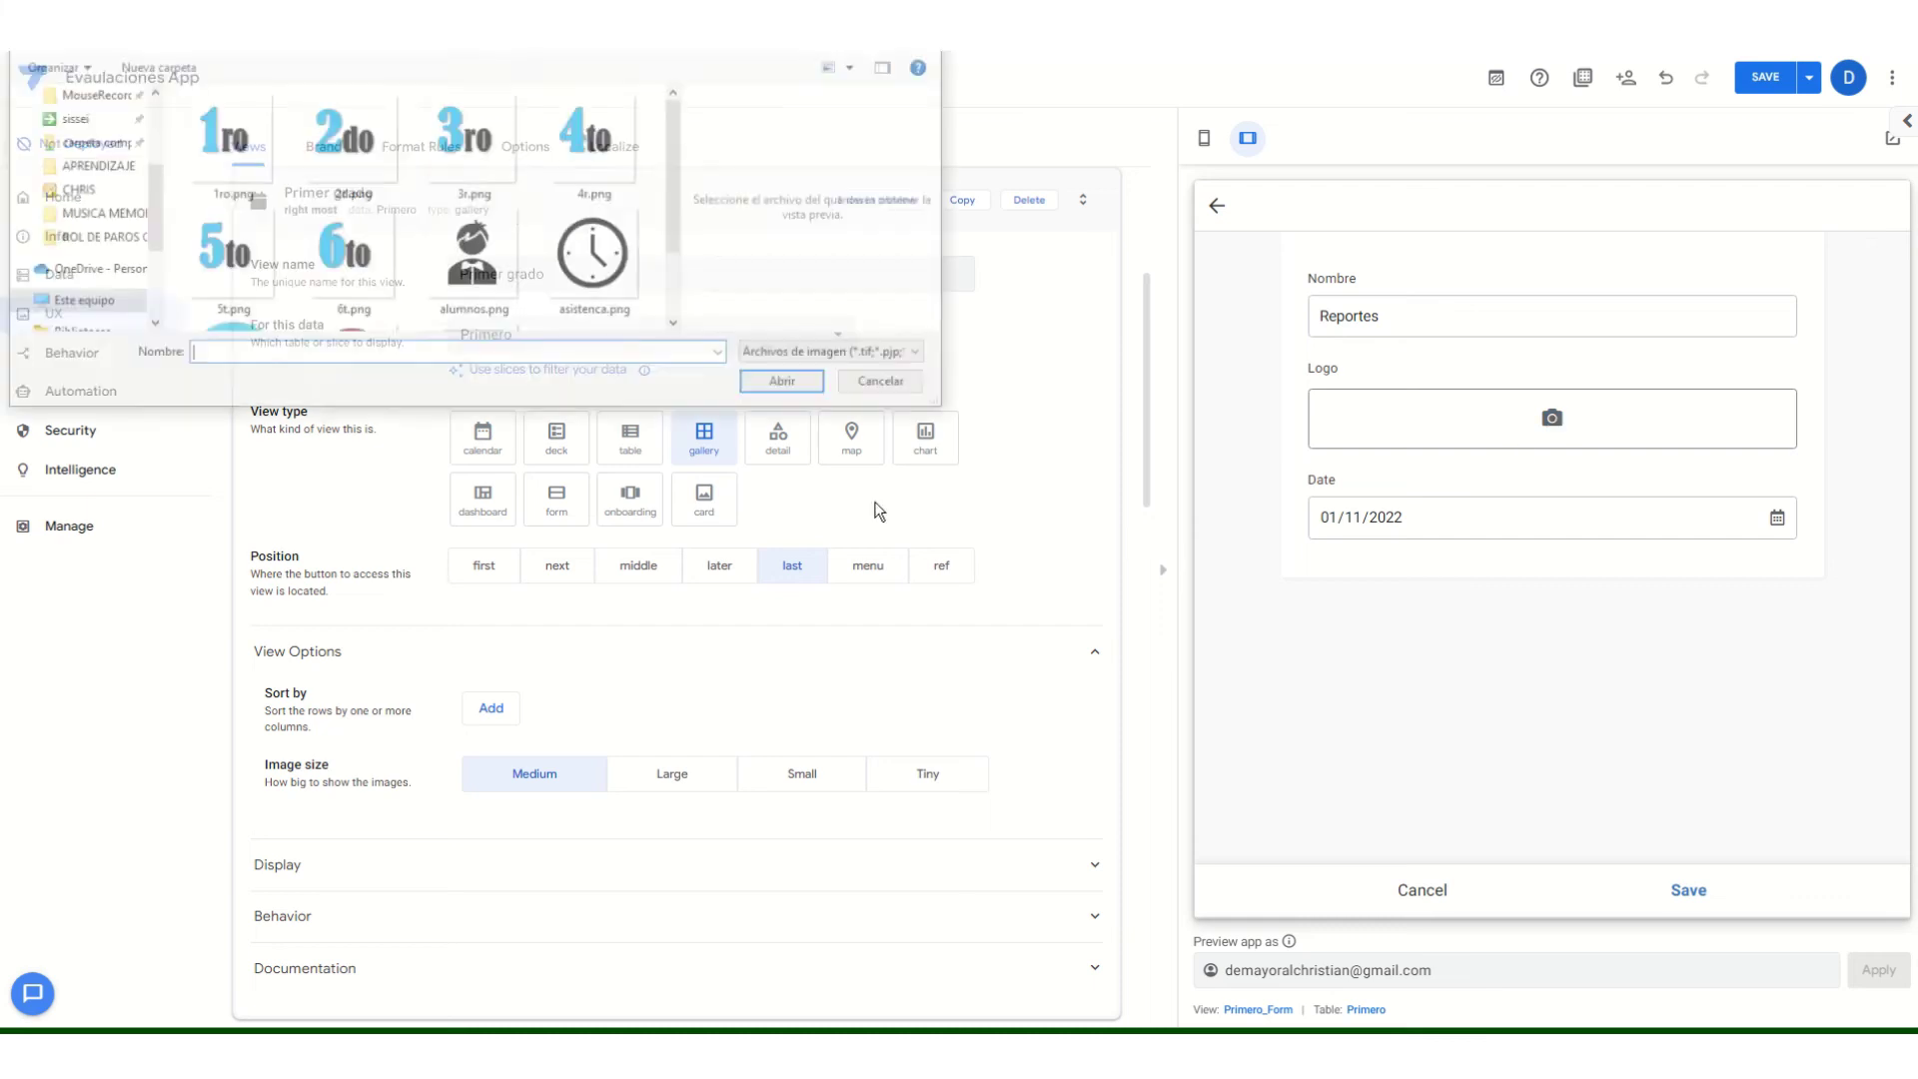
pyautogui.scroll(-1, 518, 282)
pyautogui.click(460, 307)
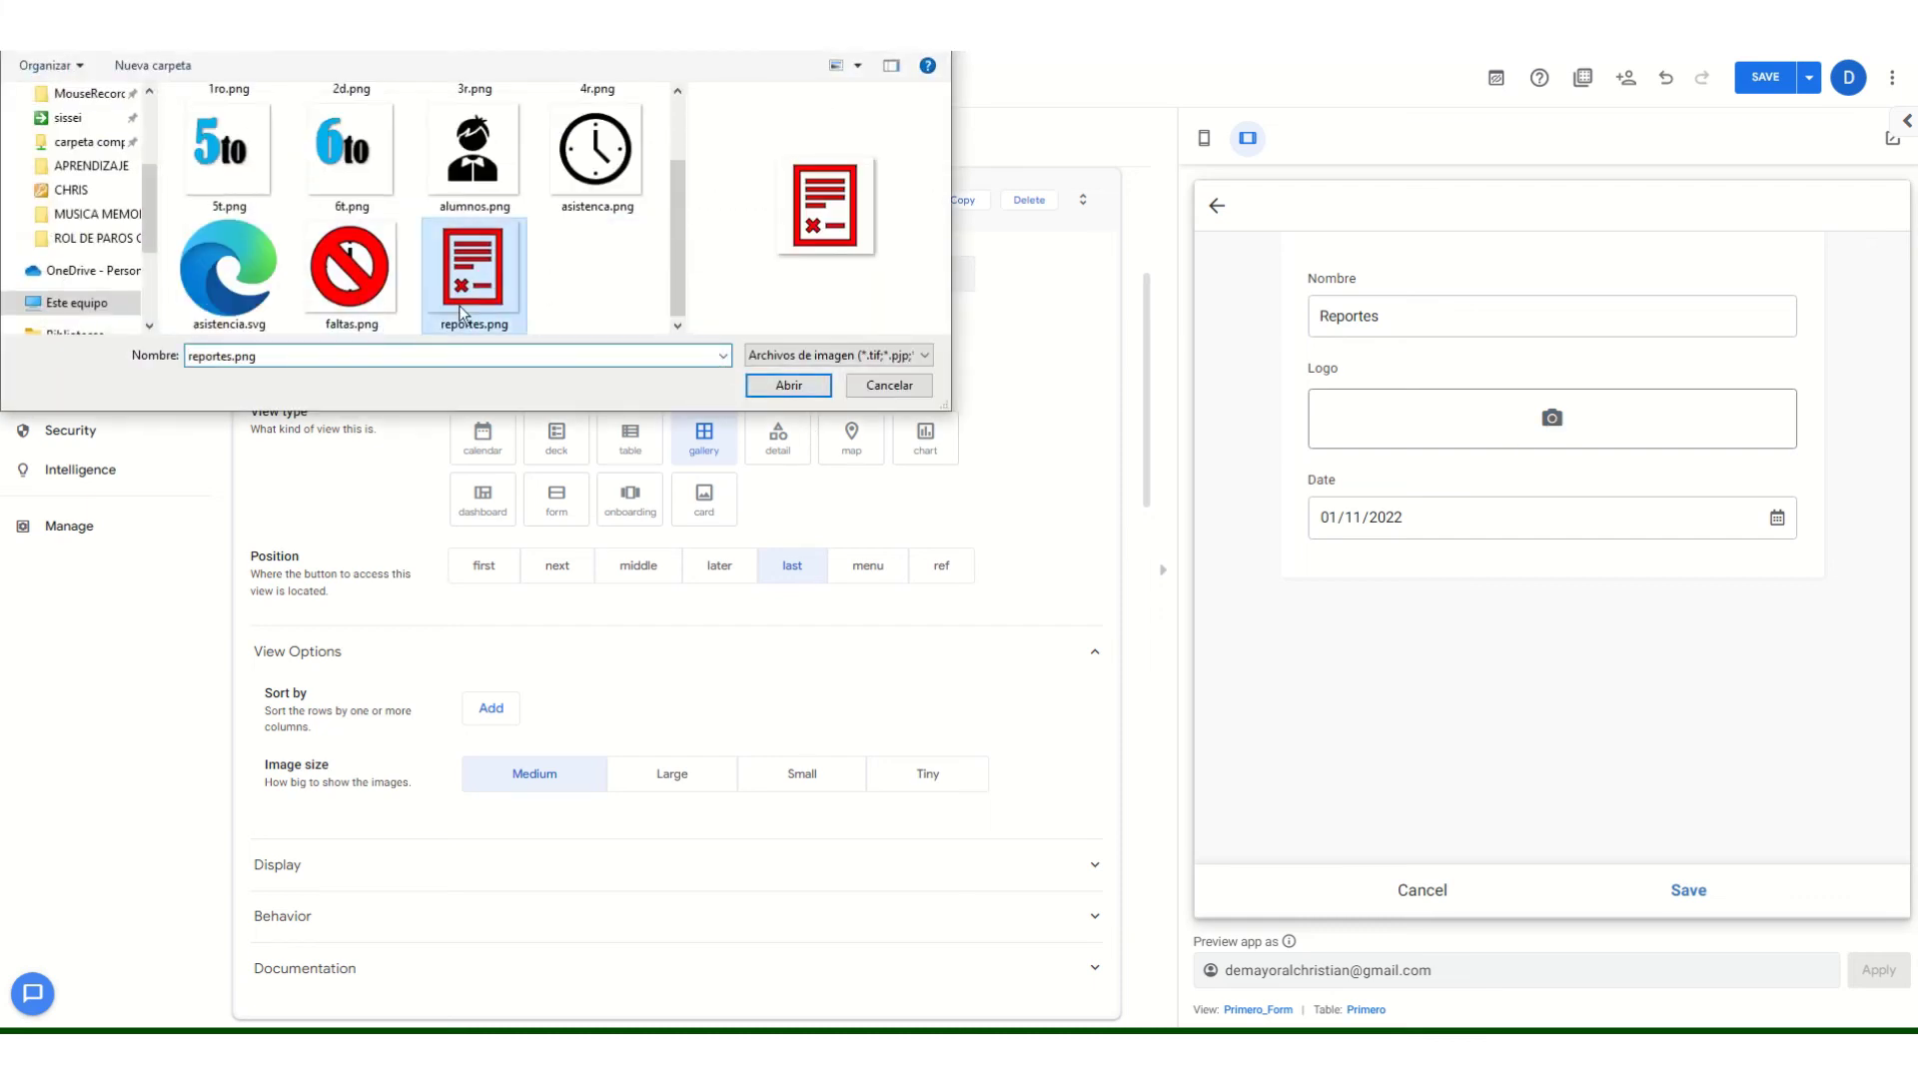
pyautogui.click(787, 386)
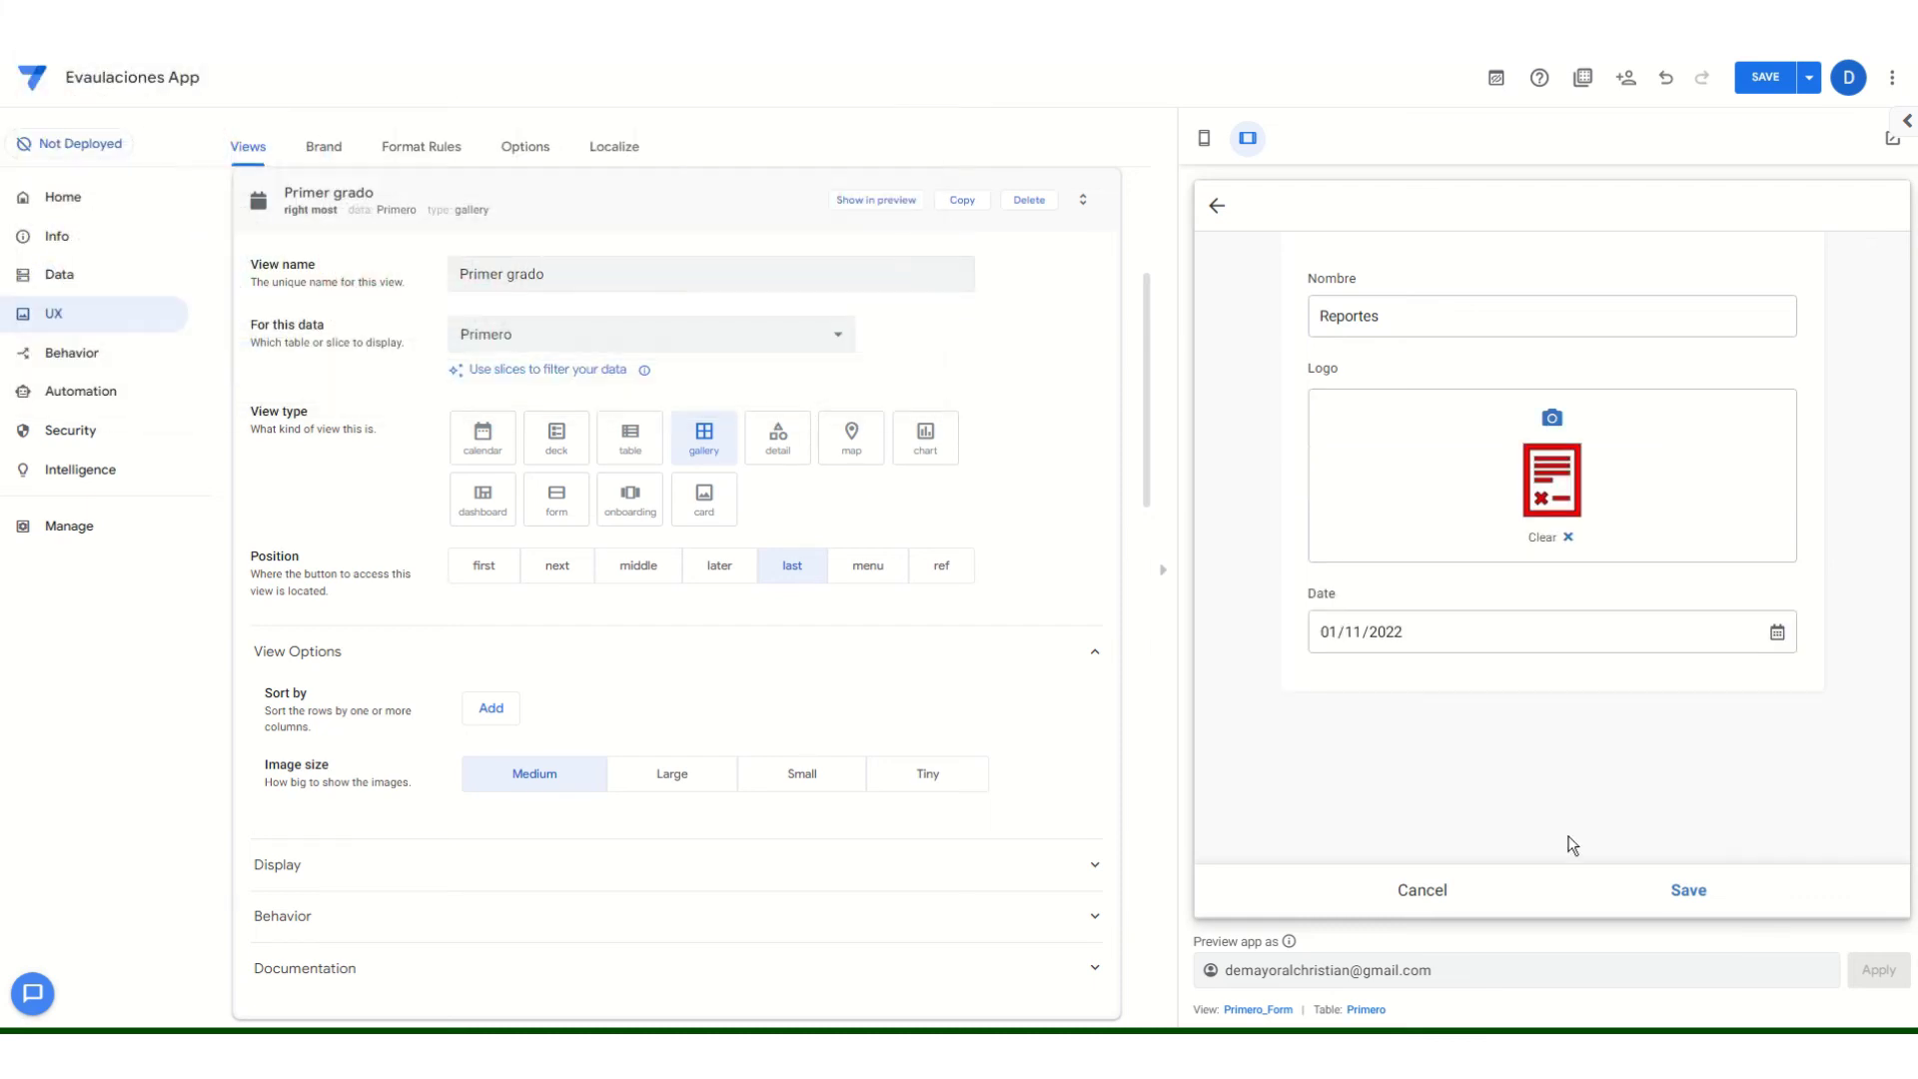
pyautogui.click(1686, 892)
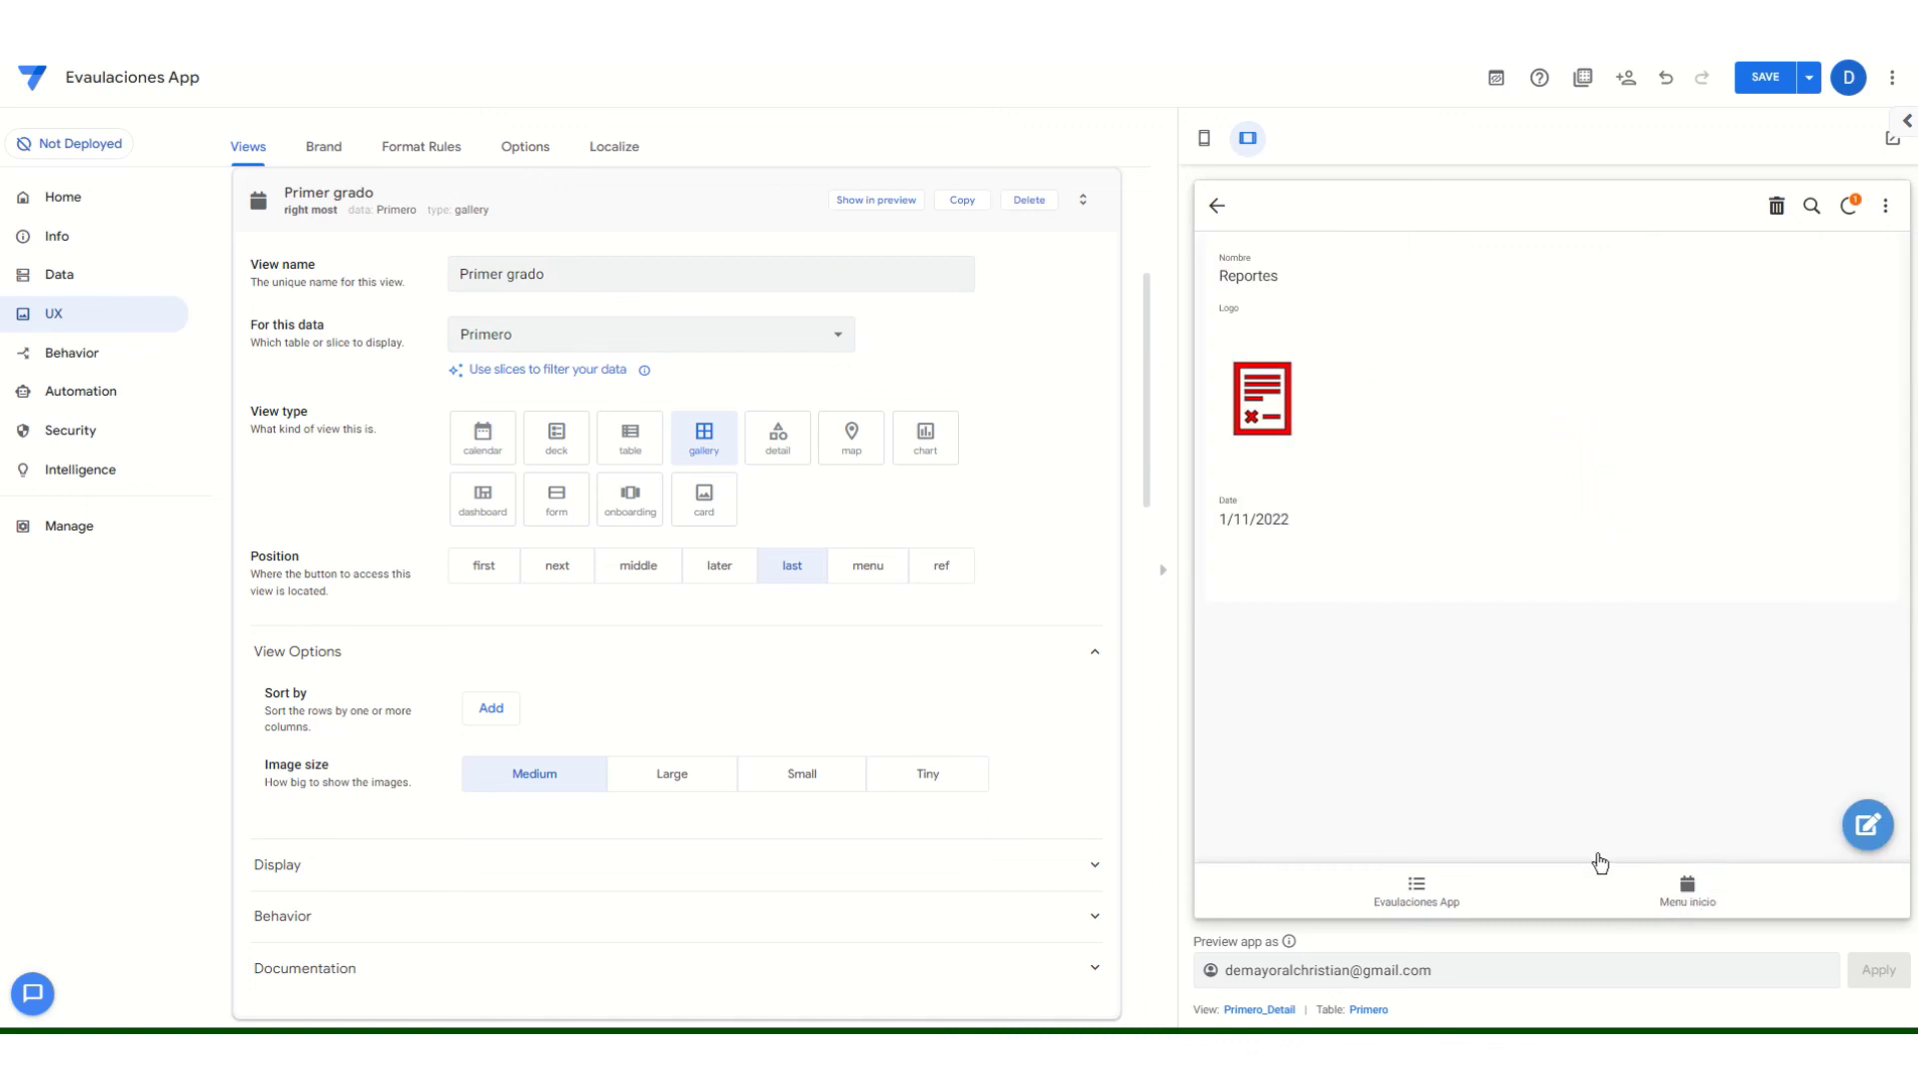
# Save the app, reopen the Reportes record from the Primer grado gallery and save it with reportes.png as its Logo.
pyautogui.click(1758, 77)
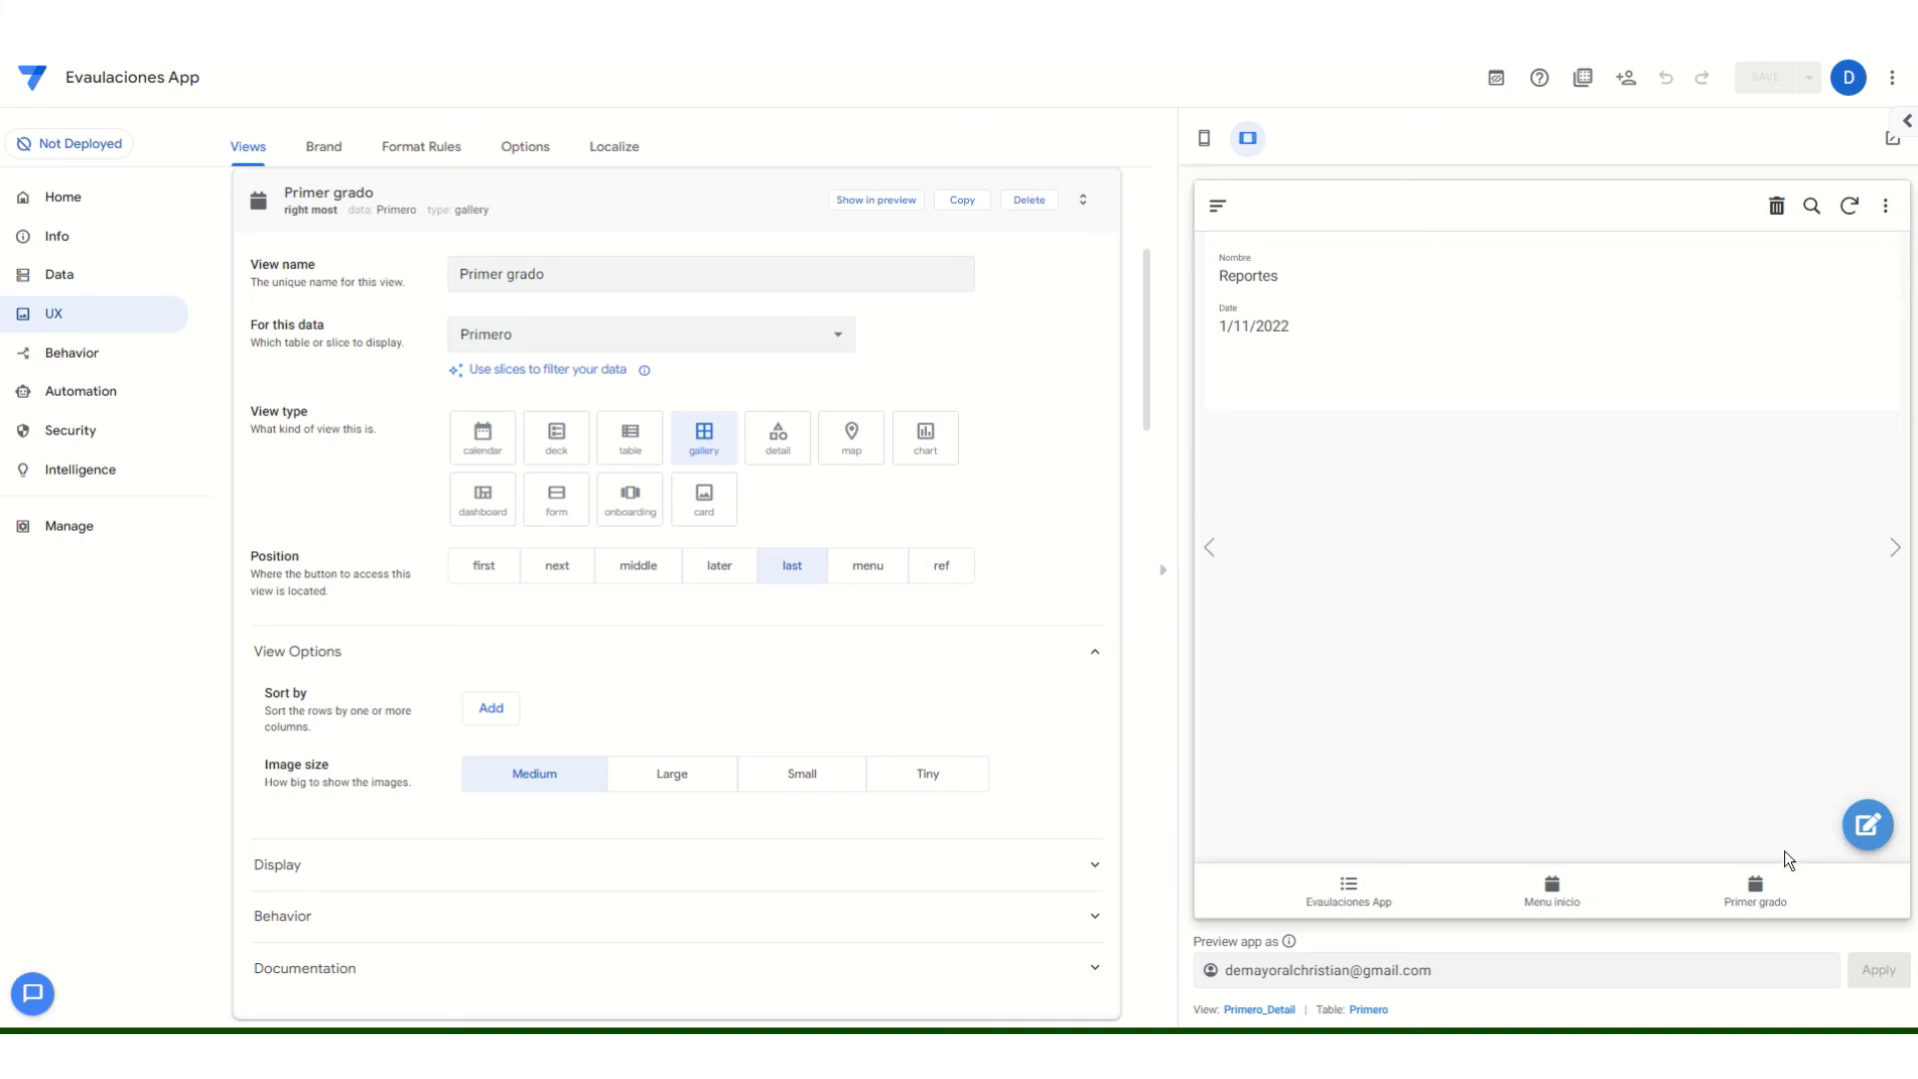
pyautogui.click(1755, 887)
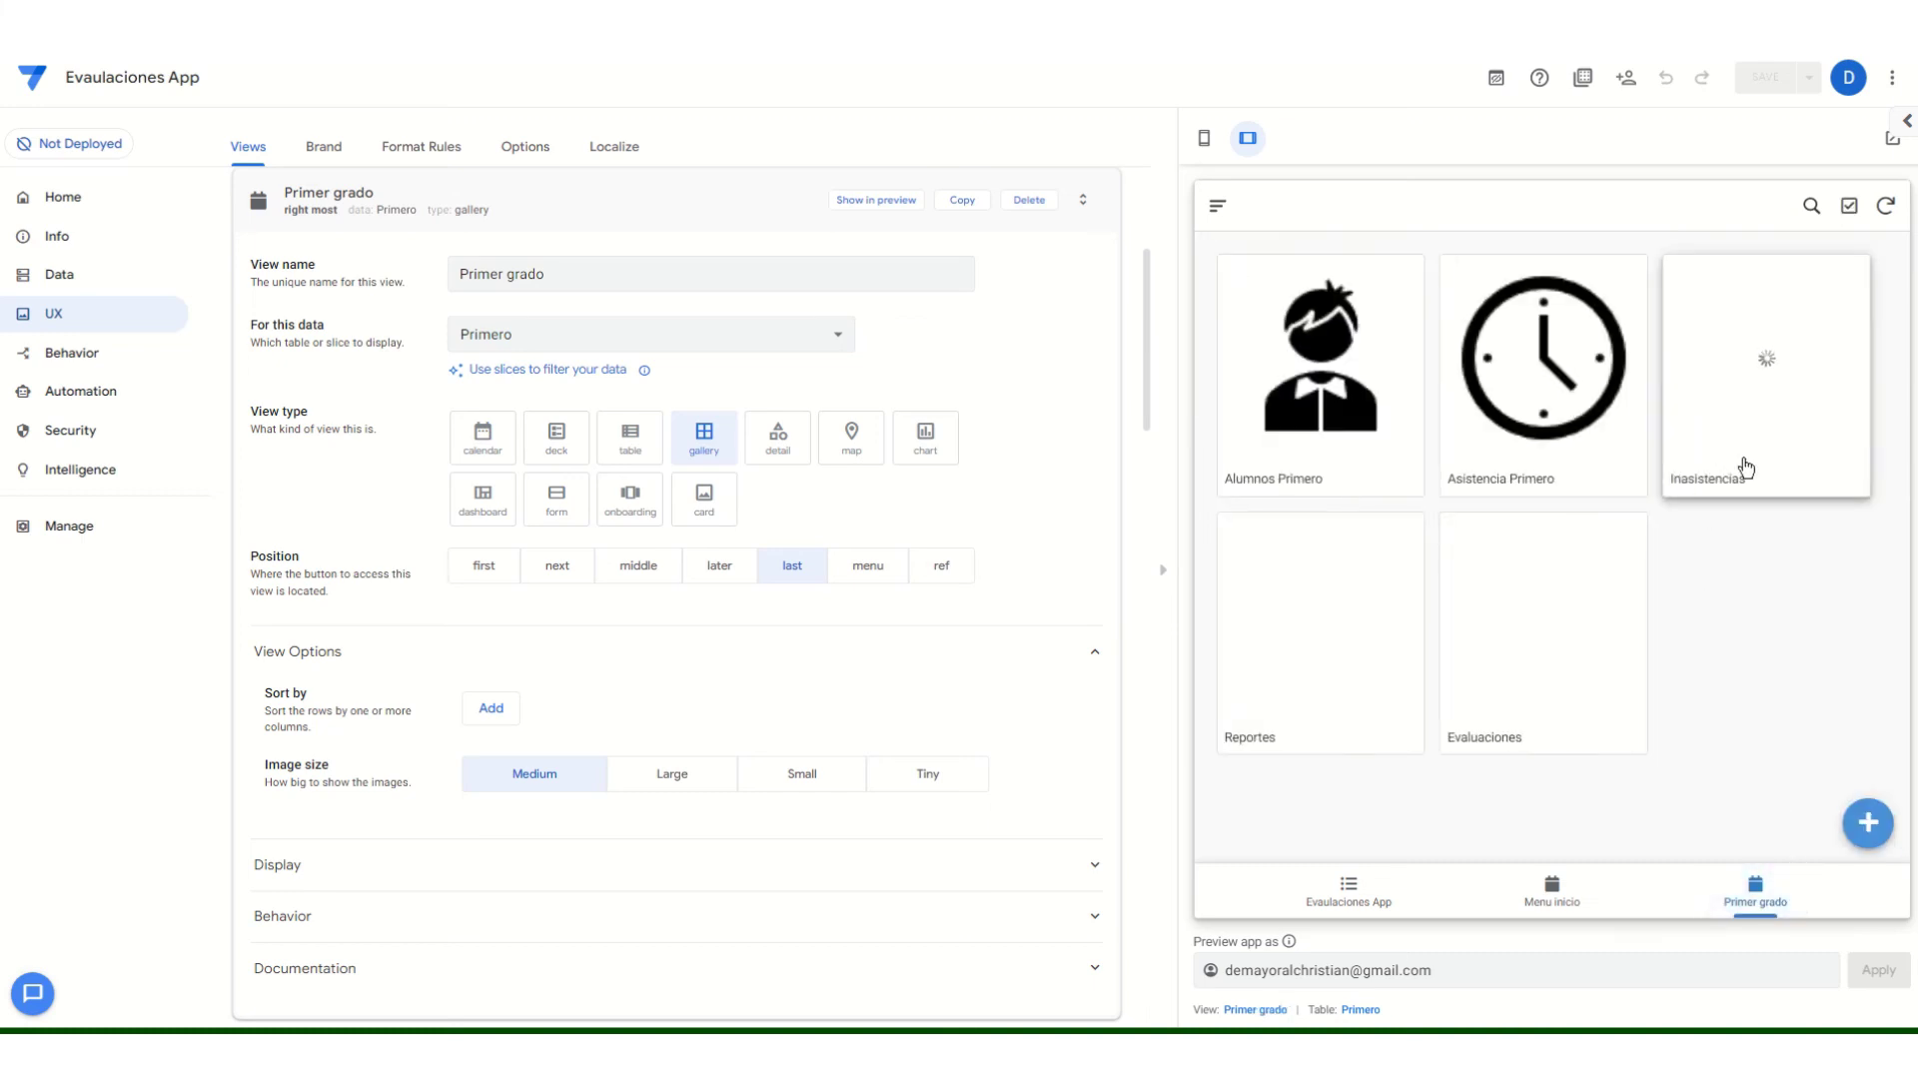
pyautogui.click(1323, 664)
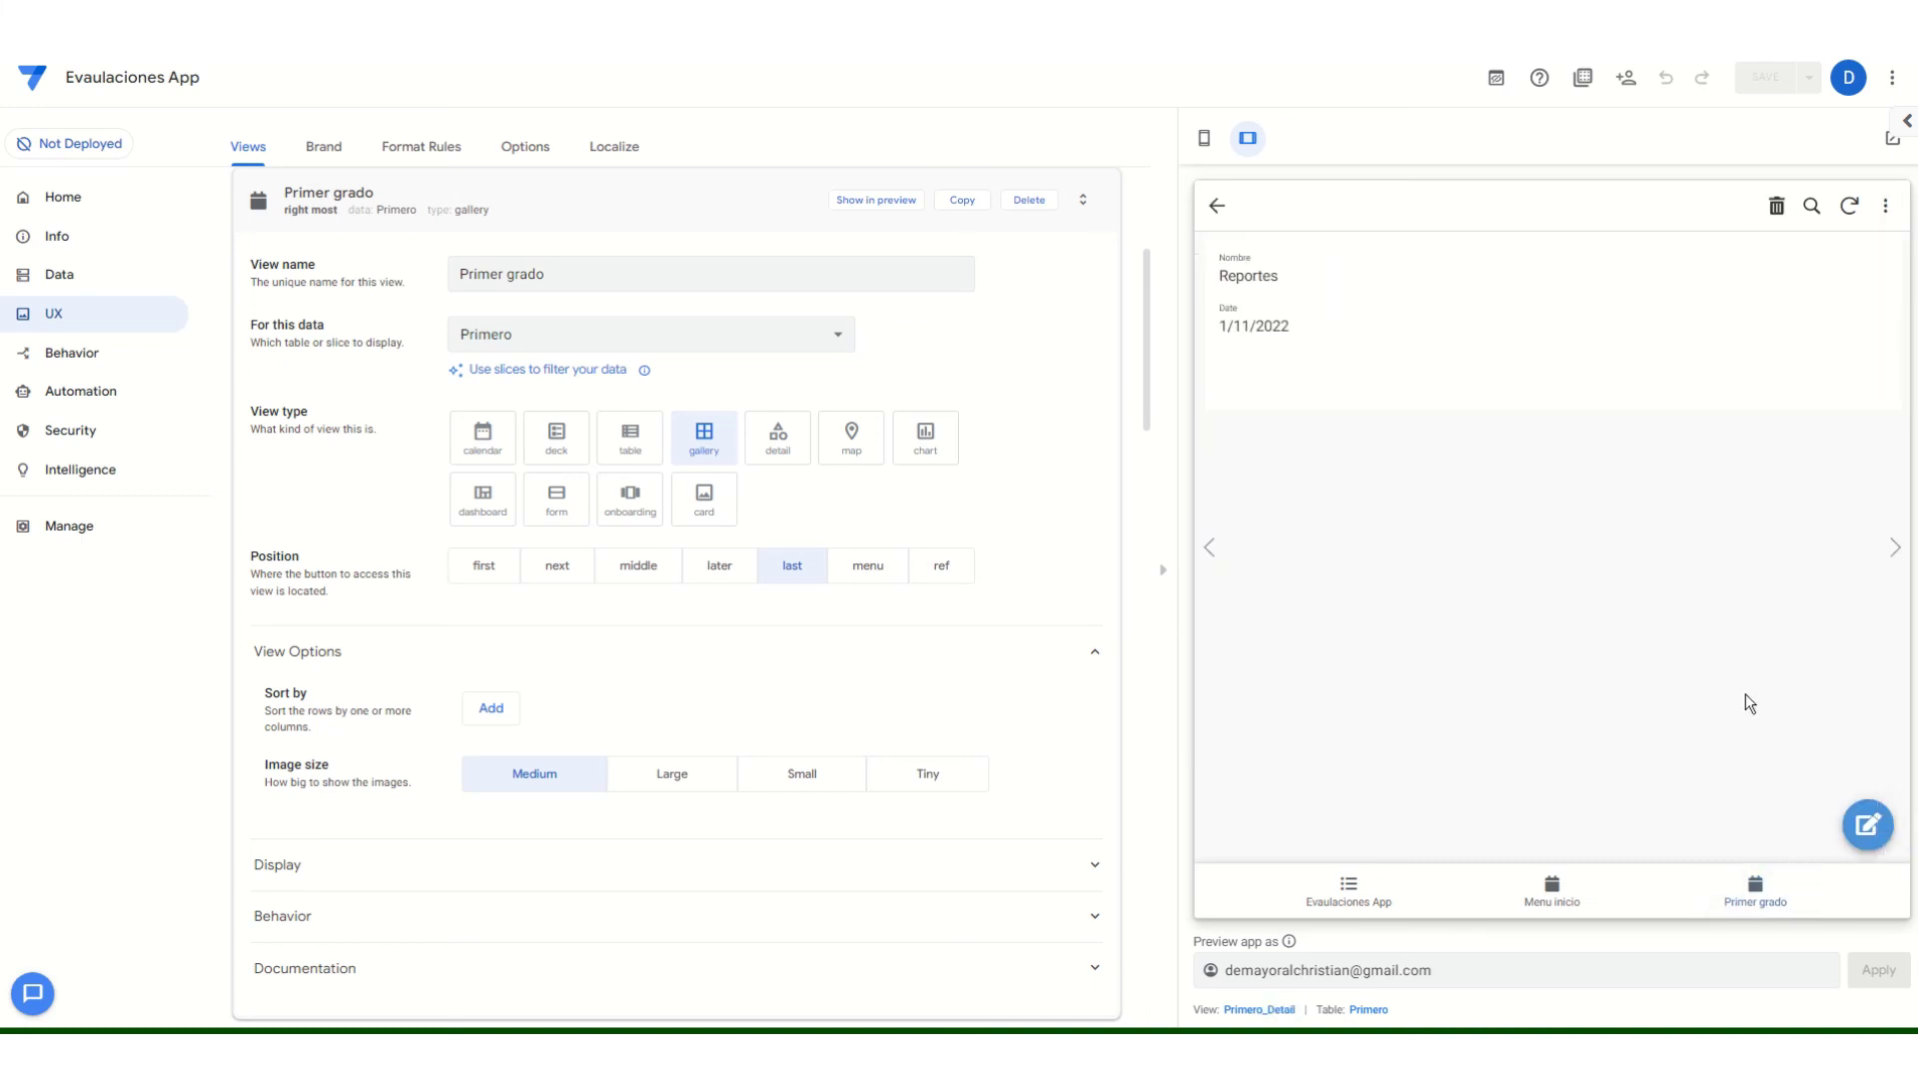
pyautogui.click(1867, 825)
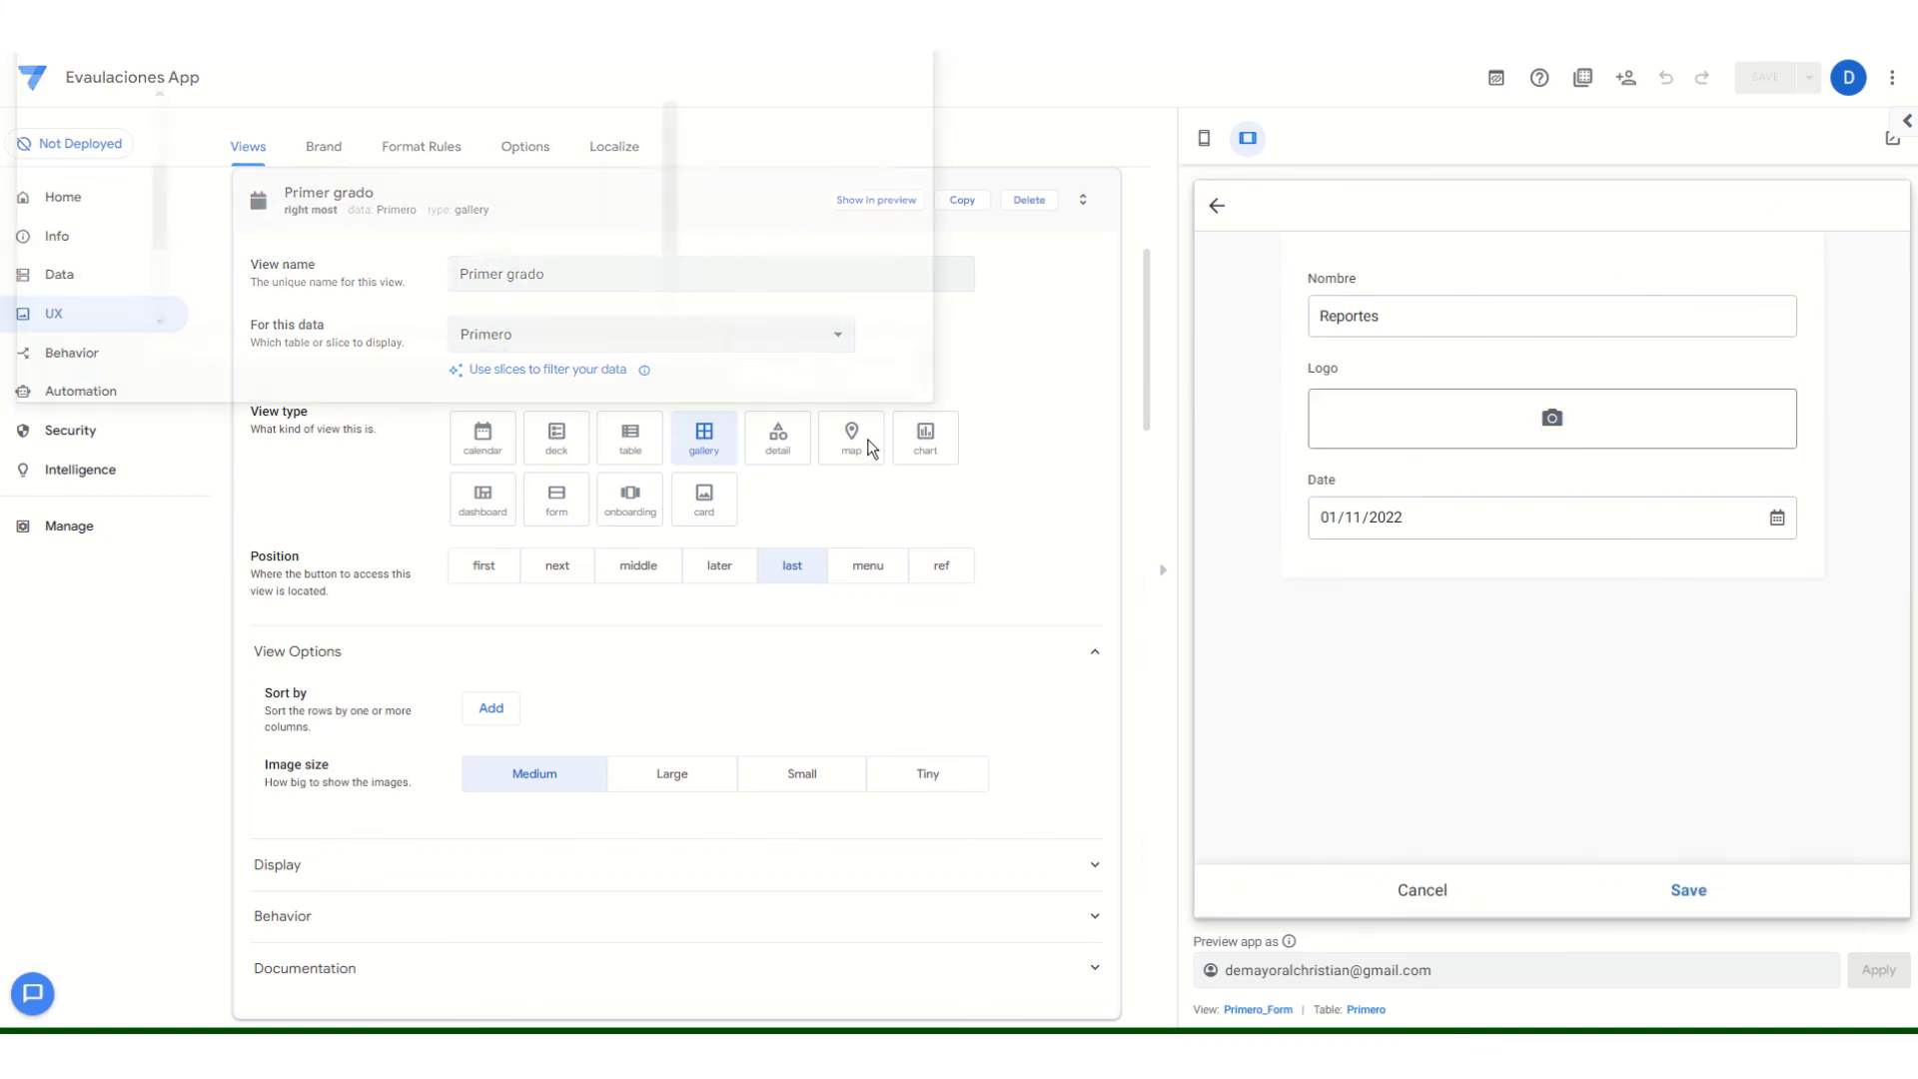
pyautogui.scroll(-2, 615, 310)
pyautogui.click(519, 295)
pyautogui.click(756, 377)
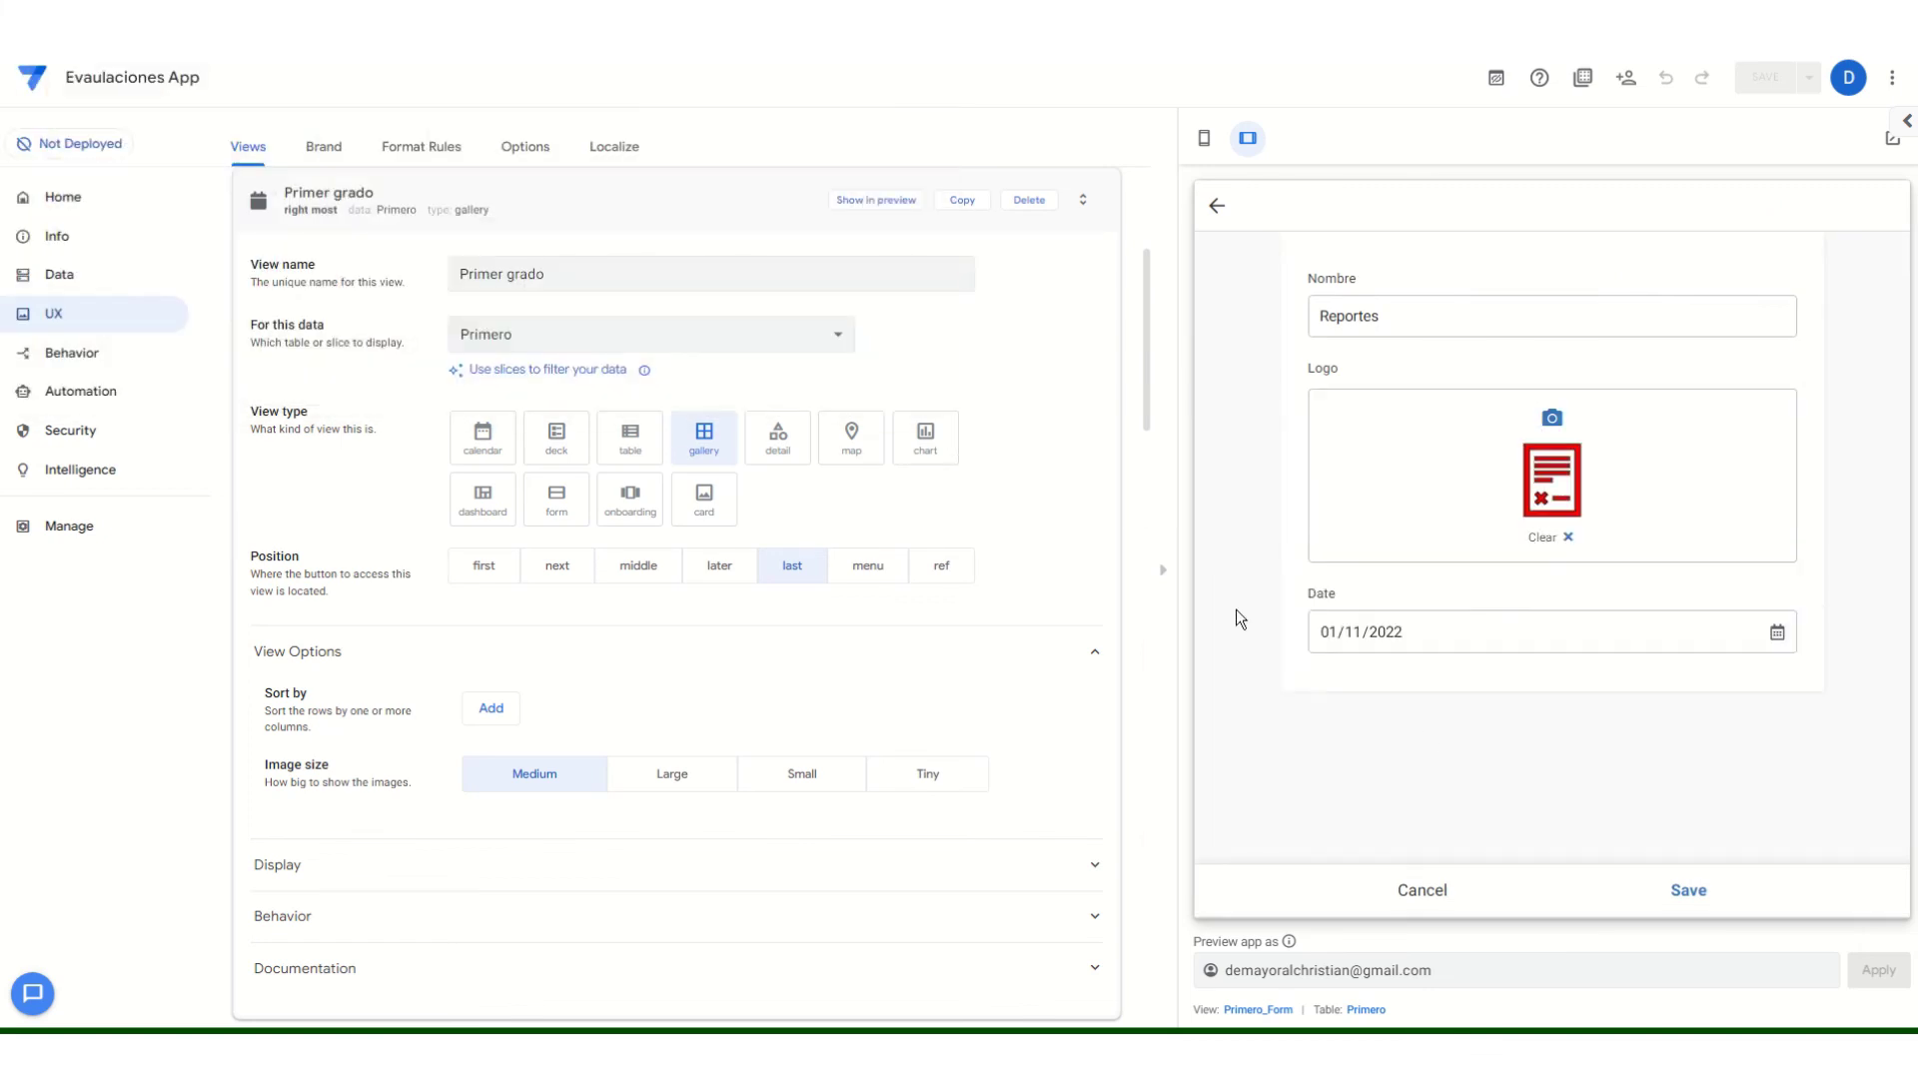
pyautogui.click(1703, 894)
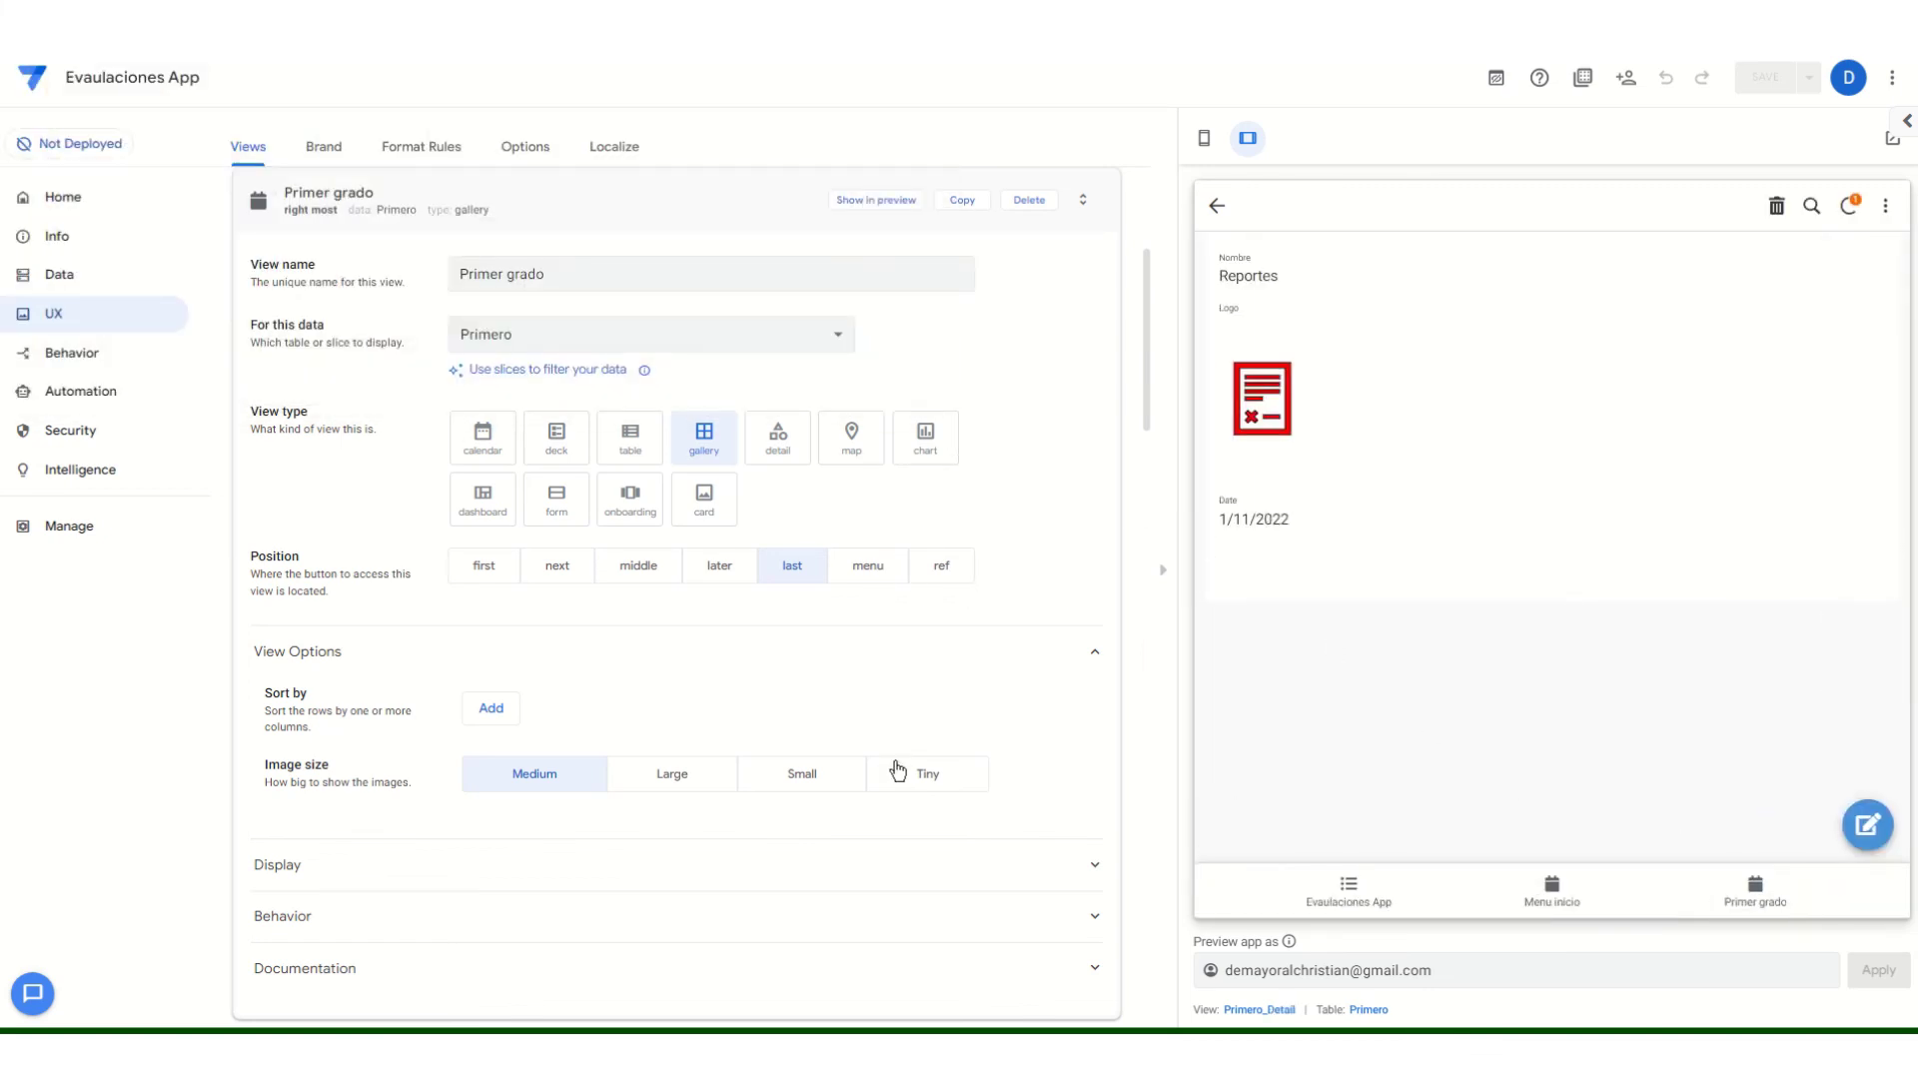
# Set the Primer grado view's image size to Small, trying Tiny as well, and save the app.
pyautogui.click(802, 778)
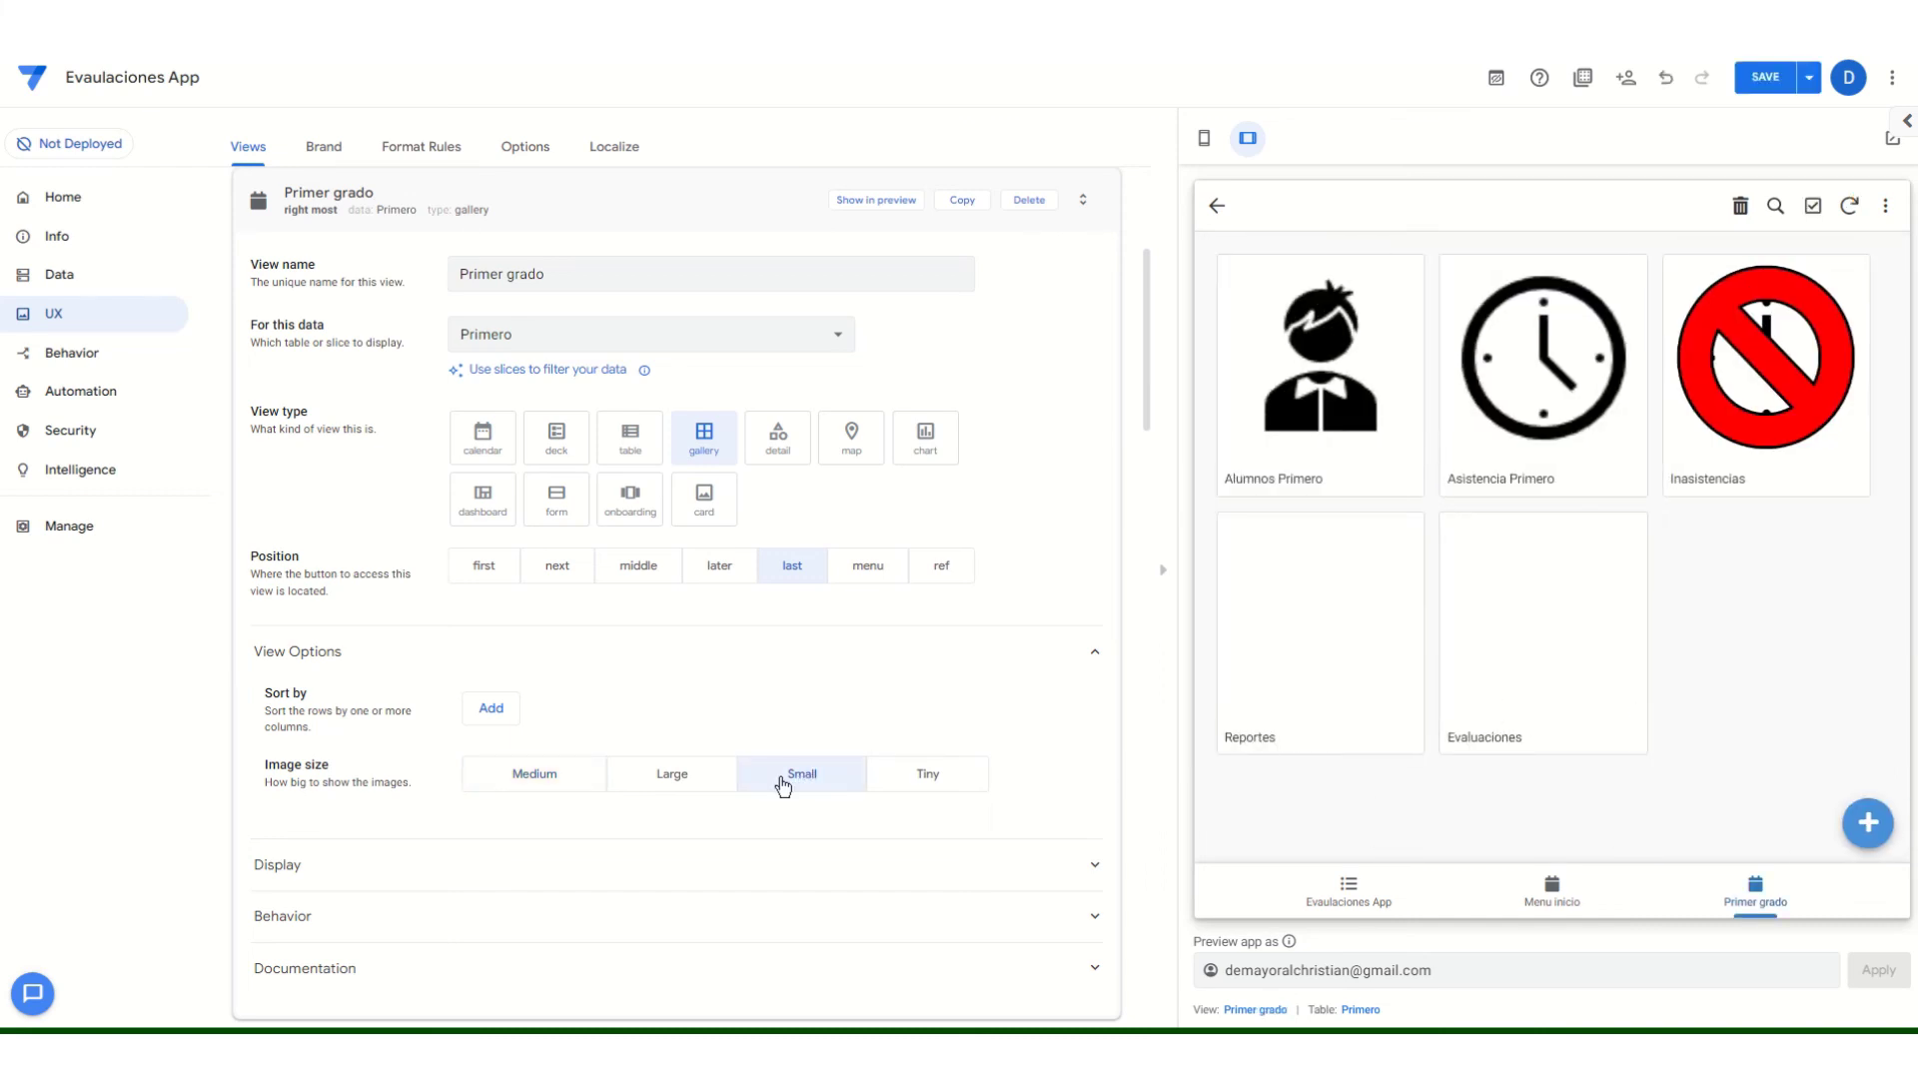
pyautogui.click(899, 783)
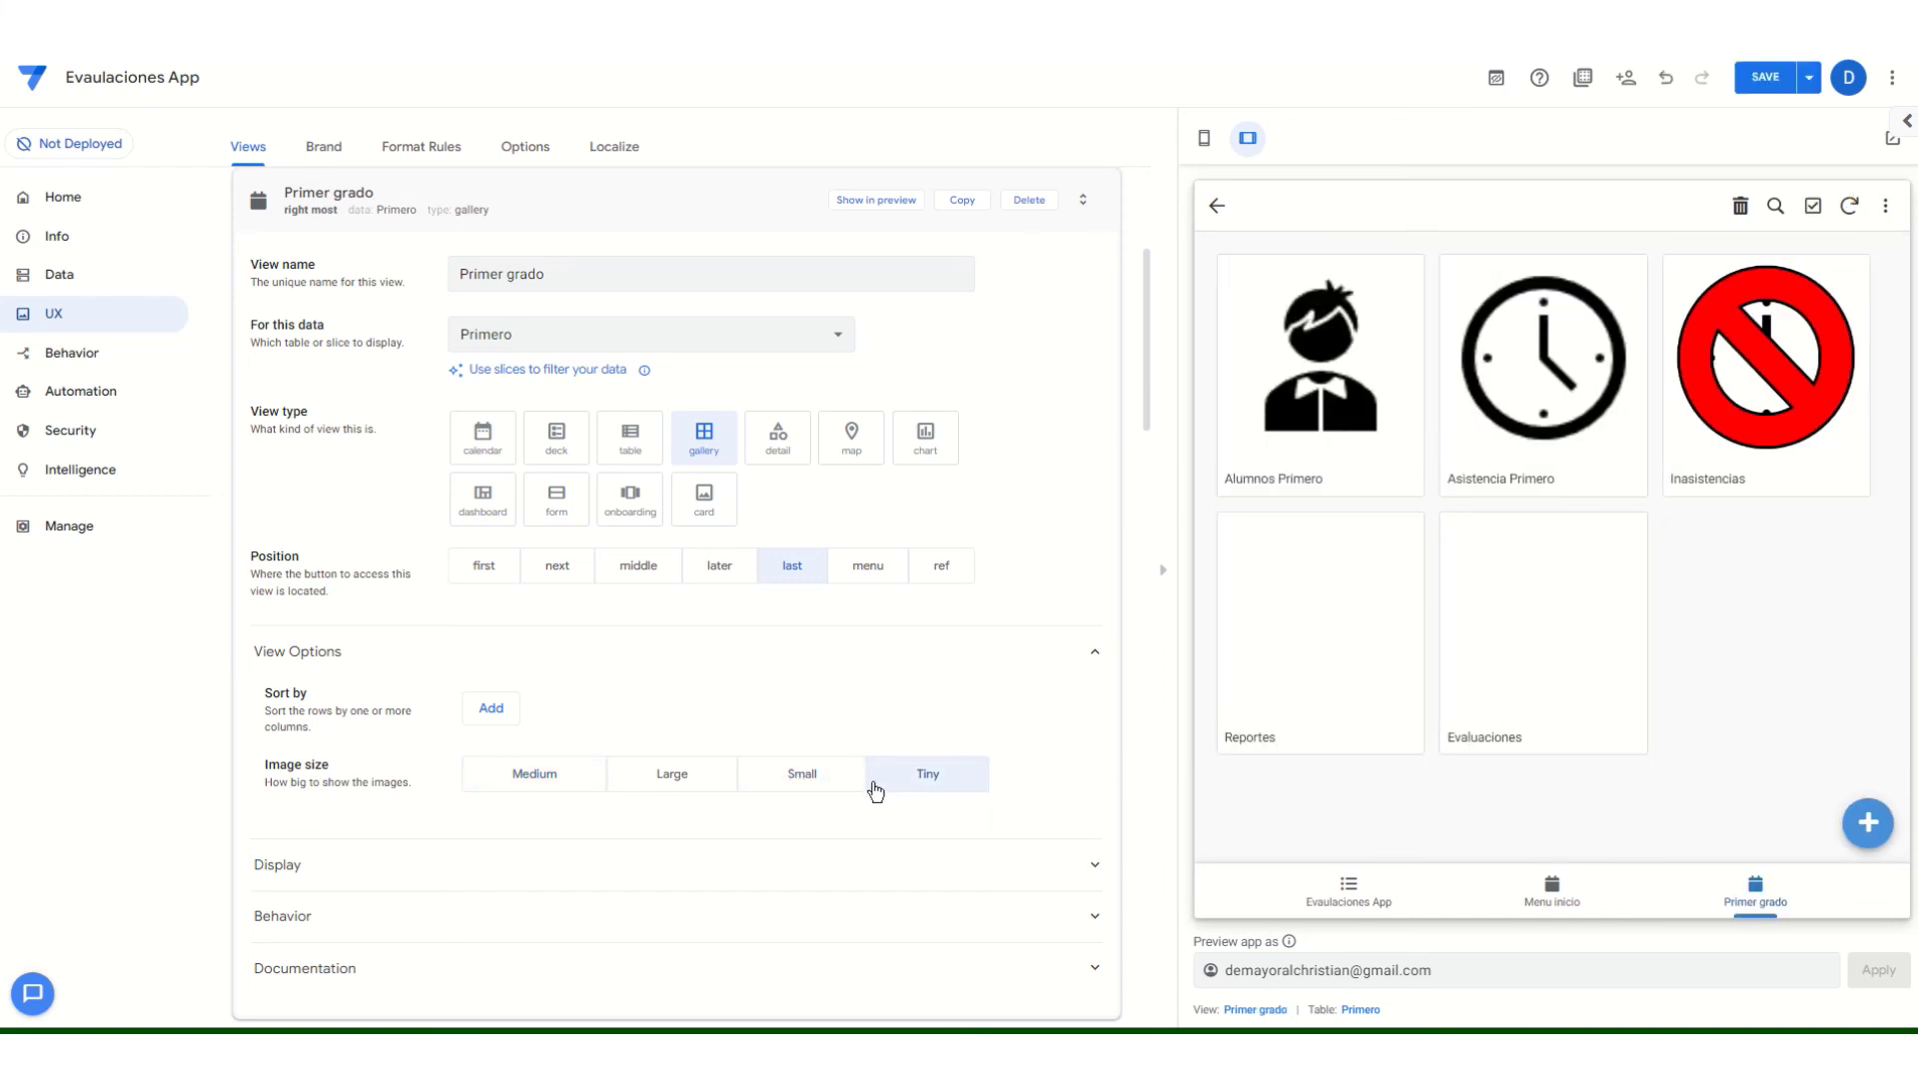
pyautogui.click(785, 784)
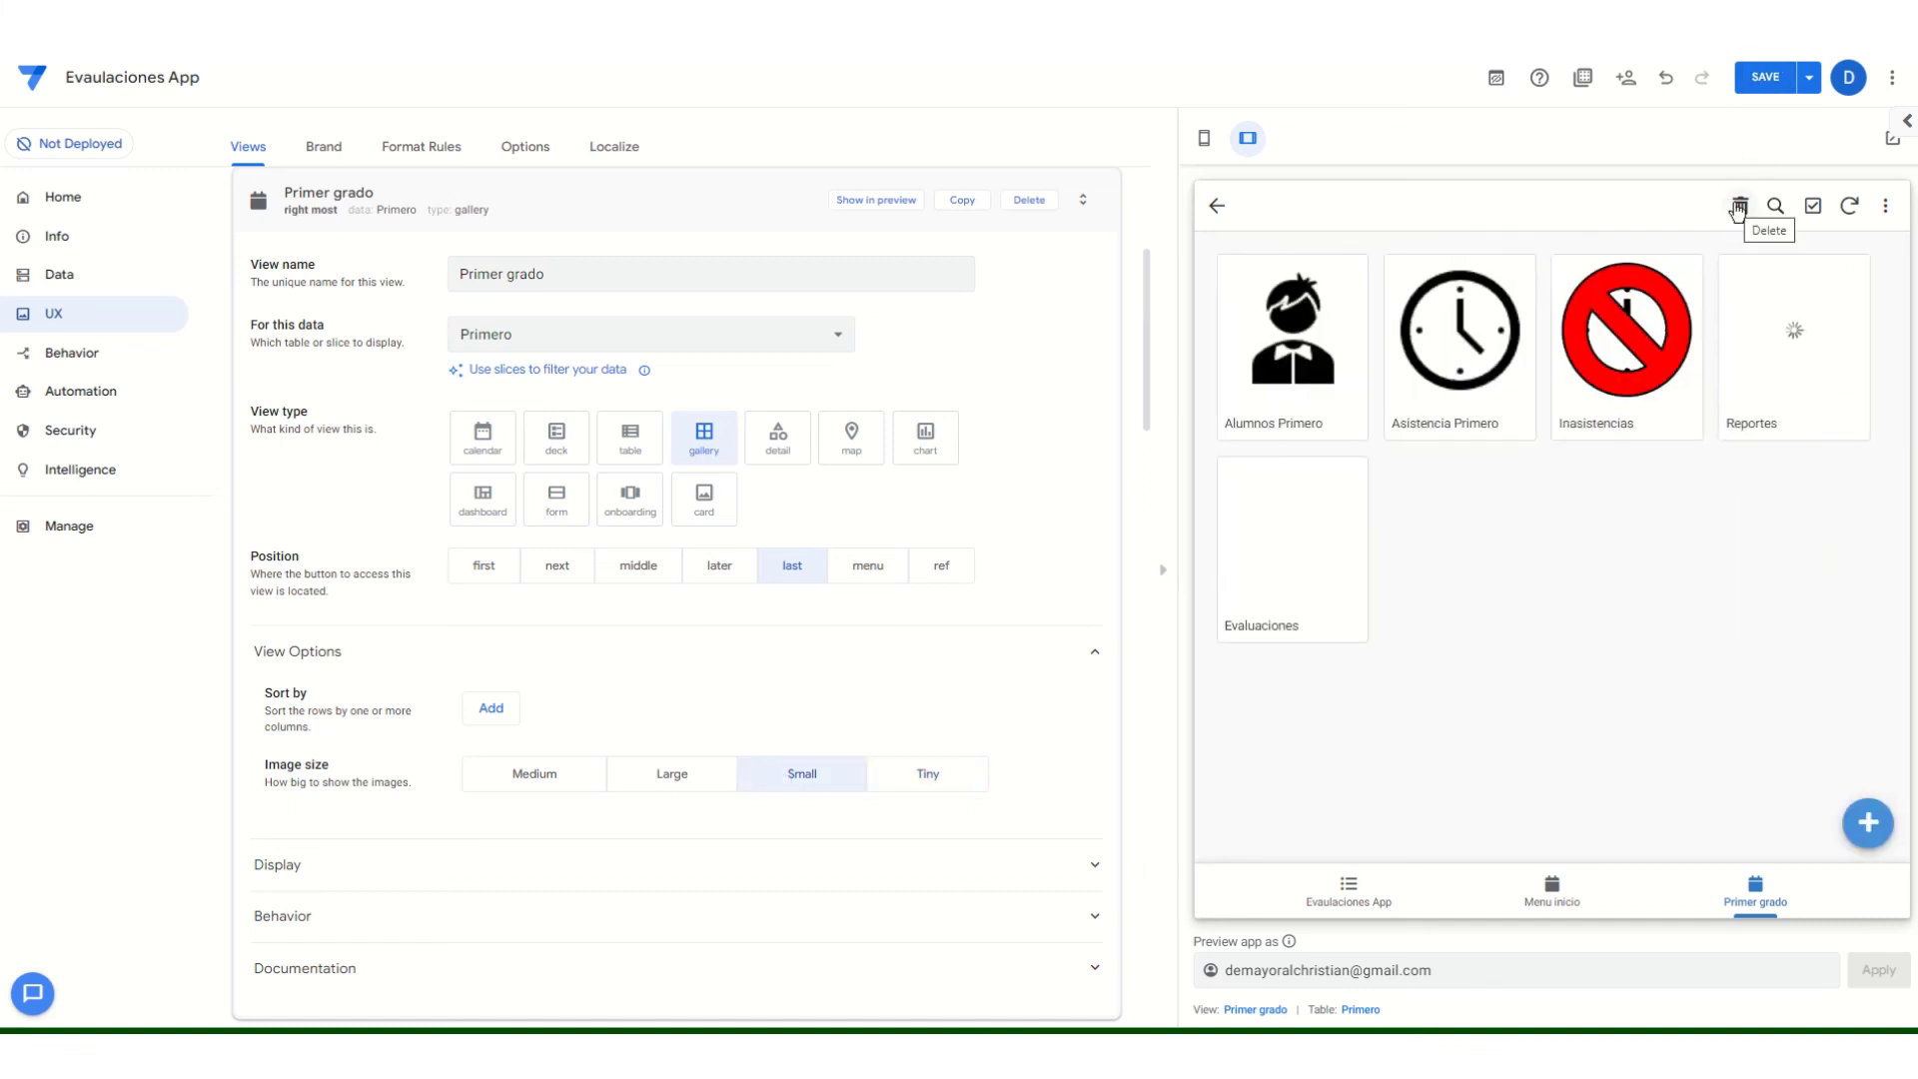
pyautogui.click(1765, 77)
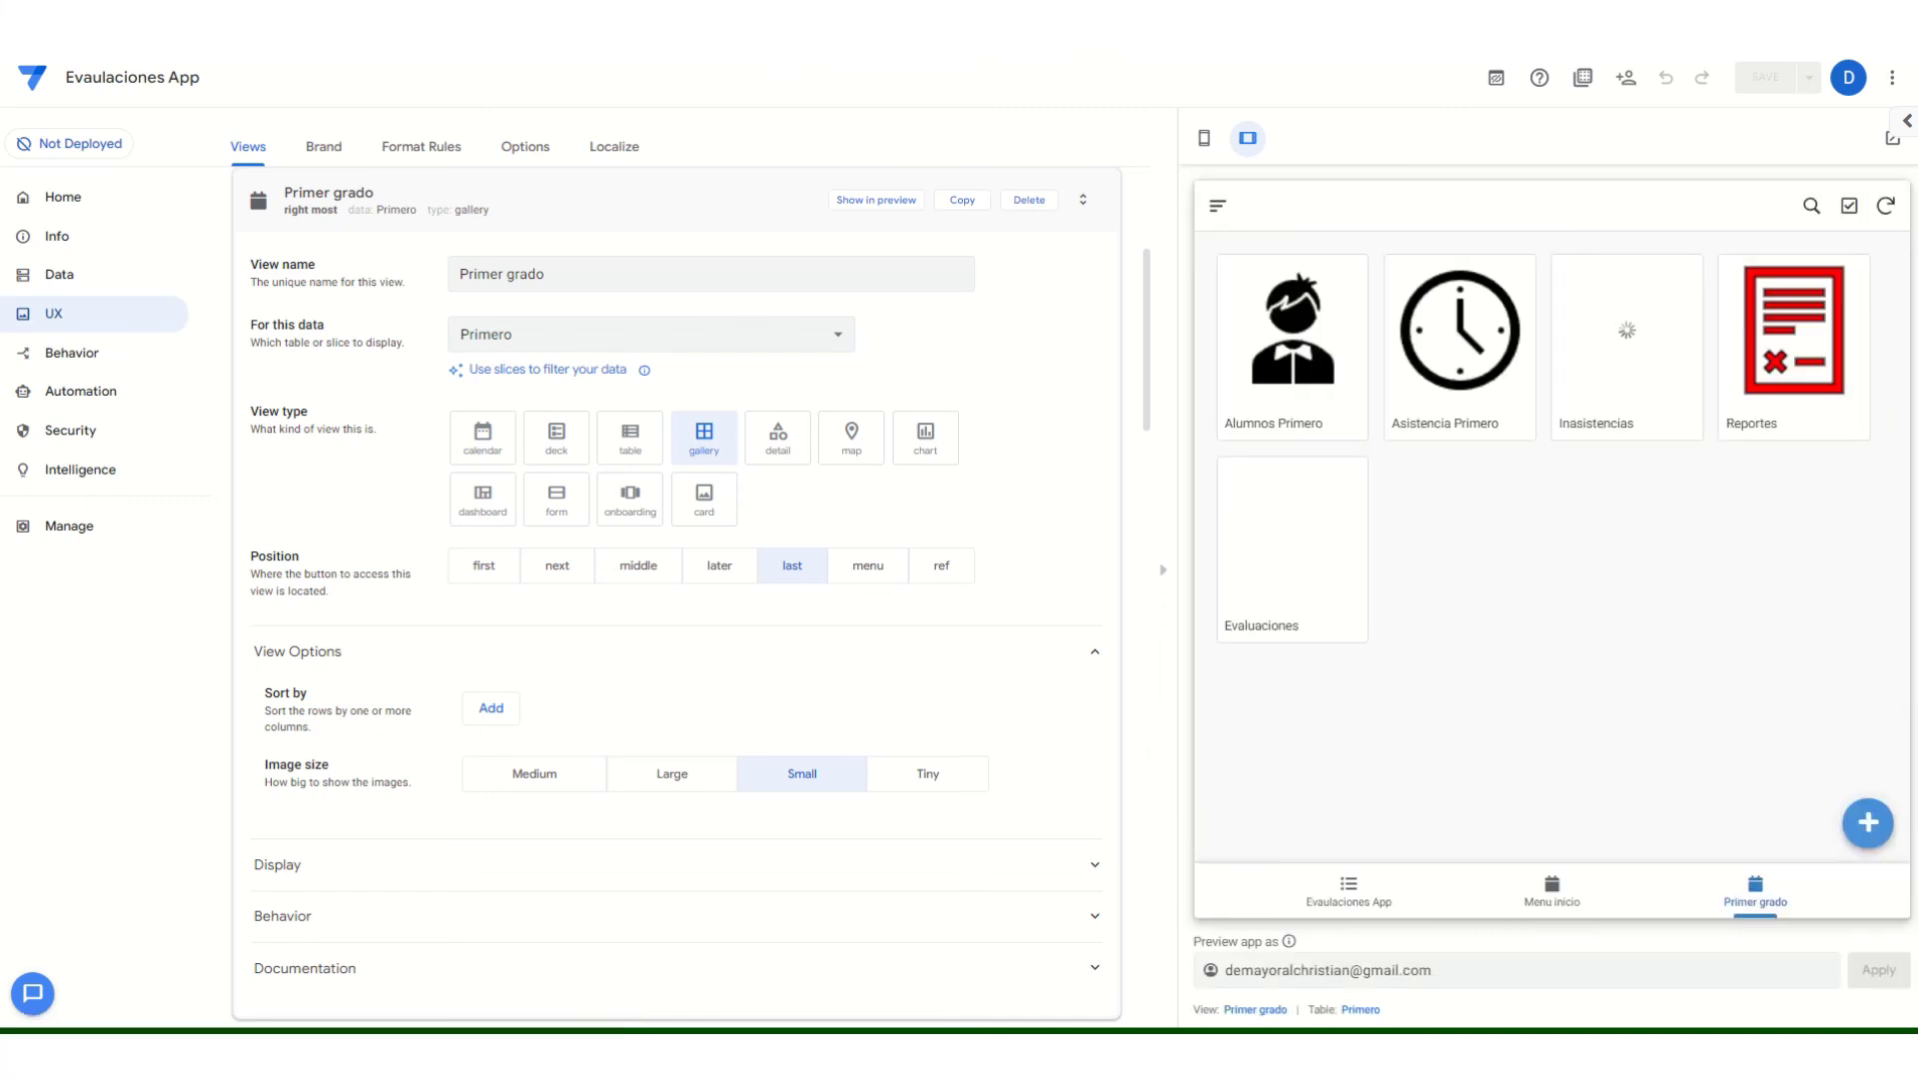
# Switch to the sticky note and replace its text with "gracias por ver el video , continuamos con el proximo".
pyautogui.hotkey('alt', 'Tab')
pyautogui.hotkey('ctrl', 'a')
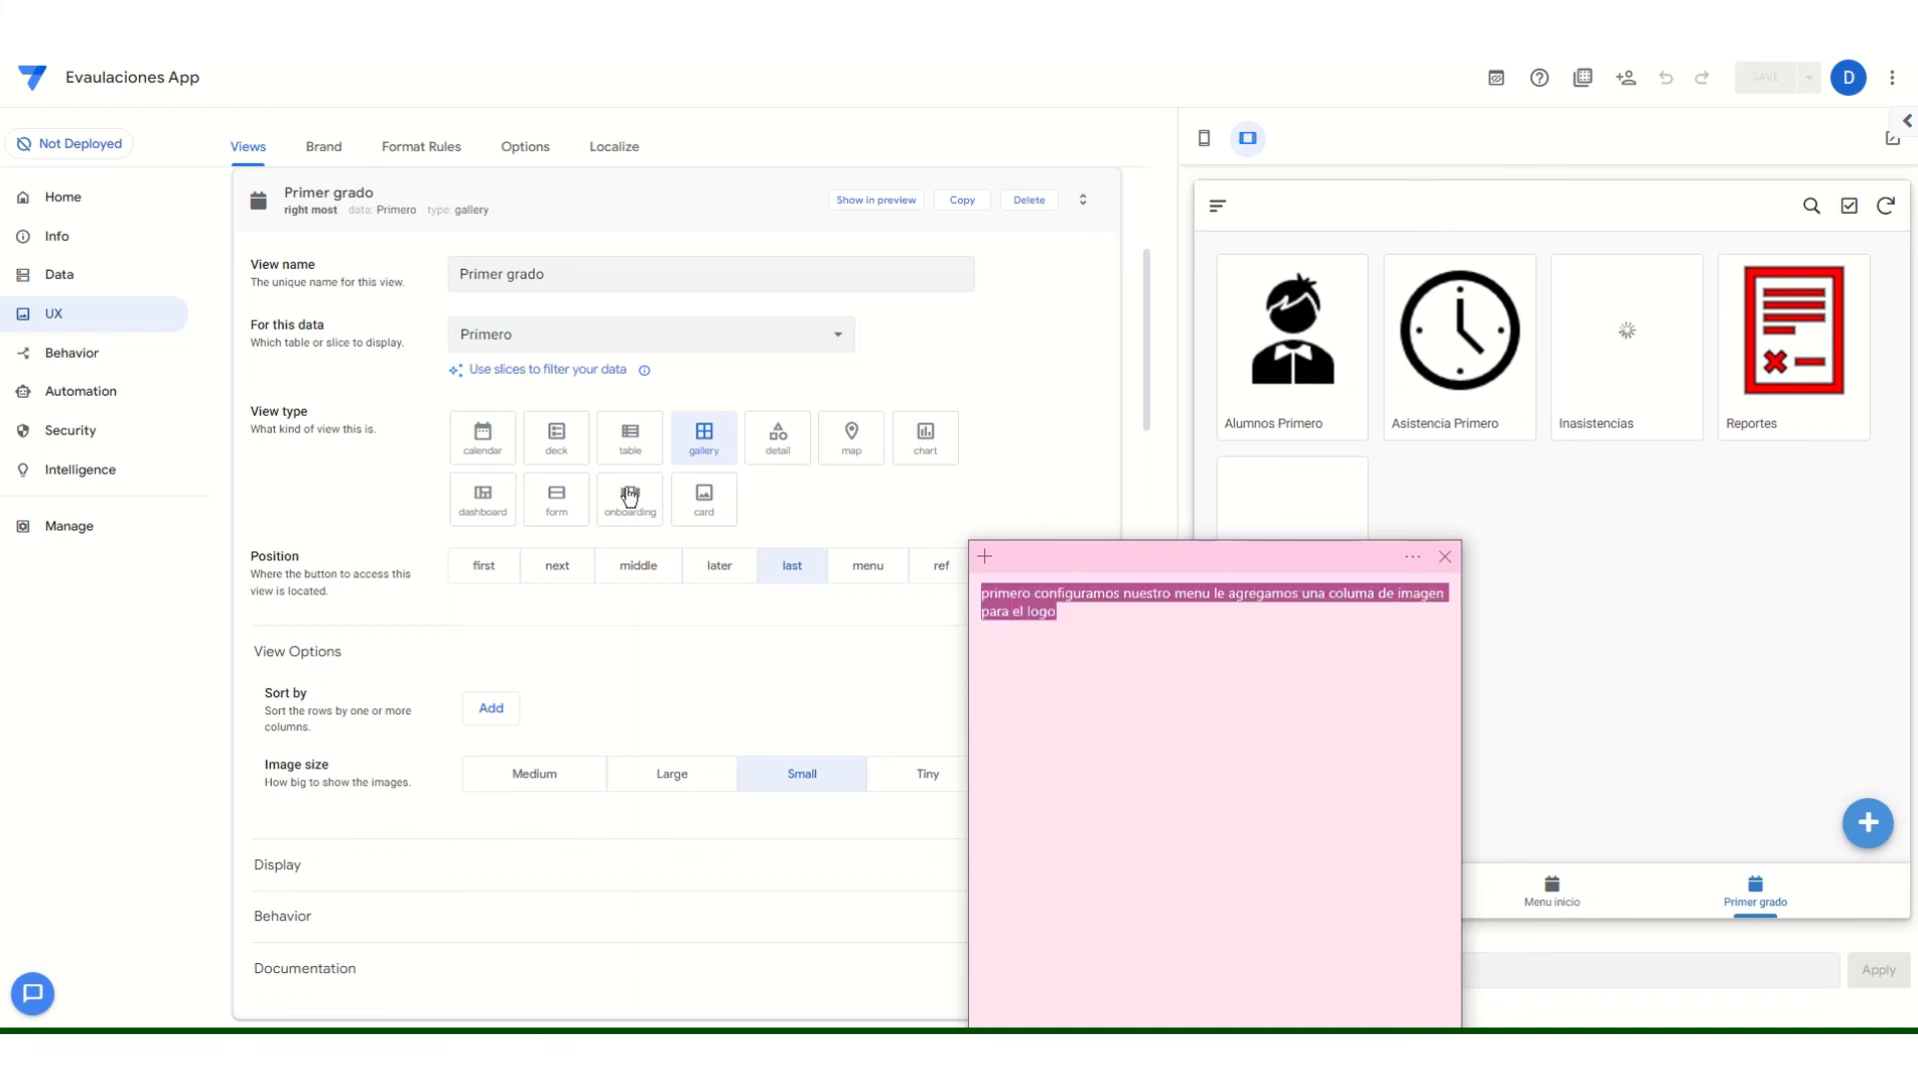
pyautogui.write('gracias por')
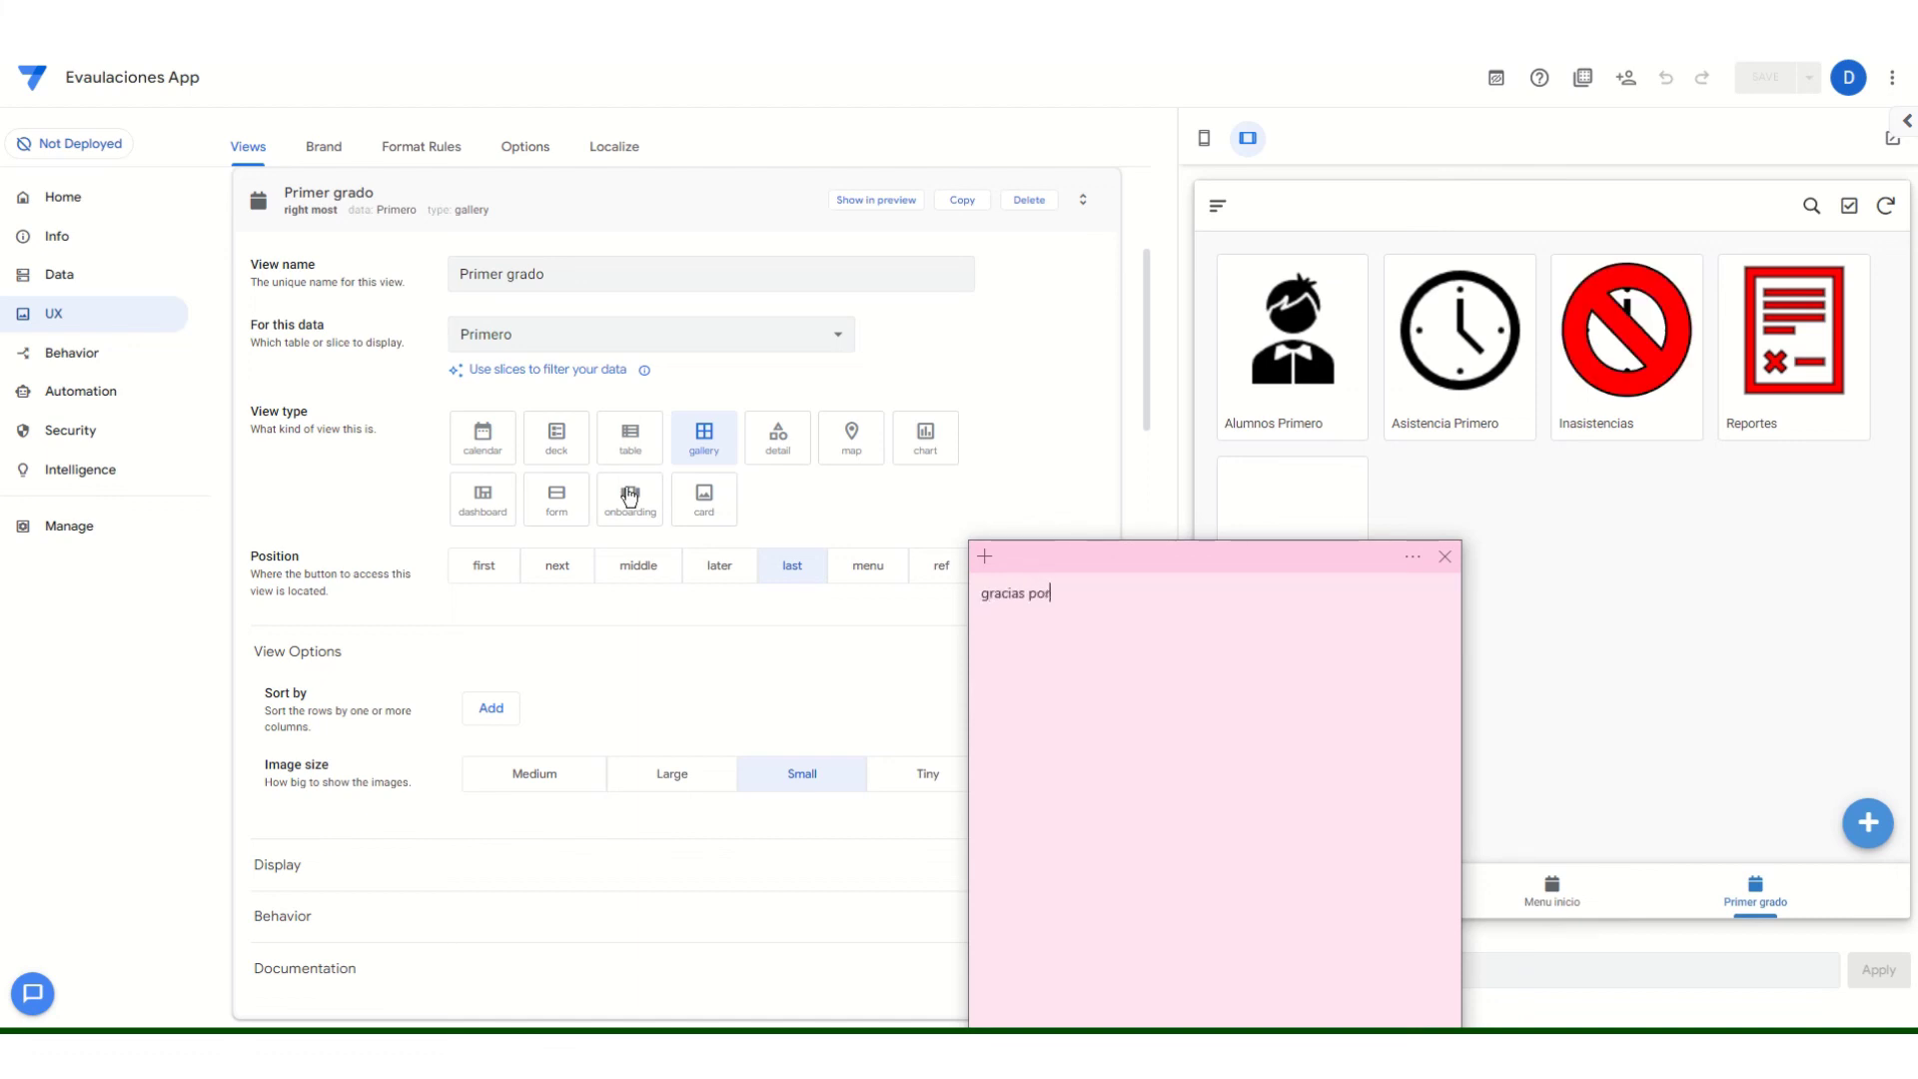
pyautogui.write(' ver el video , continuamos con el proximo')
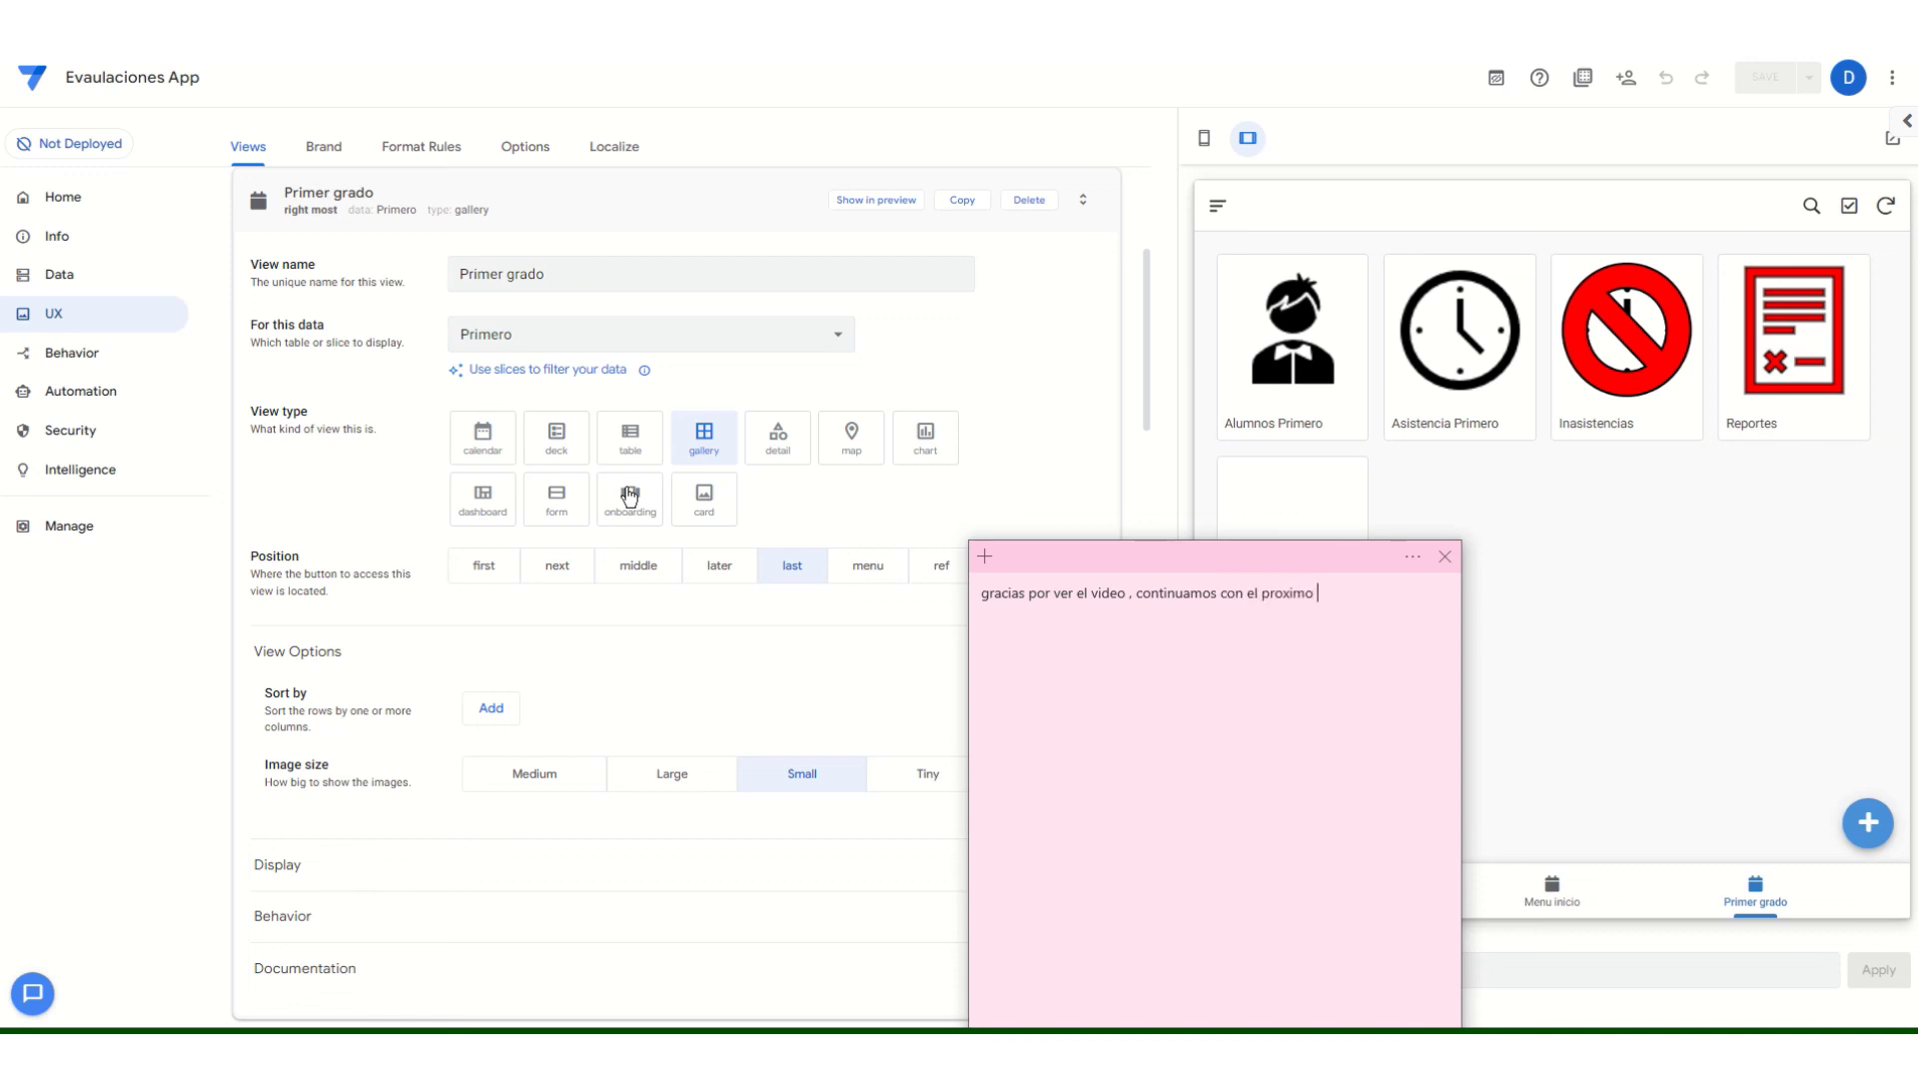
pyautogui.moveTo(959, 52)
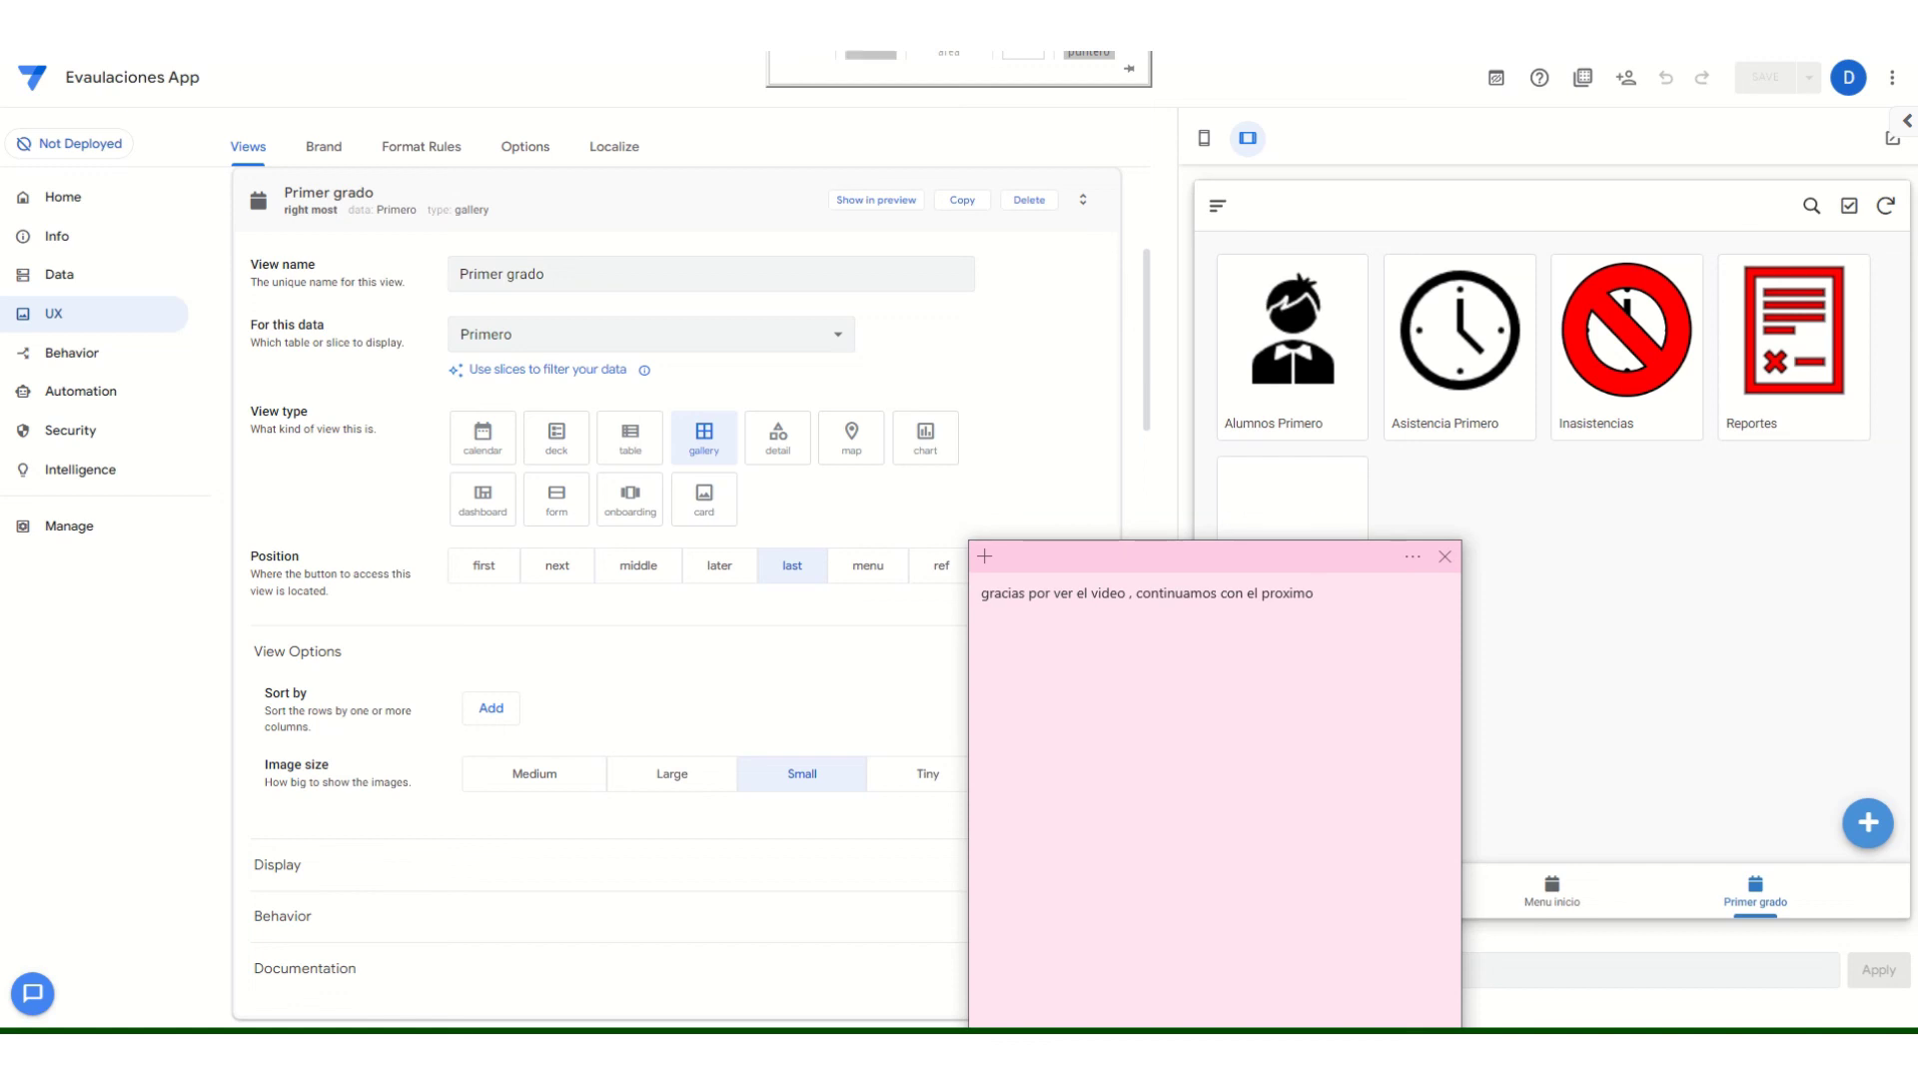